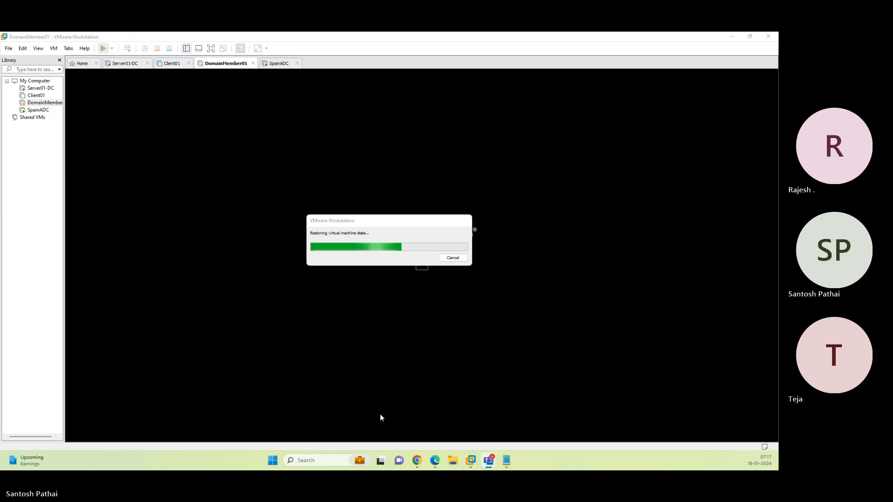
click(273, 462)
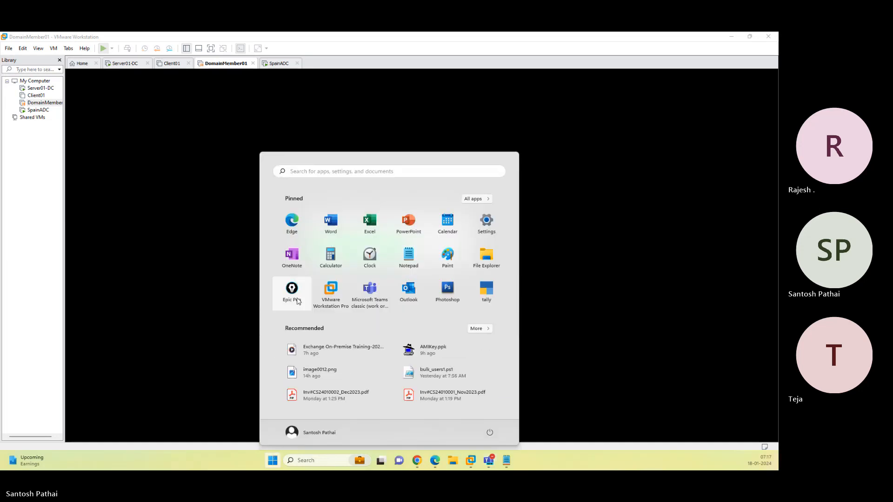
click(298, 301)
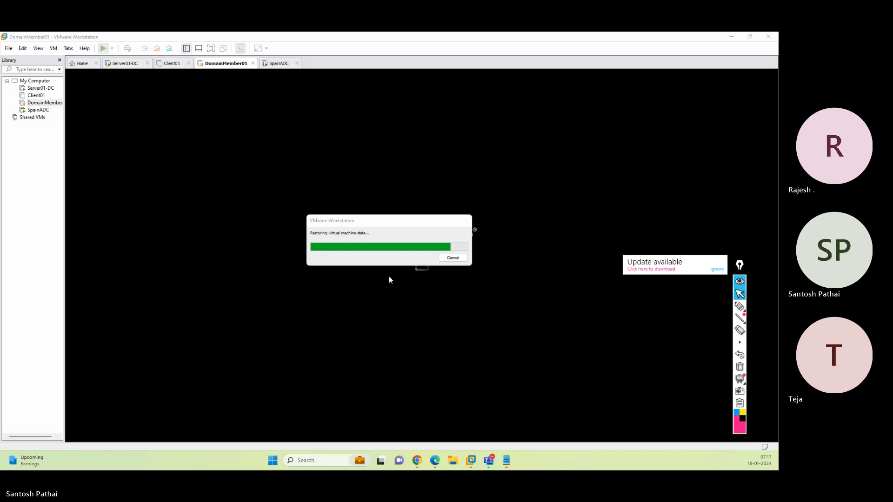
click(717, 271)
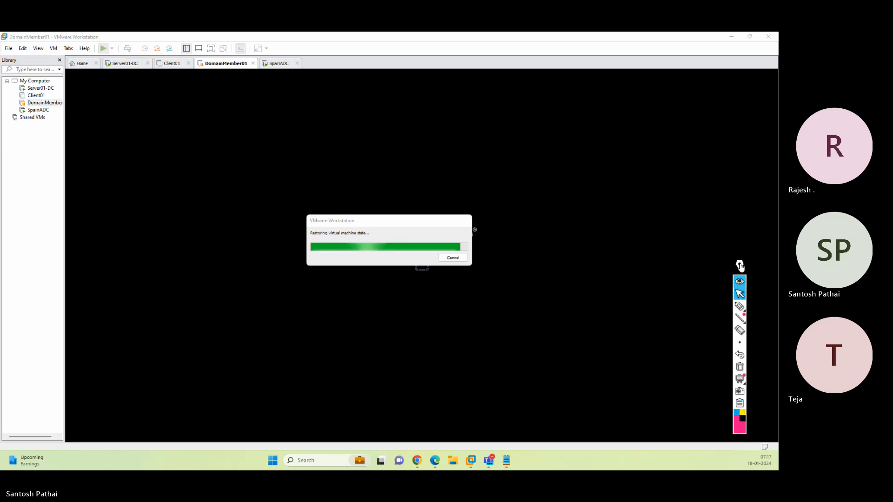
drag(740, 265, 9, 278)
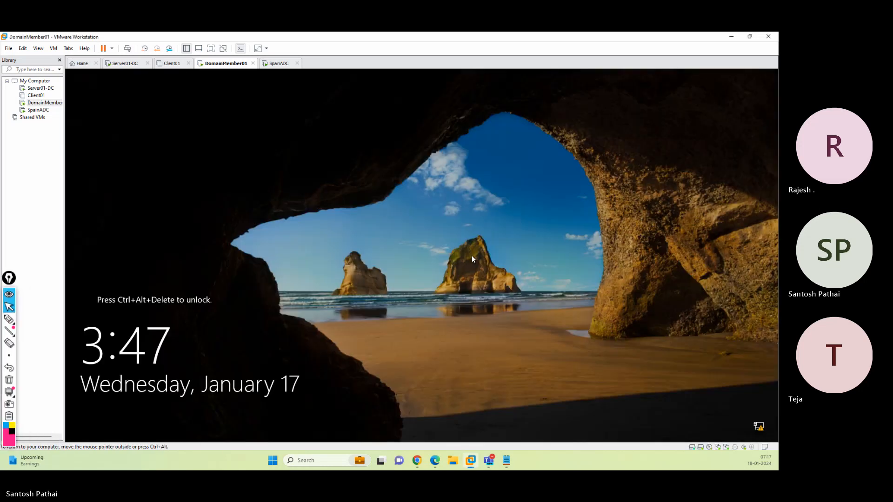
Unlock the DomainMember01 virtual machine and sign in as Administrator with the account password
click(127, 48)
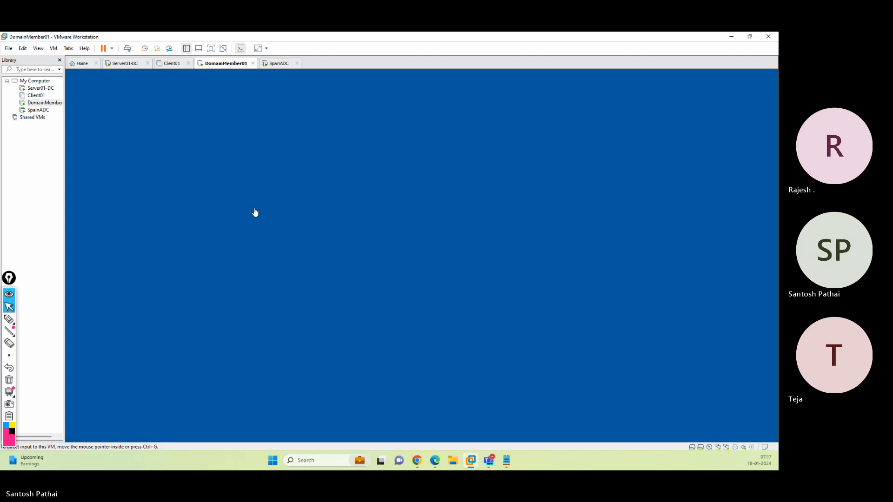
click(405, 294)
text(••••••)
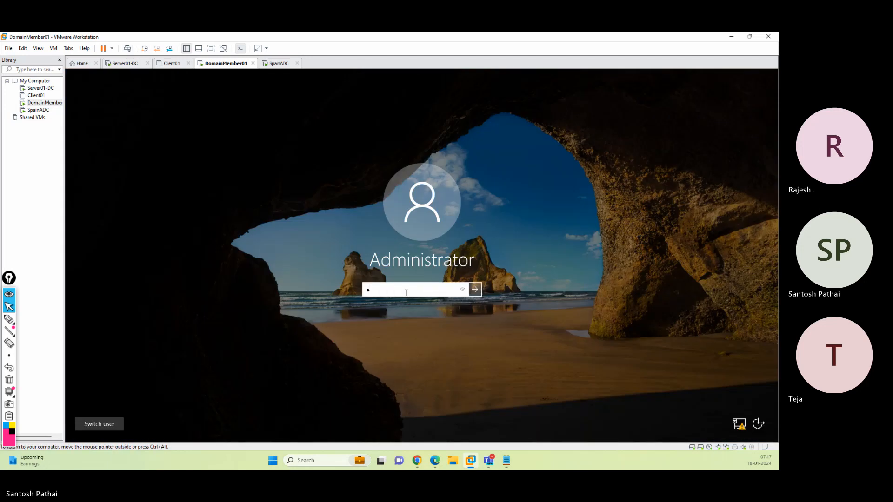
text(••••)
key(Return)
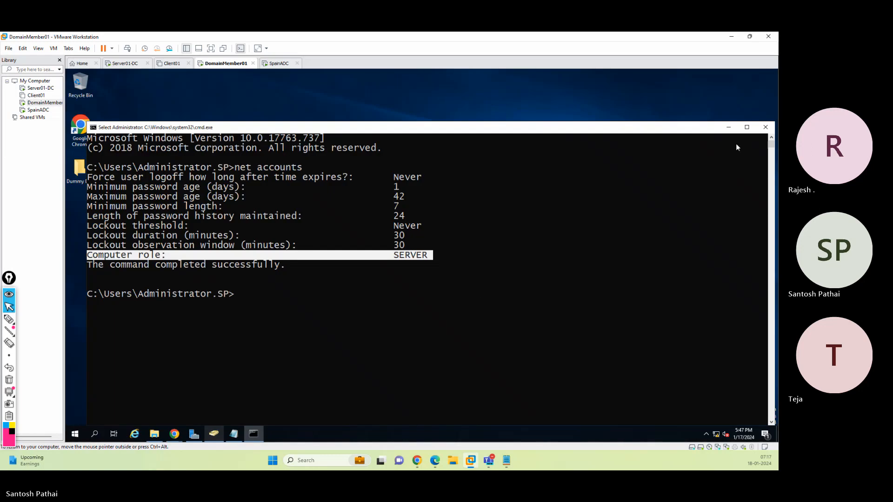
Close the command prompt and try signing in to the Exchange Admin Center in Chrome
click(765, 127)
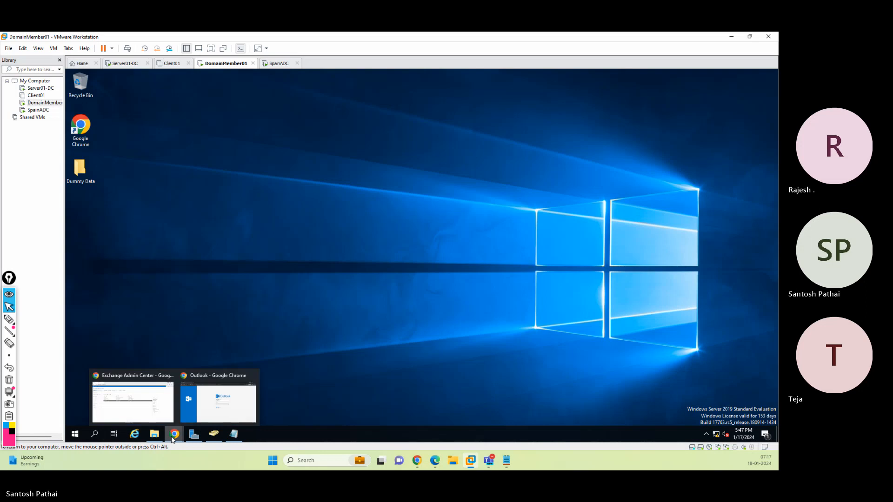
click(158, 418)
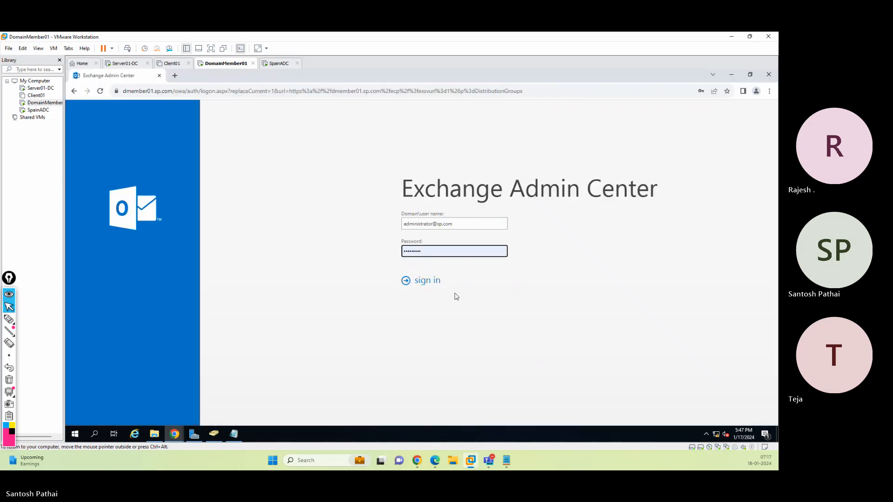
click(428, 283)
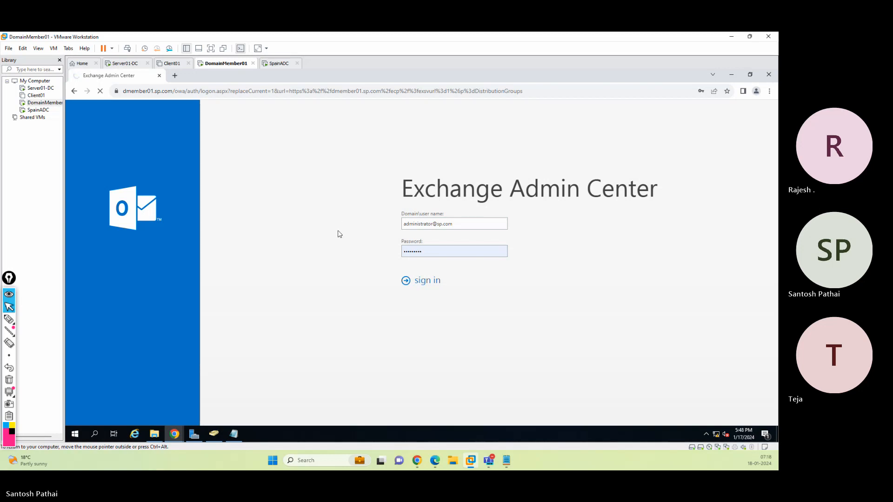
Reopen the browser, go to dmember01.sp.com/ecp and sign in to the Exchange Admin Center
click(159, 75)
click(173, 434)
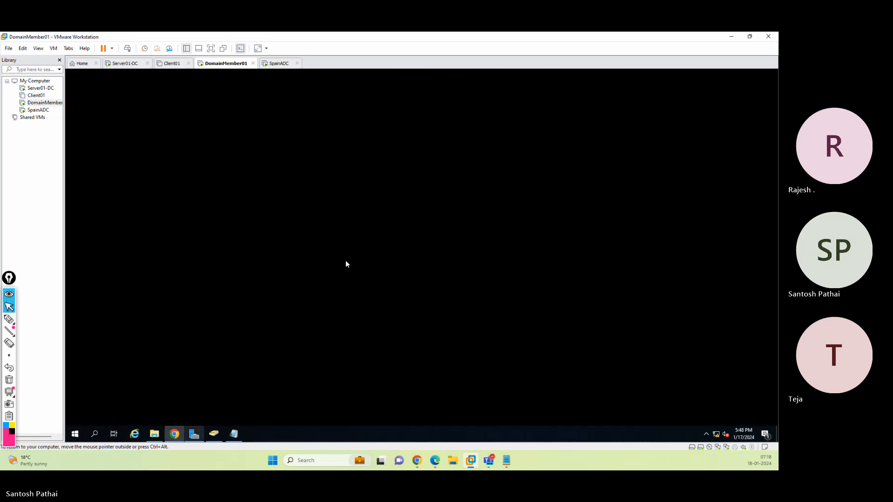
click(769, 75)
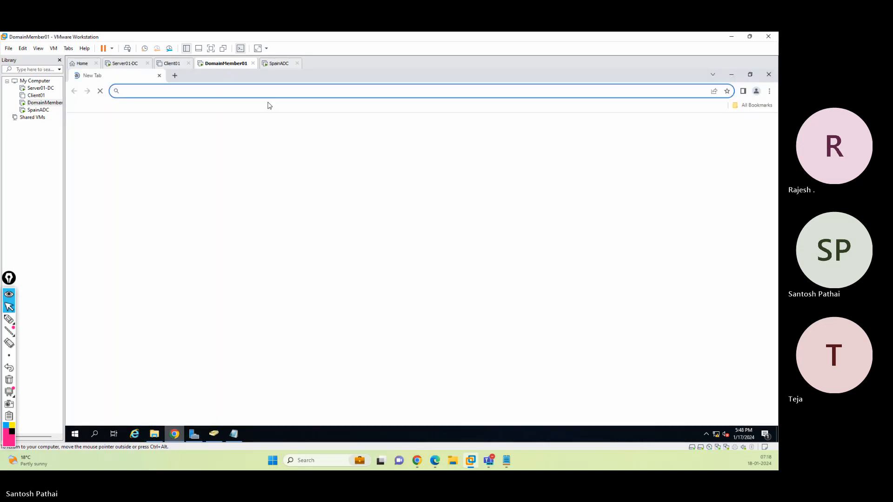
text(dm)
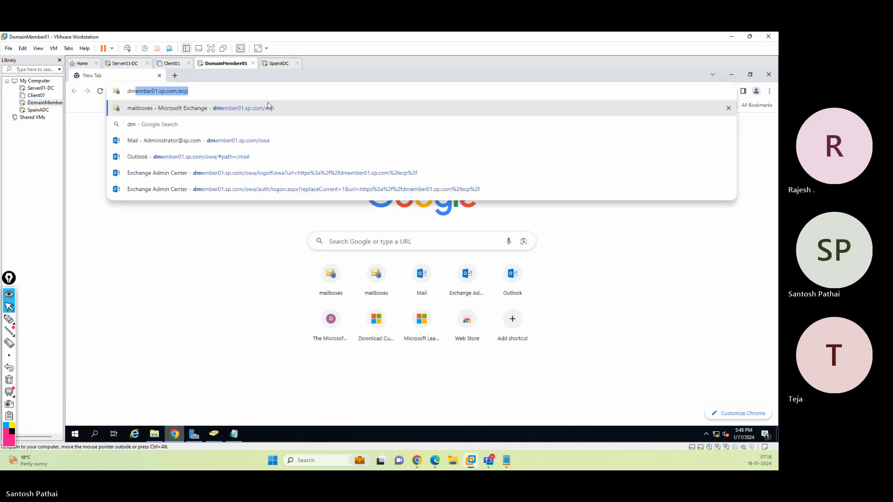
click(269, 108)
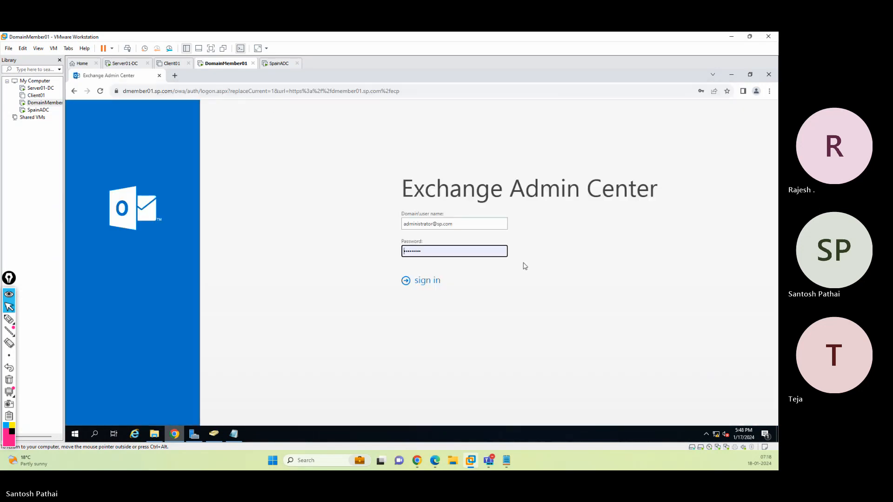
click(418, 283)
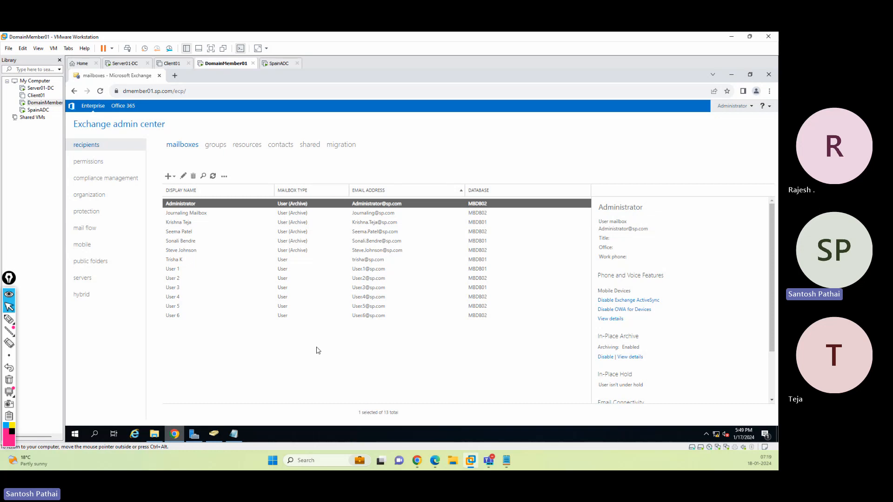
Select the four archive-enabled mailboxes including Administrator and Journaling Mailbox in the mailboxes list
click(184, 251)
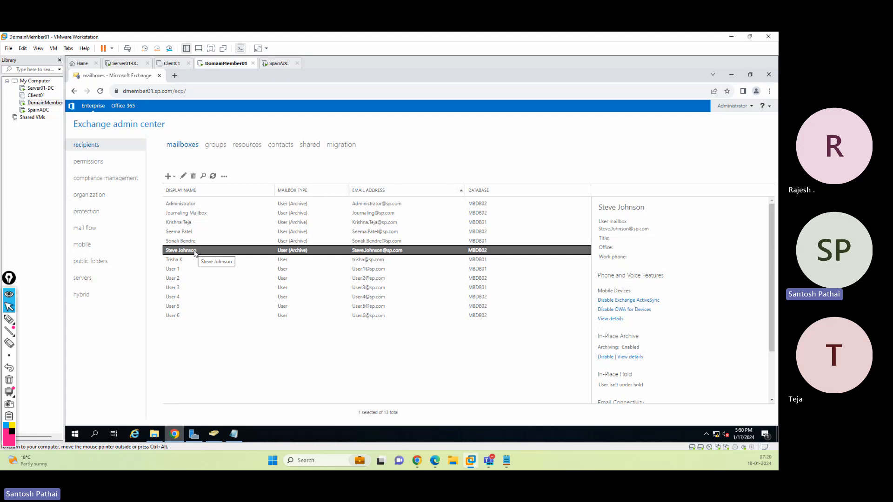
click(180, 232)
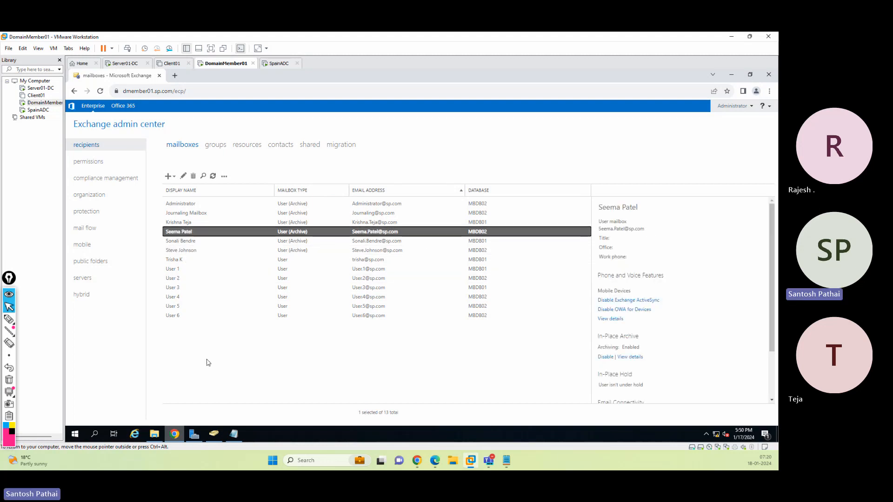
click(293, 251)
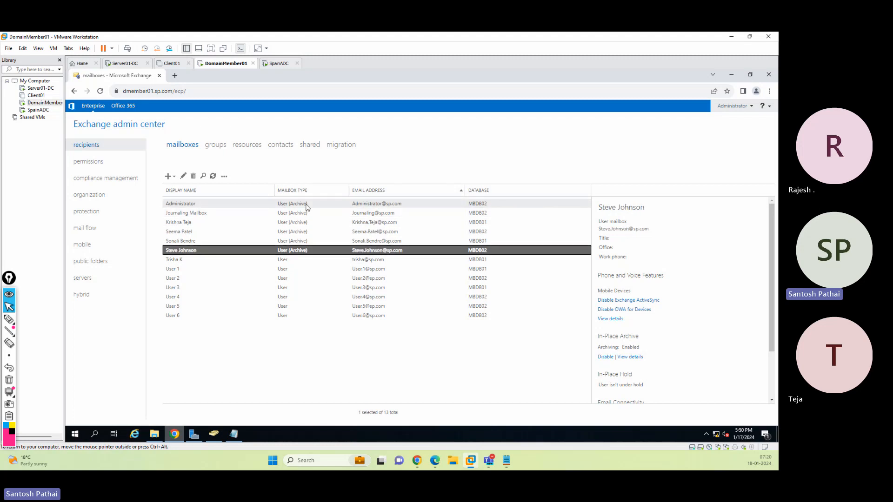
shift+click(307, 205)
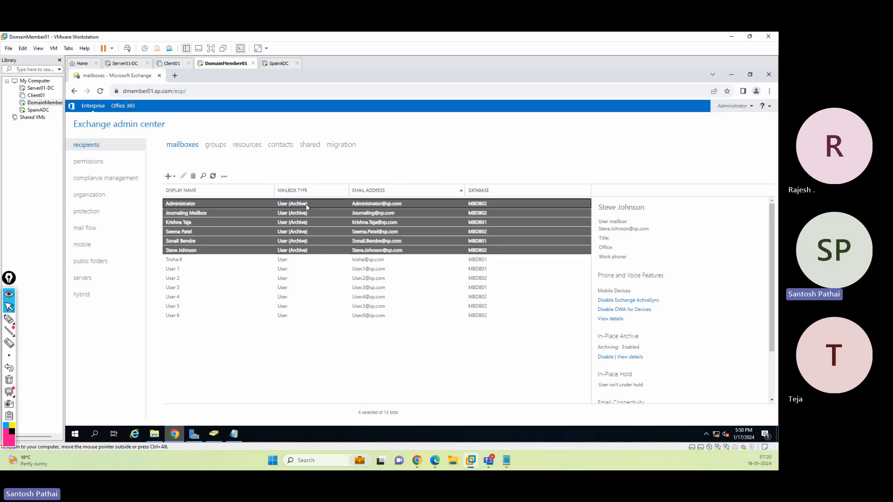
ctrl+click(300, 233)
ctrl+click(297, 242)
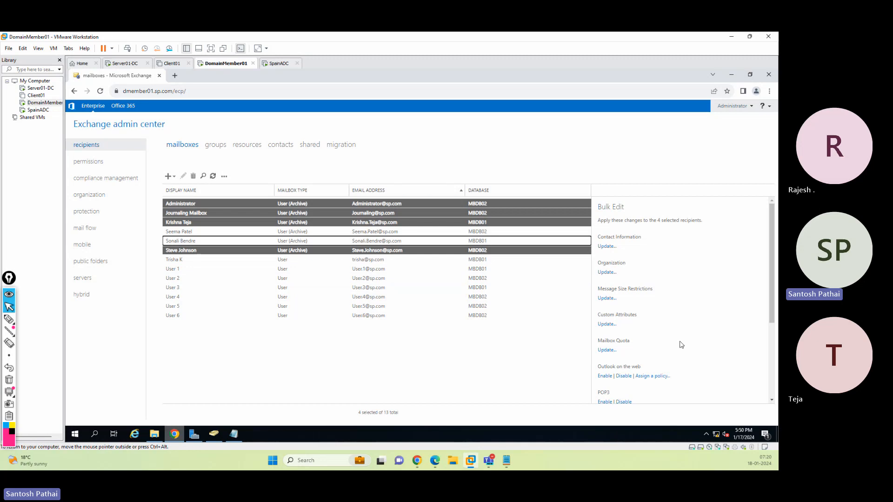
ctrl+click(302, 241)
ctrl+click(302, 222)
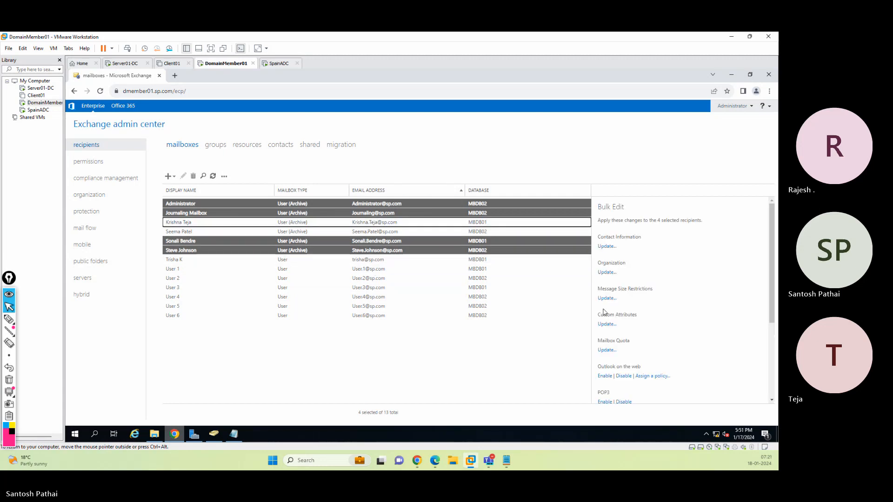
Disable archiving for the selected mailboxes through the bulk edit's more options and confirm
scroll(668, 319, down, 3)
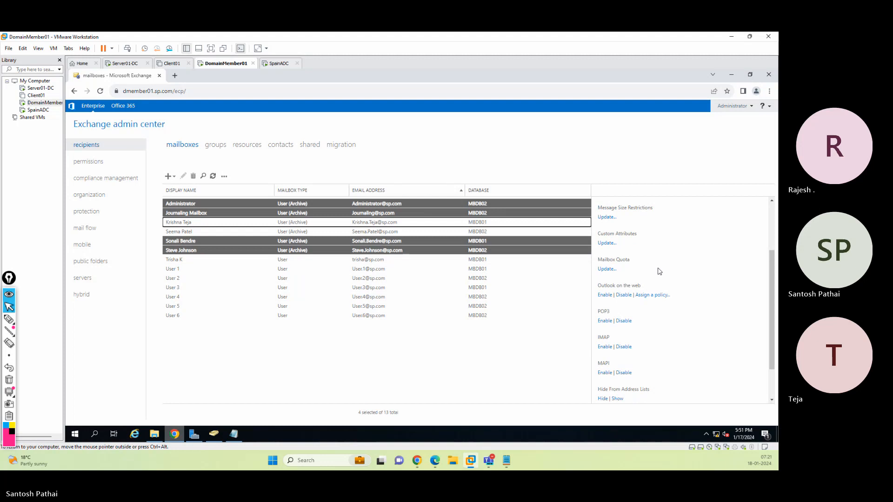
scroll(655, 349, down, 1)
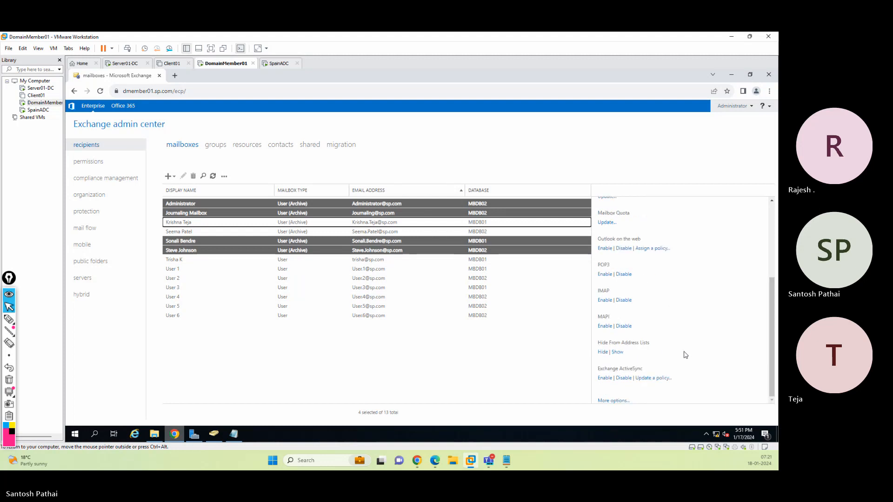
scroll(685, 355, up, 3)
scroll(685, 355, up, 1)
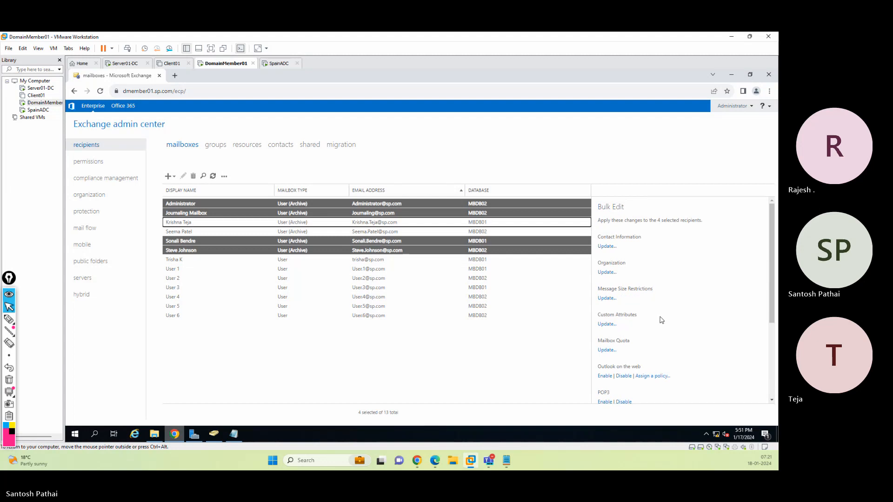
scroll(662, 320, down, 5)
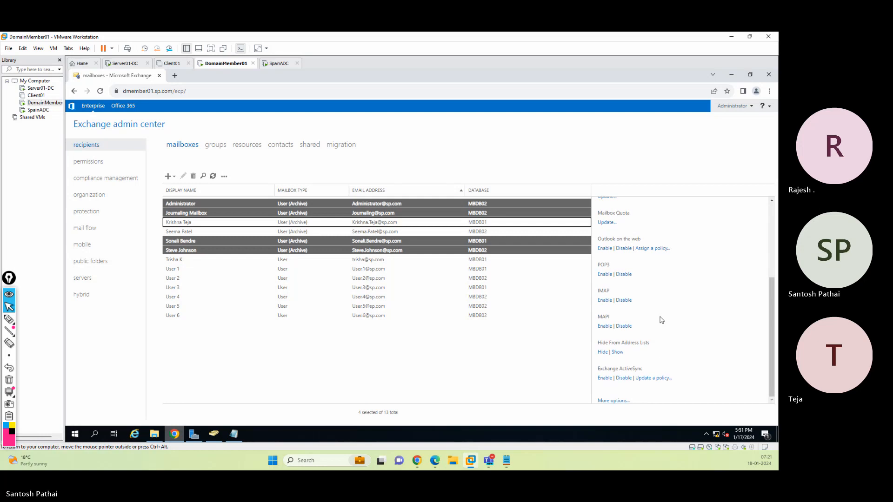
click(617, 401)
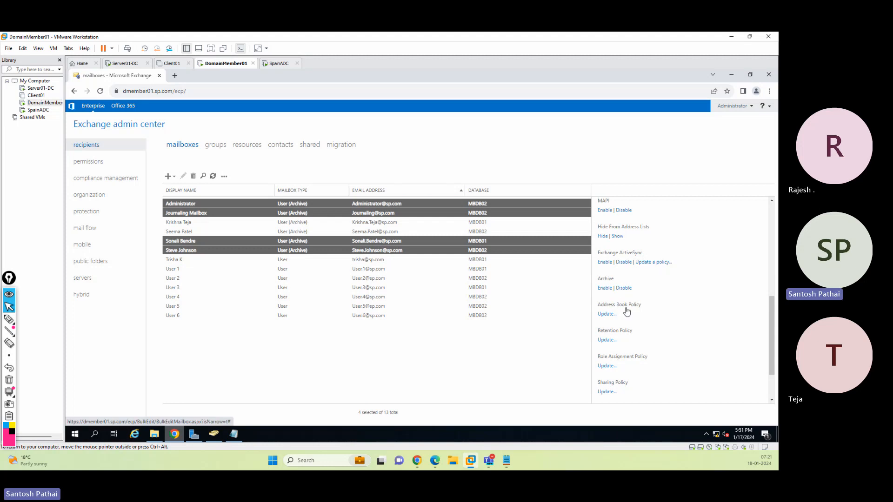
click(624, 288)
click(432, 322)
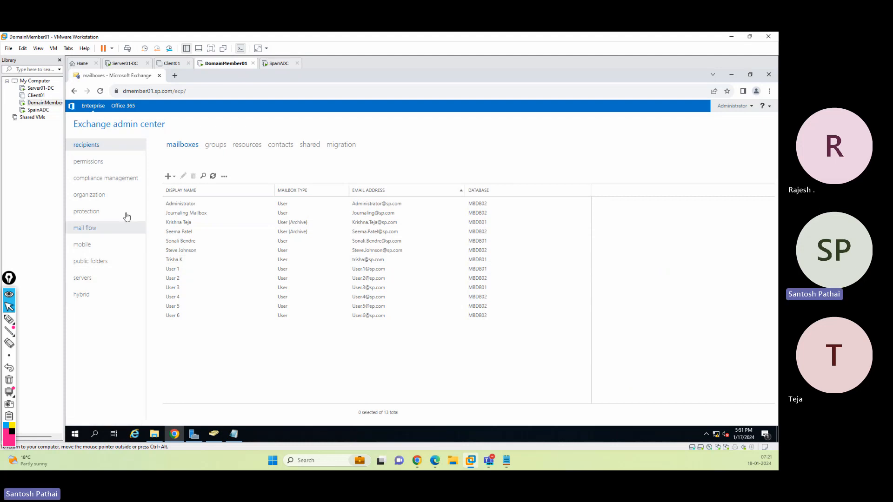
Create a new mail flow rule to send messages to a moderator, named with the user's name plus 'outbound Moderation'
click(99, 228)
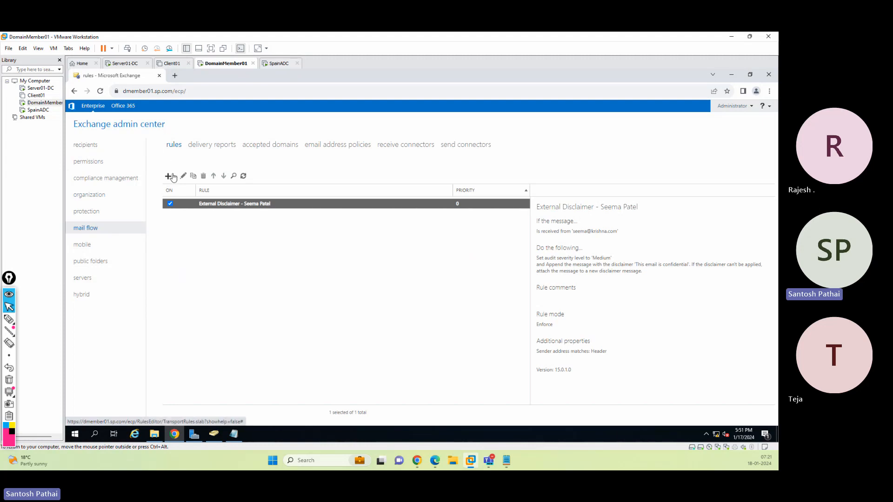
click(169, 176)
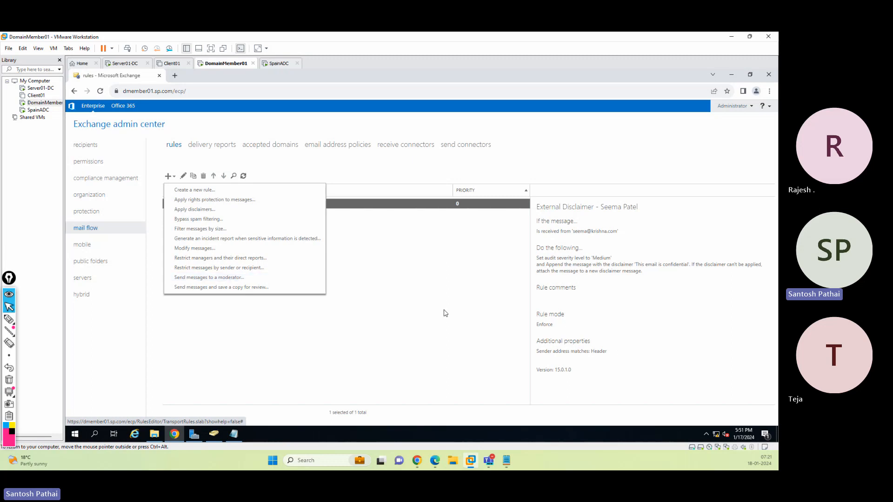
click(252, 279)
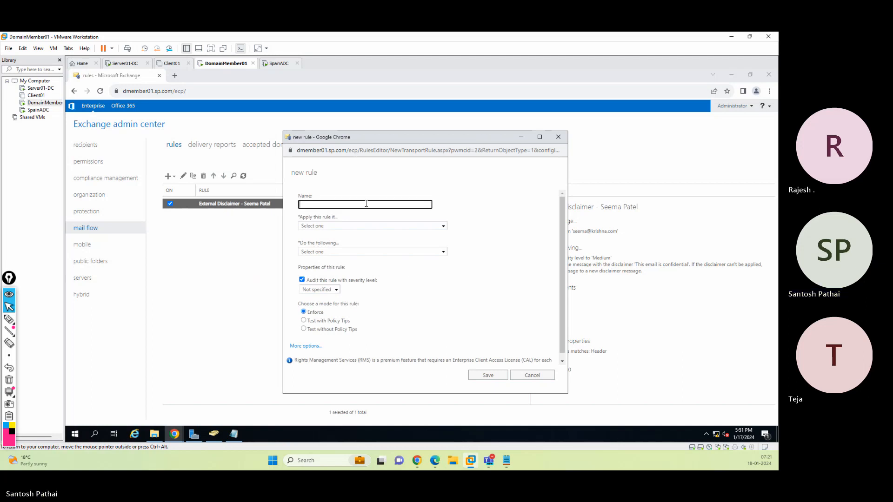
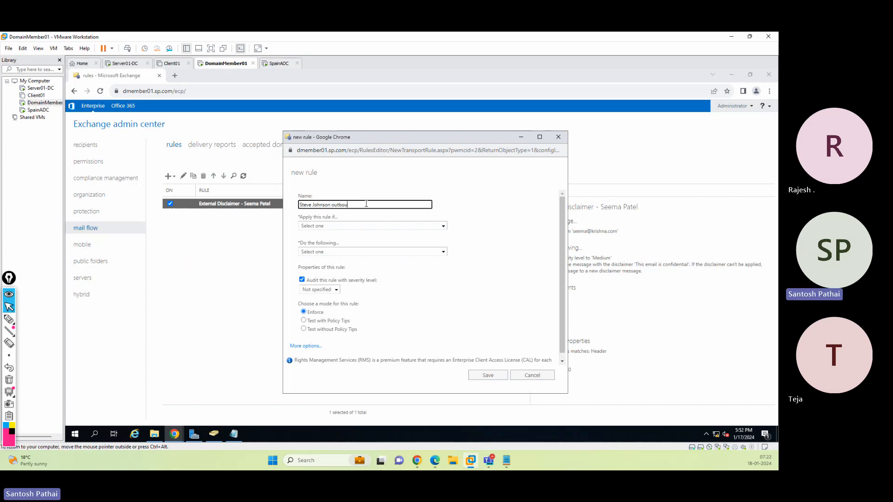
text(nd Moderation)
Set the rule's first condition to 'The recipient is...' and pick the user named in the rule as the recipient
click(329, 226)
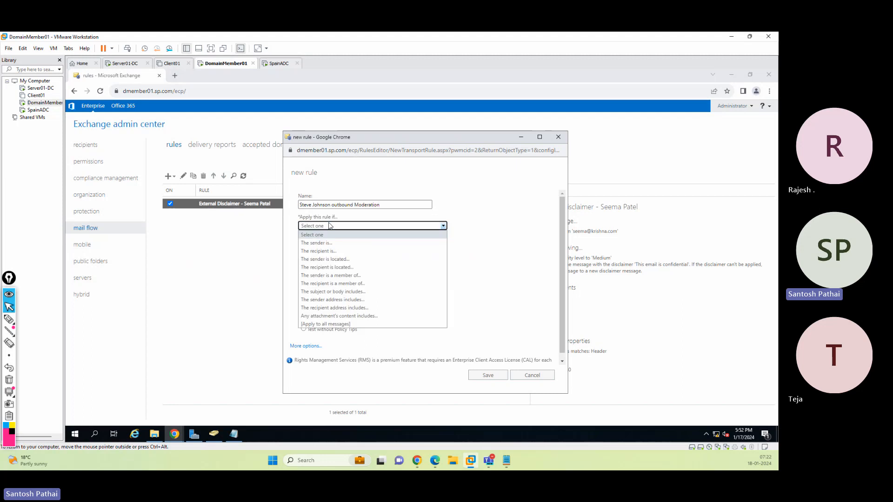
click(329, 251)
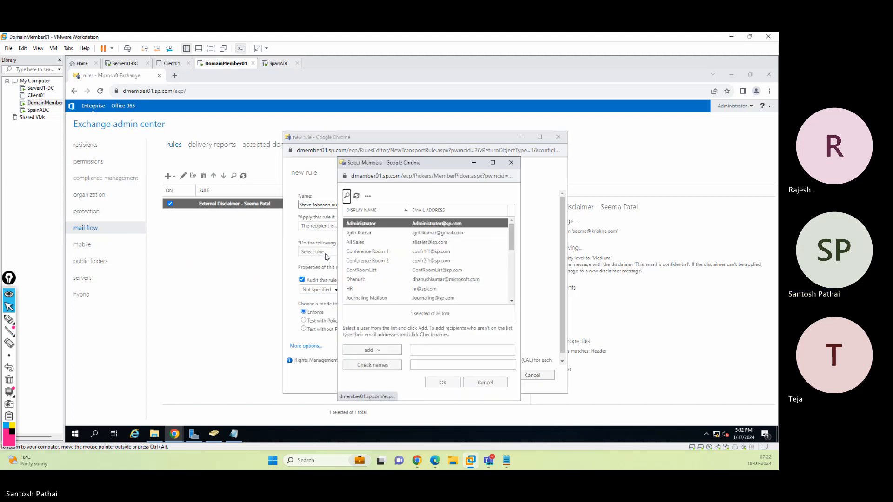
scroll(374, 265, down, 3)
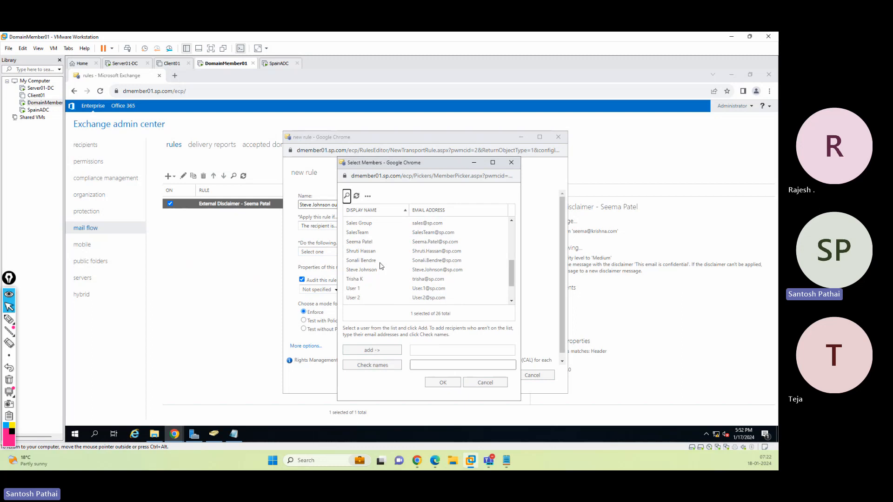
click(370, 270)
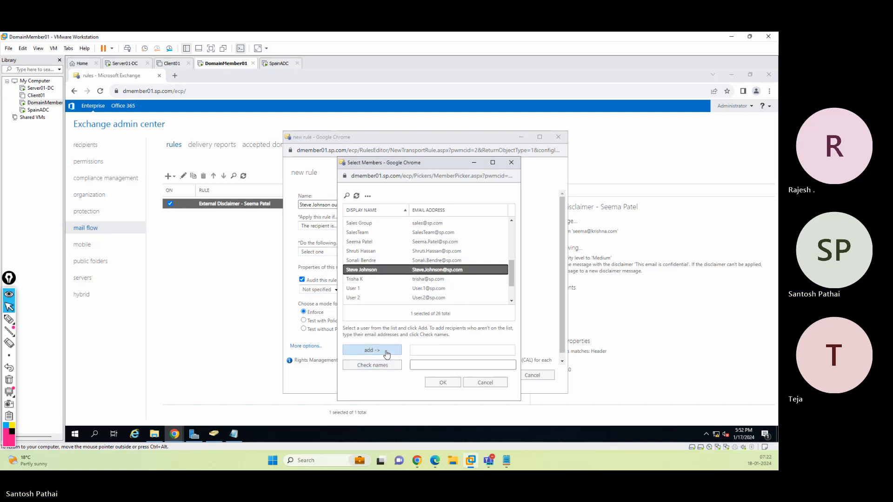
click(387, 350)
click(446, 382)
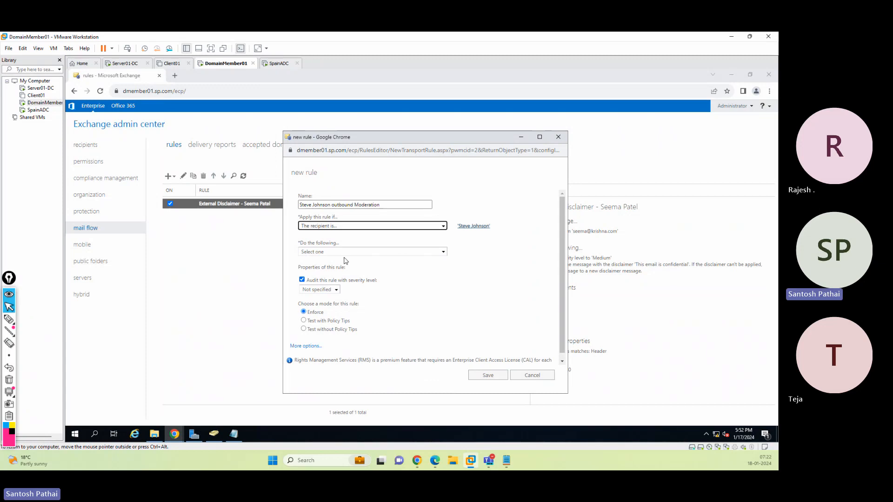
Choose the action 'Forward the message for approval to...', cancelling the people picker that opens
click(344, 253)
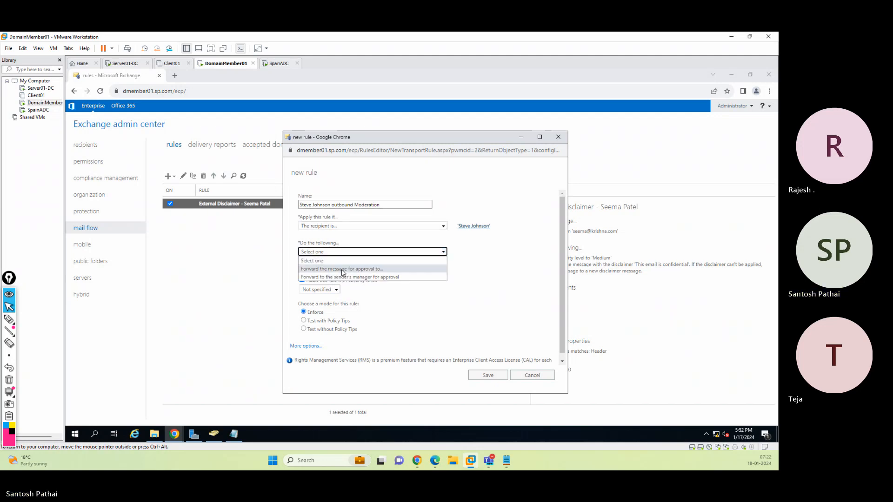
click(343, 270)
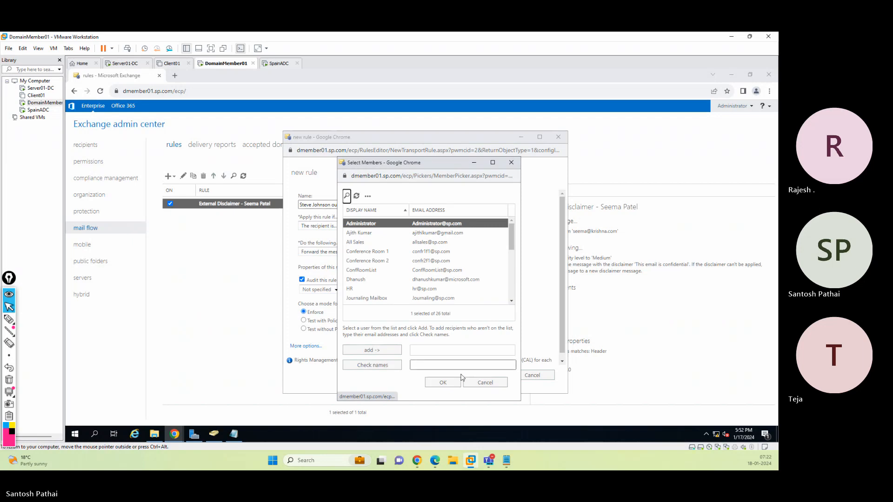
click(483, 383)
click(363, 253)
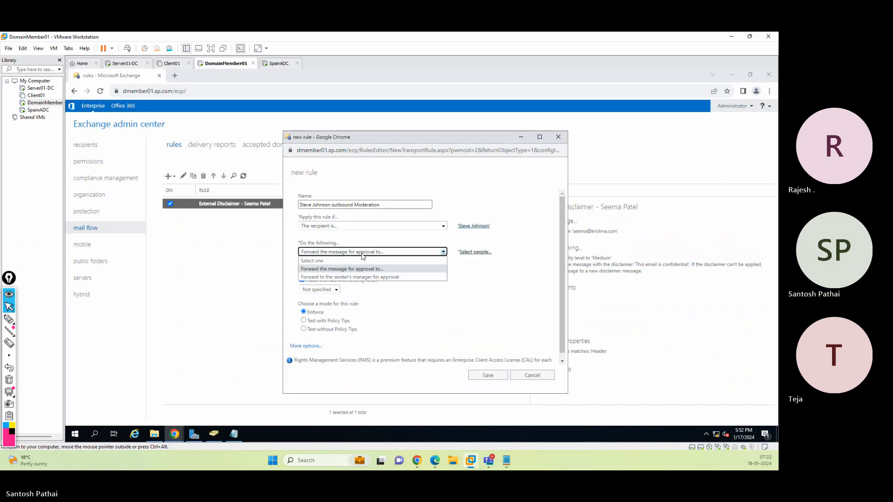
click(506, 274)
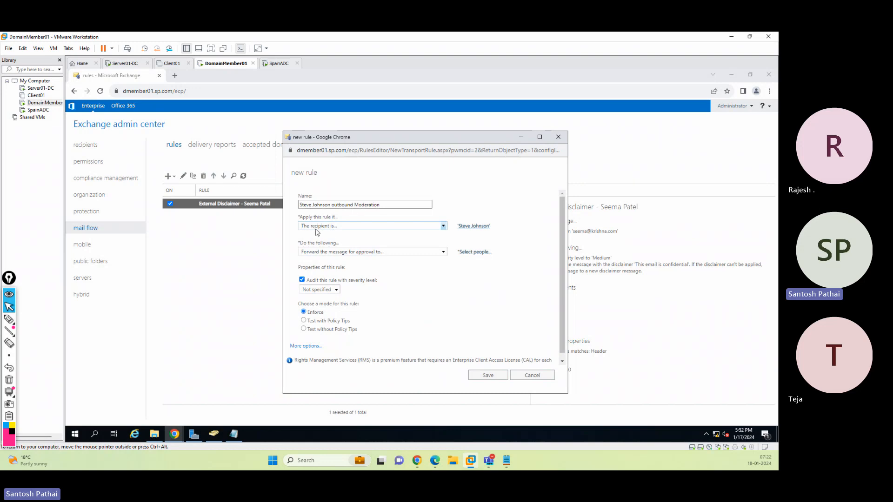
Show more options and add a second condition that the recipient is located Outside the organization
click(321, 345)
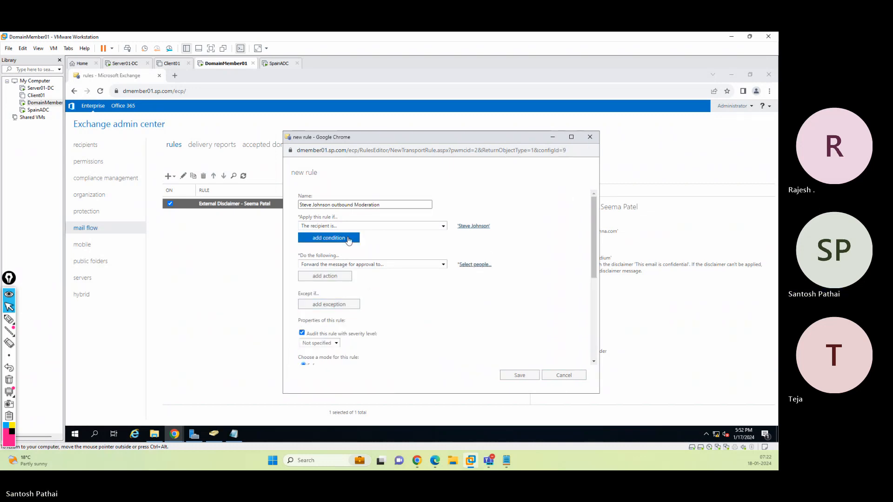
click(338, 239)
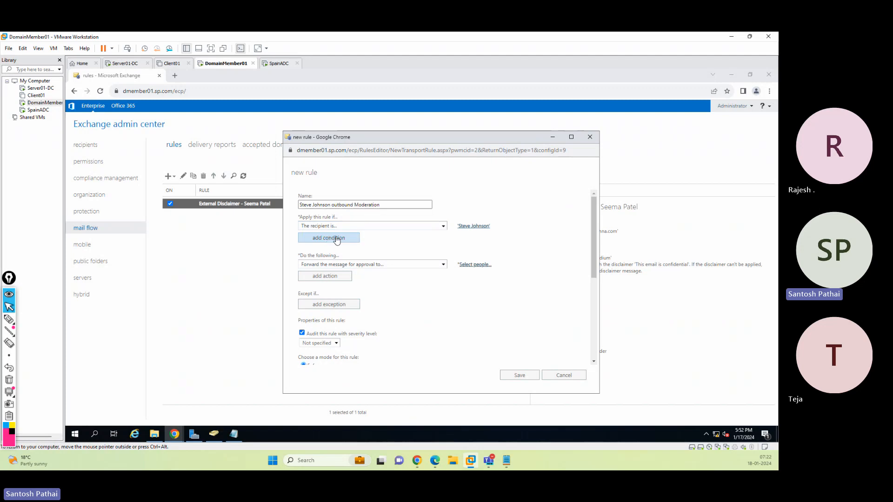
click(337, 238)
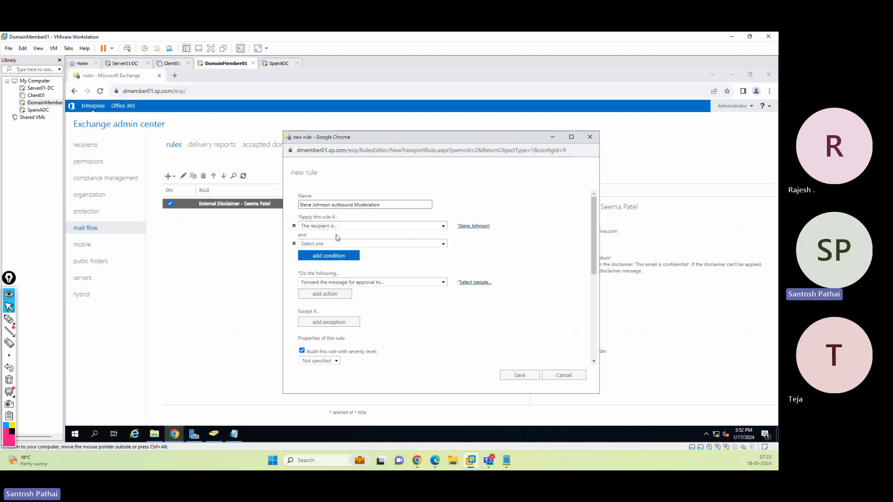
click(385, 244)
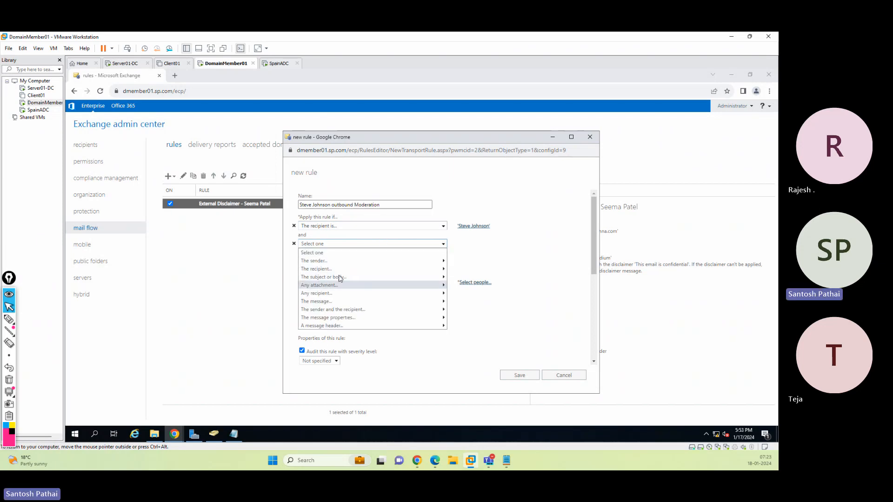
mouse_move(338, 271)
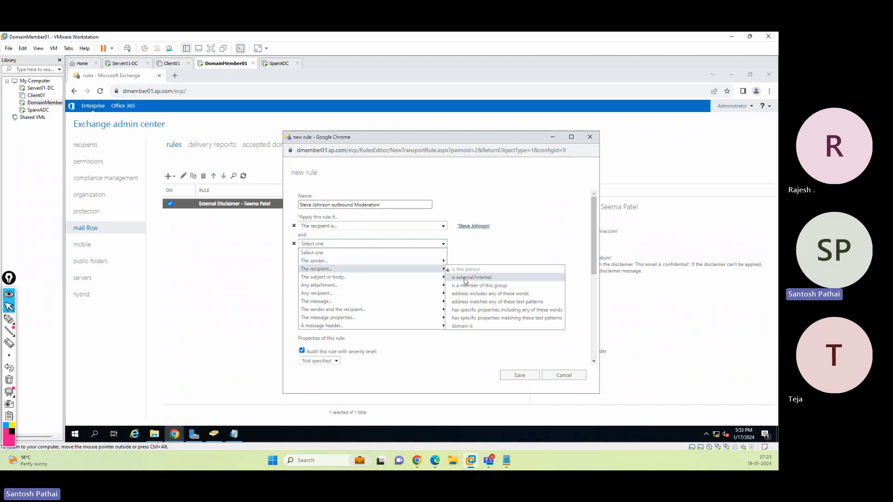
click(464, 279)
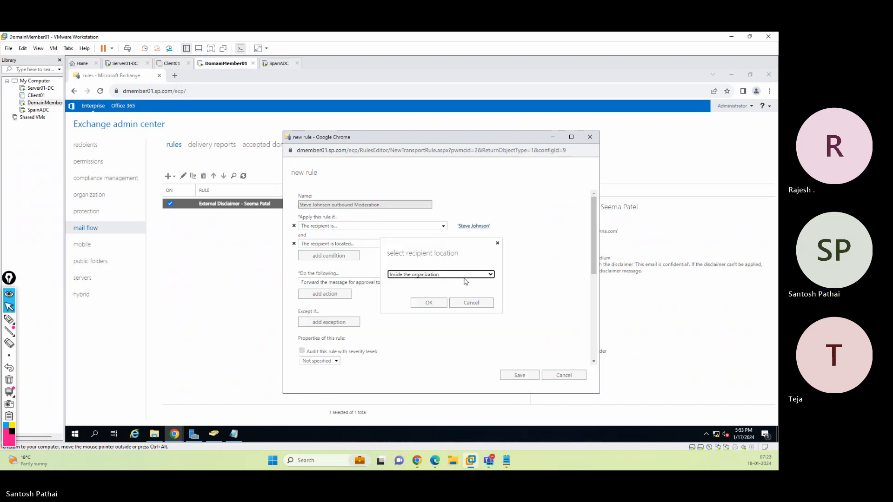
click(422, 277)
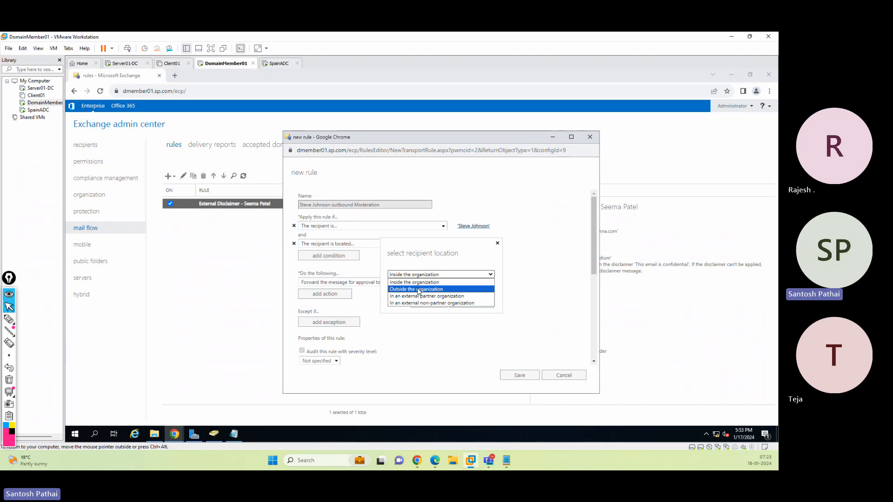
click(414, 289)
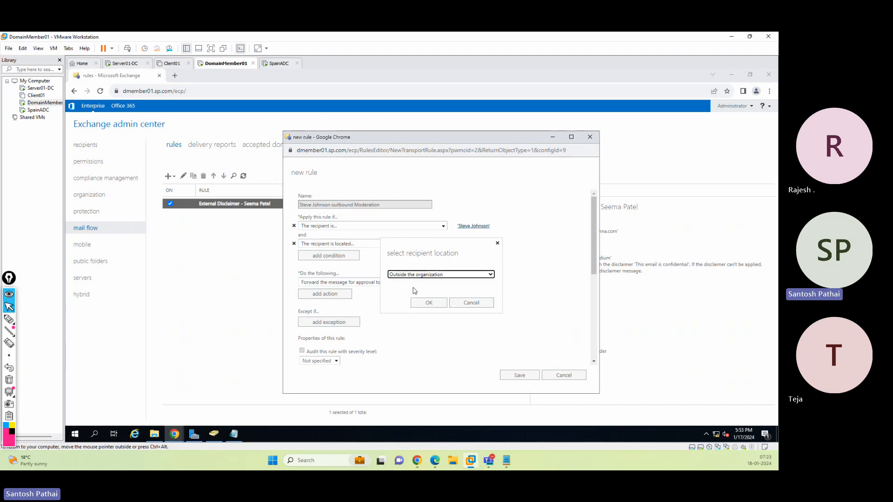
click(424, 303)
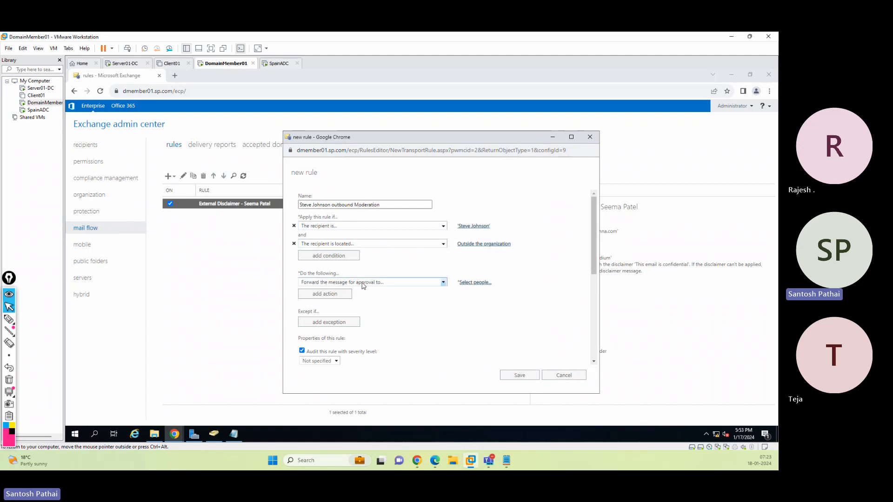
Switch to Active Directory Users and Computers and examine the moderated user's account properties and Organization details in the HR unit
click(361, 284)
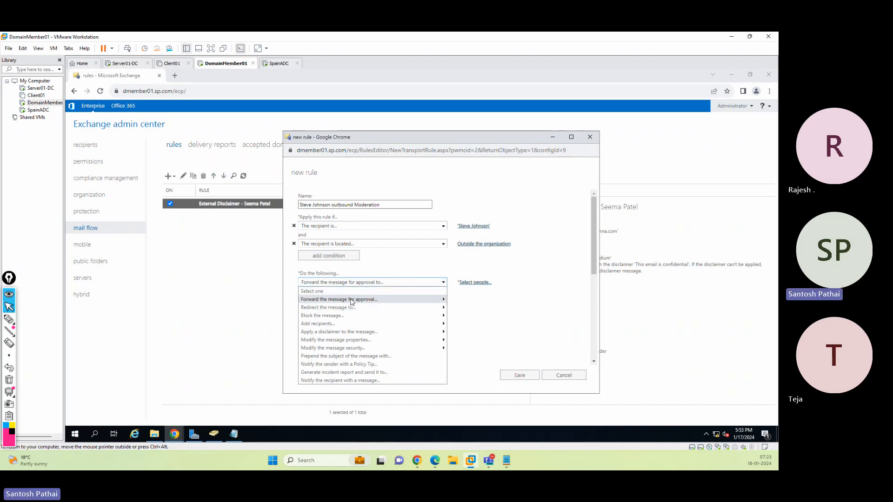
mouse_move(356, 303)
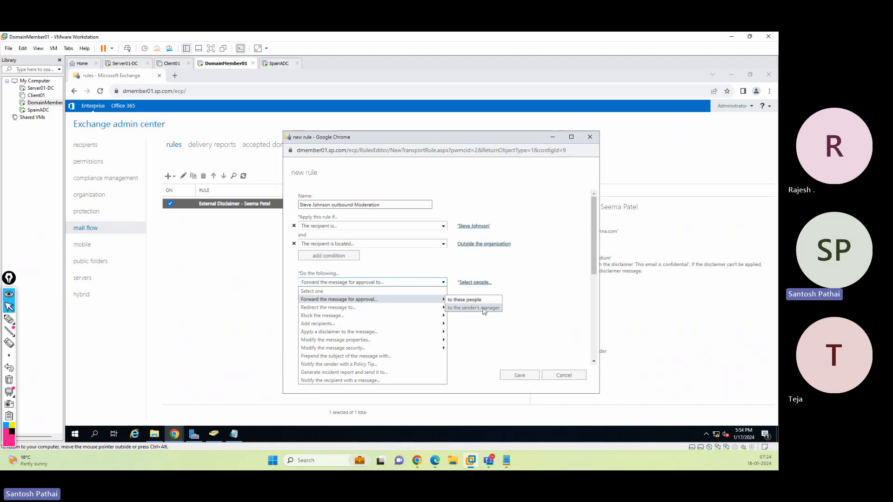
click(213, 435)
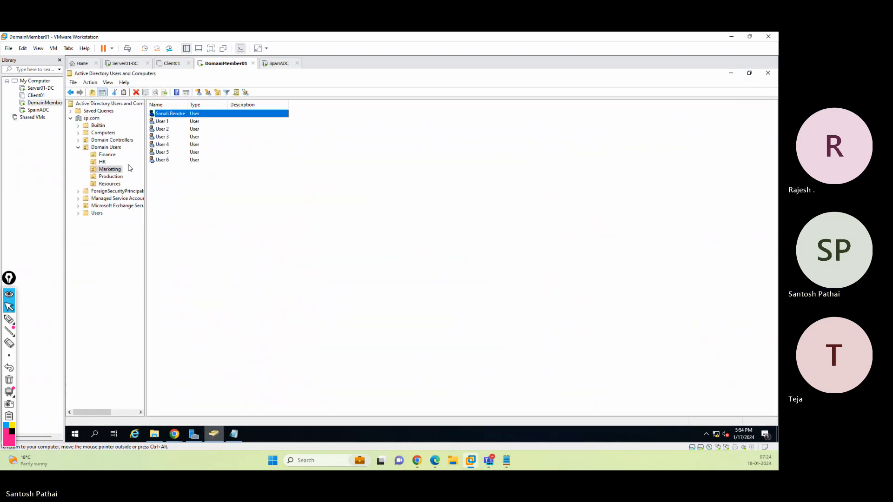
click(106, 157)
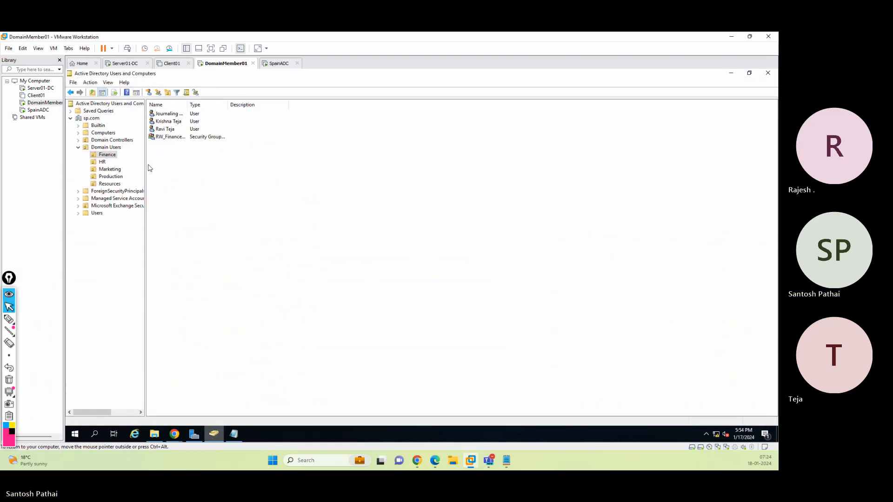
click(111, 185)
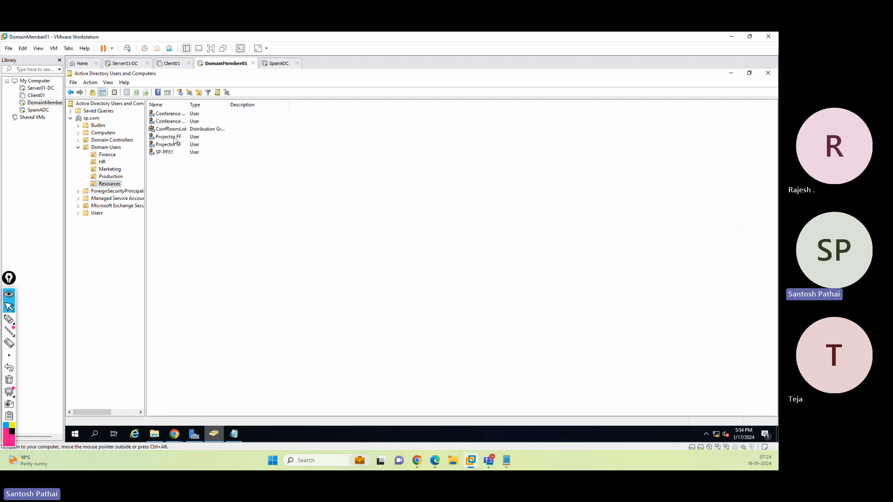
click(114, 177)
click(110, 169)
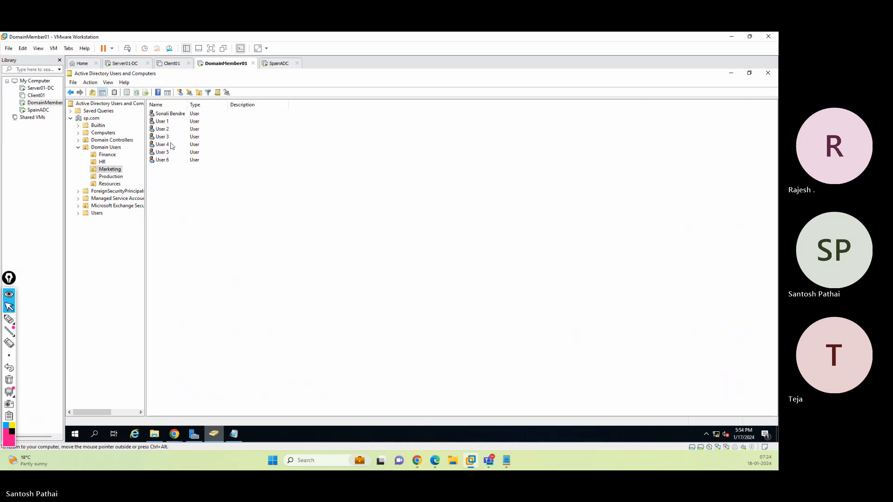
click(107, 166)
click(105, 162)
click(175, 153)
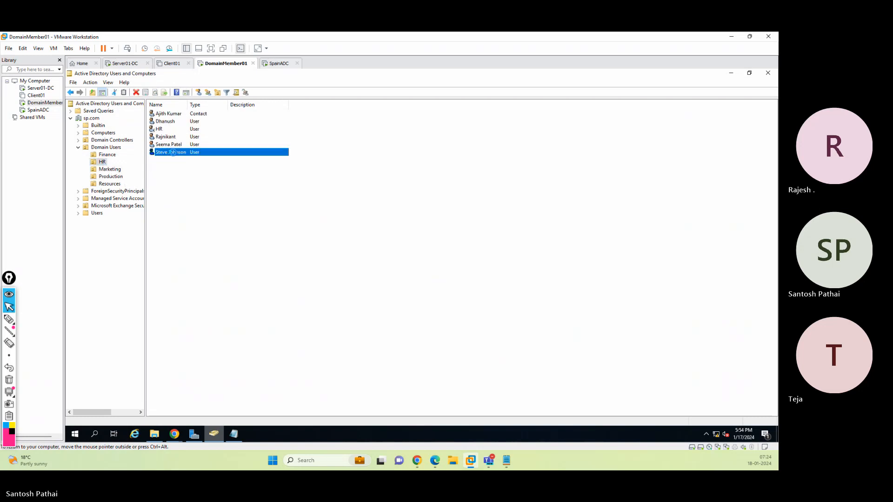
key(Return)
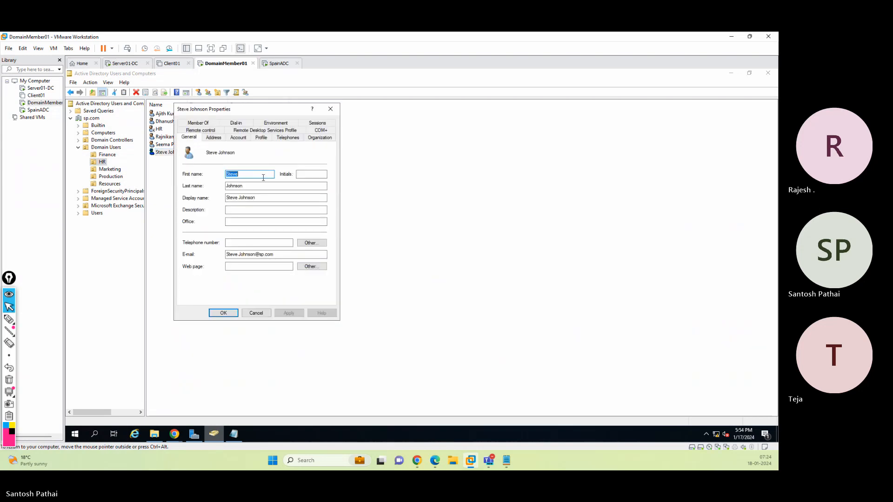
click(321, 137)
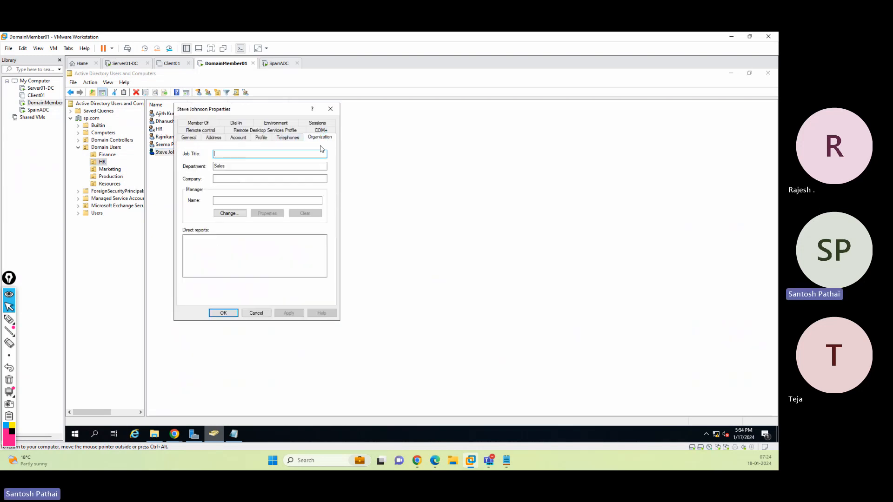
click(245, 313)
key(alt+Tab)
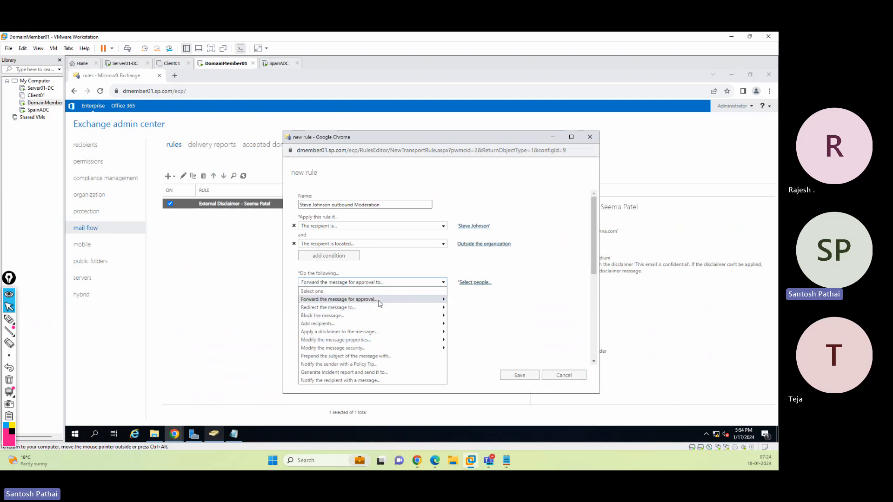
Set the approval action to forward messages to these people and select the moderator user from the member list
mouse_move(392, 300)
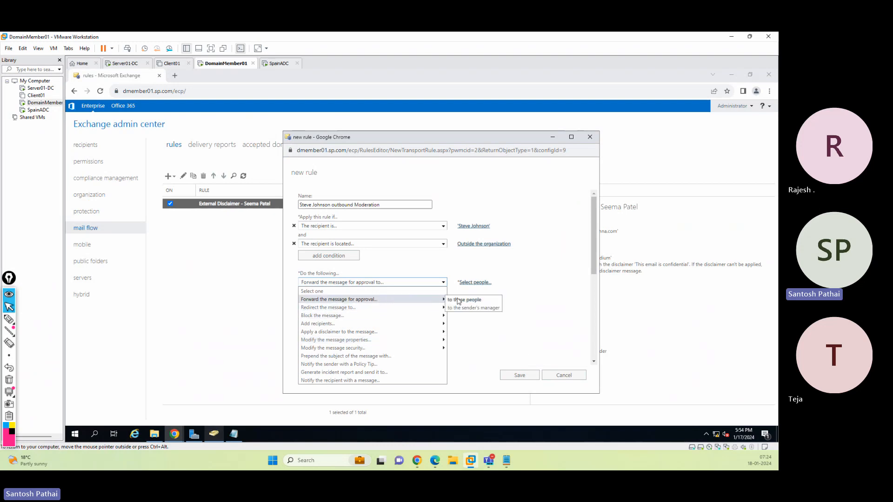
click(481, 301)
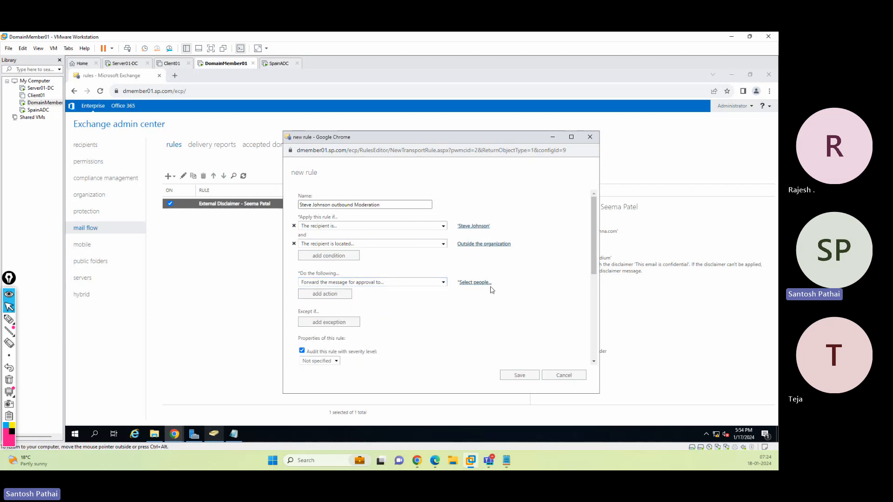
click(476, 285)
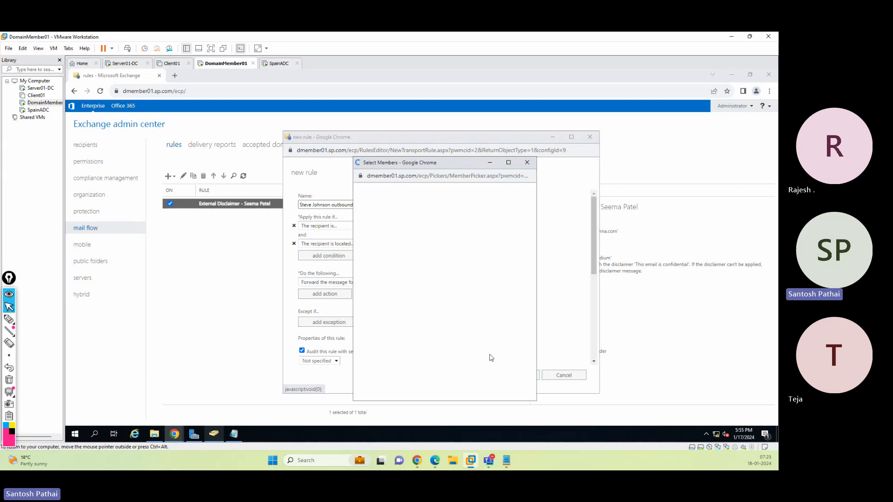
scroll(412, 267, down, 3)
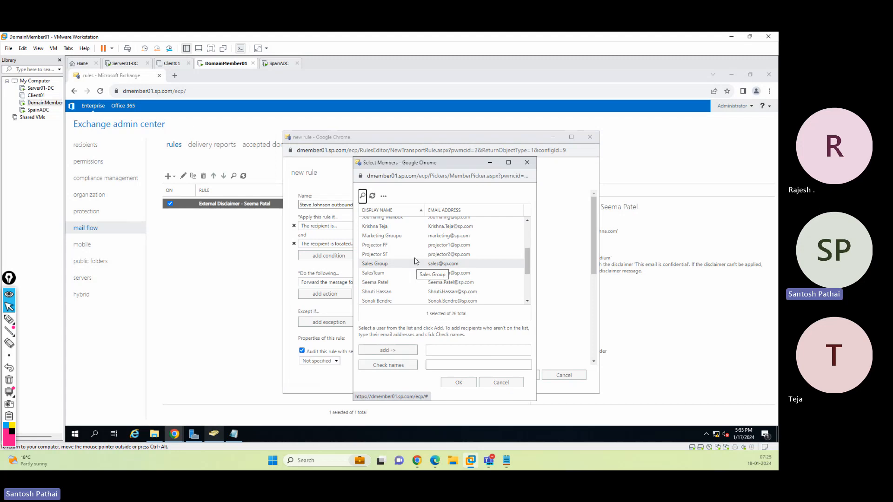
click(395, 283)
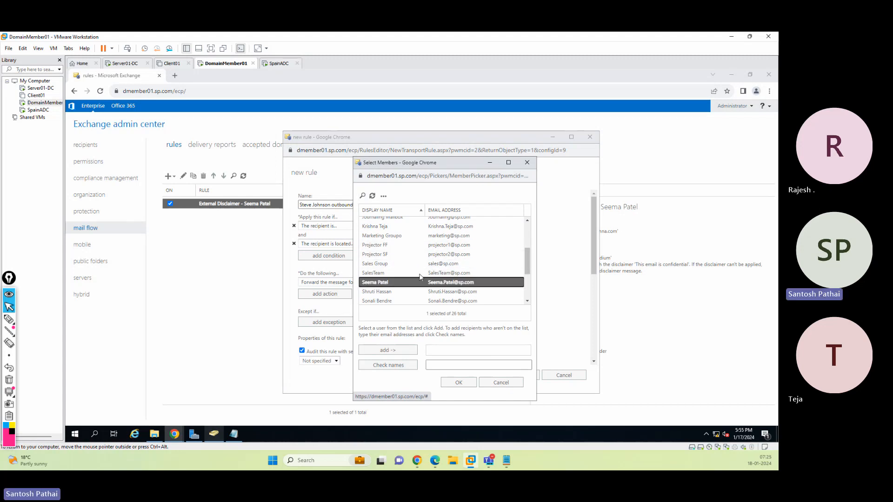
click(406, 350)
click(459, 383)
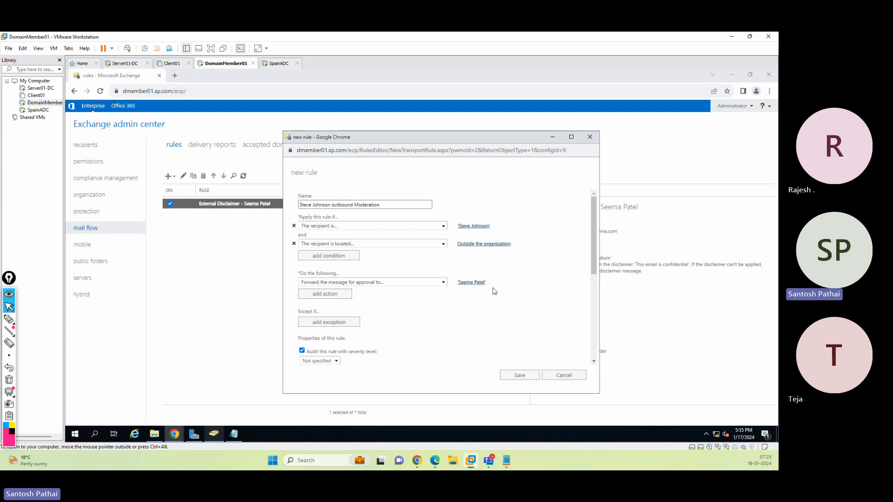
scroll(475, 292, down, 1)
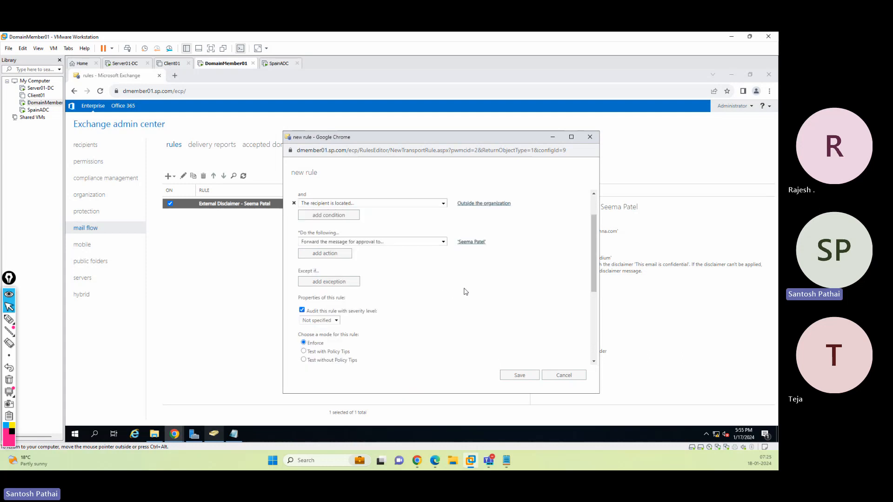
Add an exception to the rule for messages whose recipient's domain is a specified domain
click(329, 284)
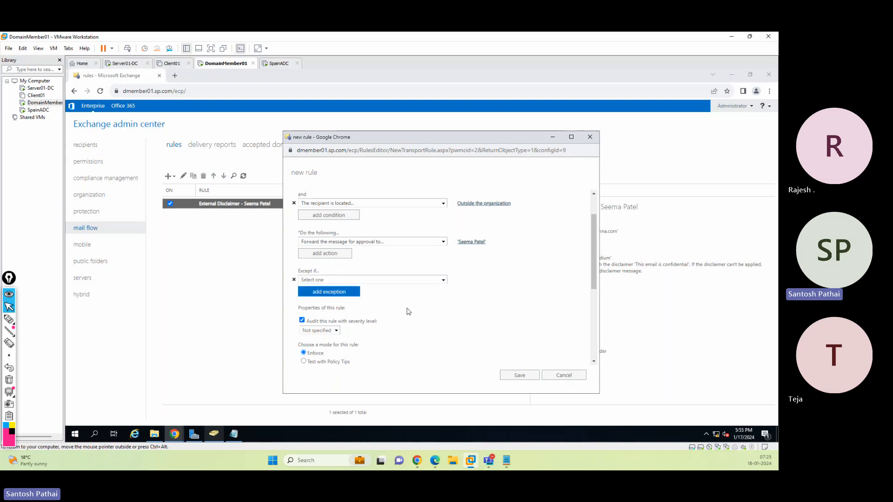
click(406, 280)
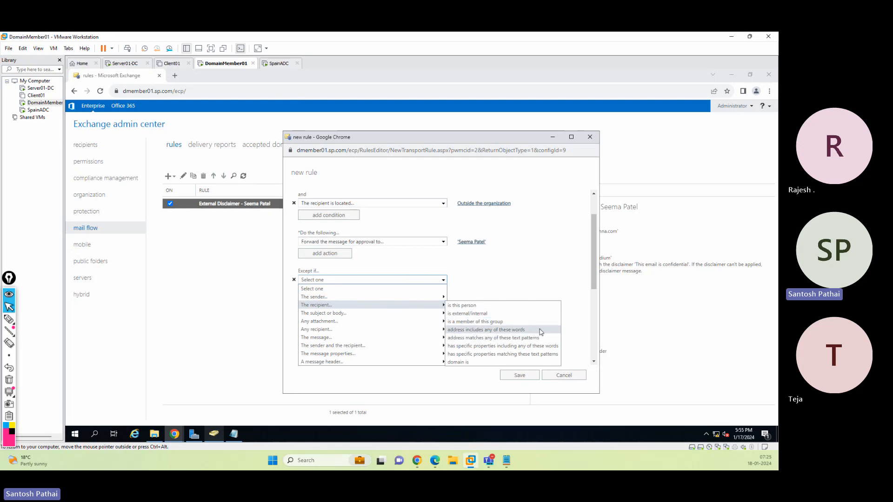
click(473, 363)
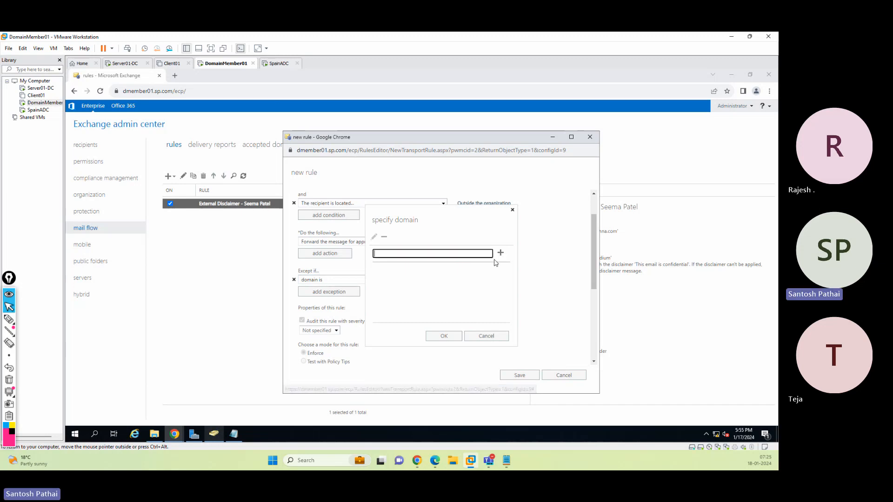
text(micros)
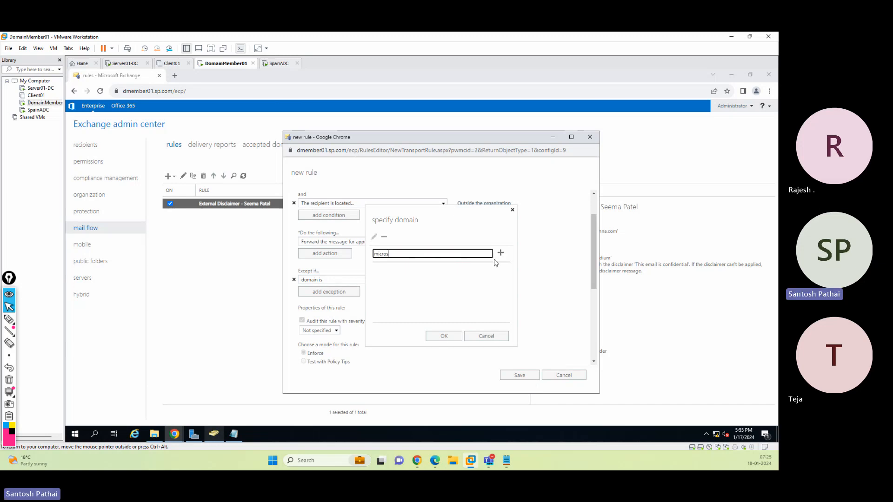
text(oft.com)
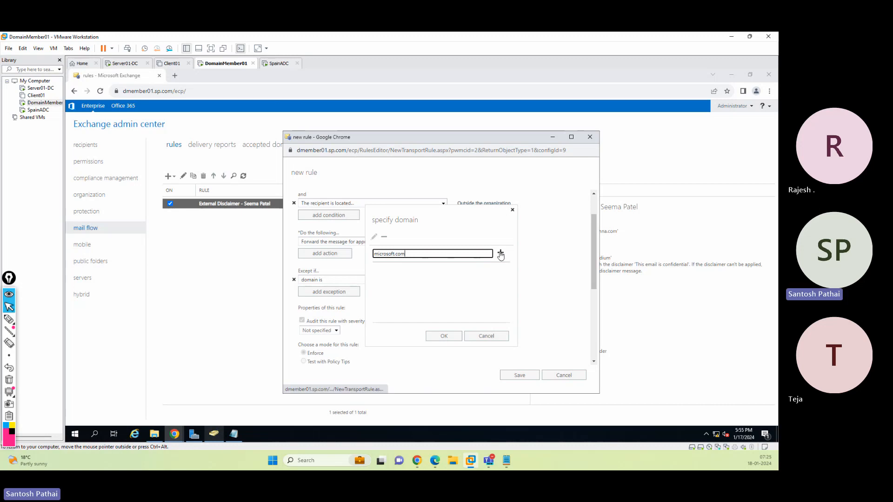
click(500, 252)
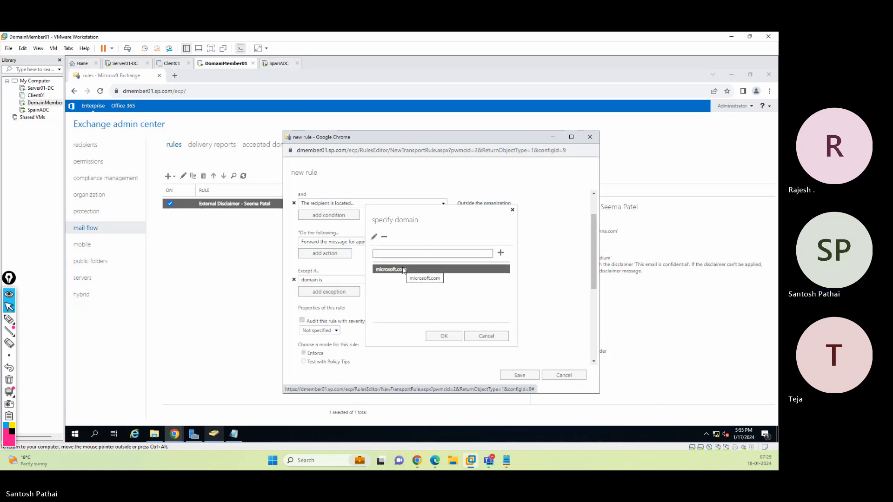
click(384, 238)
Specify cloudsparkle.in as the excepted recipient domain and confirm the domain list
click(422, 255)
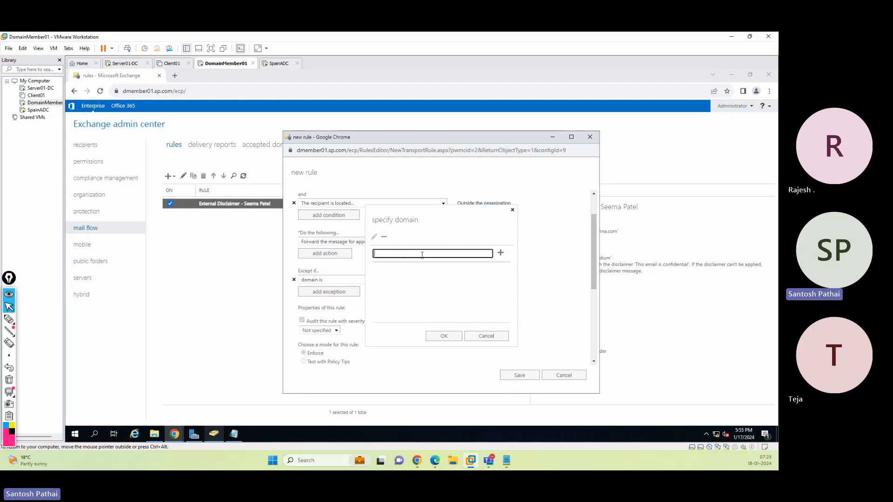
text(cloudsparkle.in)
click(501, 254)
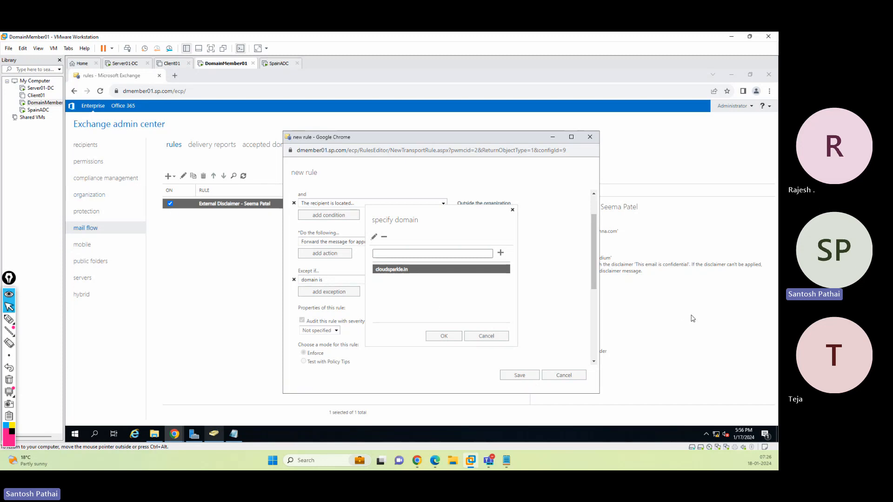
click(446, 339)
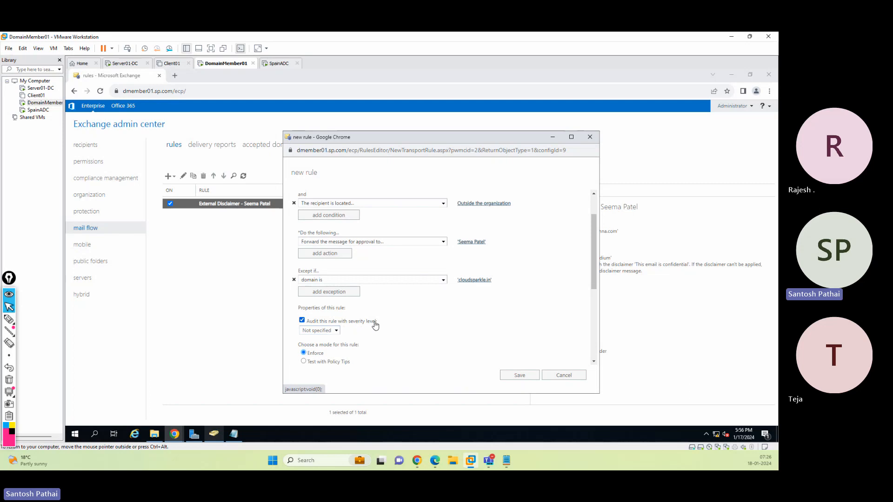
Set the rule's audit severity level to Medium and save the new rule
click(335, 331)
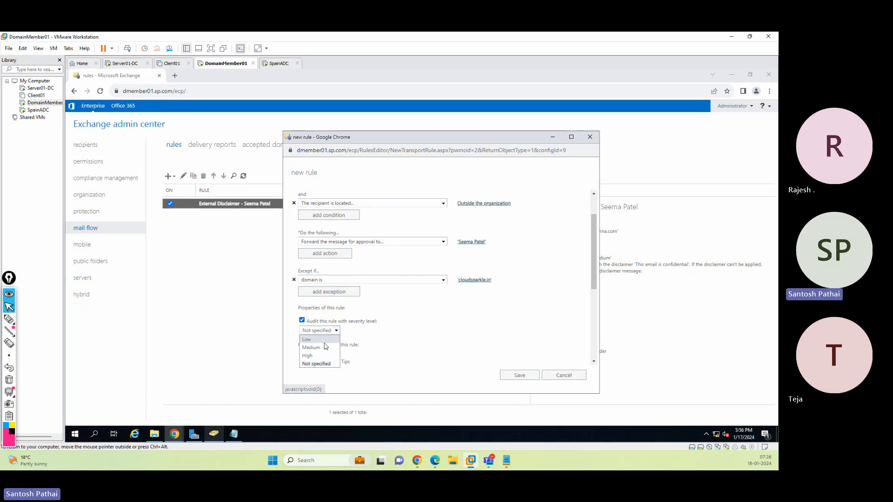
click(320, 355)
scroll(439, 326, down, 1)
scroll(438, 327, down, 1)
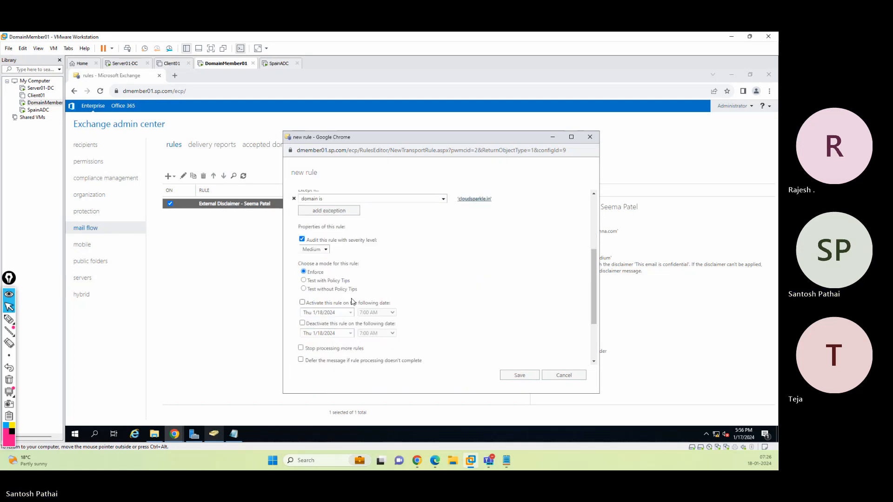
scroll(330, 285, down, 1)
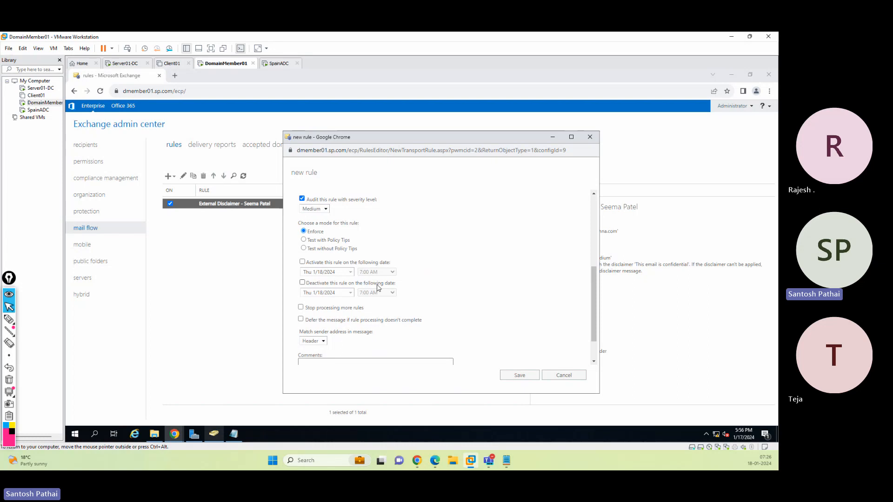
scroll(379, 287, down, 2)
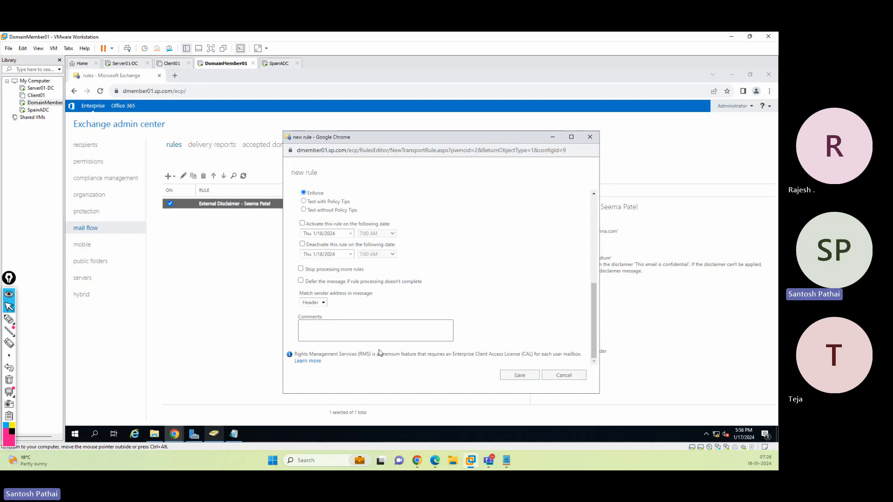
click(521, 375)
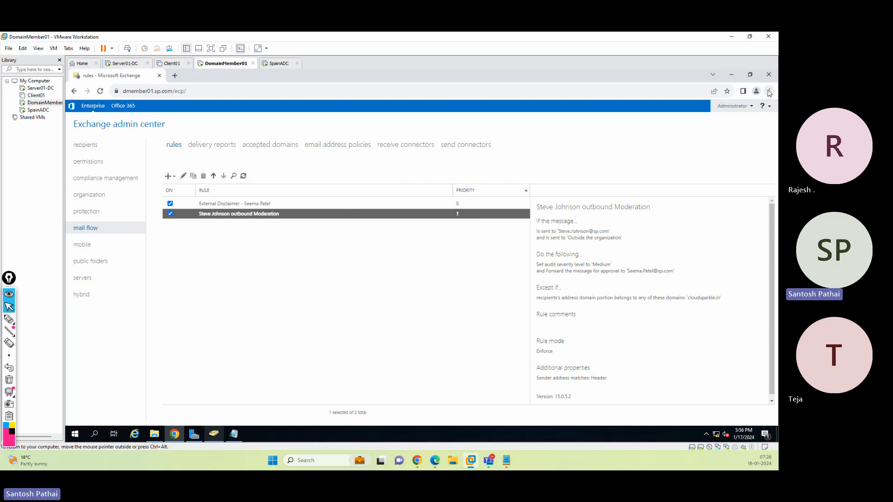
Open a new incognito browser window and go to the Outlook Web App sign-in page
click(769, 91)
click(738, 121)
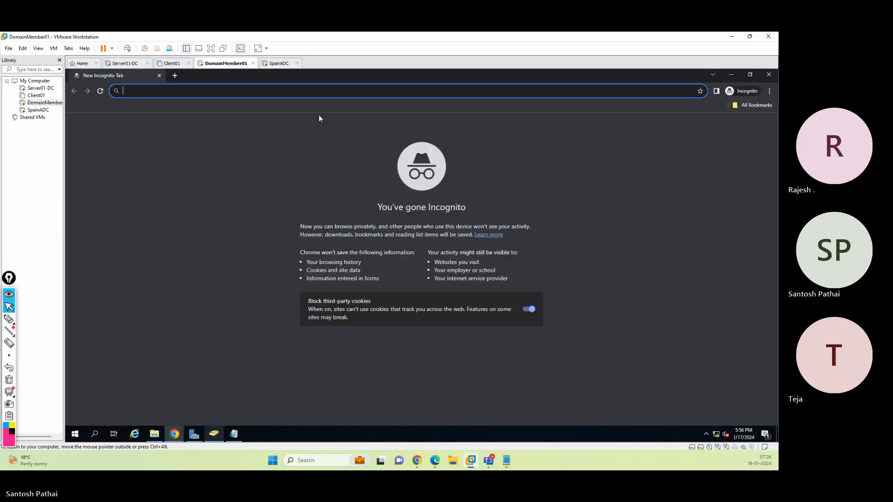
text(dm)
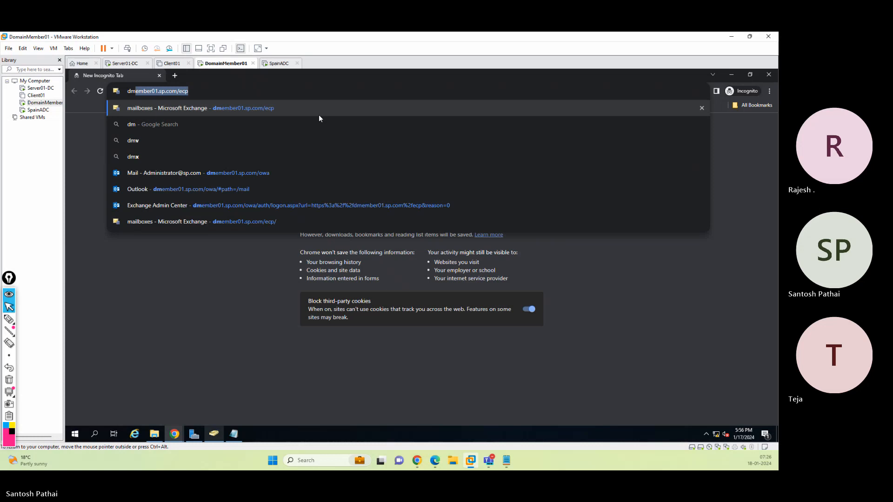
click(305, 173)
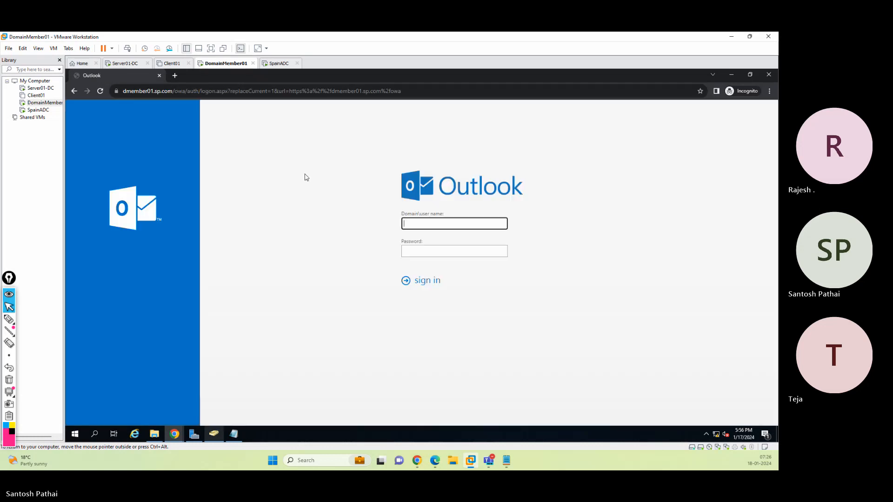
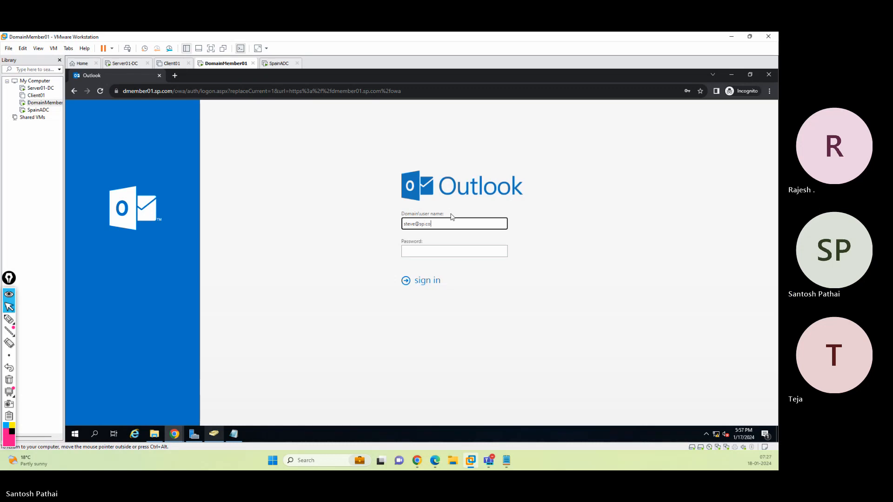
Sign in to Outlook Web App as the moderated user with the user name and account password
key(Tab)
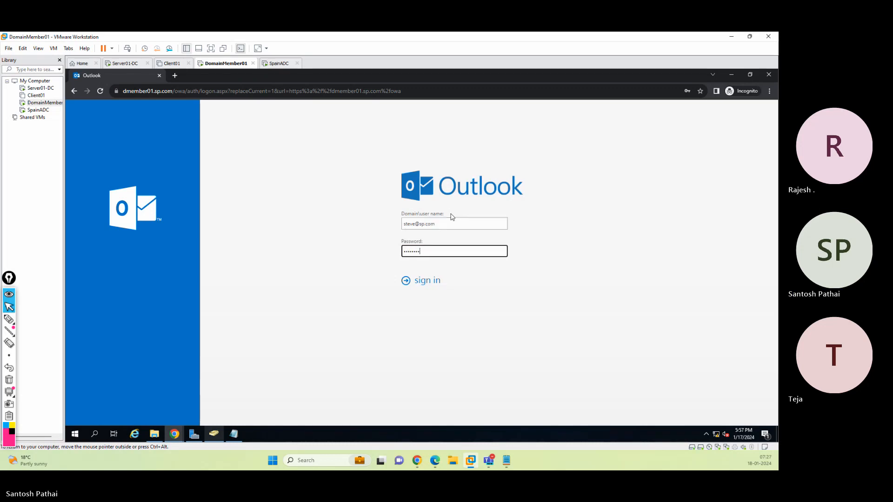
key(Return)
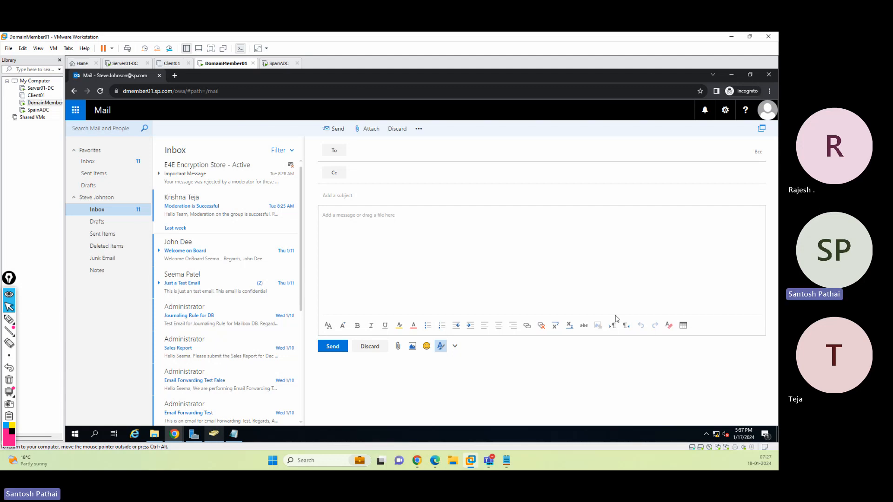
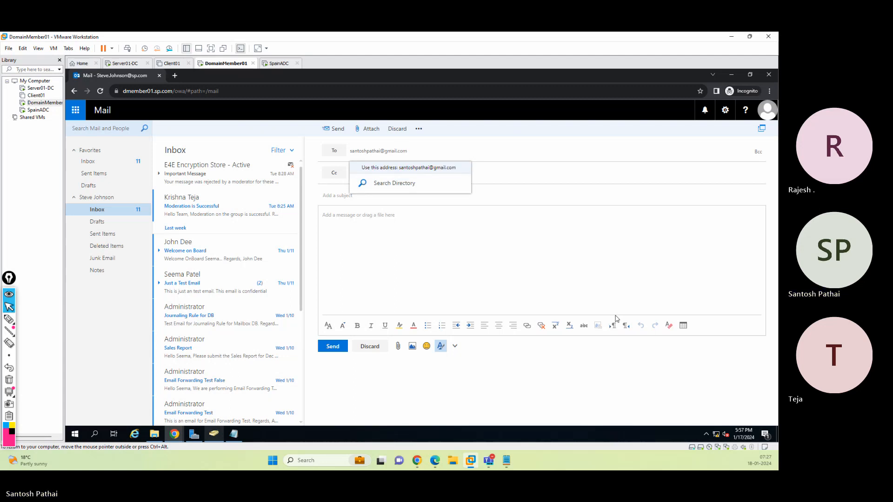
Address a new message to an external Gmail recipient and give it the subject Moderation Test
click(424, 167)
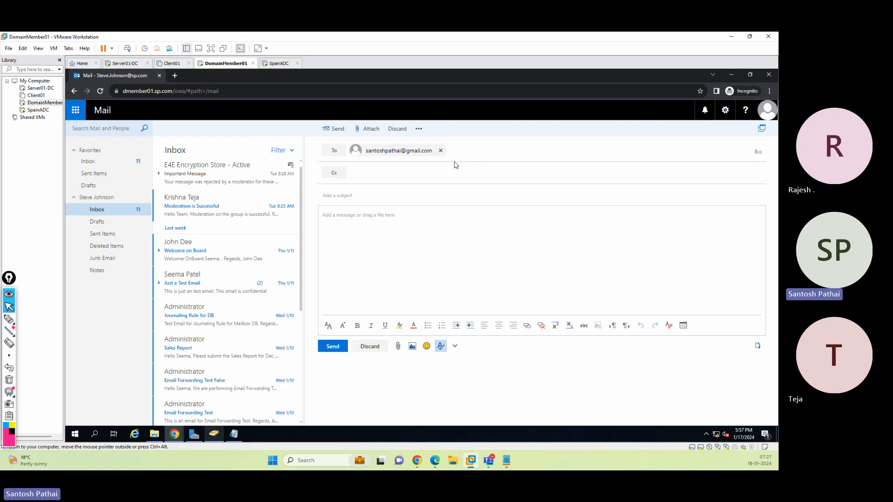
click(458, 196)
text(Moderation Test)
key(Tab)
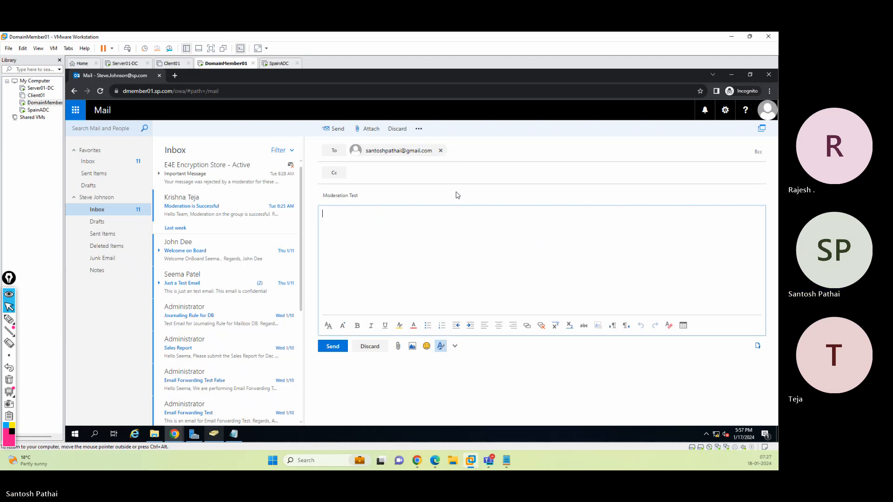
Write the body 'This email is for Moderation Test.' with a Regards sign-off and the sender's name, then send it
text(This email)
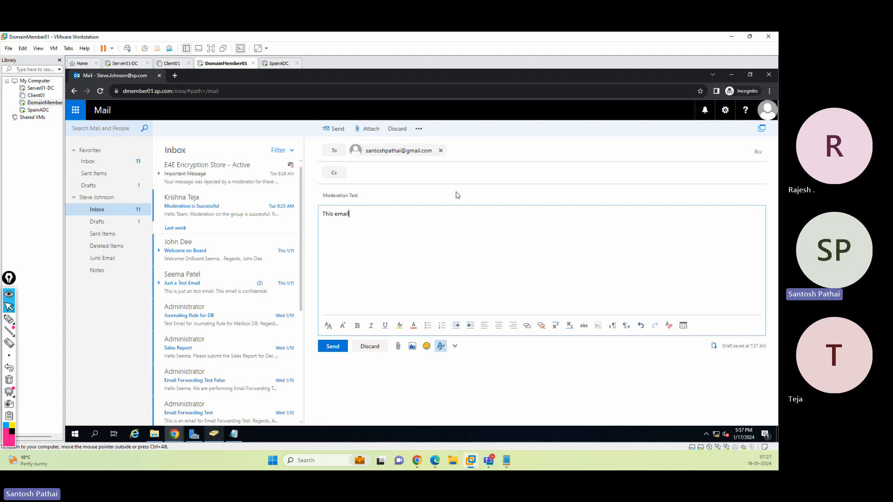
text( is for Moderation Test.  )
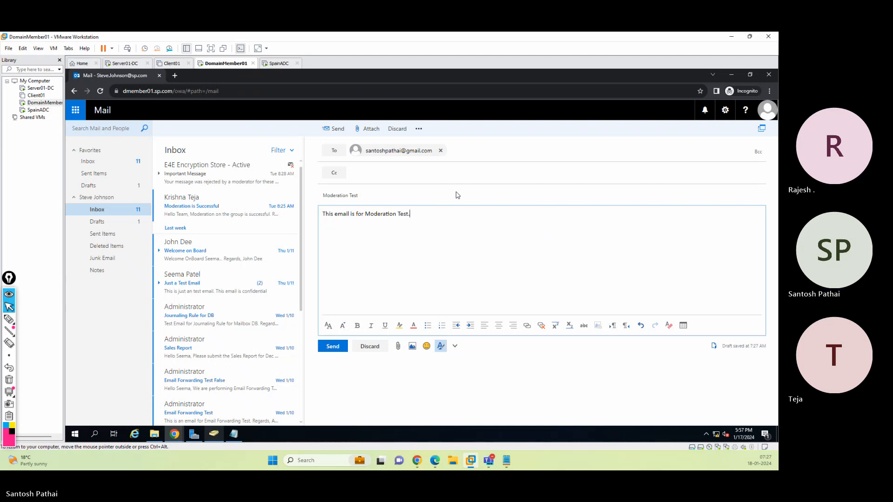
text(Regards,)
key(Return)
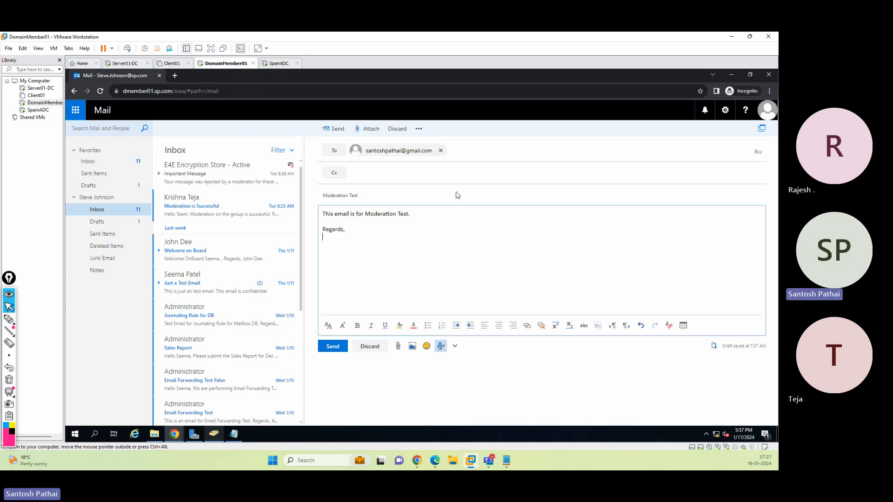
text(Steve)
click(333, 346)
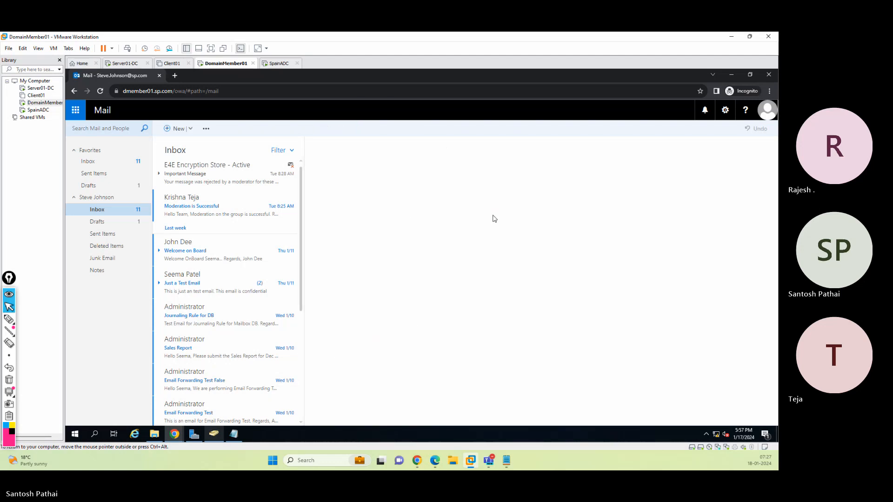
Check the Sent Items folder for the test message and sign out of the mailbox
click(115, 238)
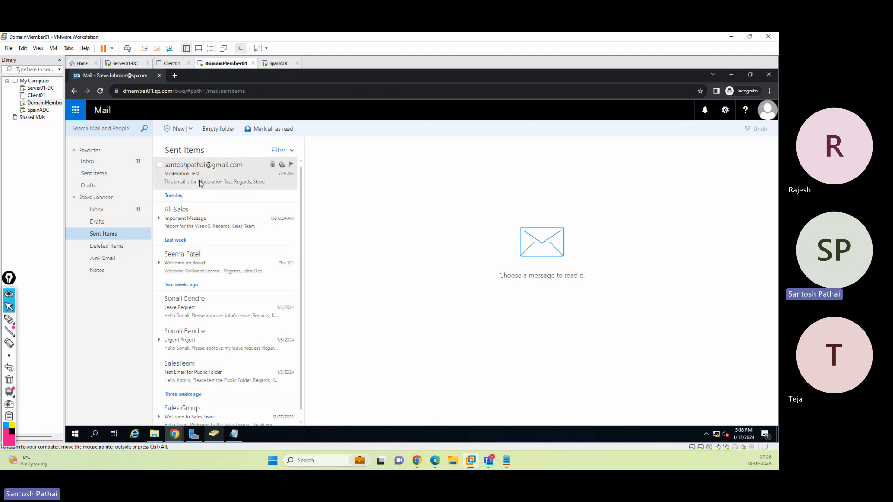
click(767, 111)
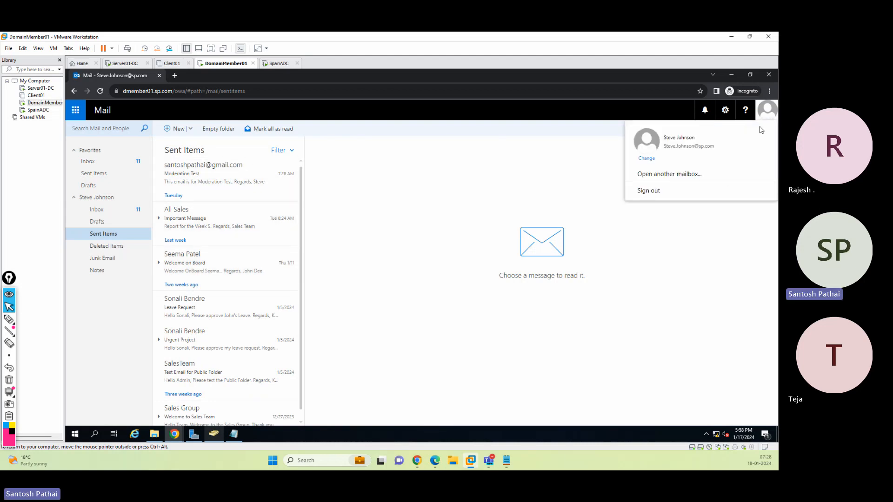
click(699, 194)
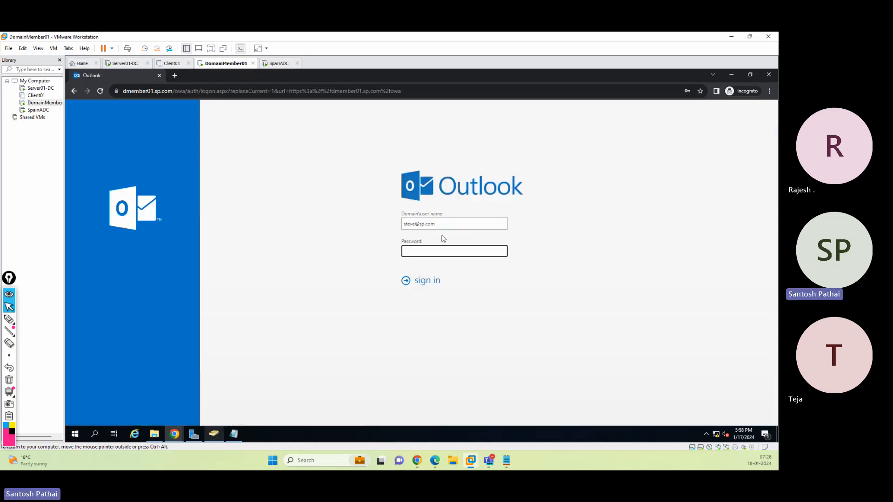
Sign in to Outlook Web App as the moderator with that user name and account password
double_click(414, 225)
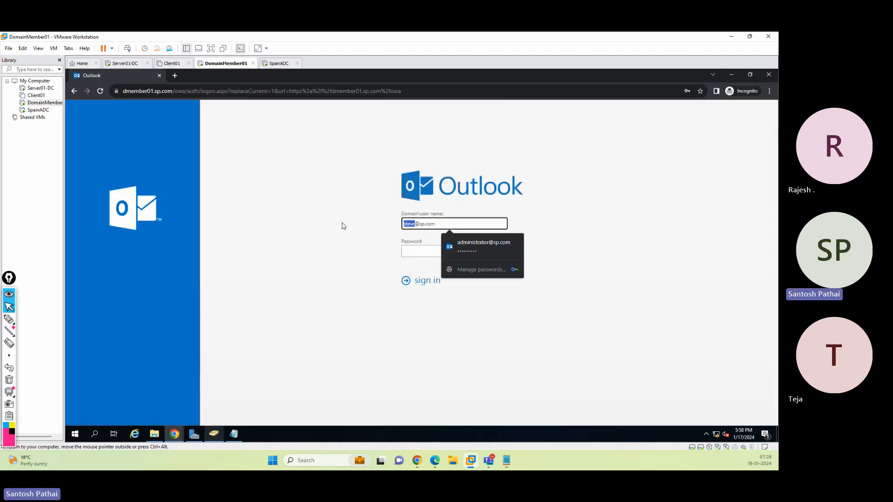
text(seema)
key(Tab)
text(P@)
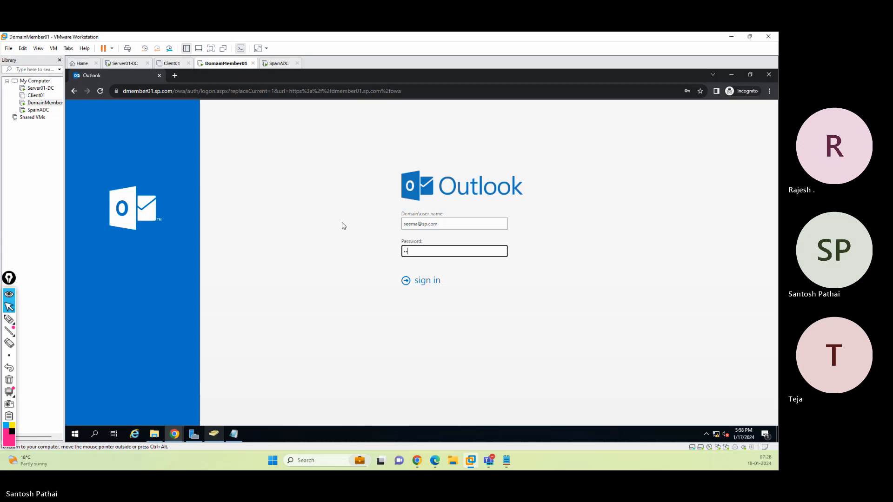
text(ssw0rd)
key(Return)
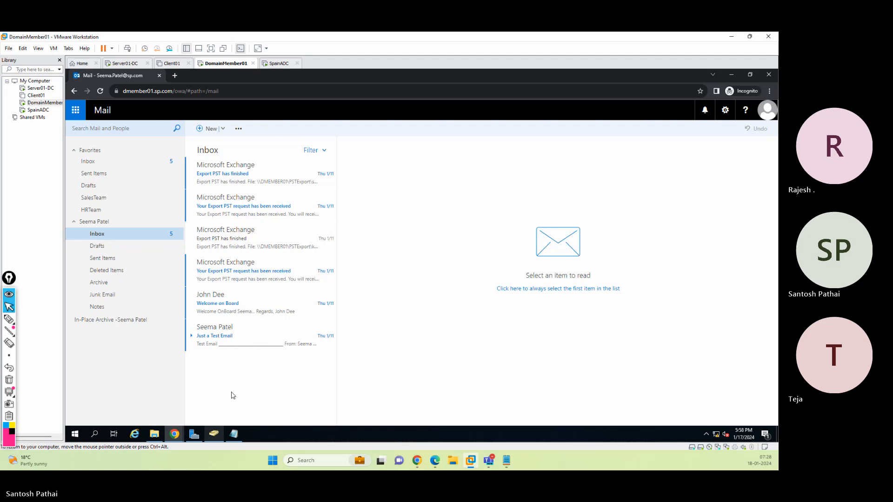
Check the moderator's Inbox and Sent Items folders for the moderation approval request
click(102, 93)
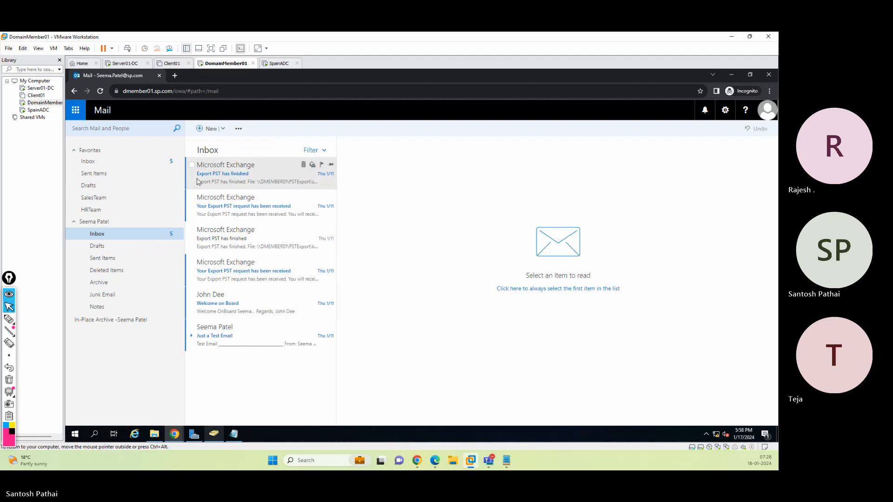
click(100, 91)
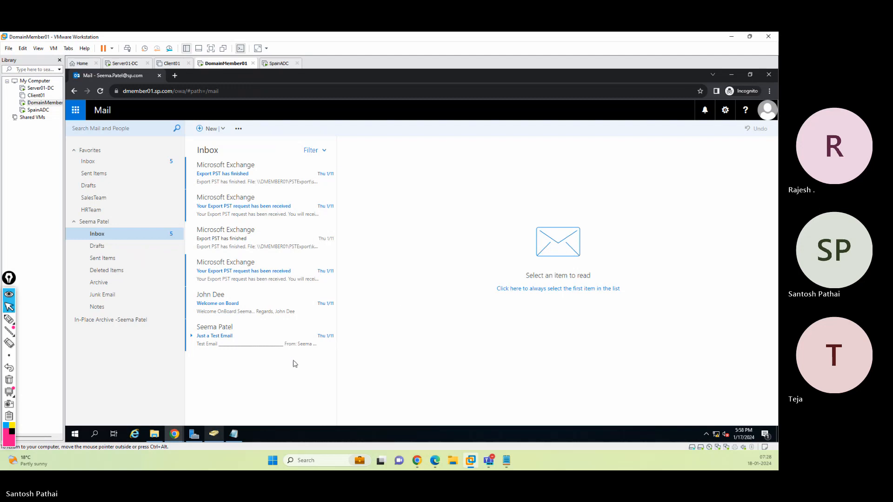
click(102, 262)
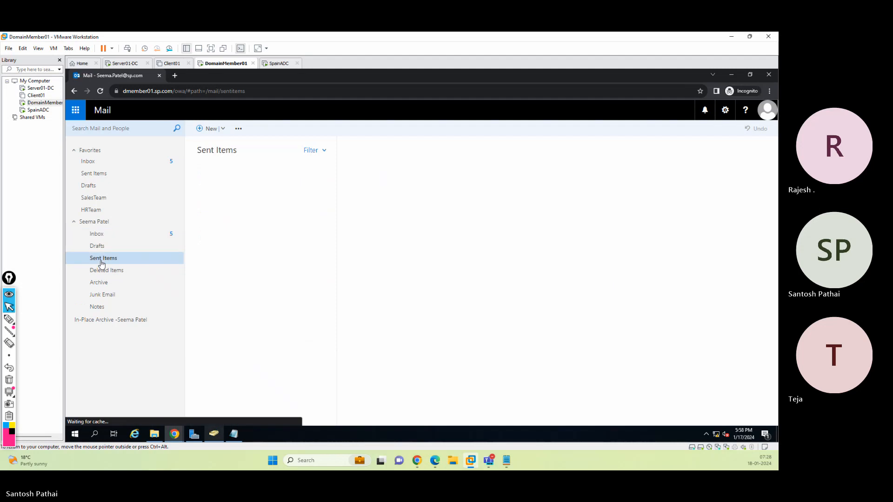
click(101, 235)
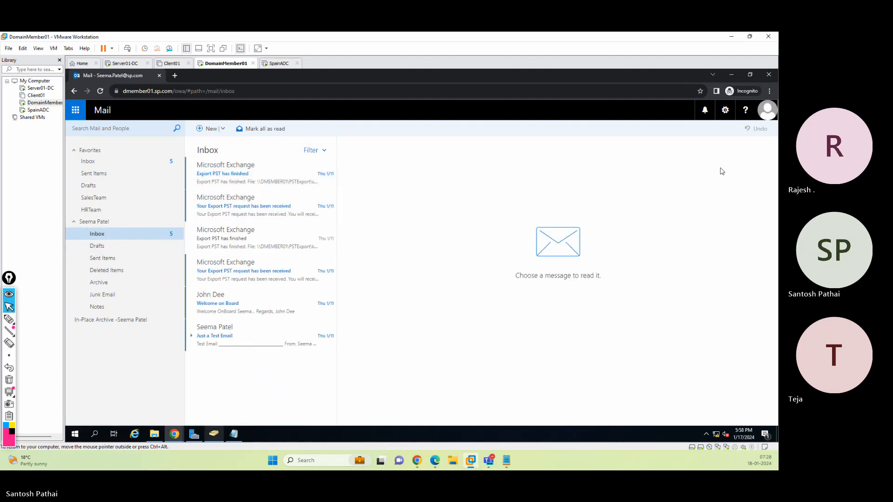
Sign out of the moderator's mailbox and sign in as the sending user with that user name and account password
click(765, 116)
click(686, 195)
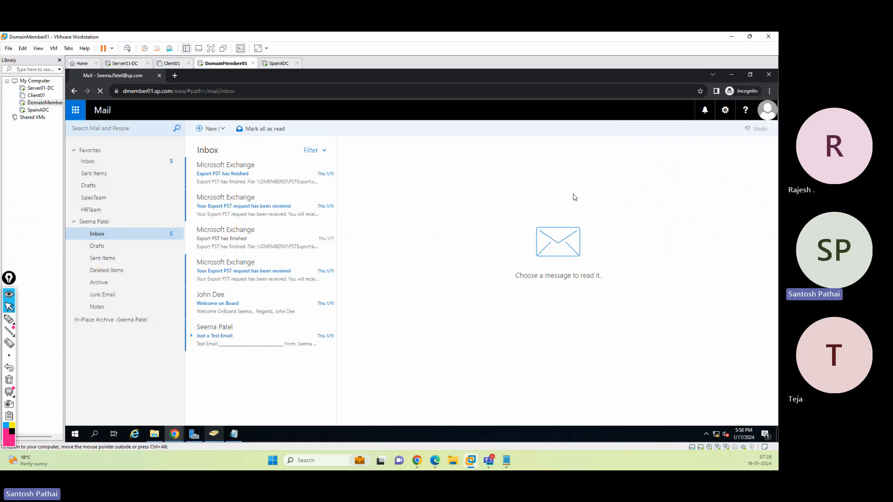
drag(416, 226, 360, 220)
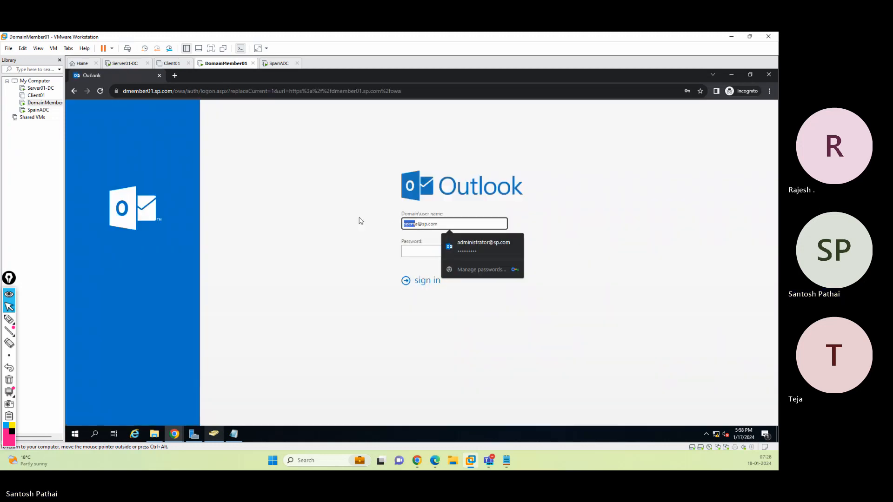
text(steve)
key(Delete)
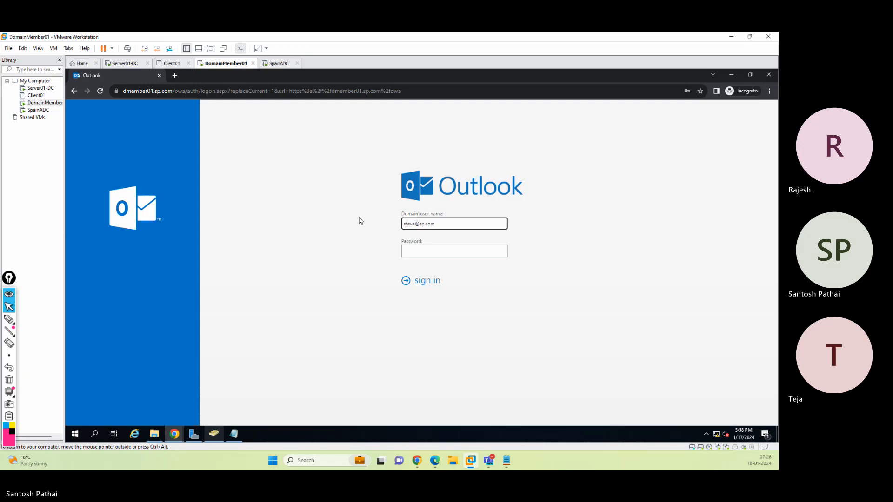
key(Tab)
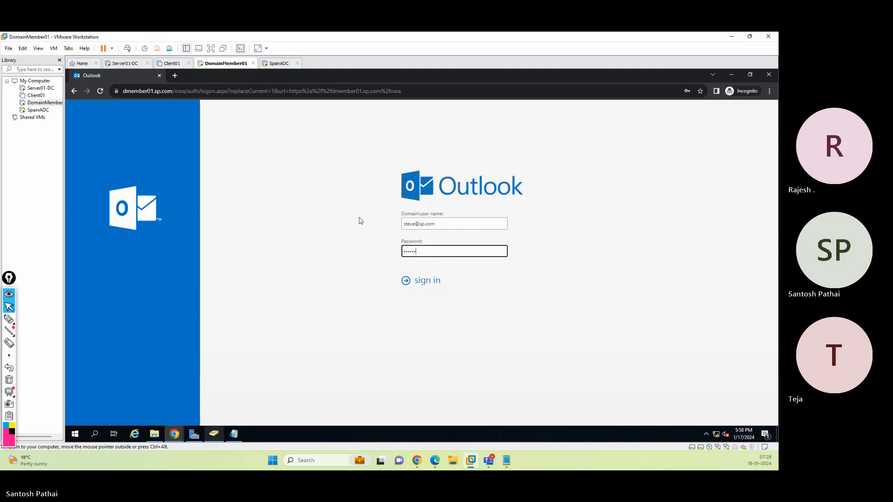
key(Return)
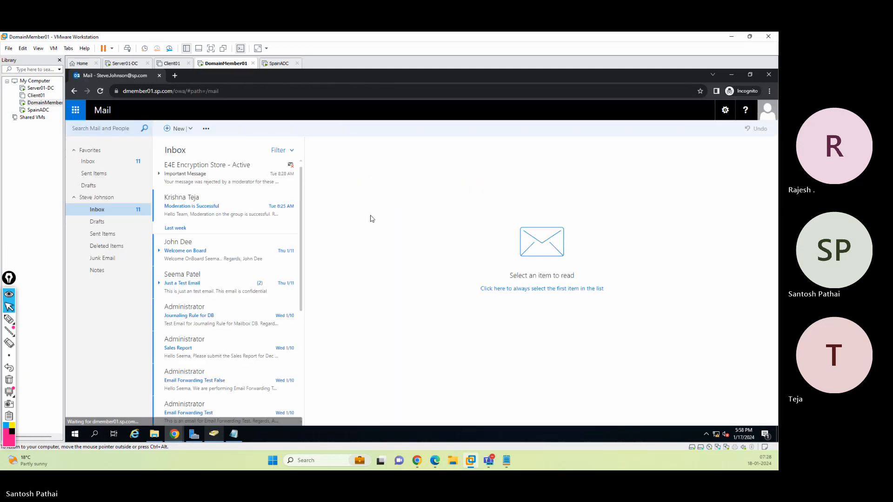
Read the moderation rejection notice and other recent messages in the sending user's Inbox and Sent Items
click(207, 176)
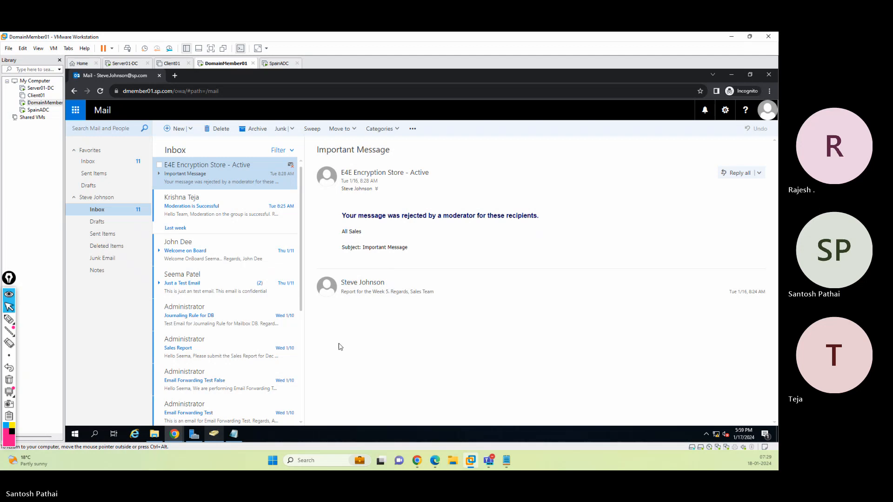
click(428, 303)
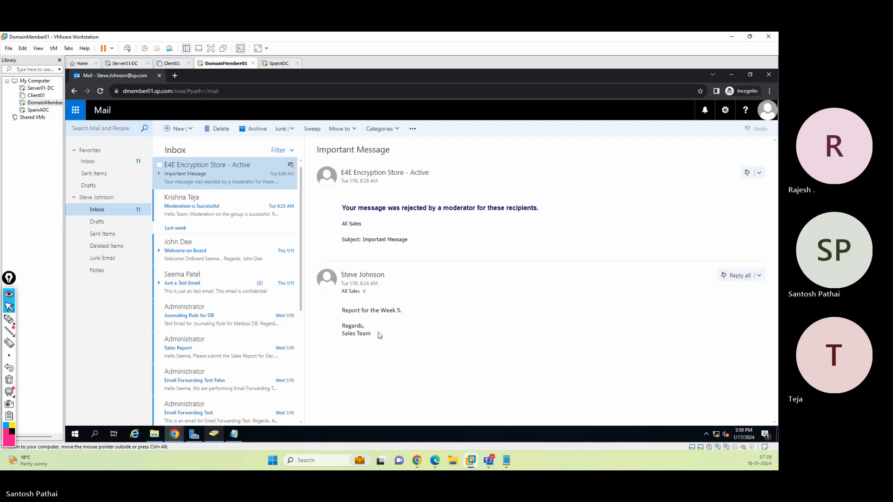
click(107, 235)
click(97, 211)
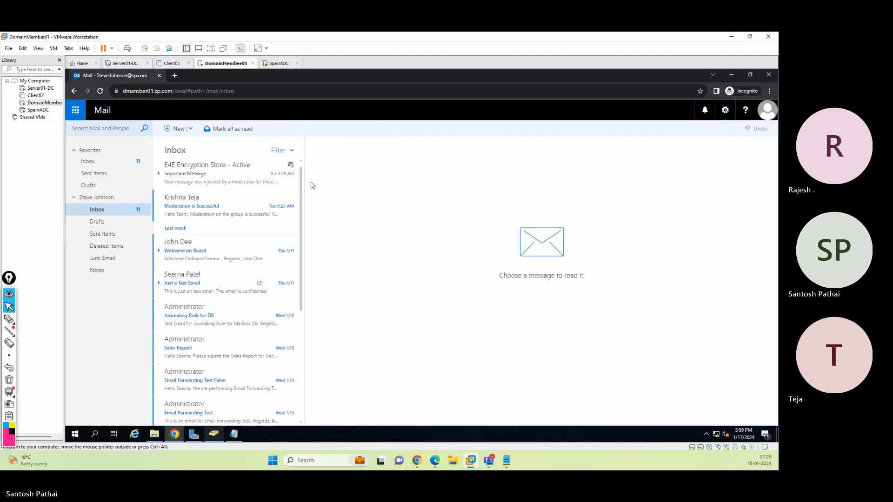
click(201, 216)
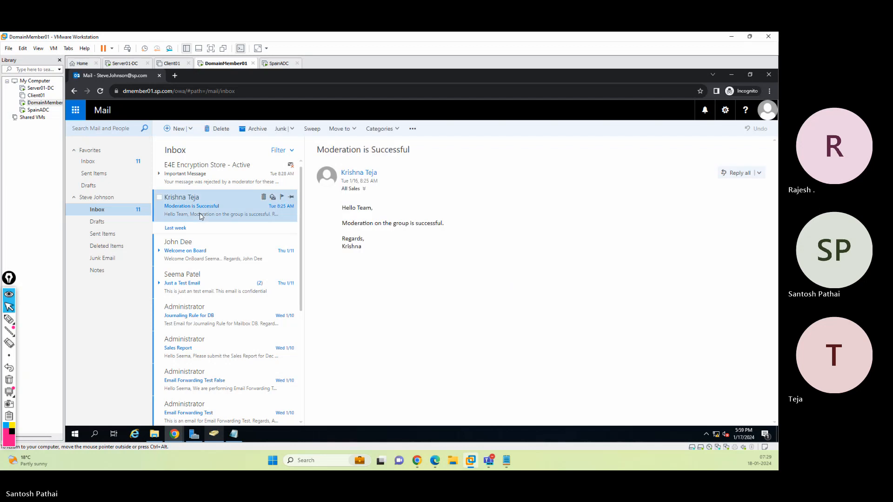
click(201, 177)
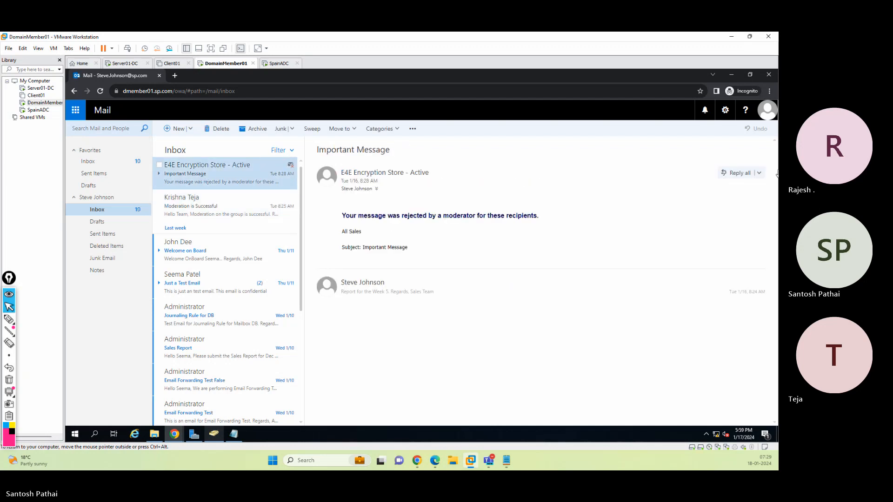
Sign out and sign back in as the moderator with that user name and account password
click(768, 116)
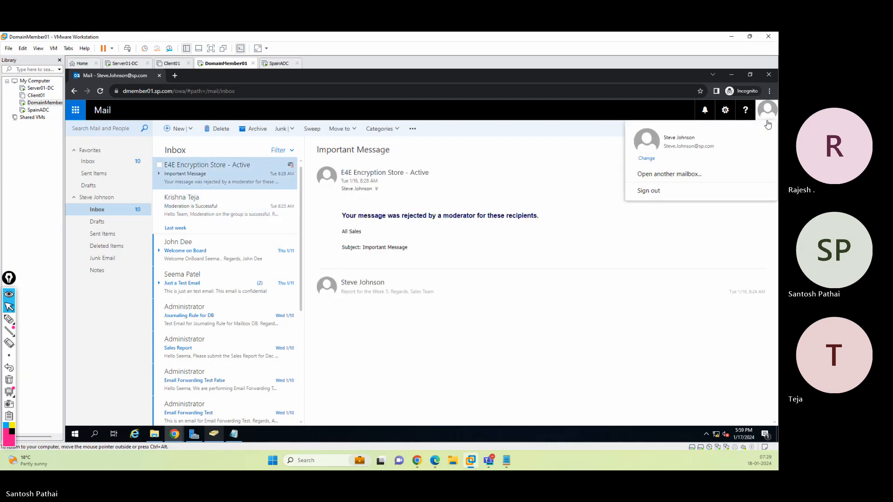
click(688, 197)
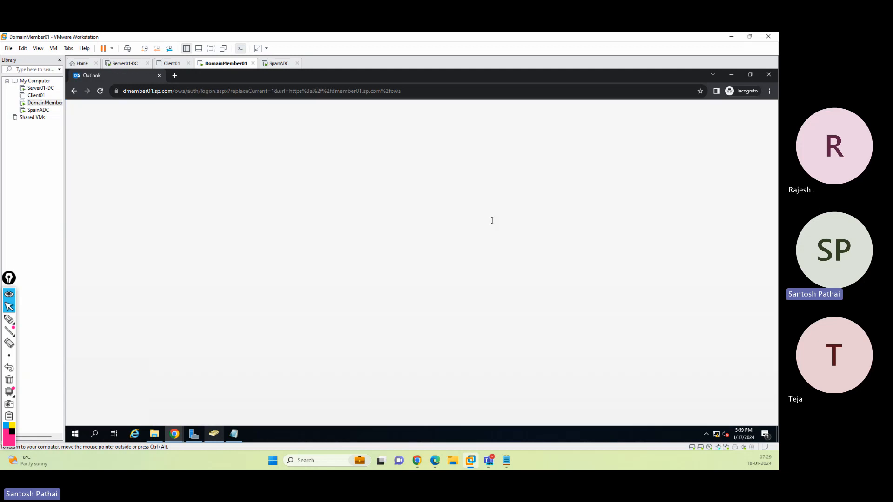
double_click(414, 224)
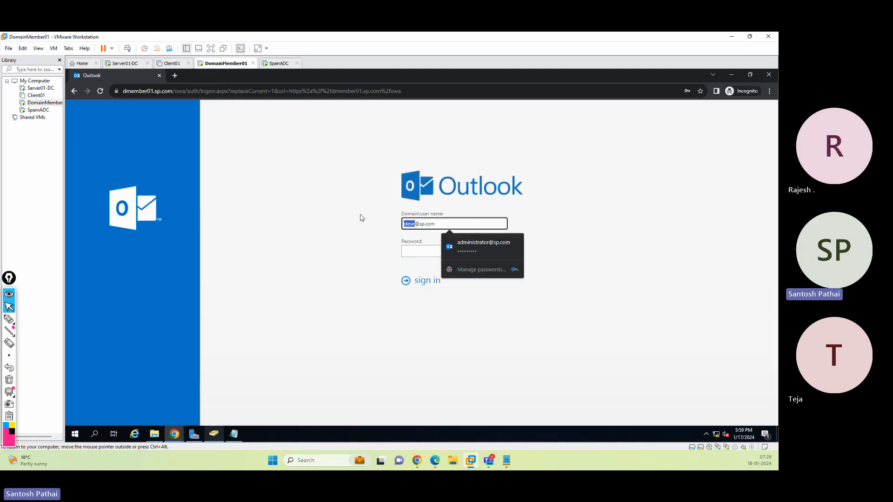
text(seema)
key(Tab)
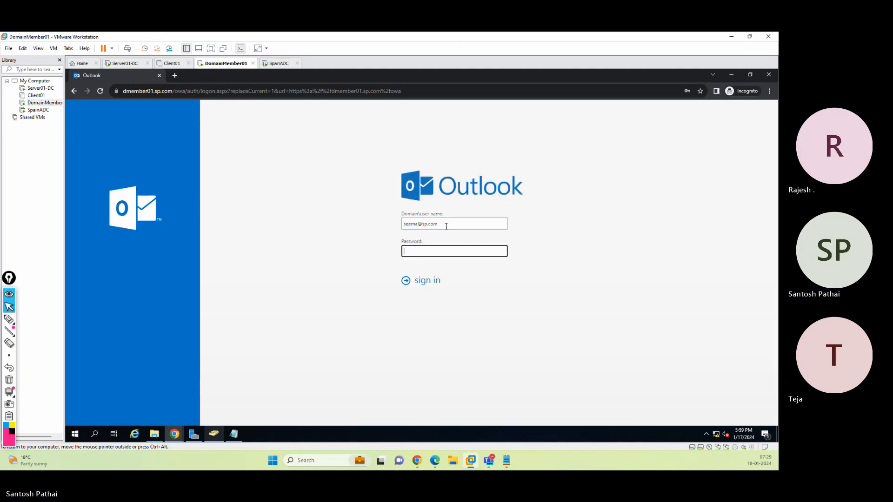
text(*****)
key(Return)
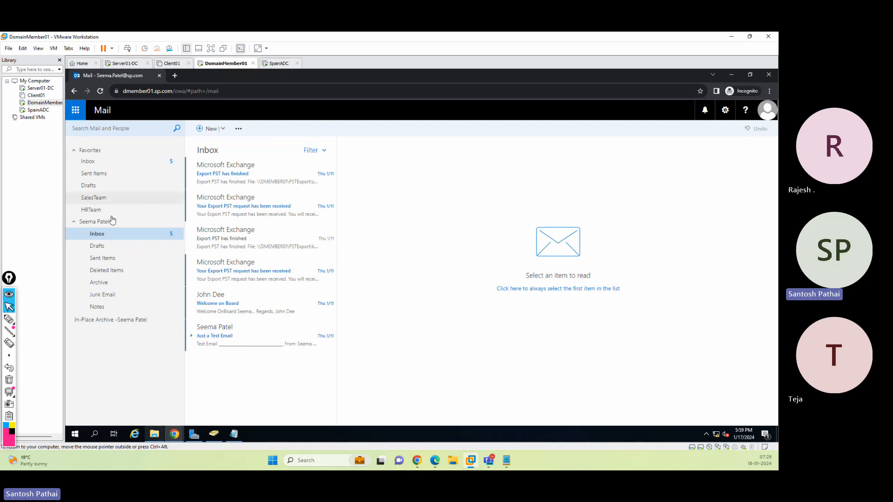
Switch to the Exchange admin center and delete the krishna.com accepted domain
click(174, 434)
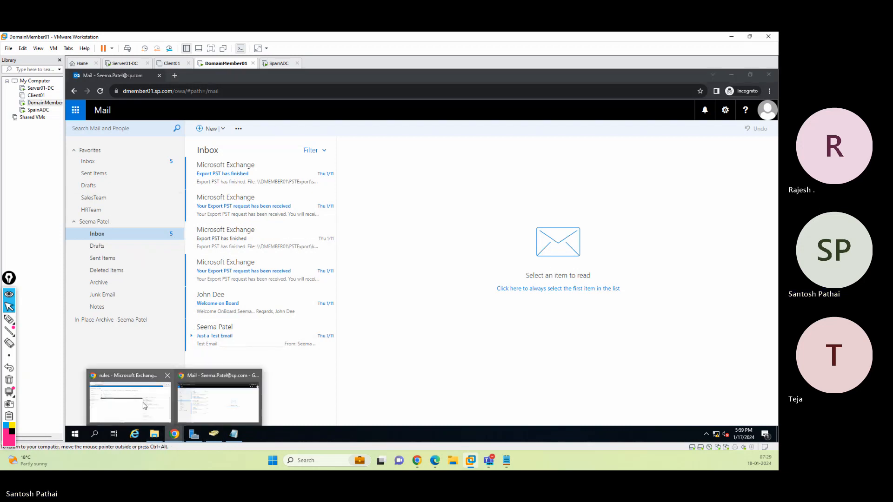
click(145, 406)
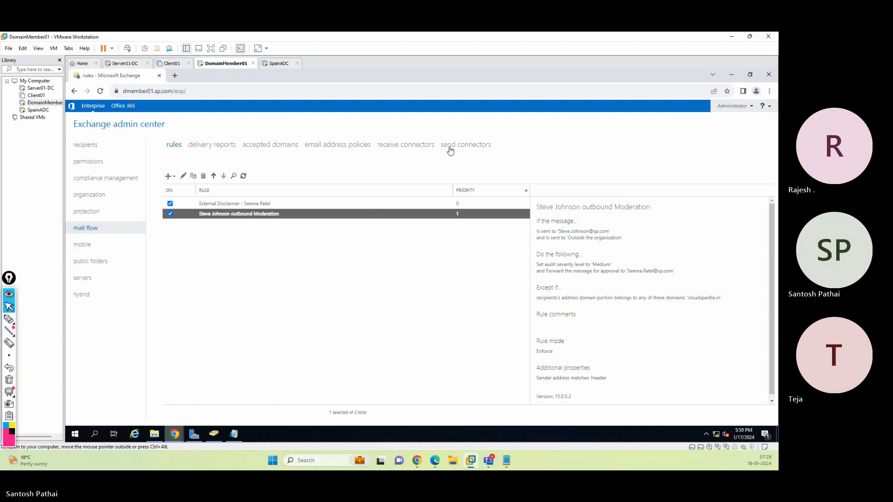
click(253, 145)
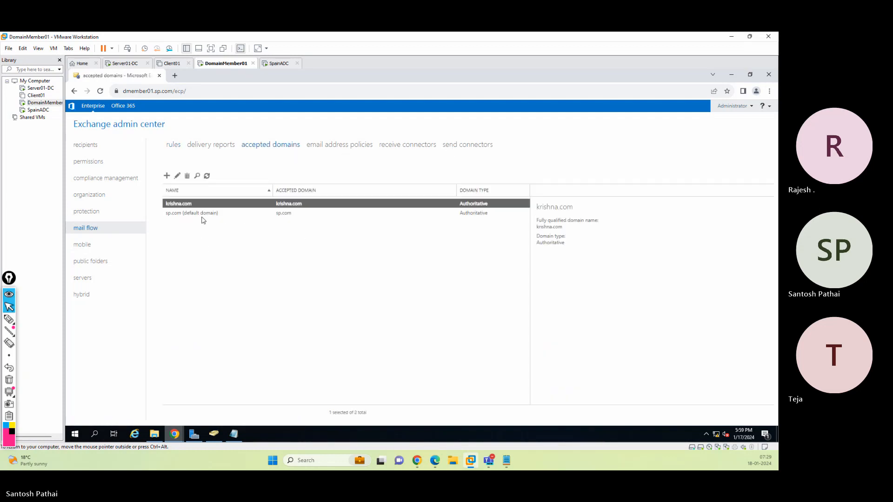
click(187, 176)
click(425, 301)
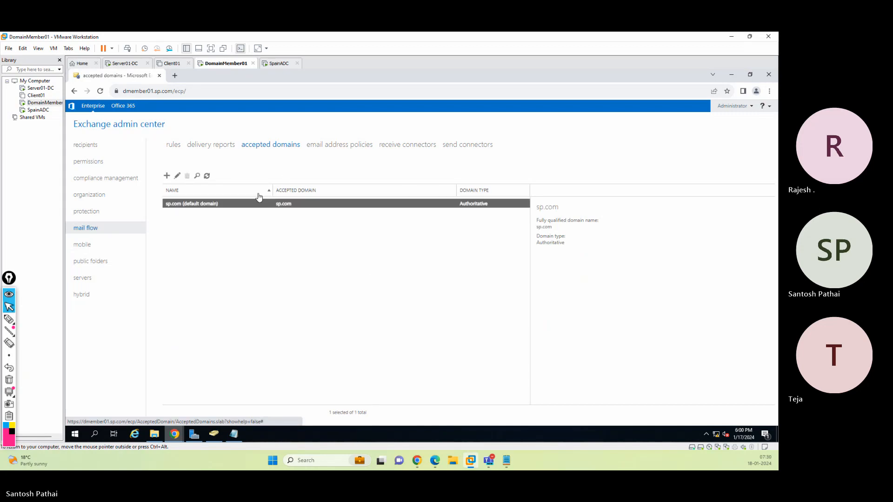
Review the send connectors, receive connectors, delivery reports and mail flow rules pages
click(466, 147)
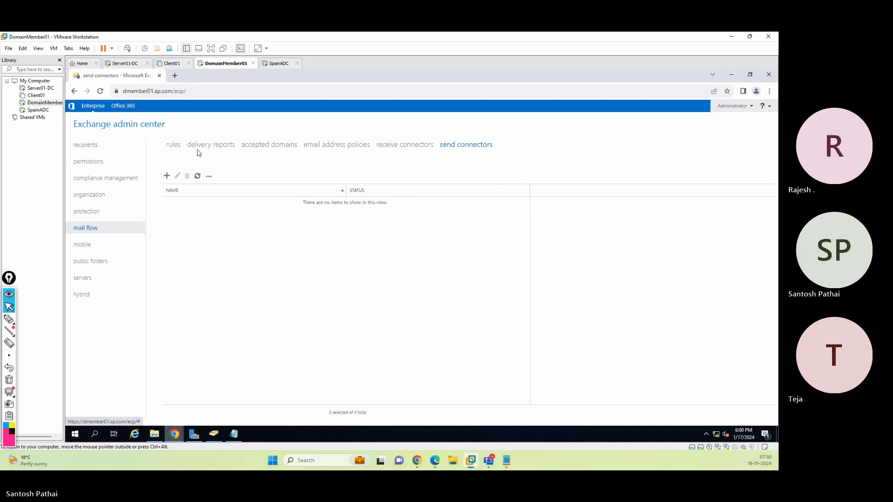
click(401, 148)
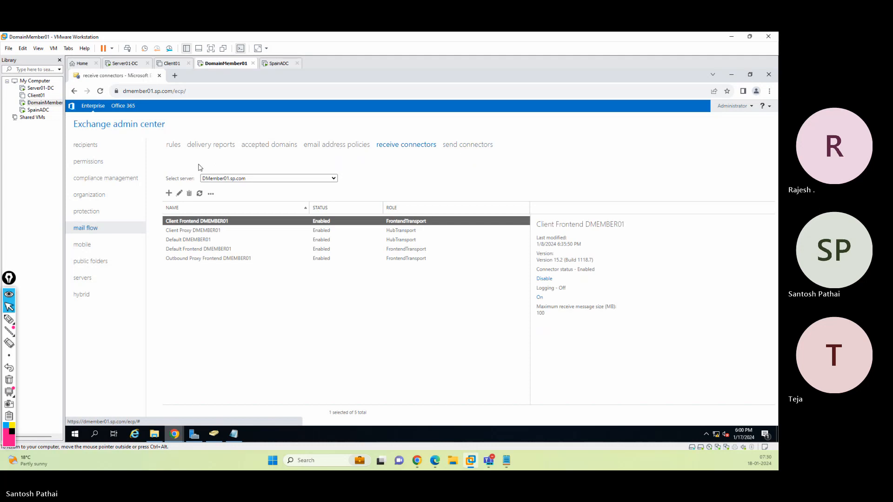
click(172, 146)
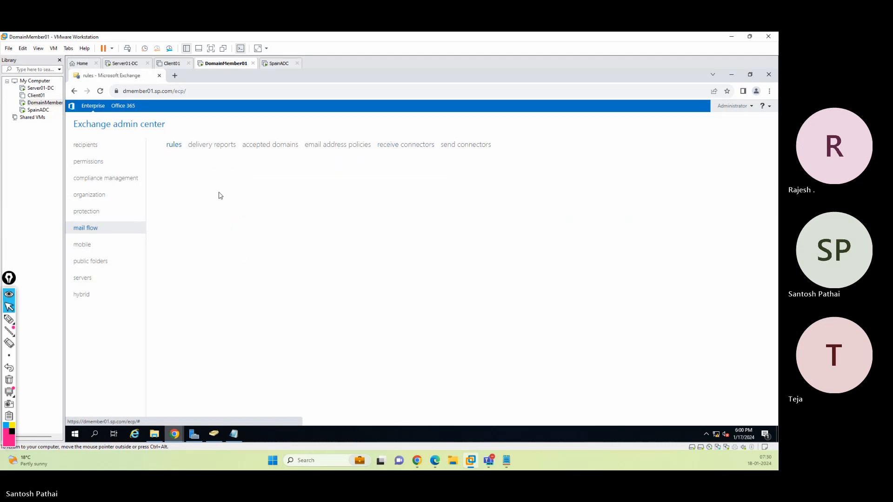
click(210, 148)
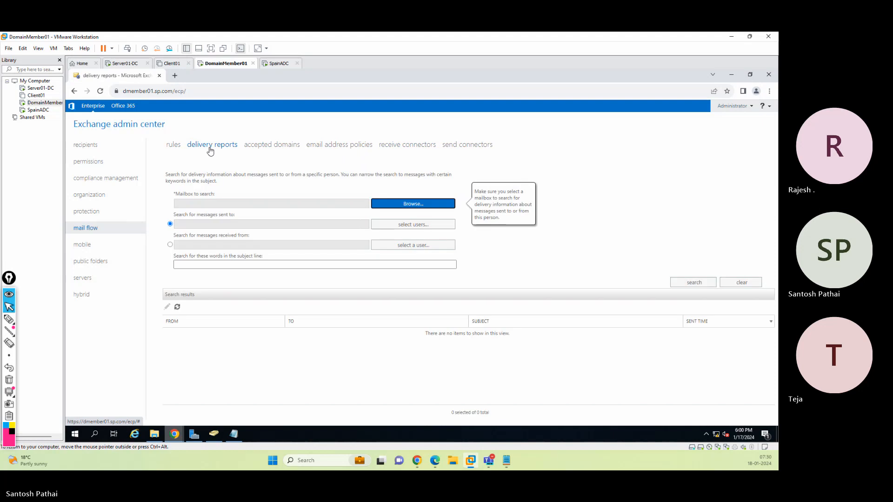
click(172, 146)
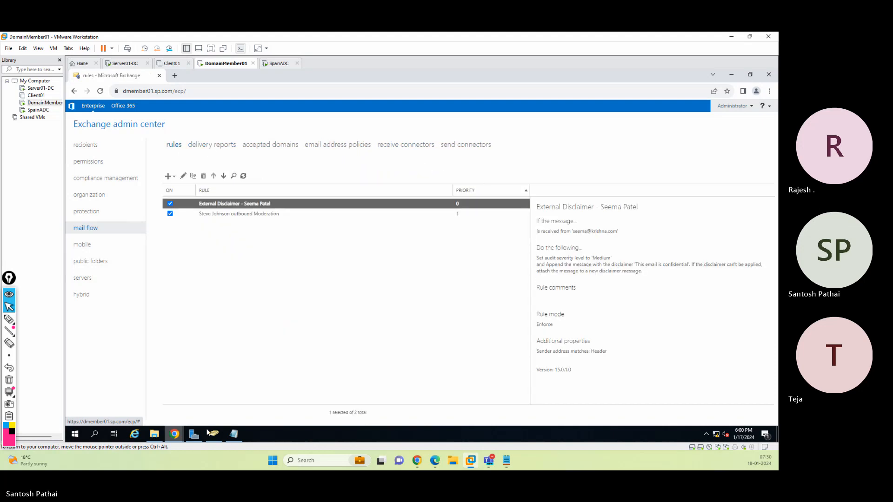
mouse_move(177, 439)
click(217, 400)
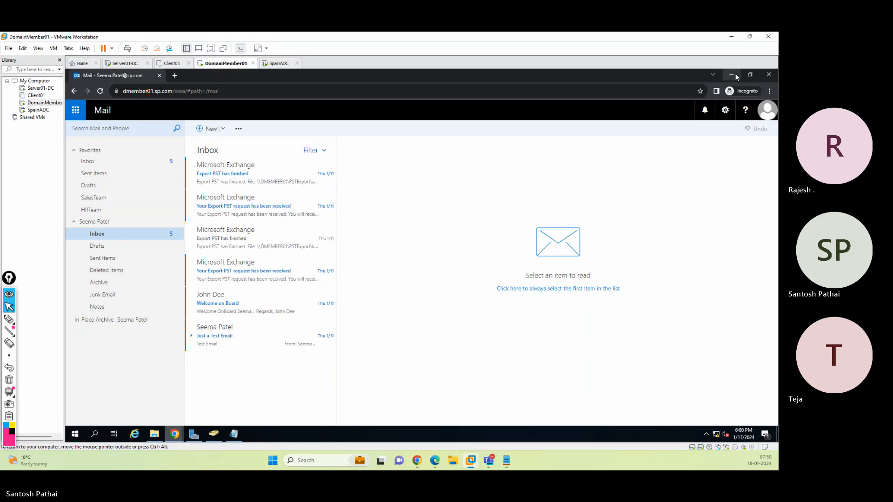
click(769, 113)
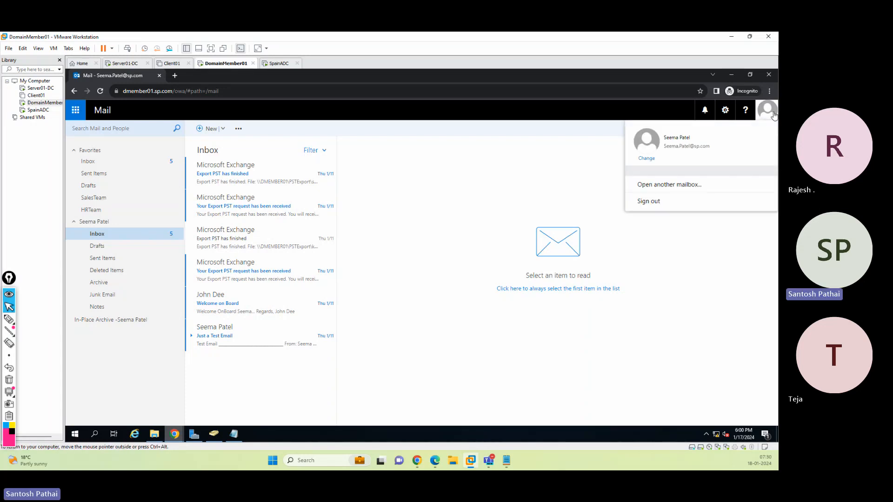
click(729, 75)
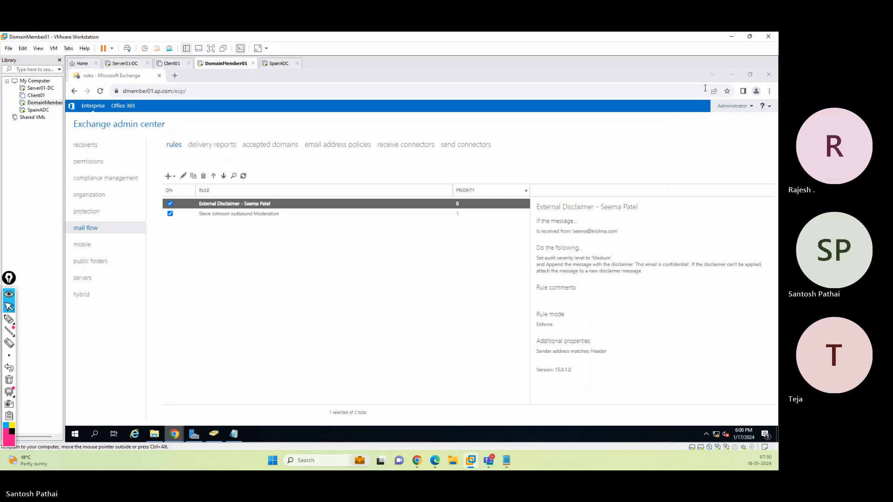
Open the user's outbound Moderation rule to review its conditions and close it without changes
click(207, 214)
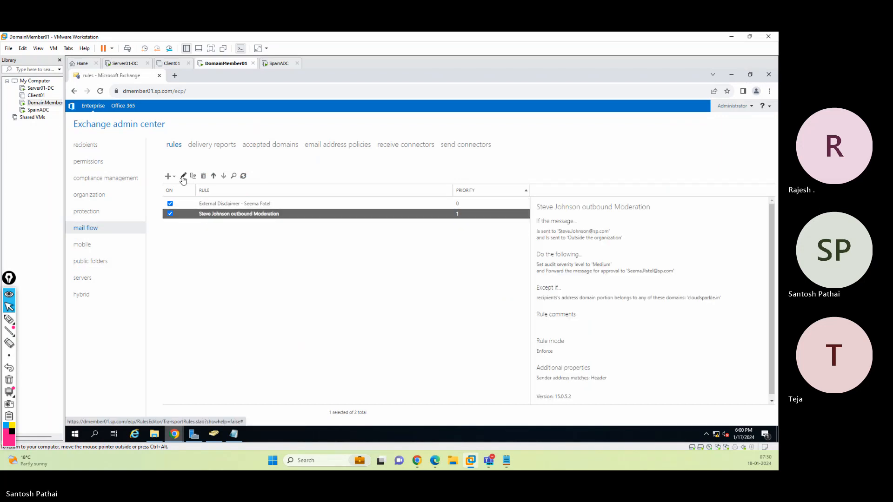
click(183, 176)
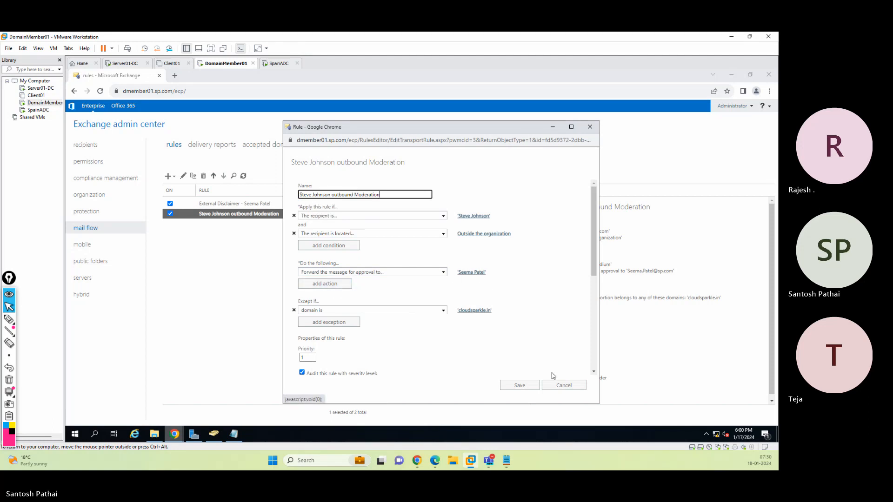
click(562, 389)
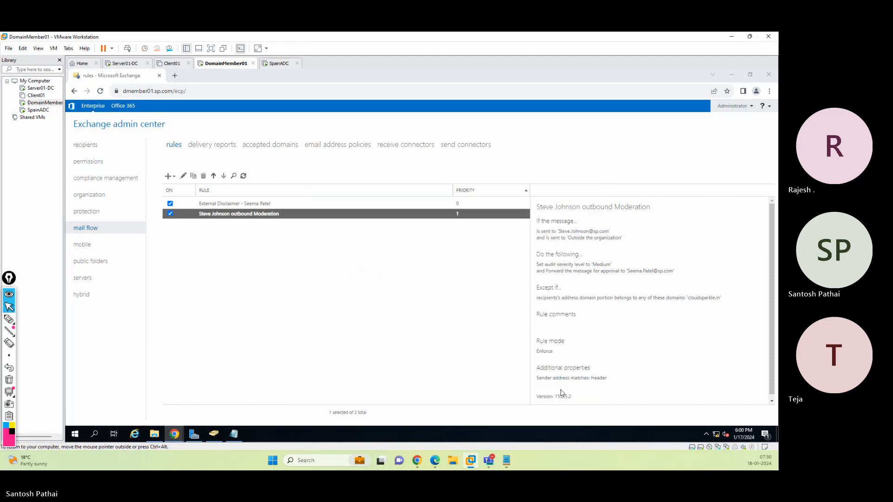
Return to Outlook Web App, sign out, and sign back in as the moderator with the account password
mouse_move(180, 435)
click(203, 396)
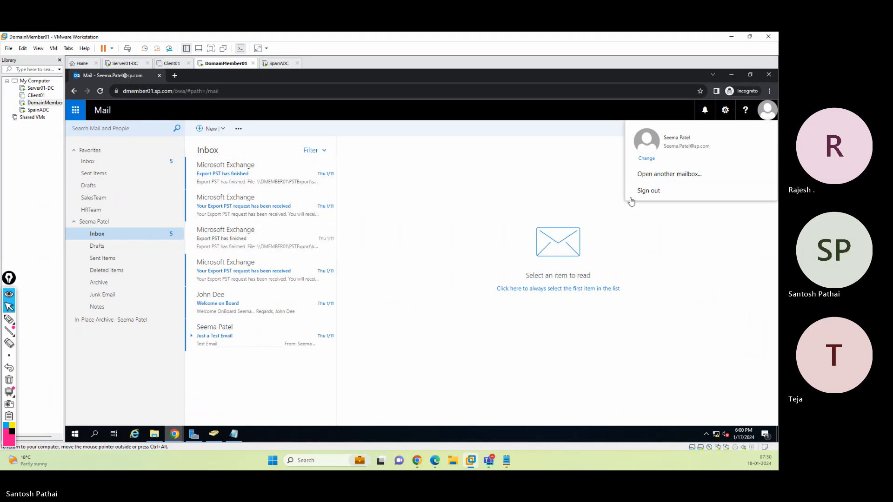
click(539, 196)
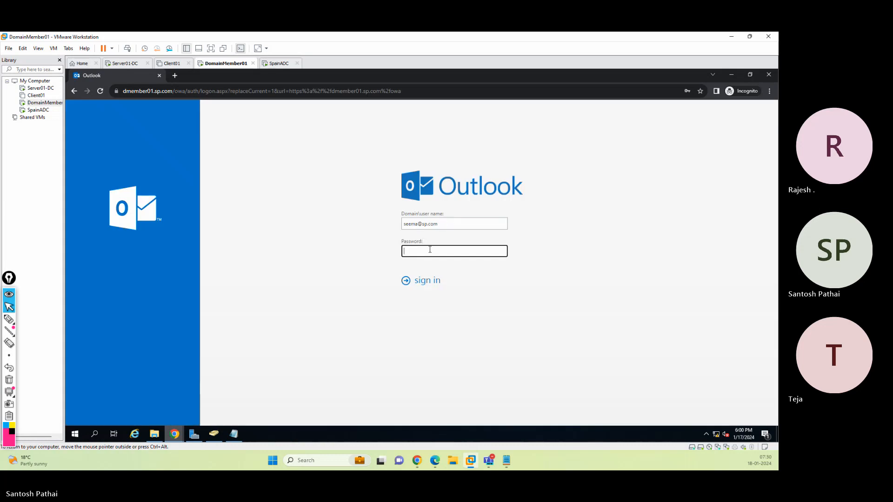
click(430, 249)
text(Pa)
key(Return)
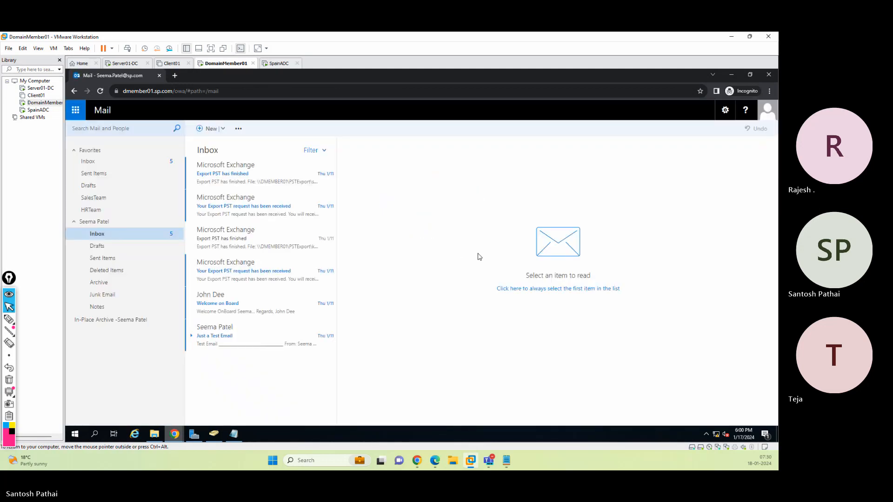
Examine the moderator's inbox messages and Junk Email folder for an approval request
click(217, 180)
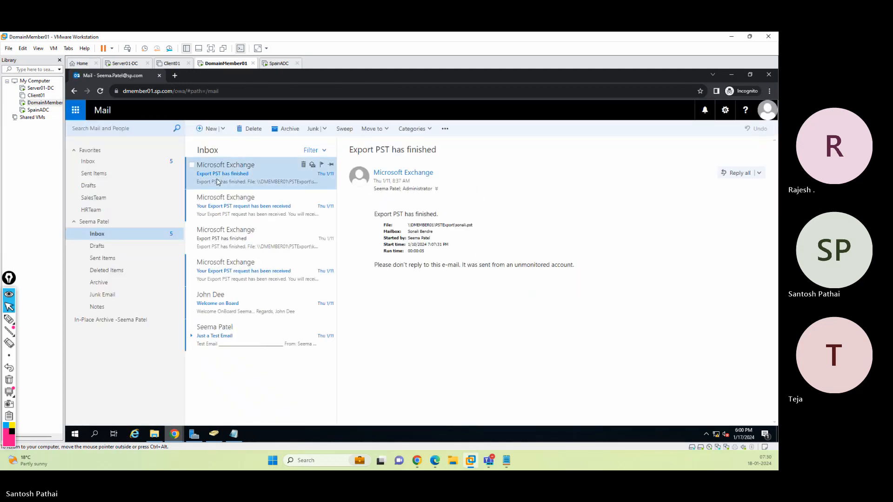
click(226, 210)
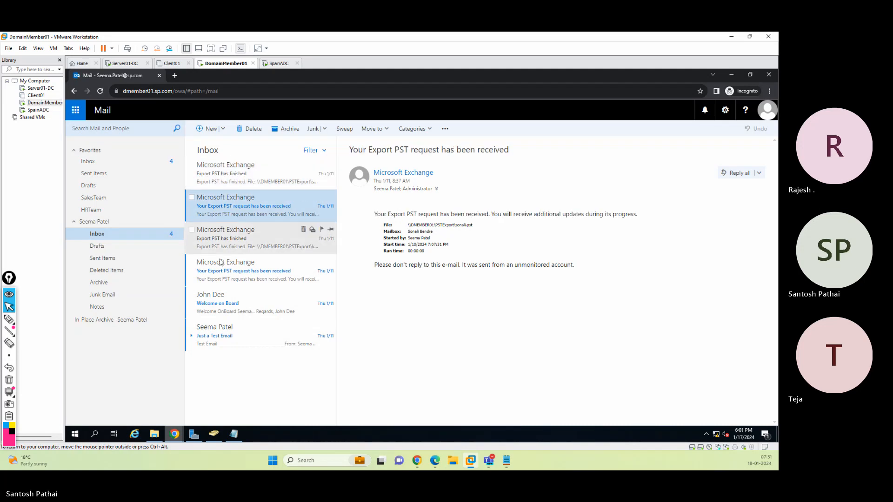
click(224, 272)
click(223, 304)
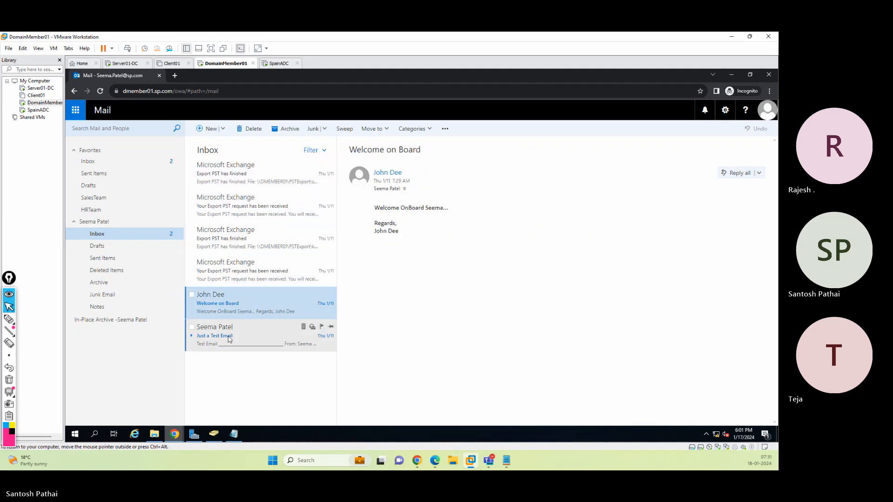
click(225, 333)
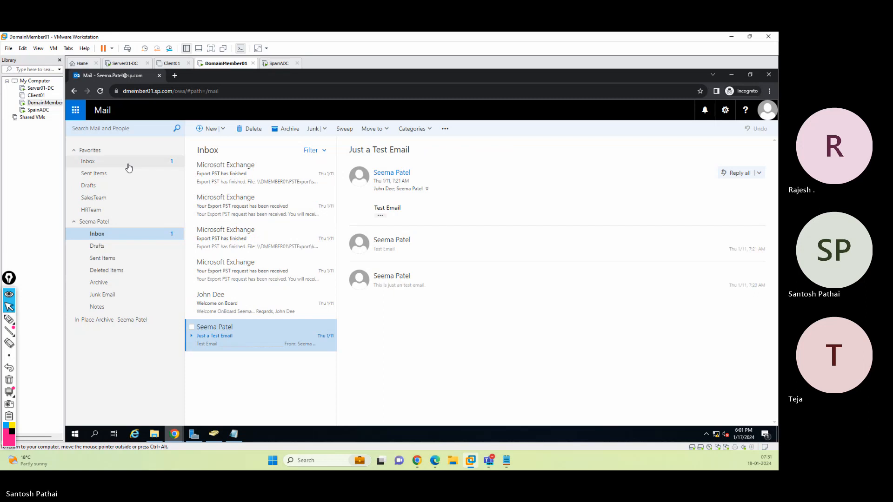
click(132, 294)
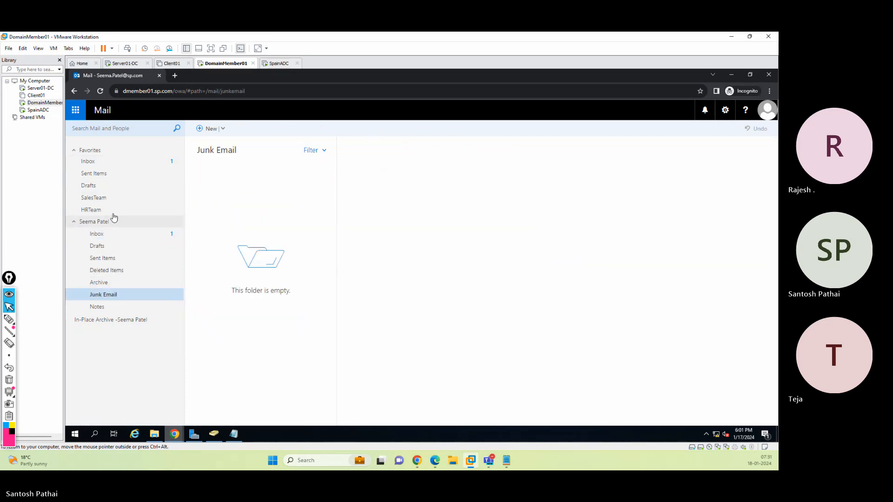
click(106, 236)
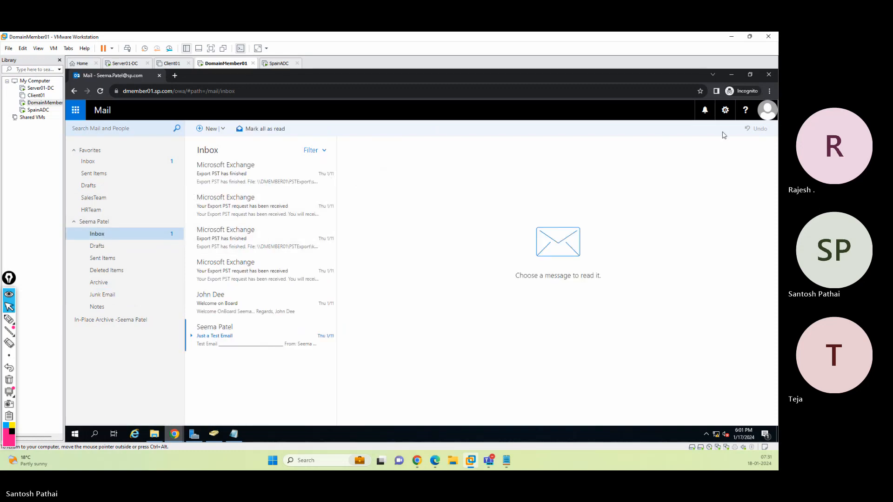
Sign out and sign in as the moderated sender with that user name and the account password
click(767, 110)
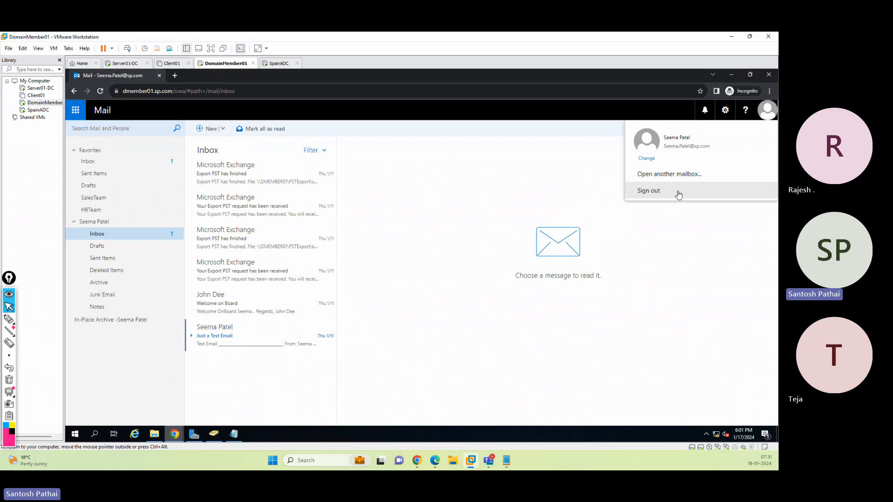
click(679, 195)
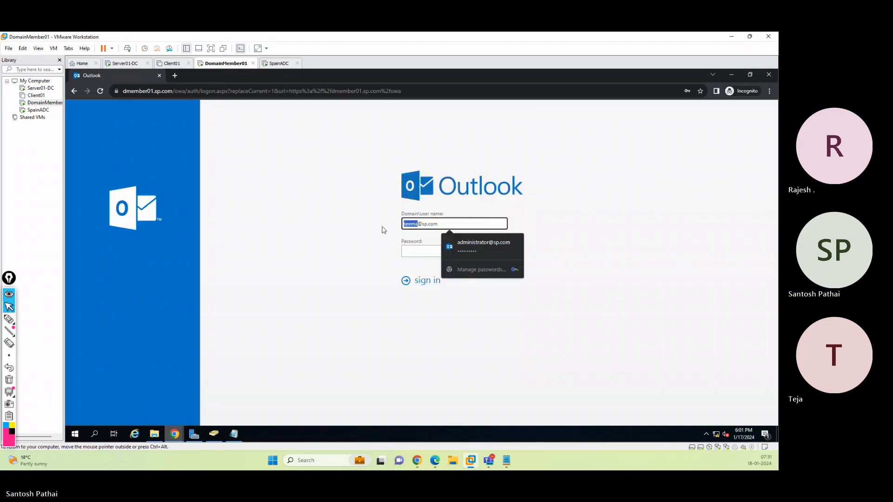
text(steve)
key(Tab)
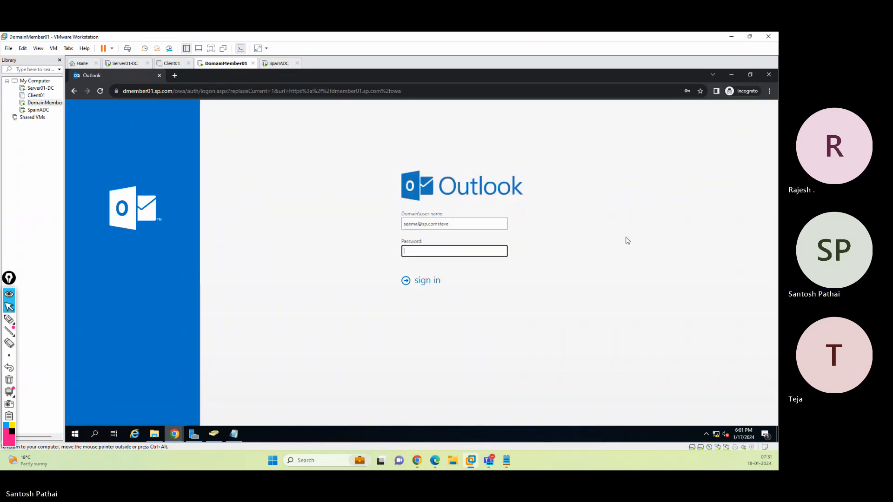
key(shift+Tab)
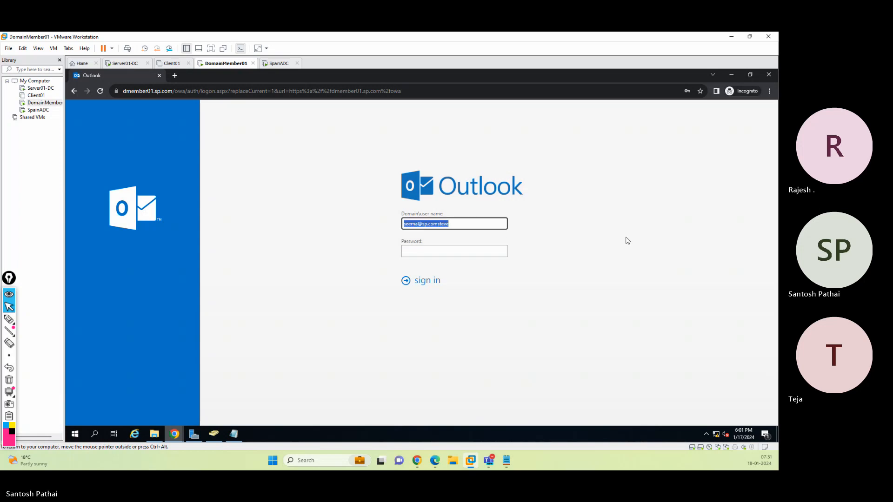
text(stev)
key(Tab)
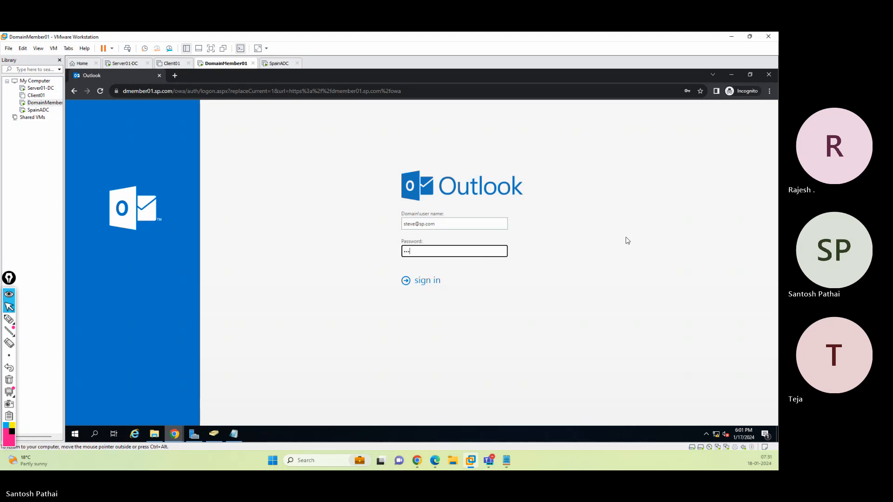
key(Return)
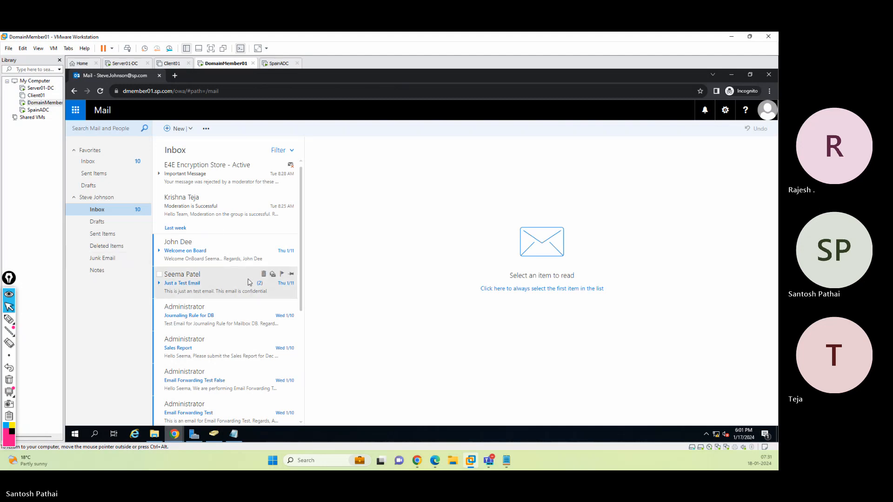
Start a new message addressed to the moderator
scroll(246, 279, down, 4)
scroll(246, 283, up, 4)
click(176, 128)
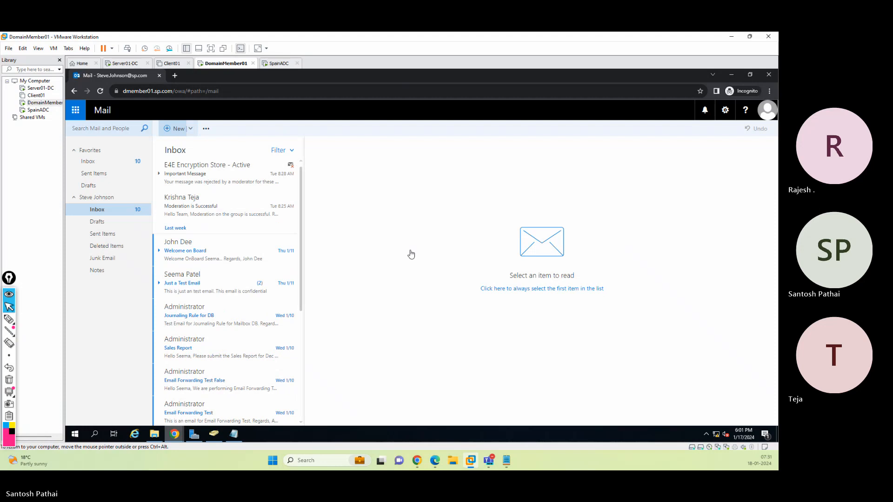
click(375, 154)
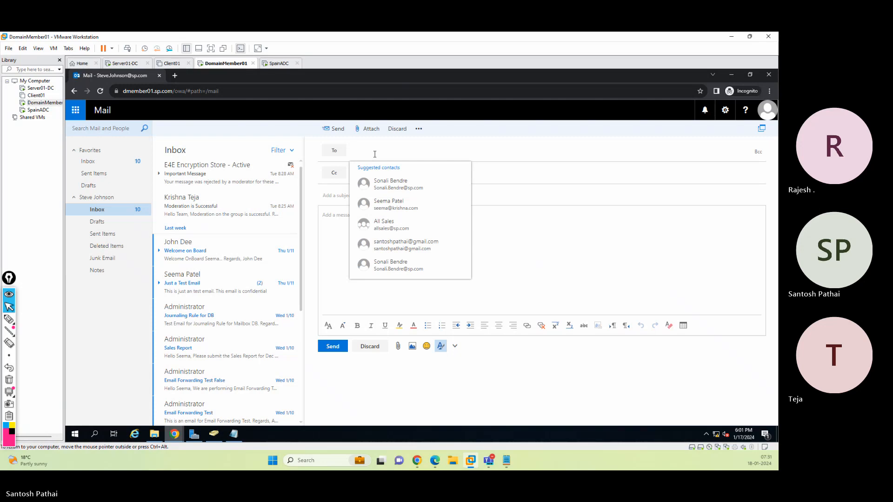
text(seema)
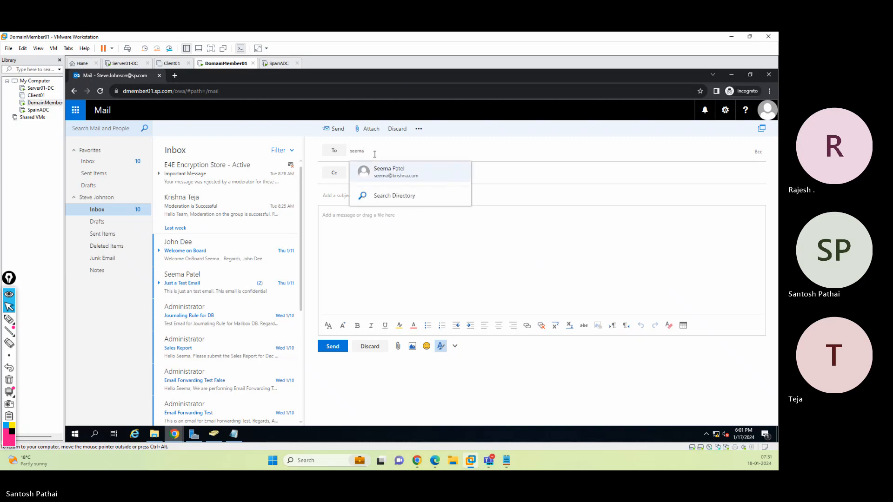
key(Return)
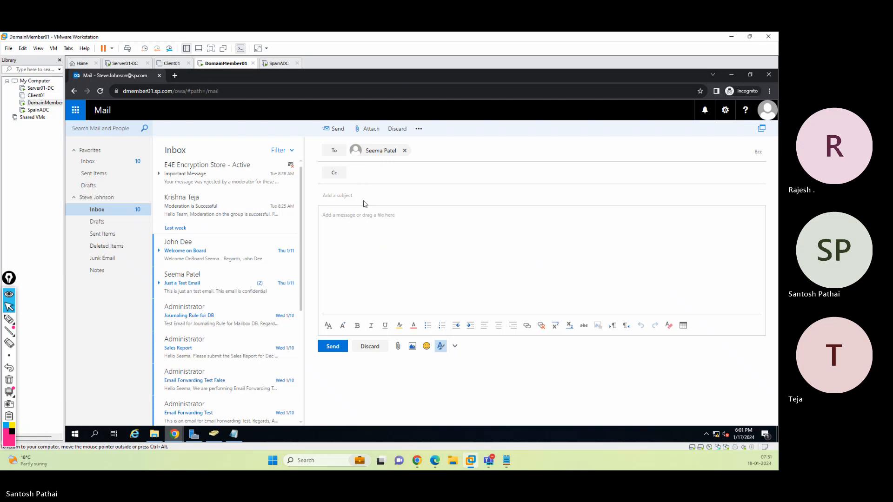
Enter the subject Moderation Test 2 and a body asking whether the earlier external email was received, signed Regards
click(507, 199)
text(Moderation Test 2)
key(Tab)
text(Hello Seema)
key(Return)
text(Di)
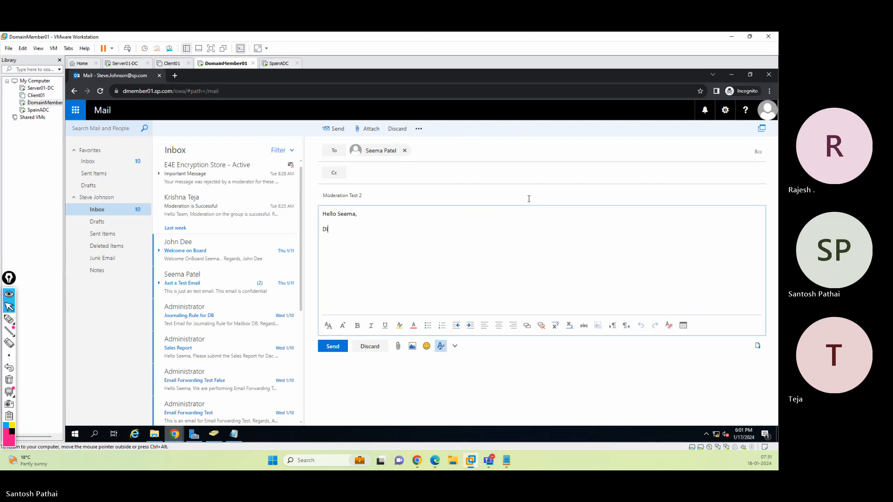
text(d you received my pre)
text(vioused em)
key(BackSpace)
key(BackSpace)
key(BackSpace)
key(BackSpace)
key(BackSpace)
key(BackSpace)
key(BackSpace)
key(BackSpace)
key(BackSpace)
text(ous email which was)
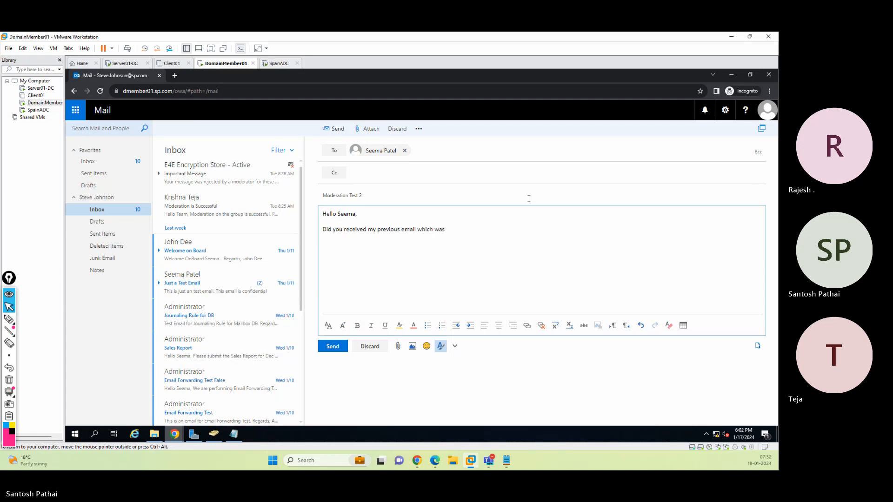
text( jotted on santosh)
key(BackSpace)
key(BackSpace)
key(BackSpace)
key(BackSpace)
key(BackSpace)
key(BackSpace)
key(BackSpace)
key(BackSpace)
key(BackSpace)
key(Return)
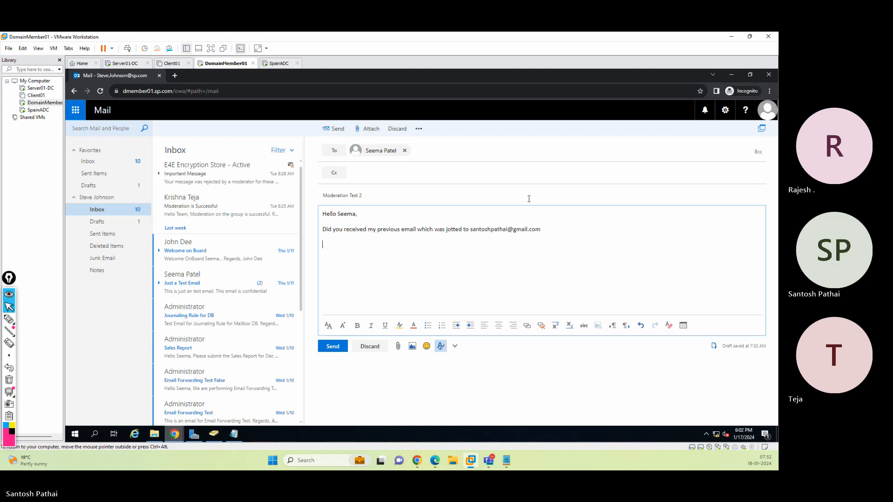
text(Regards, St)
text(eve)
Send the message and open Sent Items to check it
click(331, 347)
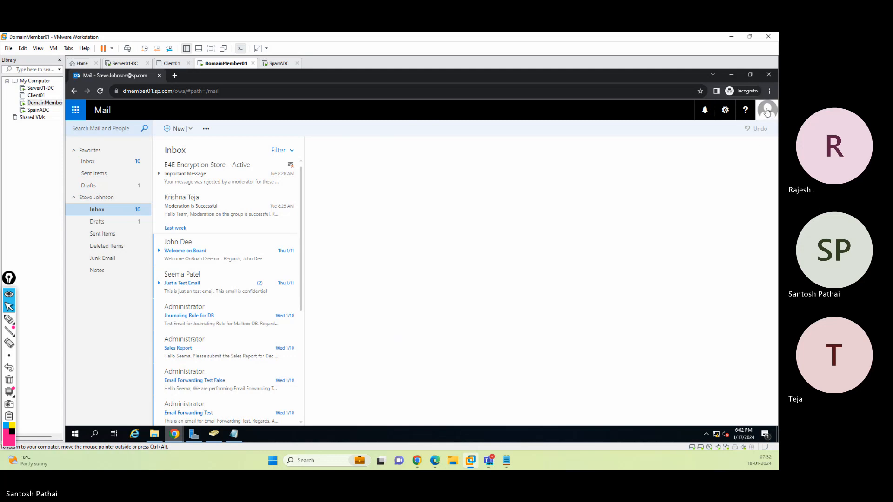
click(125, 238)
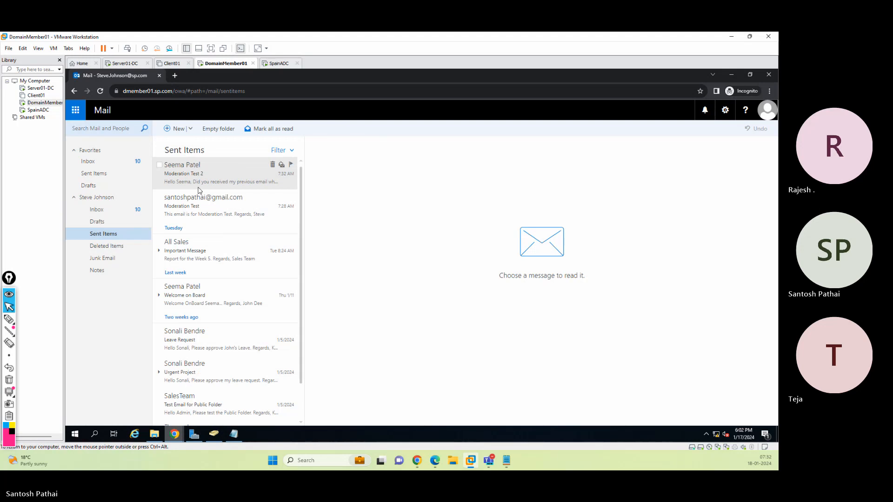
Sign out, sign back in as the moderator with the account password, and refresh the inbox
click(768, 110)
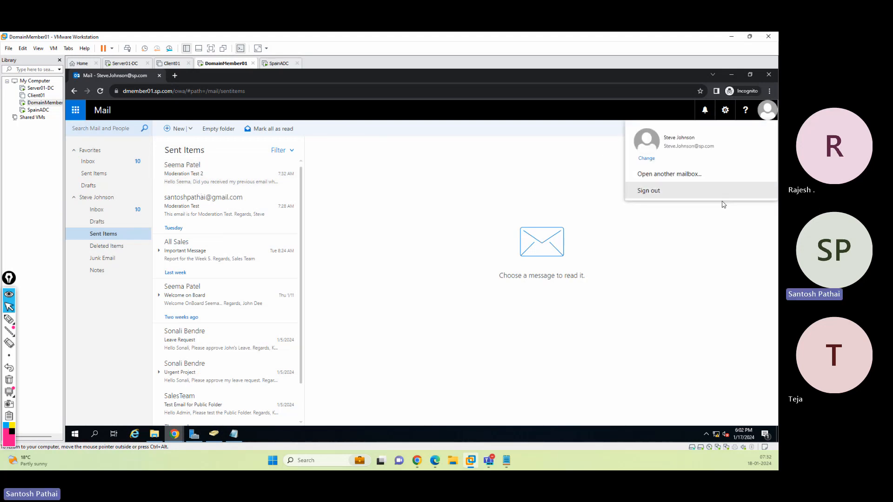
click(698, 193)
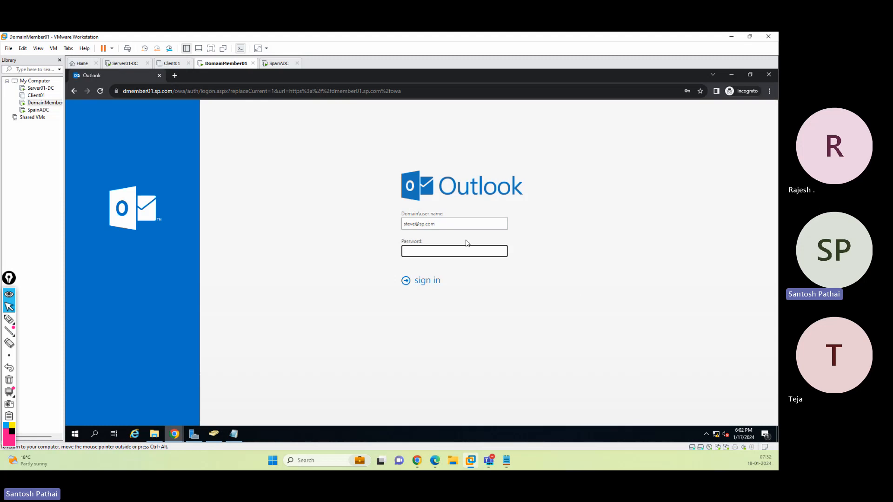
double_click(409, 223)
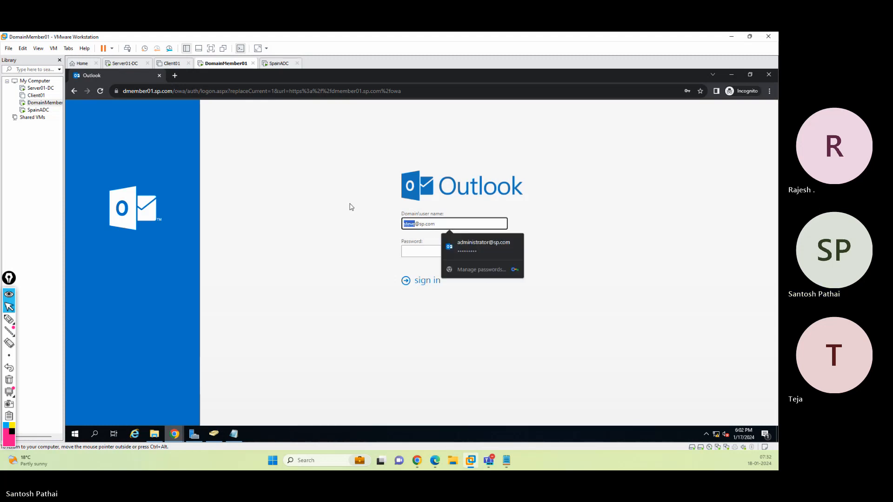
text(seema)
key(Tab)
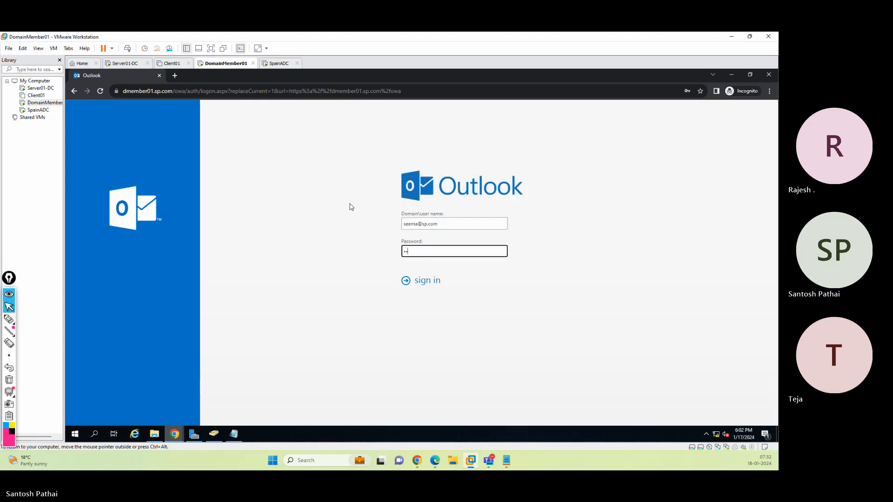
key(Return)
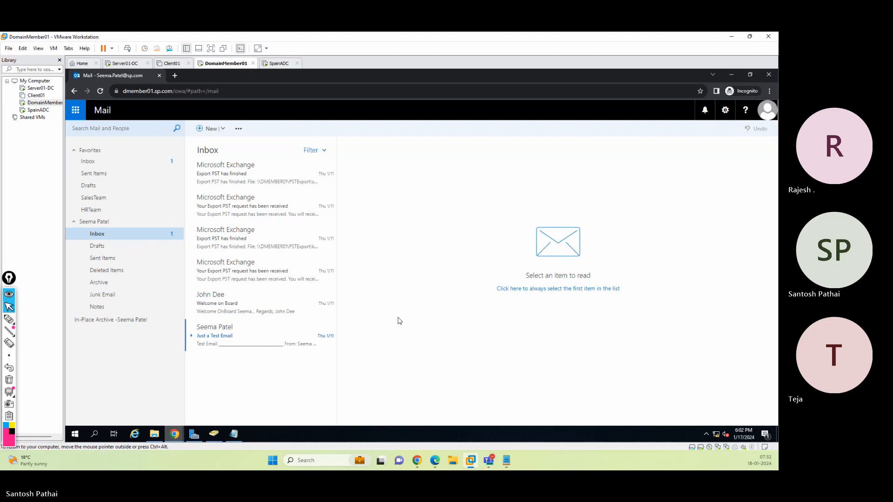
click(100, 91)
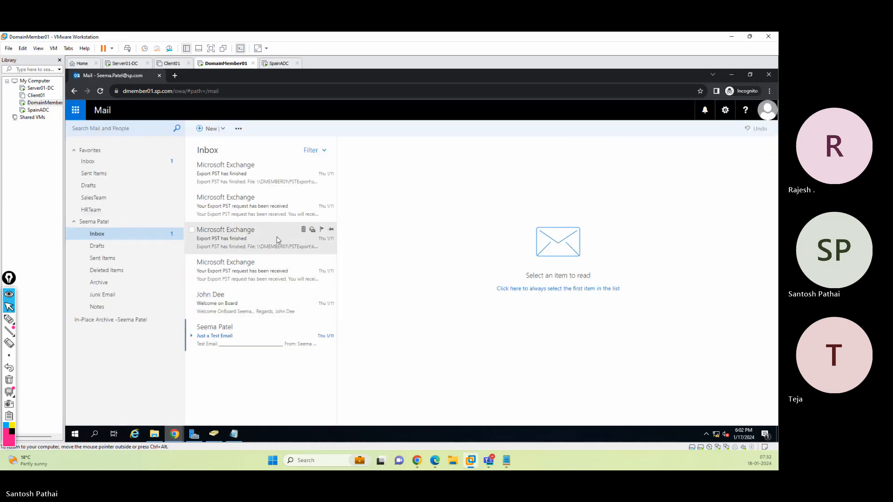
Review the moderated user's mailbox delivery options for forwarding settings, closing the dialogs without changes
click(733, 76)
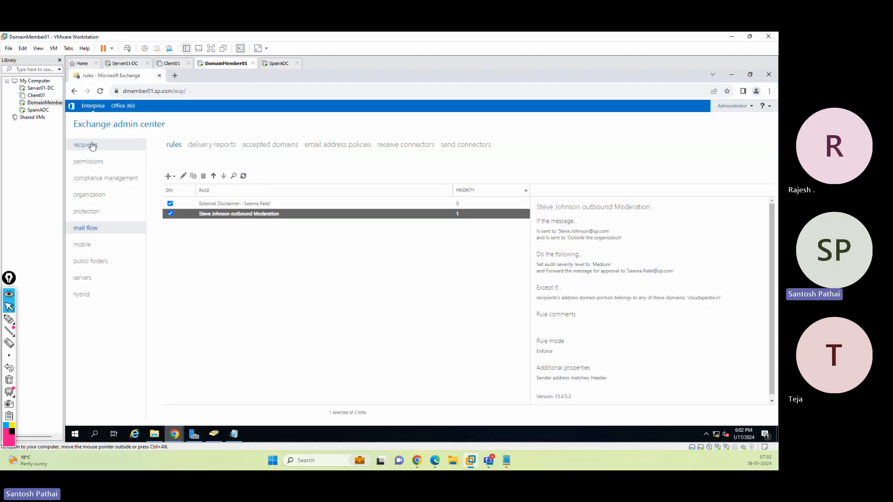
click(93, 145)
click(215, 252)
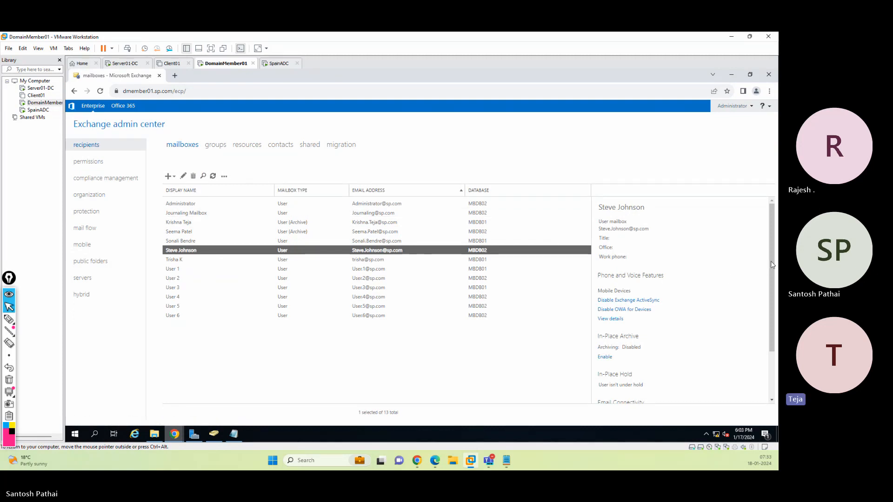
mouse_move(772, 265)
mouse_down()
mouse_move(767, 324)
mouse_move(770, 255)
mouse_up()
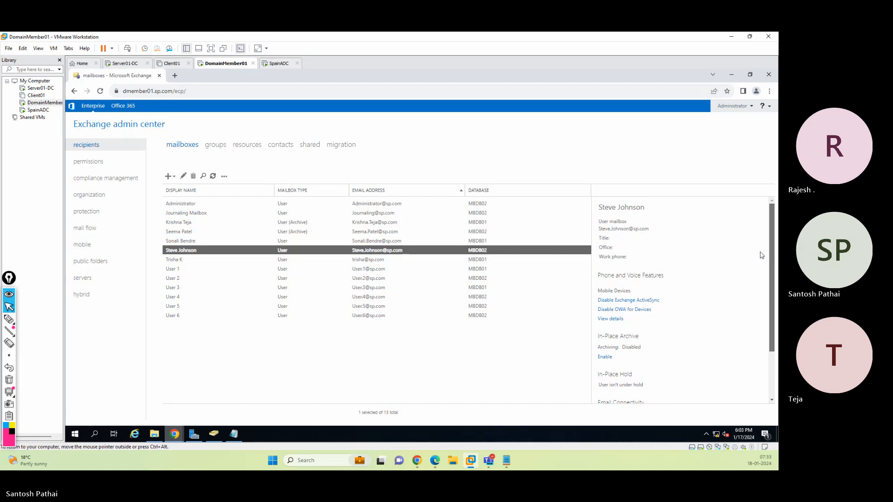
click(184, 177)
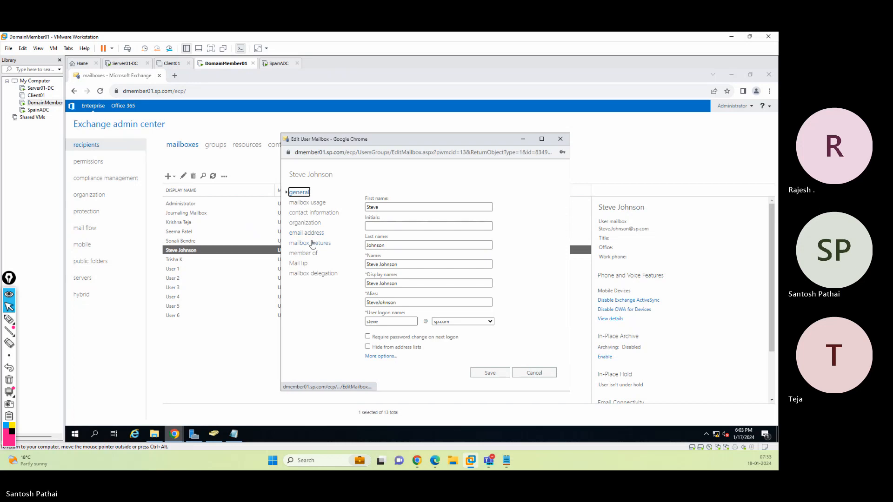
click(323, 244)
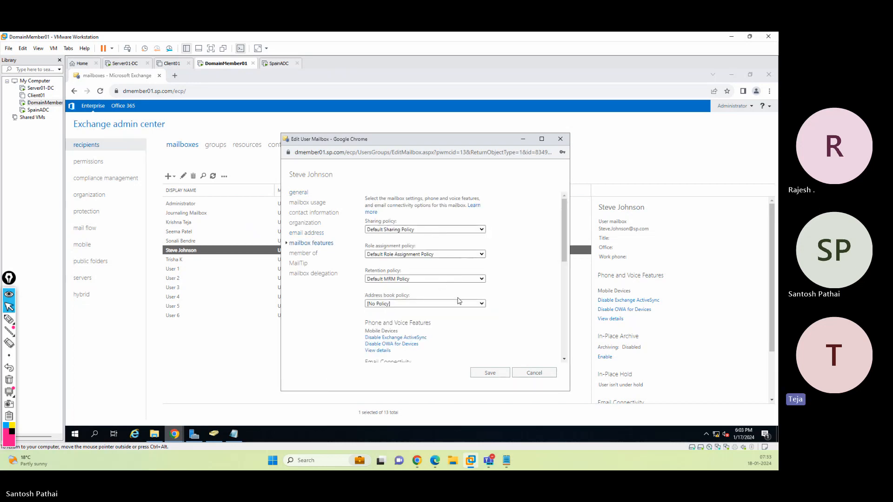
scroll(497, 309, down, 5)
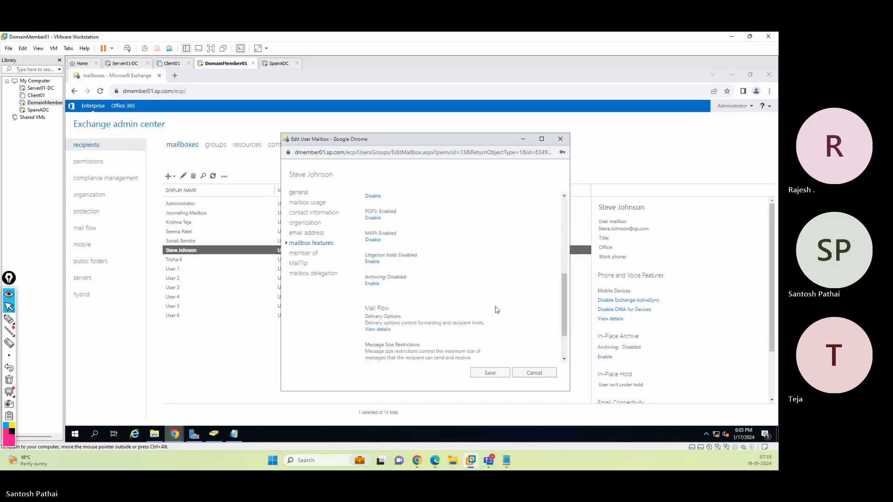
click(378, 277)
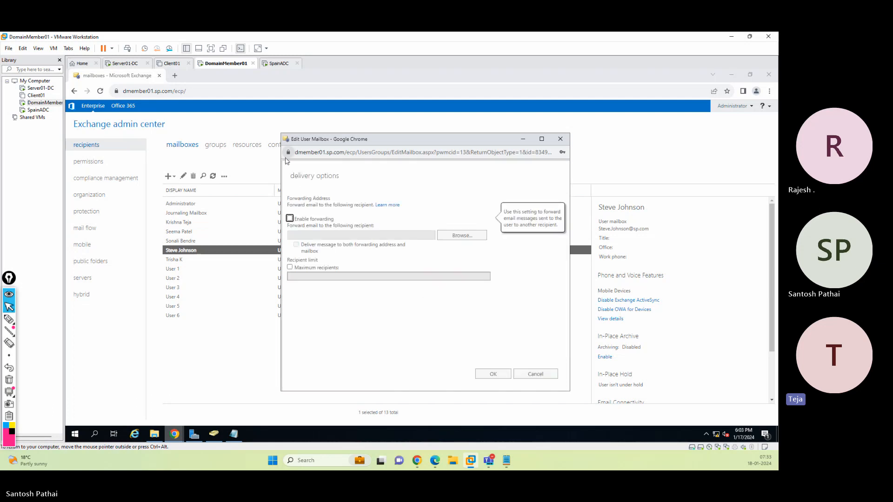
click(542, 373)
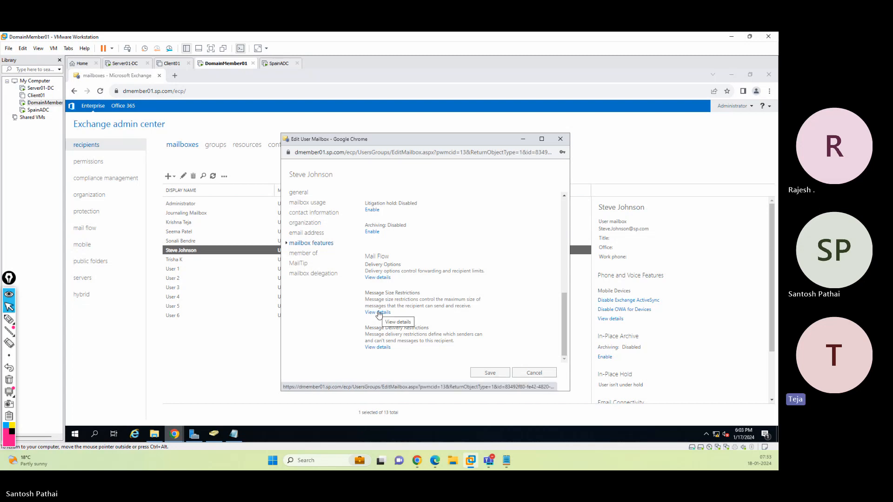
click(530, 377)
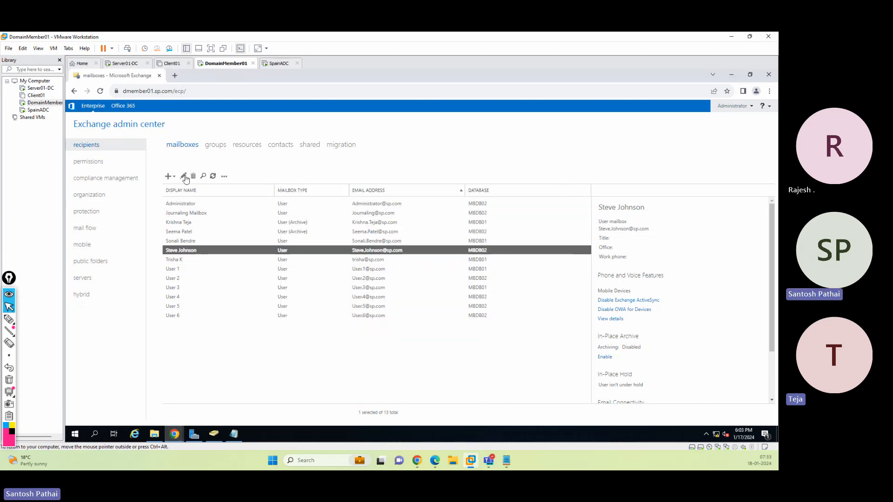
Open the outbound moderation mail flow rule for editing
click(127, 227)
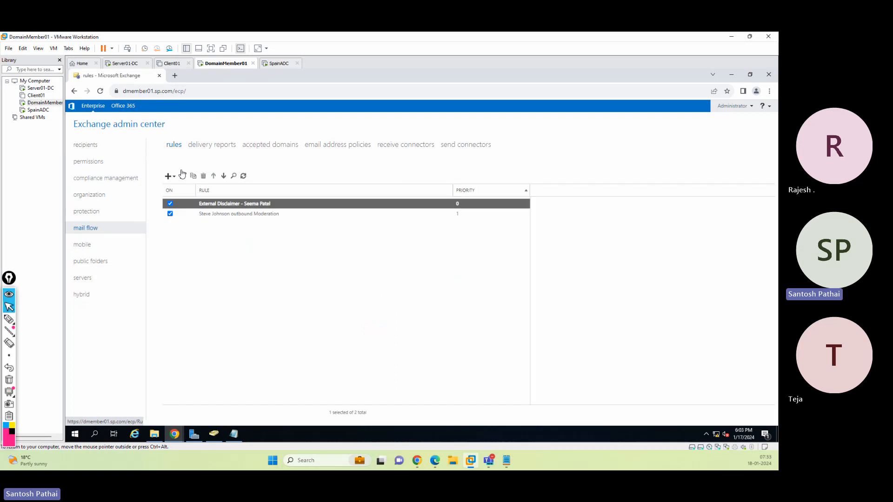
click(218, 215)
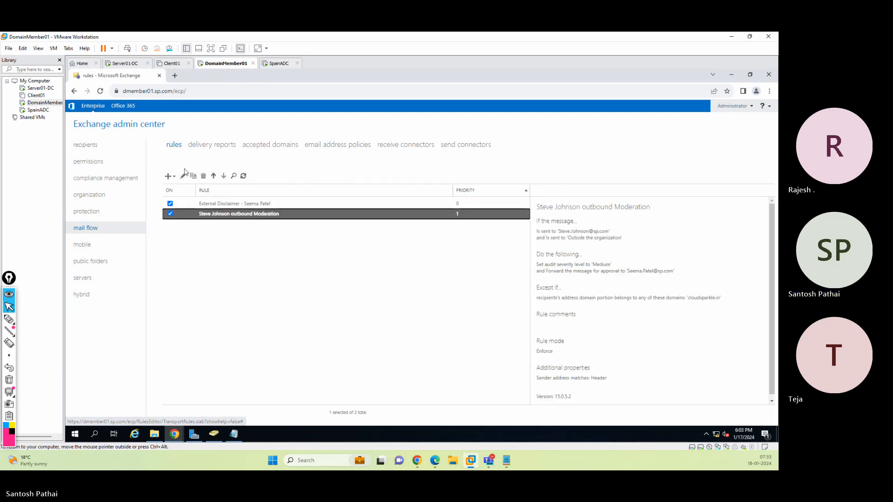
click(183, 176)
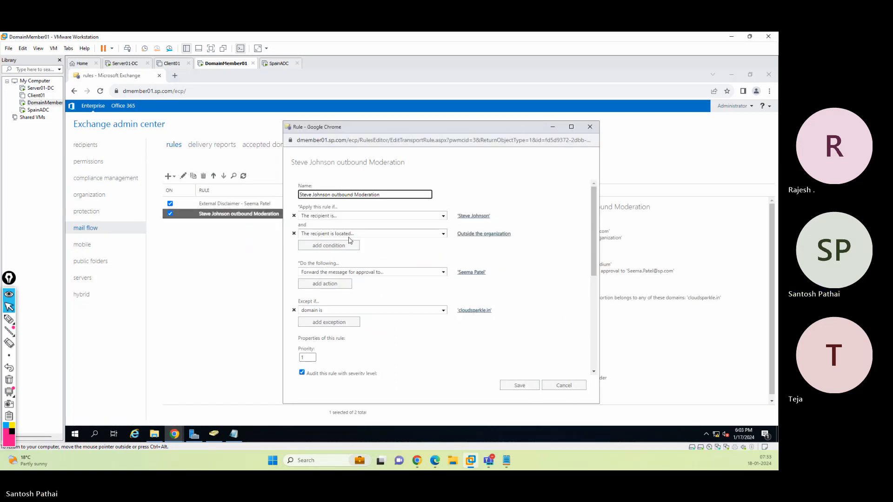
click(9, 319)
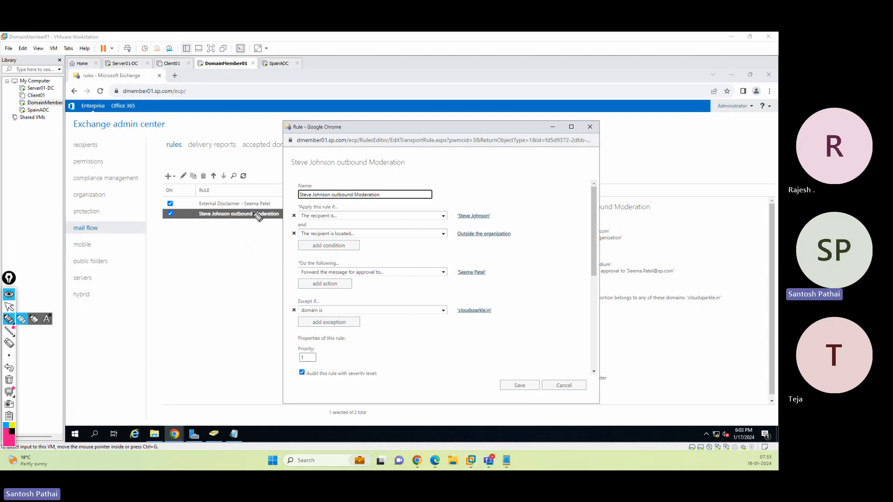
drag(242, 217, 281, 222)
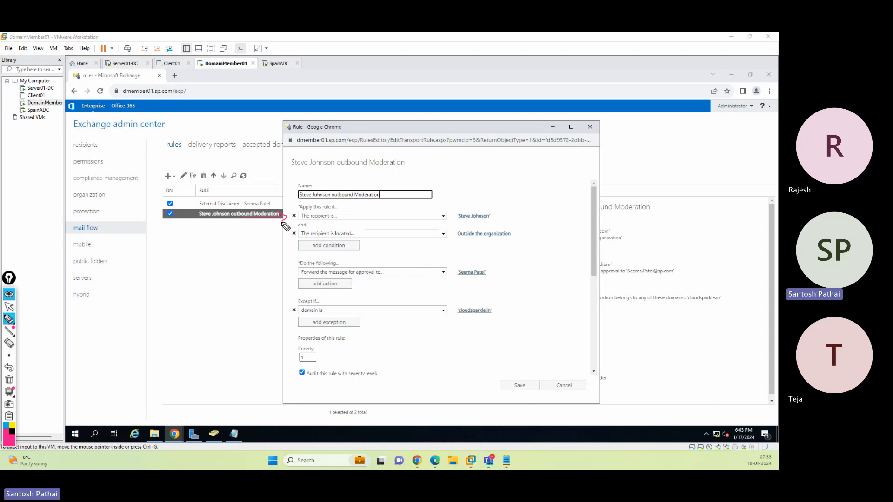
mouse_move(306, 208)
mouse_down()
mouse_move(297, 218)
mouse_move(395, 230)
mouse_move(518, 224)
mouse_move(481, 210)
mouse_move(302, 213)
mouse_up()
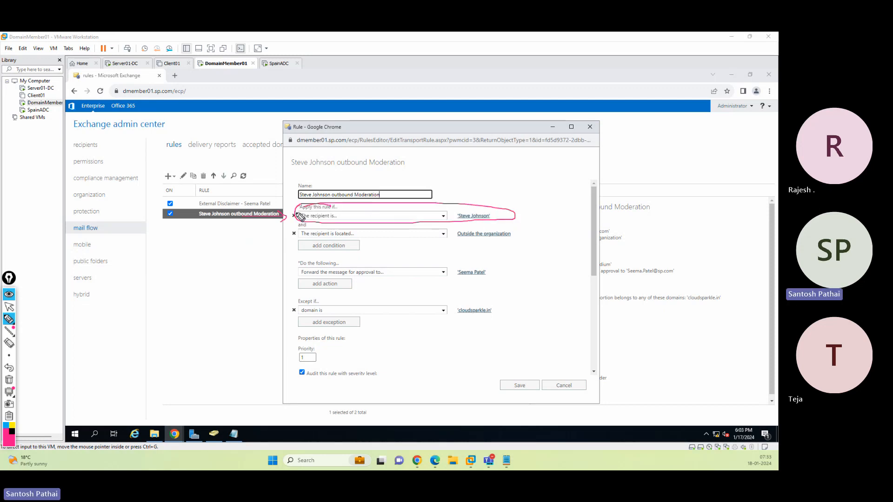
mouse_move(518, 168)
mouse_down()
mouse_move(470, 199)
mouse_move(471, 191)
mouse_move(468, 199)
mouse_move(482, 201)
mouse_up()
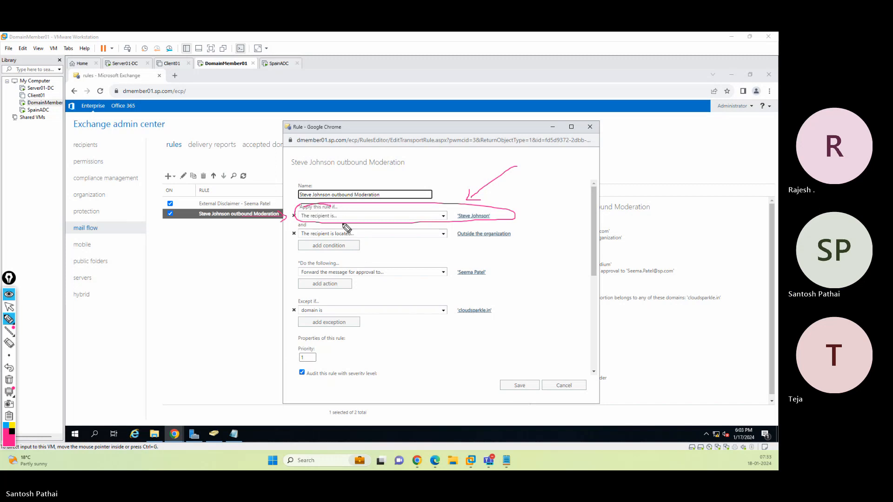
mouse_move(342, 218)
mouse_down()
mouse_move(281, 252)
mouse_move(412, 259)
mouse_move(421, 231)
mouse_move(332, 227)
mouse_up()
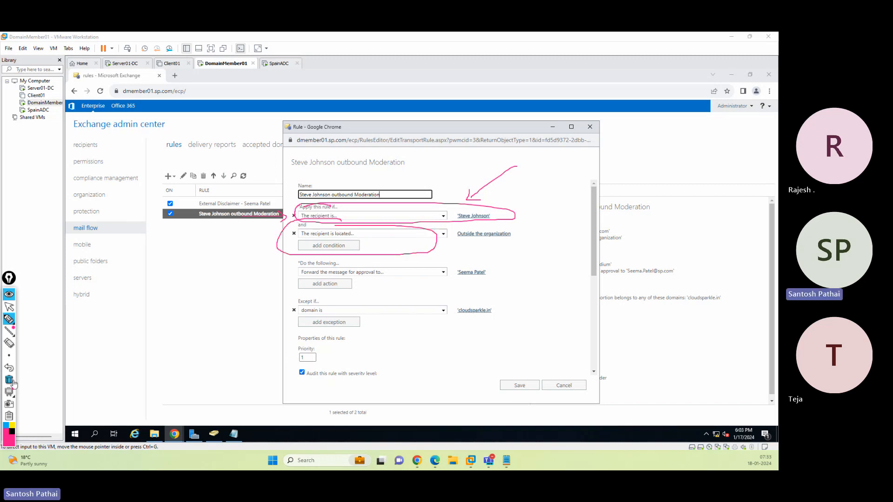
click(9, 380)
click(10, 307)
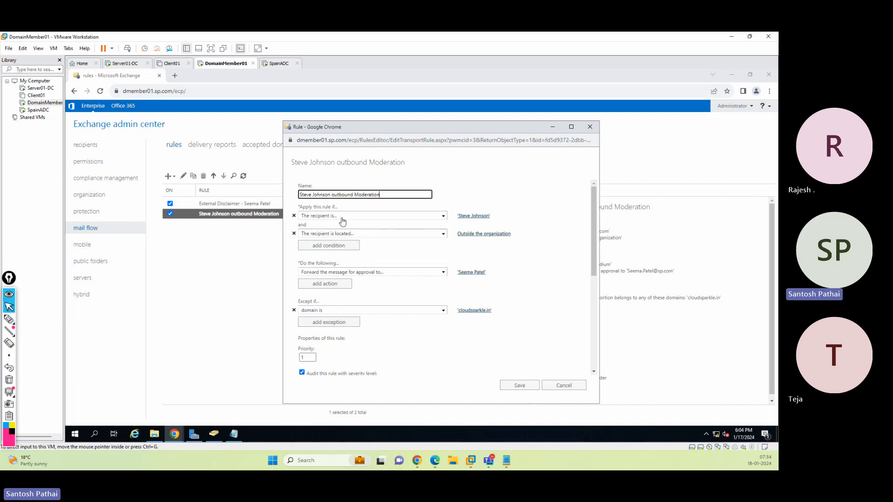
Change the rule's first condition to the sender is the moderated user and save the rule
click(342, 217)
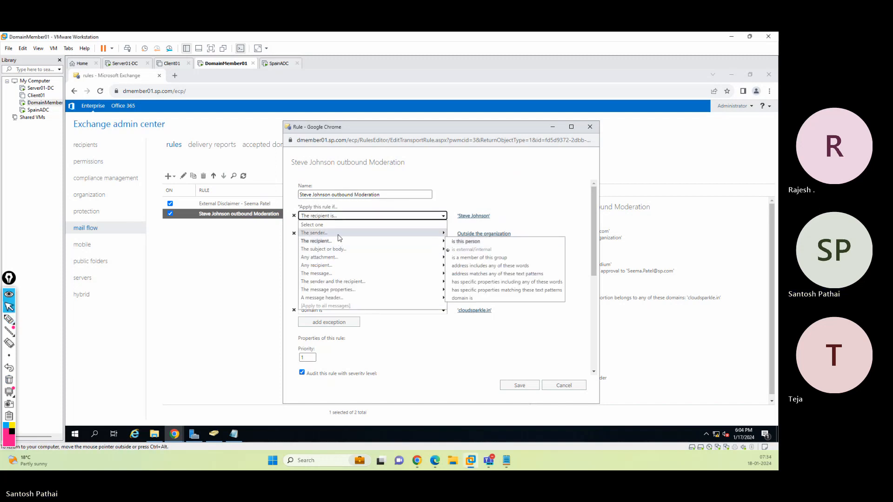
mouse_move(339, 235)
click(461, 234)
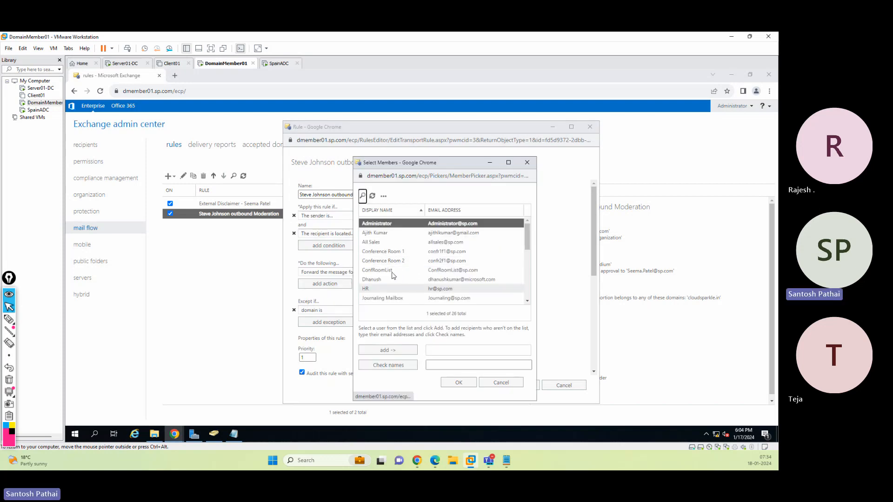
click(397, 274)
scroll(396, 274, down, 3)
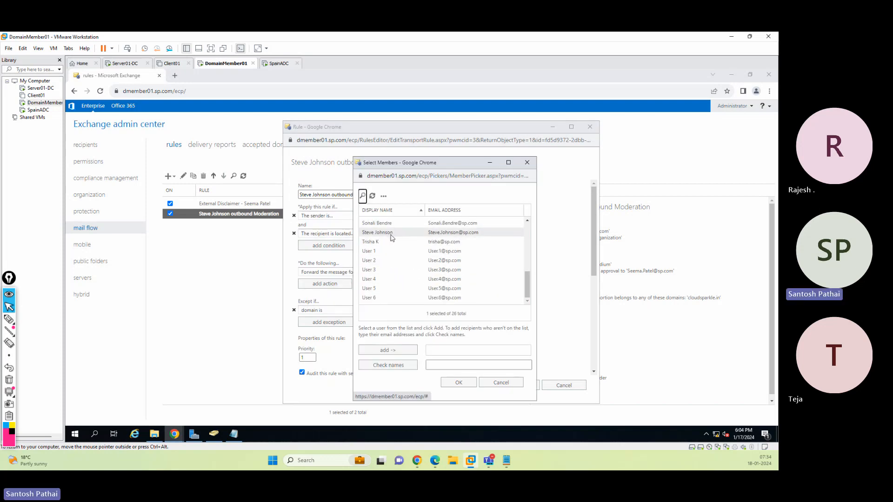
click(390, 232)
click(389, 351)
click(459, 383)
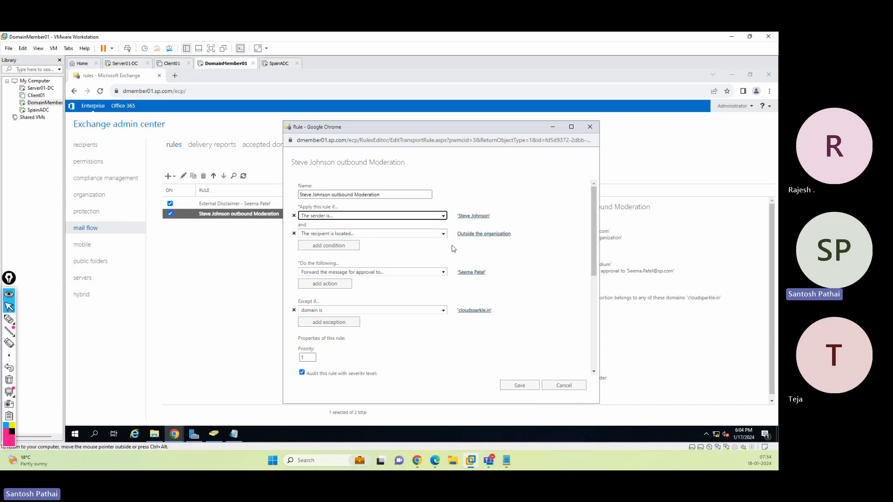
click(514, 385)
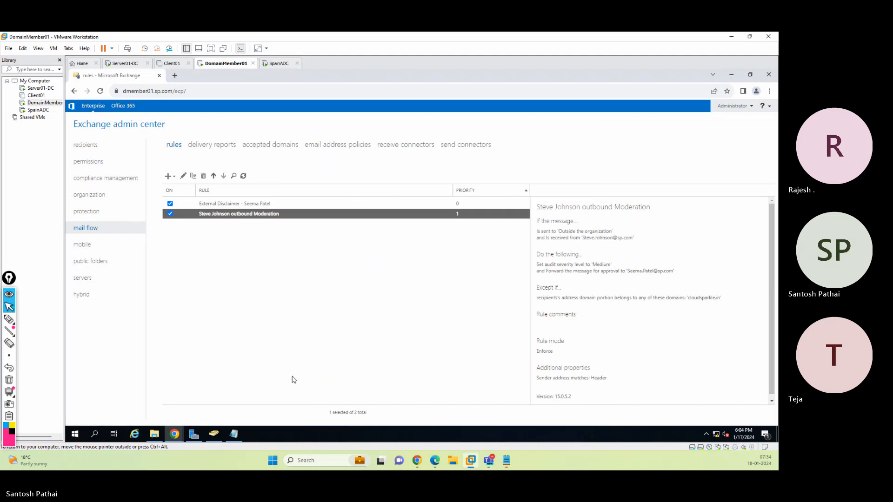
Sign the moderator out of Outlook Web App and return to the admin center
mouse_move(174, 434)
click(214, 405)
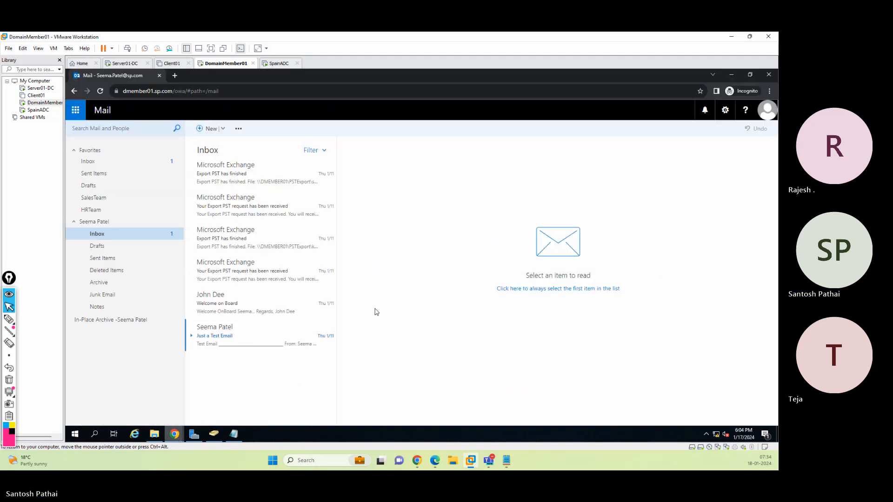
click(773, 117)
click(713, 195)
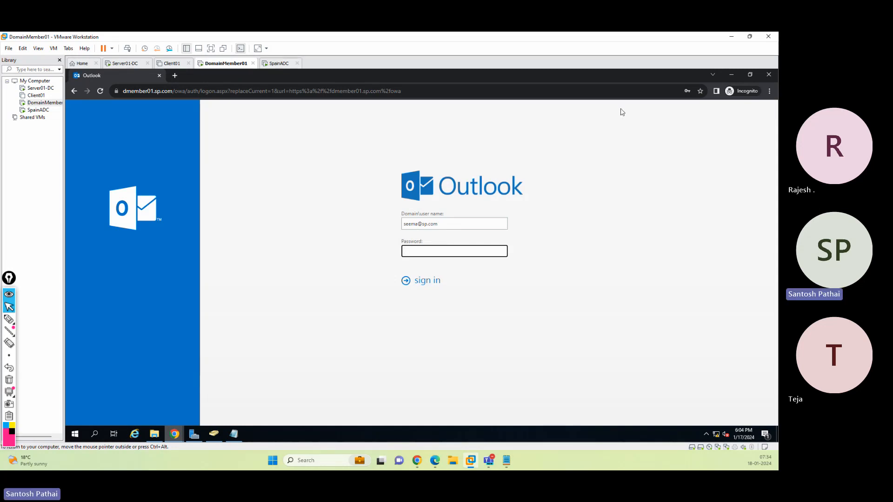
click(730, 76)
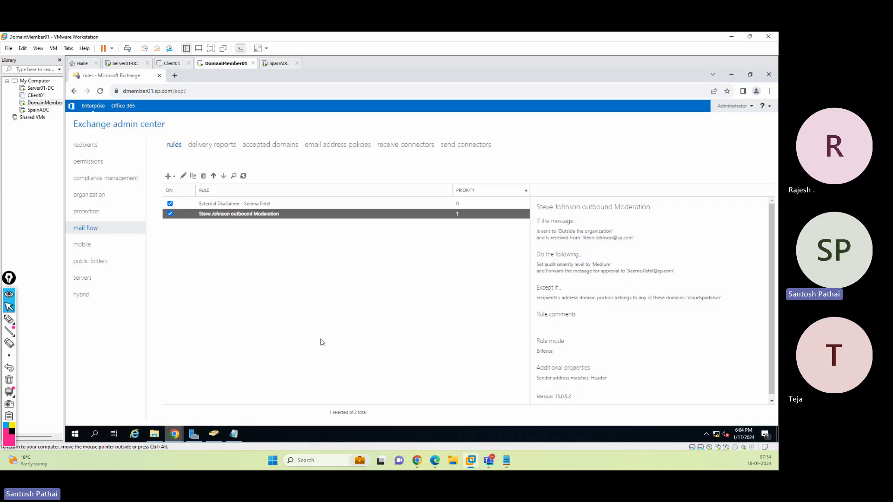
Examine the moderator's mailbox message delivery restrictions, closing the dialogs without changes
click(93, 145)
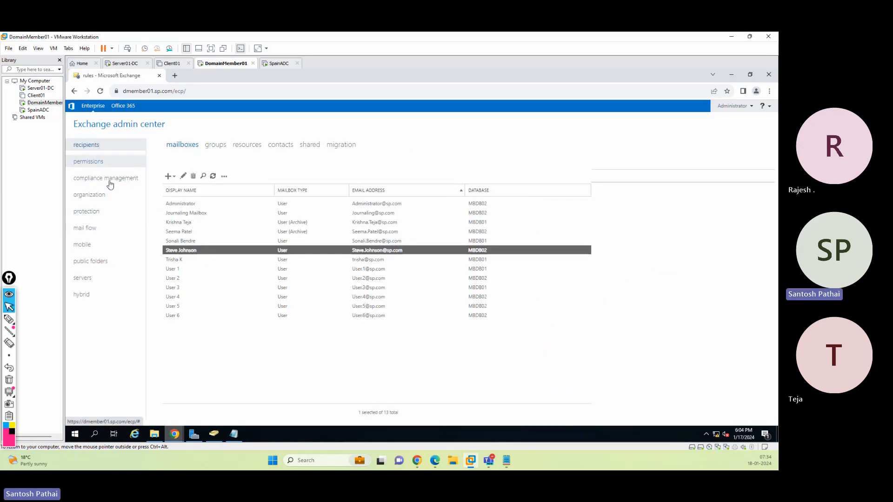
click(191, 233)
click(184, 176)
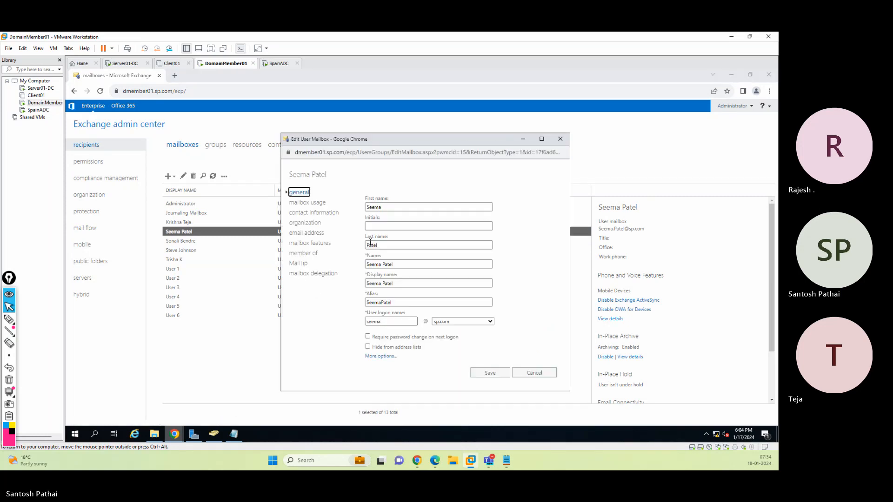
click(311, 243)
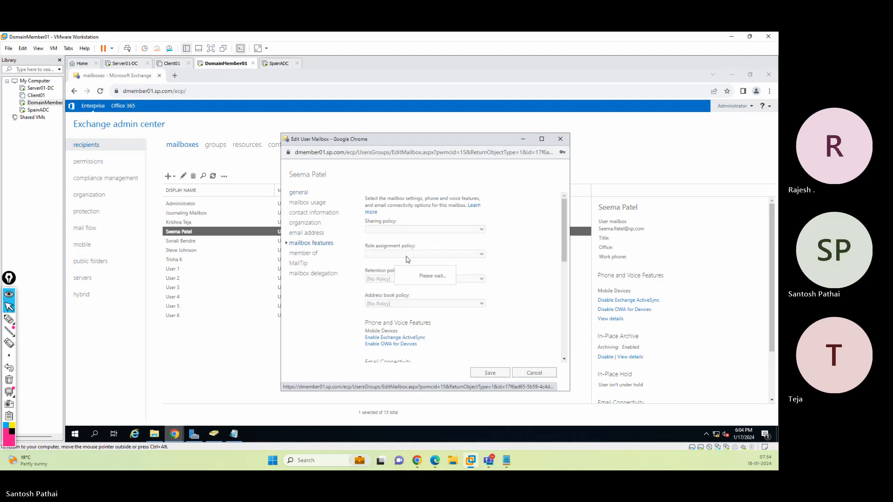
scroll(470, 278, down, 1)
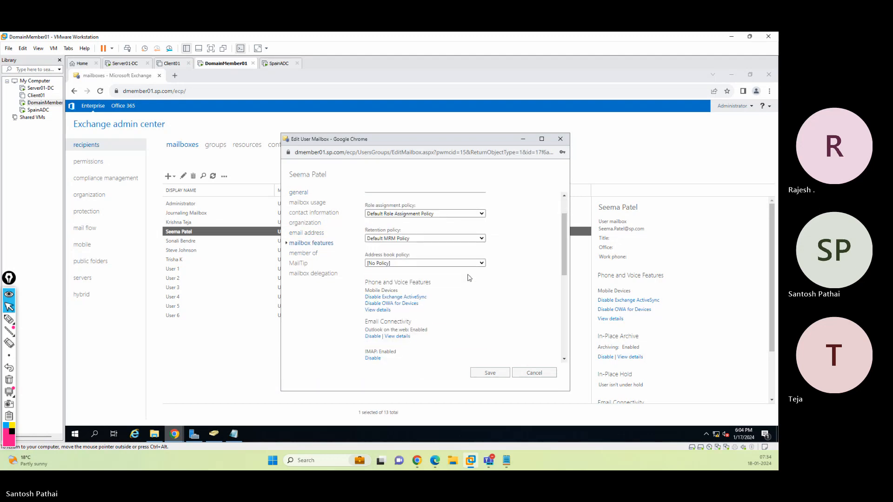
scroll(469, 278, down, 3)
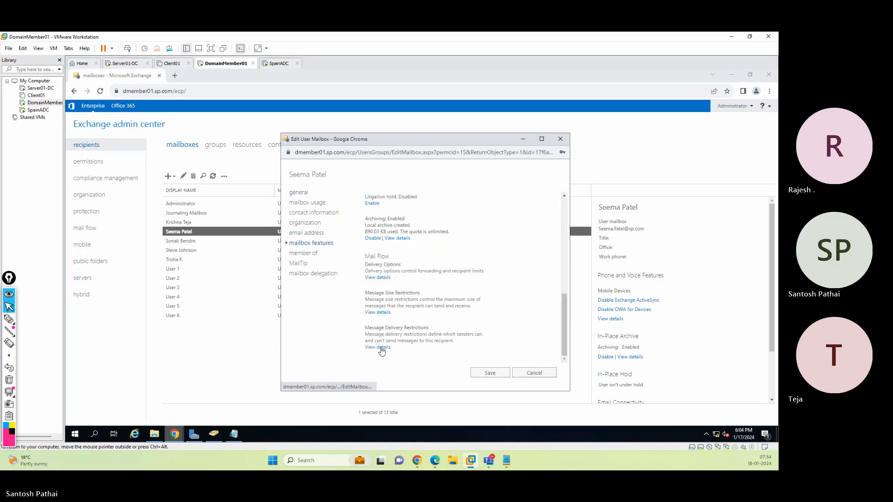
click(379, 351)
scroll(338, 272, down, 1)
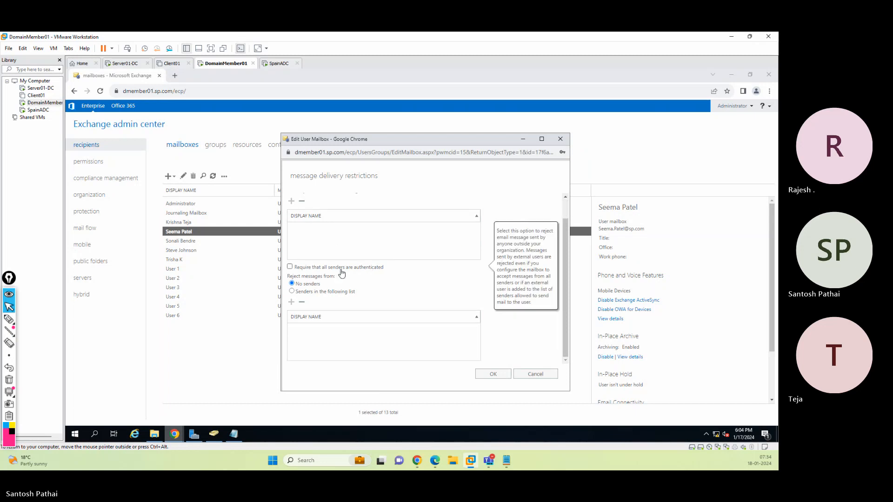
click(533, 375)
click(523, 375)
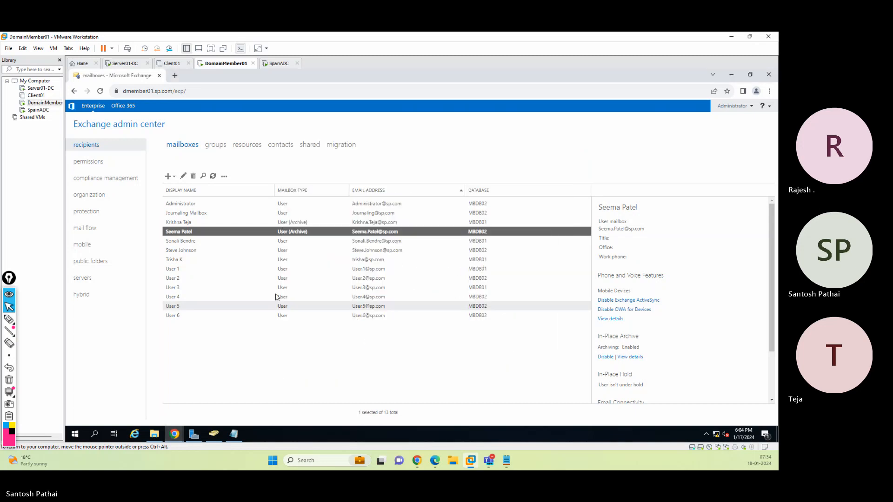
Examine the moderated user's mailbox message delivery restrictions, closing the dialogs without changes
click(195, 252)
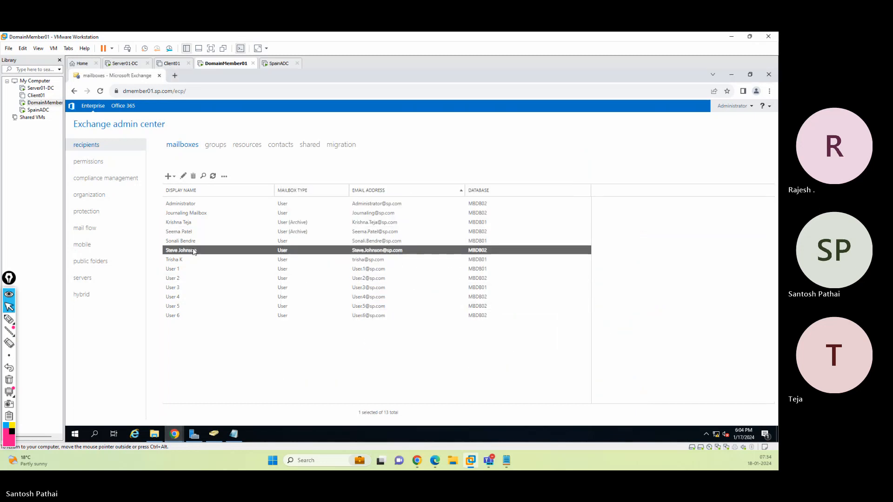
click(183, 176)
click(317, 244)
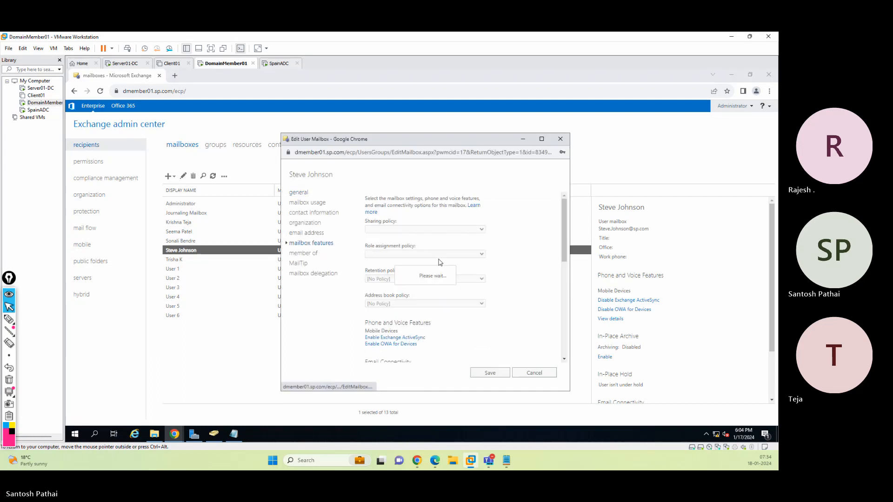
scroll(446, 275, down, 8)
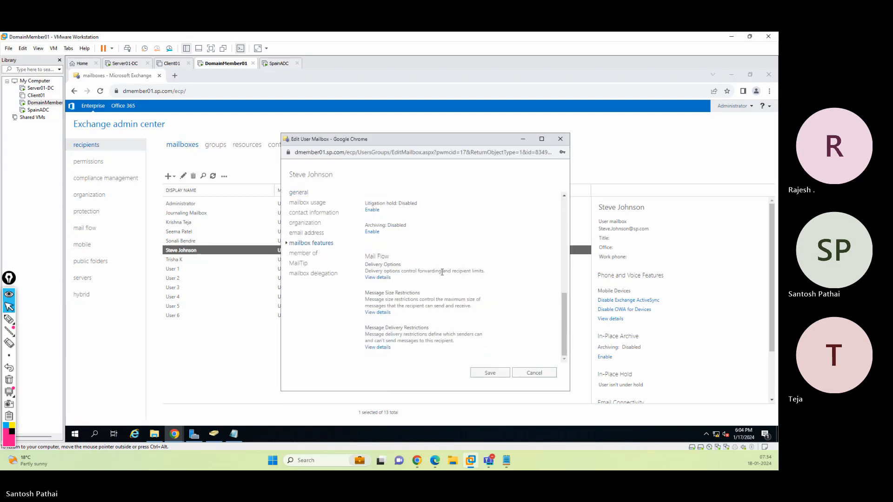
click(386, 348)
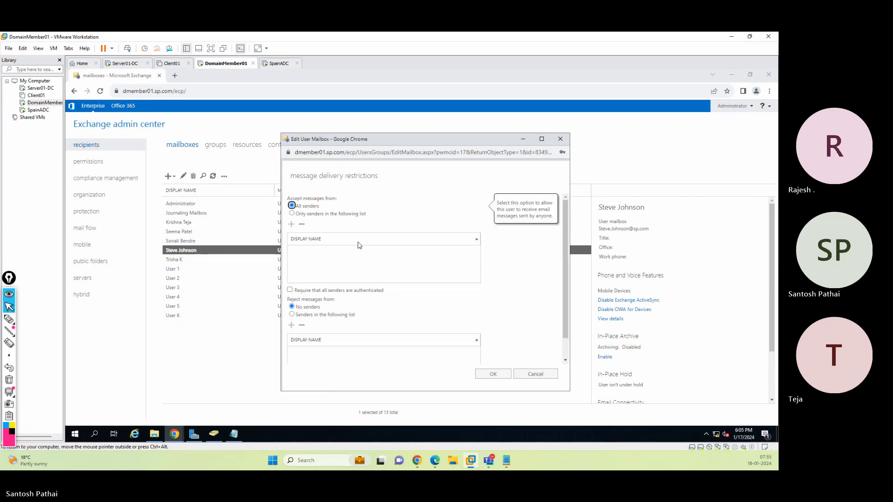
scroll(360, 245, down, 1)
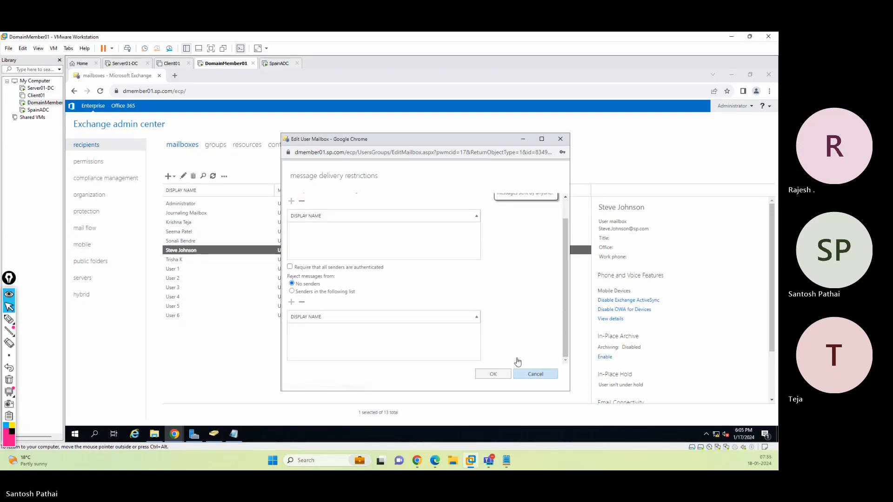
click(519, 373)
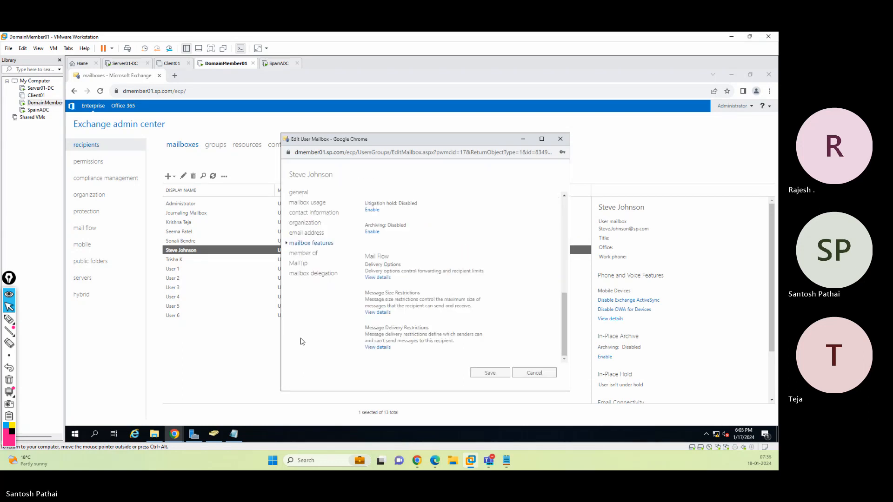
click(518, 372)
Sign in to Outlook Web App as the moderated user with the account password
mouse_move(174, 434)
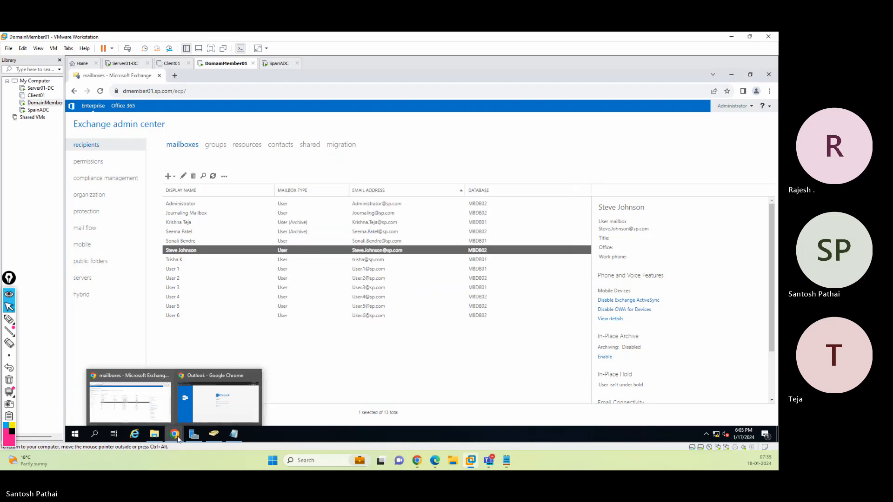
click(219, 396)
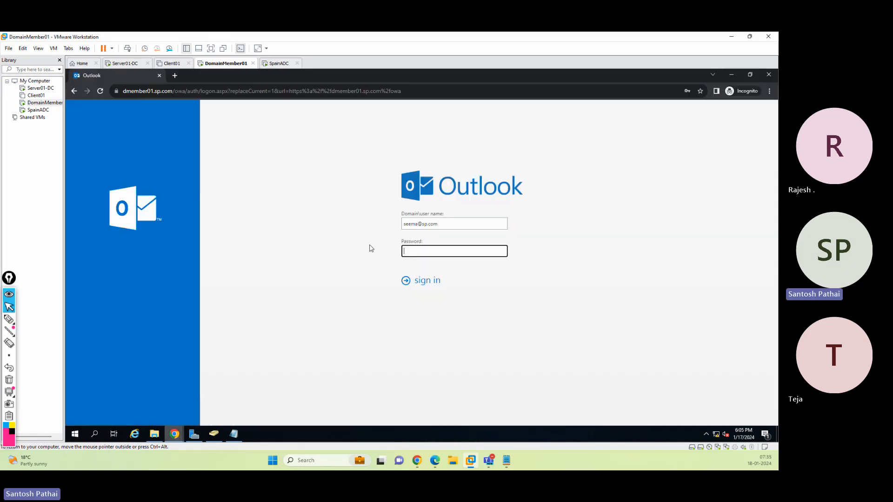
double_click(417, 224)
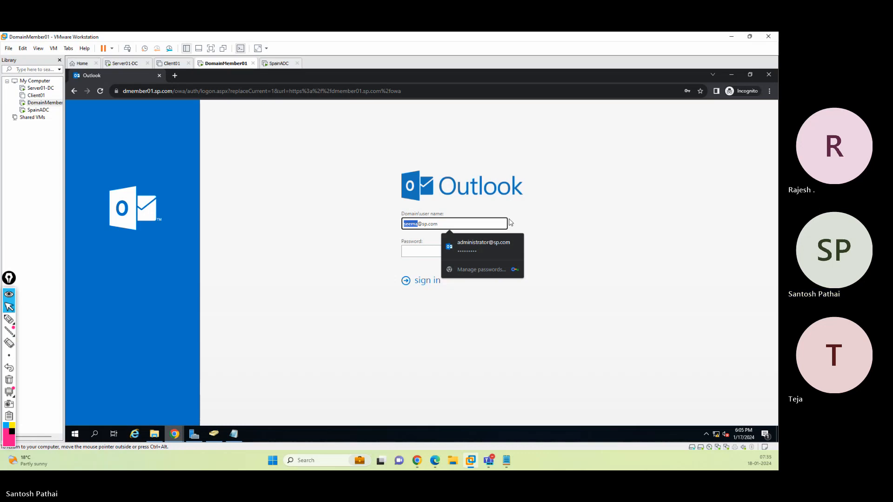
text(steve)
key(Tab)
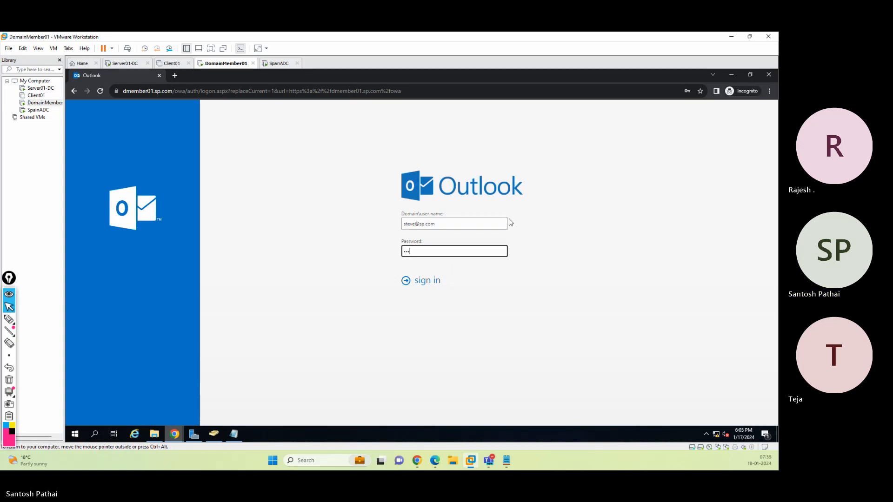
key(Return)
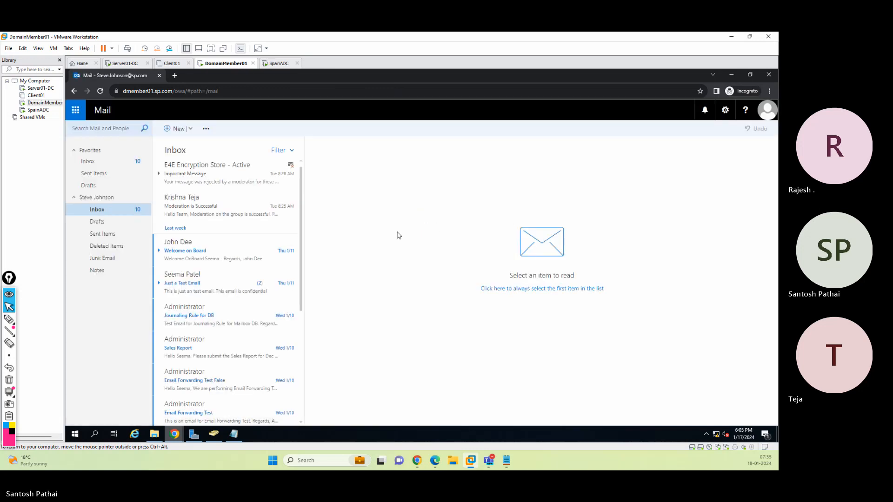
Send a new email to the moderator, copying Administrator, with the subject 'This is just an test email' and a short greeting body
click(178, 129)
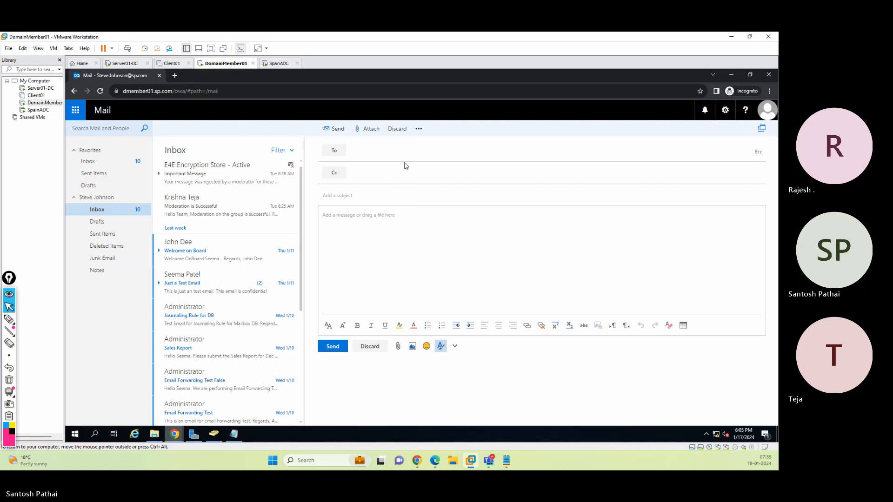
text(seema)
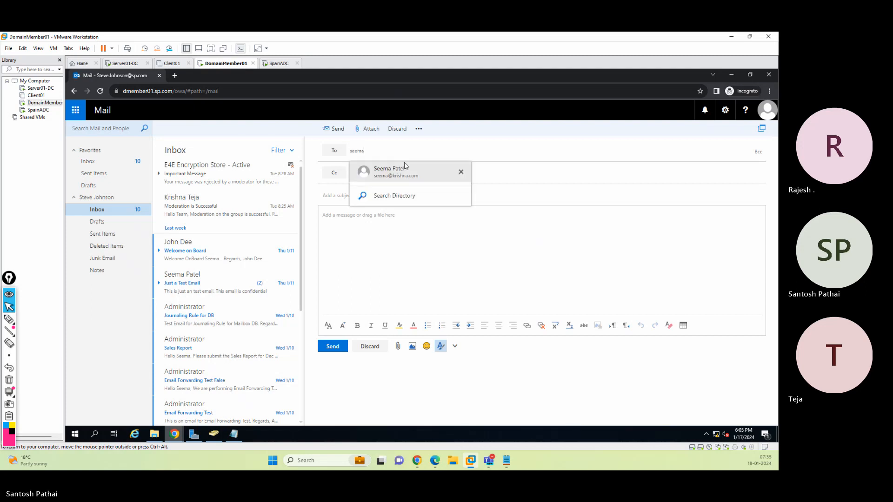
click(406, 166)
click(405, 166)
text(adm)
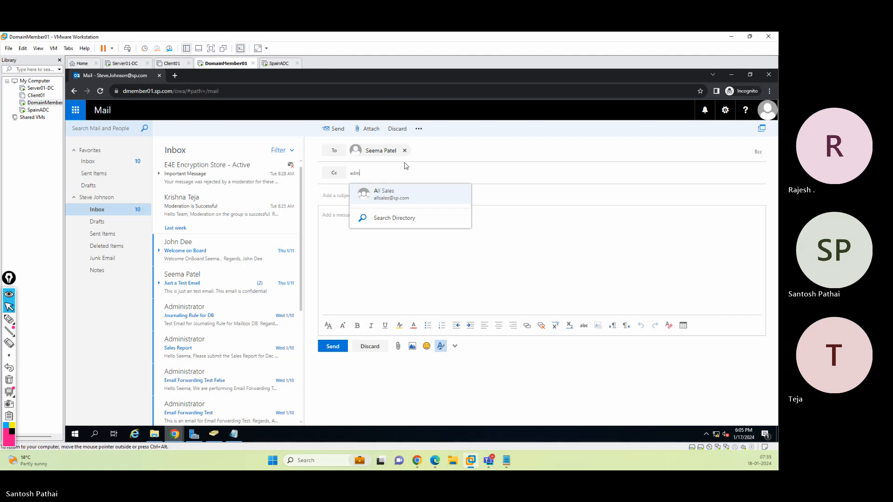
text(inistrator)
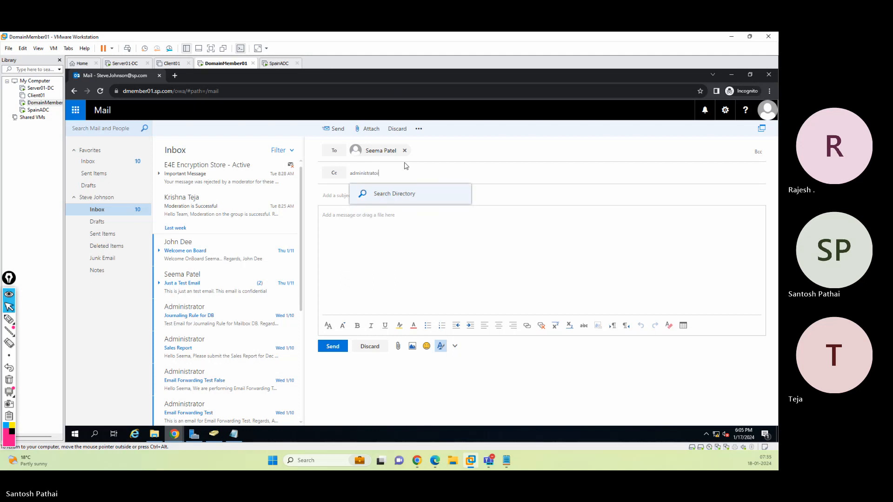
key(Return)
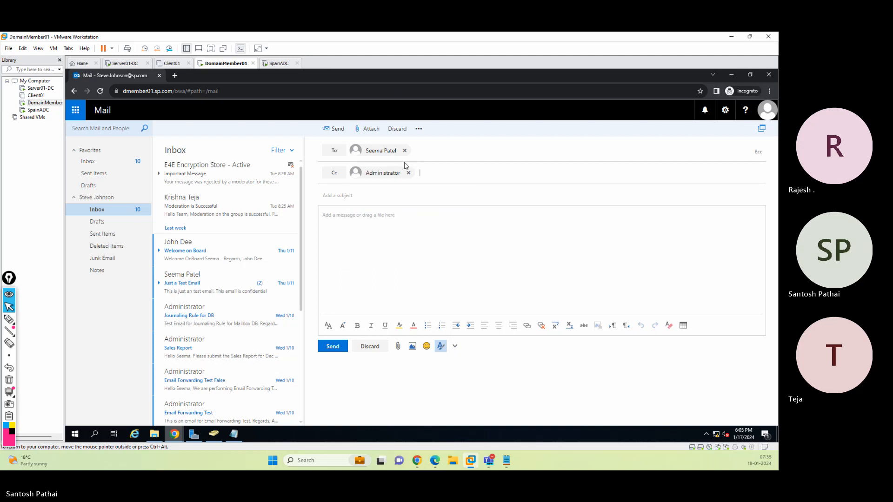
text(This is just an test email)
key(Tab)
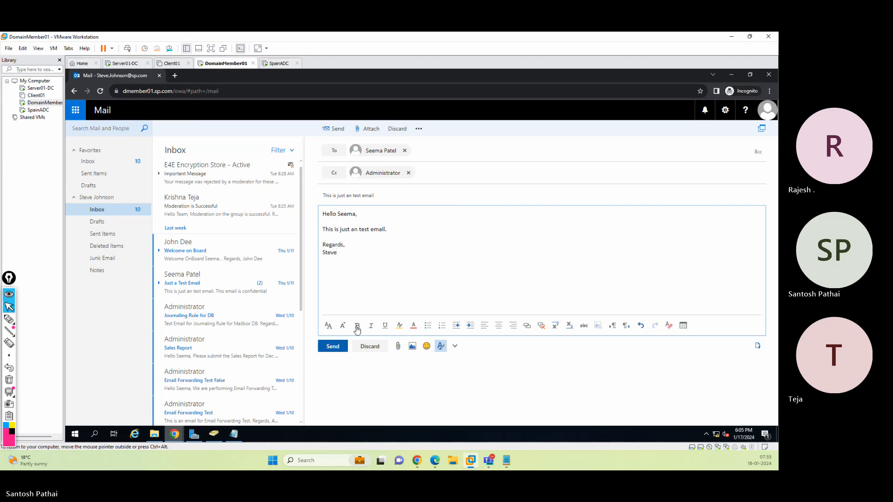
click(333, 347)
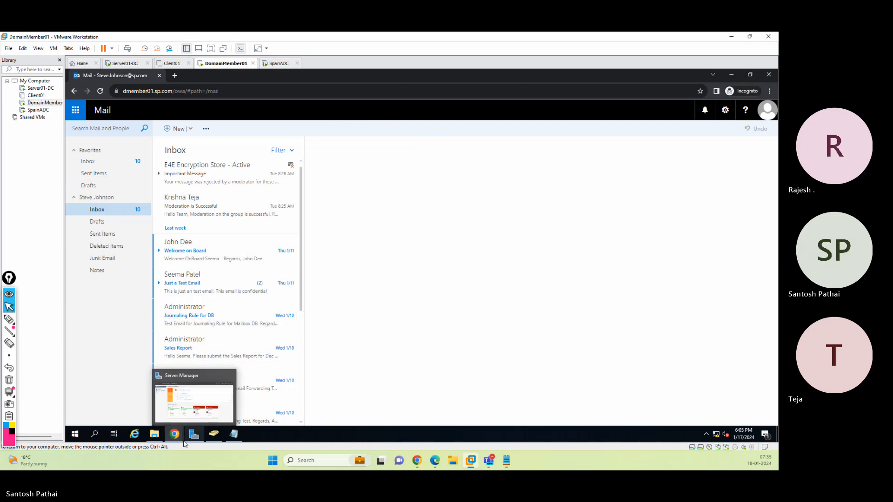
Check the sender's Sent Items folder and the Administrator inbox opened in a new Outlook Web App tab
click(103, 234)
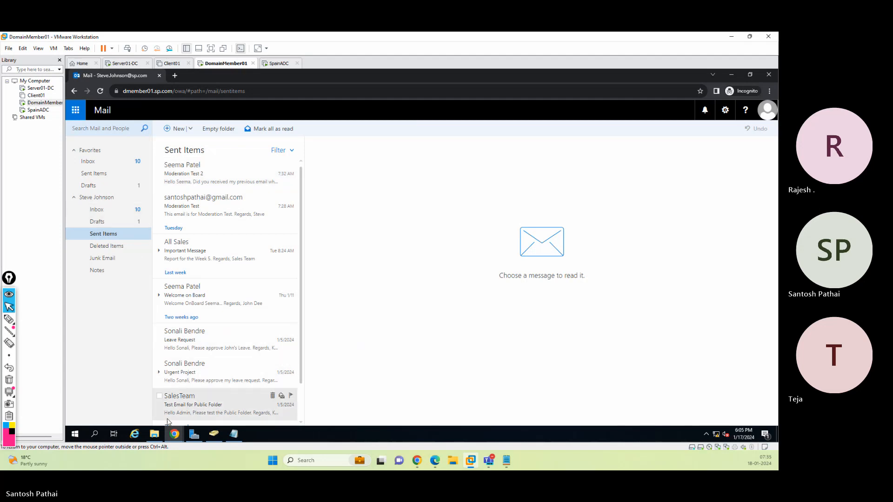
mouse_move(174, 433)
click(217, 398)
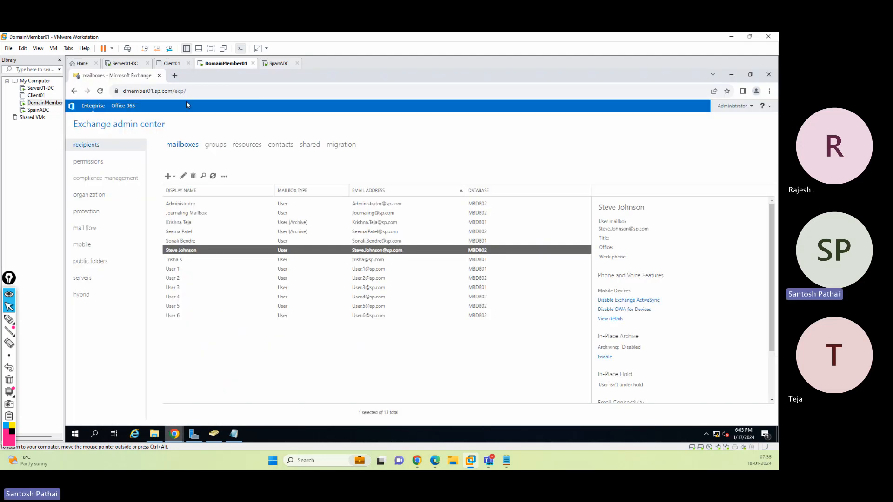
click(175, 76)
text(dmember01.sp.com/owa)
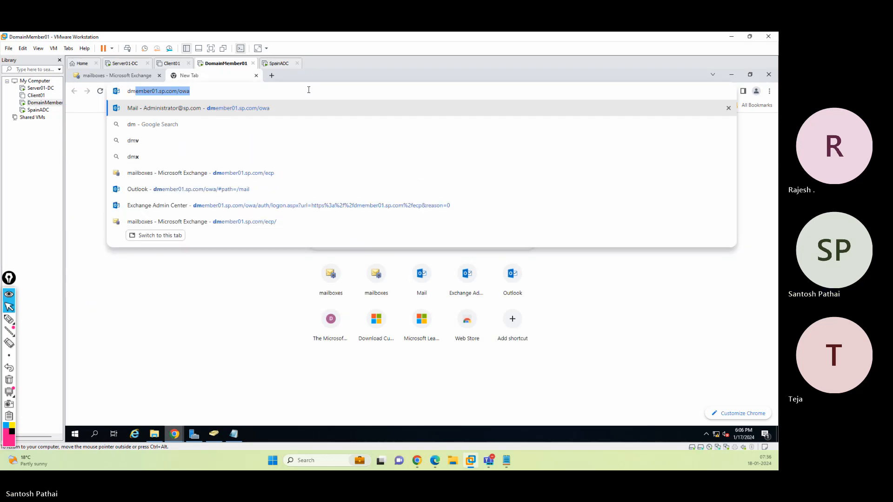
key(Return)
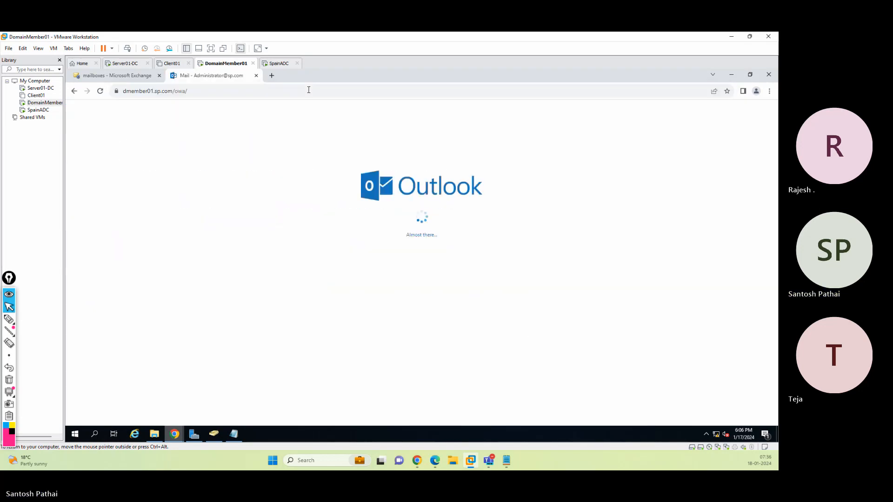
click(218, 173)
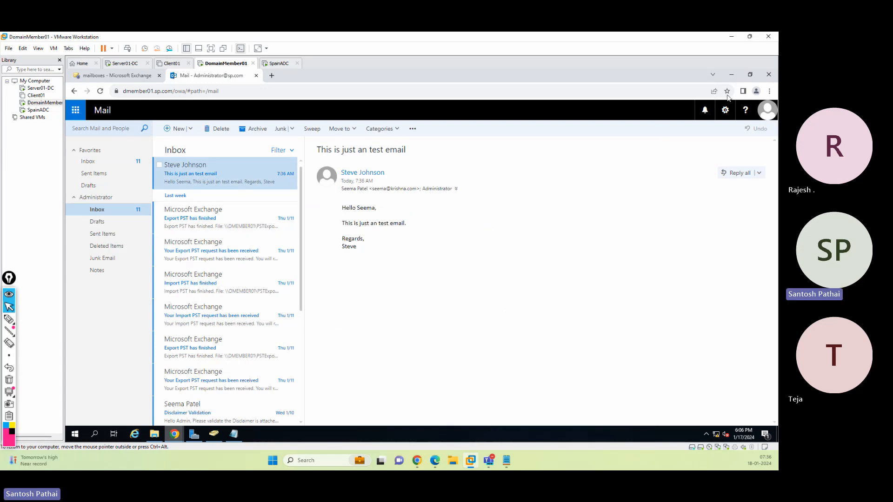
click(731, 75)
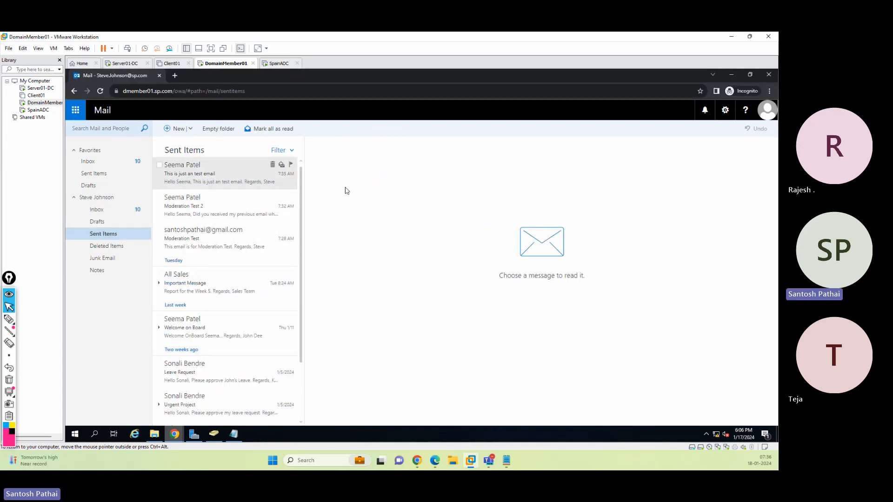
Sign out and sign in to Outlook Web App as the moderator with the account password
click(763, 114)
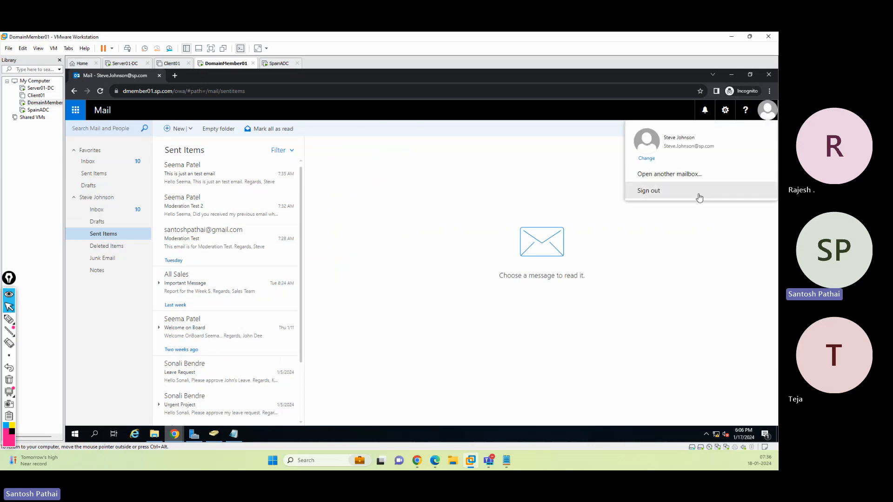
click(698, 193)
double_click(411, 223)
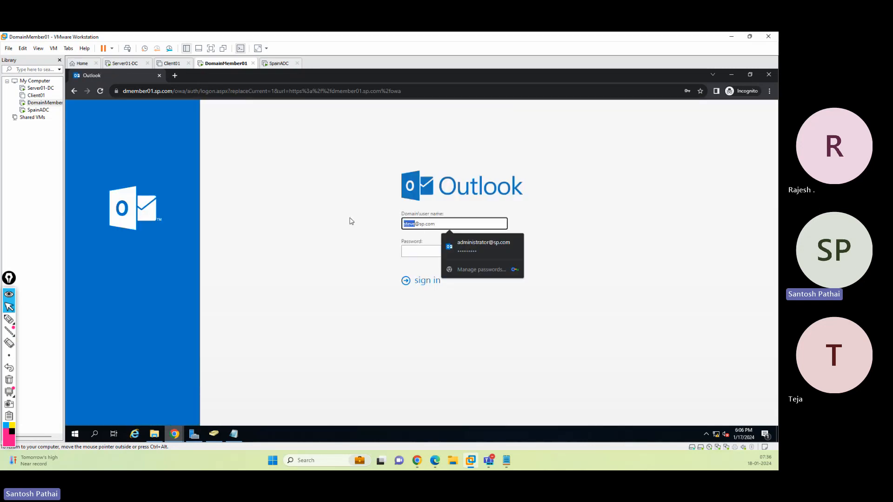
text(seema)
key(Tab)
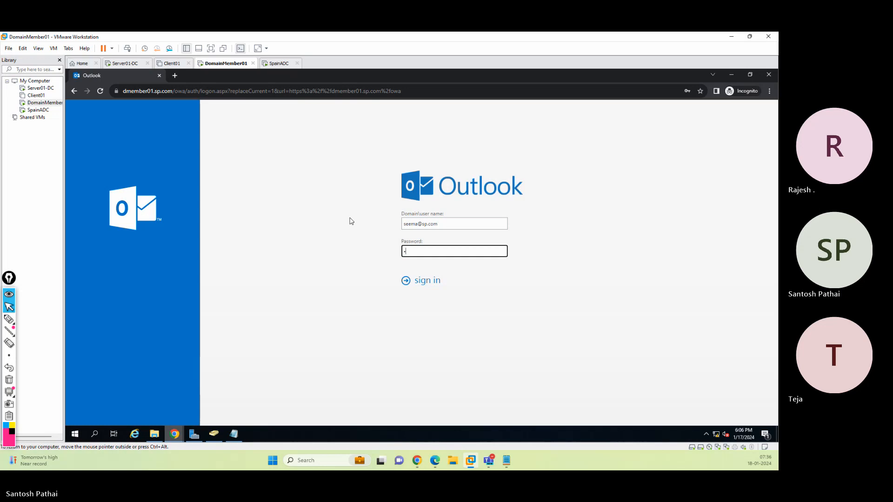
key(Return)
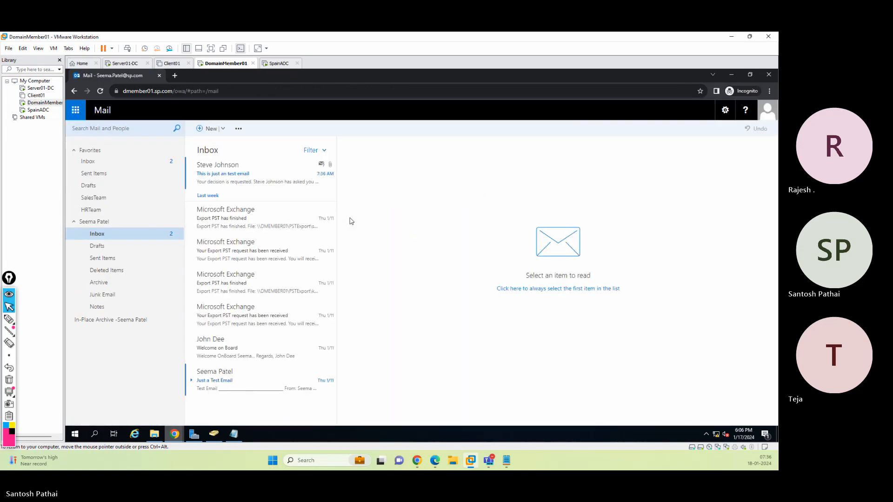
Open the approval request in the moderator's inbox and inspect its delivery recipient address
click(264, 179)
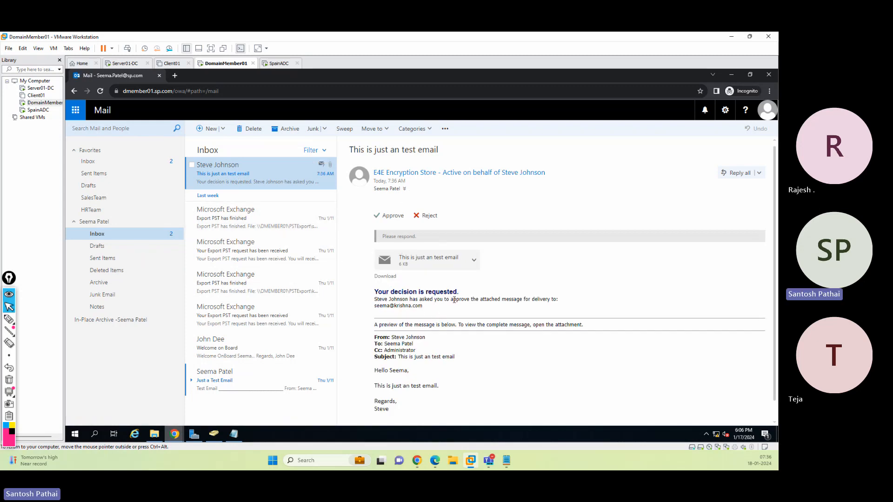
click(403, 191)
drag(395, 306, 424, 307)
Examine the moderator's user account properties in Active Directory Users and Computers, cancelling without changes
click(199, 435)
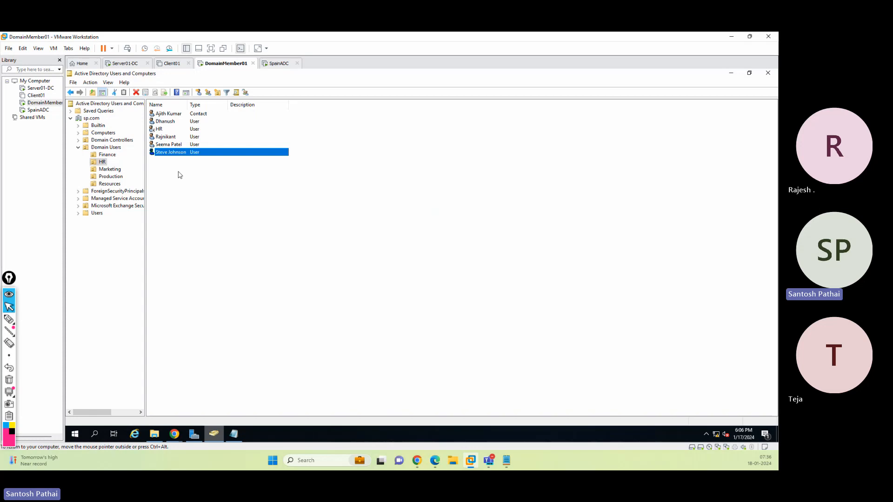
double_click(167, 145)
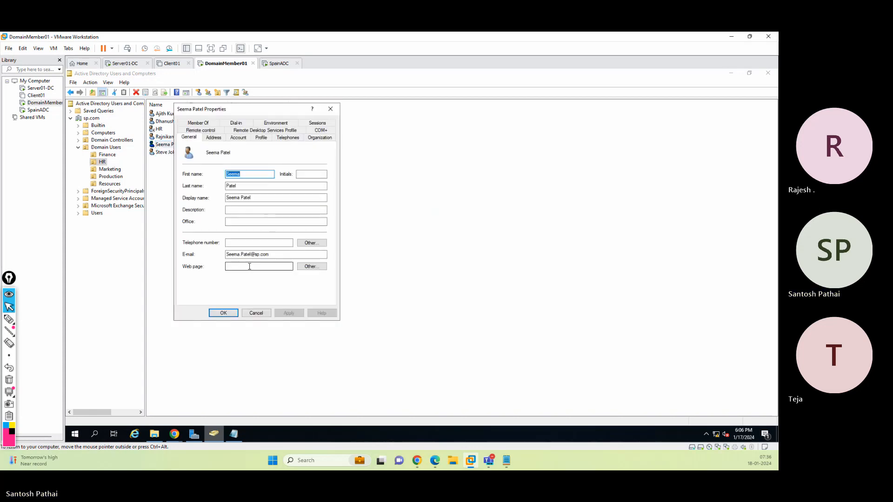
click(268, 315)
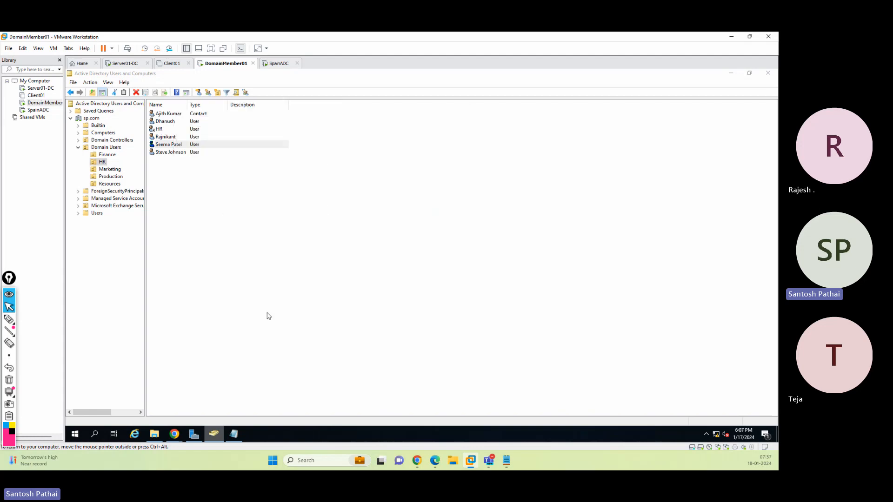
click(732, 73)
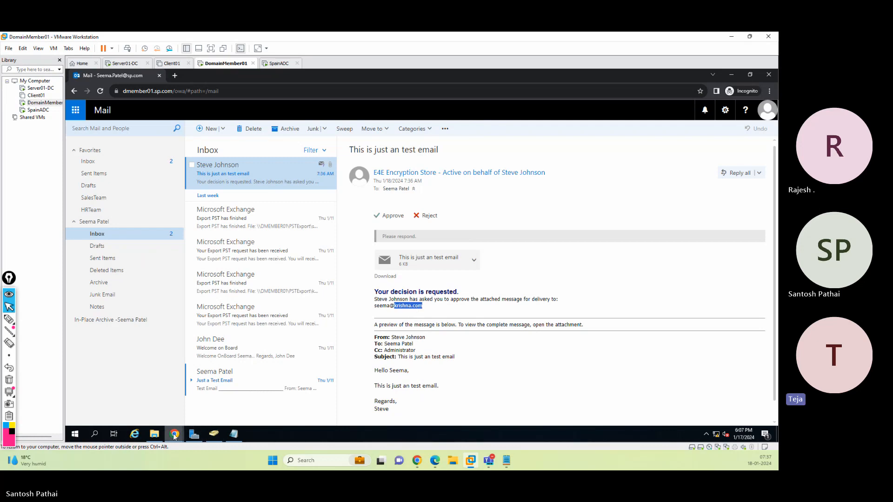
Compare the Administrator's received copy with the moderator's mailbox details in the admin center
mouse_move(174, 436)
click(154, 404)
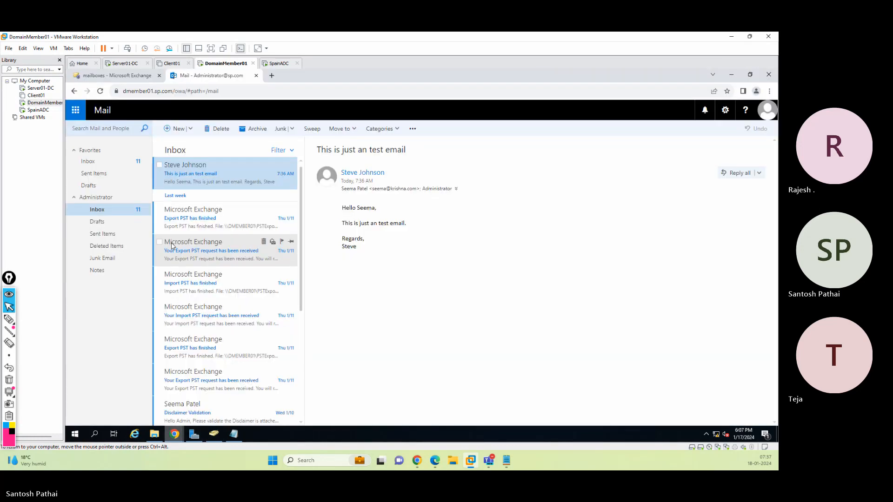
click(118, 75)
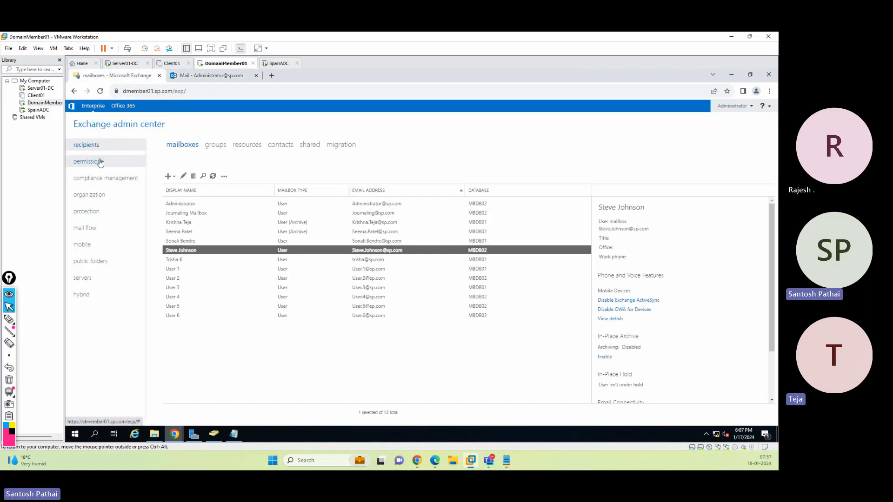
click(405, 232)
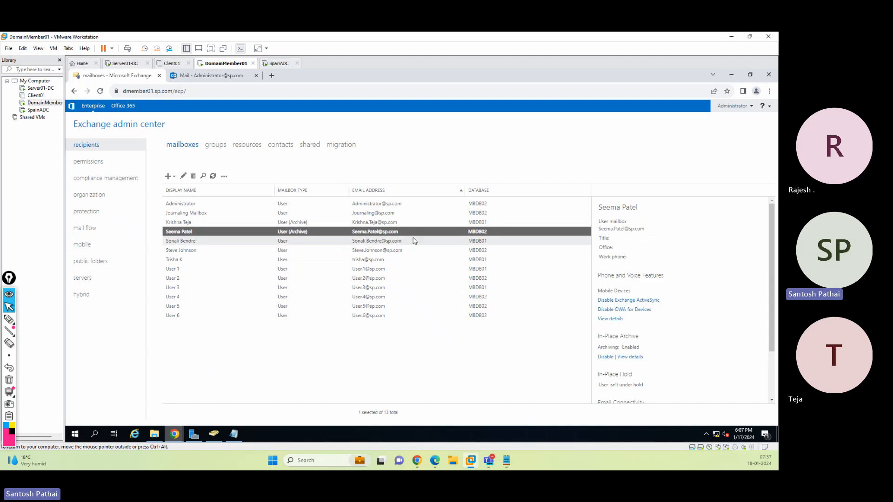
click(731, 76)
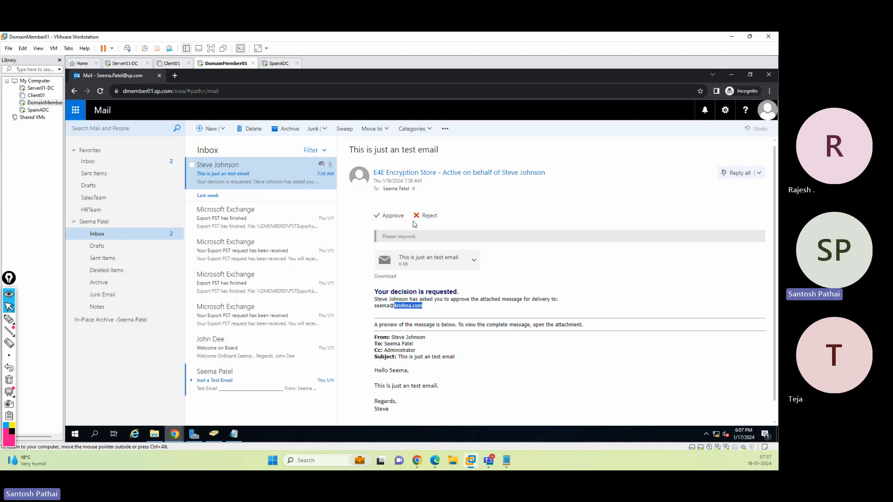
Reject the pending approval request for the test email
click(428, 215)
click(471, 230)
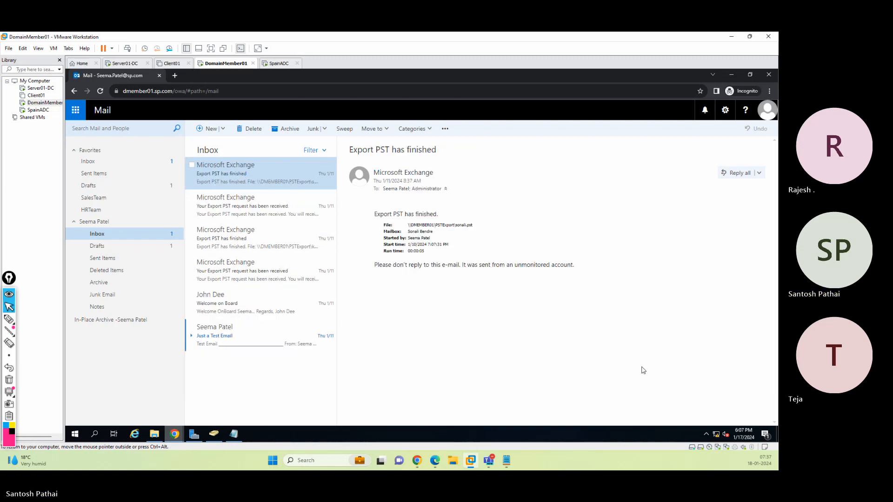
Sign out and sign back in to Outlook Web App as the sender user with the account password
click(767, 111)
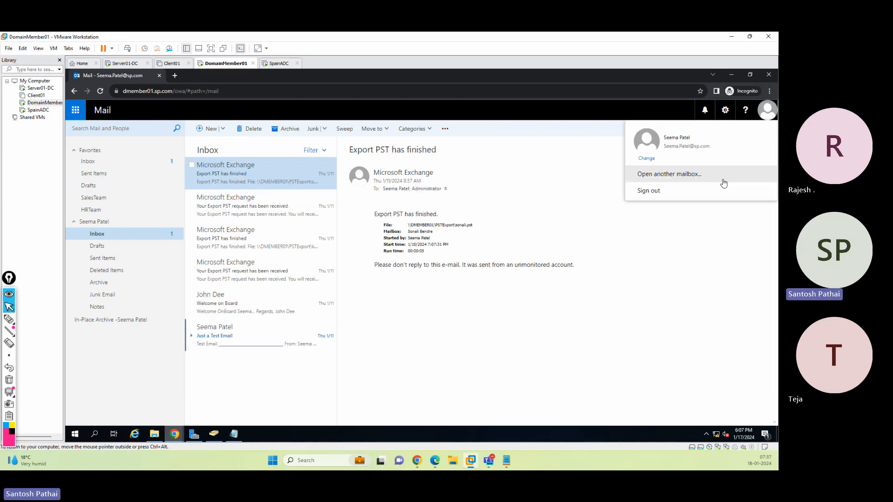
click(724, 190)
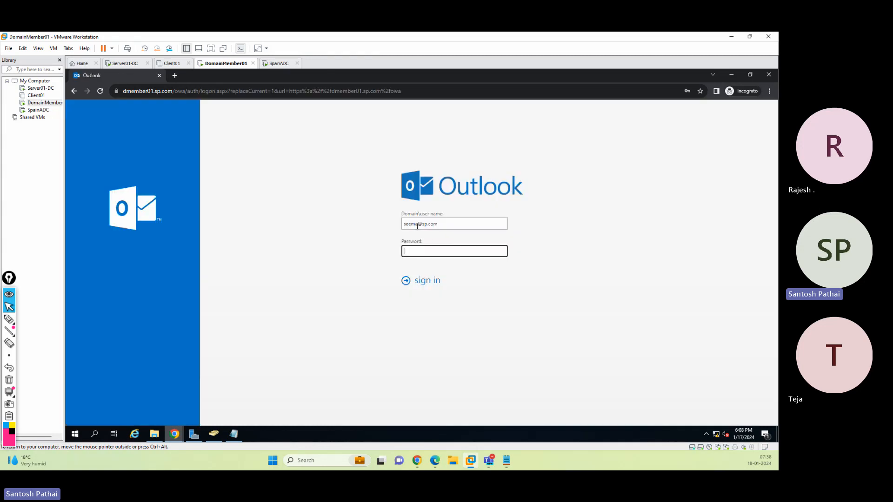
click(417, 225)
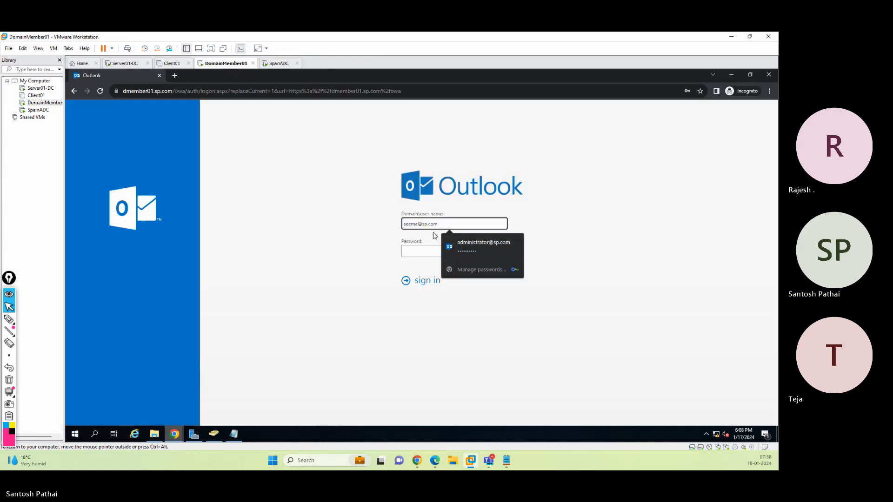
triple_click(419, 224)
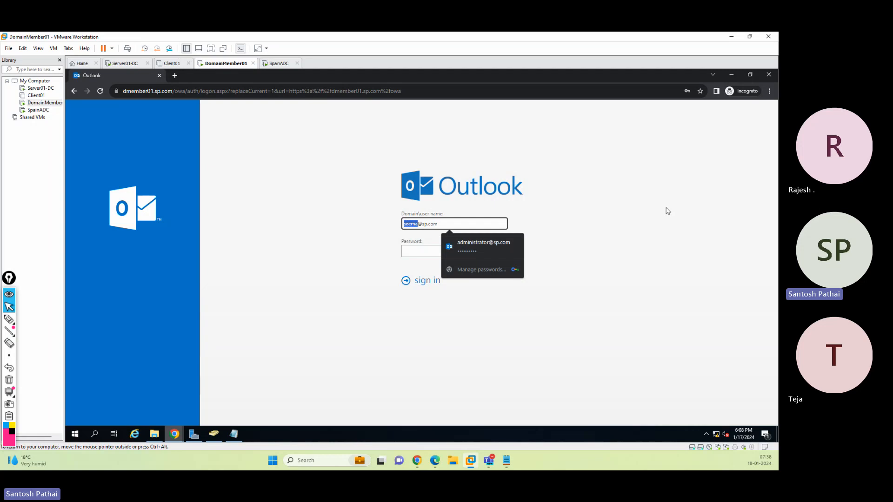
key(Tab)
text(P)
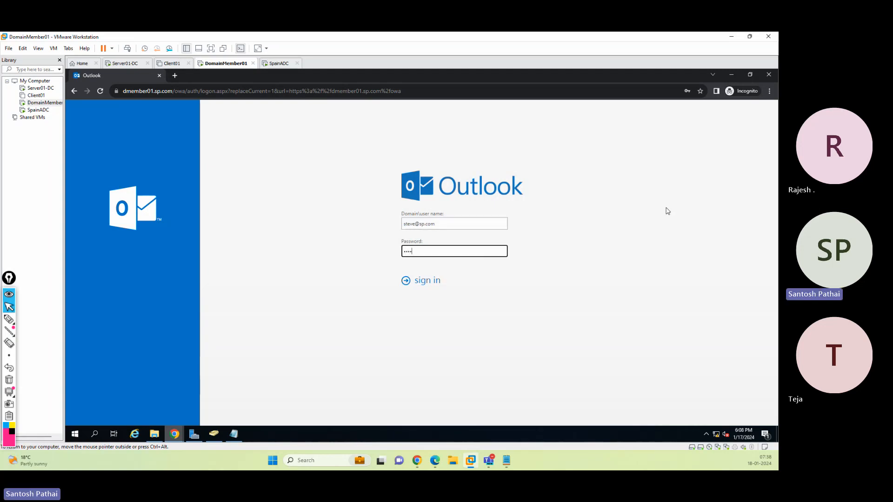
text(assword1)
key(Return)
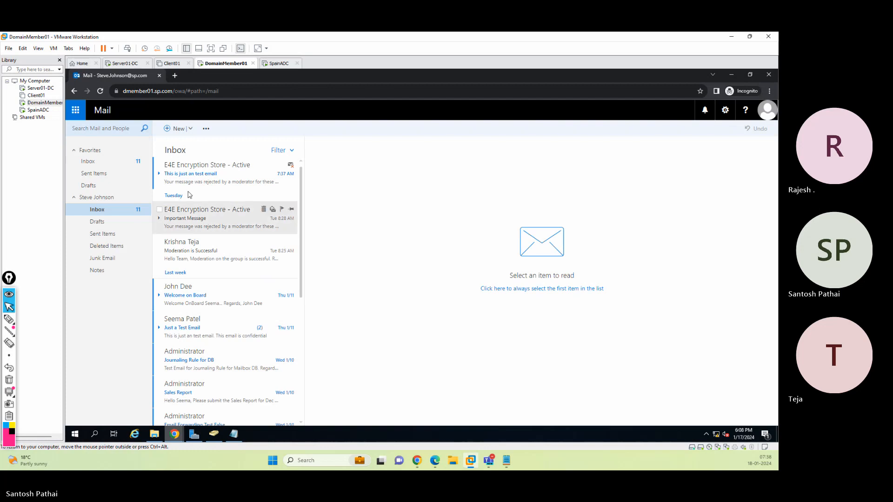
Start a new message addressed to the external Gmail contact
click(176, 129)
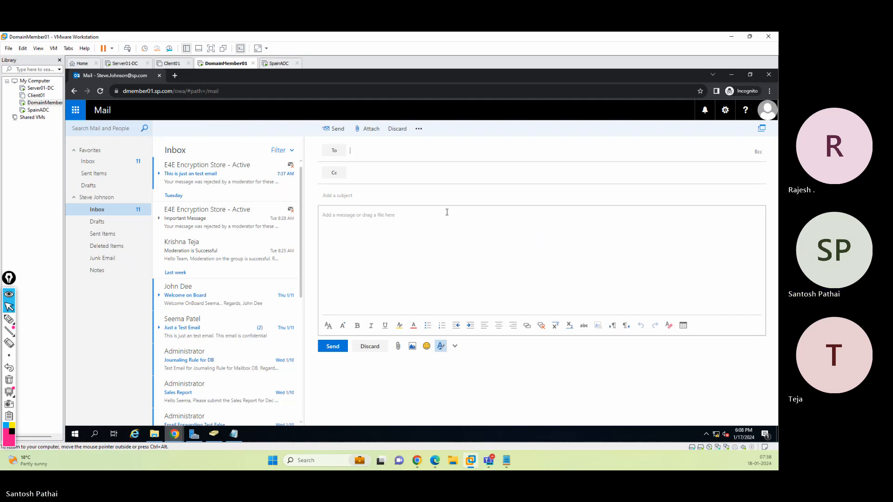
text(santoshpath)
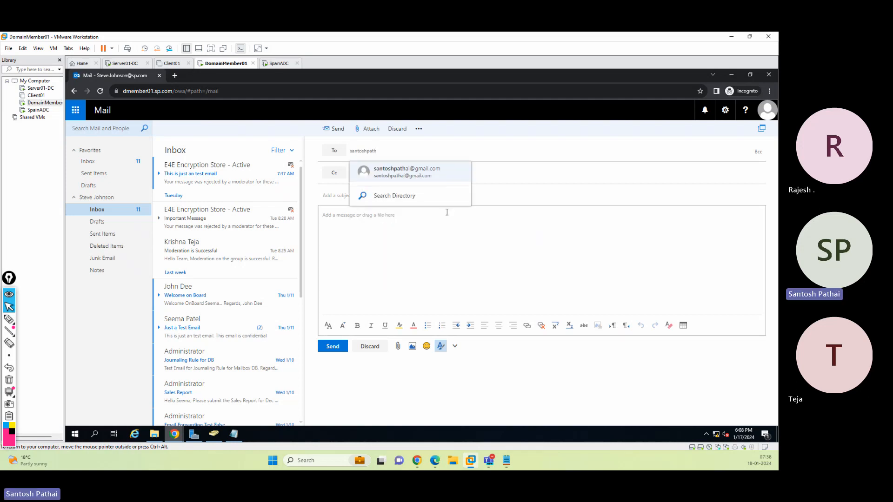
click(421, 176)
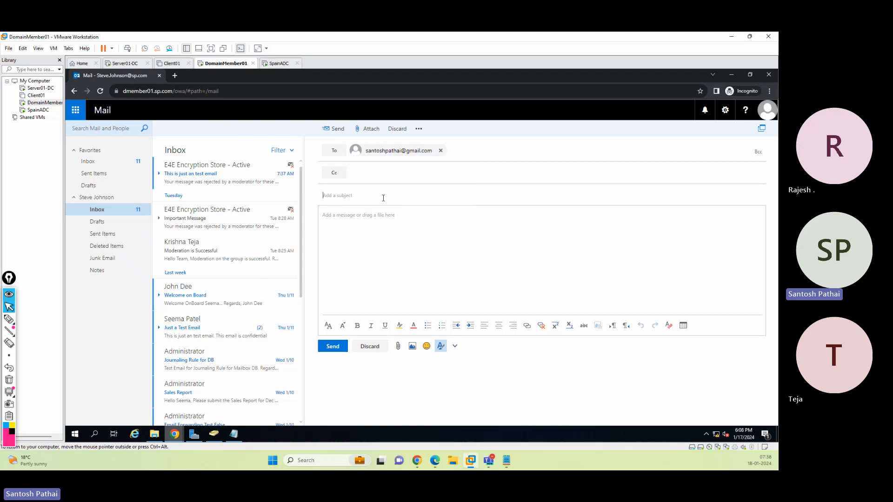
Enter the subject 'Moderation Test 1' and body 'Hello Team, This is moderation Test 1. Regards, Steve'
click(384, 199)
text(Moderation Test 1)
key(Tab)
text(Hel)
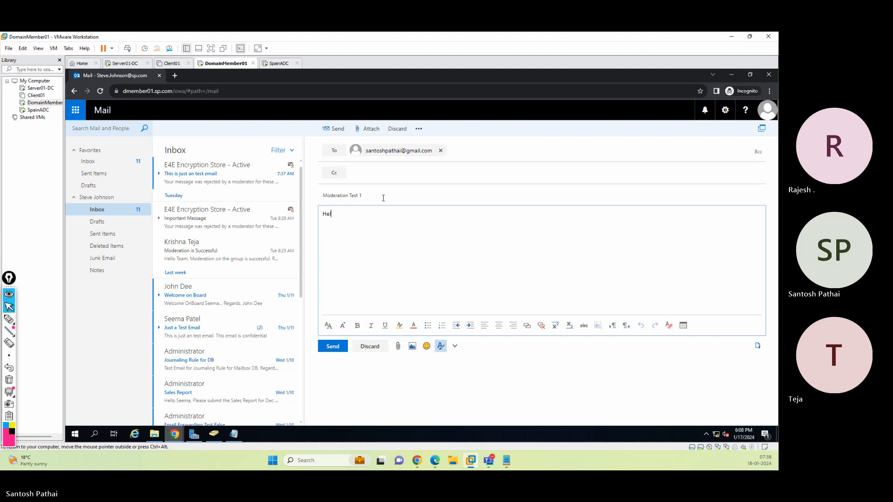
text(lo Team,)
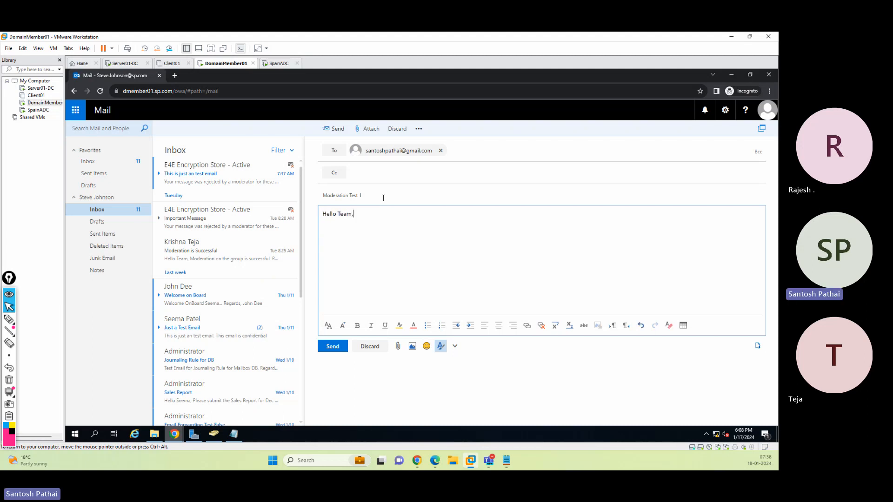
key(Return)
key(Return)
text(This is moderation Test 1)
key(Return)
text(Regards)
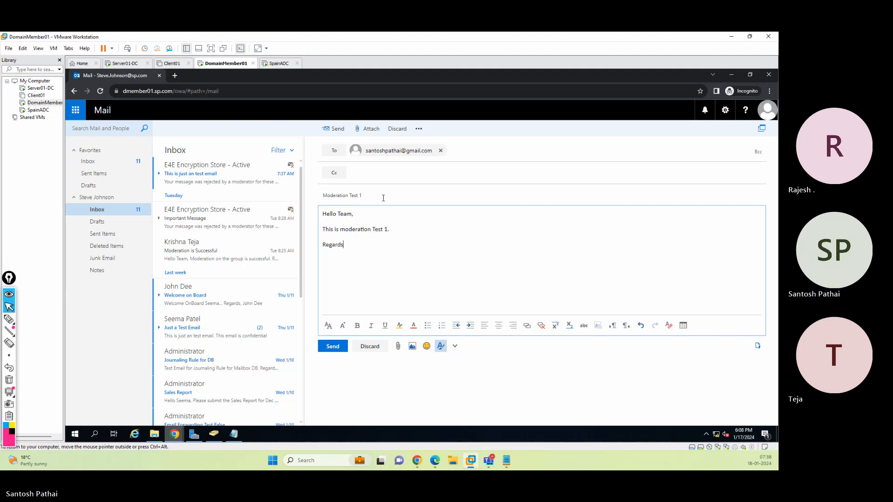
text(,)
key(Return)
text(Steve)
Copy the whole message body and send the message
key(ctrl+a)
key(ctrl+c)
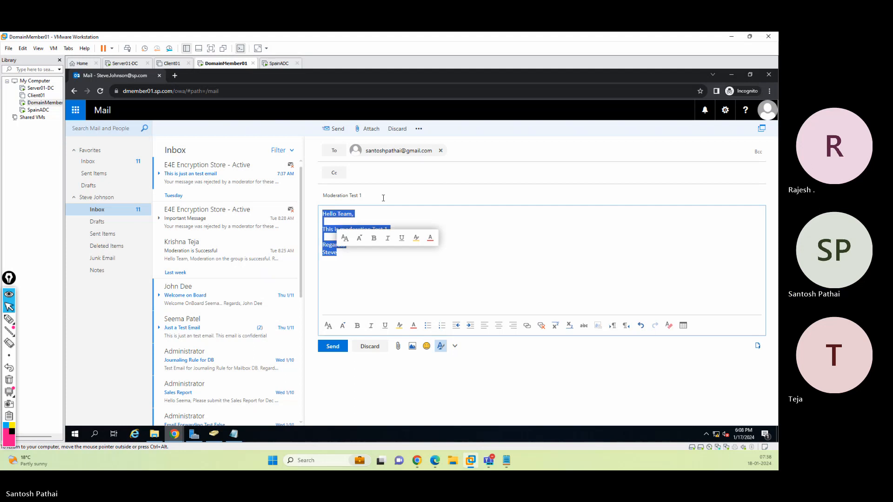
click(333, 346)
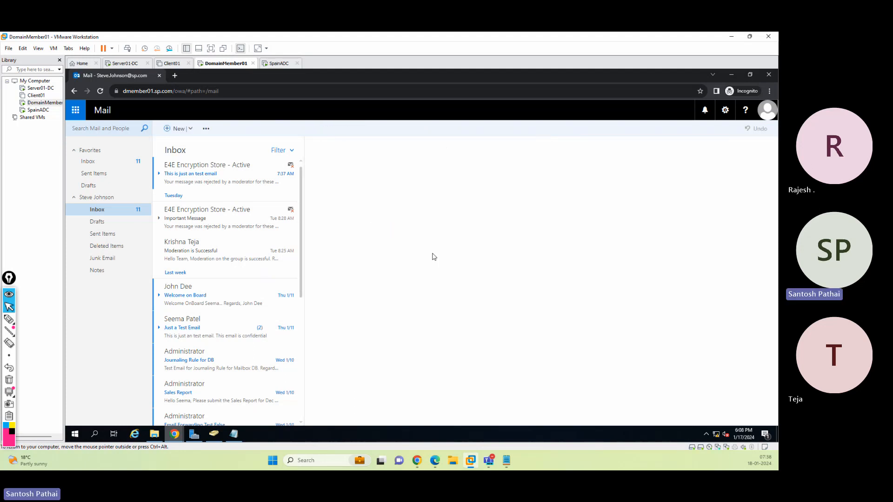
Start a new message to the internal contact with the subject 'Moderation Test 2'
click(178, 129)
text(sonali)
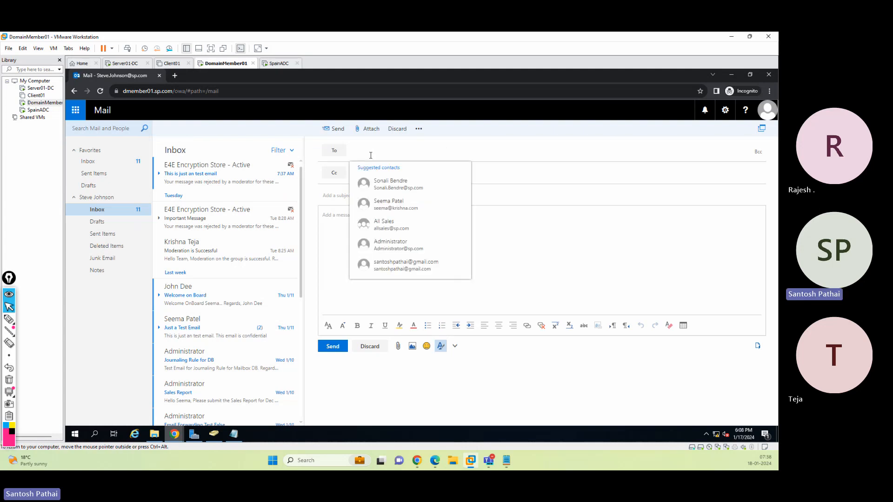
click(371, 160)
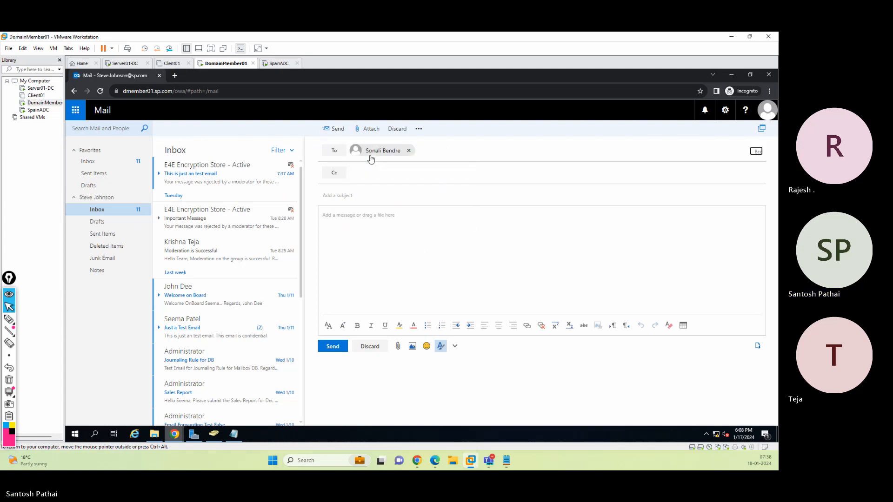
key(Tab)
text(Moderation Test 2)
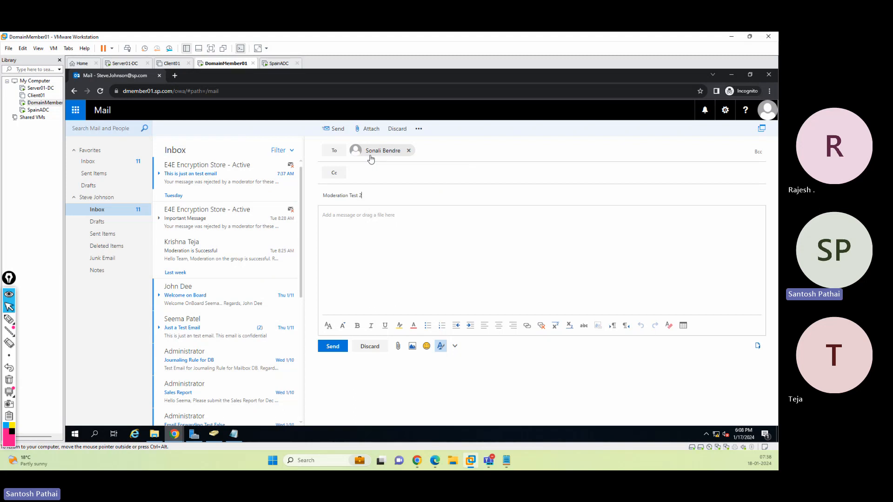
Paste the copied body, change it to 'This is moderation Test 2.', greet the recipient by name, and send
key(Tab)
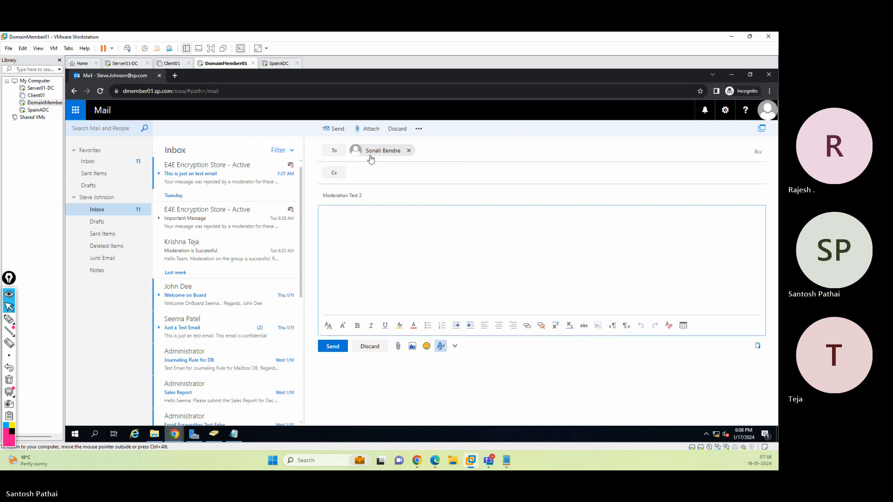
key(ctrl+v)
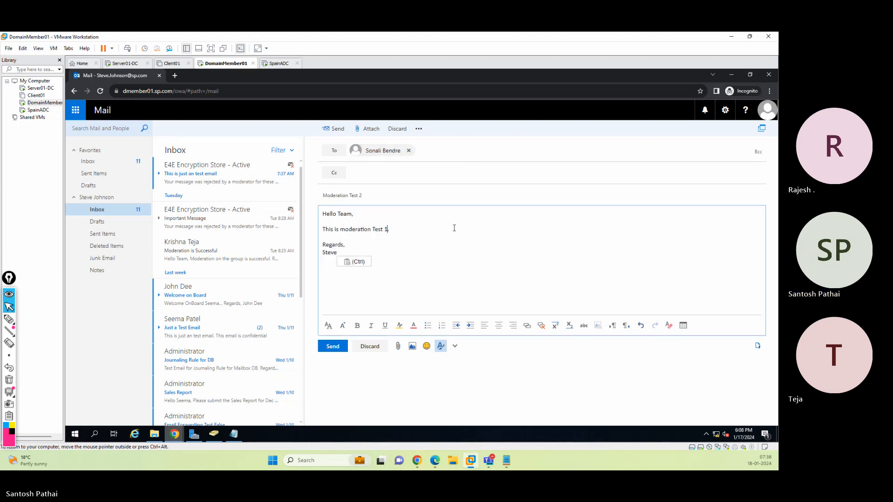
key(BackSpace)
text(2.)
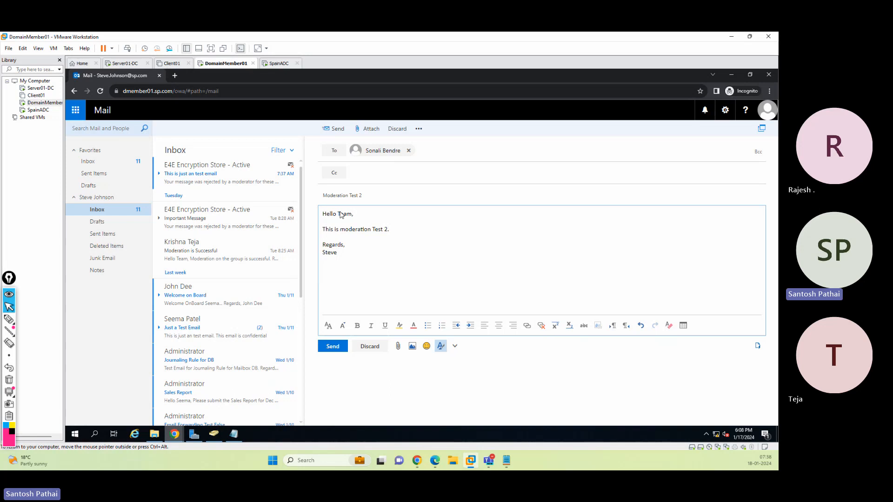
double_click(340, 215)
text(Sonali)
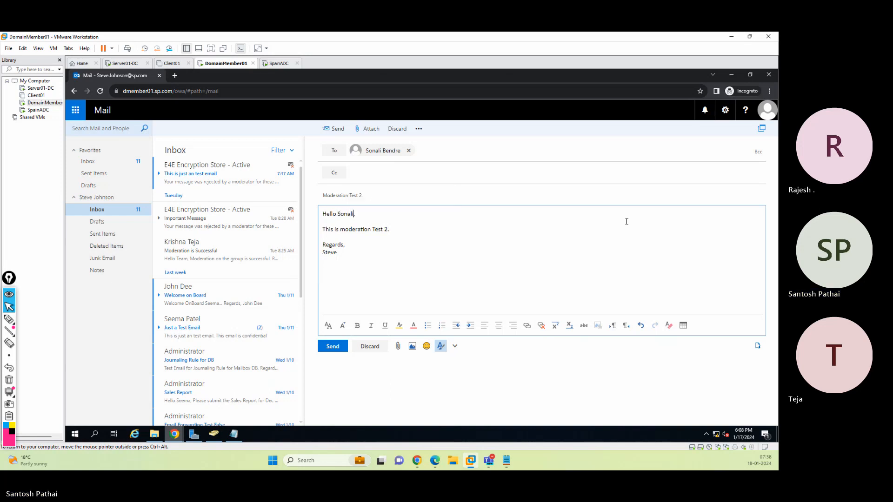
click(333, 347)
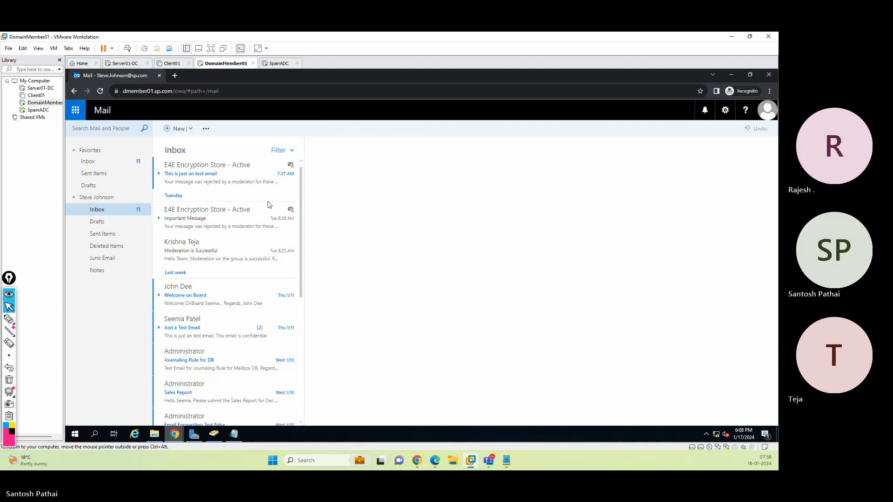
Start a new message addressed to an external cloudsparkle.in address
click(169, 128)
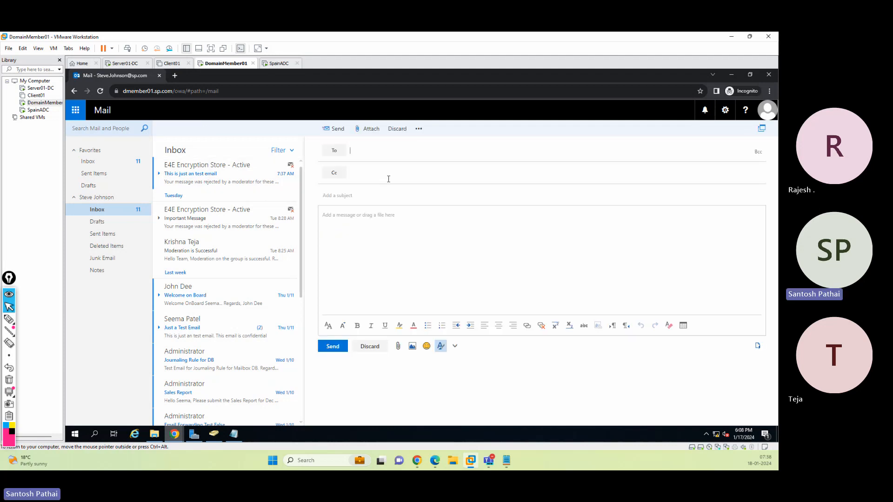
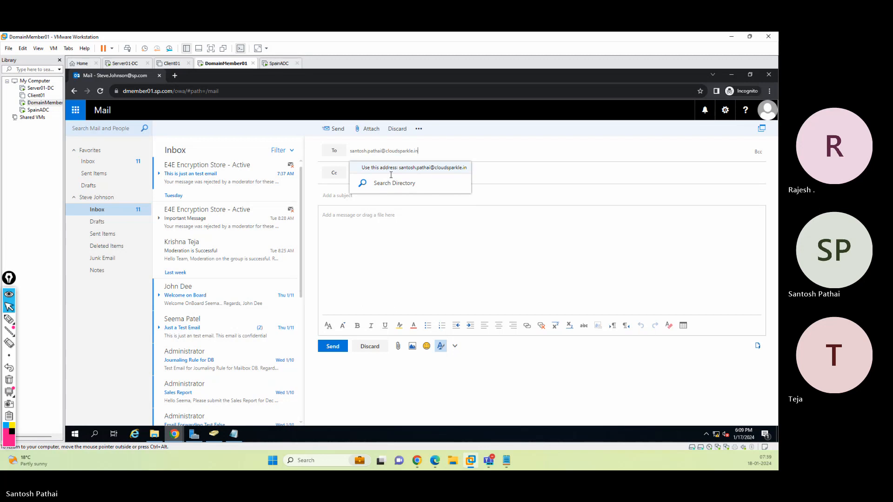
key(Return)
click(370, 224)
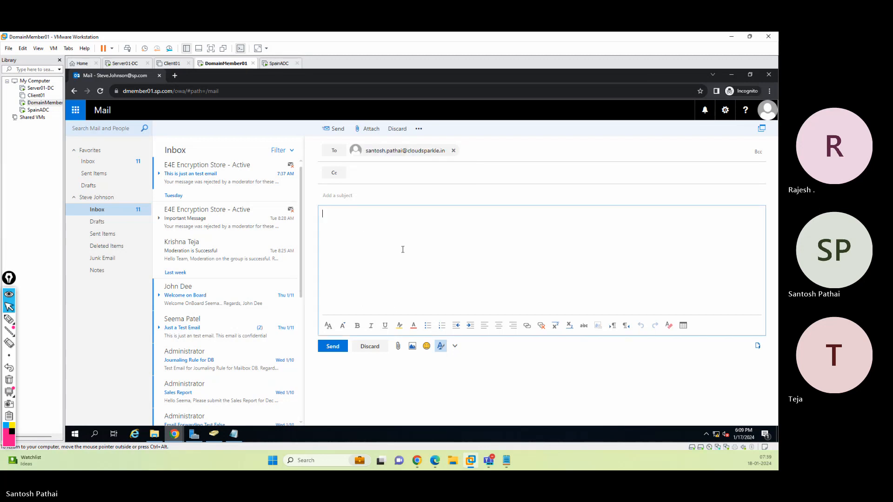
Paste the copied body, changing the line to 'This is moderation Test 3.' and the greeting to 'Hello SP,'
key(ctrl+v)
click(389, 230)
key(BackSpace)
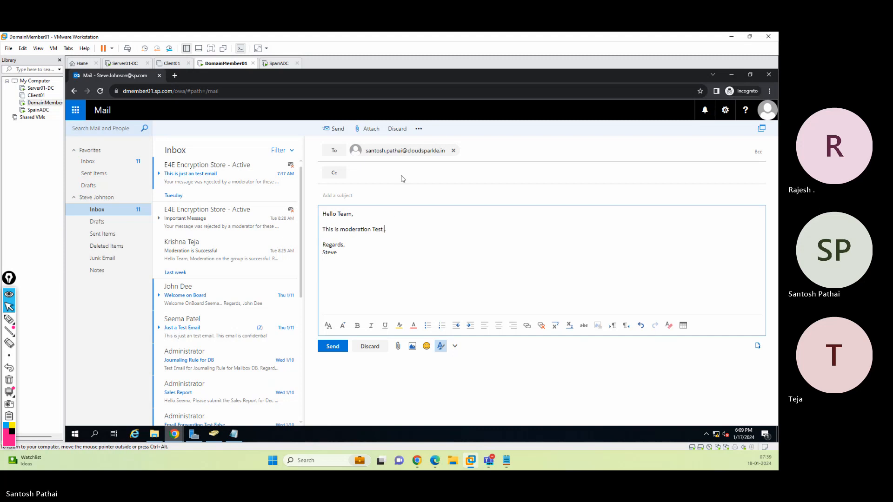
double_click(343, 214)
text(SP)
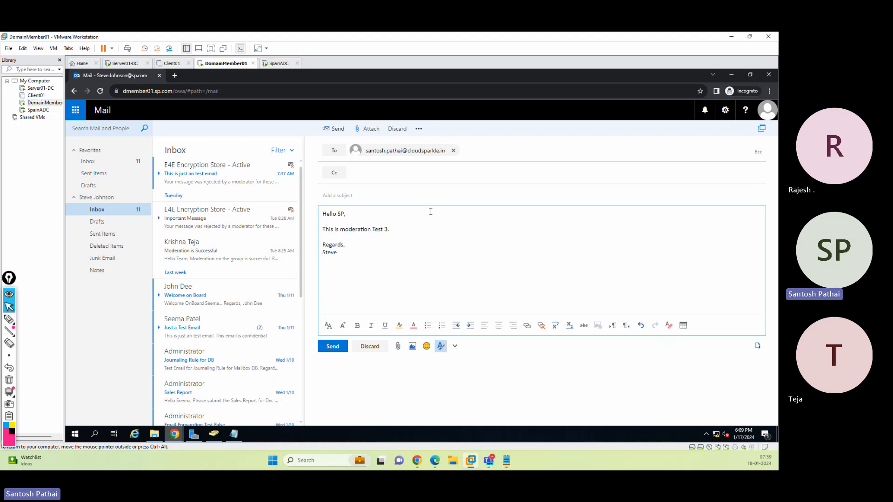
Set the subject to 'Moderation Test 3' and send the message
click(396, 197)
text(Moderati)
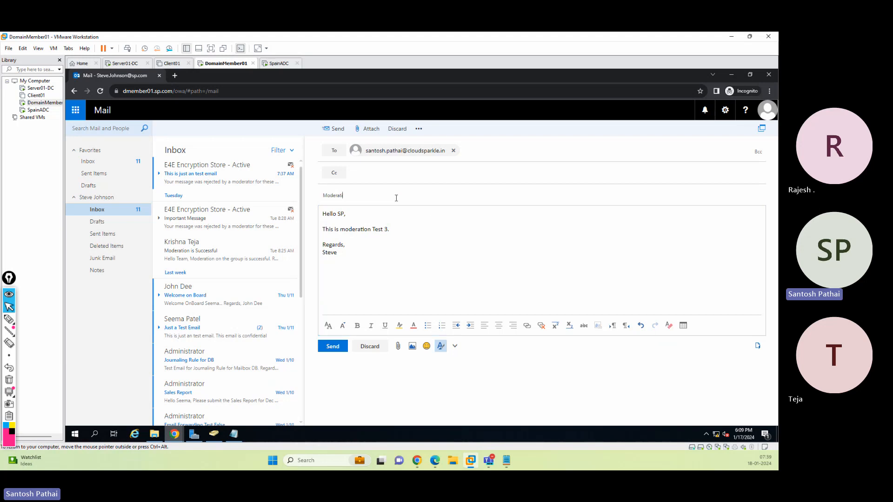
text(on Test 3)
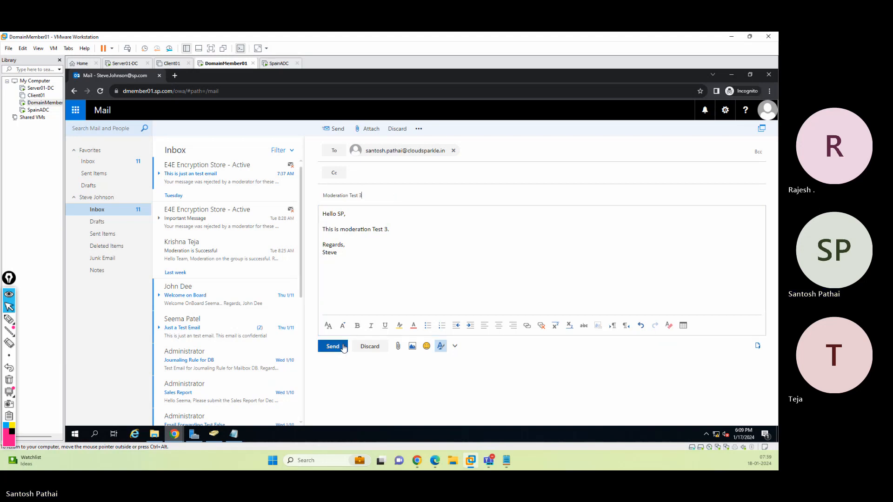
click(344, 347)
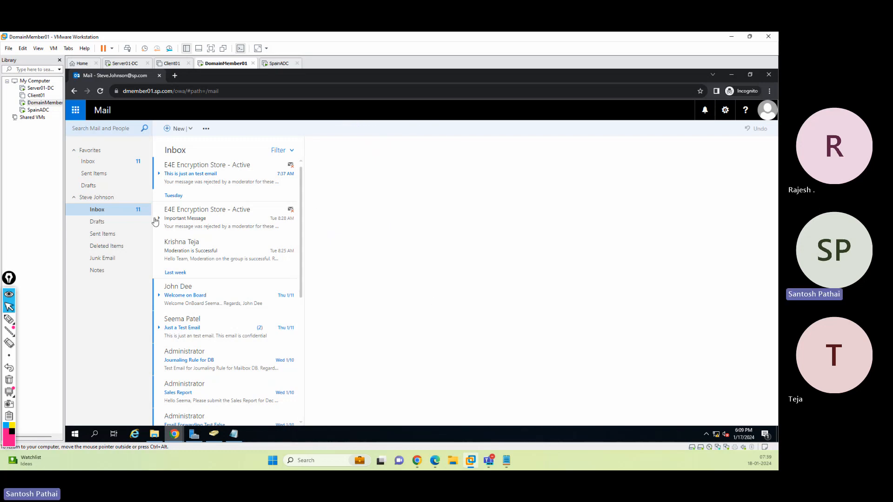
Open Sent Items and review the three Moderation Test messages
click(108, 238)
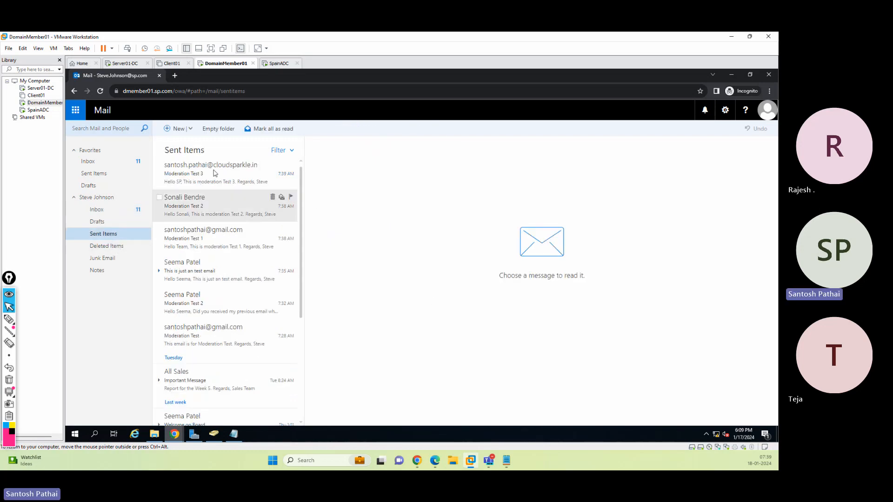
click(203, 232)
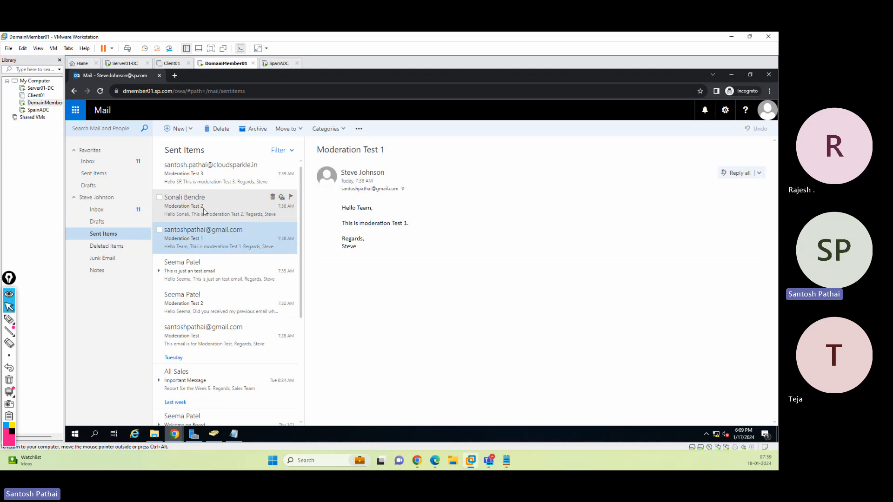
click(204, 212)
click(205, 177)
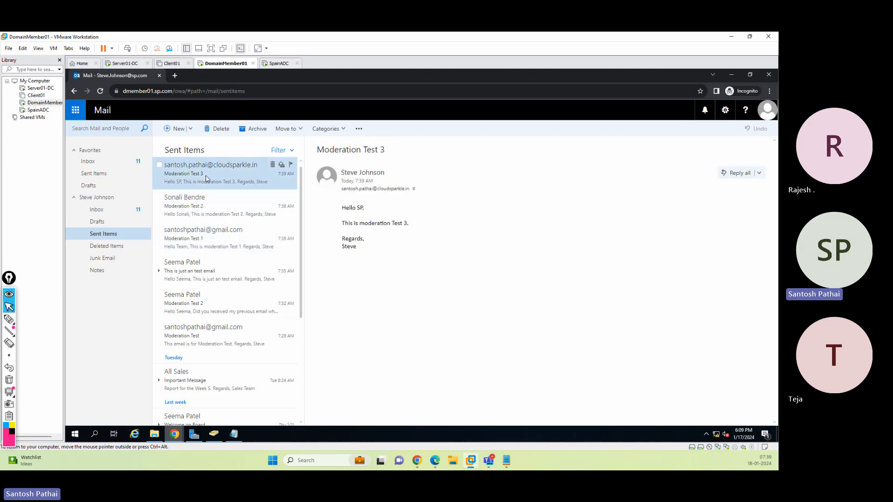
Sign out and sign in to Outlook Web App as the moderator's account, entering its account password
click(768, 111)
click(705, 193)
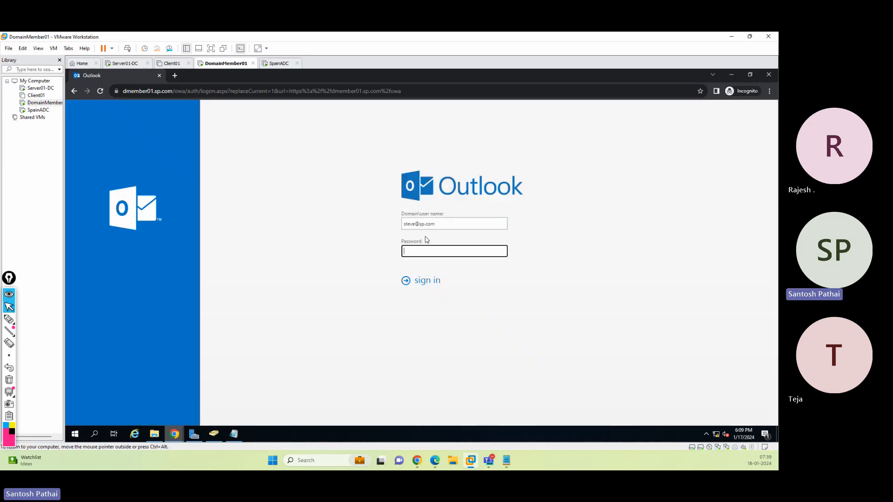
double_click(415, 225)
text(seema)
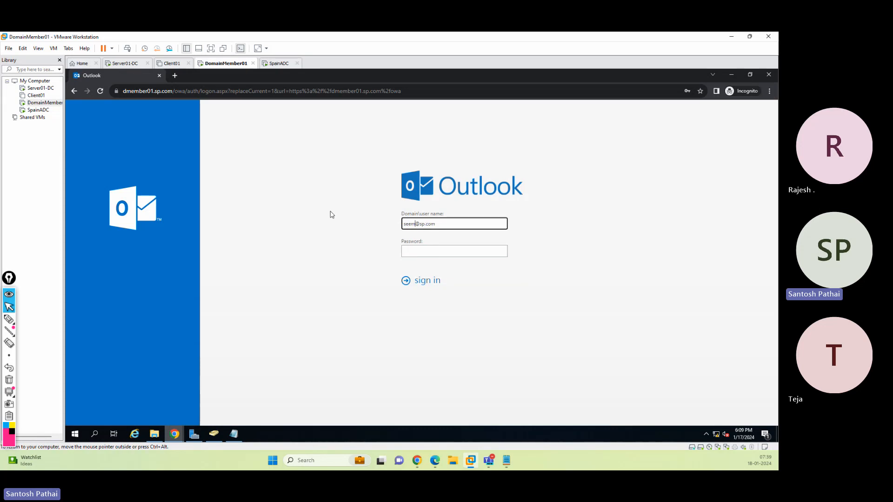
key(Tab)
text(•••••••)
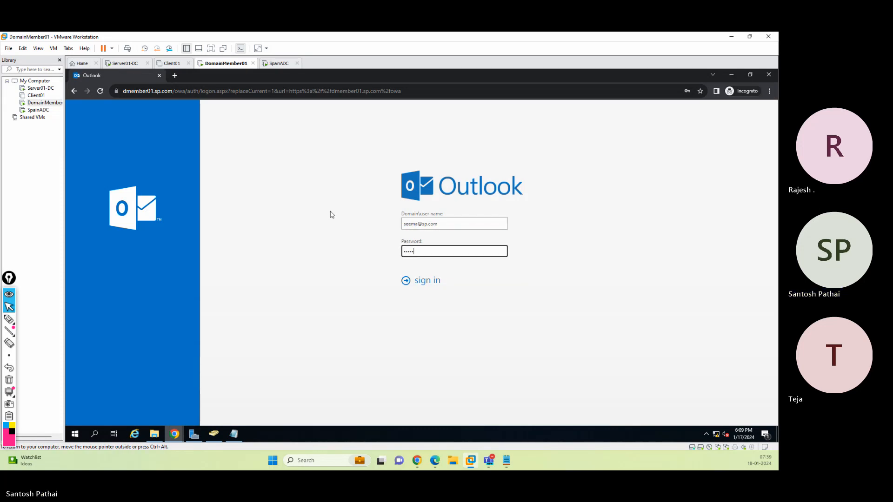
key(Return)
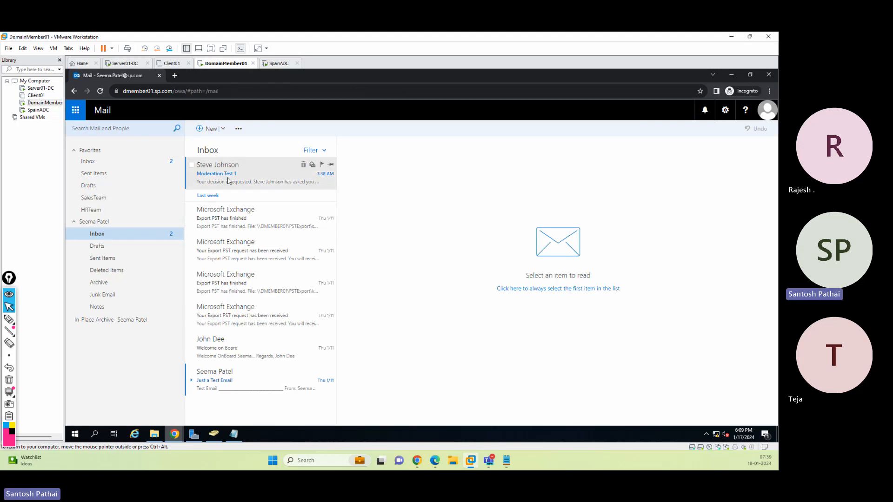
Open the Moderation Test 1 approval request and view the attached original message
click(300, 185)
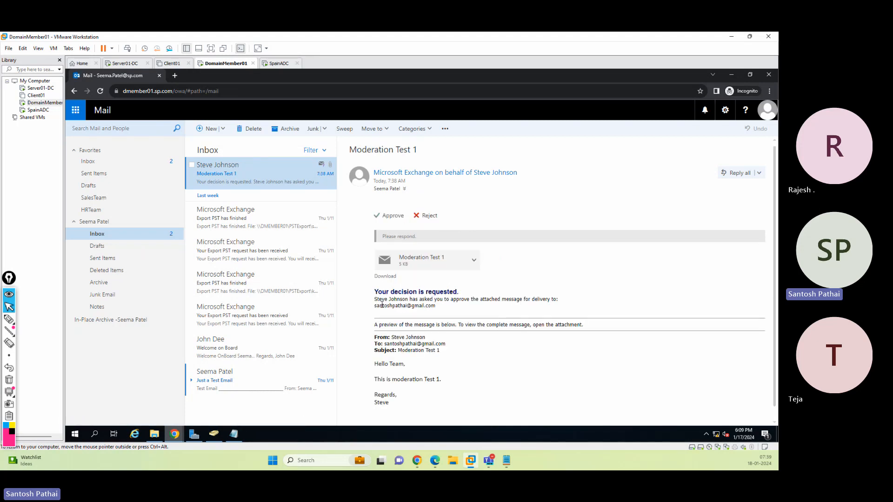
drag(382, 305, 427, 306)
click(436, 263)
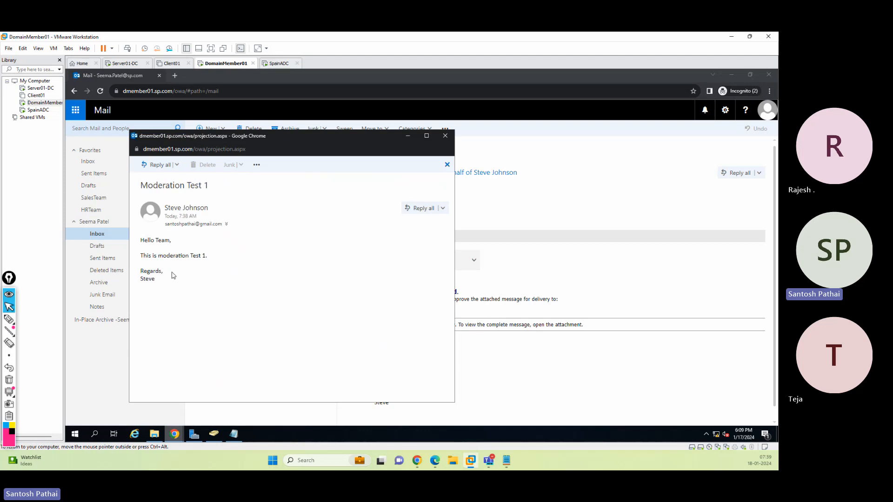
click(445, 137)
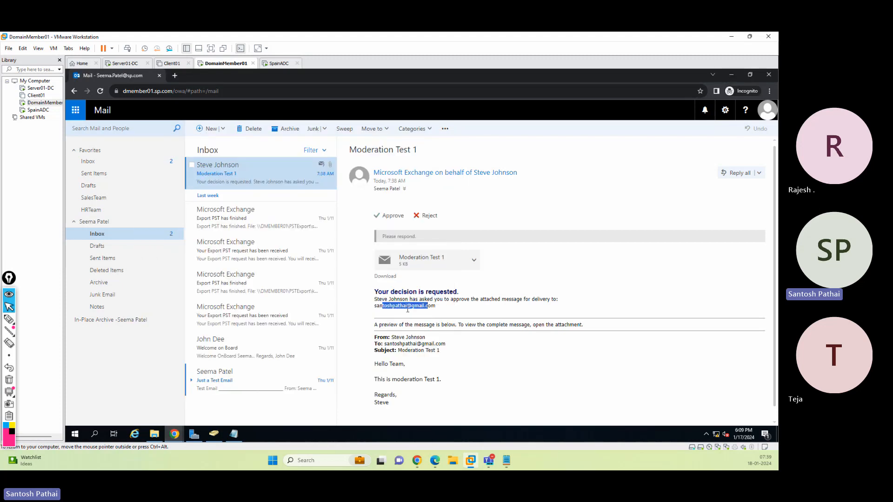
Approve the Moderation Test 1 message from the approval request
click(424, 217)
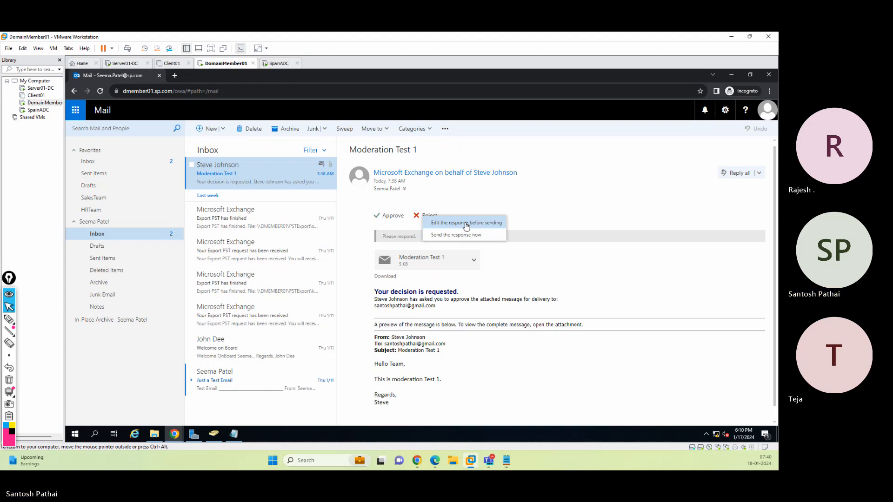
click(531, 207)
click(393, 216)
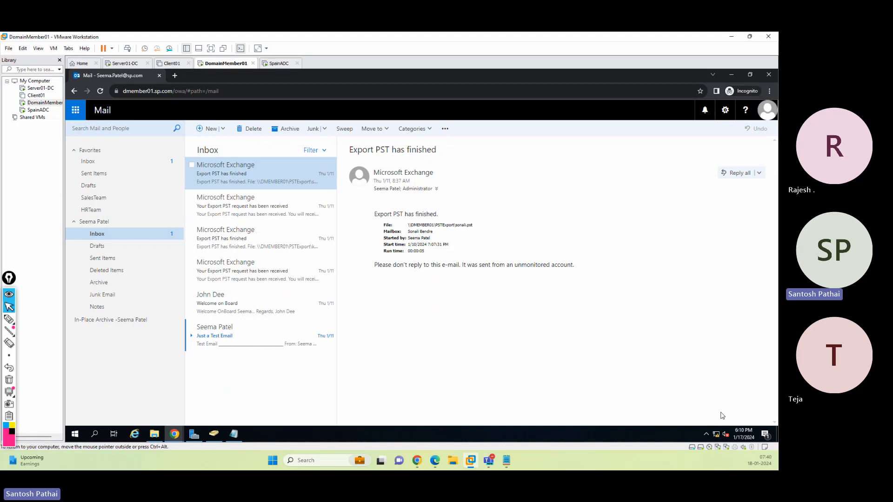
Sign out of the moderator's mailbox
click(767, 111)
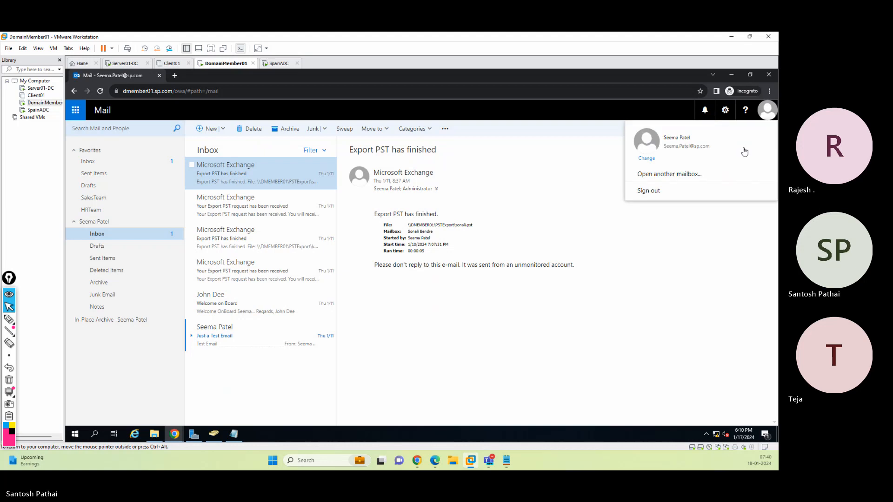
click(704, 199)
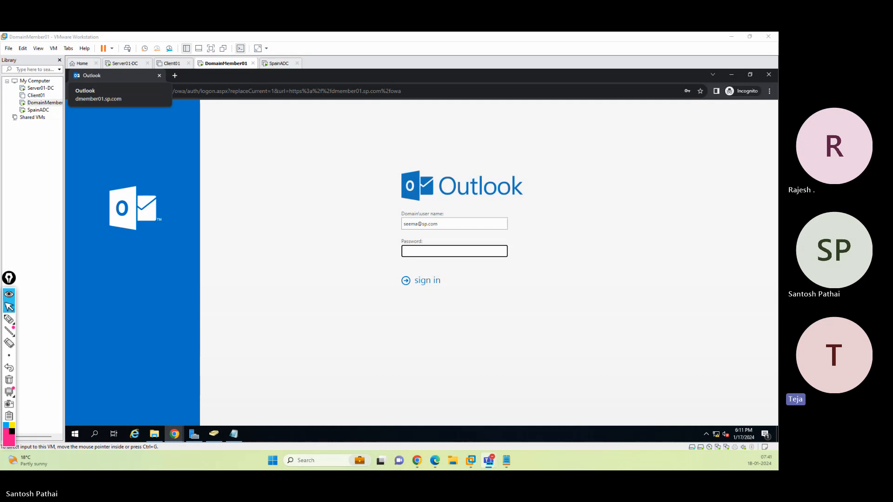
click(326, 259)
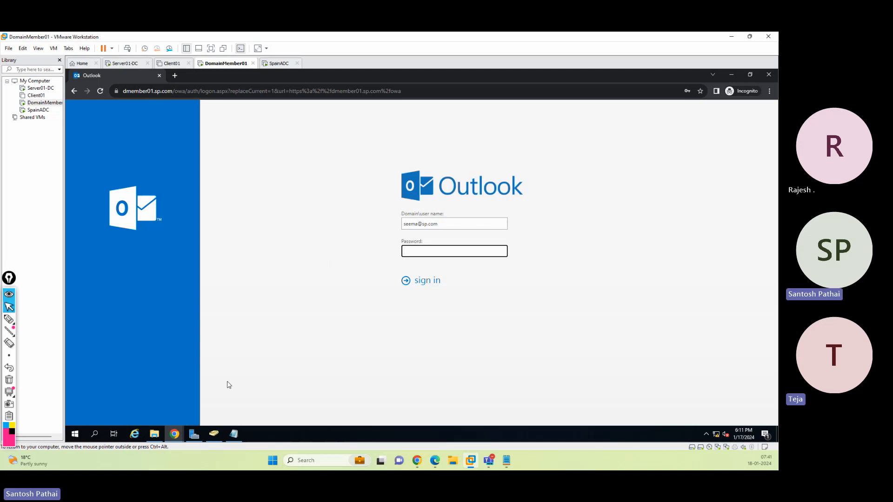
Switch to the Exchange admin center and browse the available mail flow rule templates
mouse_move(176, 435)
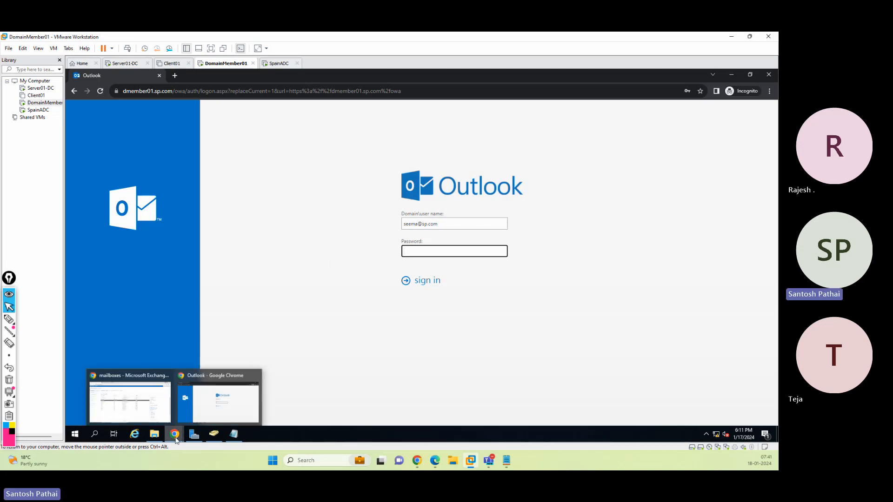
click(156, 405)
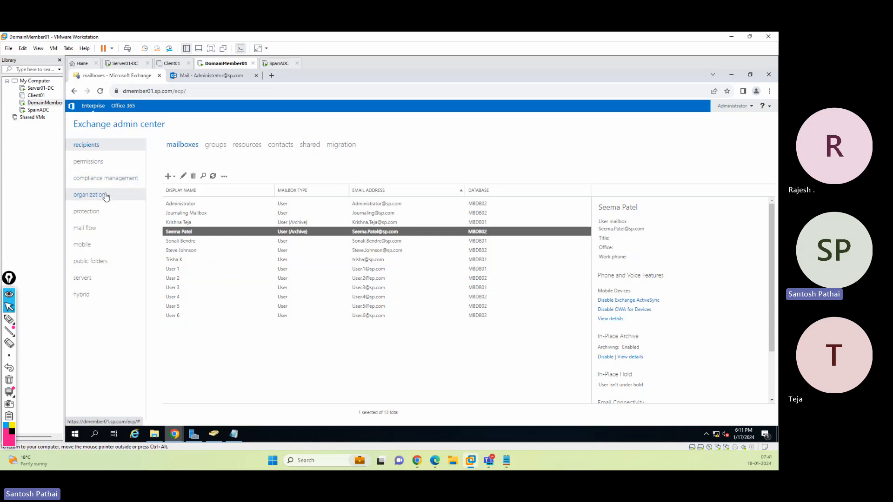
click(103, 229)
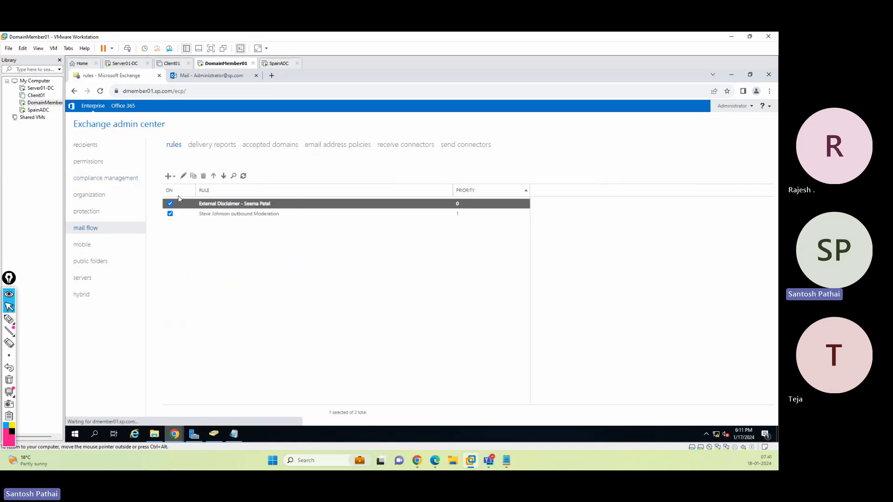
click(174, 176)
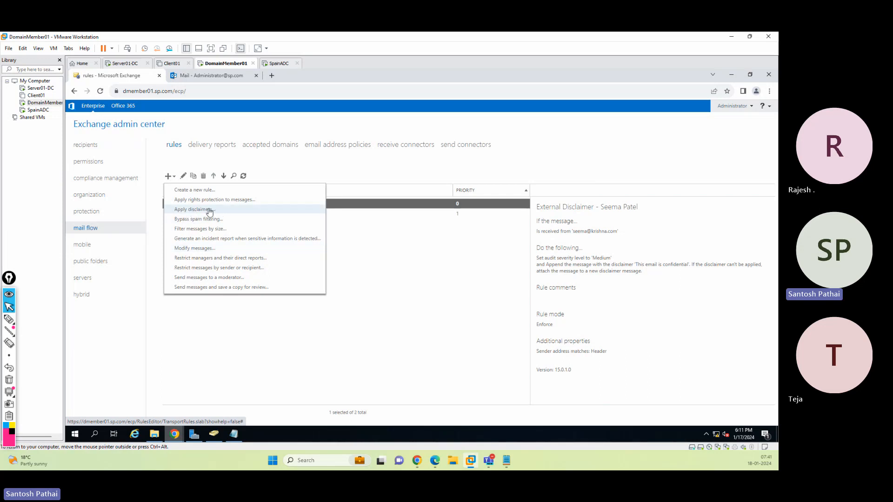
click(413, 273)
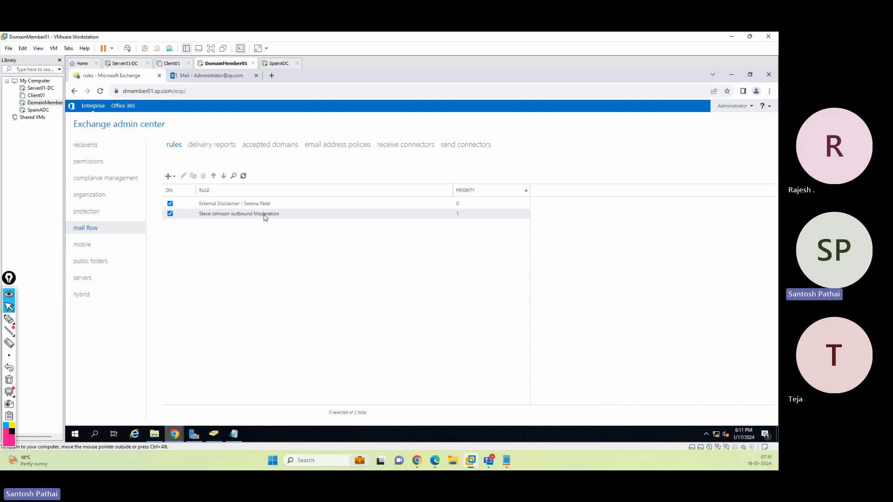
click(174, 178)
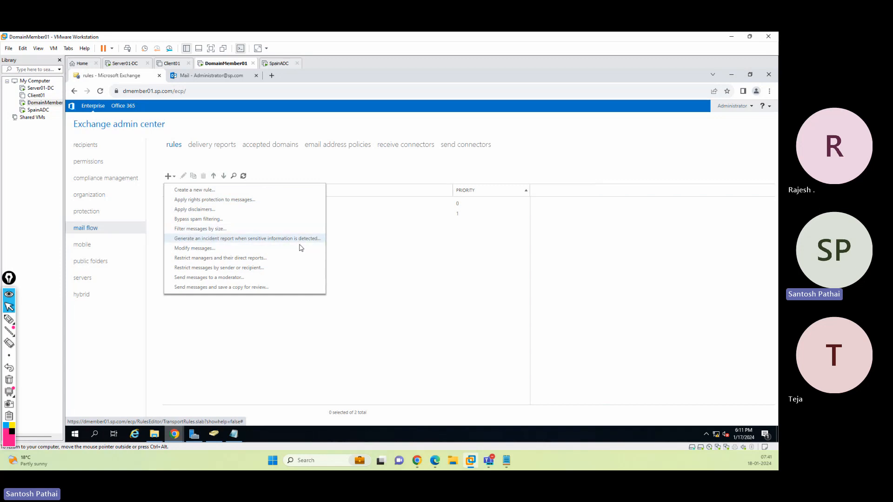
click(373, 244)
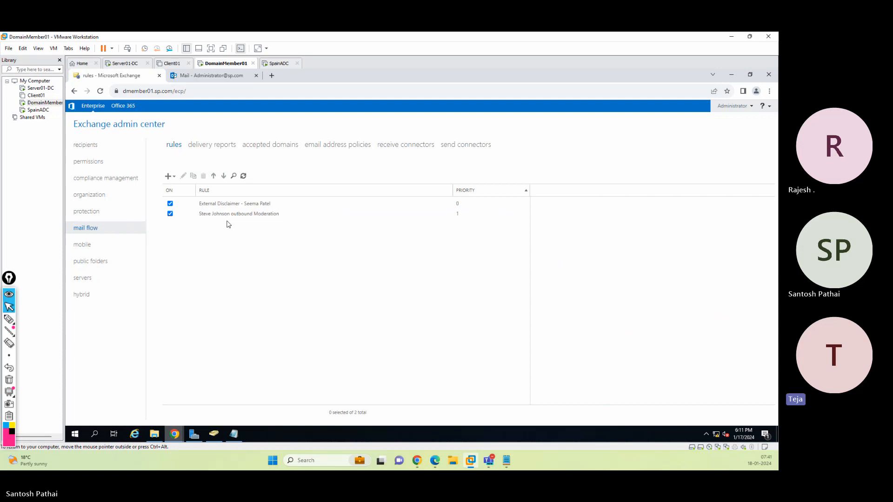
Open the moderator's mailbox properties, review its mailbox delegation permissions, and cancel
click(93, 146)
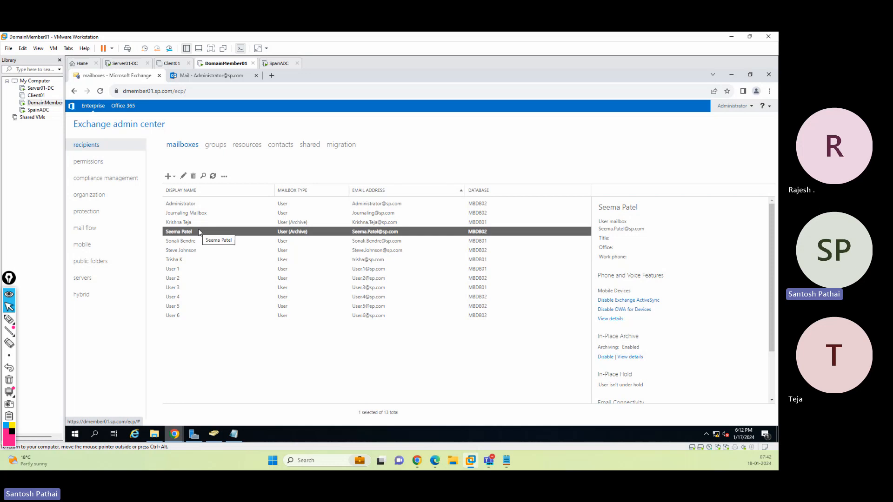
click(183, 175)
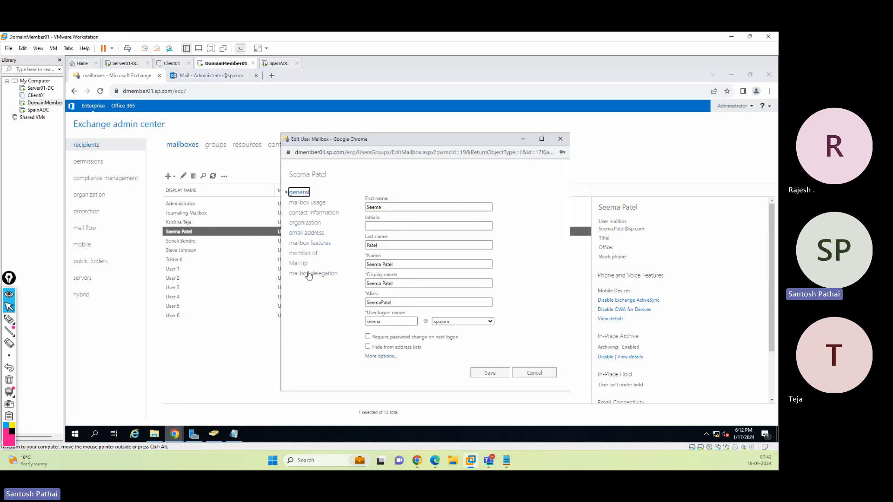
click(309, 274)
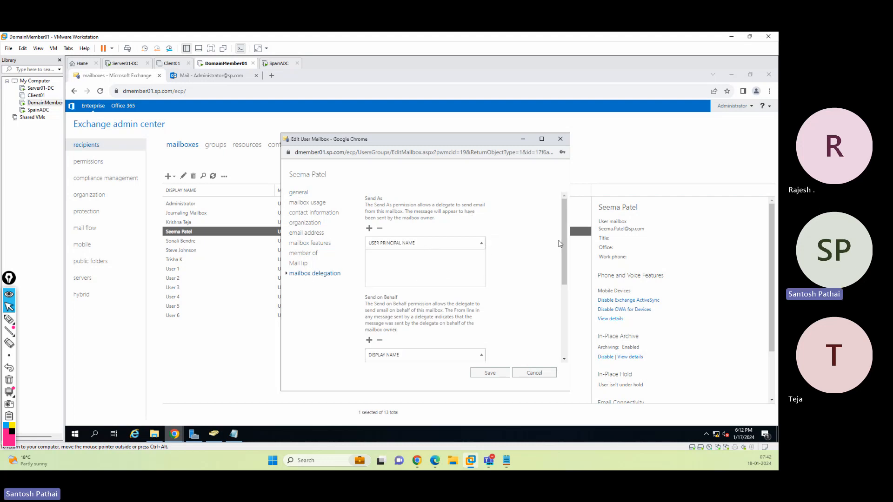
scroll(566, 239, down, 3)
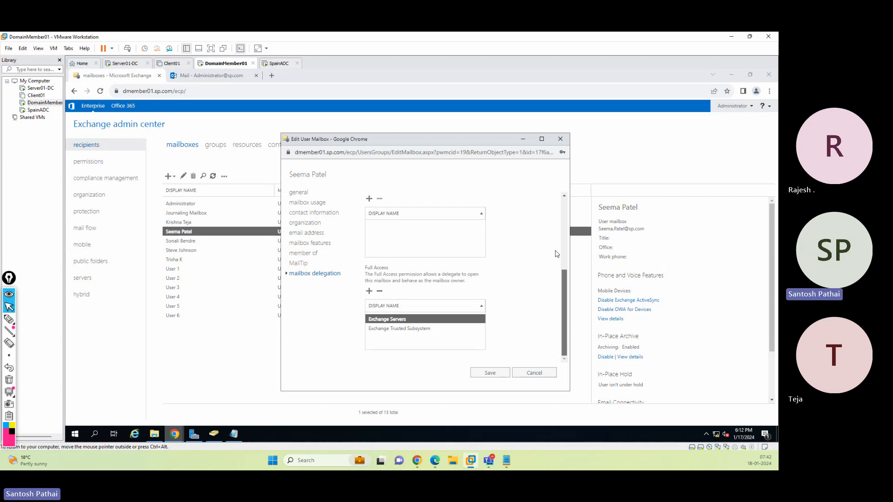
scroll(557, 206, up, 3)
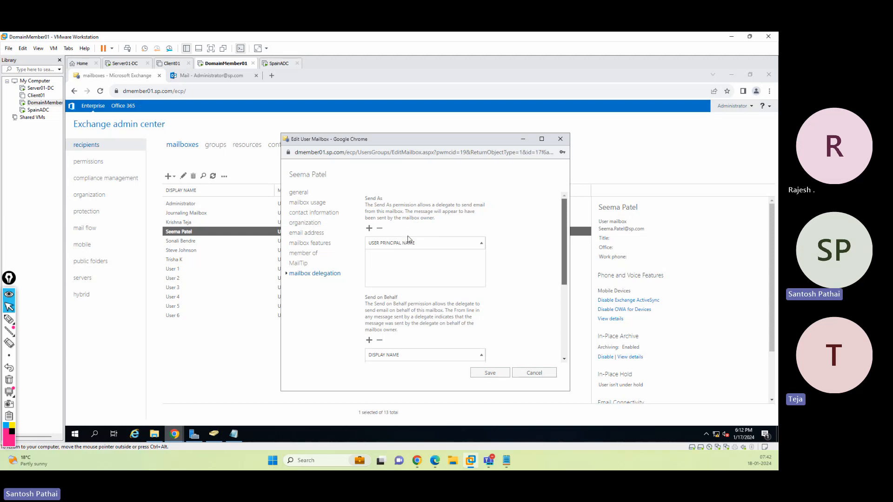
click(531, 373)
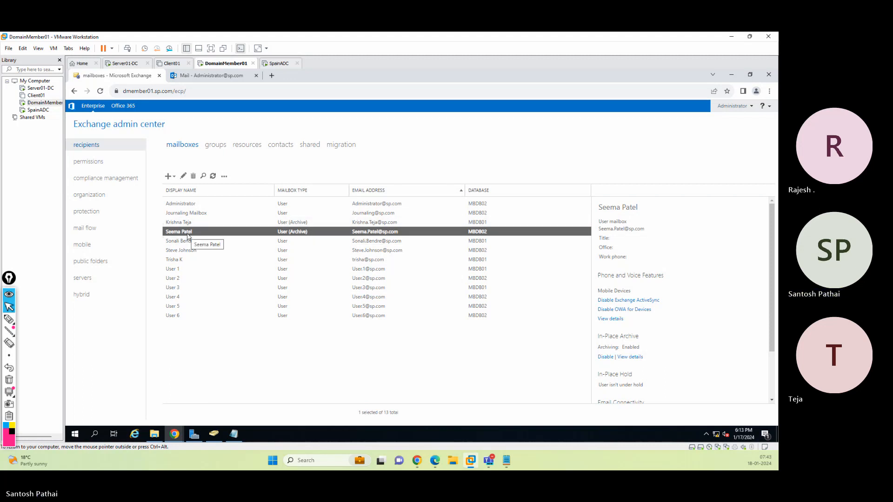
Reopen the moderator's mailbox delegation settings in a maximized window
click(183, 176)
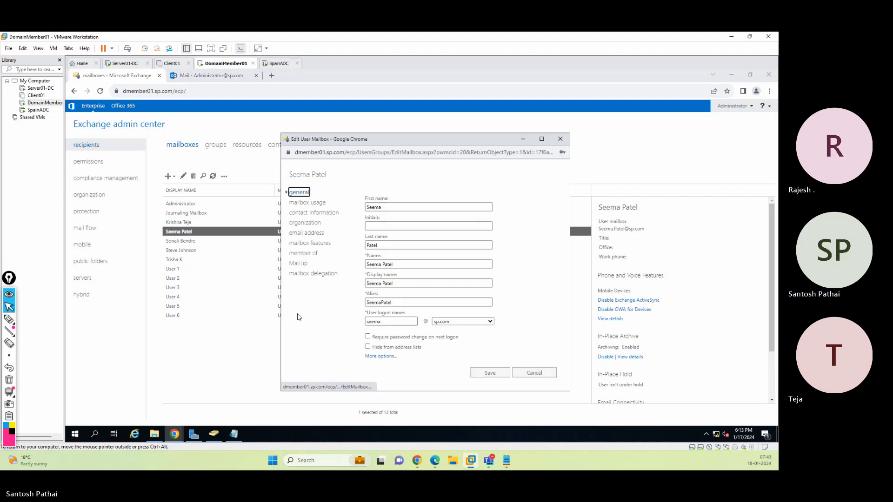
click(313, 273)
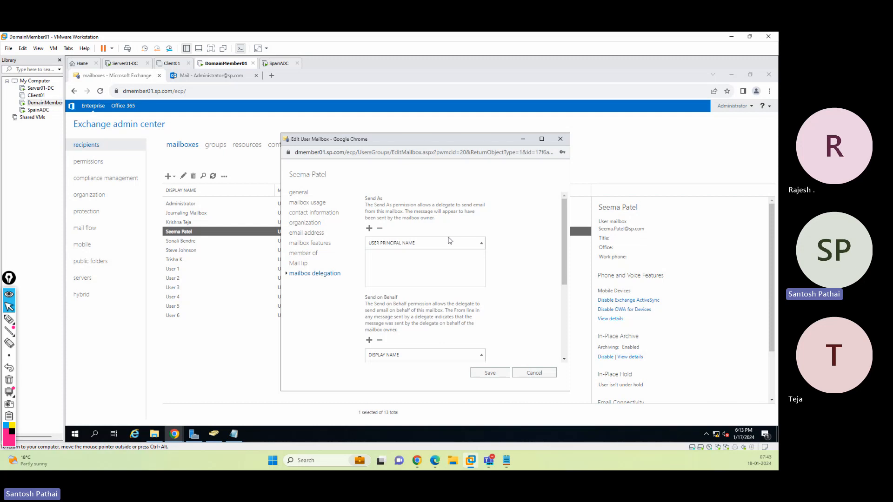
click(542, 139)
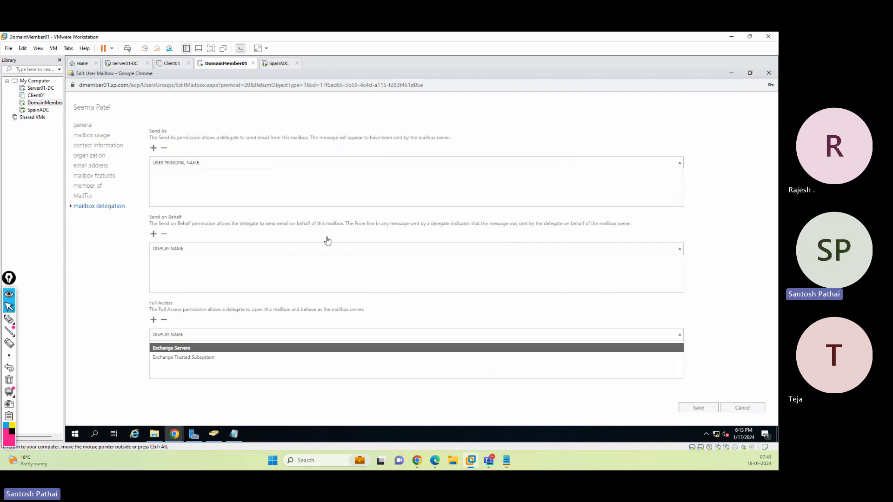
click(9, 319)
mouse_move(174, 119)
mouse_down()
mouse_move(134, 131)
mouse_move(163, 119)
mouse_up()
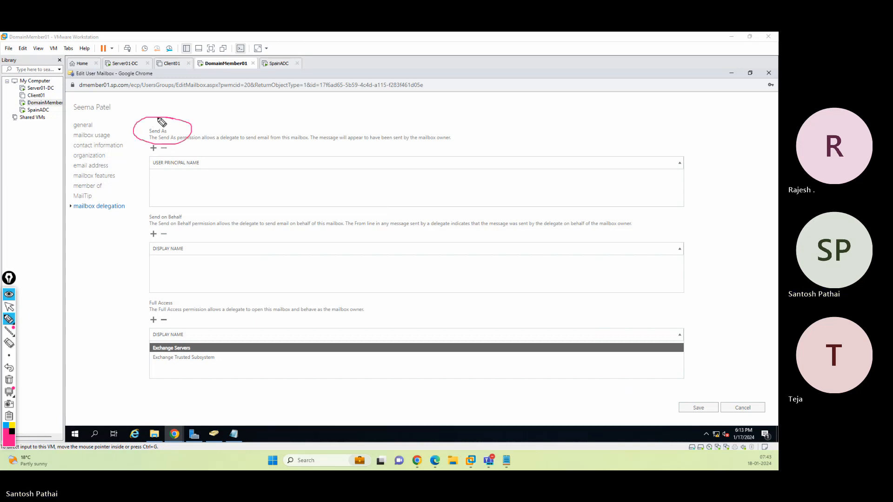
mouse_move(167, 200)
mouse_down()
mouse_move(170, 235)
mouse_move(195, 205)
mouse_up()
mouse_move(161, 285)
mouse_down()
mouse_move(147, 291)
mouse_move(214, 312)
mouse_move(159, 289)
mouse_up()
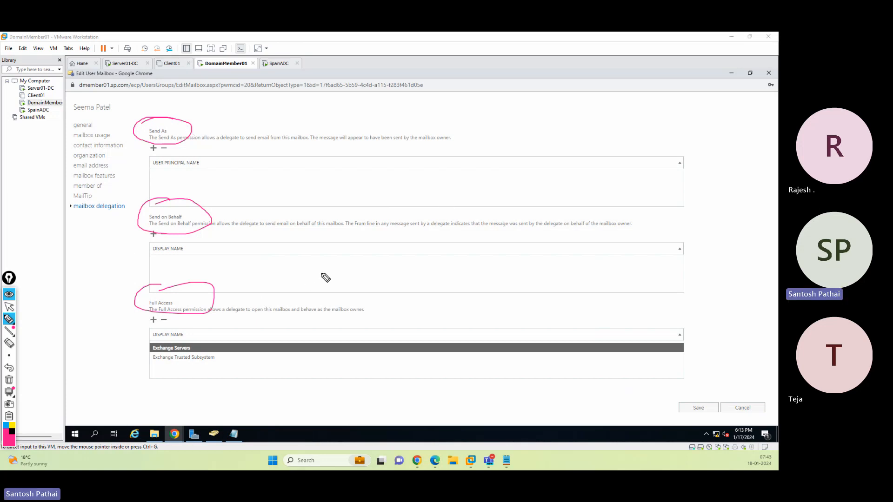
mouse_move(335, 266)
mouse_down()
mouse_move(236, 291)
mouse_move(246, 299)
mouse_up()
mouse_move(105, 97)
mouse_down()
mouse_move(84, 99)
mouse_move(95, 117)
mouse_move(120, 110)
mouse_move(114, 101)
mouse_up()
mouse_move(129, 111)
mouse_down()
mouse_move(359, 114)
mouse_move(342, 125)
mouse_up()
mouse_move(380, 102)
mouse_down()
mouse_move(382, 139)
mouse_move(421, 128)
mouse_move(431, 114)
mouse_move(419, 113)
mouse_move(438, 130)
mouse_up()
drag(462, 134, 489, 126)
mouse_move(380, 147)
mouse_down()
mouse_move(343, 261)
mouse_move(331, 267)
mouse_up()
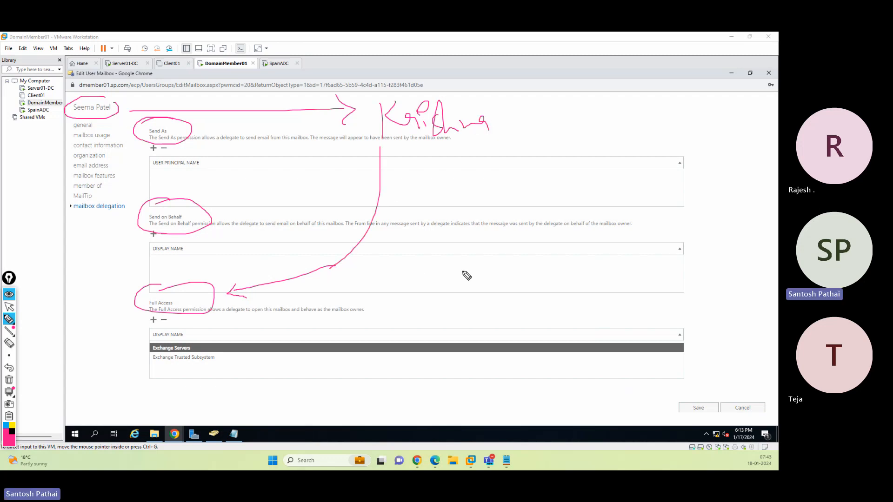
drag(88, 341, 134, 341)
drag(125, 333, 126, 355)
drag(309, 292, 332, 358)
mouse_move(471, 289)
mouse_down()
mouse_move(446, 310)
mouse_move(443, 326)
mouse_up()
mouse_move(475, 321)
mouse_down()
mouse_move(524, 315)
mouse_move(548, 293)
mouse_move(585, 292)
mouse_move(568, 266)
mouse_up()
drag(591, 283, 656, 308)
mouse_move(673, 269)
mouse_down()
mouse_move(657, 298)
mouse_move(685, 292)
mouse_up()
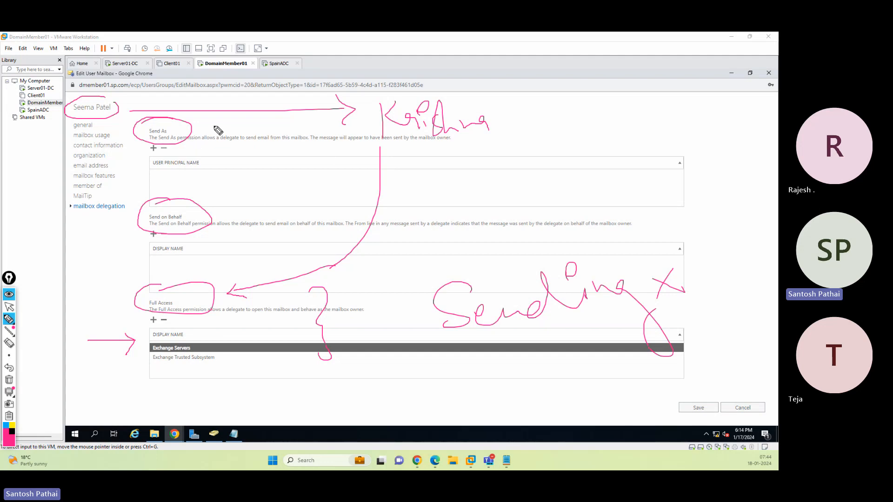
drag(267, 121, 173, 136)
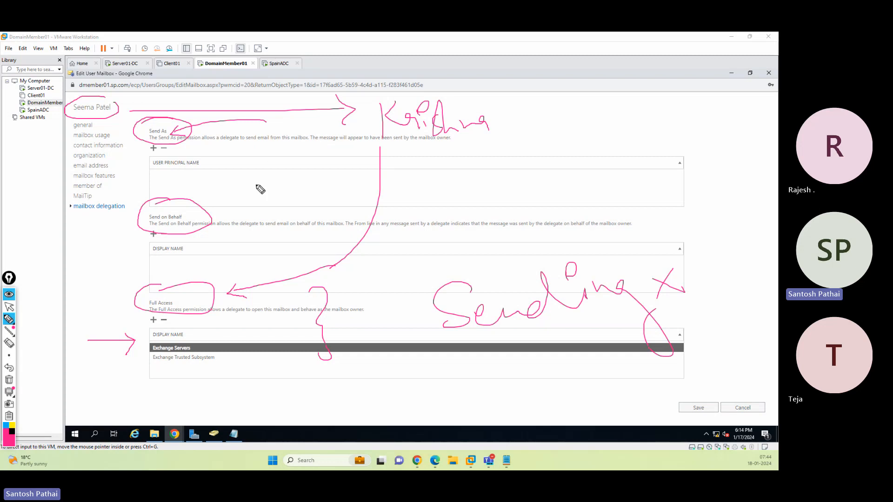
drag(324, 217, 213, 215)
mouse_move(564, 180)
mouse_down()
mouse_move(528, 176)
mouse_move(535, 206)
mouse_move(646, 196)
mouse_move(642, 167)
mouse_up()
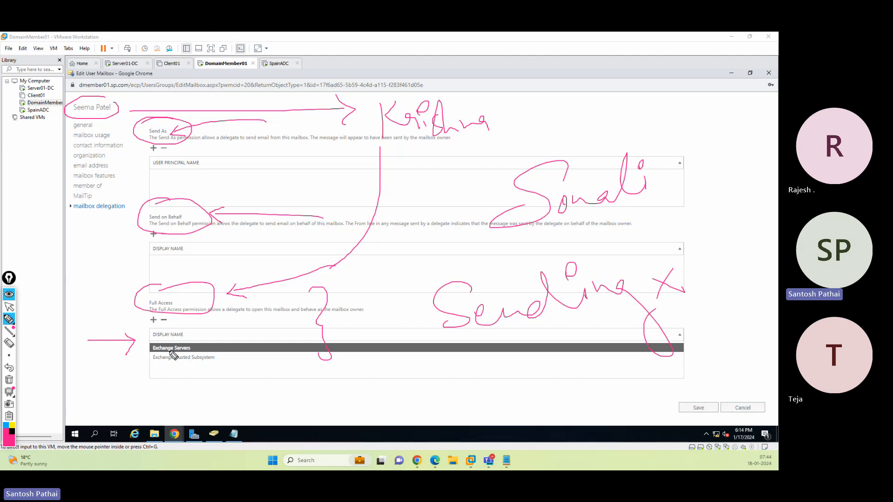
click(9, 380)
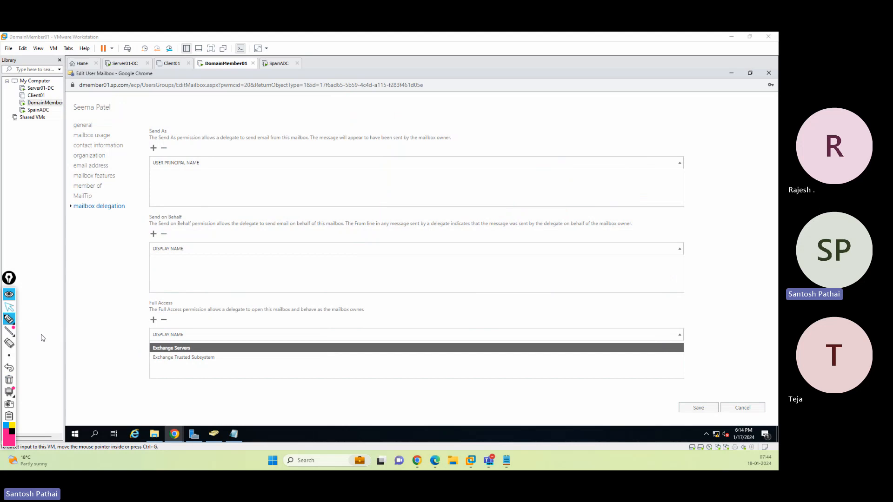
Grant the delegate user Full Access permission on the moderator's mailbox and save the change
click(9, 307)
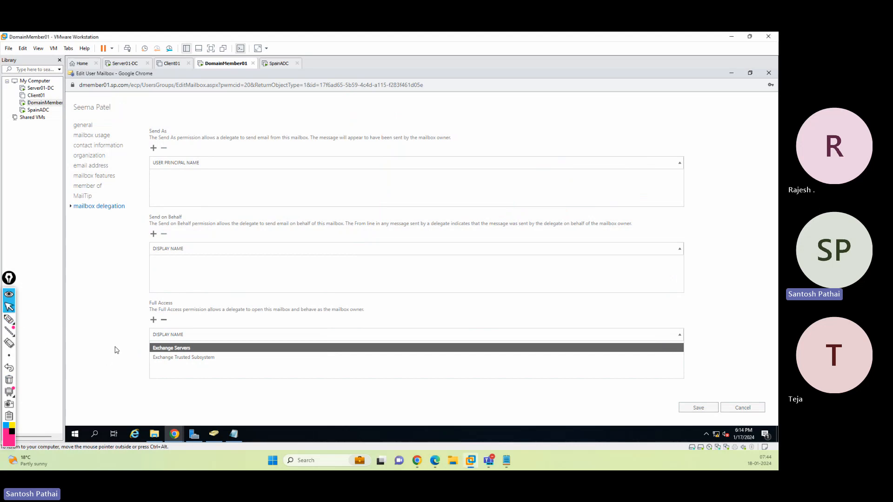
click(153, 320)
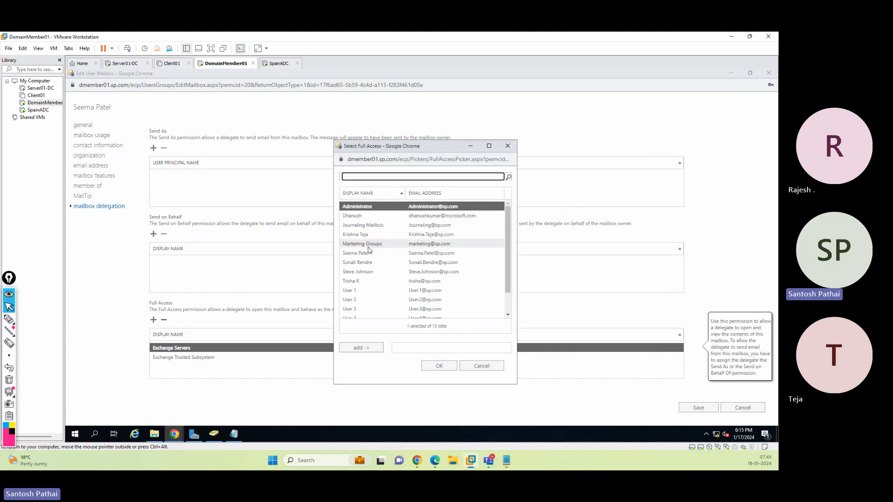
click(365, 235)
click(360, 348)
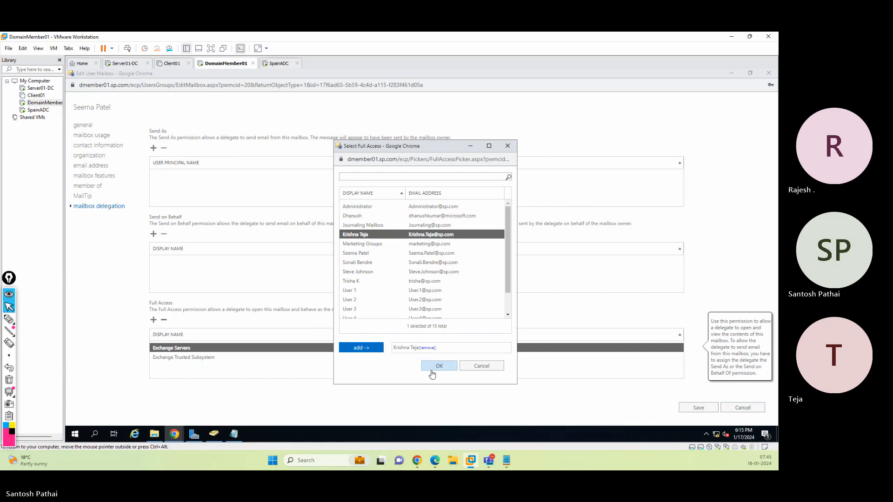
click(436, 366)
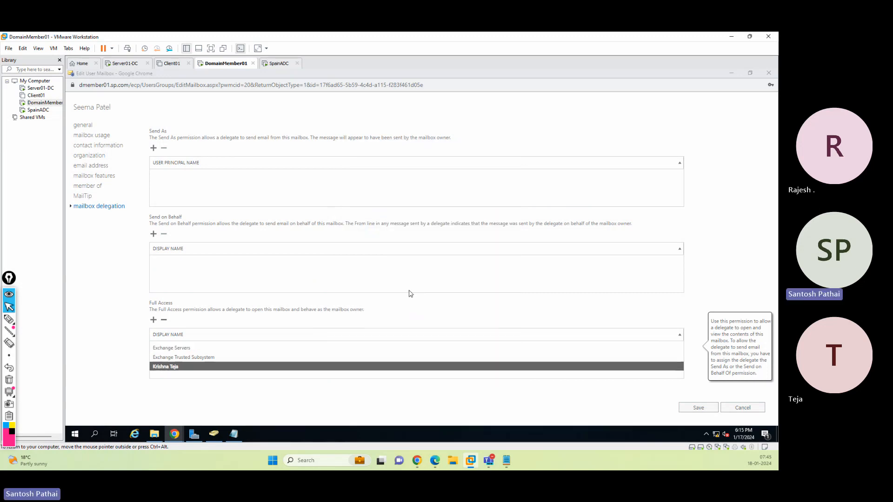
click(696, 408)
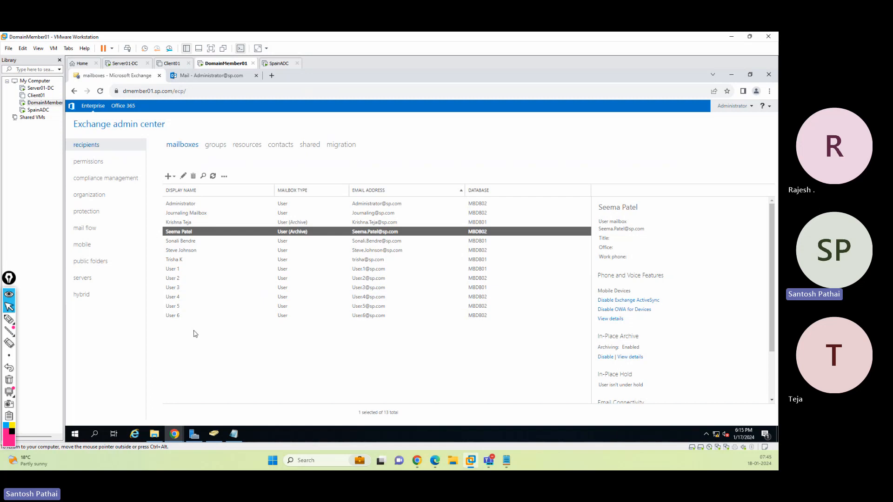
Switch to the Outlook sign-in window and sign in as the delegate with the account password
mouse_move(175, 434)
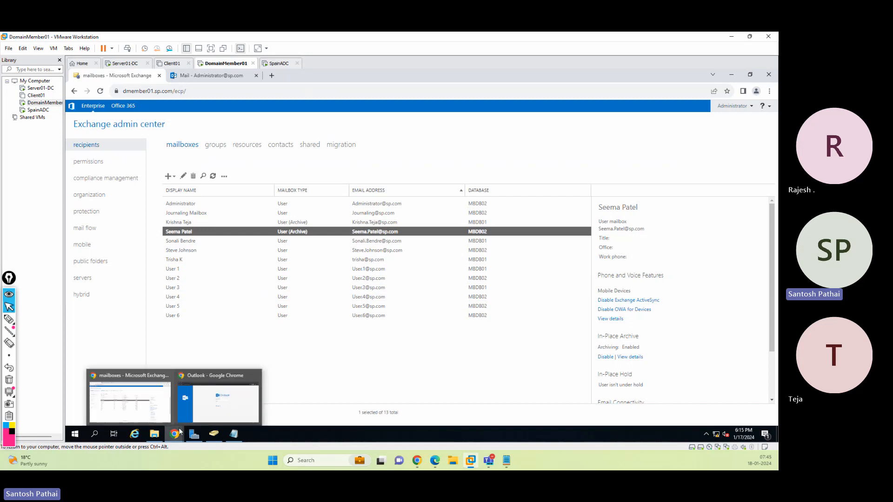
click(218, 396)
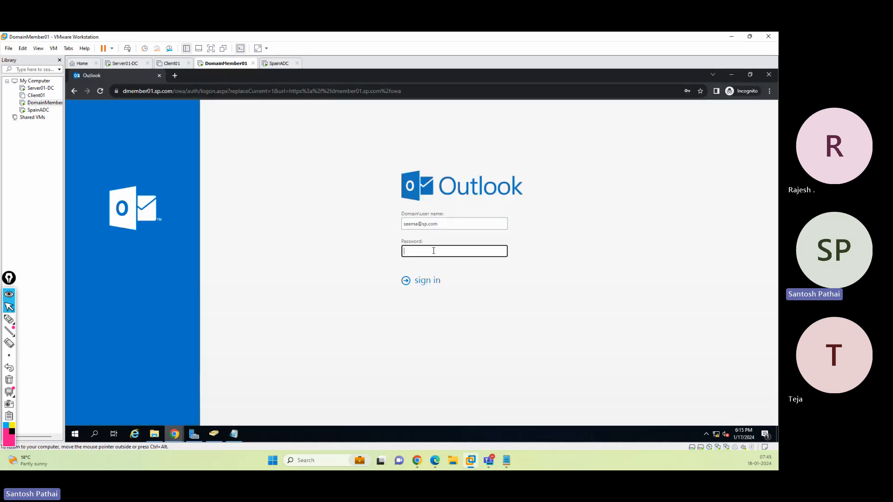
double_click(416, 224)
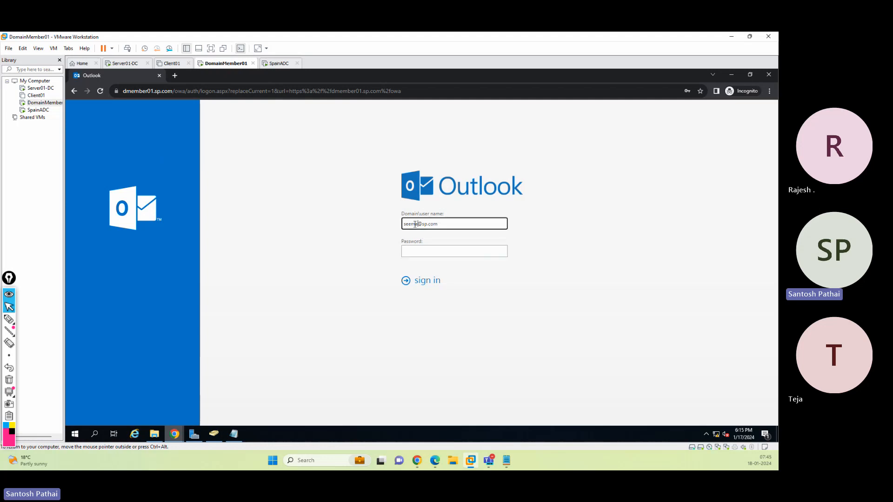
text(krishna)
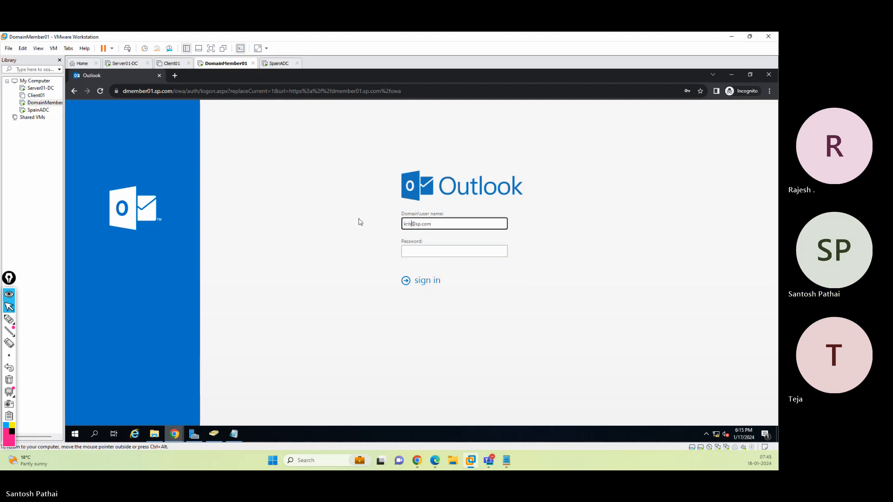
key(Tab)
text(••••••••)
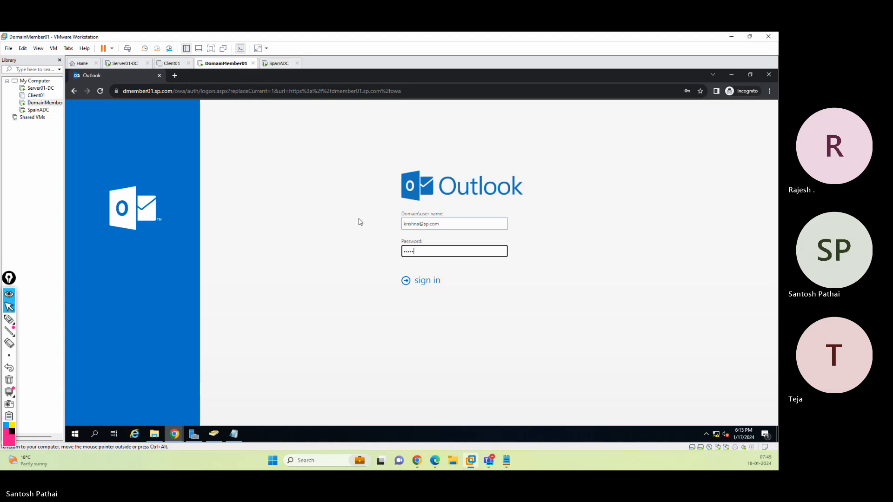
key(Return)
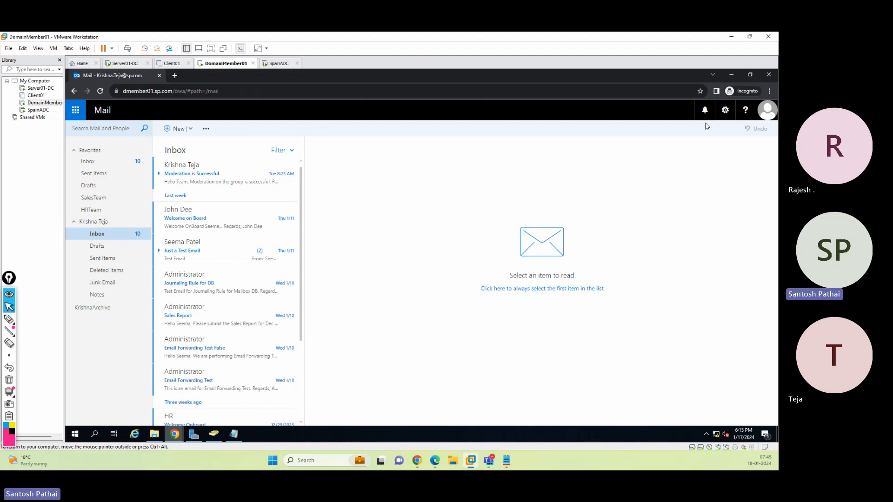
Open the moderator's mailbox as another mailbox from the delegate's account
click(761, 116)
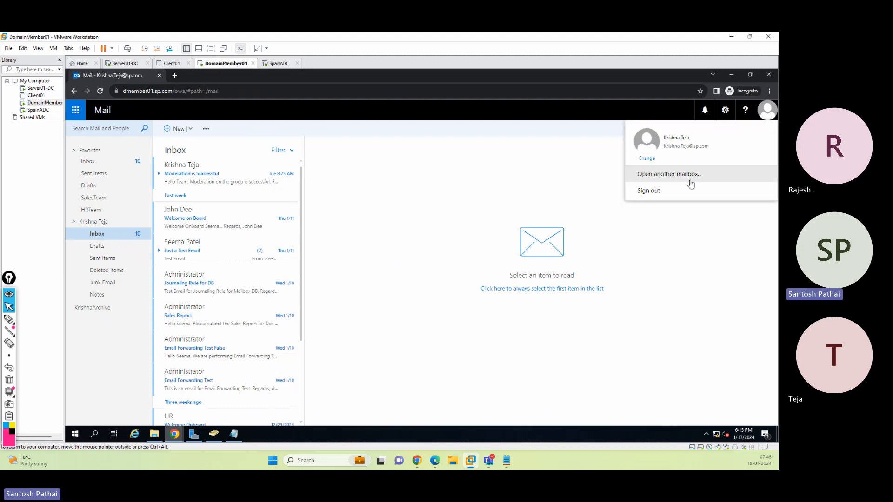
click(494, 257)
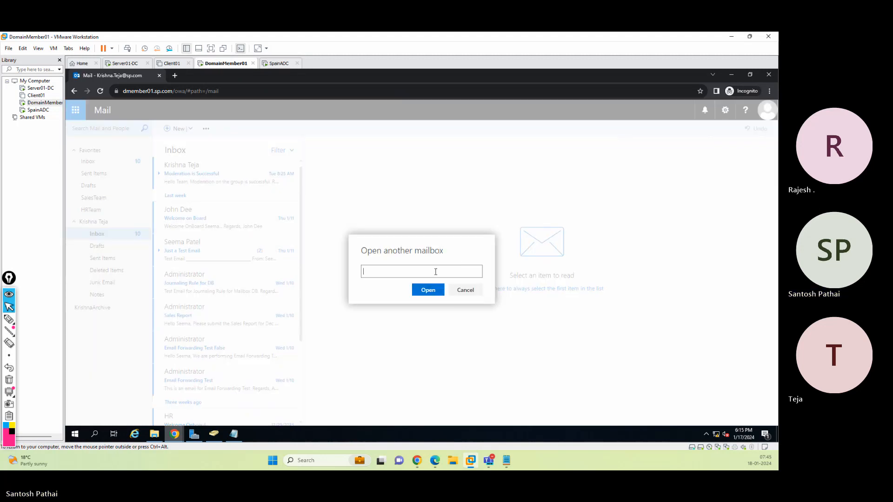
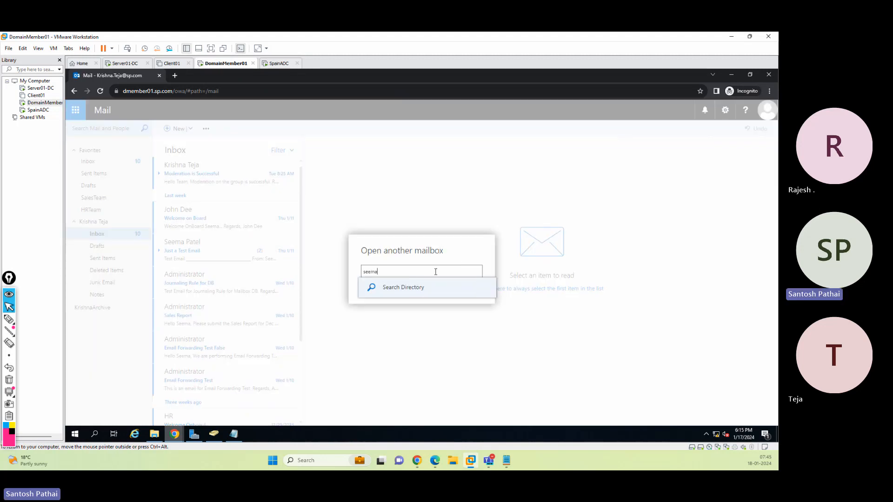
click(420, 297)
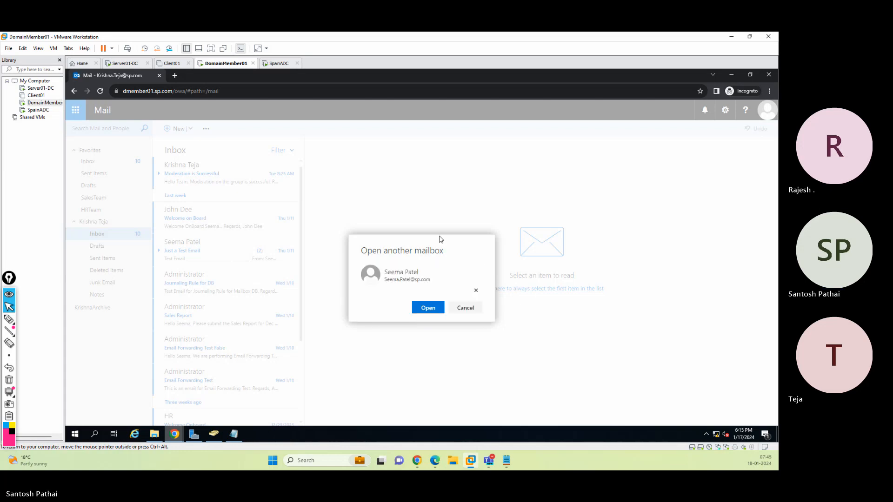
click(427, 309)
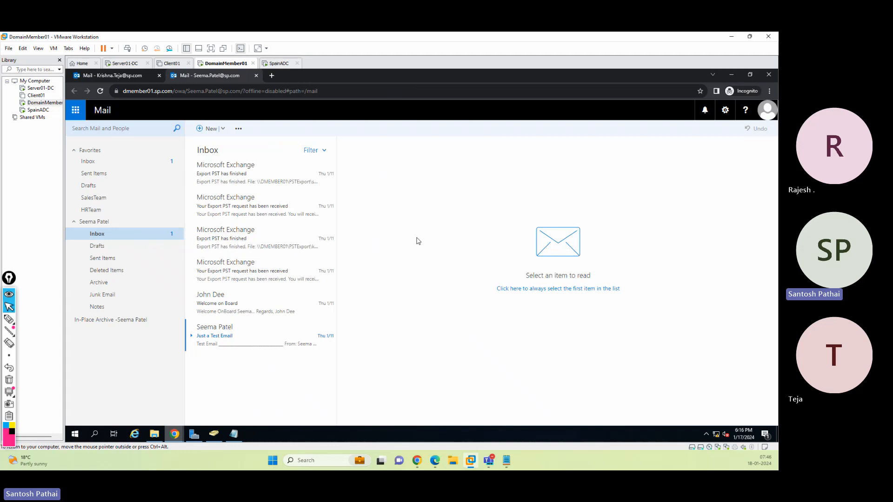
Create a subfolder named Test Folder under the moderator's Inbox
right_click(99, 239)
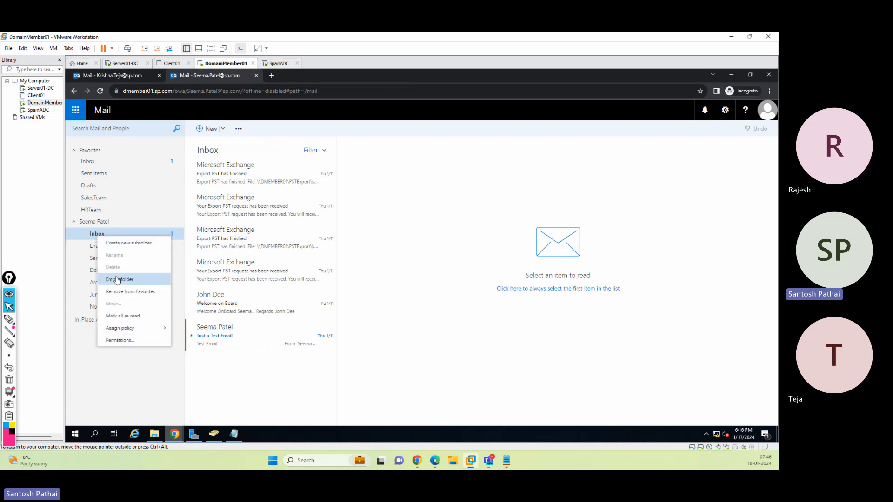
click(122, 244)
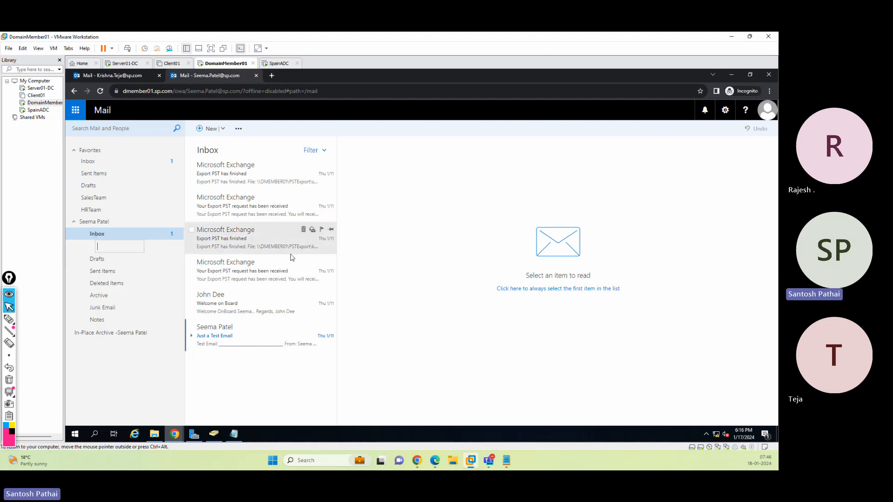
text(Test Folder)
key(Return)
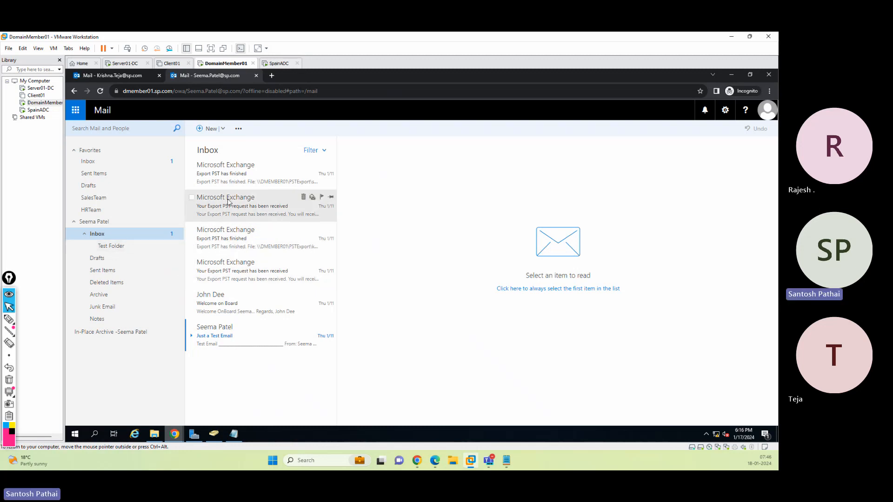
Move the top Export PST message from the Inbox into Test Folder
click(230, 174)
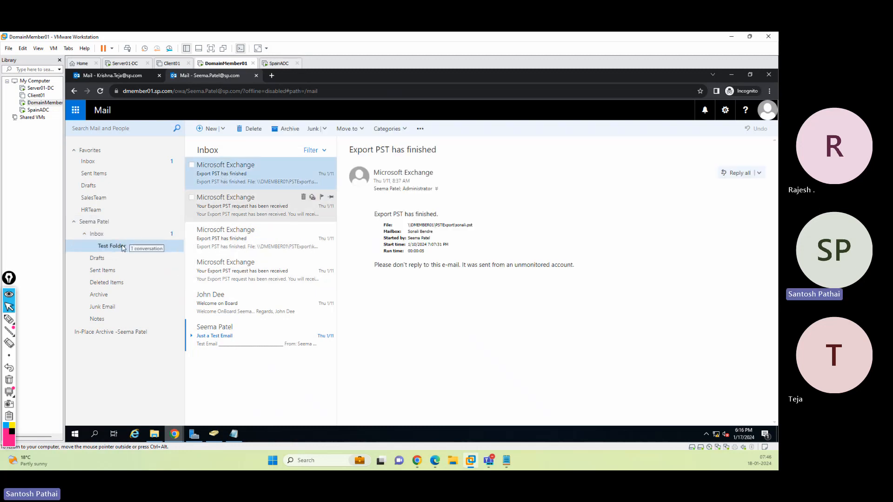
drag(123, 248, 123, 247)
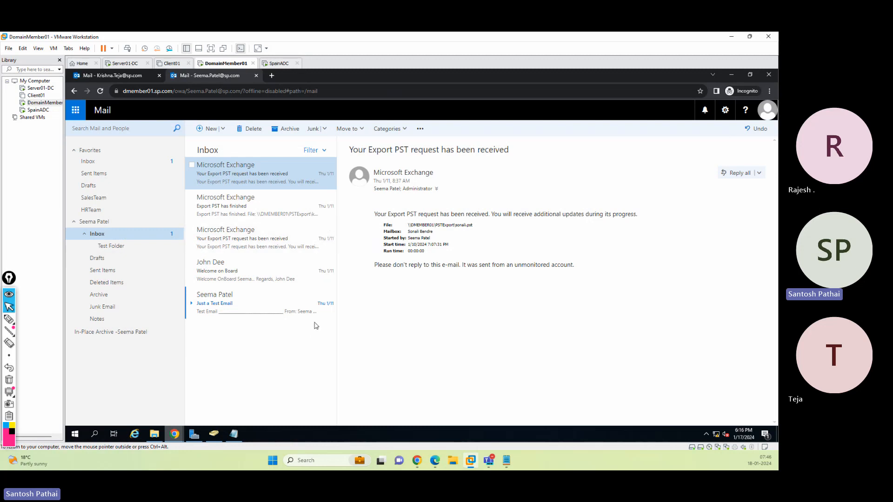
Start a new message from the moderator's mailbox addressed to Administrator, copying the delegate user
click(202, 134)
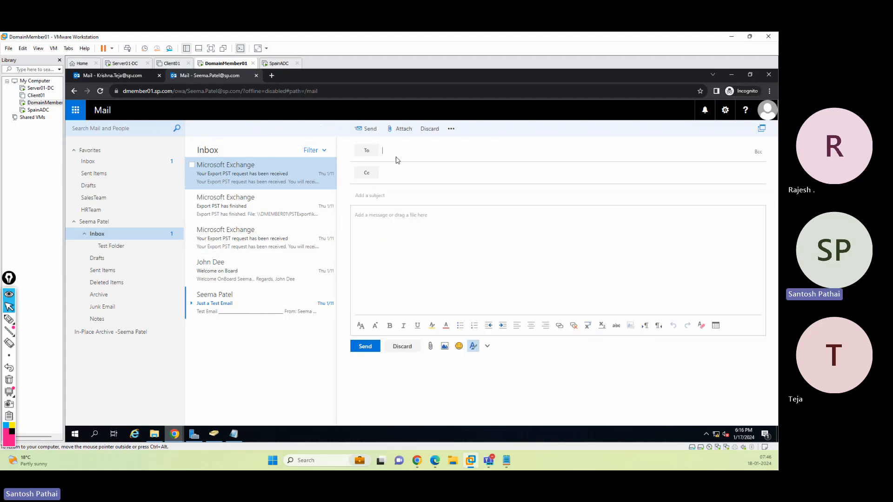
click(400, 151)
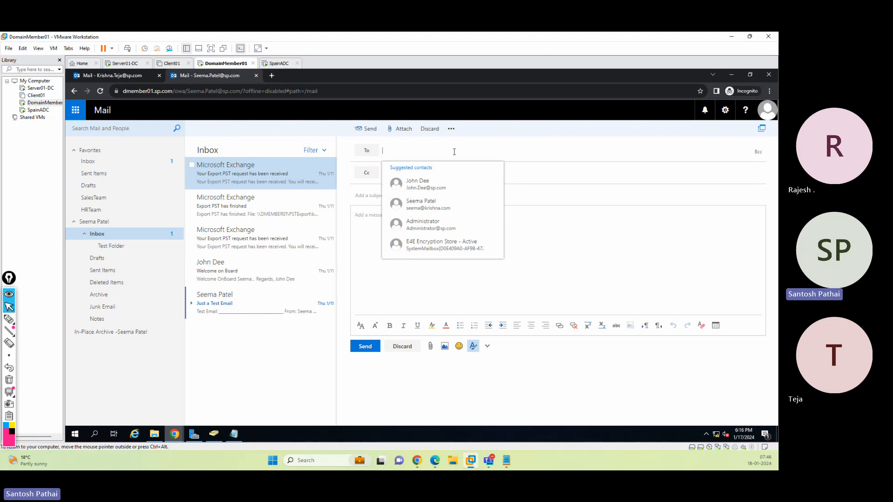
click(438, 227)
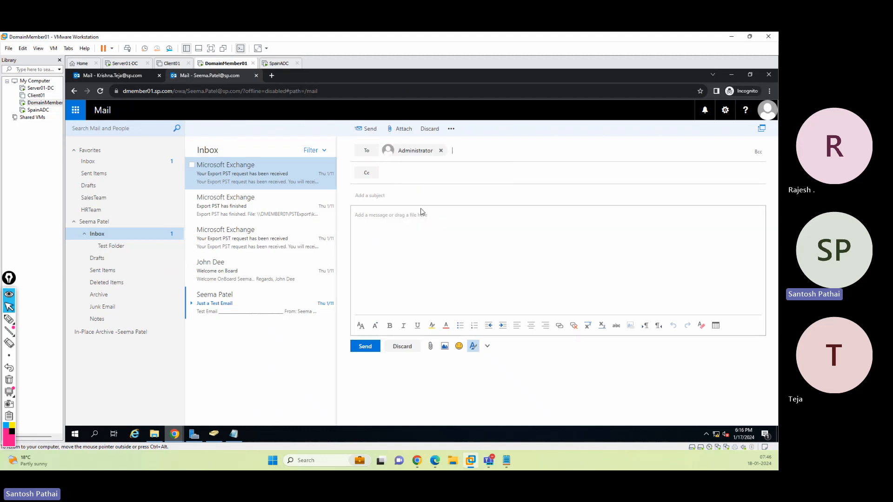
click(410, 173)
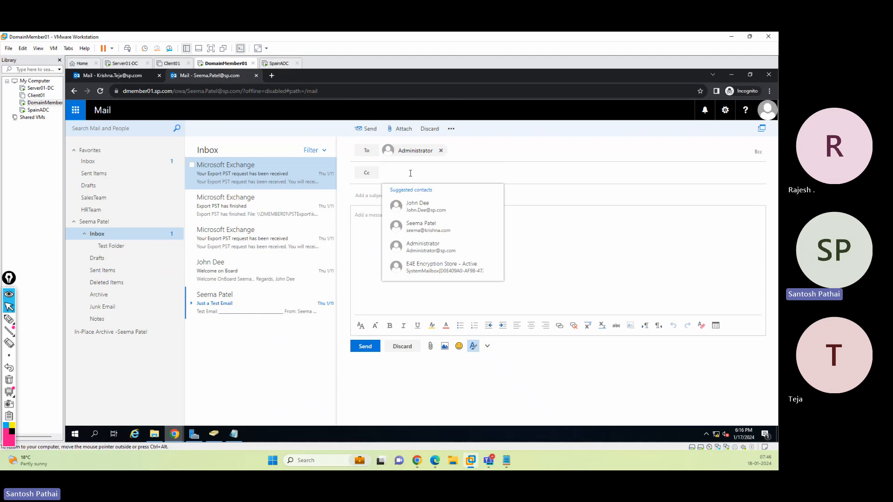
text(krishn)
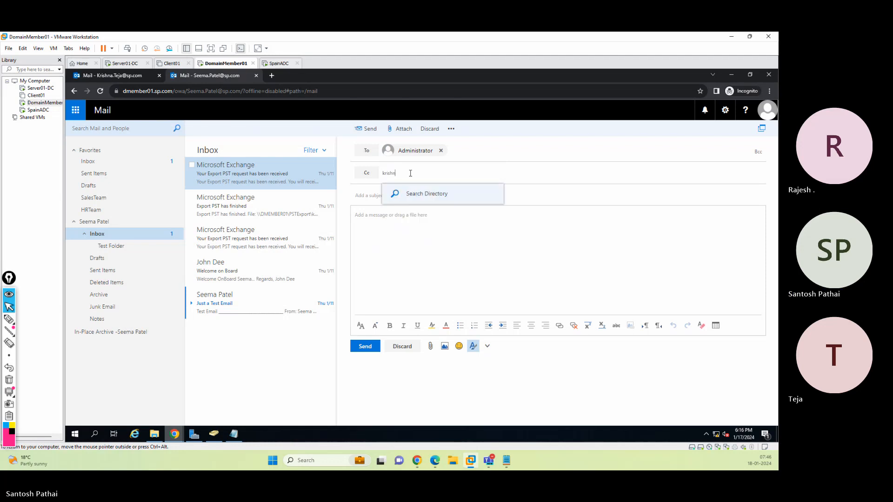
text(a)
click(418, 194)
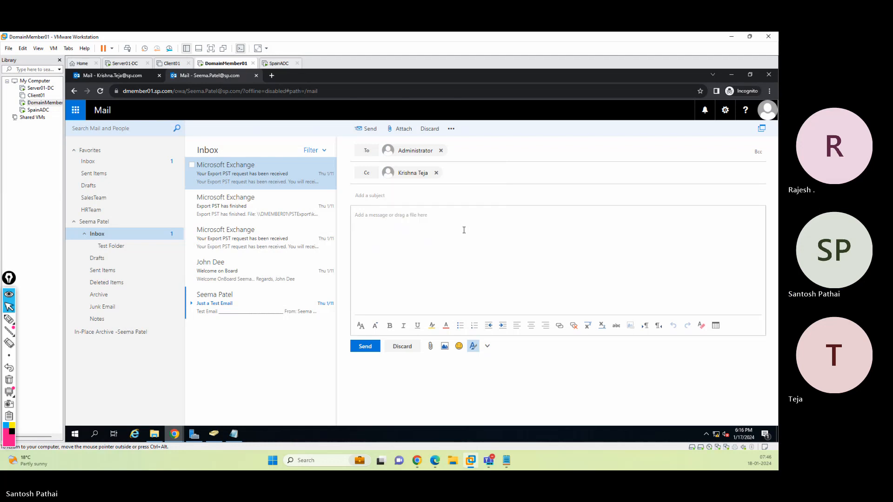
Try to send it with subject "Test Email" and body "This is an Test Email for "Full Access" Permissions."
click(400, 196)
text(Tsest Email)
key(BackSpace)
key(BackSpace)
key(BackSpace)
key(BackSpace)
key(BackSpace)
key(BackSpace)
key(BackSpace)
key(BackSpace)
key(BackSpace)
key(BackSpace)
text(Test Email)
key(Tab)
text(This is )
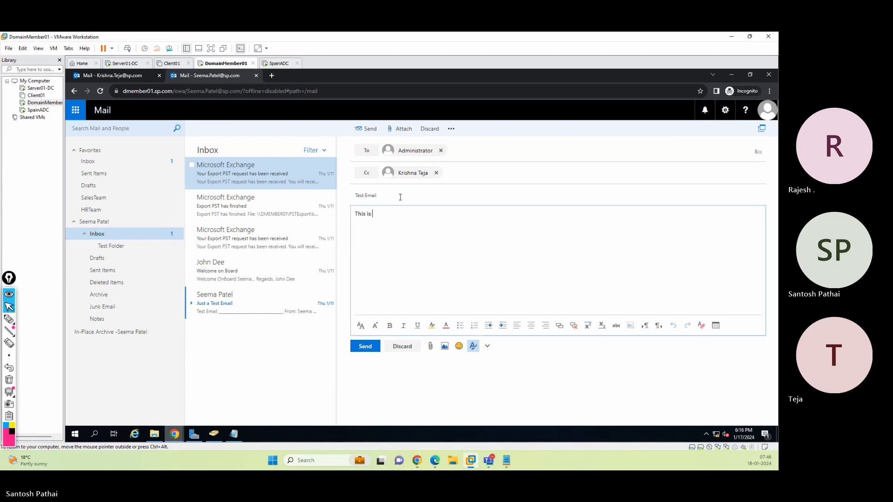
text(an Test Email for "Full Access" Permissions.)
click(364, 346)
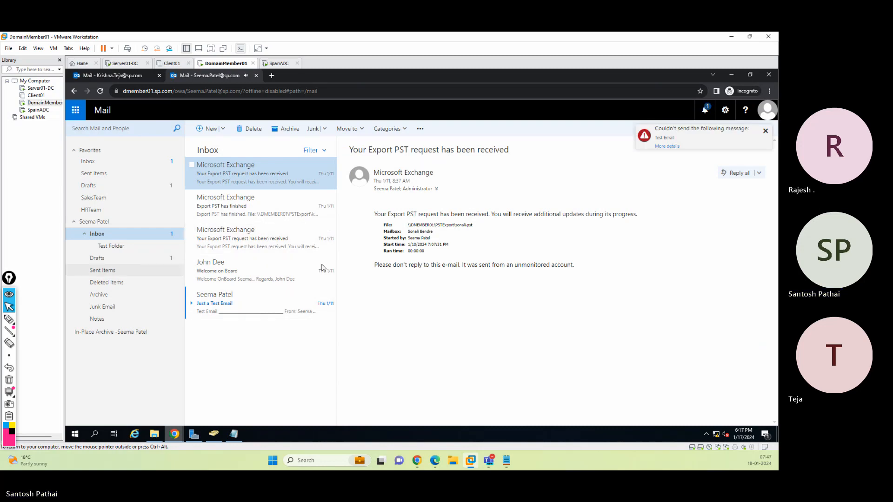
Open the unsent message's details and save it as a draft
click(668, 146)
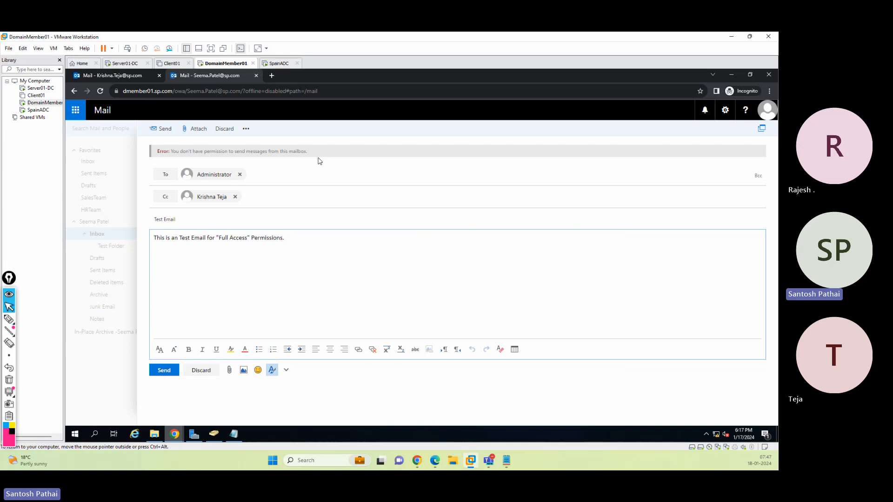
click(246, 130)
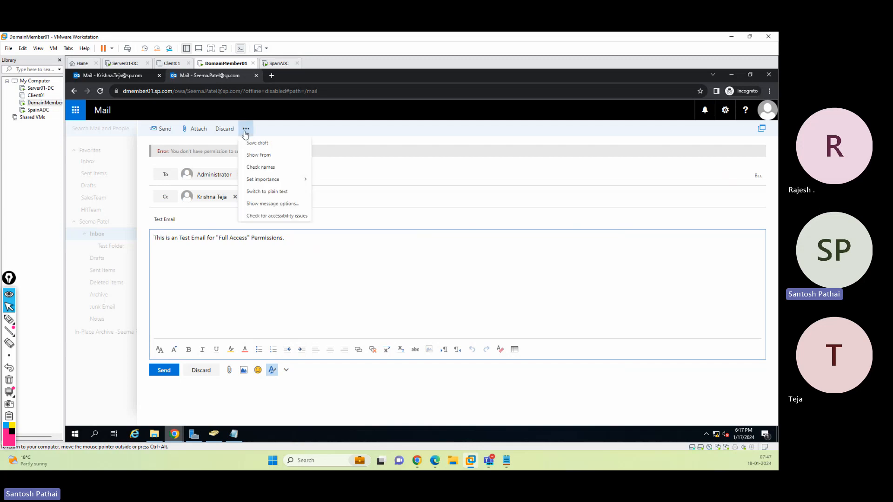
click(256, 144)
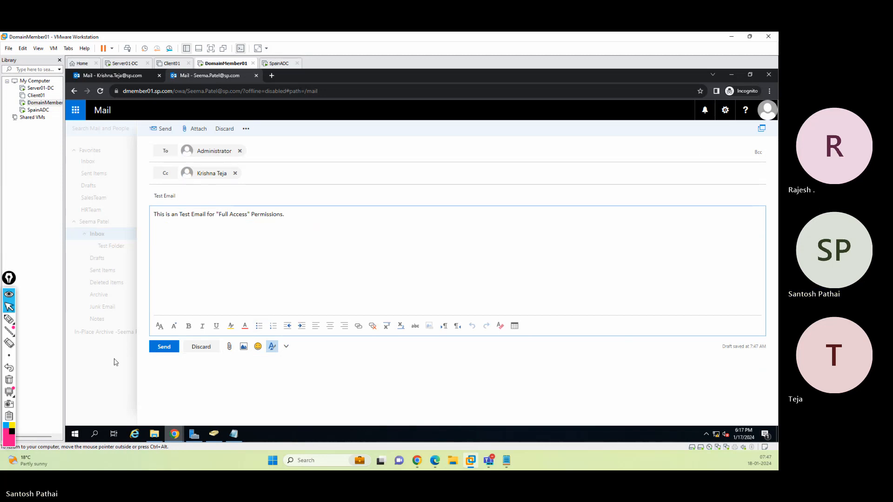
Close the draft's compose window and open the moderator's Drafts folder
click(762, 129)
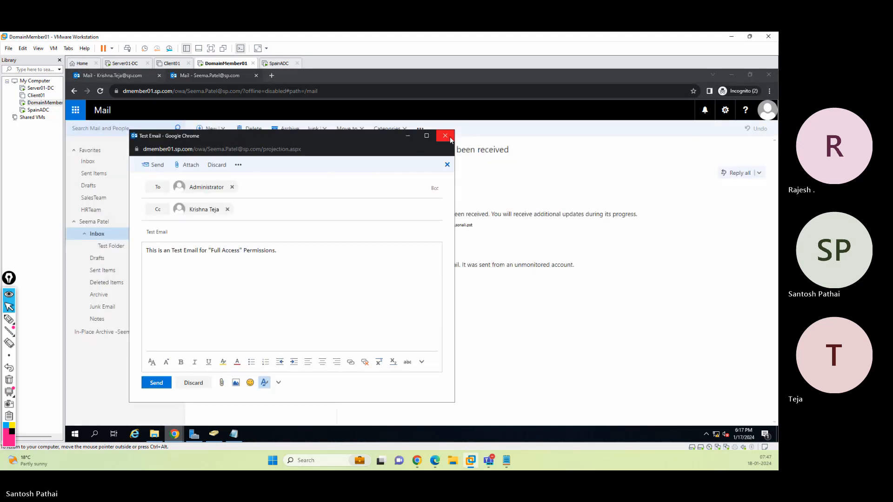
click(445, 136)
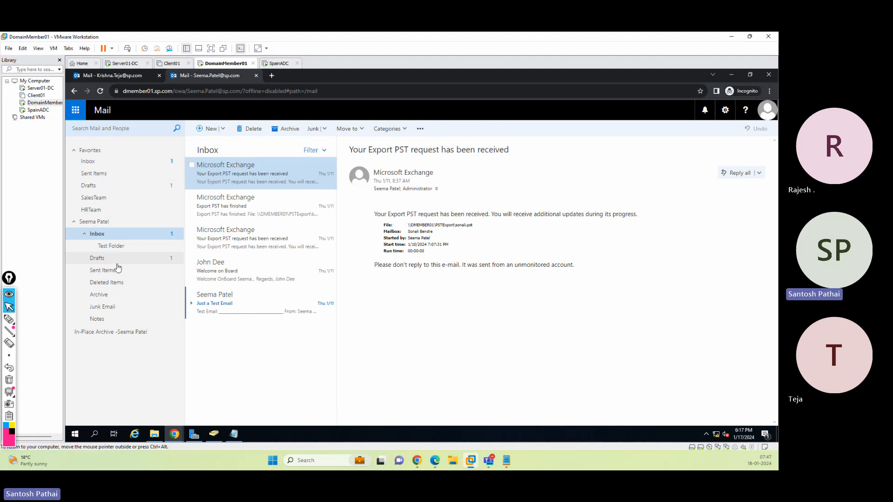
click(136, 263)
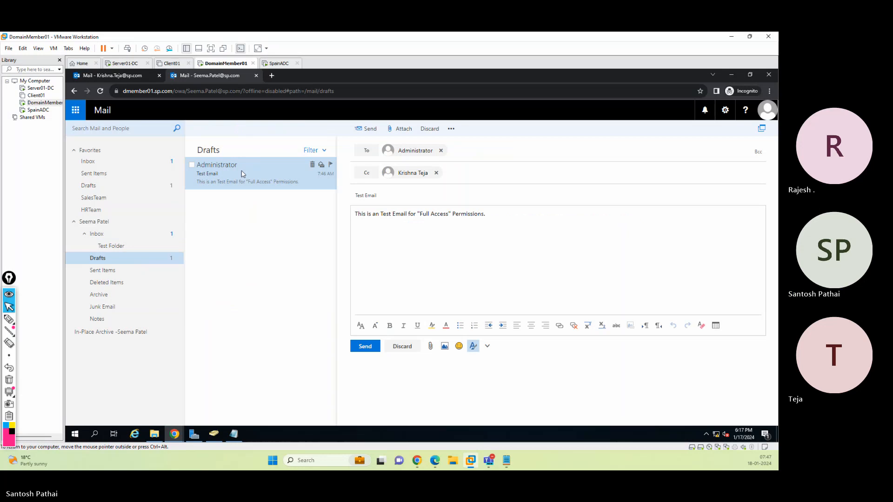
Close the moderator's mailbox tab, sign out of the delegate's mailbox, and switch to the Exchange admin center
click(256, 76)
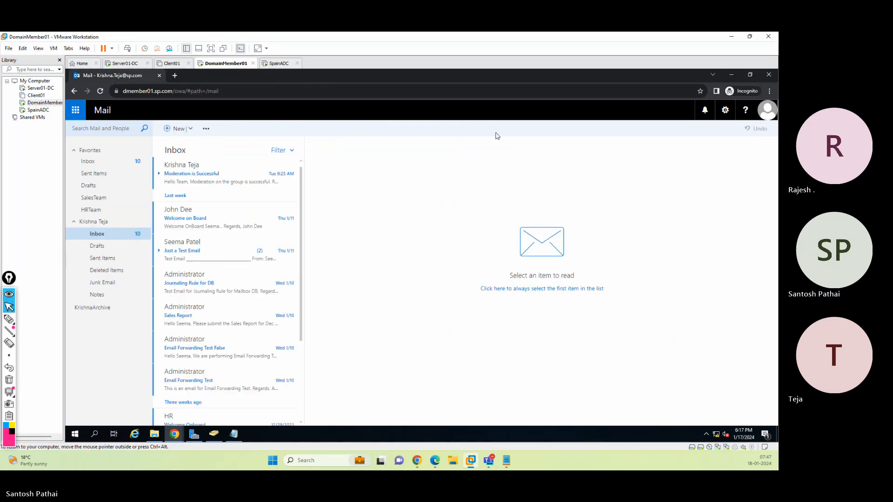
click(768, 113)
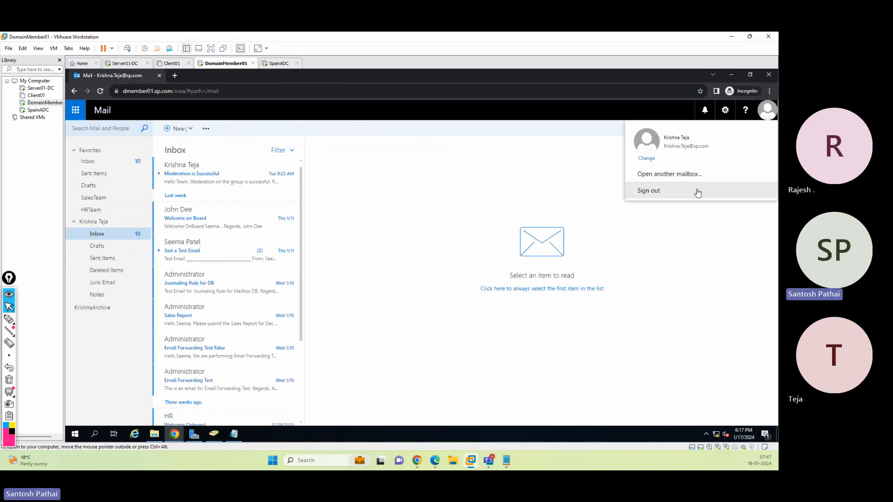
click(686, 197)
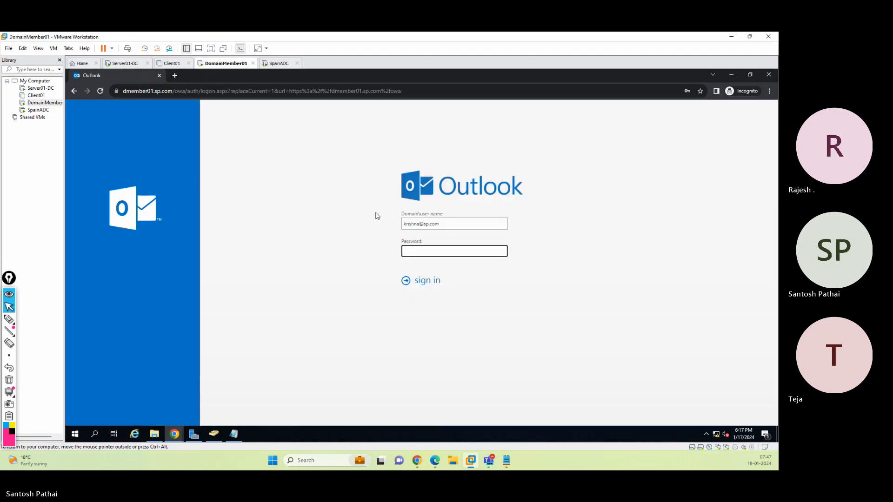
click(731, 74)
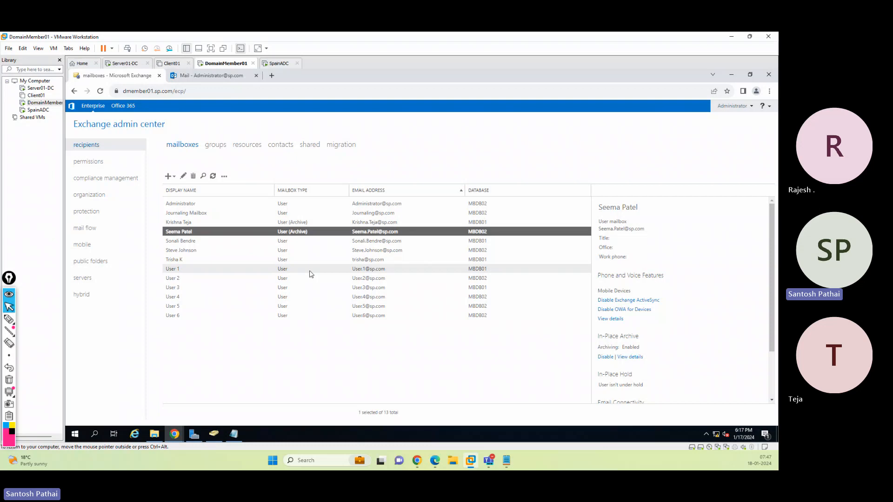
Edit the moderator's mailbox delegation and add the delegate user to the Send As permission list
click(183, 176)
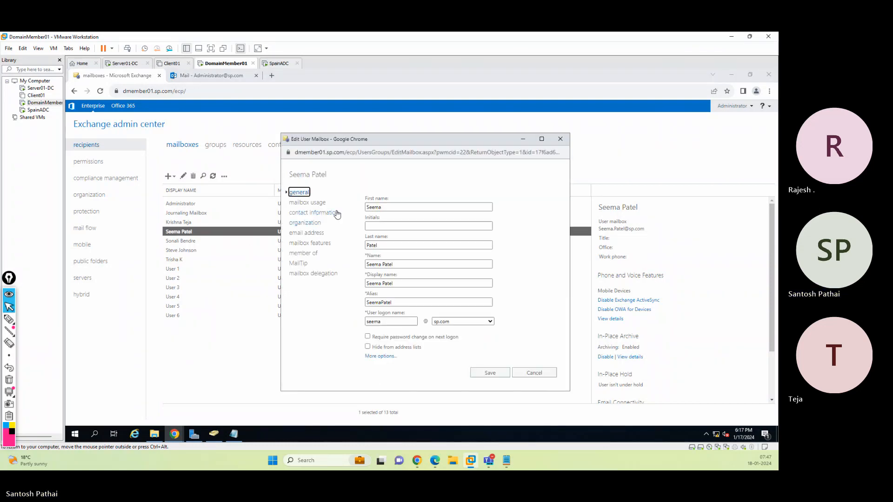
click(309, 274)
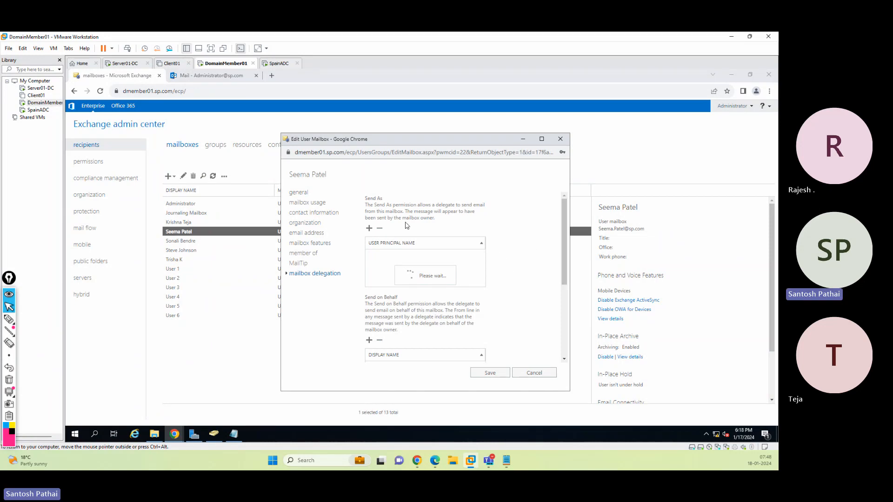
drag(564, 239, 555, 338)
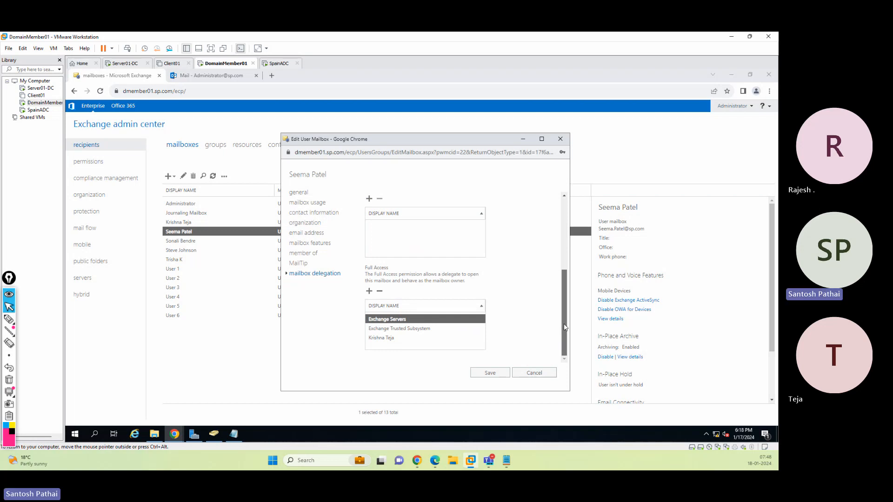
drag(563, 325, 570, 223)
click(369, 228)
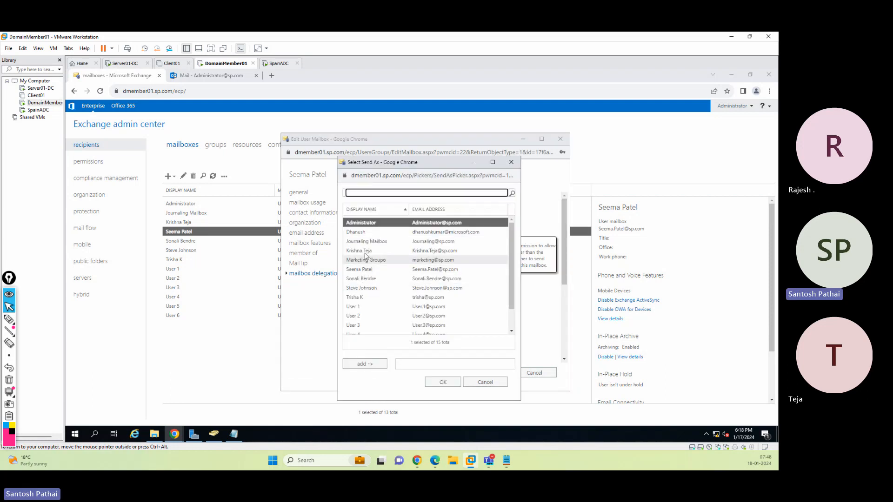
click(359, 251)
click(366, 365)
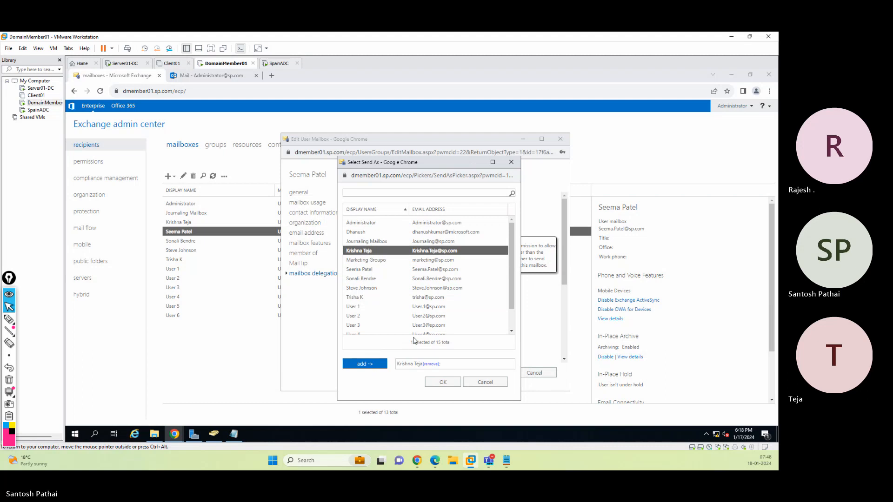
click(443, 382)
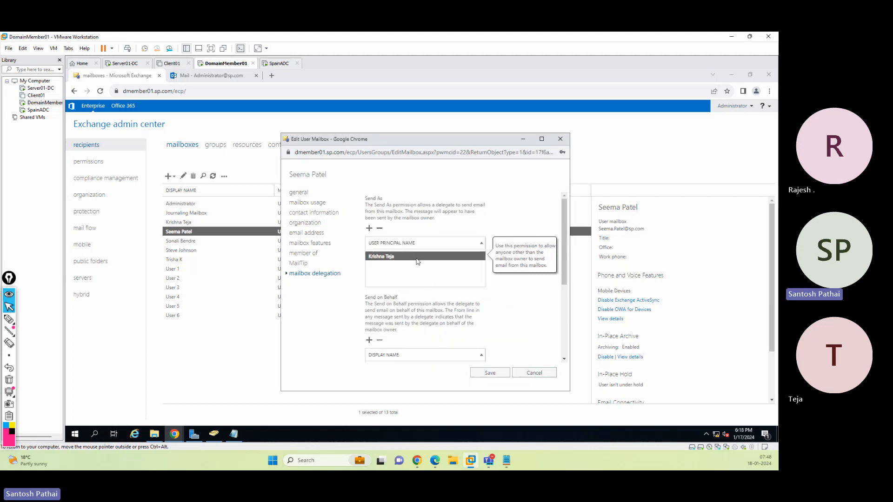
Add a second user to the moderator's Send As permission list and save the mailbox changes
click(369, 228)
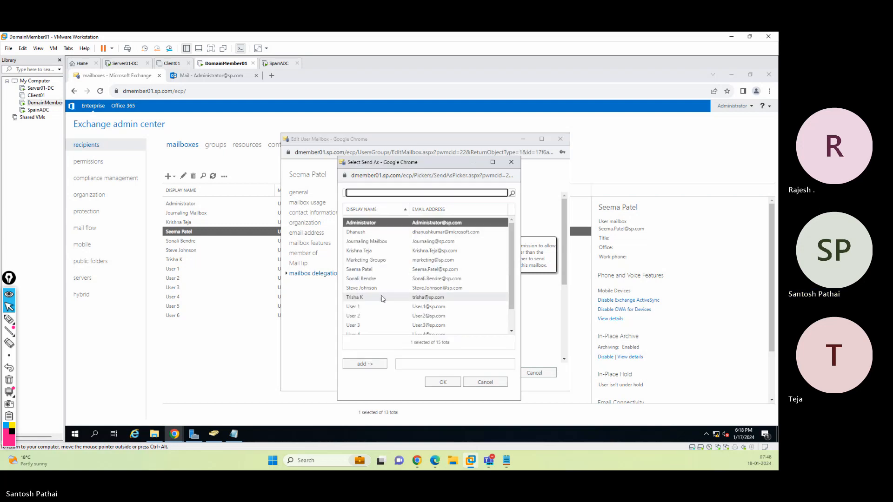
click(367, 279)
click(365, 364)
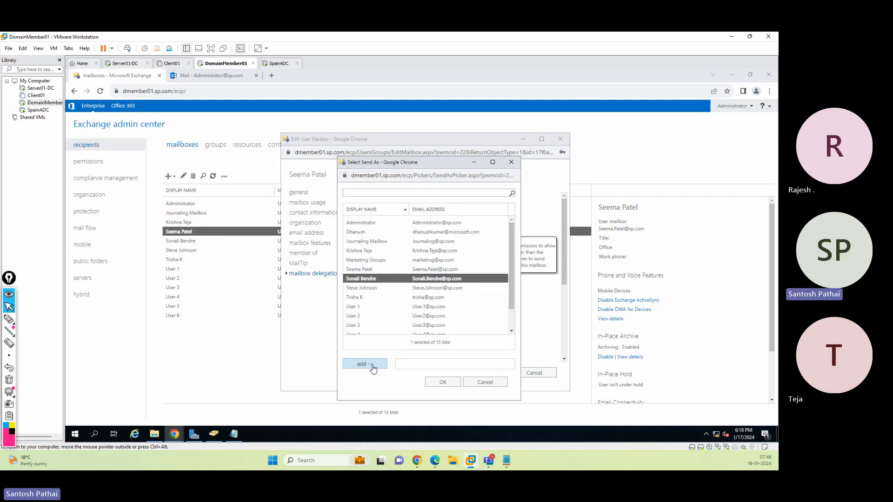
click(440, 381)
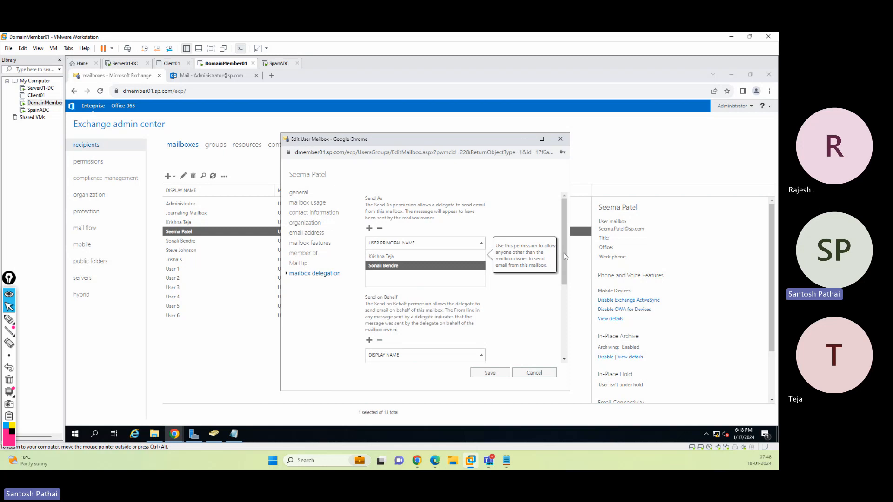
scroll(549, 261, down, 3)
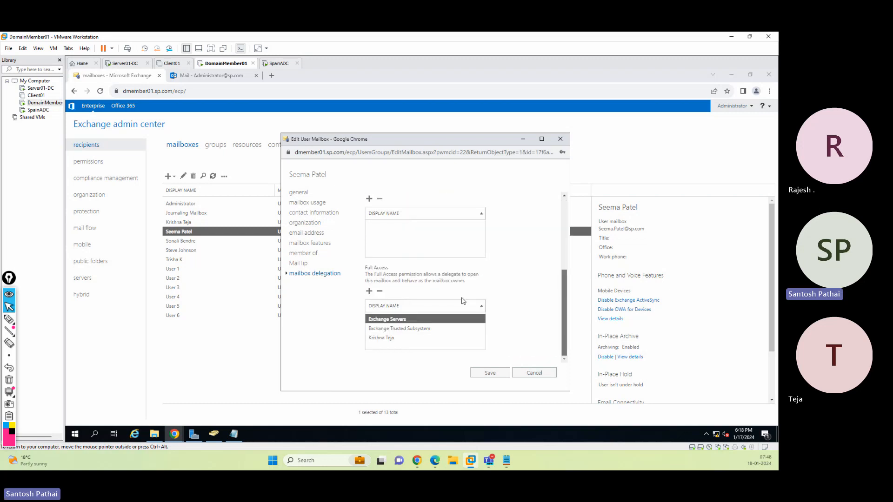
click(486, 372)
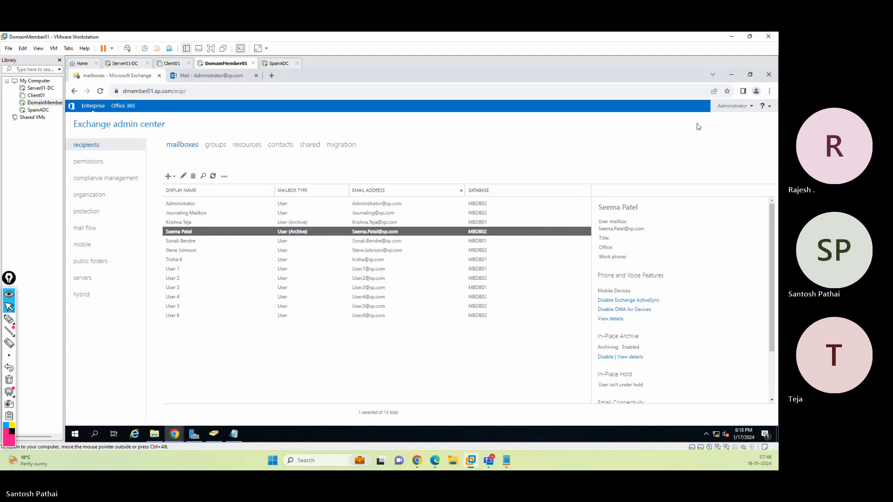
Switch to the Outlook sign-in page and sign in as the delegate by entering the account password
click(731, 75)
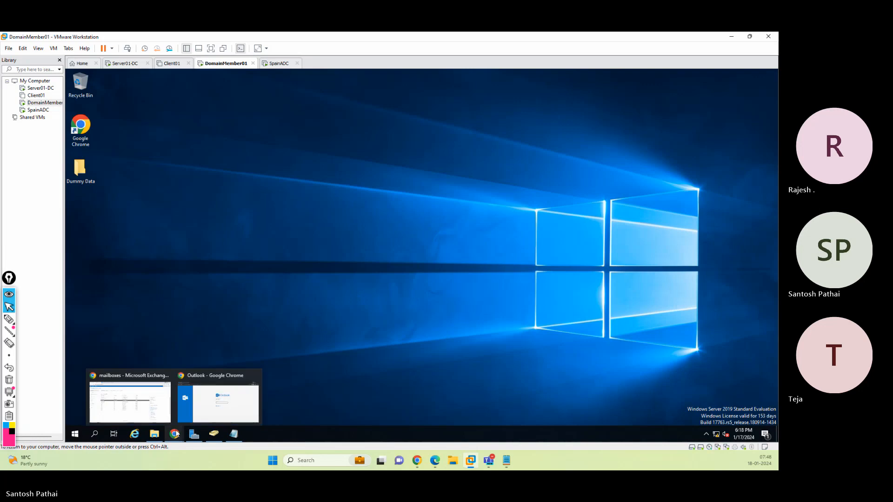
click(219, 395)
click(424, 253)
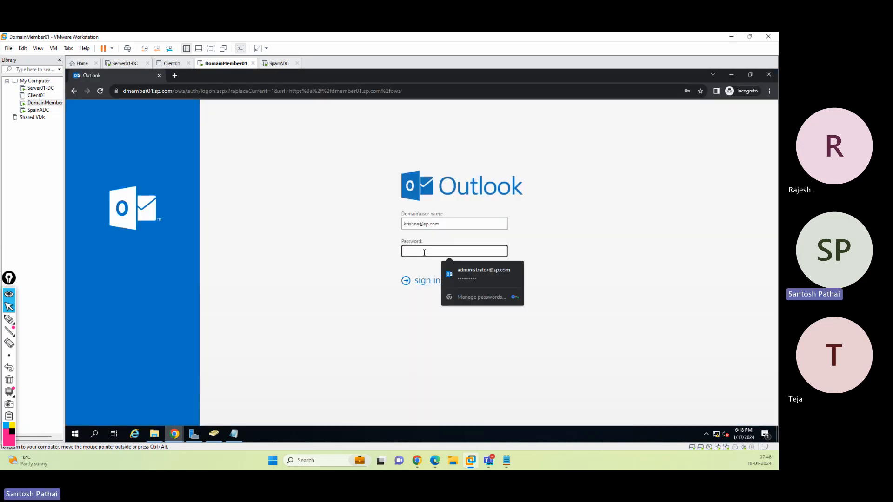
text(Pa••••)
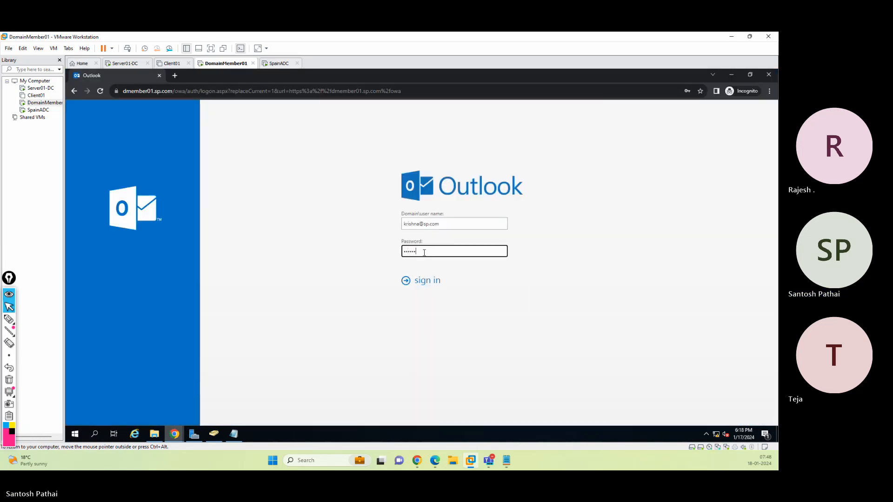
key(Return)
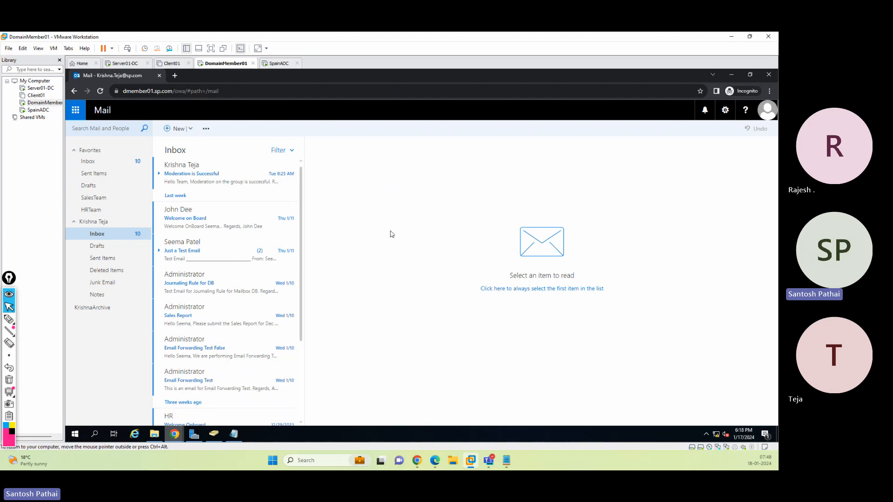
Open the moderator's mailbox from the delegate's account using Open another mailbox
click(767, 111)
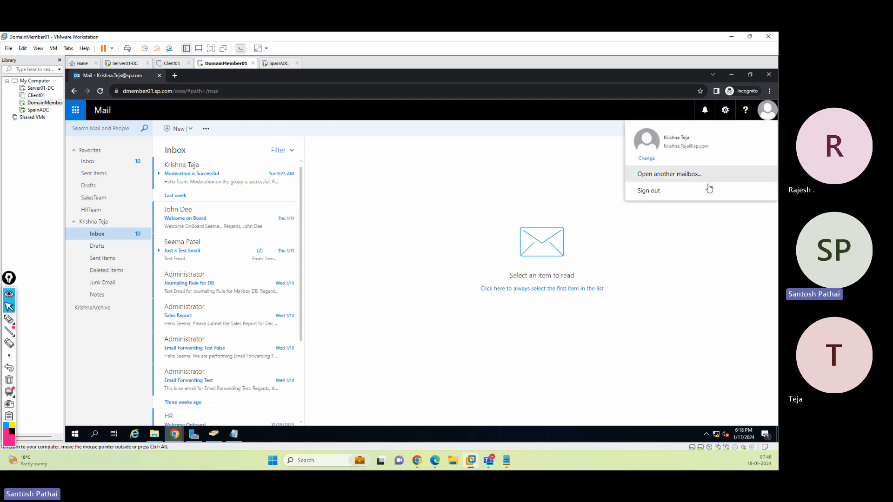
click(702, 175)
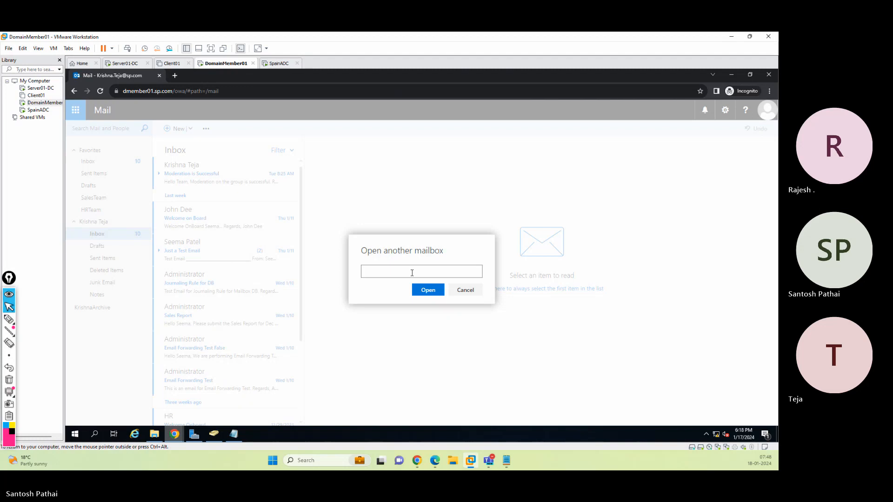
text(seema)
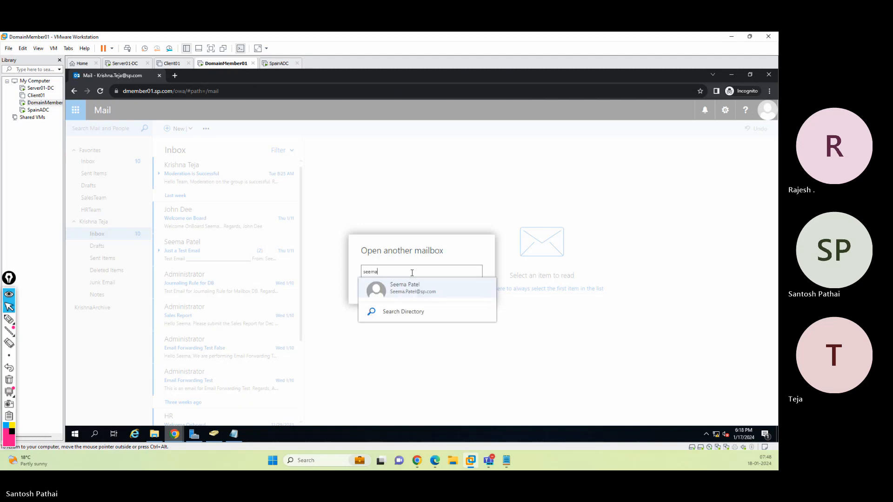
click(440, 288)
click(424, 308)
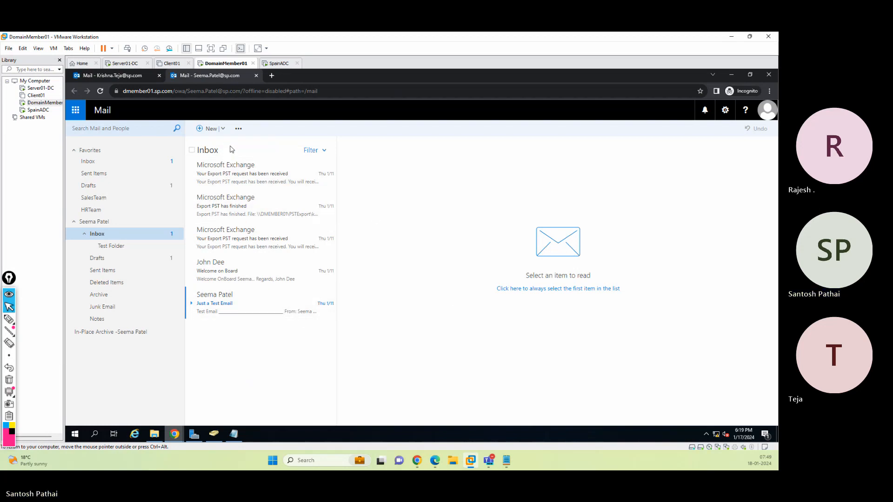
Open the Test Email draft in the moderator's Drafts, try sending it again, and view then close the error details
click(129, 258)
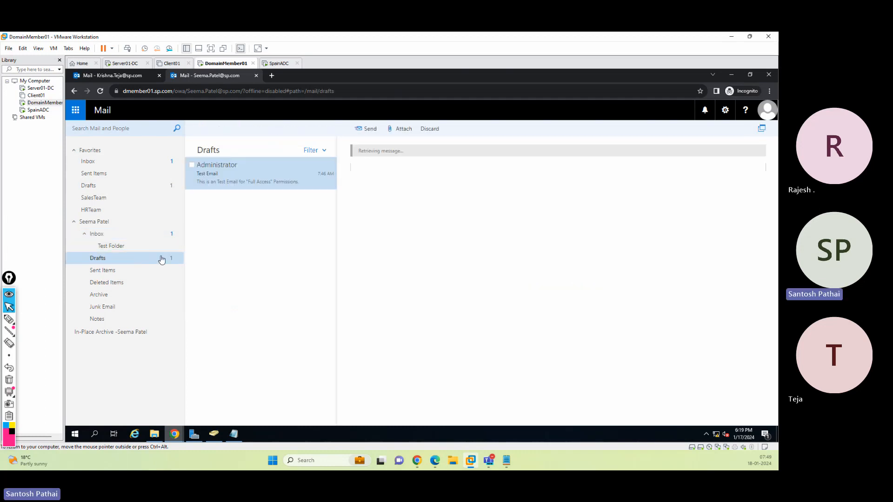
click(367, 129)
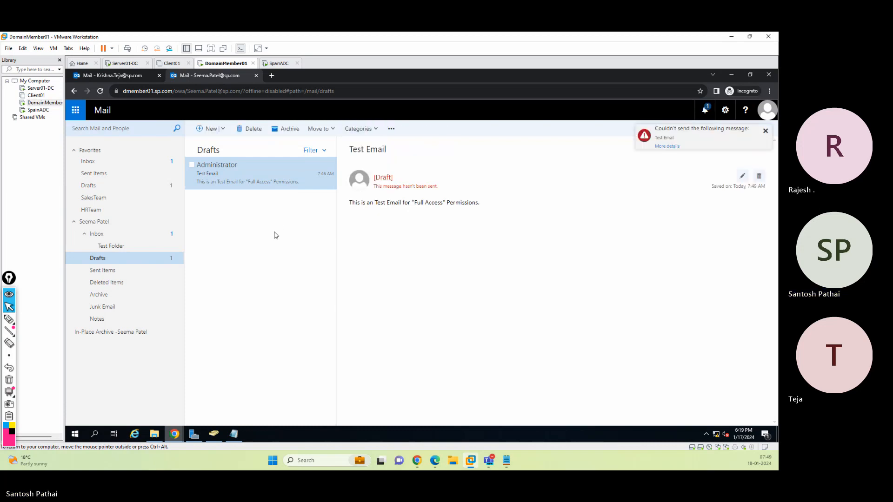
click(670, 147)
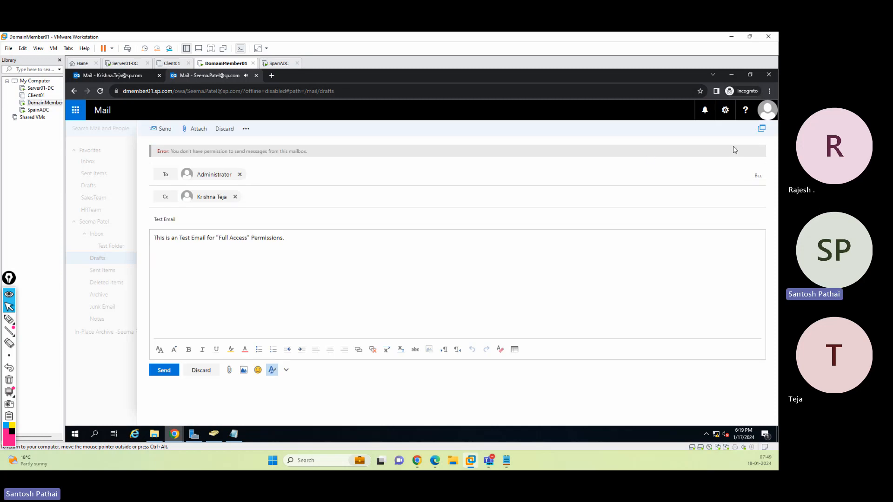
click(762, 131)
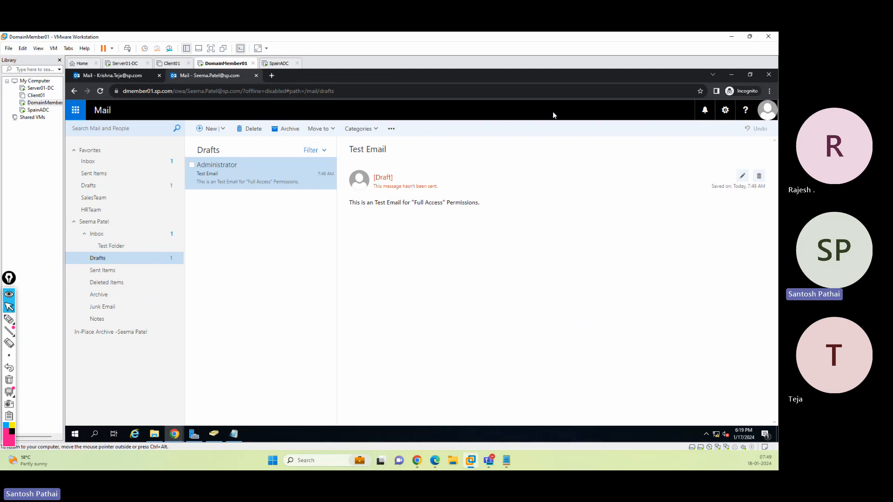
Close the moderator's mailbox tab, sign out of the delegate's mailbox, and close the browser window
click(256, 75)
click(767, 110)
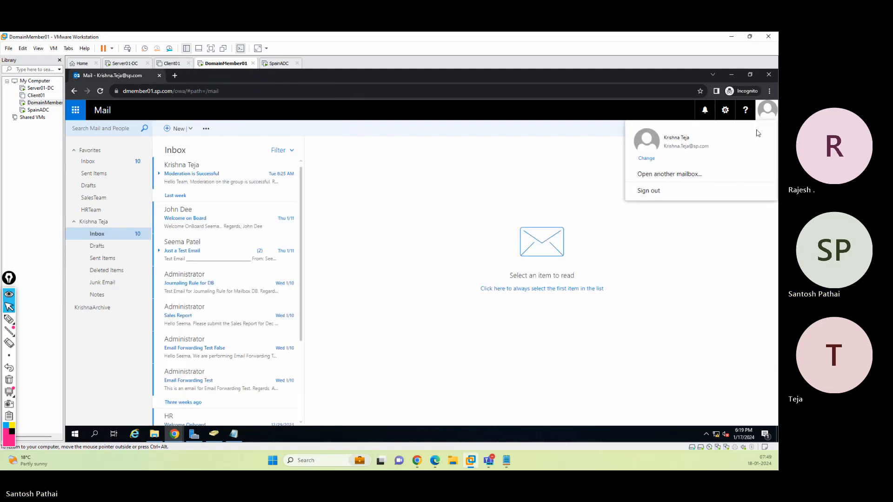
click(708, 195)
click(769, 75)
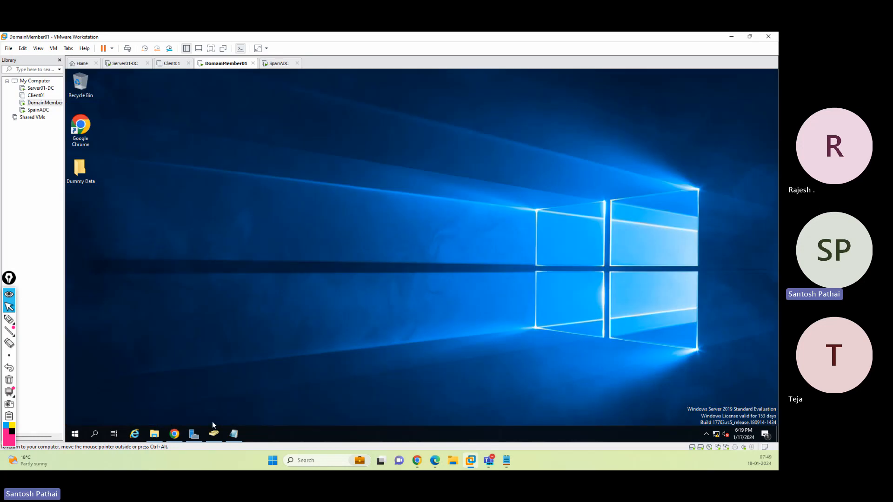
Reopen the moderator's mailbox delegation settings in the admin center to review the Send As list, then cancel
click(176, 433)
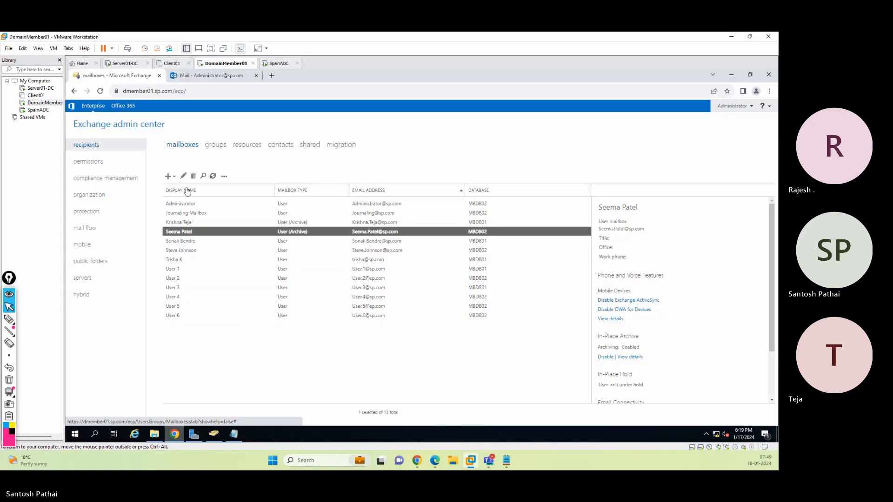
click(184, 176)
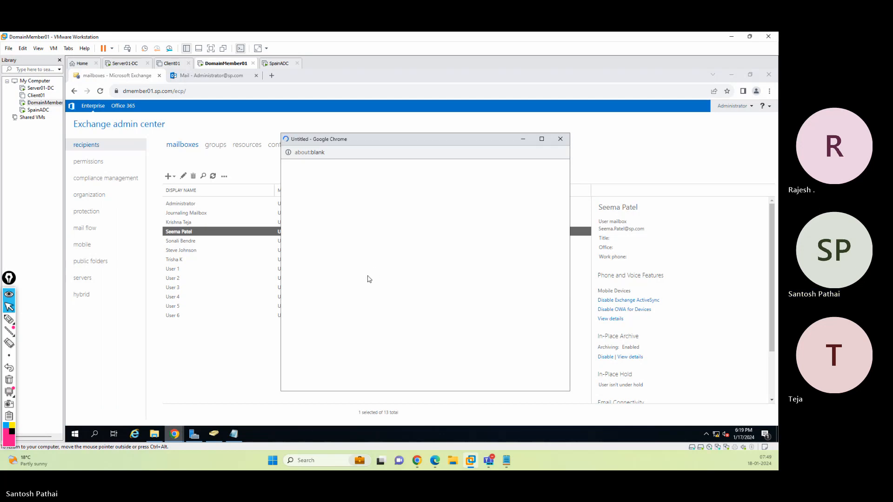
click(326, 274)
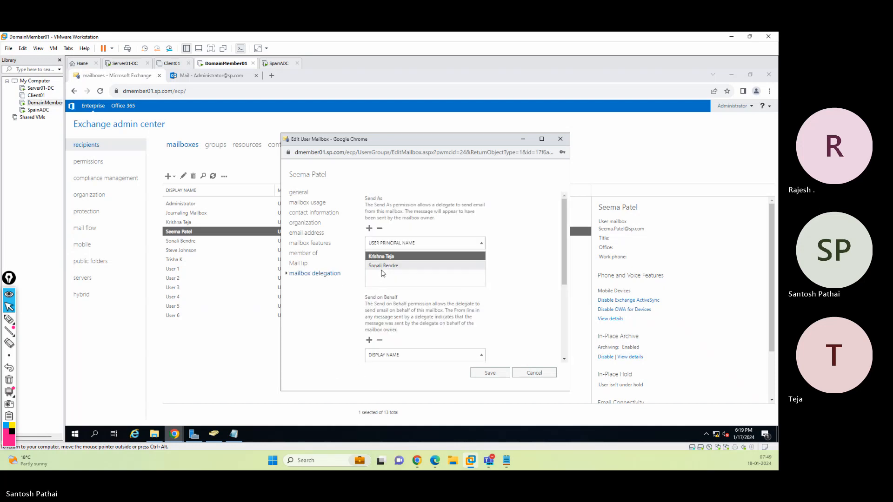
click(527, 372)
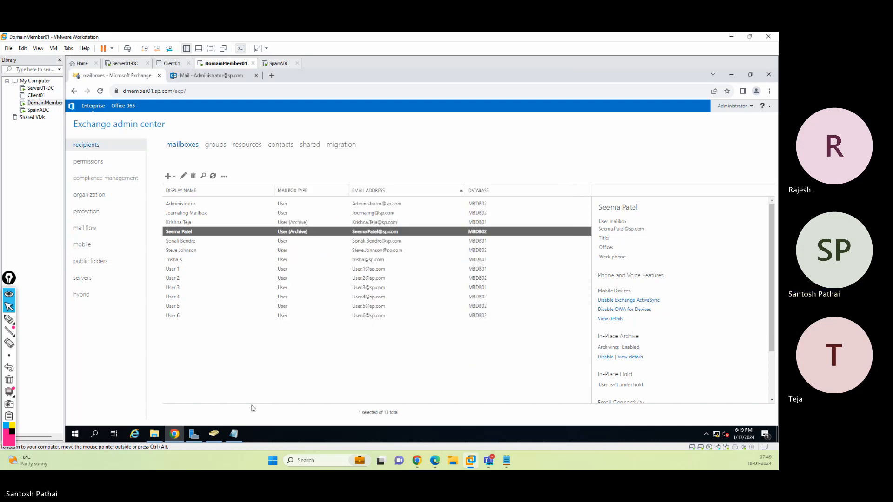
Open a new incognito browser window and go to the Outlook on the web address at dmember01.sp.com/owa
click(769, 91)
click(723, 123)
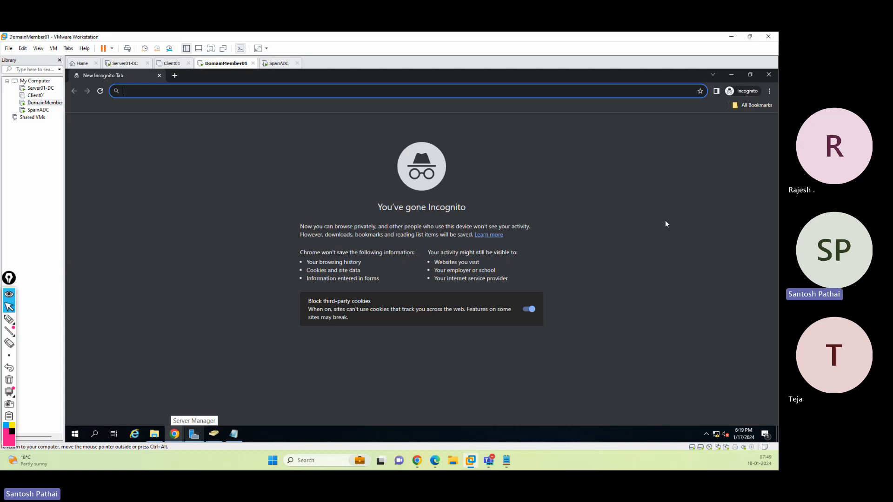
text(d)
key(Down)
key(Down)
key(Down)
key(Down)
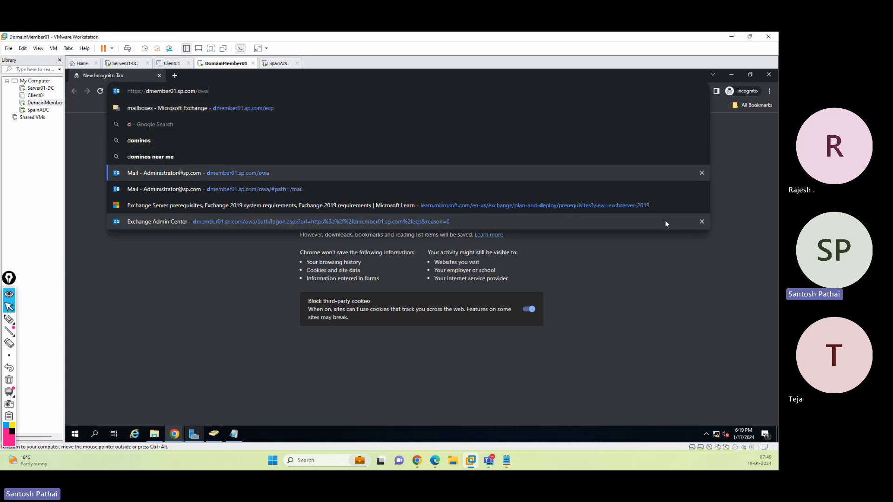
key(Return)
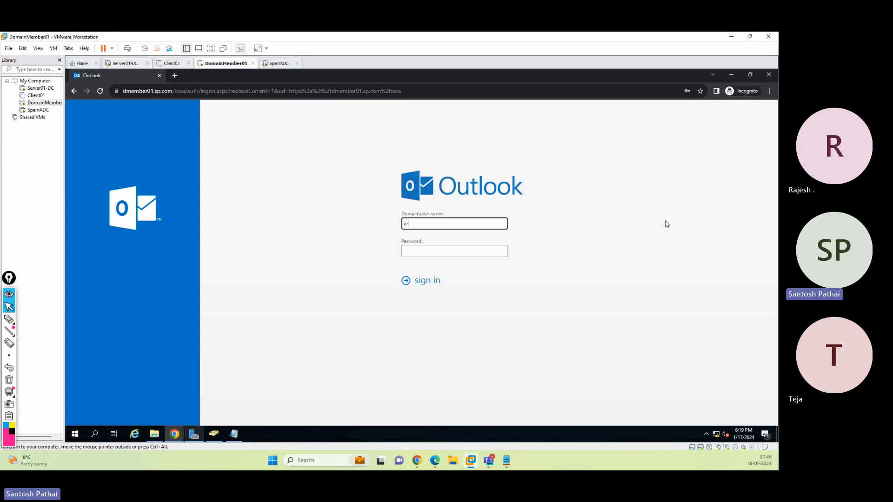
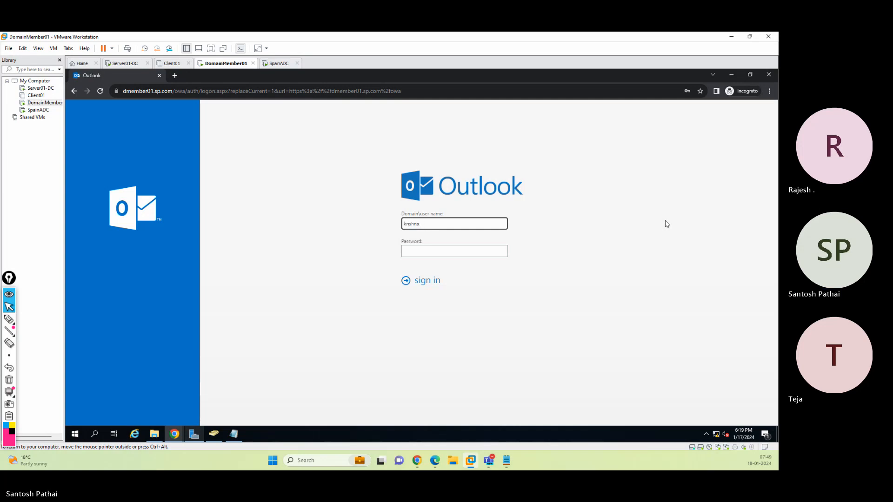
Sign in to Outlook on the web with the delegate's e-mail address and account password
key(Tab)
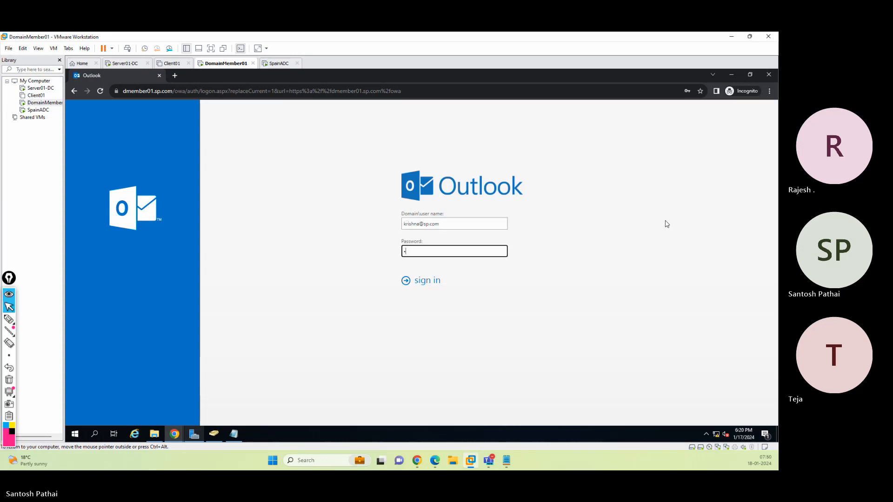
text(•••••••••)
key(Return)
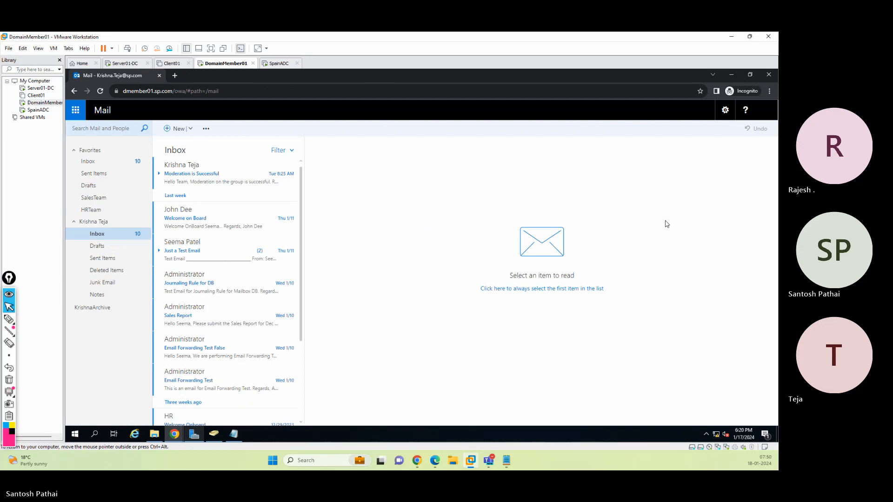
Start a new message addressed to a colleague's mailbox, with Administrator added in Cc
click(177, 128)
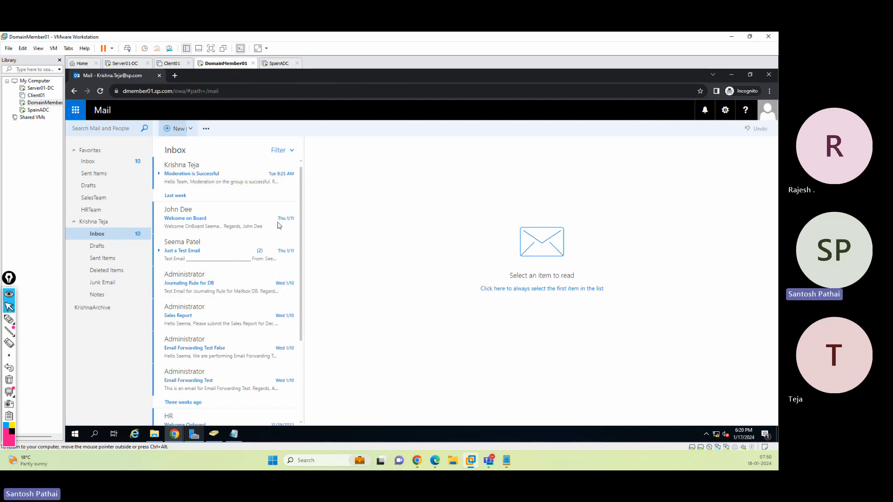
click(392, 154)
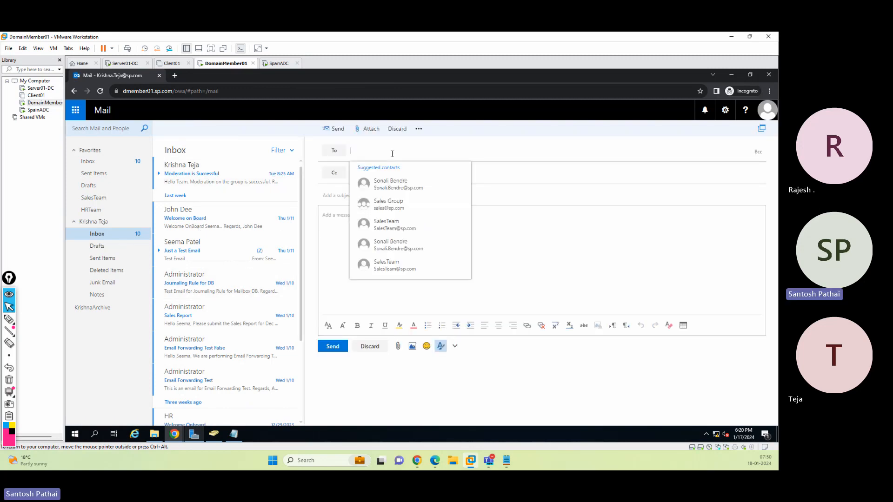
text(se)
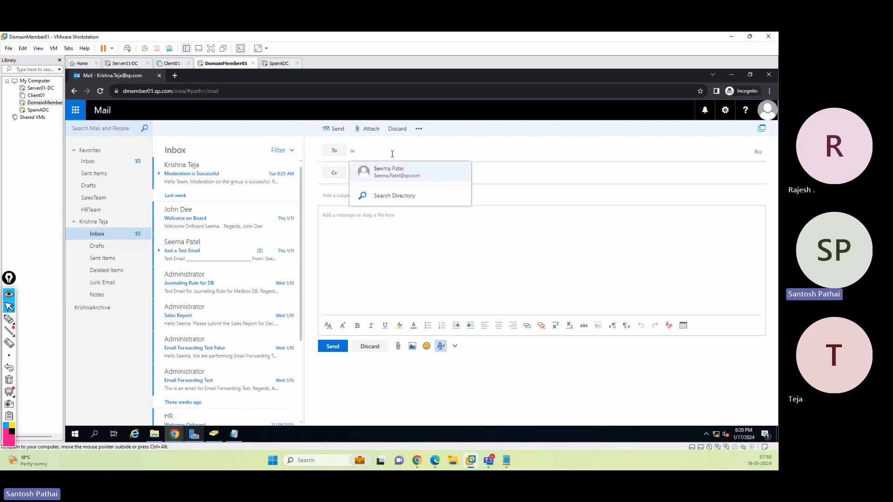
key(BackSpace)
text(on)
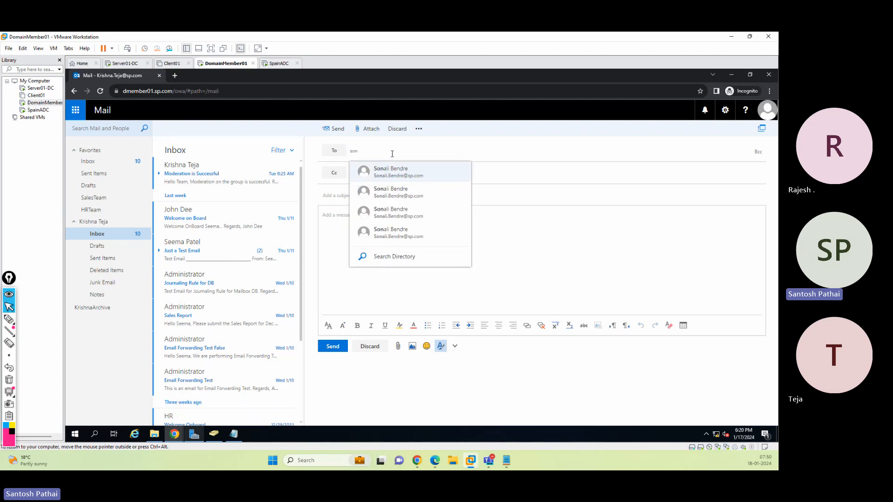
key(Return)
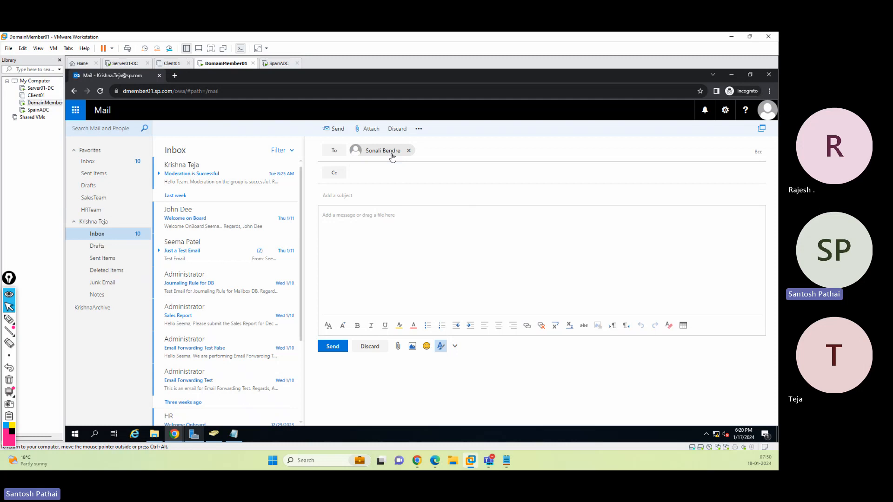
text(administrator)
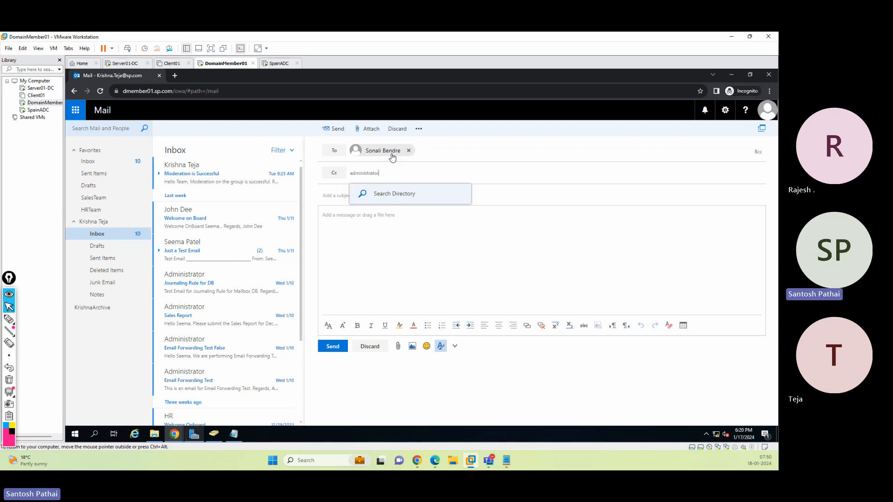
key(Return)
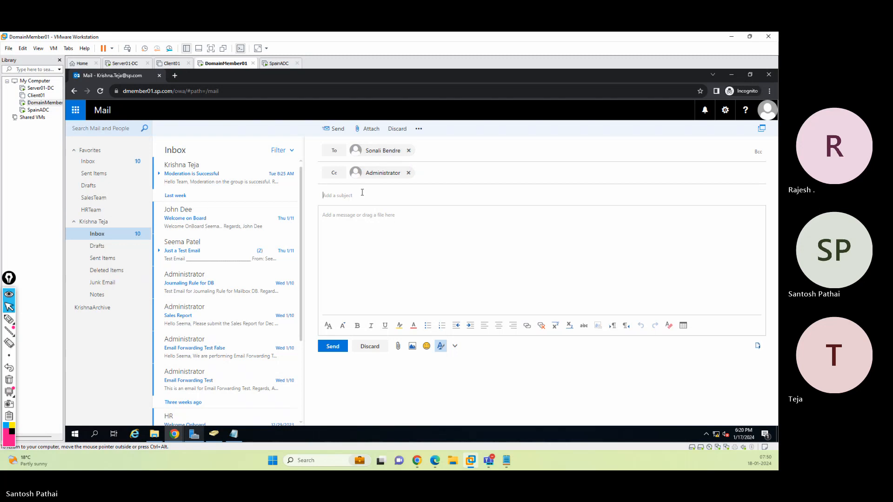
Set the subject to Test Email for "Send As", add a short body about Send As permissions, and send it
text(Test Email for)
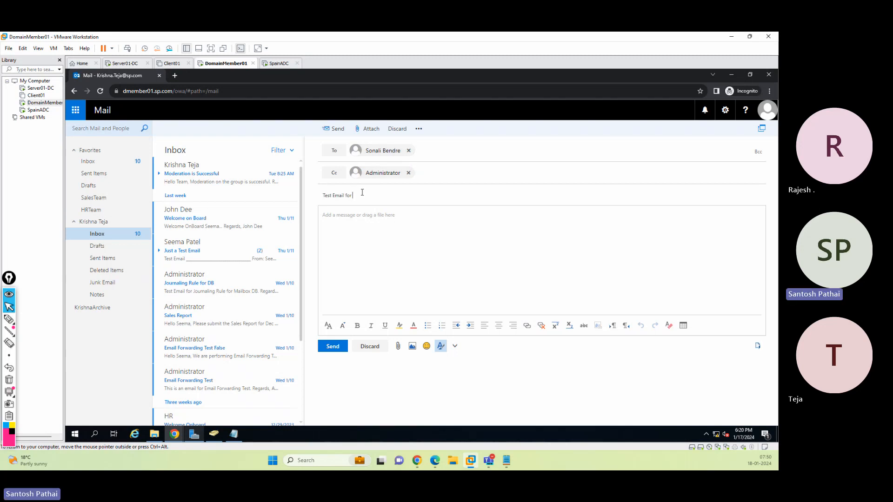
text("Send As")
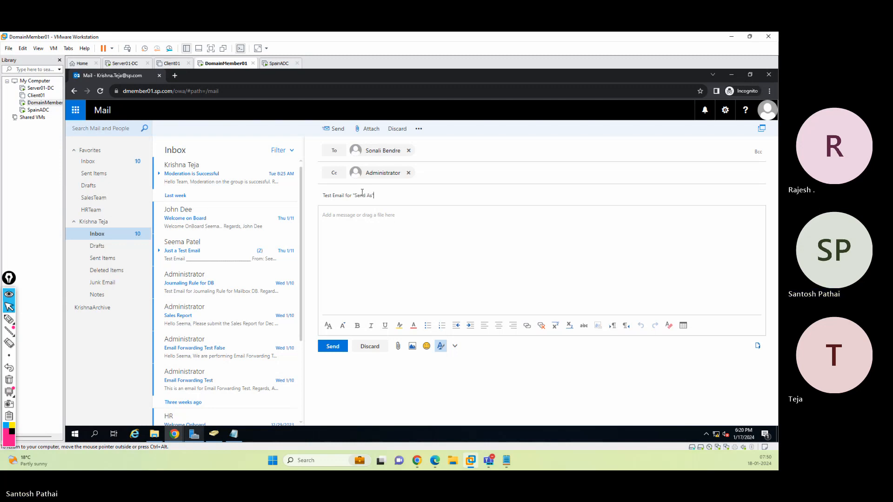
key(Tab)
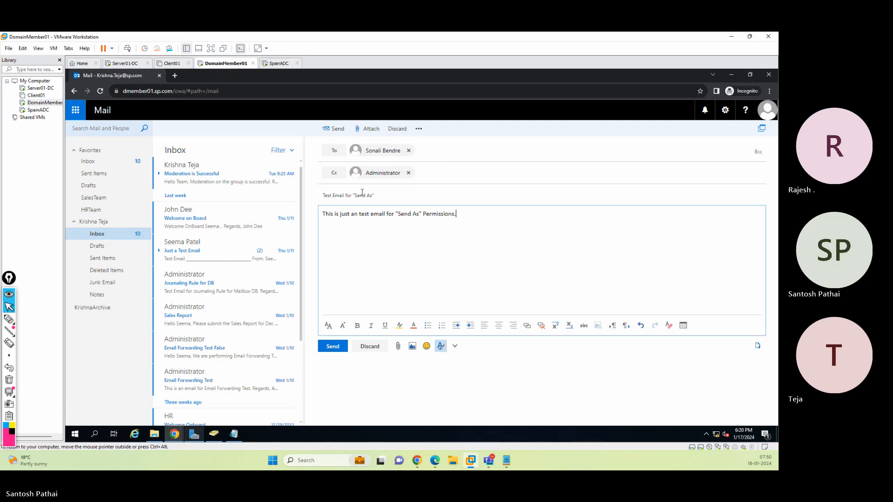
click(333, 346)
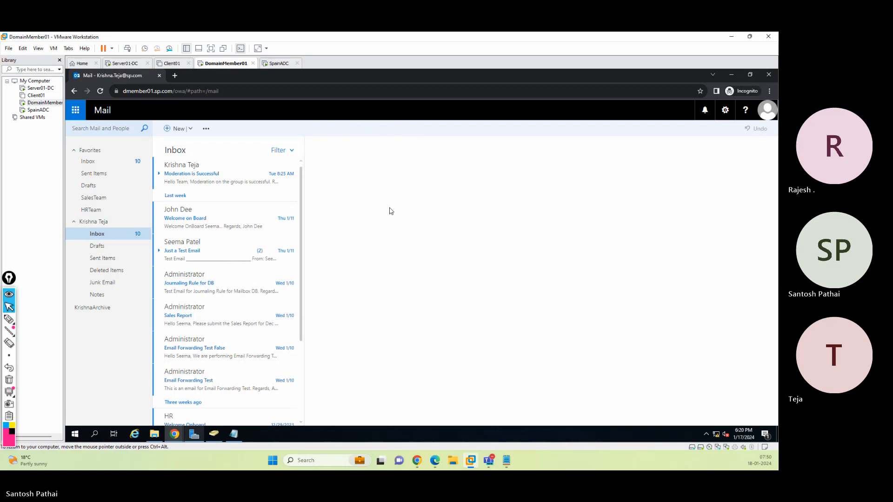
Open the delegate's Sent Items and view the message just sent
click(116, 259)
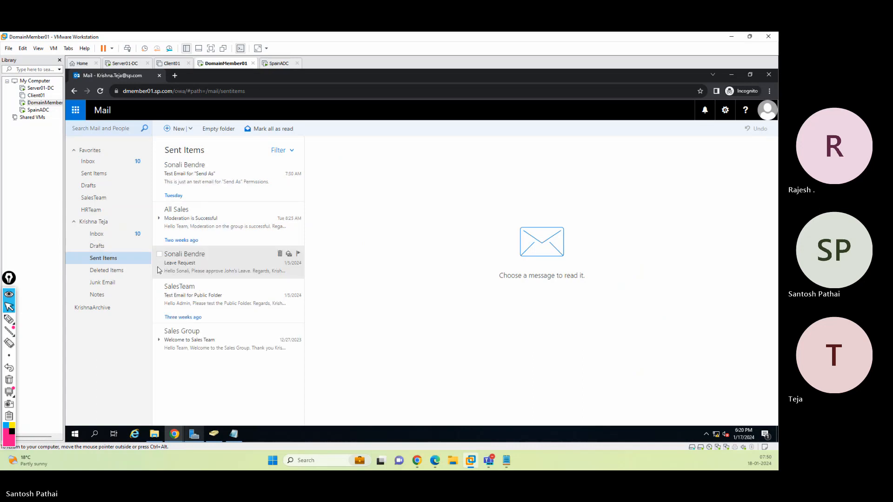
click(211, 183)
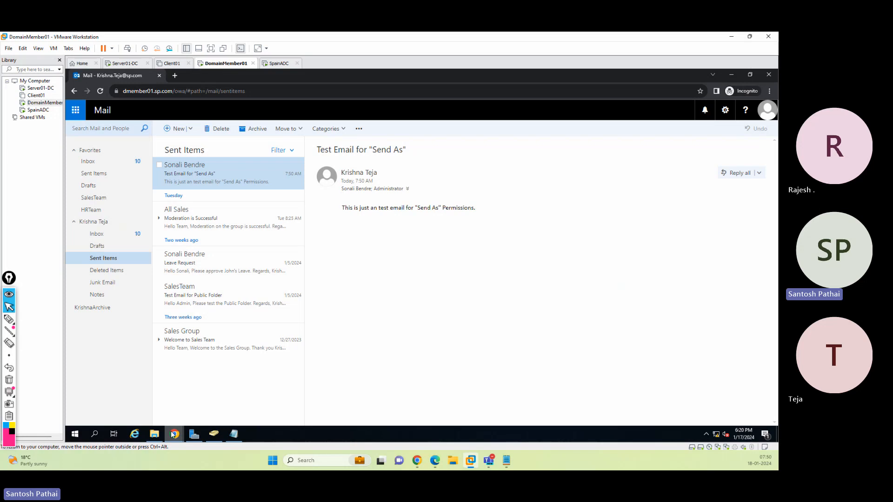
Switch to the administrator's mailbox and inspect the received Send As test message and its sender details
mouse_move(173, 434)
click(128, 396)
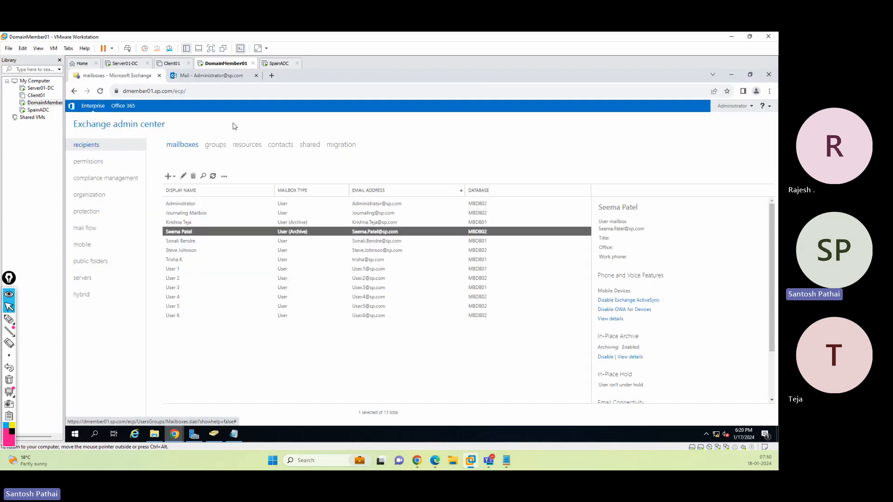
click(215, 77)
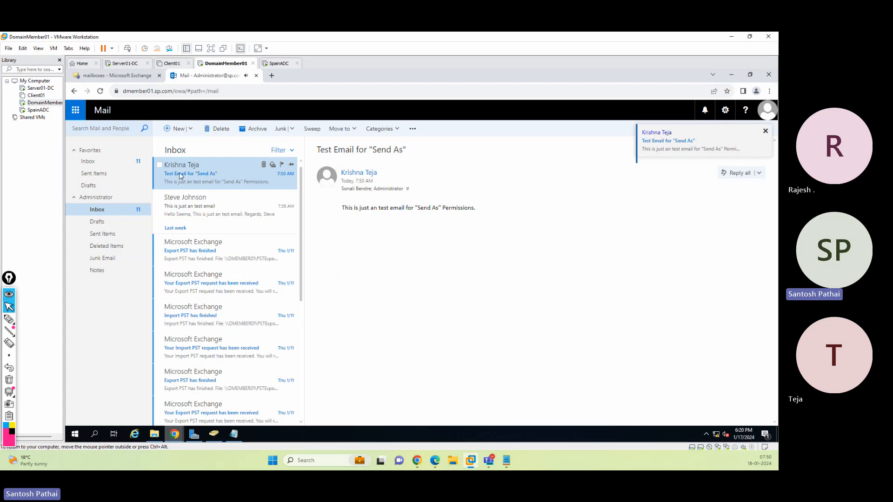
click(366, 190)
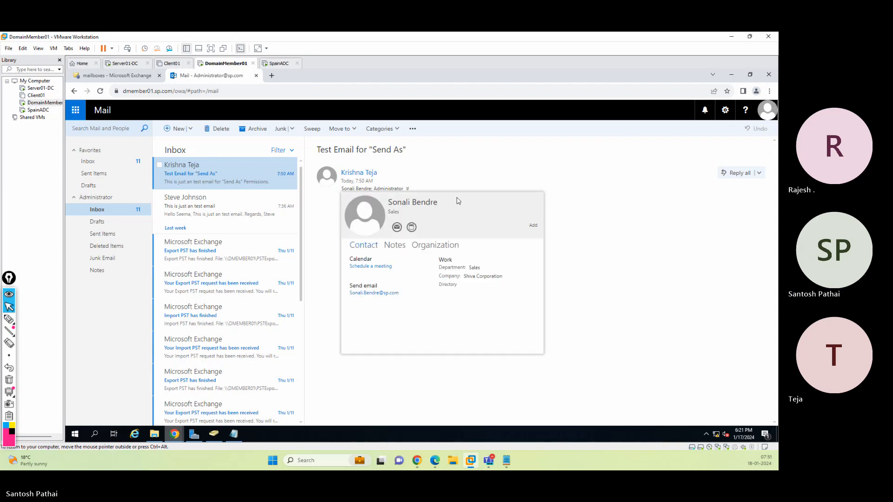
click(630, 250)
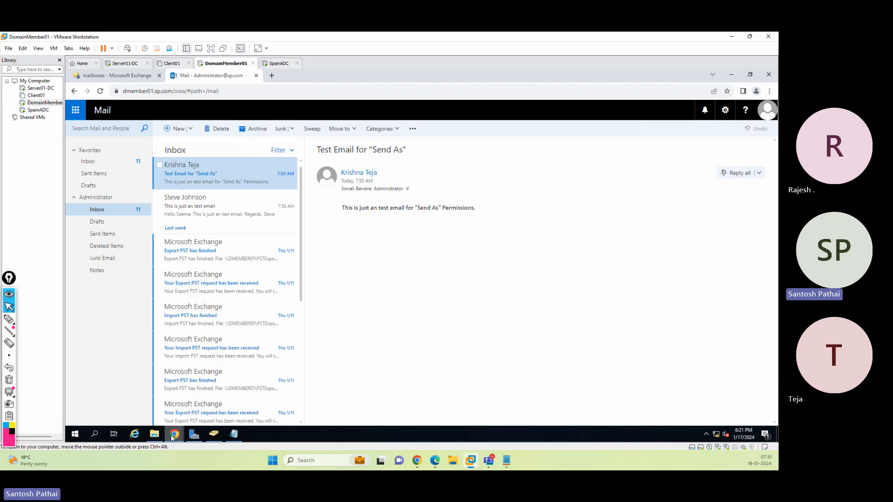
Return to the delegate's mailbox and browse messages in its Inbox
mouse_move(175, 435)
click(200, 402)
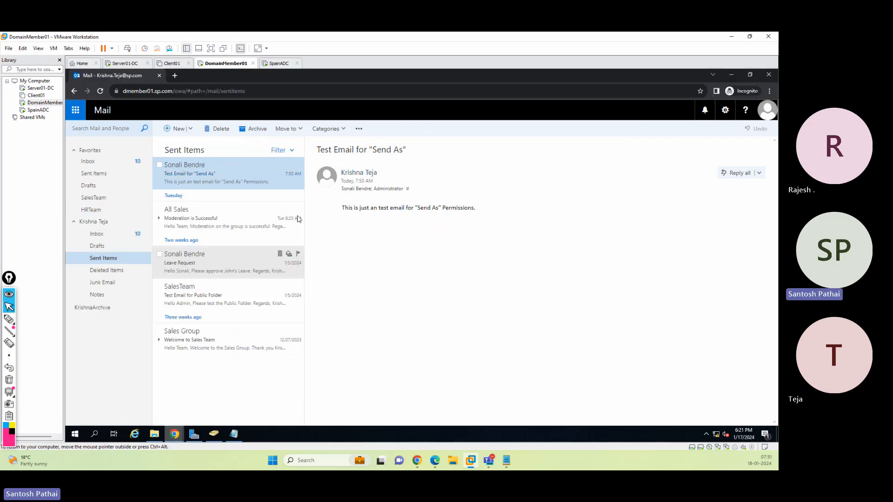
click(763, 116)
click(470, 272)
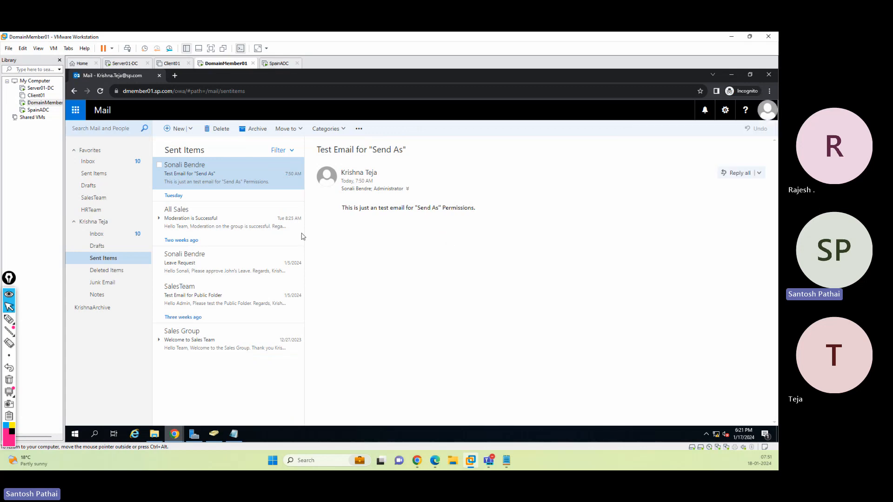
click(98, 234)
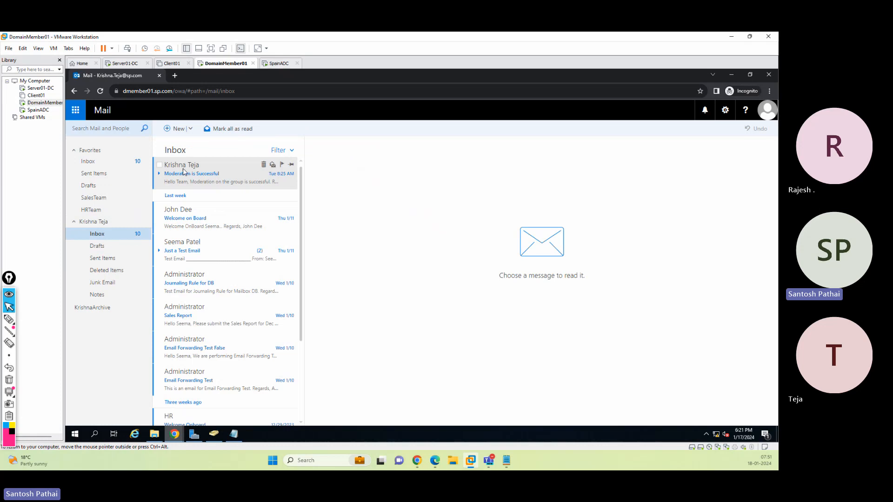
click(211, 181)
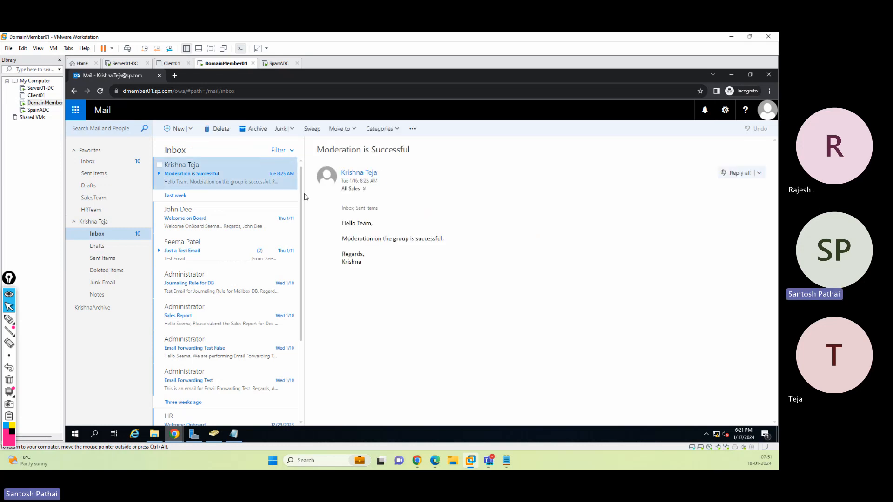
click(222, 220)
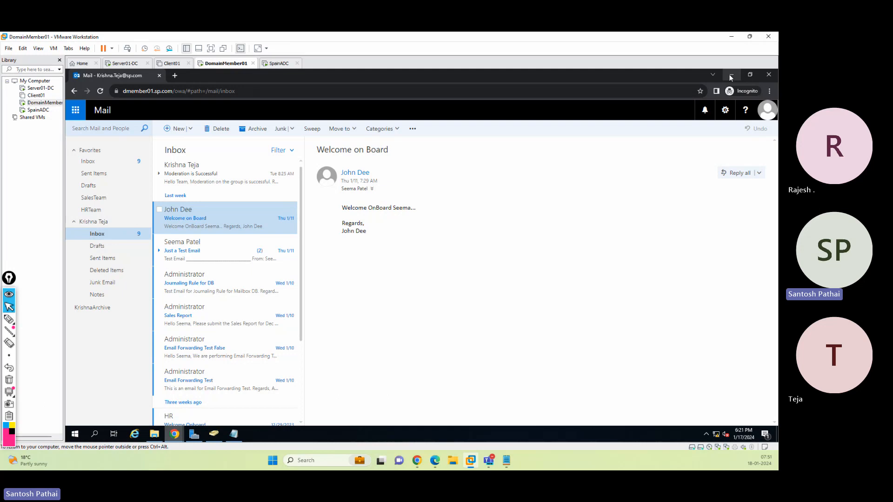
Open the moderator's mailbox from the delegate's account using Open another mailbox
click(766, 117)
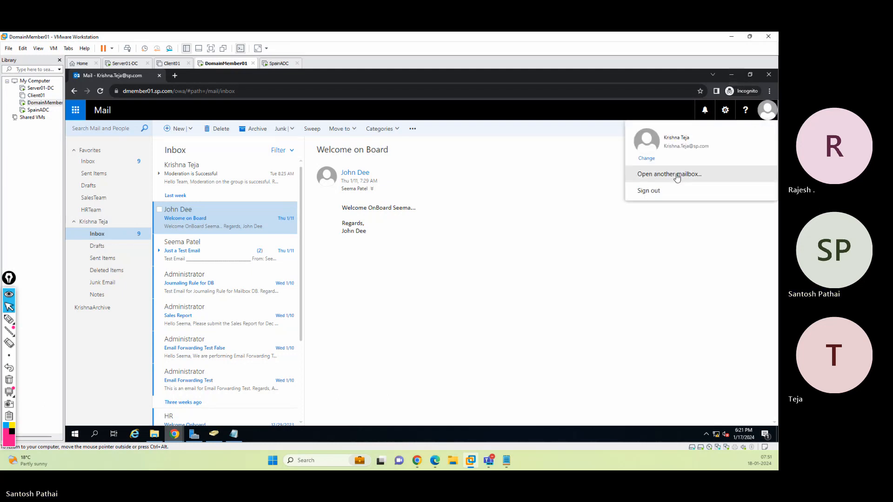
click(680, 177)
click(395, 272)
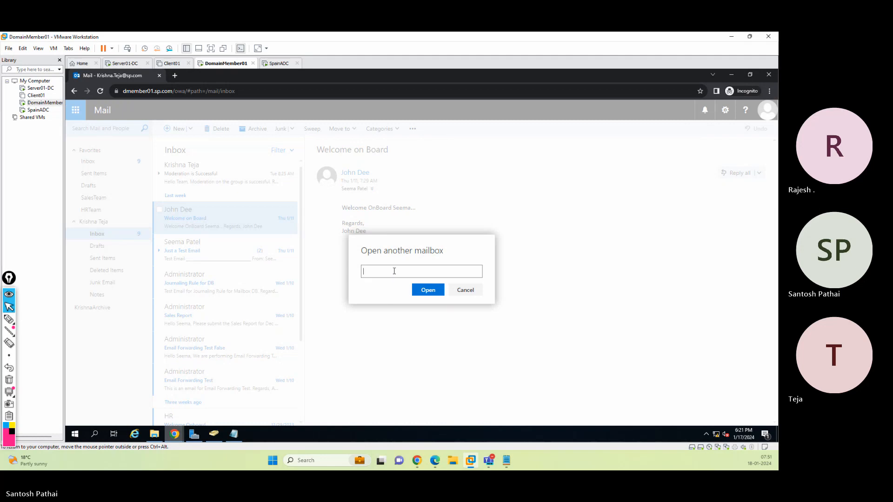
text(seema)
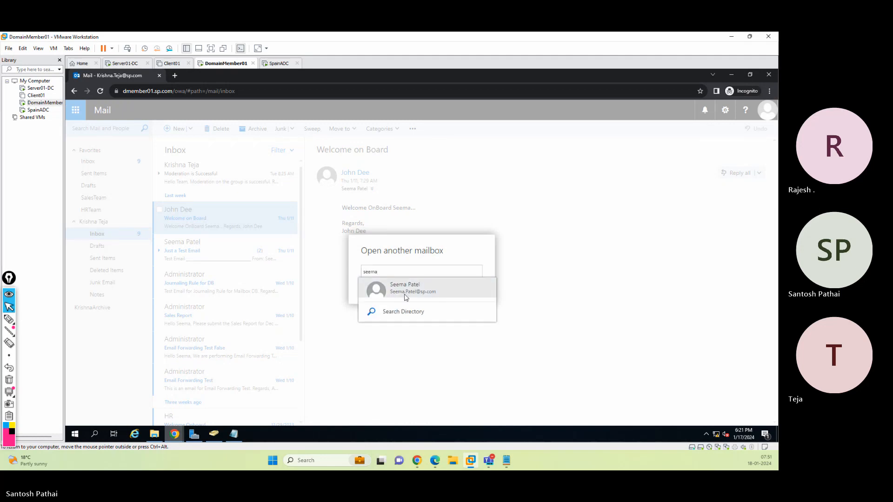
click(425, 291)
click(428, 307)
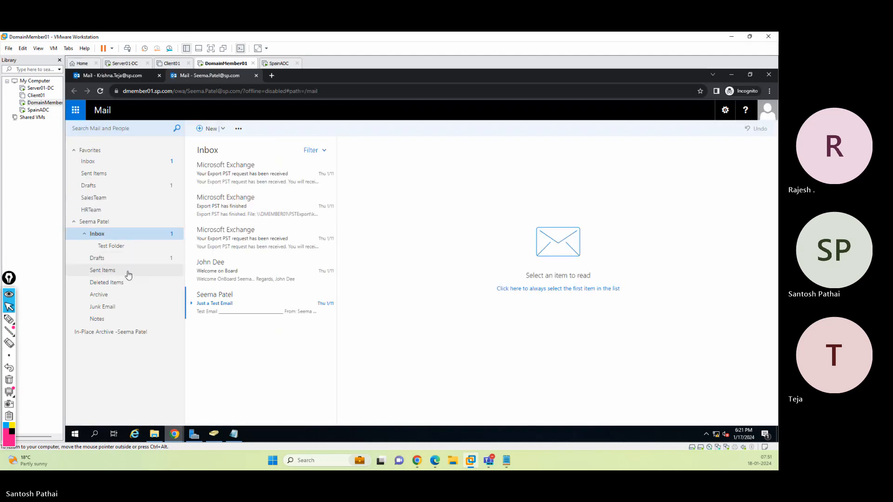
Browse the moderator's Sent Items, Drafts and Inbox folders
click(129, 275)
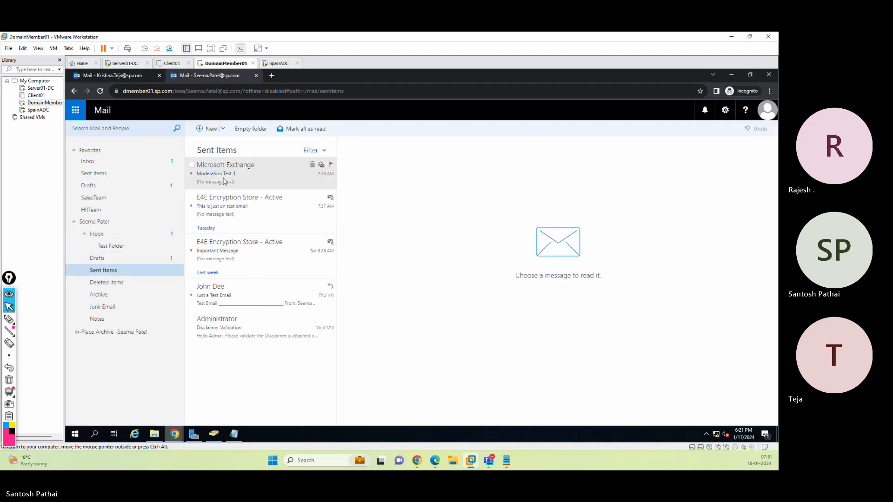
click(120, 258)
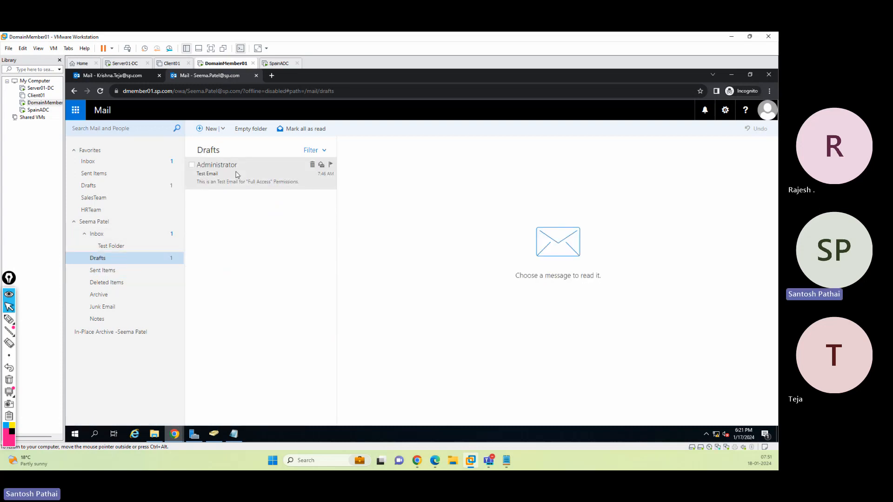
click(125, 242)
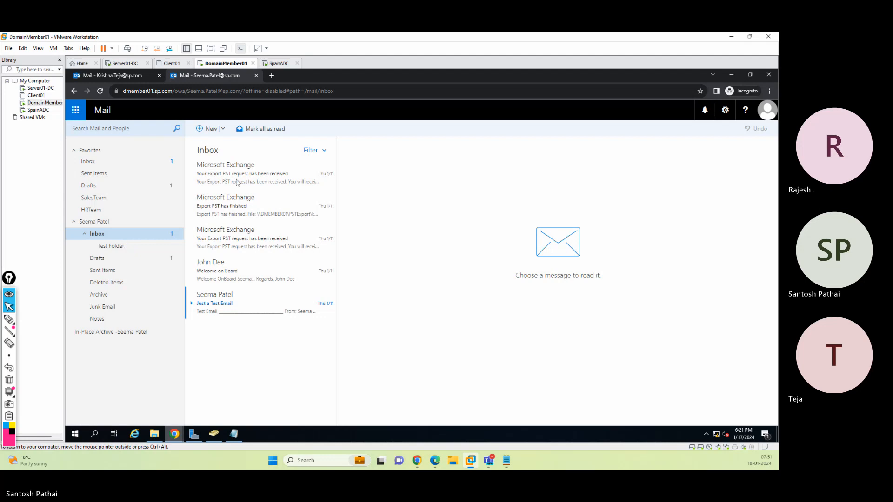
click(130, 274)
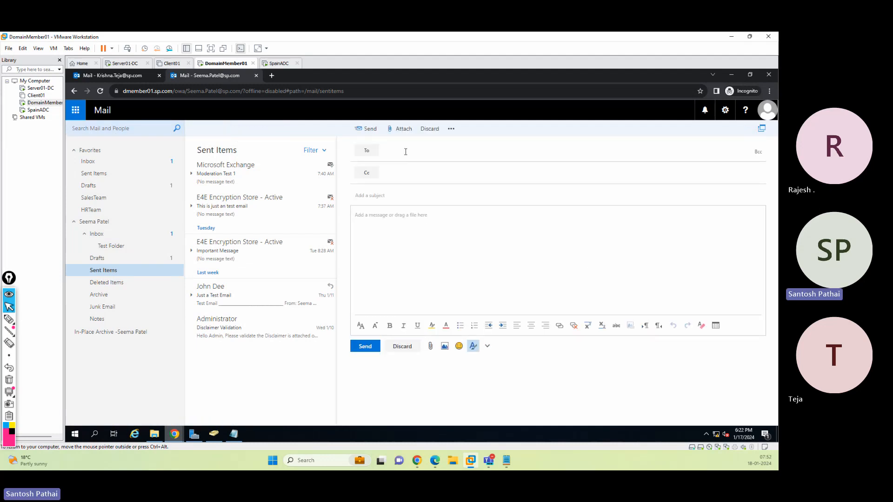
Address the new message to a colleague's account and add the Administrator as Cc
click(406, 152)
text(sonali)
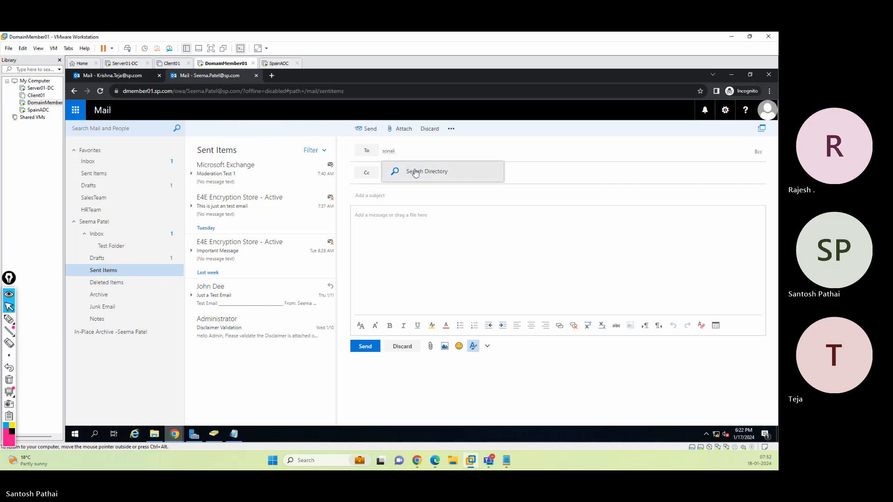
click(412, 172)
click(410, 175)
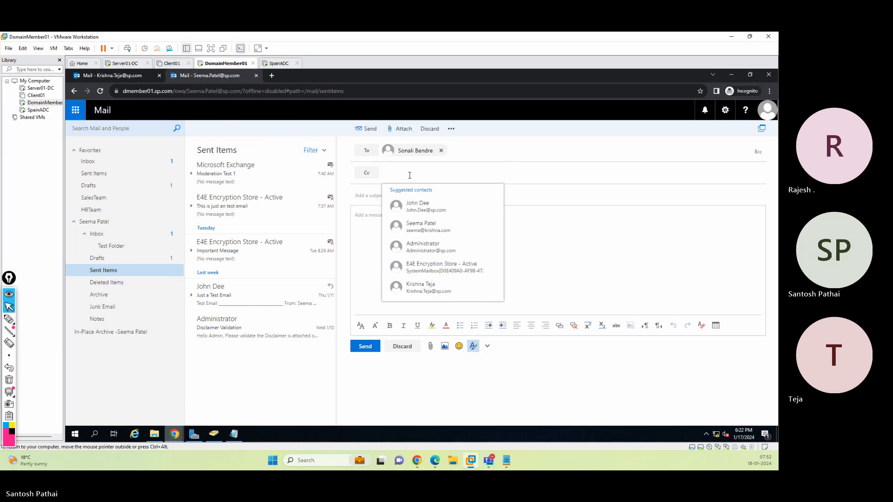
click(426, 247)
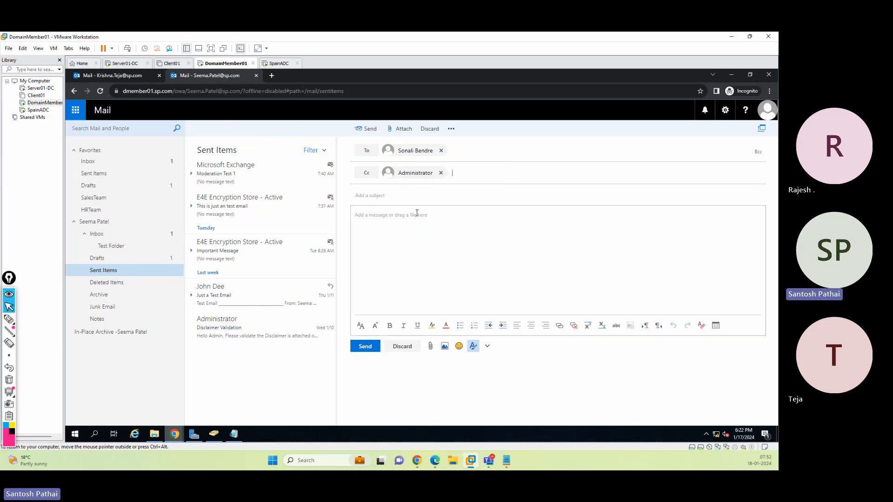
Enter the subject Test Email 3 for "Send As" and a body describing the Send As permission test on the moderator's mailbox
click(403, 196)
text(Test Email 3 for "Send As")
key(Tab)
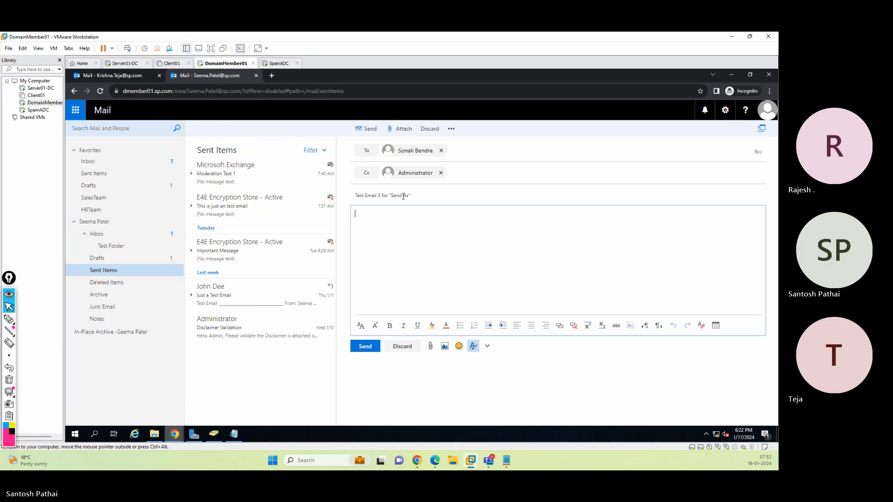
text(This is test)
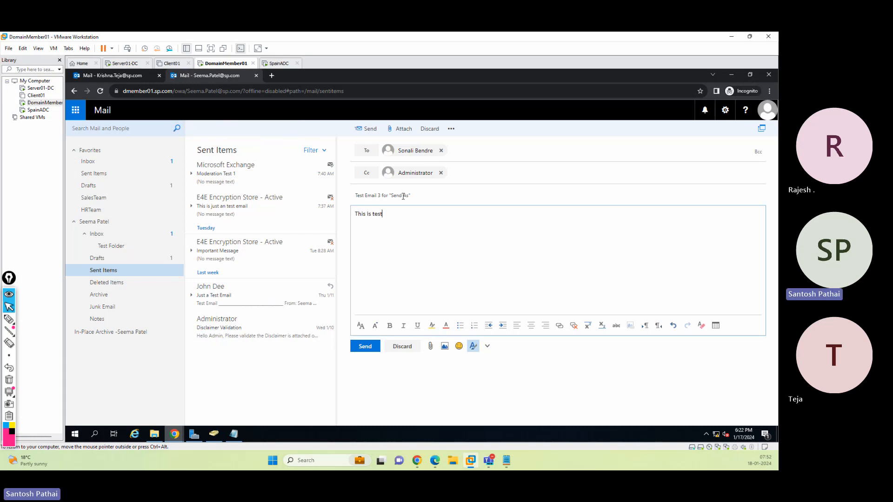
text( Email for "Send As" ermissio)
key(BackSpace)
key(BackSpace)
key(BackSpace)
key(BackSpace)
key(BackSpace)
key(BackSpace)
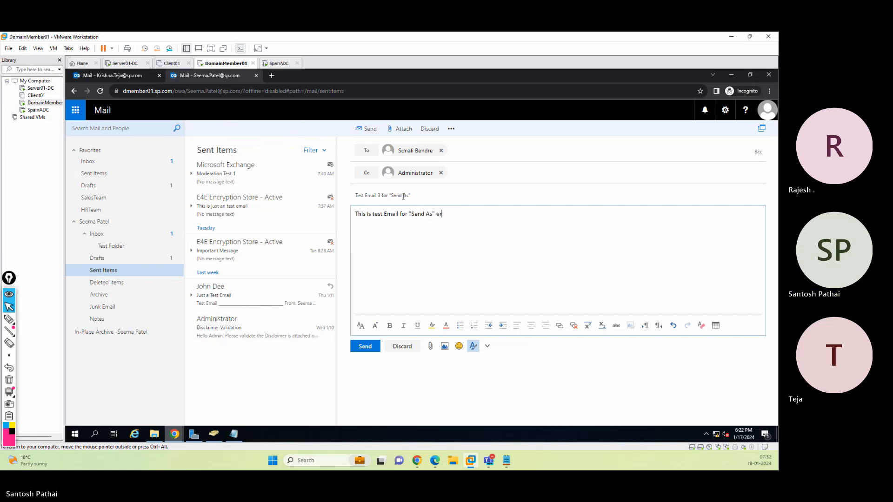
text(missions to user Krishna)
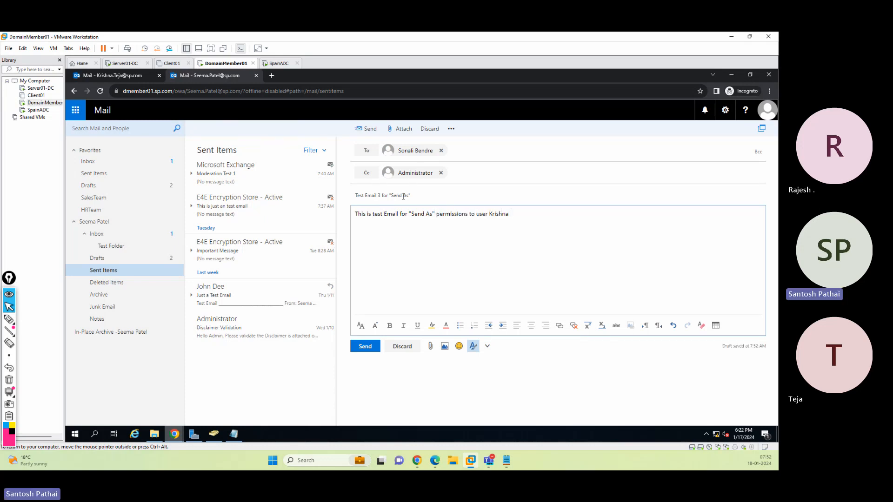
text( on Seema's Mailbox.)
Try to send the message from the moderator's mailbox
click(767, 116)
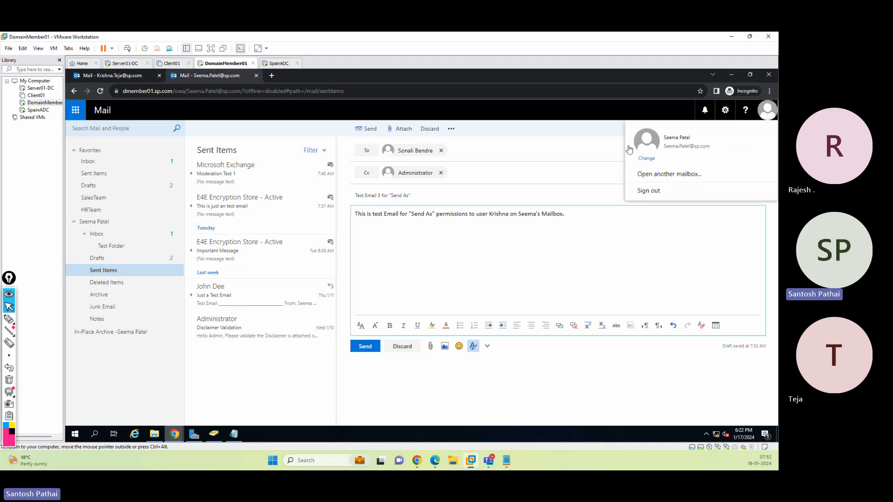
click(561, 134)
click(367, 128)
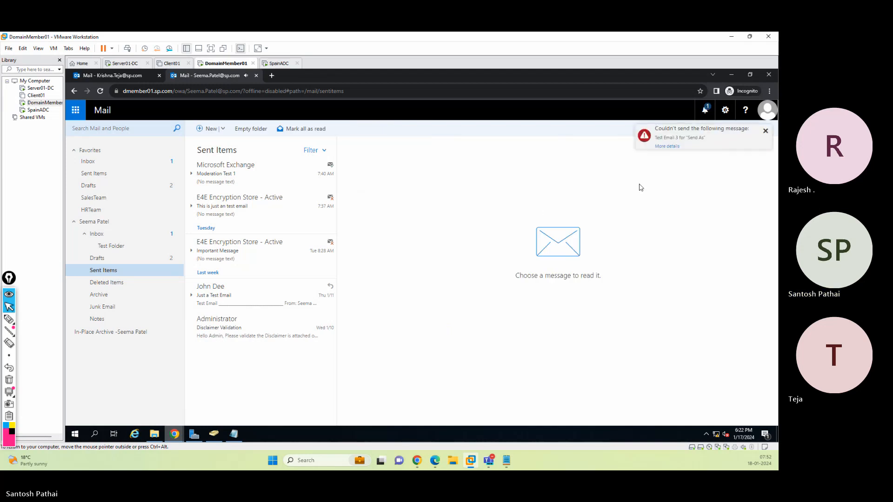
Open the details of the unsent message and review its draft in a separate window
click(660, 146)
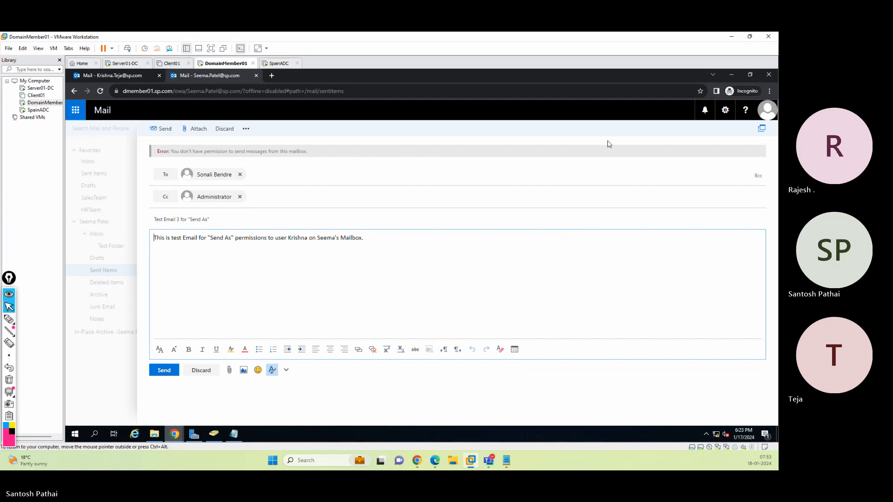
click(762, 129)
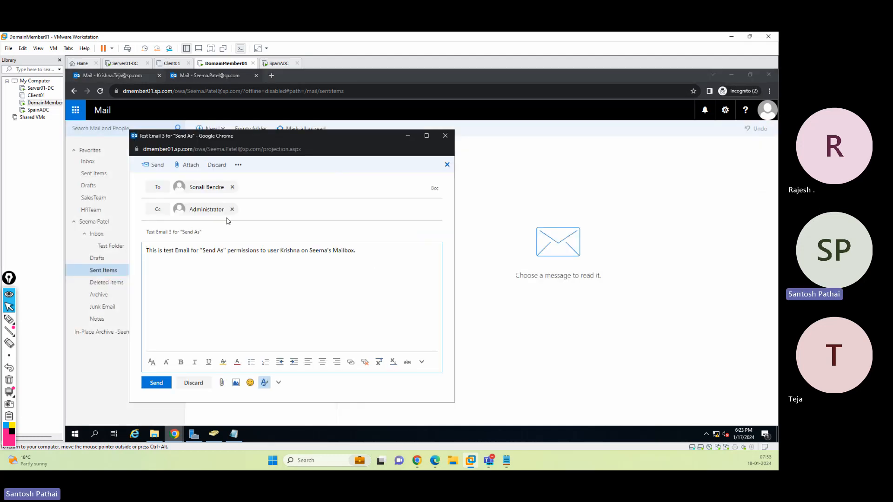
click(437, 140)
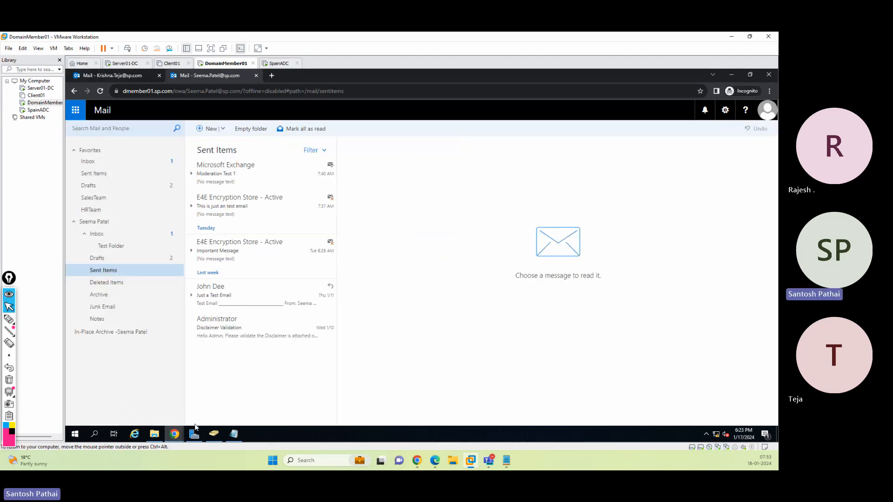
Switch to the Exchange admin center and open the moderator mailbox's delegation settings to review its Send As and Full Access lists
mouse_move(179, 434)
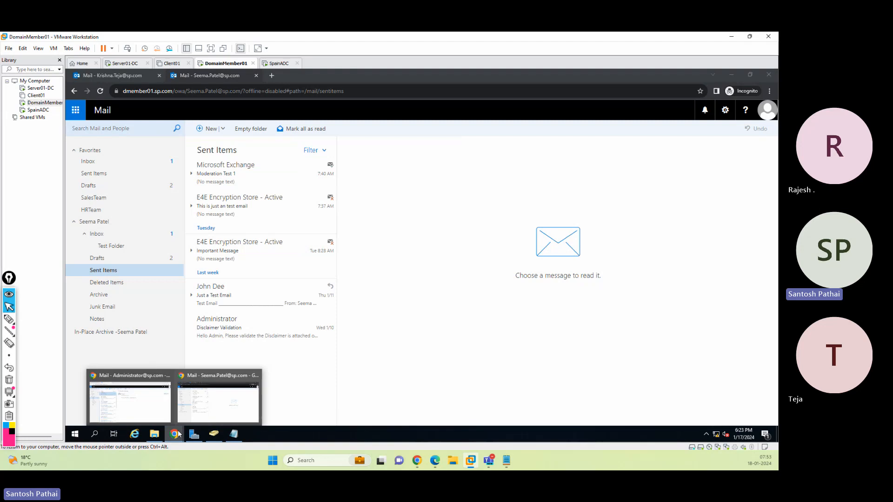
click(196, 403)
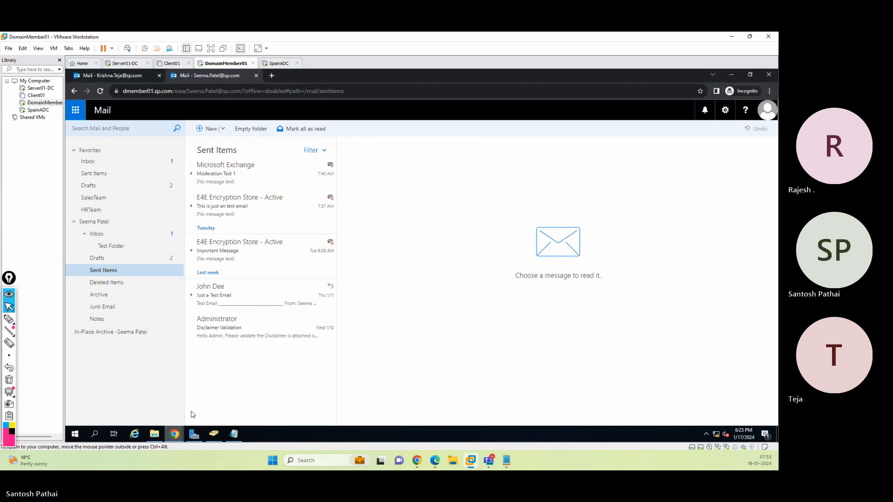
mouse_move(188, 430)
click(130, 393)
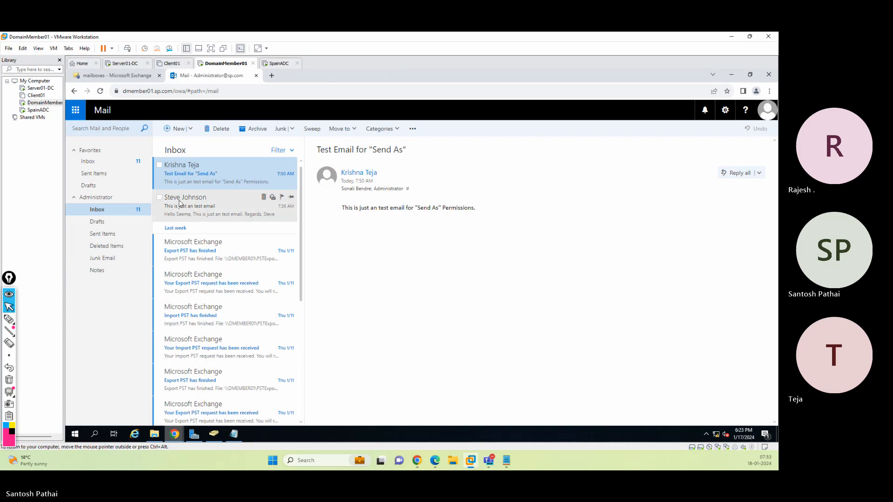
click(114, 75)
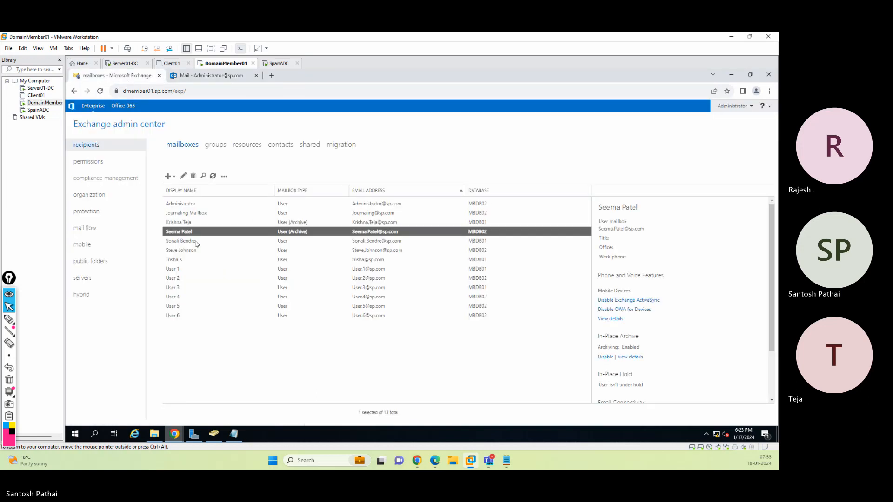
click(183, 176)
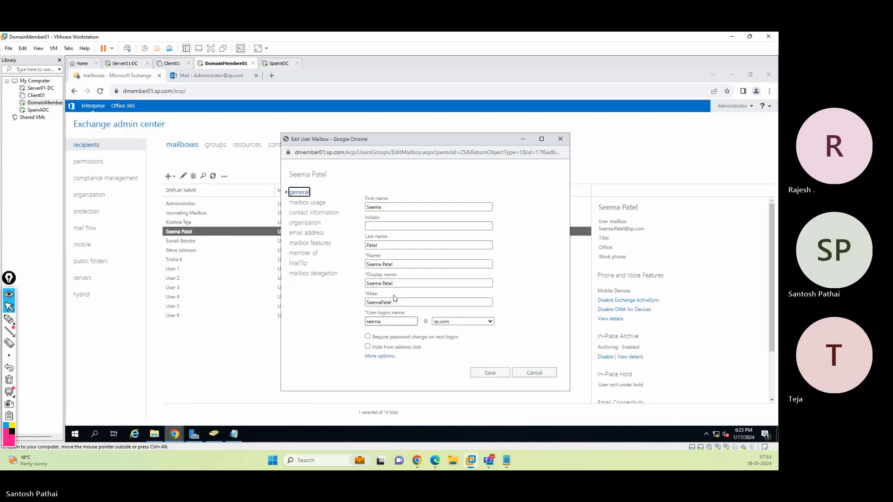
click(308, 274)
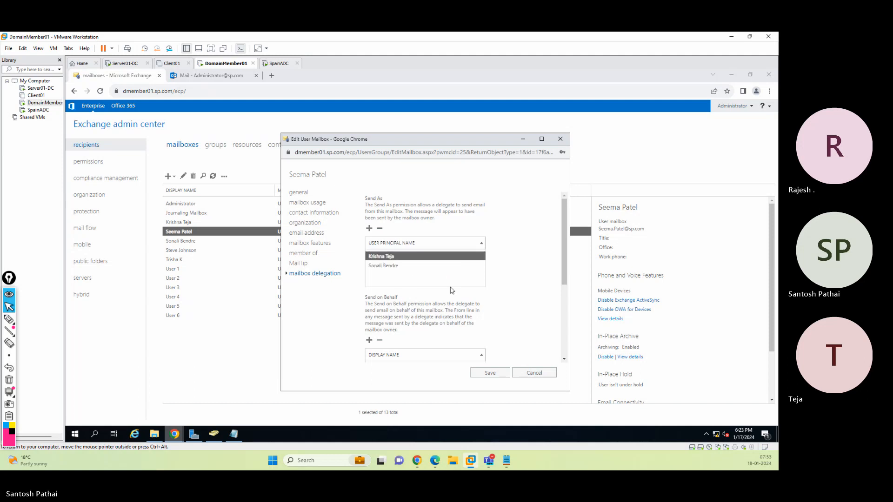
scroll(427, 278, down, 3)
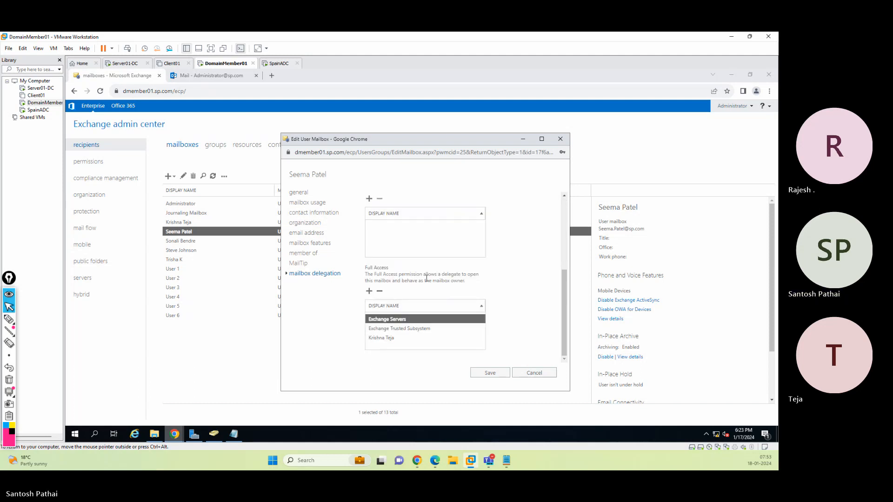
click(399, 339)
scroll(420, 297, up, 2)
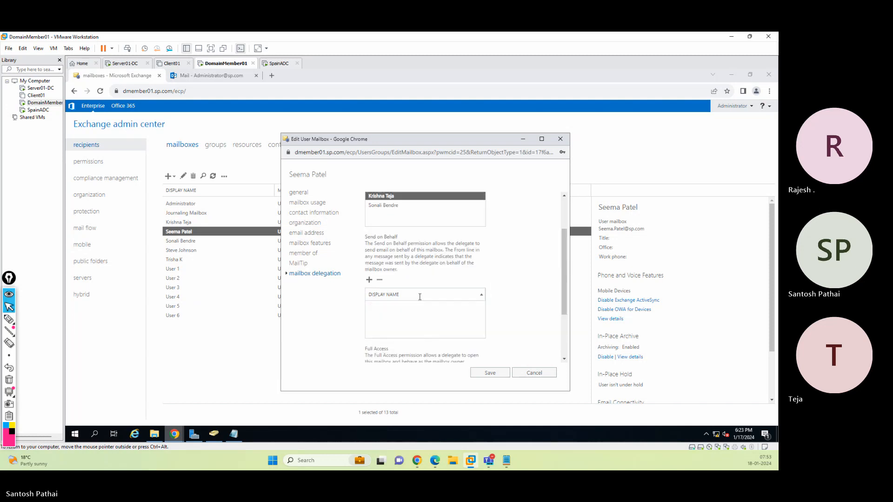
scroll(420, 297, up, 2)
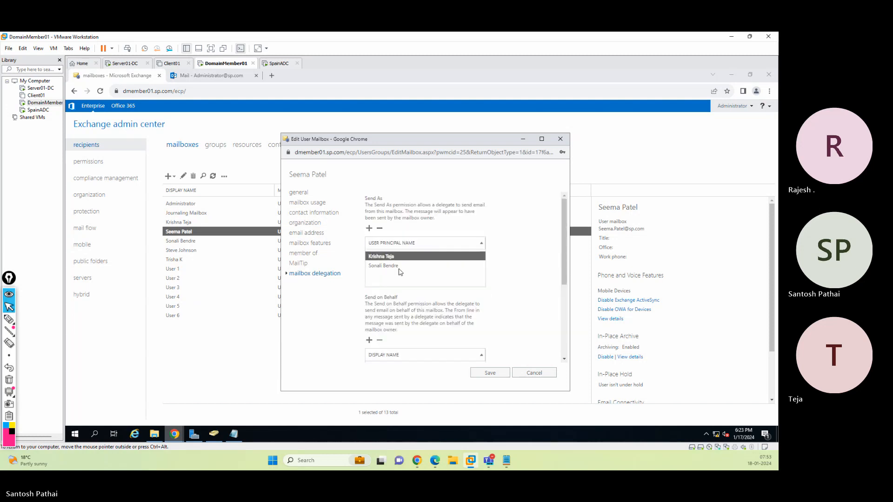
Add the Administrator to the moderator mailbox's Send As and Full Access delegates
click(370, 228)
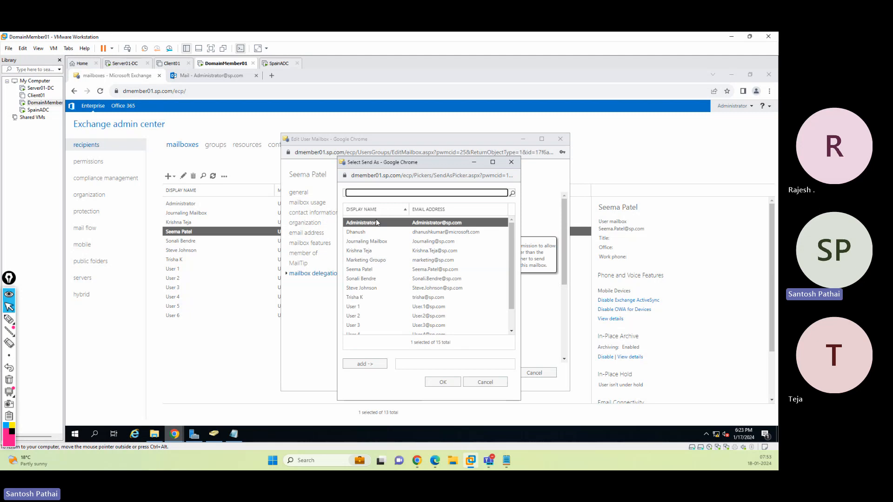
click(365, 364)
click(443, 382)
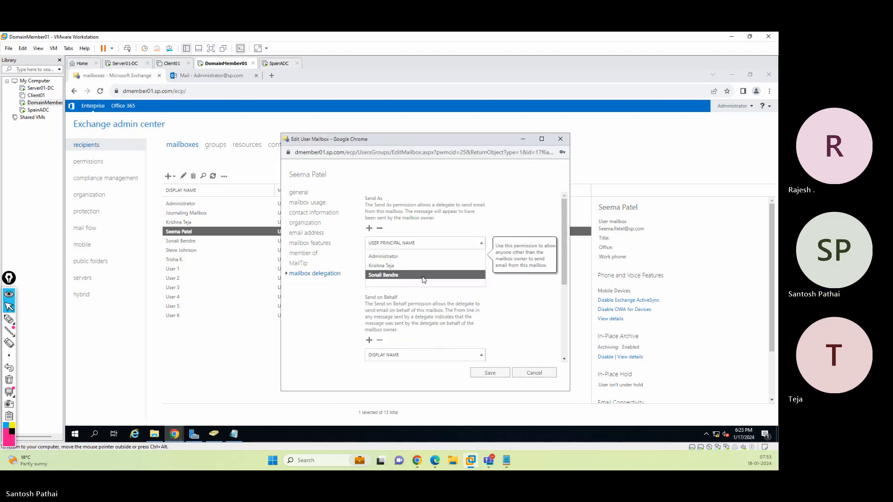
scroll(424, 279, down, 5)
click(369, 292)
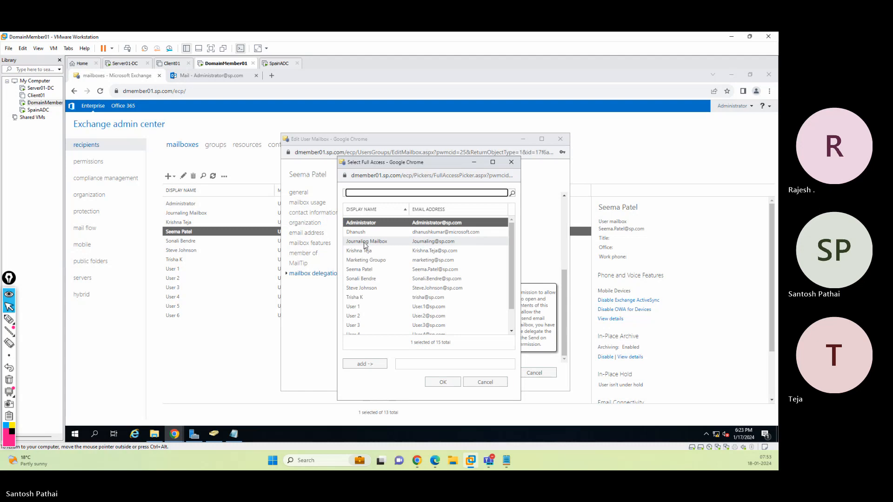
click(365, 364)
click(447, 380)
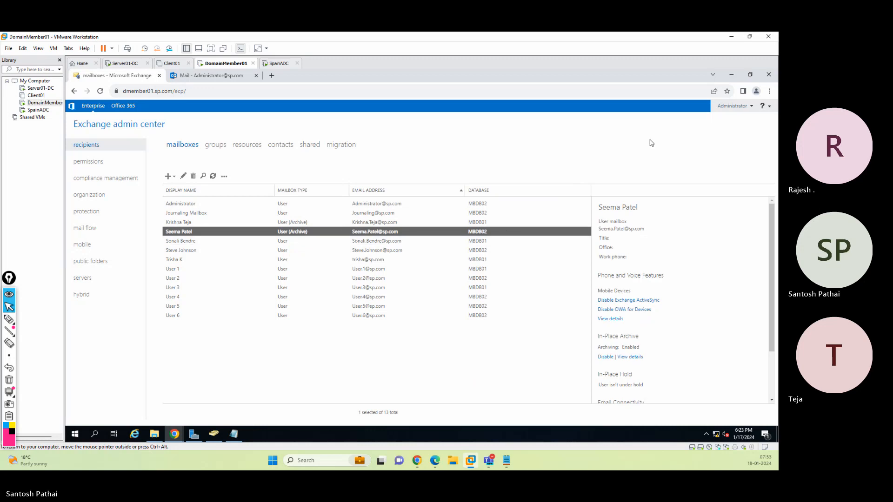
Return to the administrator's webmail, reload it, and open the moderator's mailbox with Open another mailbox
click(733, 76)
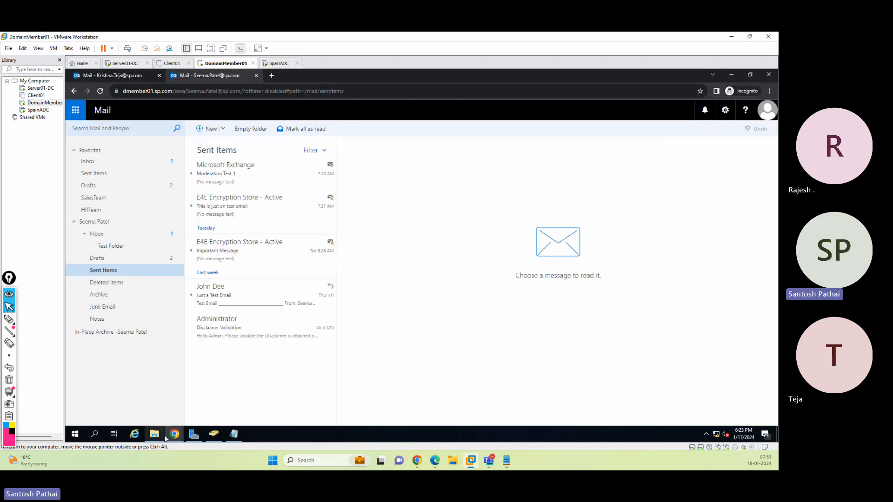
mouse_move(174, 437)
click(154, 412)
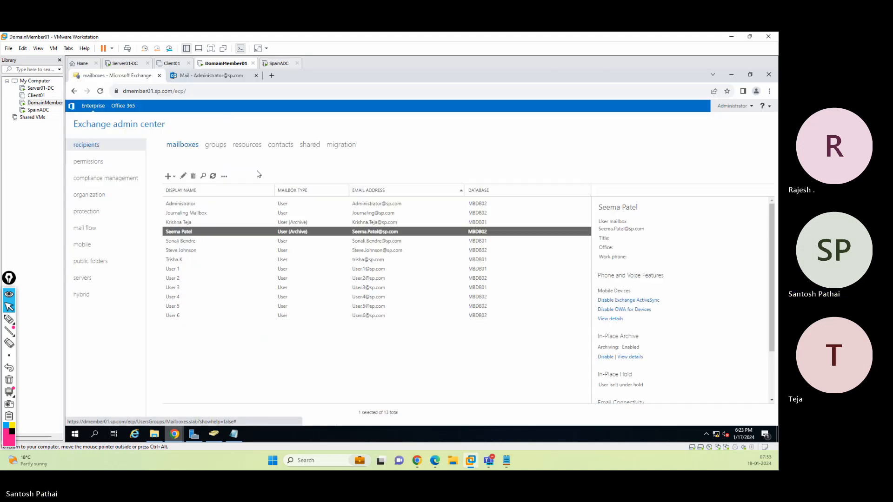
click(203, 80)
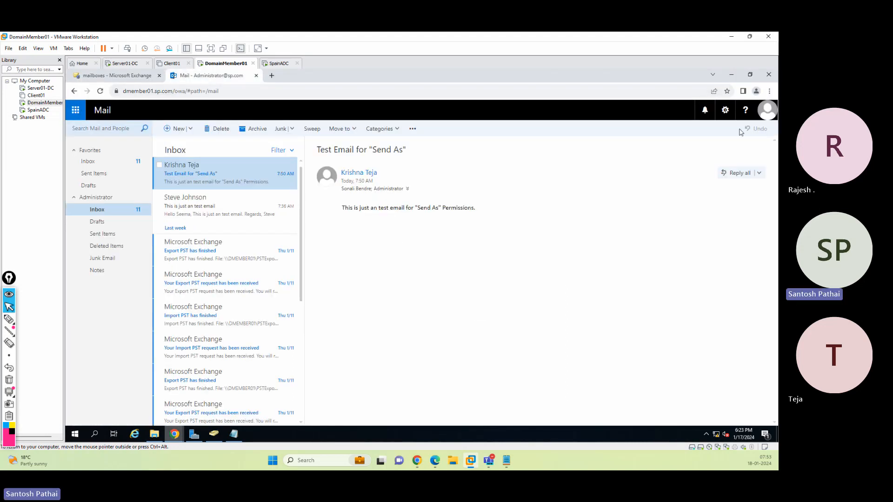
click(100, 91)
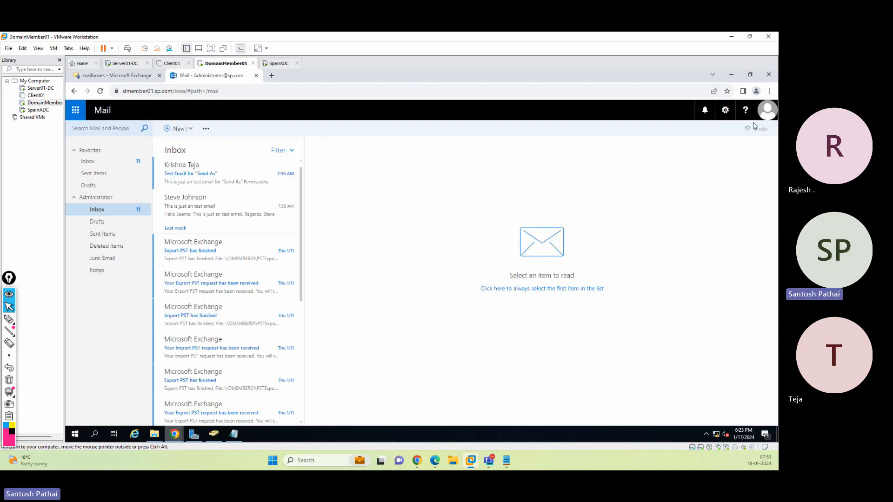
click(767, 119)
click(566, 194)
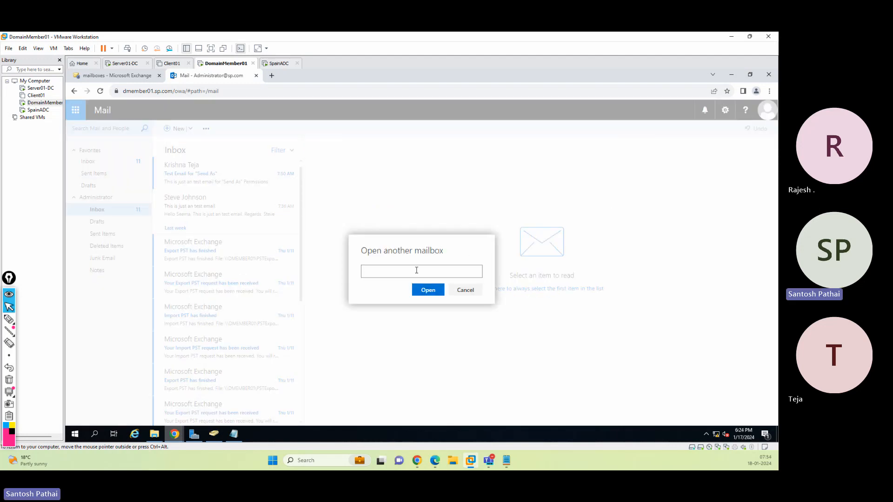
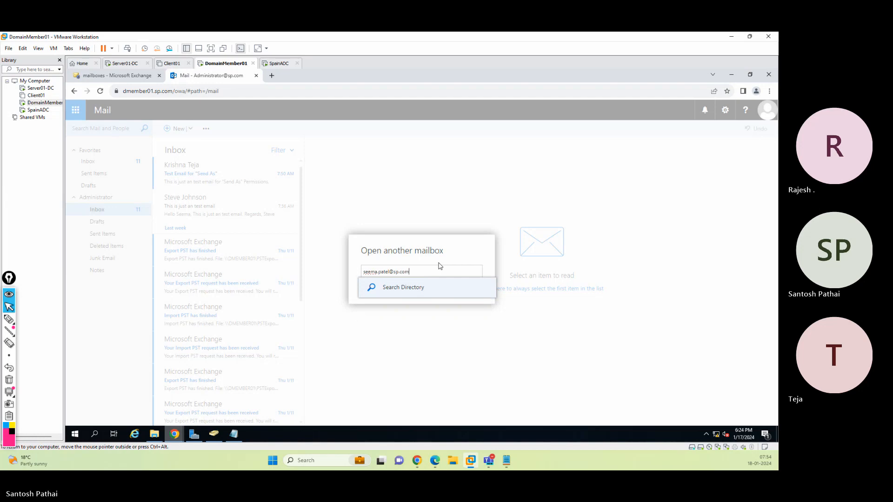
click(431, 287)
click(420, 287)
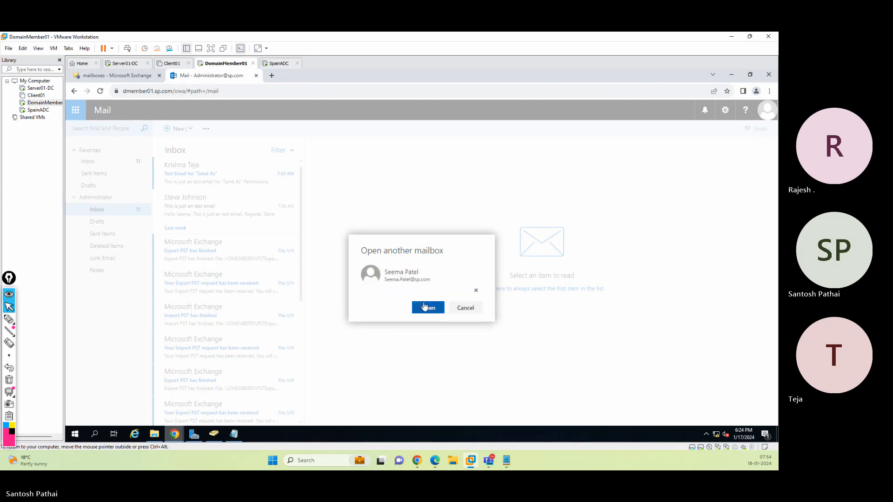
click(428, 309)
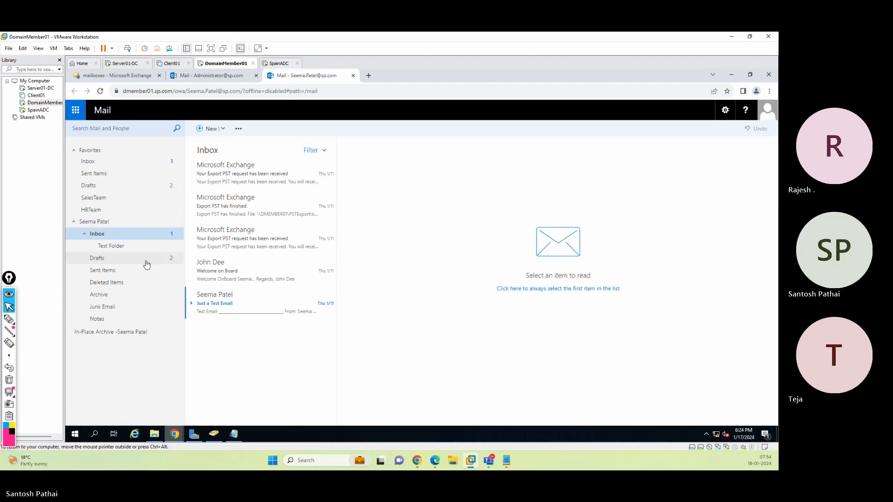
From the moderator's mailbox, send a new message to the test user with subject Test for "Send As" and body Email Test for "Send As" Permissions
click(205, 128)
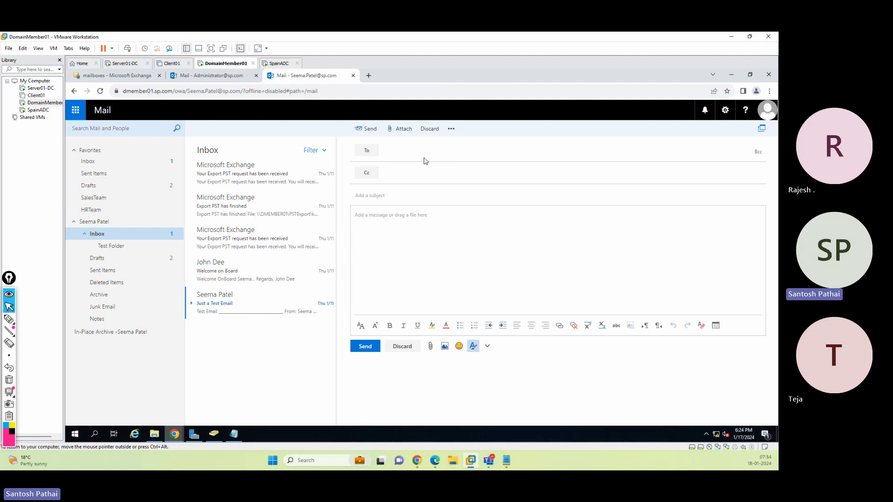
text(krishna)
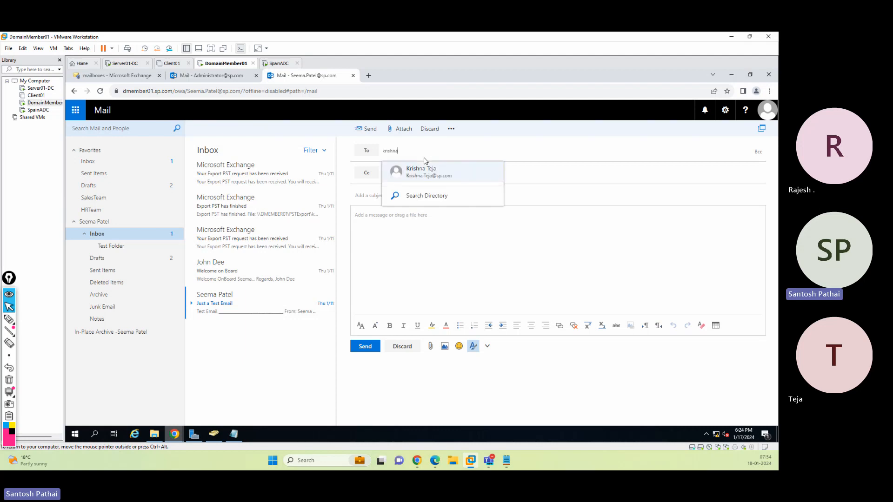
key(Tab)
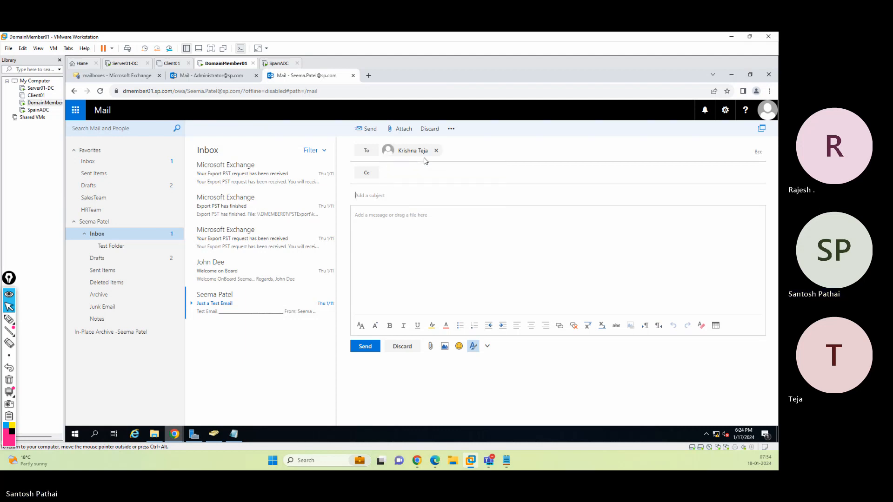
key(Tab)
text(Test)
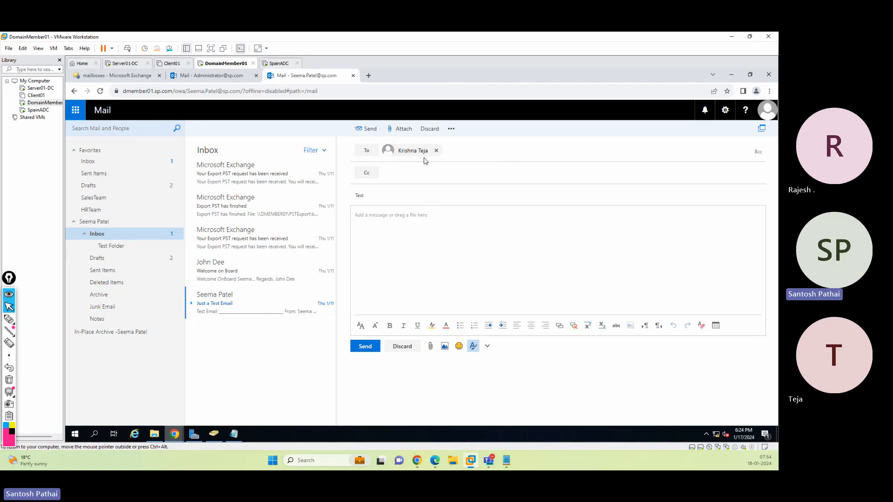
text( for "Send As)
key(Tab)
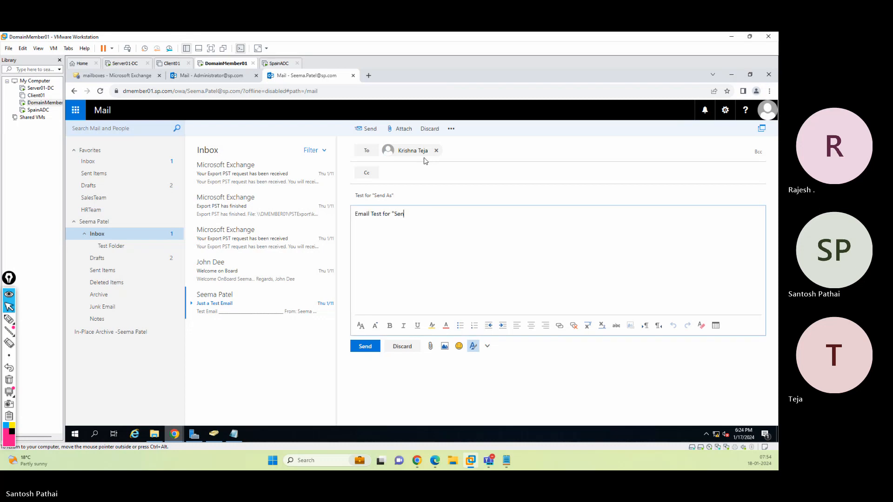
text(Permissions)
click(365, 347)
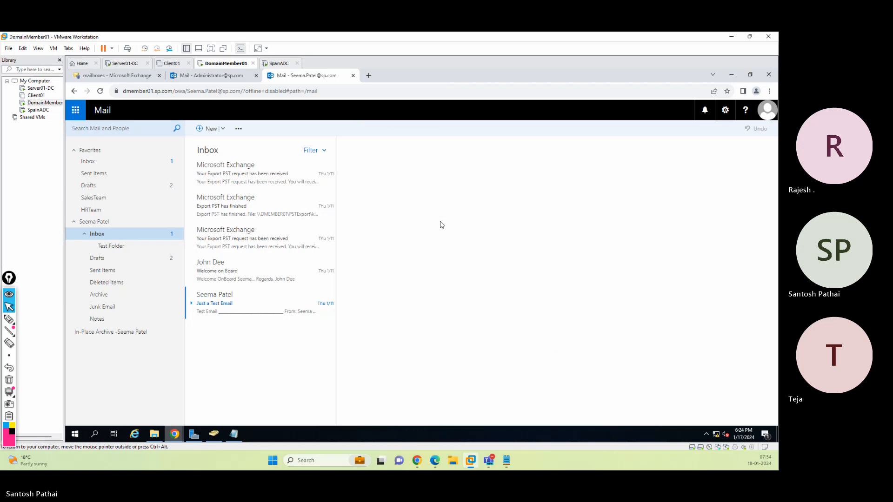
Open the moderator mailbox's Sent Items and view the message just sent
click(132, 273)
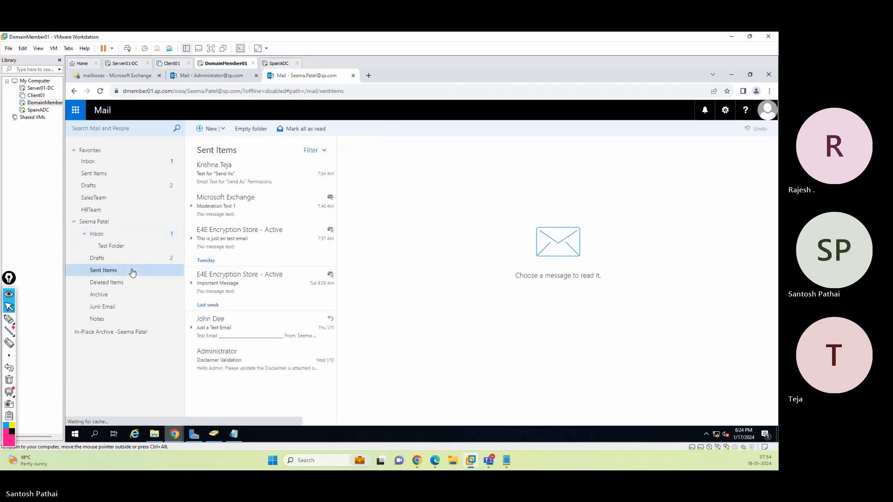
click(223, 182)
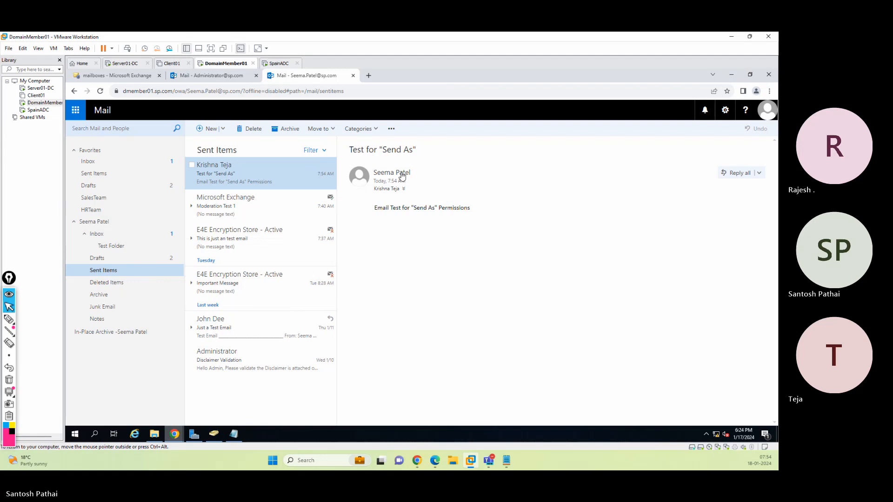
Switch to the incognito browser window and browse the moderator's Inbox there, opening its test email and reloading the page
mouse_move(176, 434)
click(203, 408)
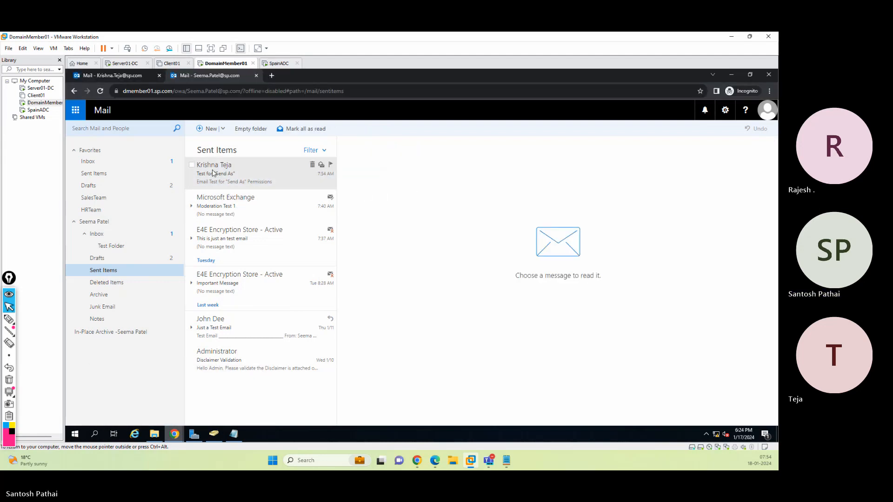
click(104, 237)
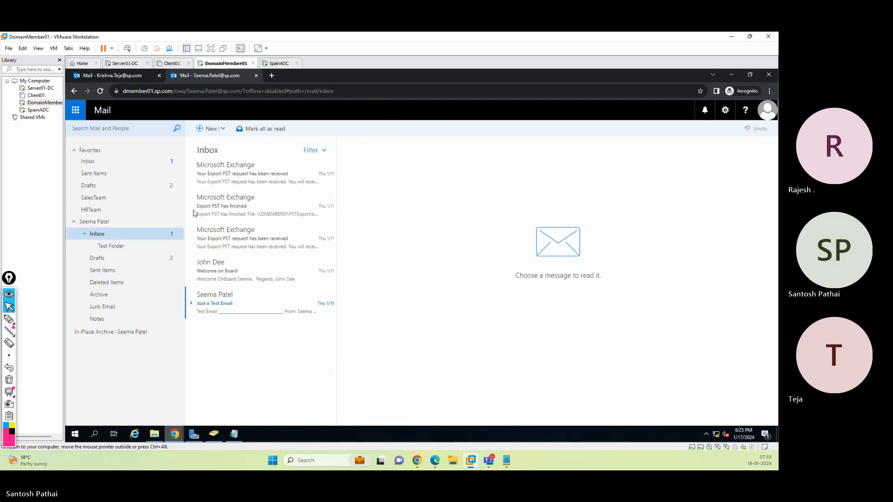
click(224, 304)
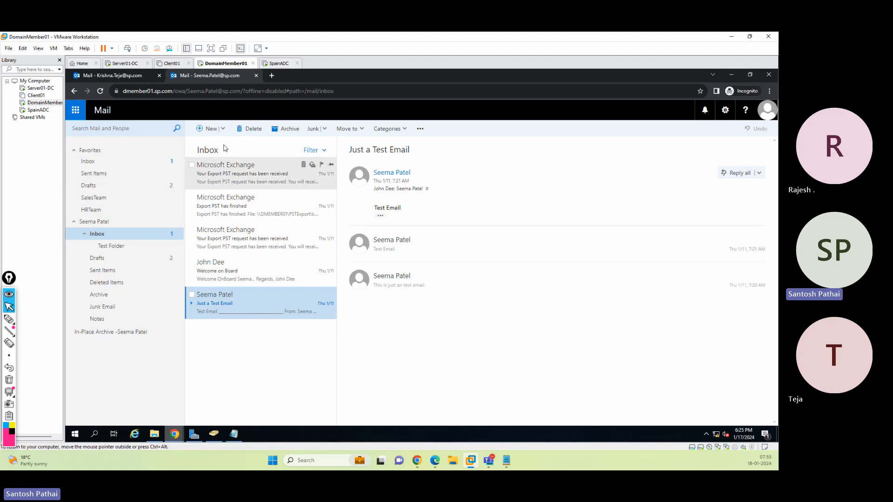
click(149, 166)
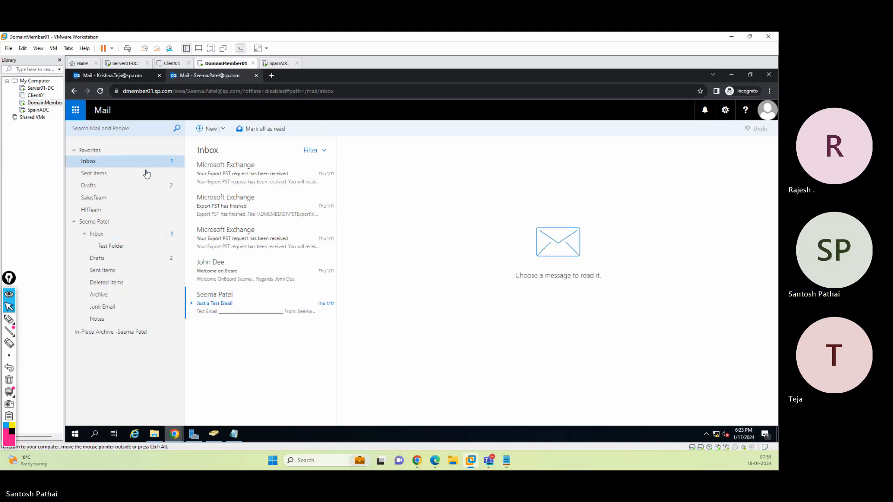
click(100, 91)
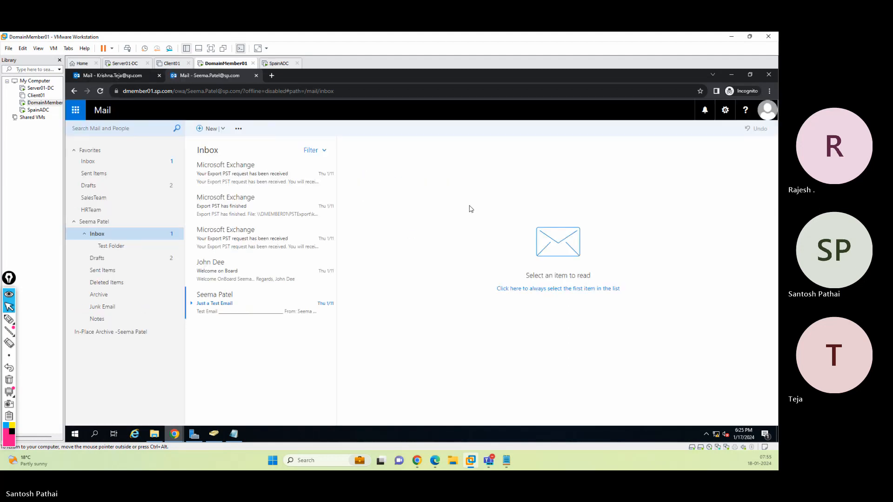
Switch to the recipient's mail tab in the incognito window and open the received Test for "Send As" message
click(731, 75)
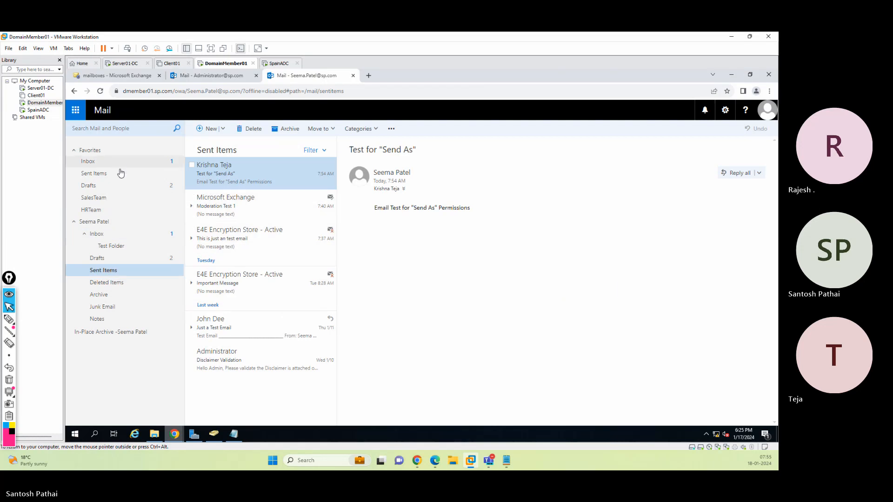
mouse_move(174, 433)
click(203, 405)
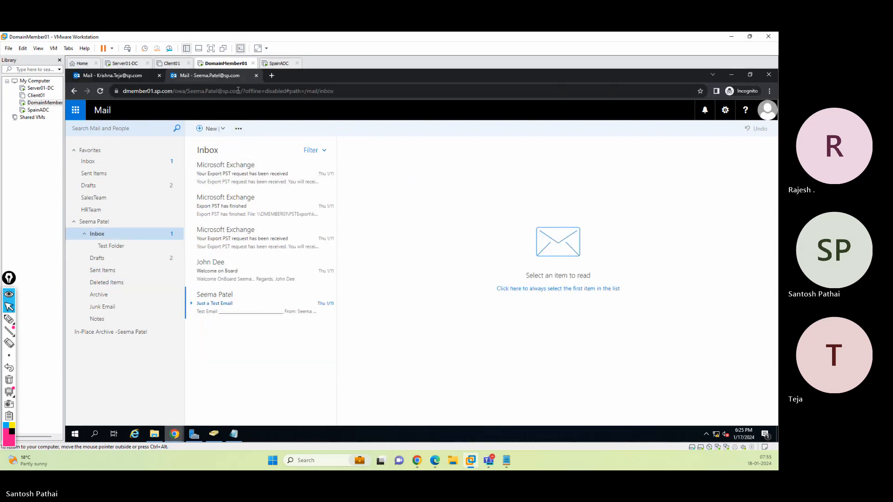
click(255, 76)
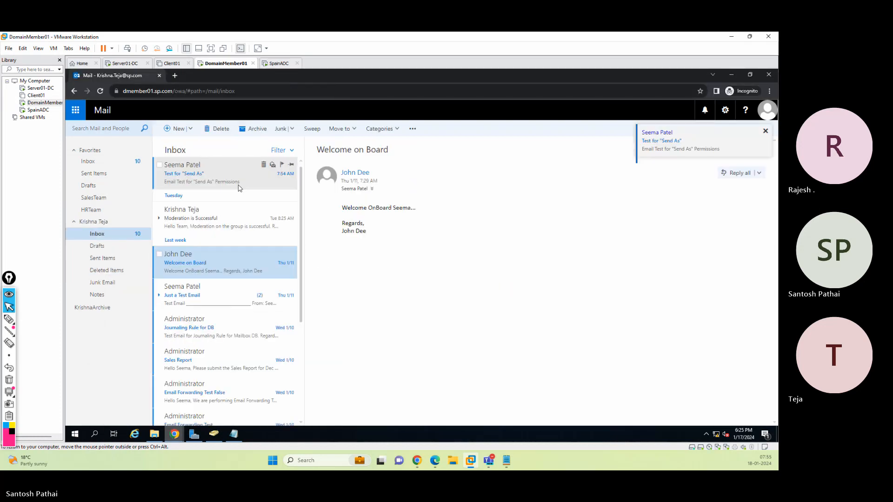
click(203, 176)
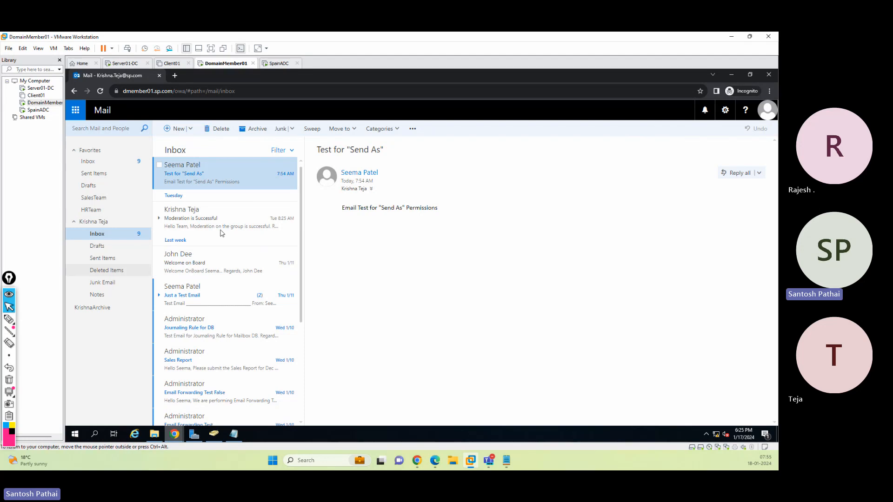
click(11, 323)
mouse_move(529, 183)
mouse_down()
mouse_move(399, 187)
mouse_move(382, 163)
mouse_move(328, 182)
mouse_move(393, 172)
mouse_move(374, 160)
mouse_up()
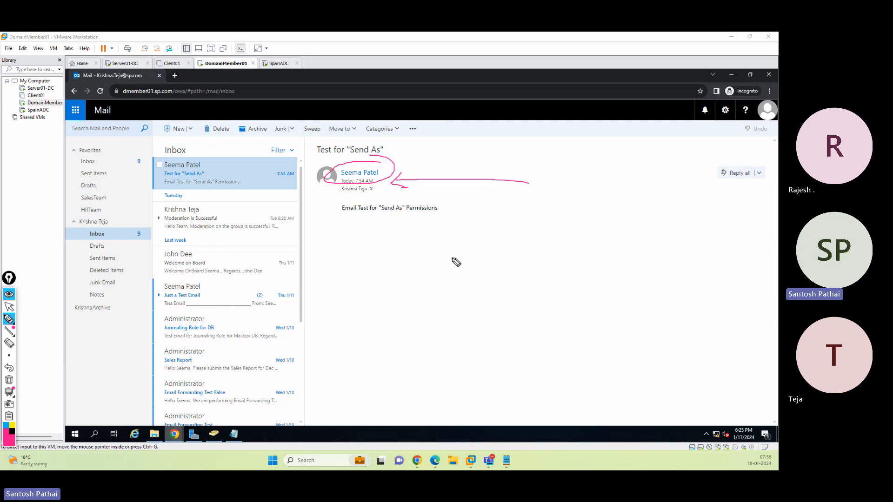
drag(445, 251, 510, 259)
mouse_move(507, 238)
mouse_down()
mouse_move(522, 231)
mouse_move(520, 241)
mouse_up()
drag(529, 243, 551, 241)
drag(533, 235, 621, 227)
mouse_move(603, 221)
mouse_down()
mouse_move(613, 236)
mouse_move(671, 229)
mouse_move(678, 215)
mouse_move(682, 224)
mouse_up()
drag(442, 285, 473, 289)
mouse_move(538, 272)
mouse_down()
mouse_move(520, 288)
mouse_move(552, 259)
mouse_up()
mouse_move(549, 267)
mouse_down()
mouse_move(608, 269)
mouse_move(766, 235)
mouse_move(756, 246)
mouse_up()
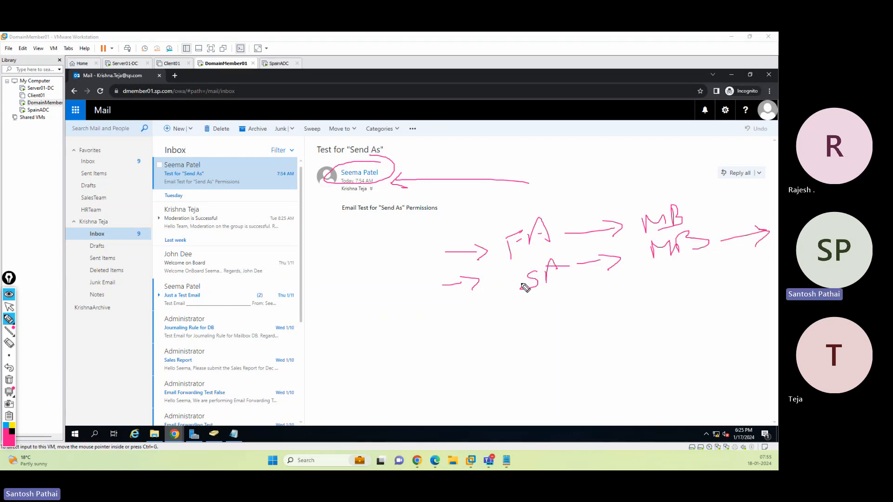
drag(482, 305, 615, 288)
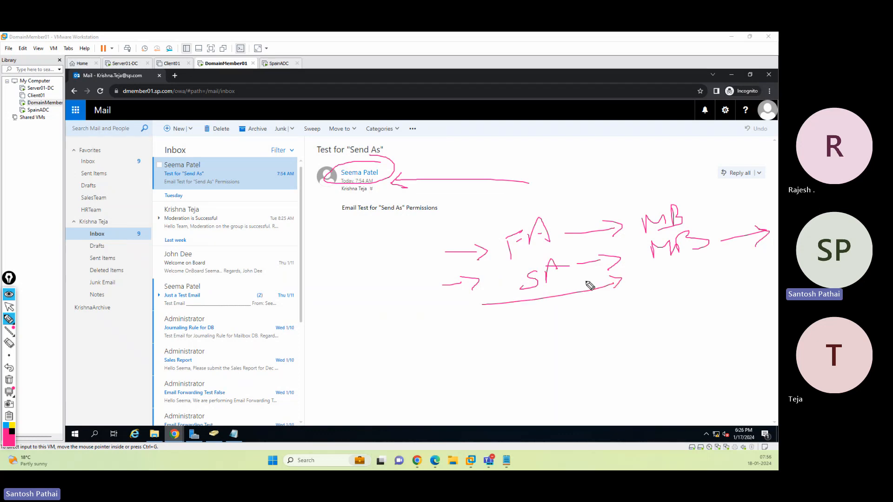
mouse_move(469, 152)
mouse_down()
mouse_move(407, 157)
mouse_move(418, 170)
mouse_up()
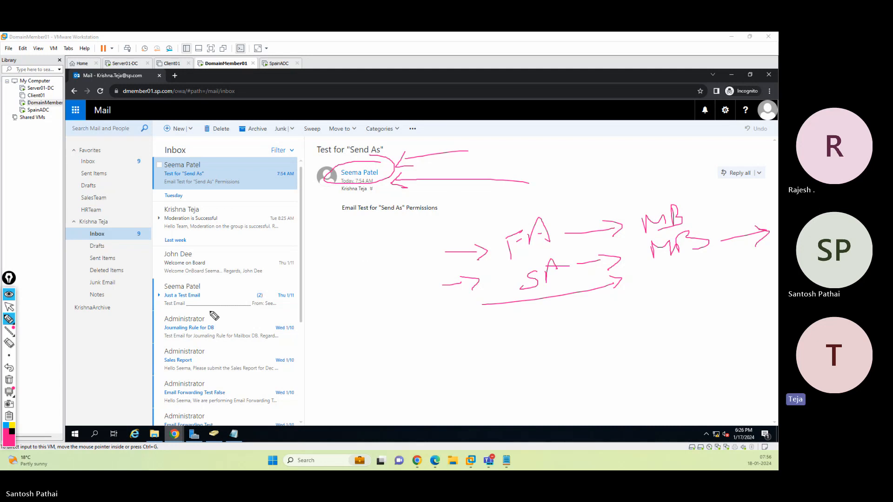
click(9, 381)
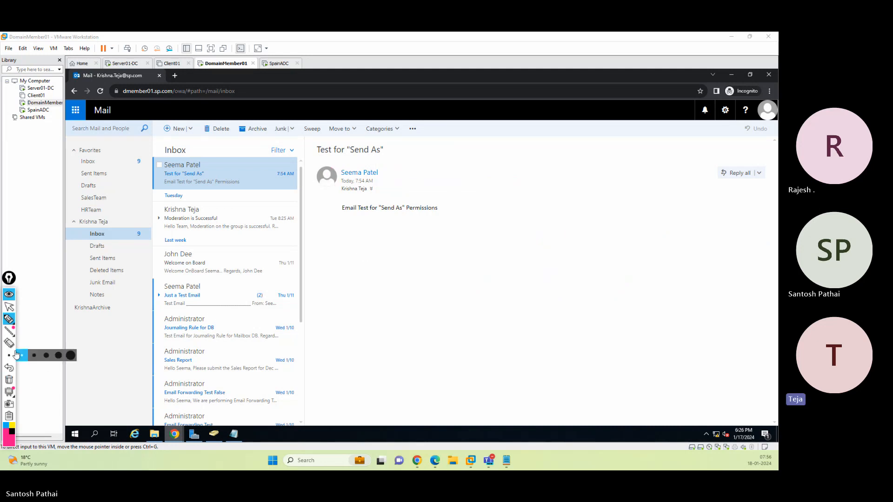
click(9, 307)
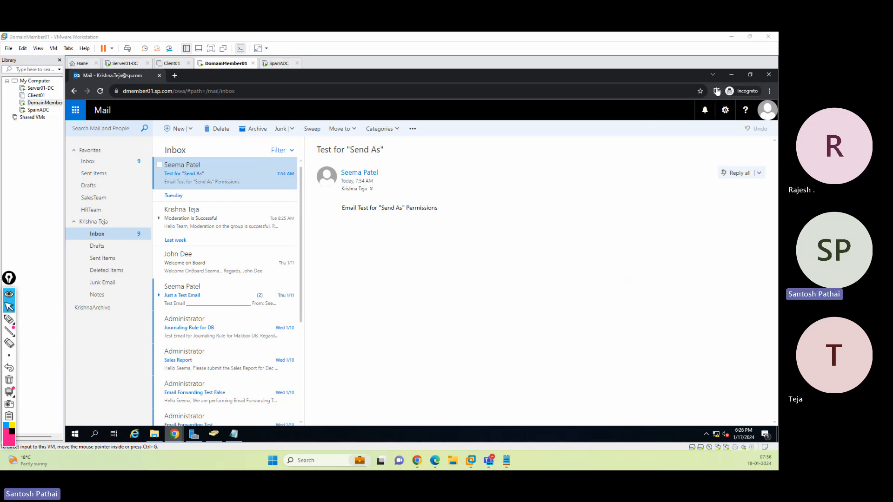
Return to the administrator's window and delete the Just a Test Email message from the moderator's Inbox
click(732, 75)
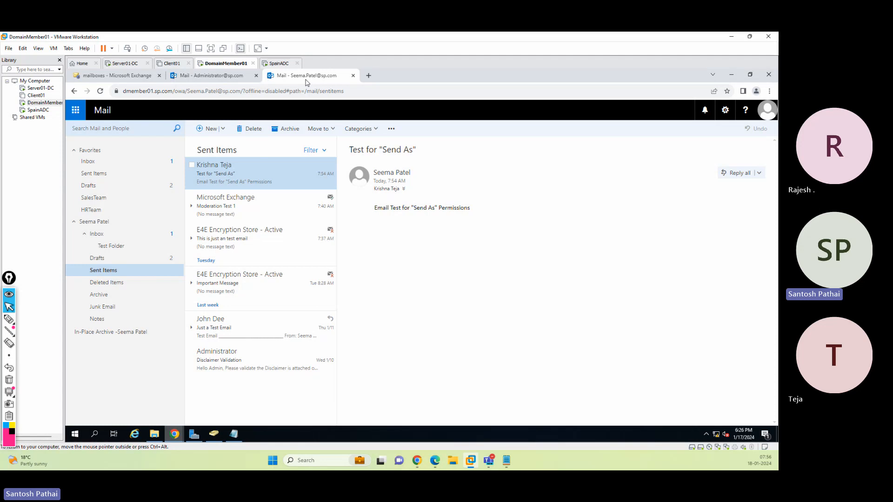
click(110, 237)
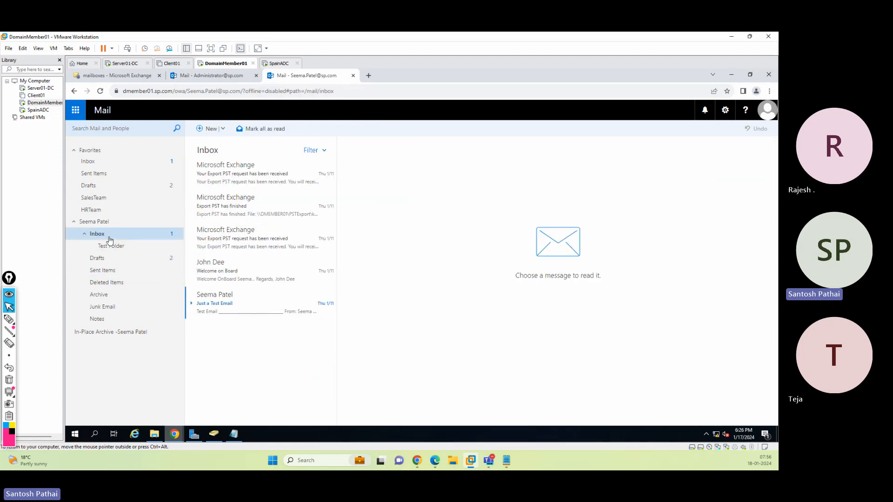
click(222, 306)
click(252, 129)
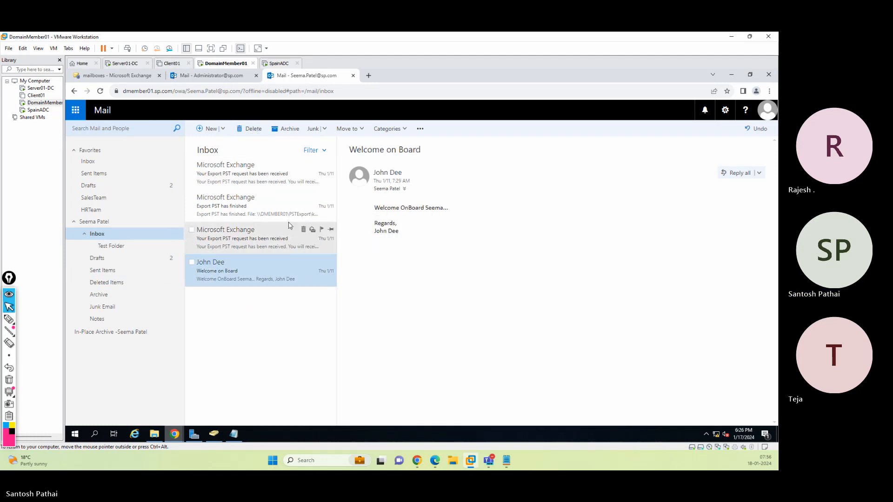
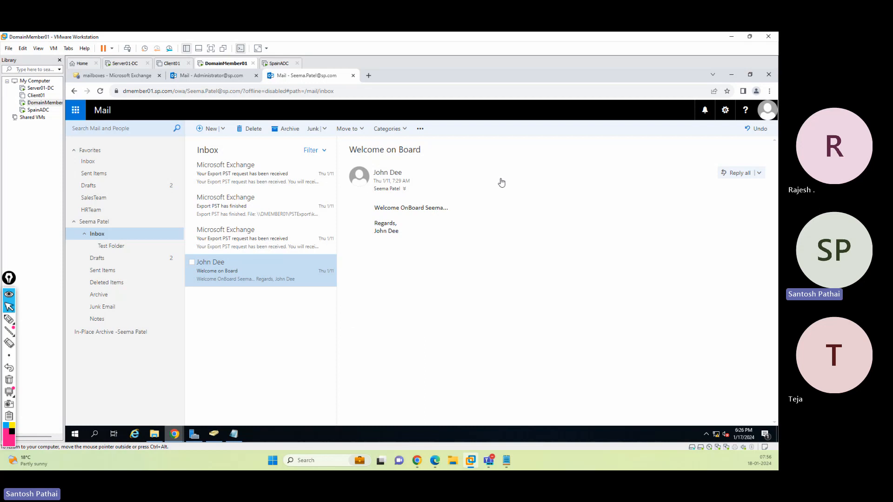
Close the moderator mailbox tab and open the Test Email for "Send As" message in the administrator's Inbox
click(353, 75)
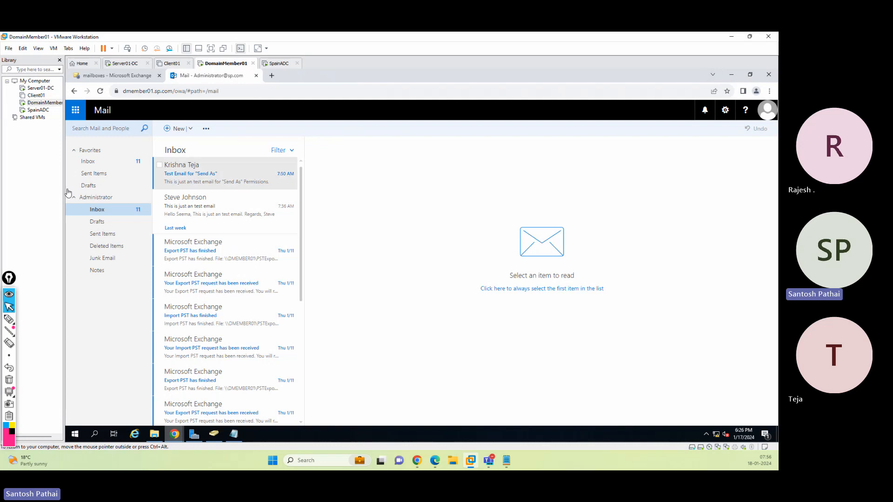
click(211, 172)
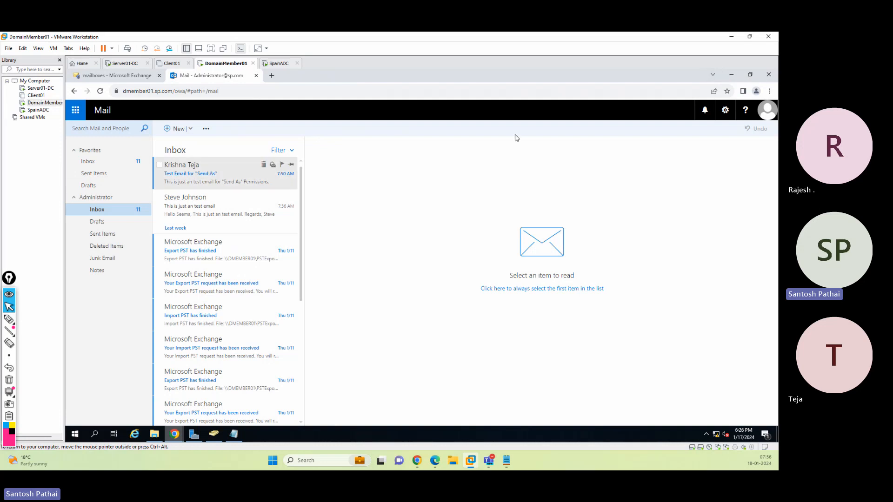
Minimize the administrator's browser, switch to the incognito window and sign out of the current mailbox
click(707, 77)
click(732, 77)
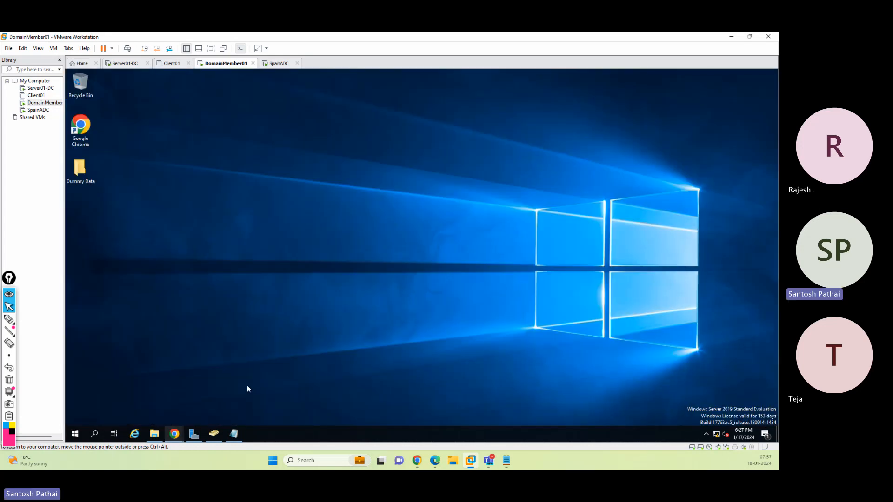
mouse_move(175, 434)
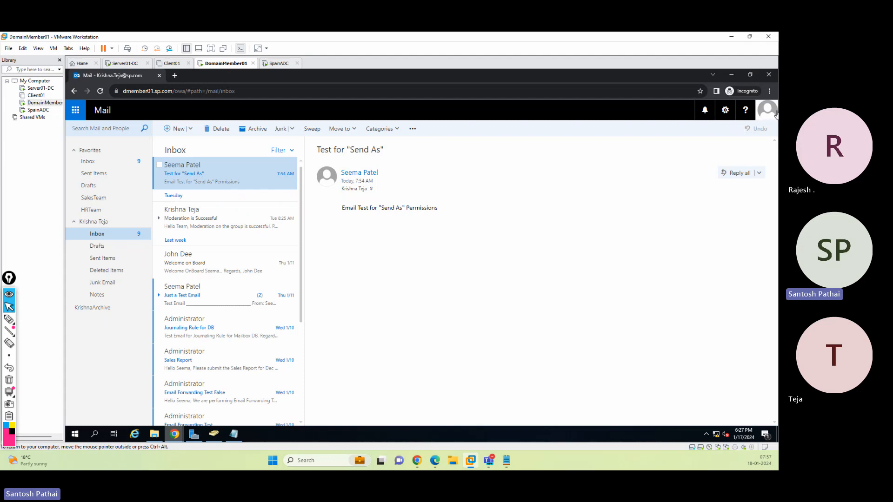
click(768, 110)
click(709, 195)
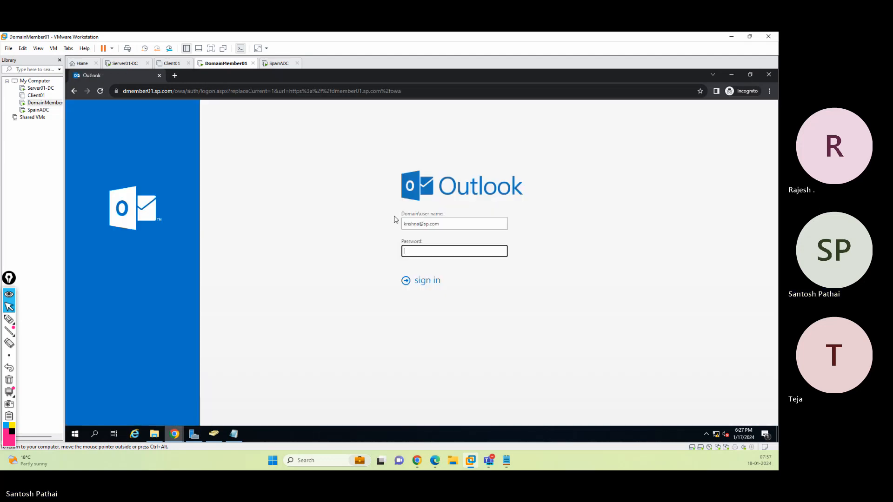
Sign in to Outlook on the web as the delegate user, entering the account user name and password
double_click(415, 224)
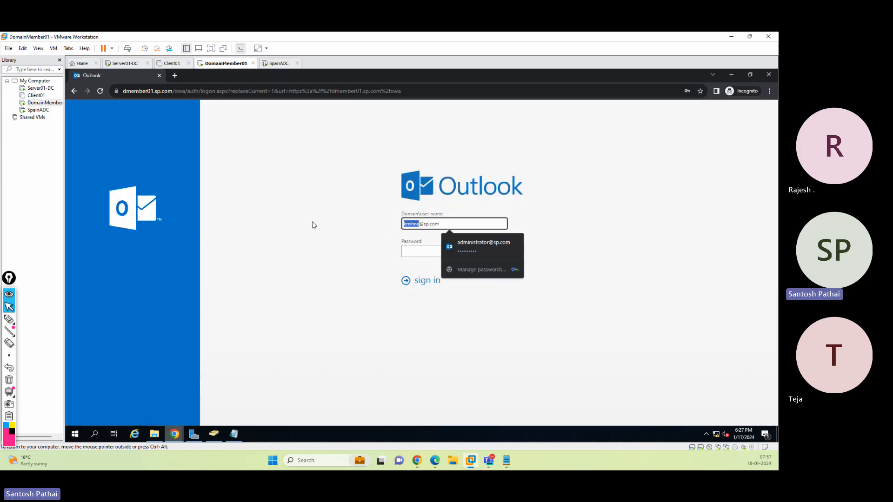
text(sonali)
key(Tab)
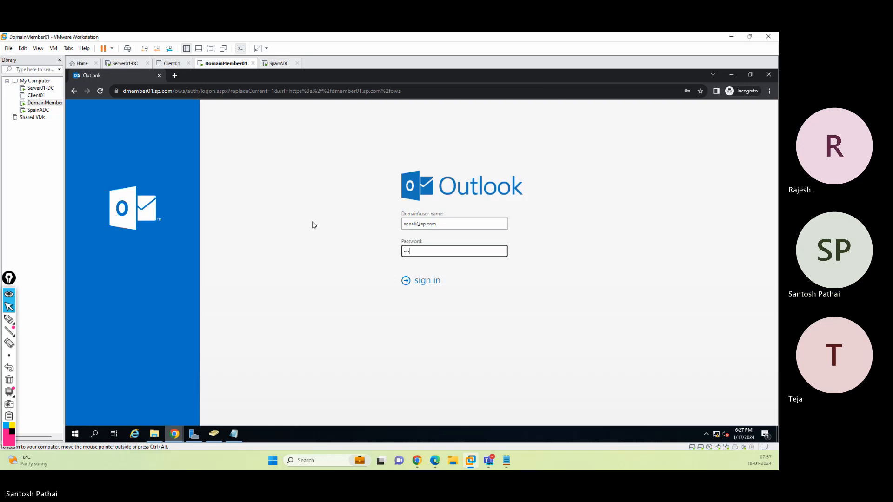
key(Return)
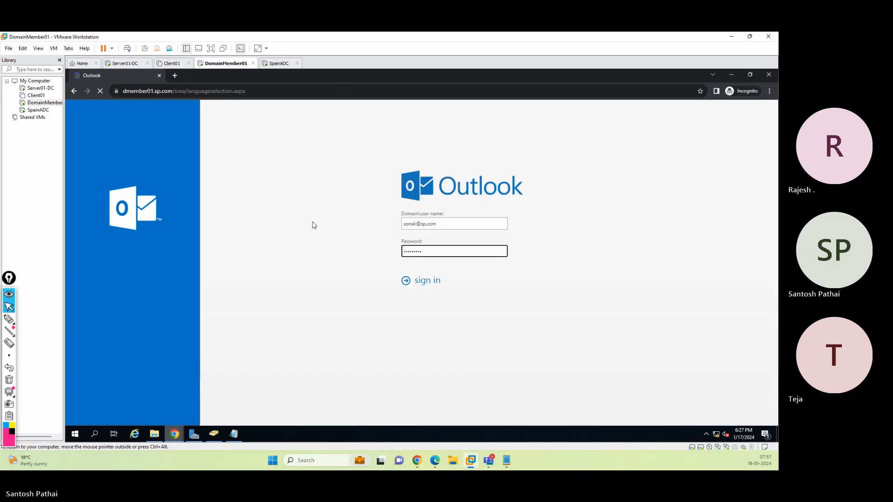
Keep English (United States), set the time zone to (UTC+05:30) Chennai, Kolkata, Mumbai, New Delhi, and save
click(522, 254)
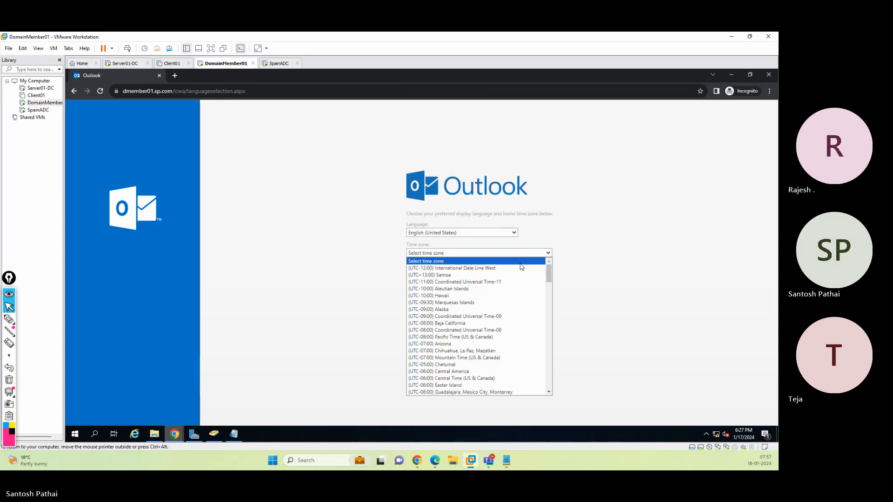
scroll(535, 320, down, 10)
scroll(535, 320, down, 10)
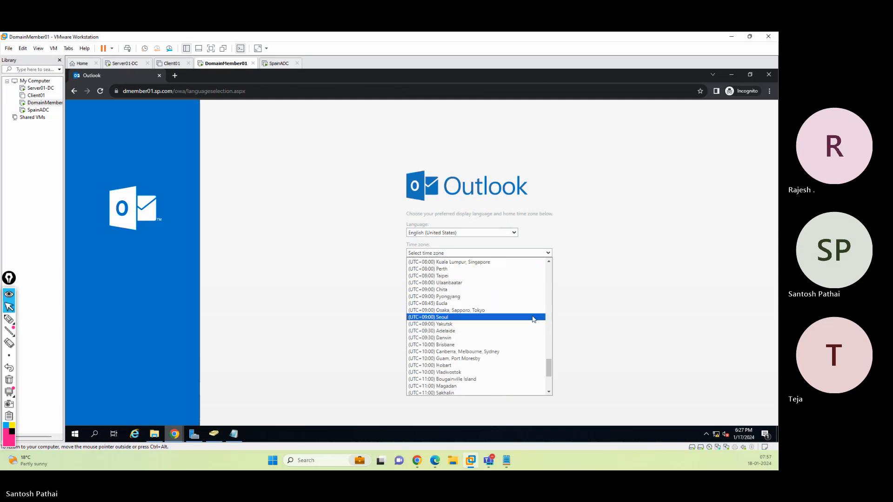
scroll(534, 319, down, 5)
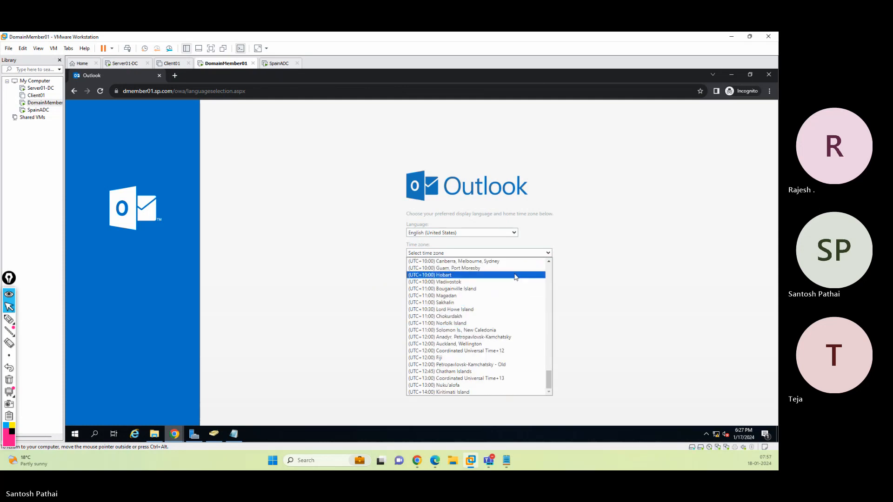
scroll(510, 297, up, 15)
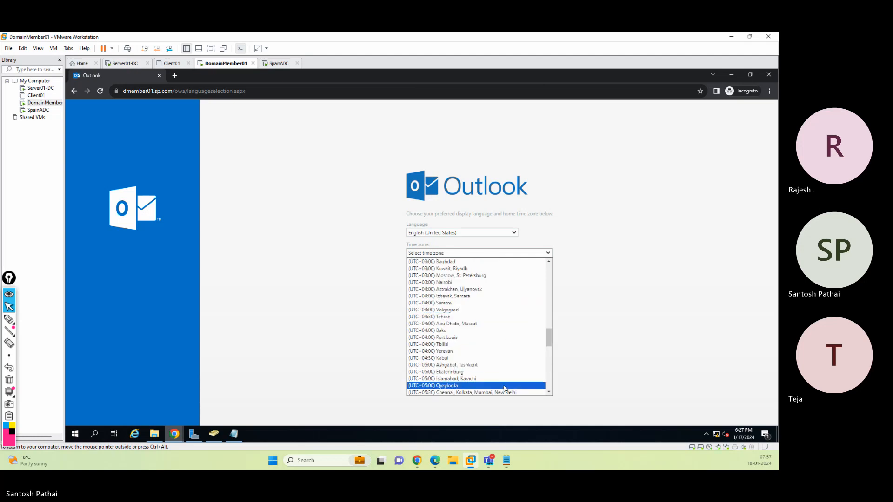
click(501, 392)
click(424, 288)
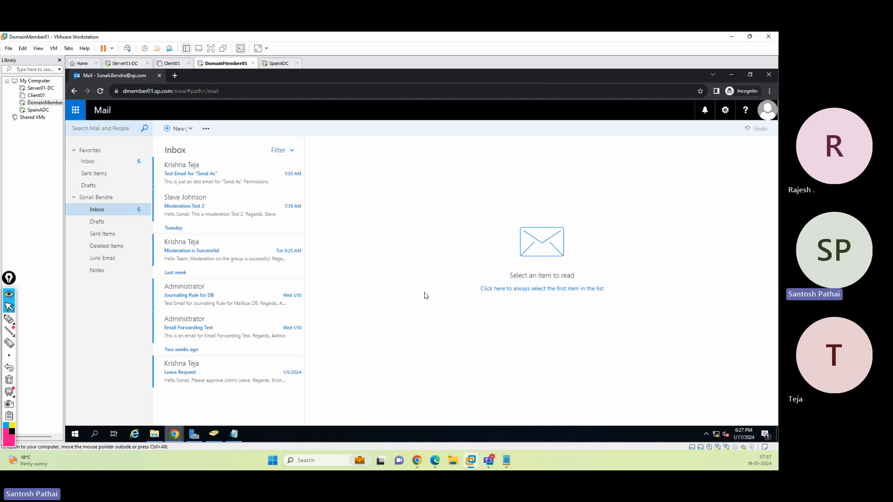
Start a new email addressed to Administrator, with the other test user added in Cc
click(216, 177)
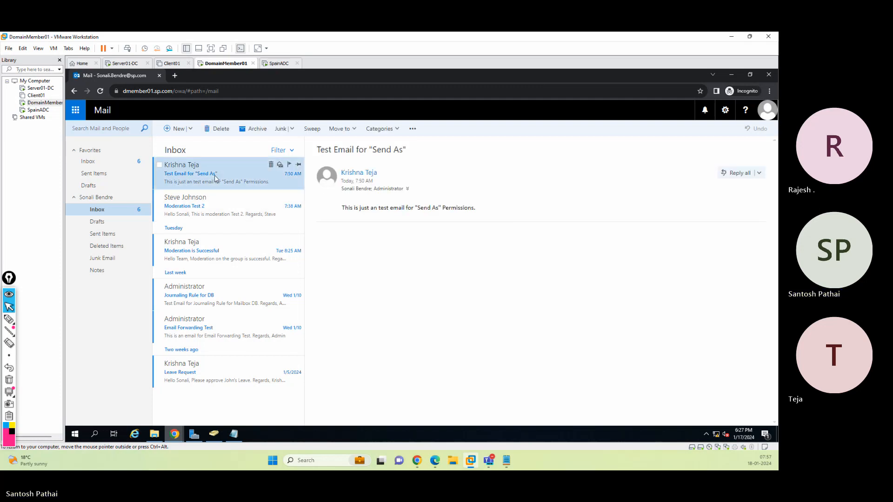
click(177, 129)
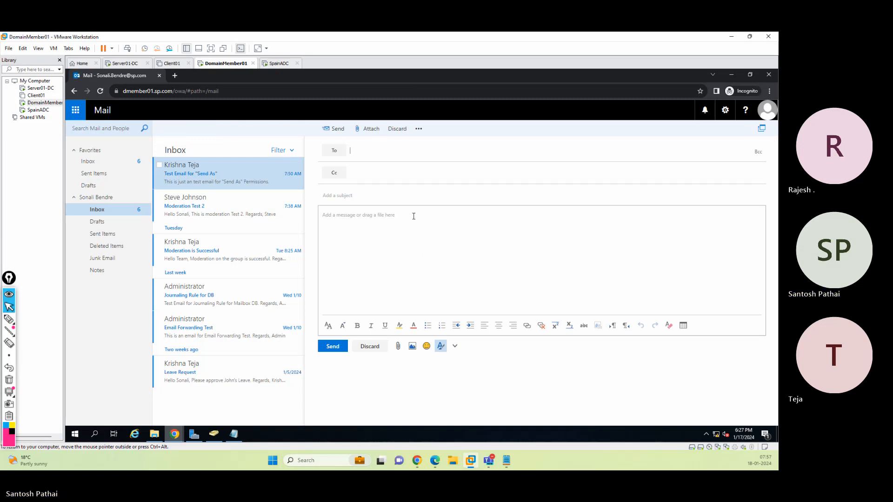
click(379, 171)
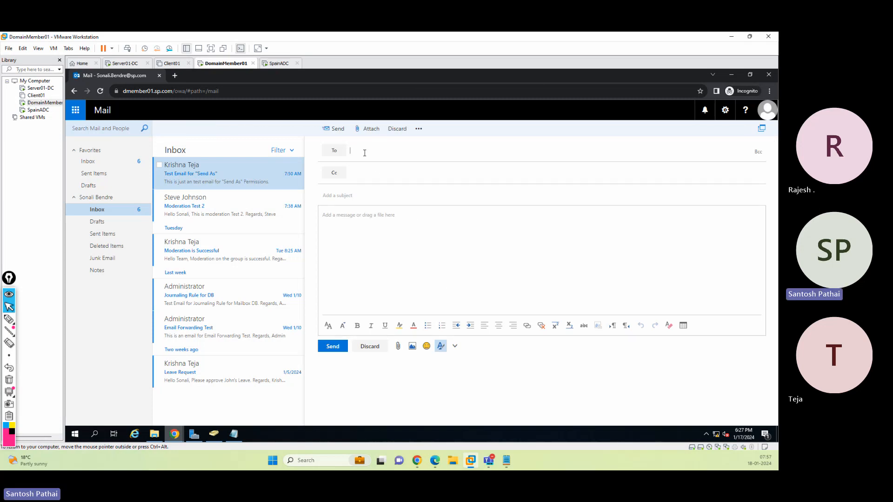
click(363, 151)
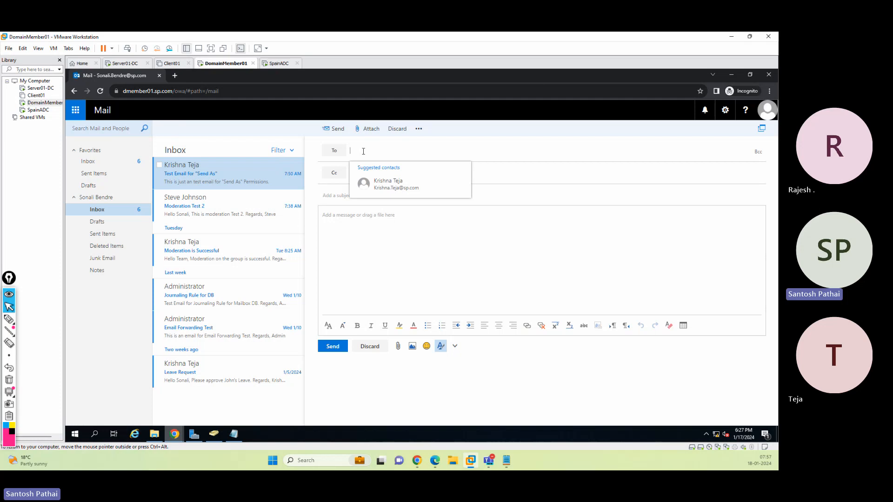
text(adm)
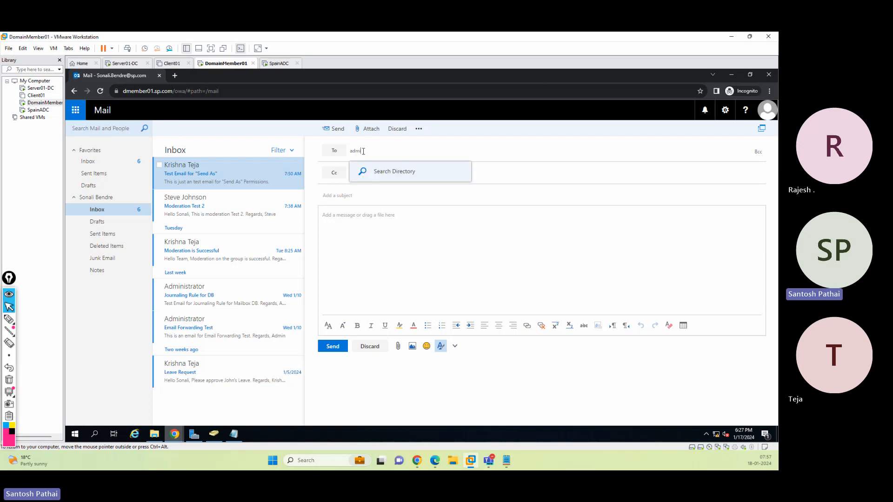
text(inistrator)
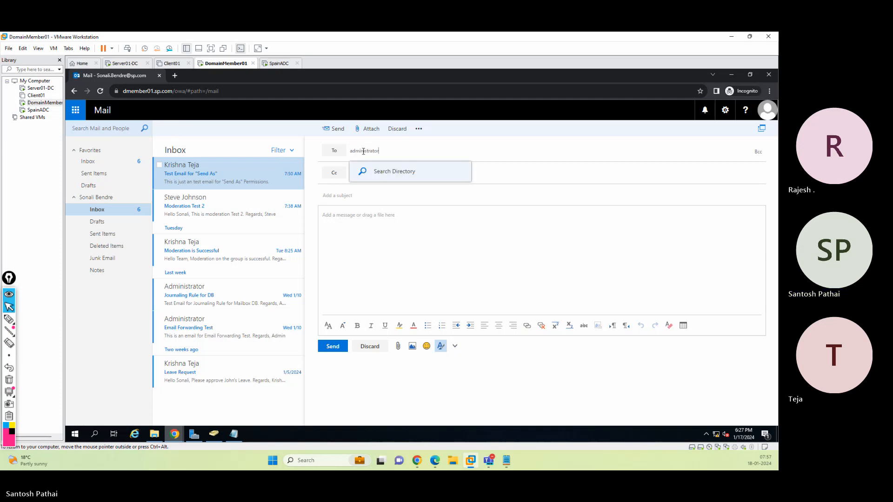
click(375, 173)
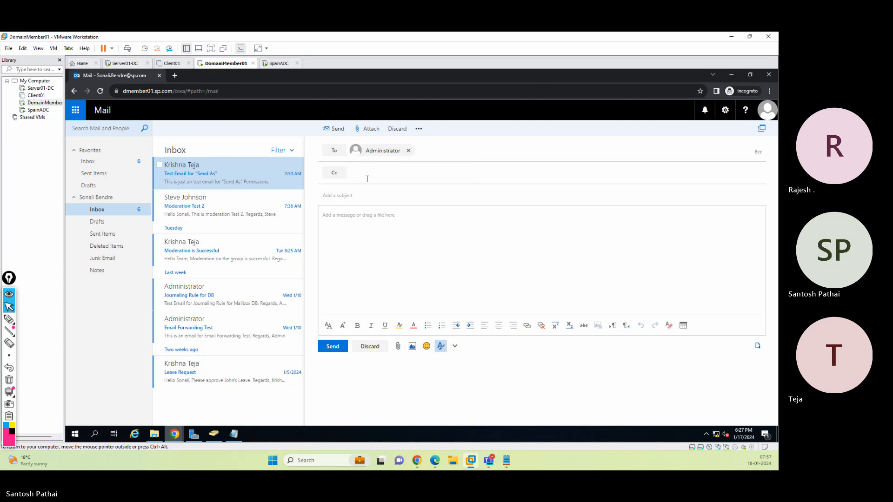
text(krishna)
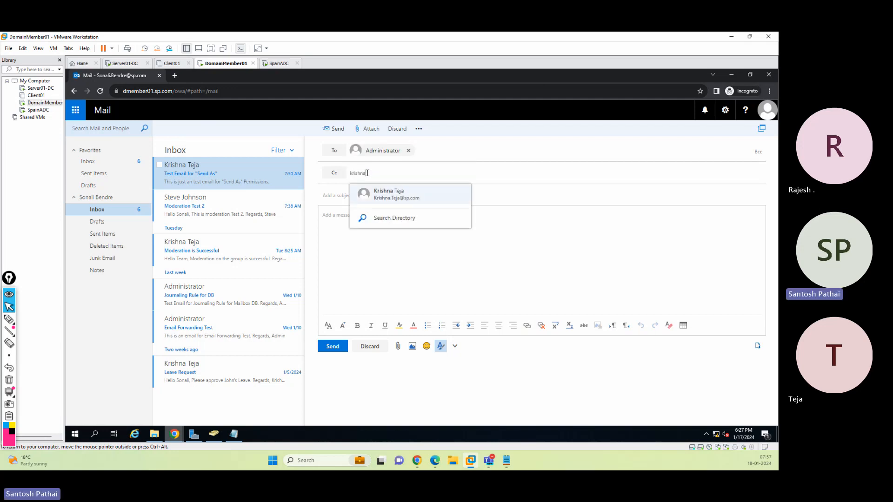
key(Return)
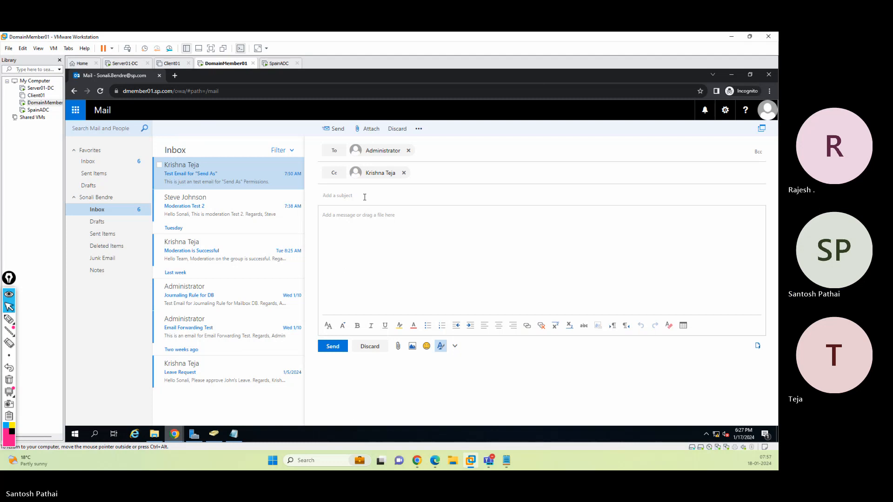
Enter the subject "Send on Behalf" Validation and a body saying the email is for "Send on Behalf" Validation for the moderator user
text(tSend)
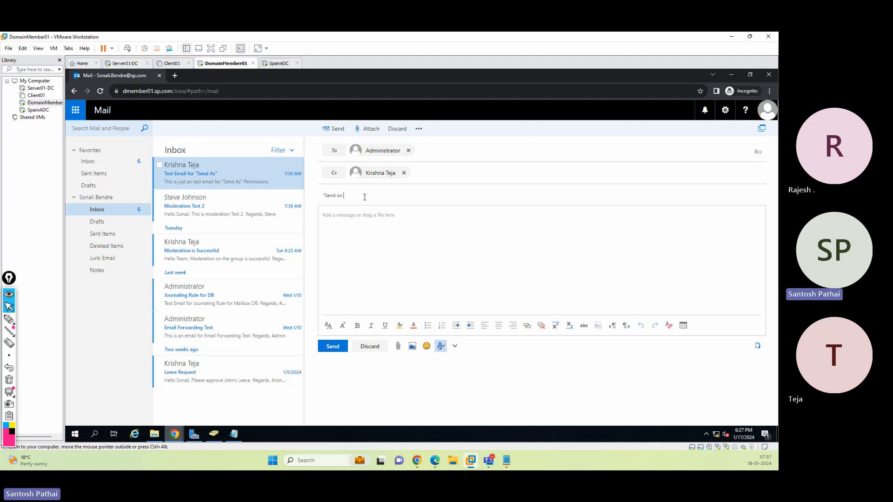
text( on Behalf" Validation)
key(Tab)
text(THis)
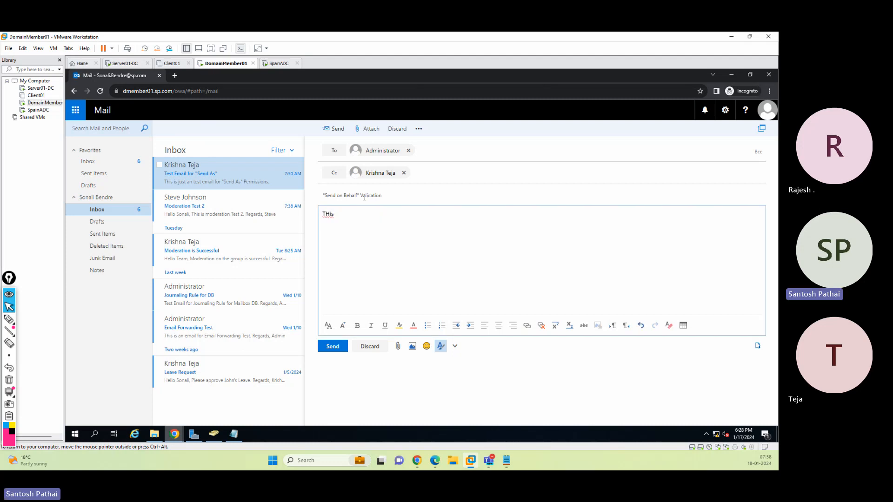
key(BackSpace)
key(BackSpace)
key(BackSpace)
key(BackSpace)
key(BackSpace)
text(This email is tor "Send on Behaf)
key(BackSpace)
text(l)
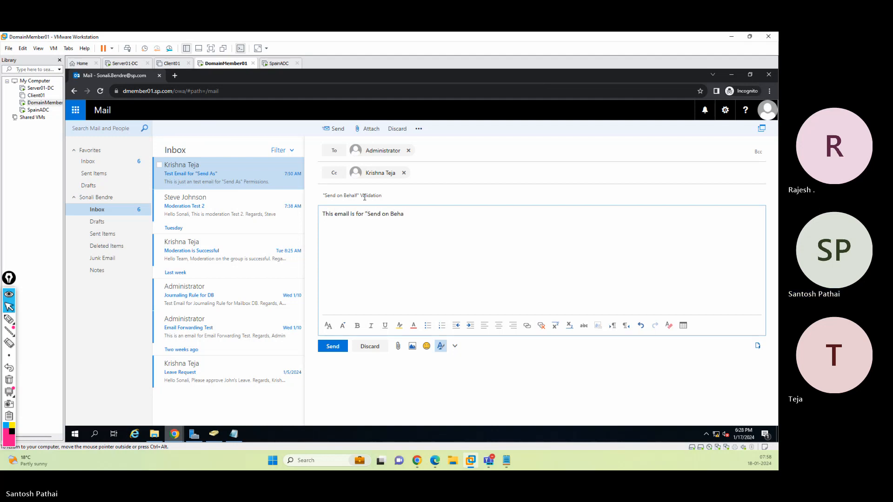
text(f" Vali)
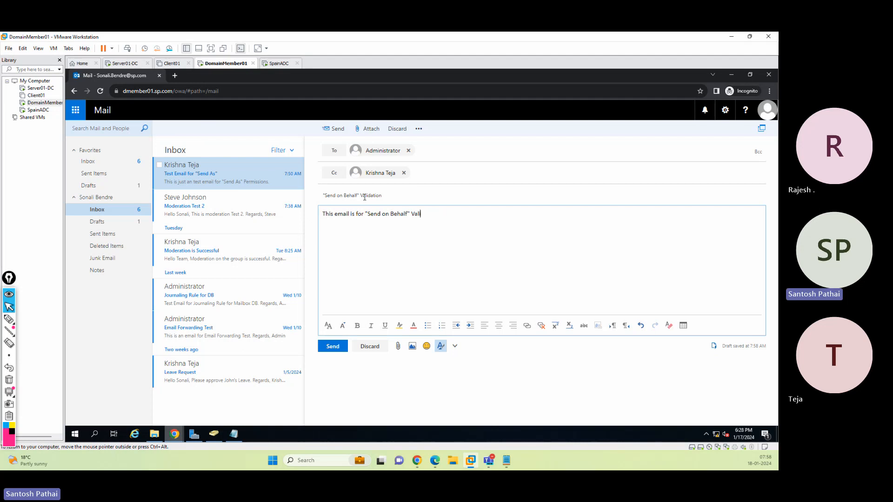
text(dation for the user Seema.  )
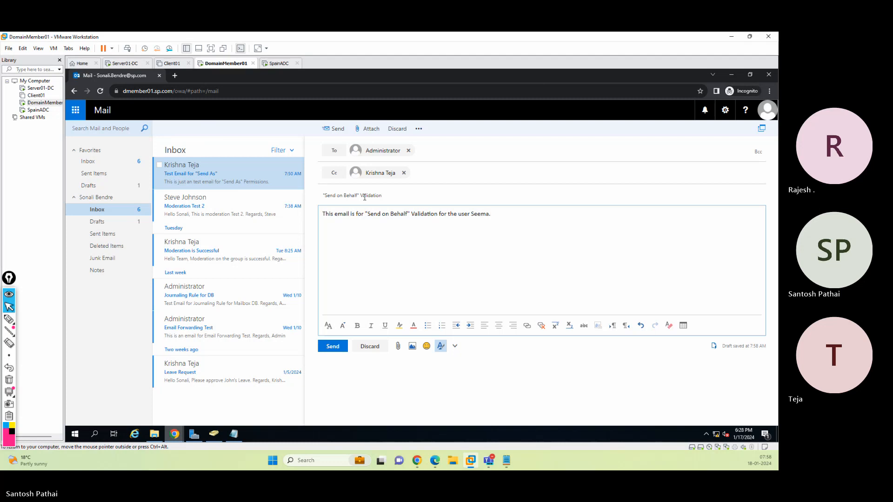
text(REga)
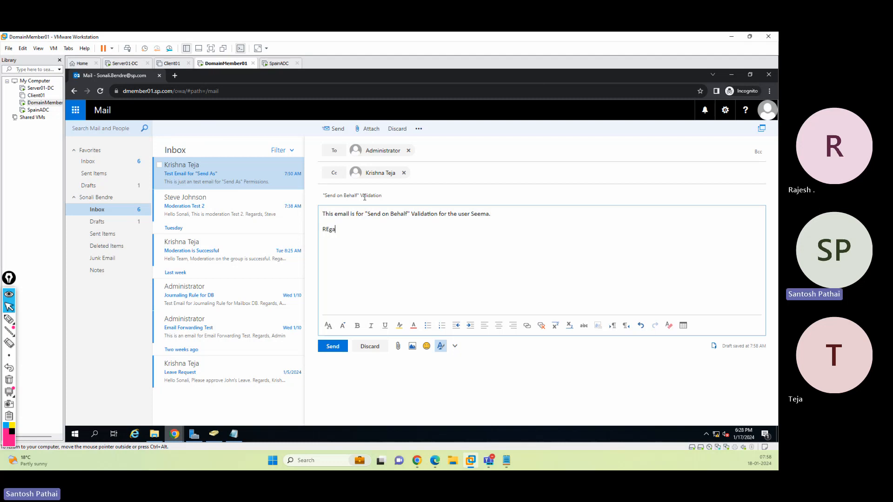
Add a Regards, sign-off followed by the sender's first name below the body text
key(BackSpace)
key(BackSpace)
key(BackSpace)
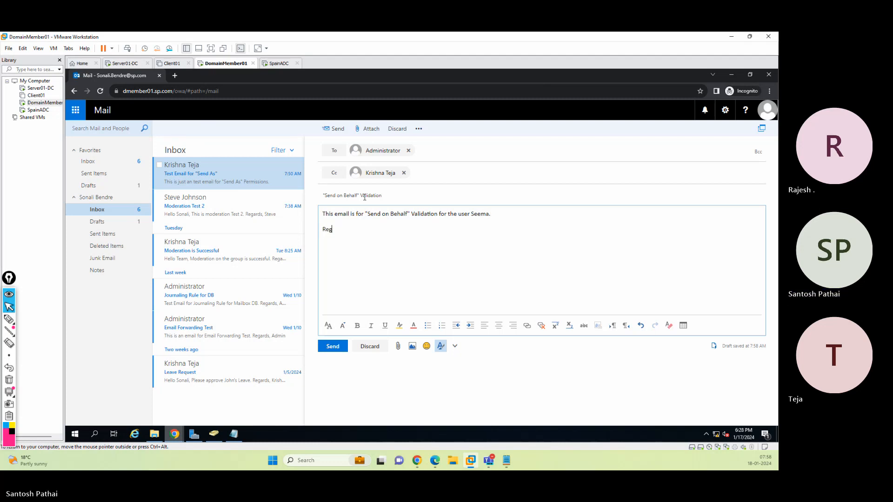
text(ards,)
key(Return)
text(So)
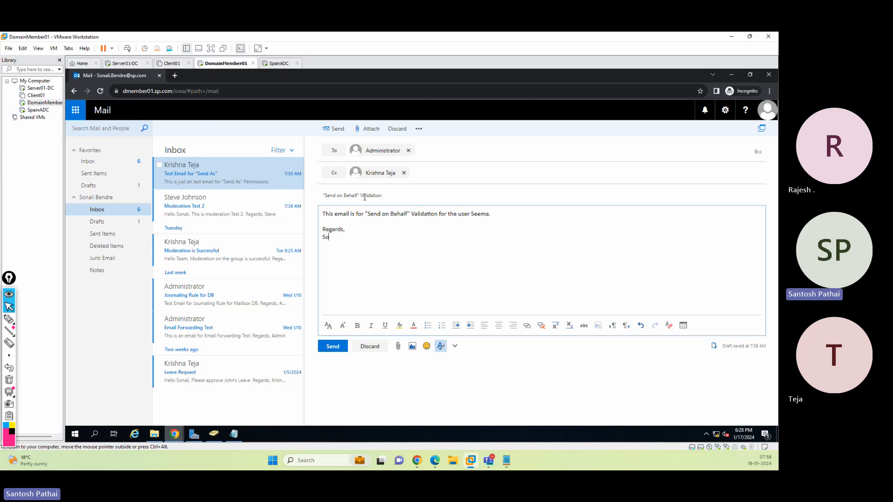
text(nali)
Reveal the From field in the draft email and check which sender addresses it offers
click(767, 111)
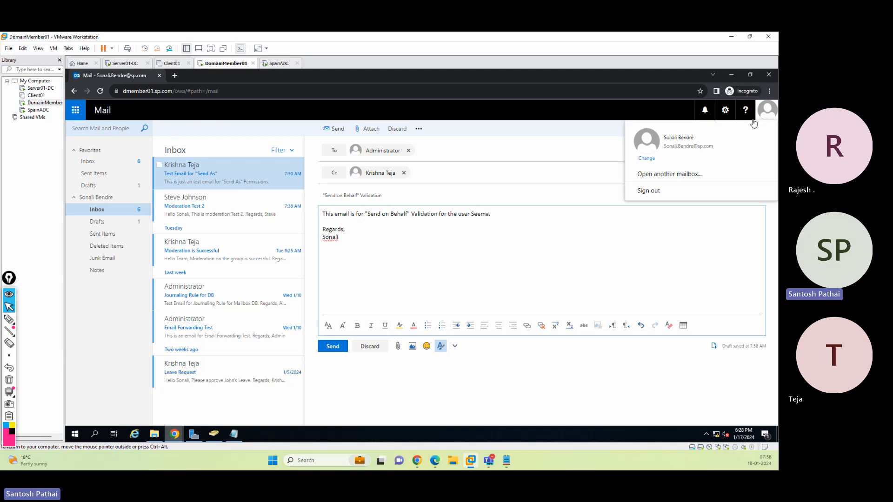
click(436, 266)
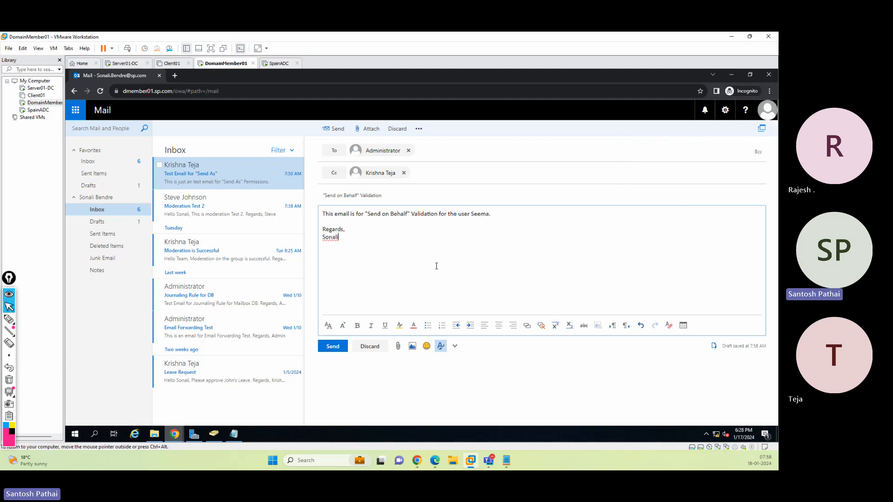
click(419, 130)
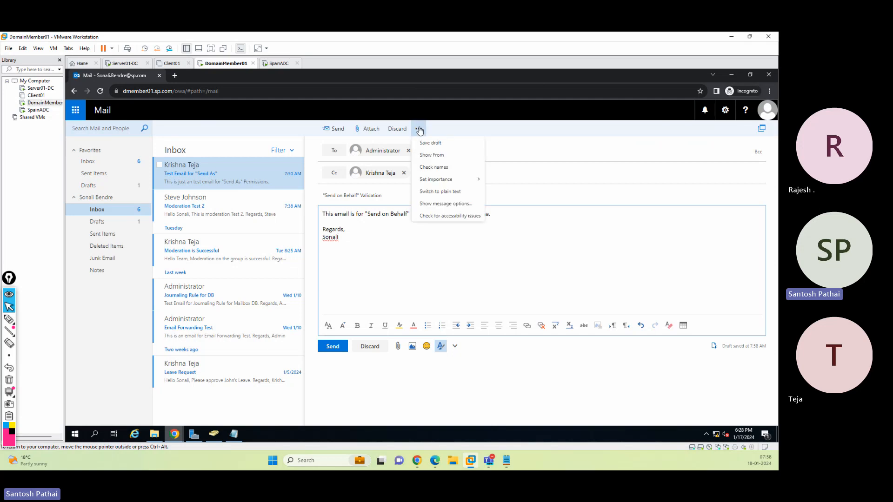
click(431, 155)
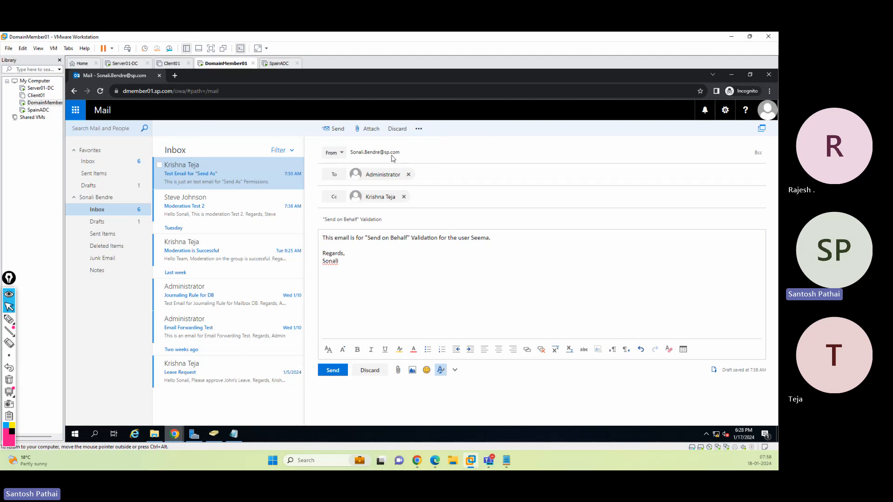
click(332, 153)
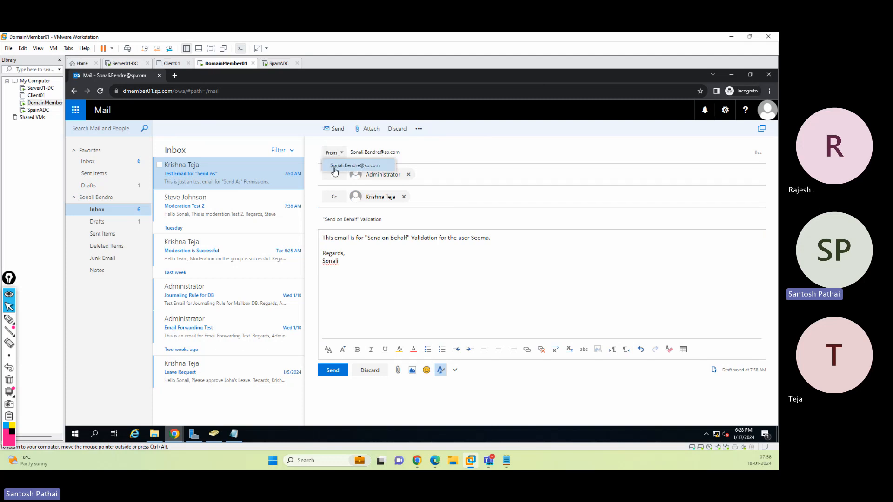
click(431, 155)
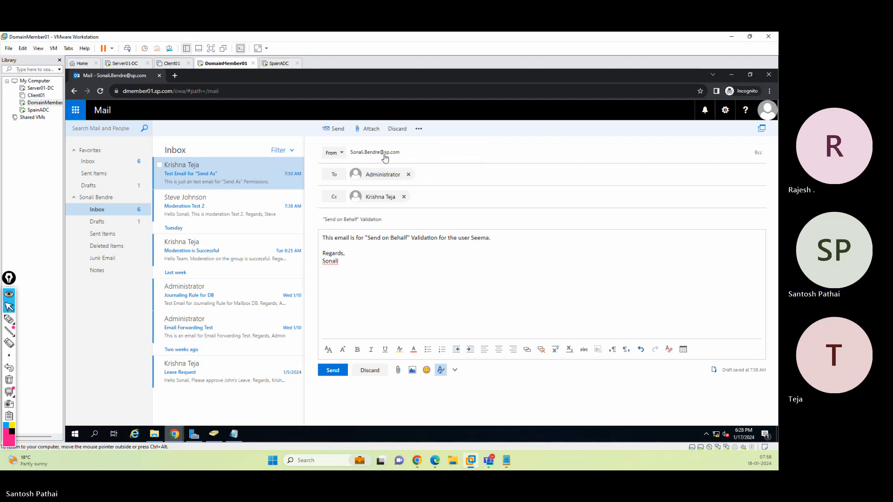
click(334, 153)
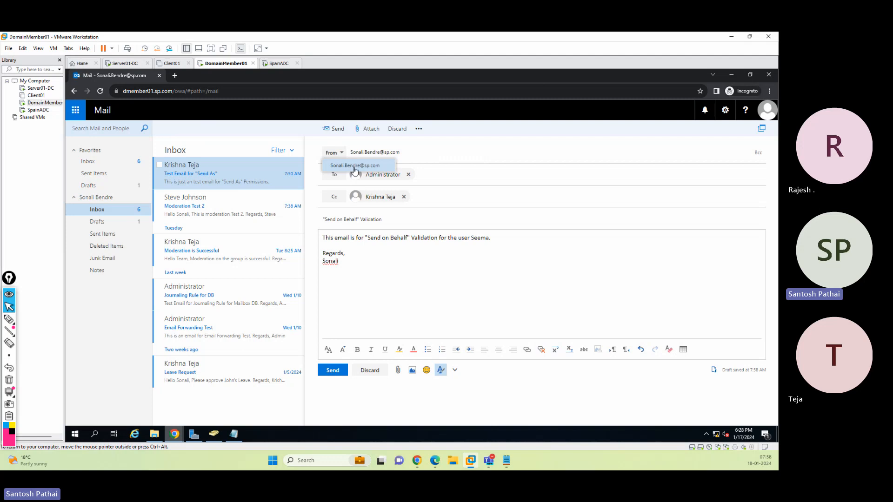
click(424, 155)
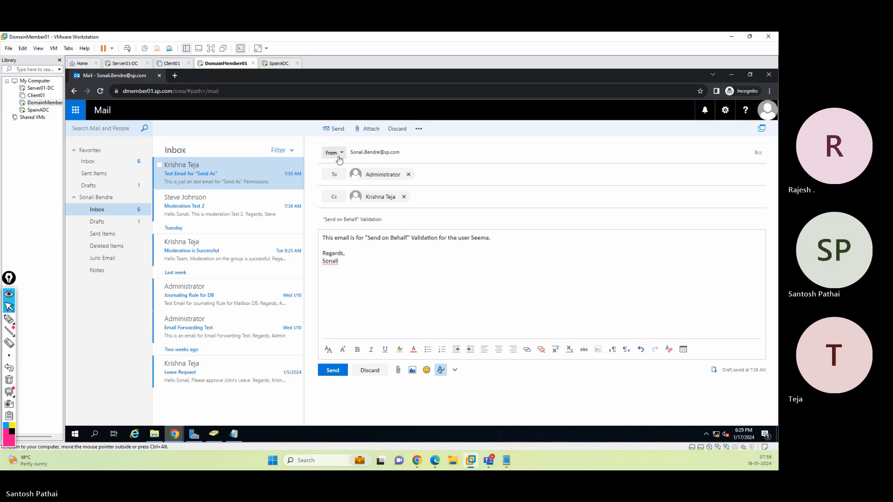
Switch to the Exchange admin center and review another user mailbox's delegation settings, closing without changes
click(730, 74)
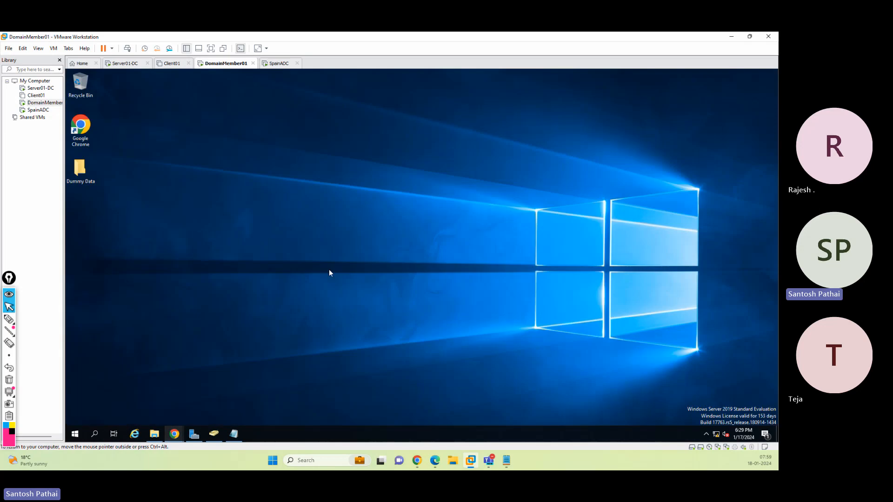
click(142, 405)
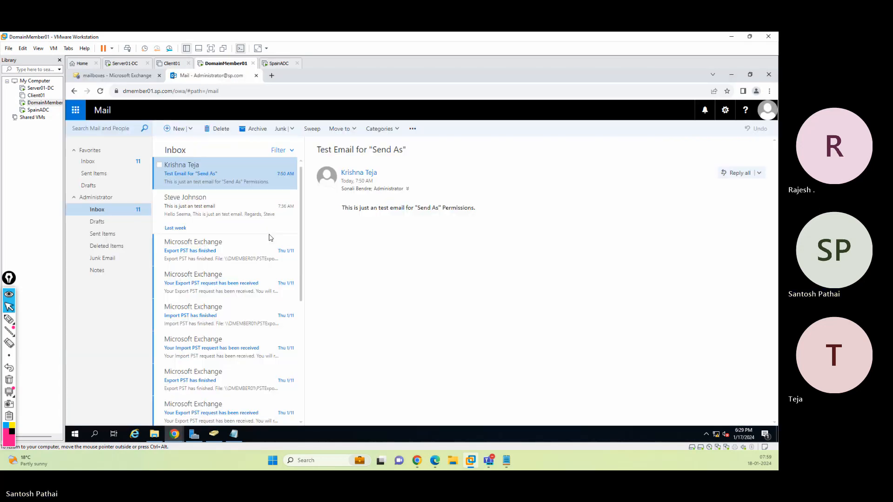
click(116, 75)
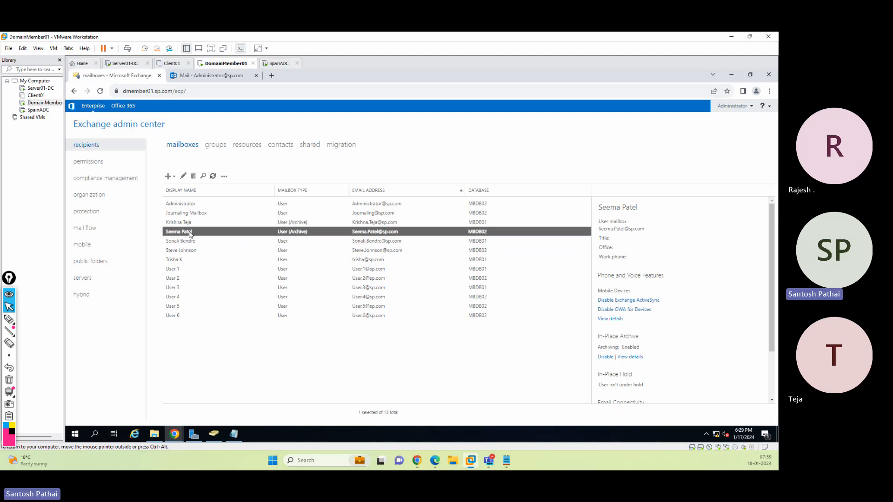
click(195, 251)
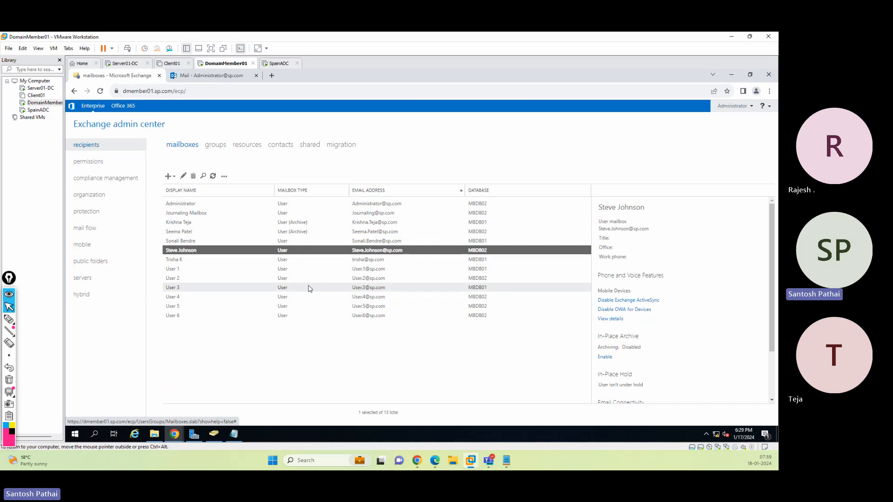
click(183, 177)
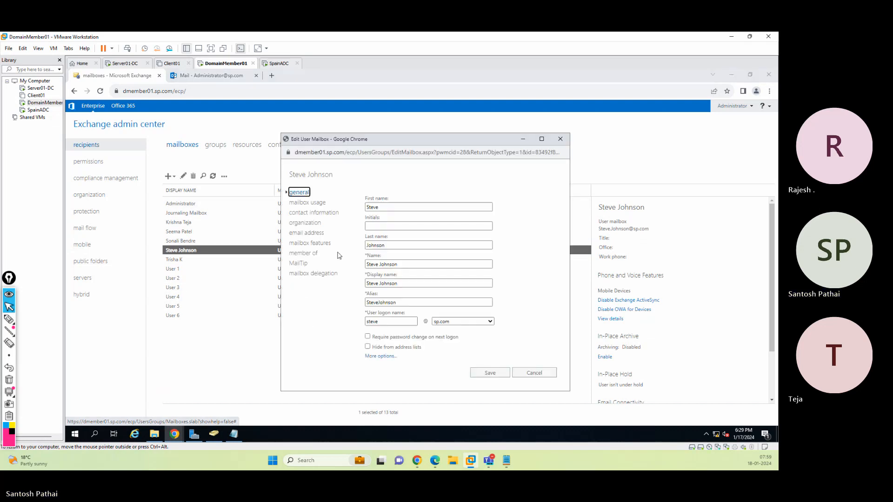
click(313, 274)
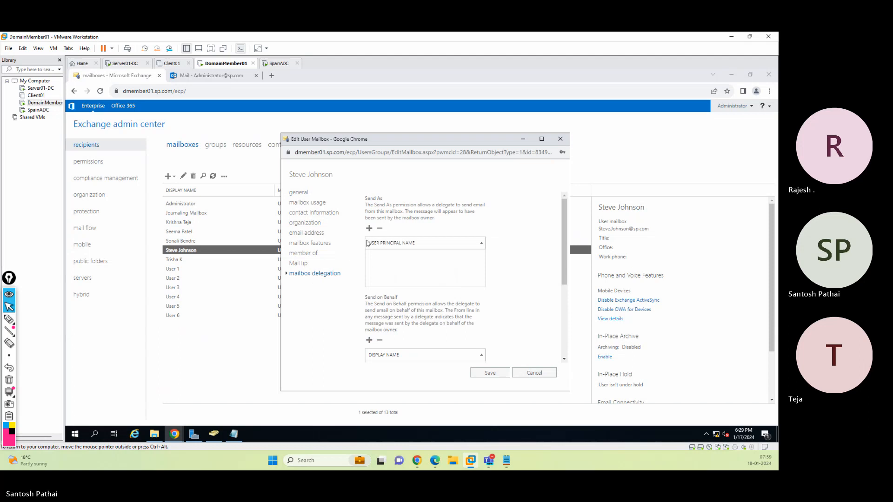
click(535, 373)
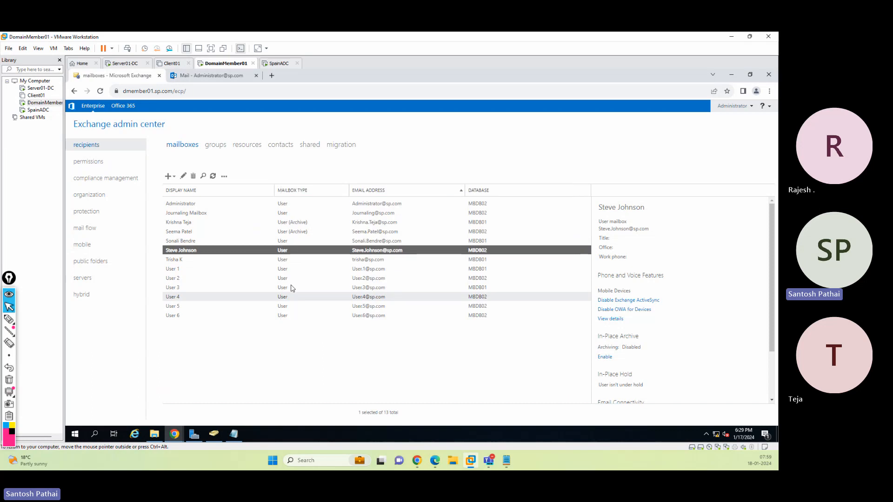
Review the moderator mailbox's Send As and Send on Behalf delegation lists, closing without changes
click(200, 232)
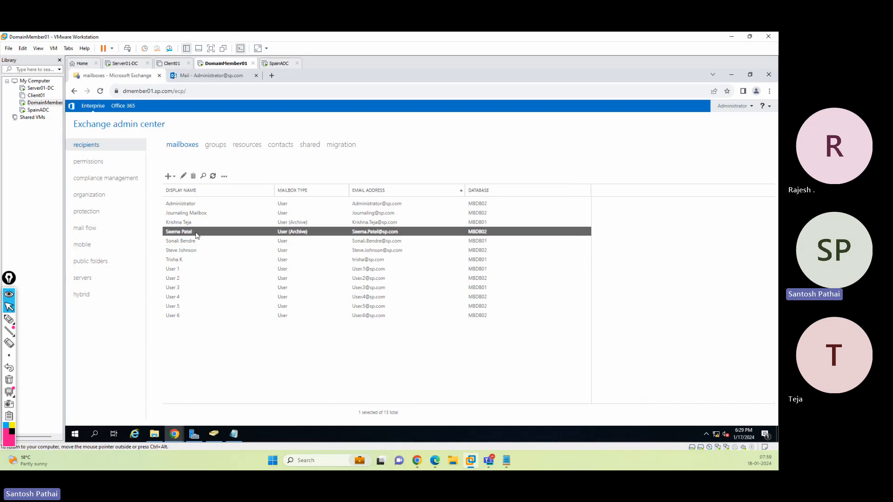
click(184, 176)
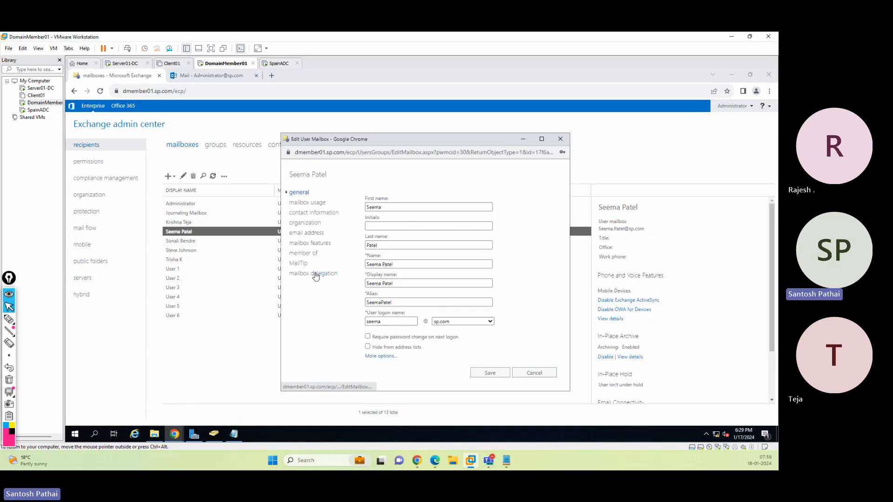
click(316, 274)
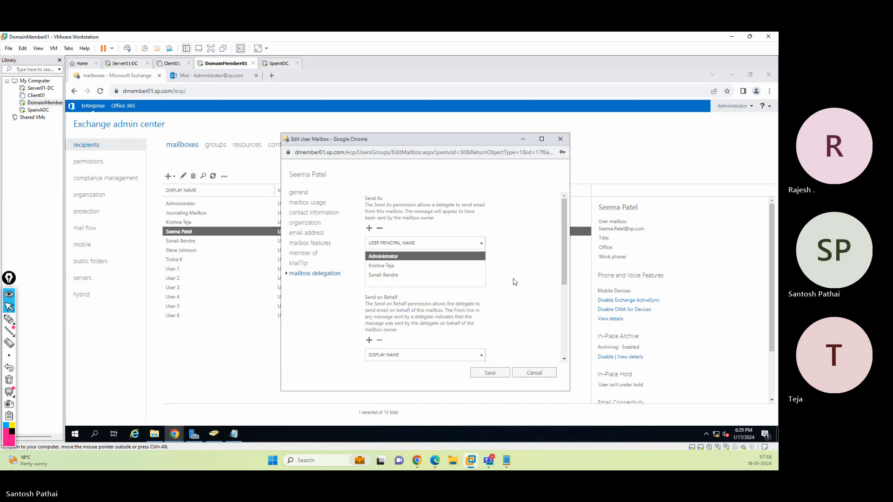
scroll(513, 281, down, 2)
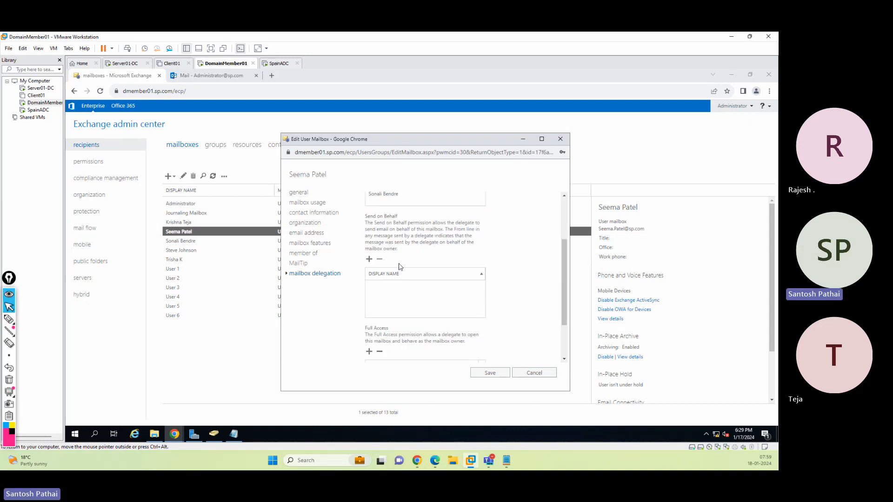
click(531, 372)
Return to the delegate's mailbox and discard the draft email
mouse_move(174, 434)
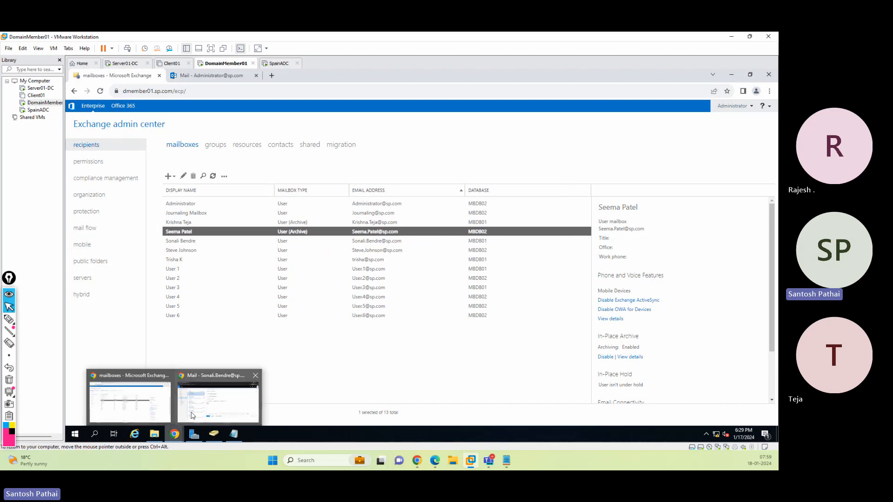
click(218, 397)
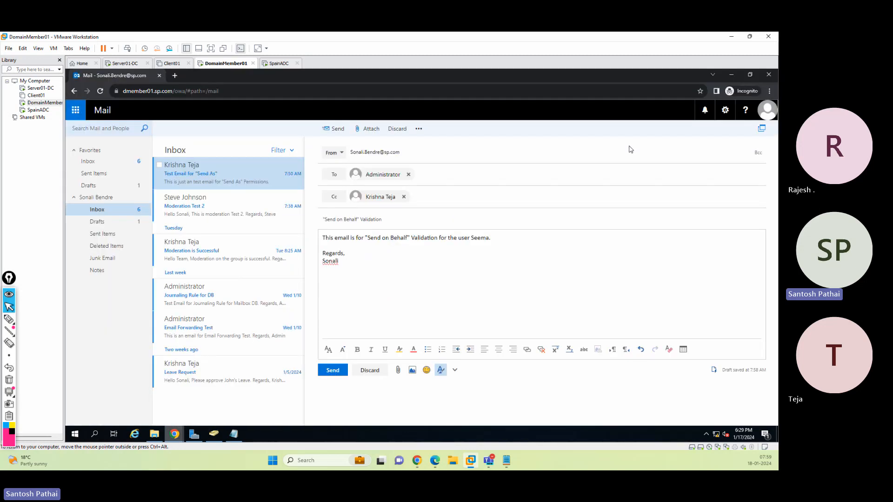
click(370, 370)
click(411, 270)
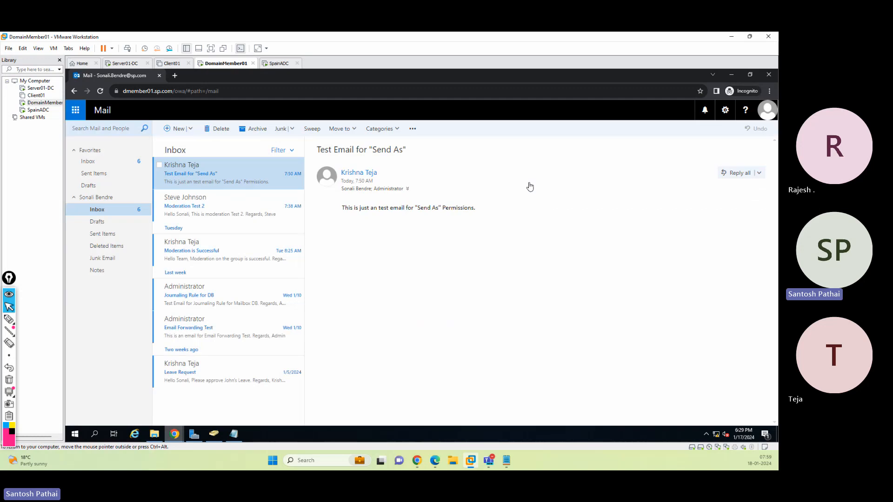
Sign out of the delegate's mailbox and close that browser window
click(768, 111)
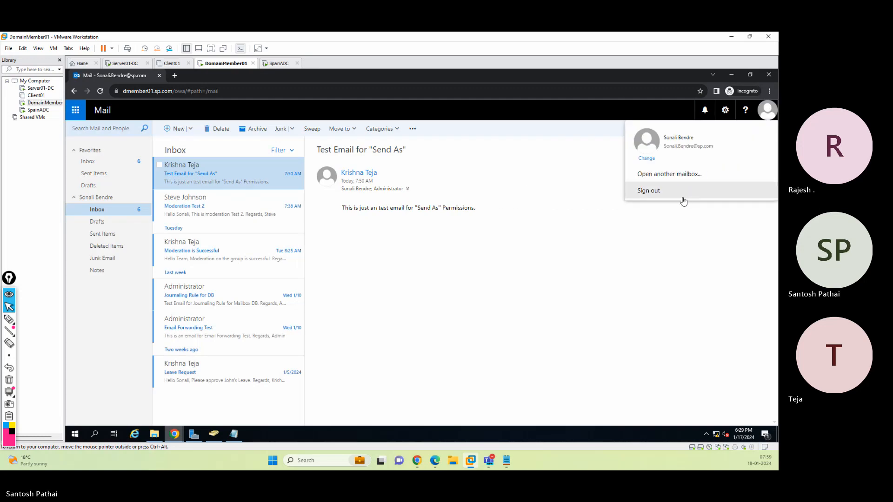
click(683, 198)
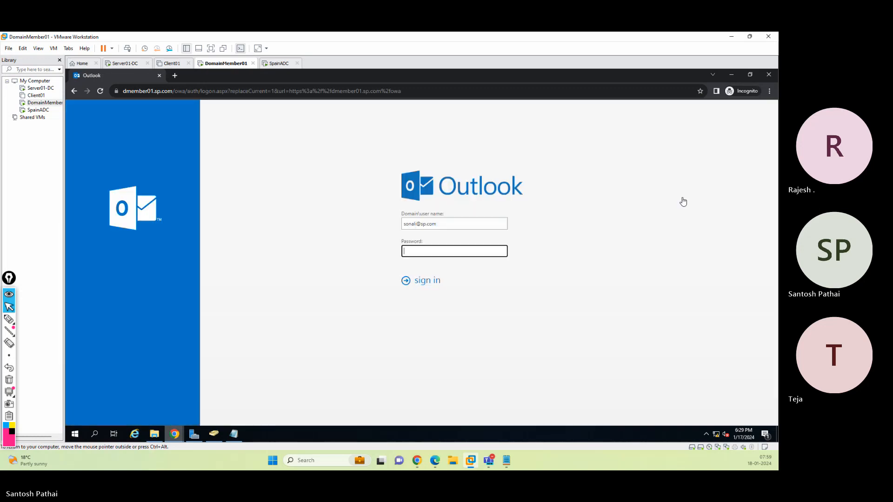
click(768, 77)
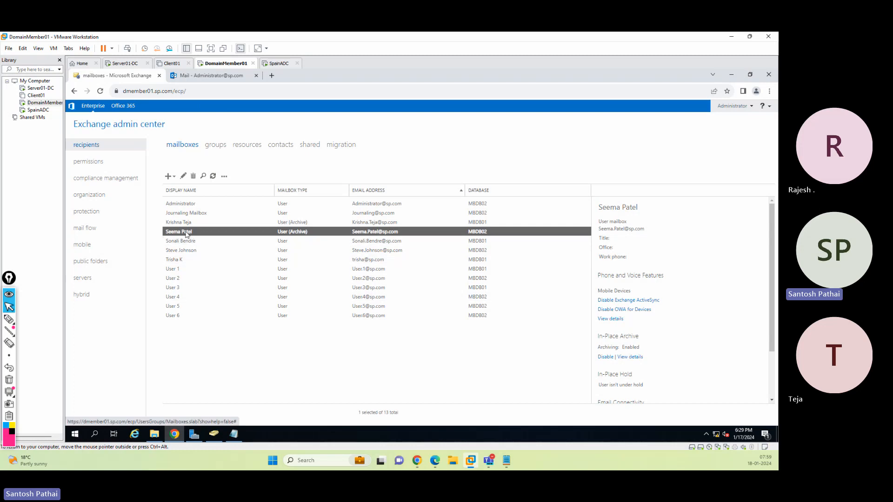
Grant Send on Behalf permission on the other user mailbox to the two test delegate users and save
click(192, 251)
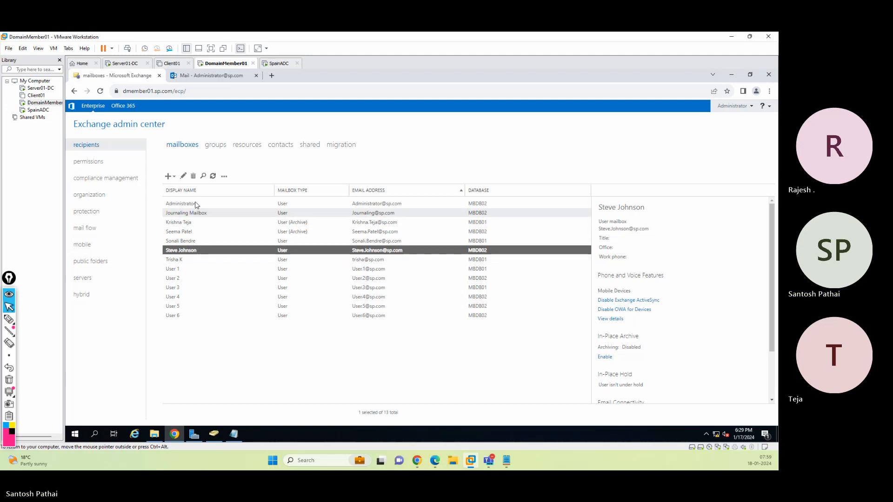
click(184, 176)
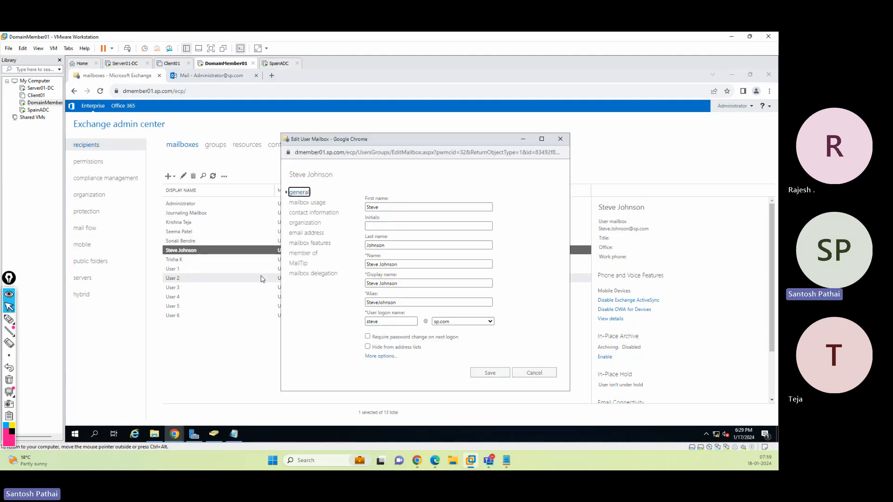
click(313, 274)
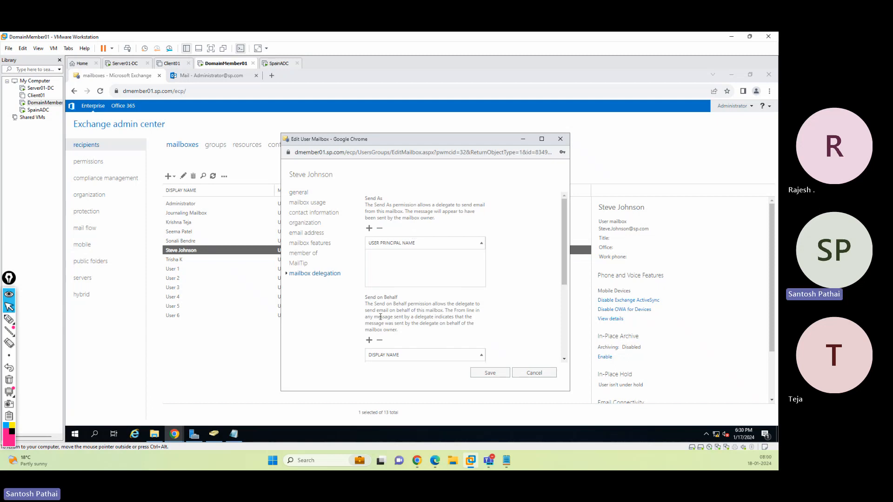
scroll(396, 304, down, 1)
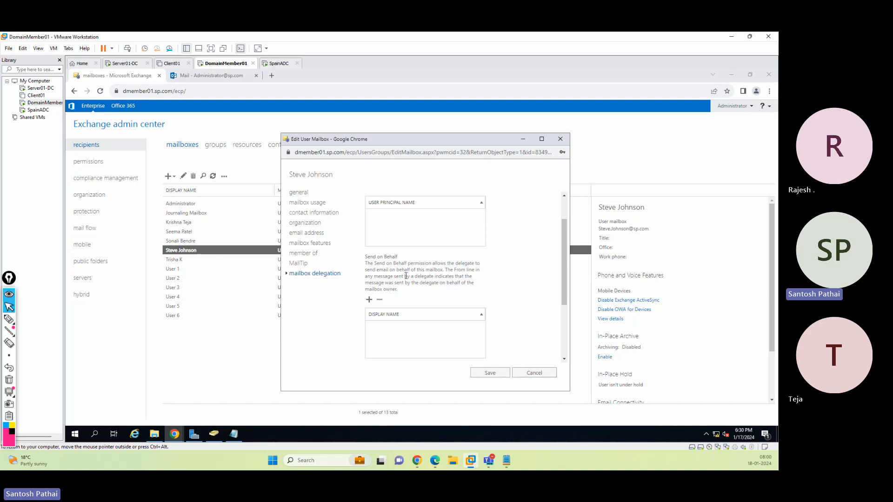
scroll(406, 276, down, 1)
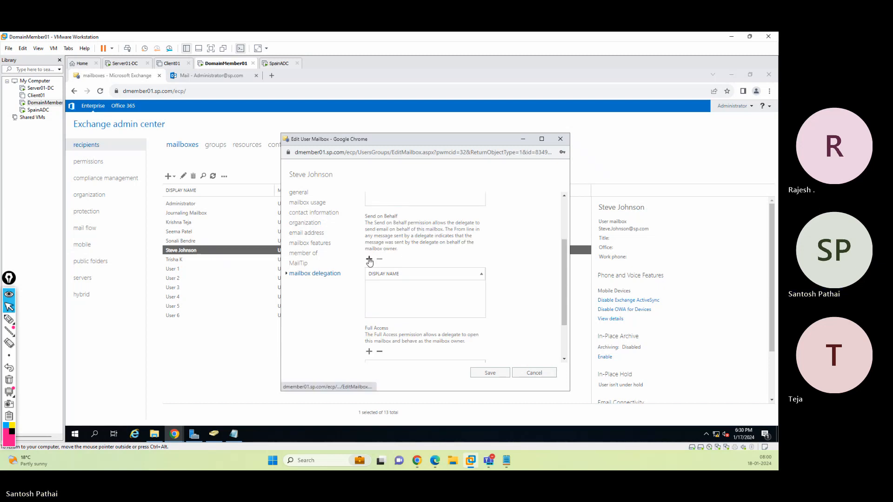
click(370, 259)
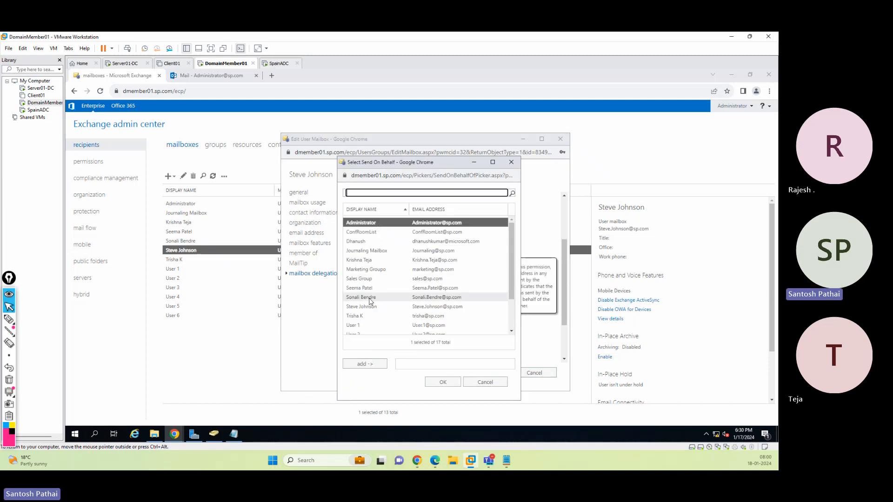
click(367, 260)
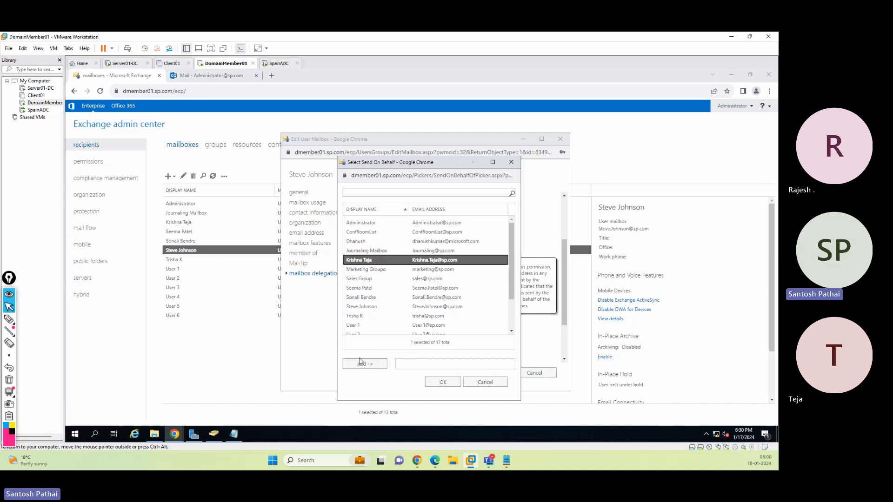
click(364, 364)
click(363, 297)
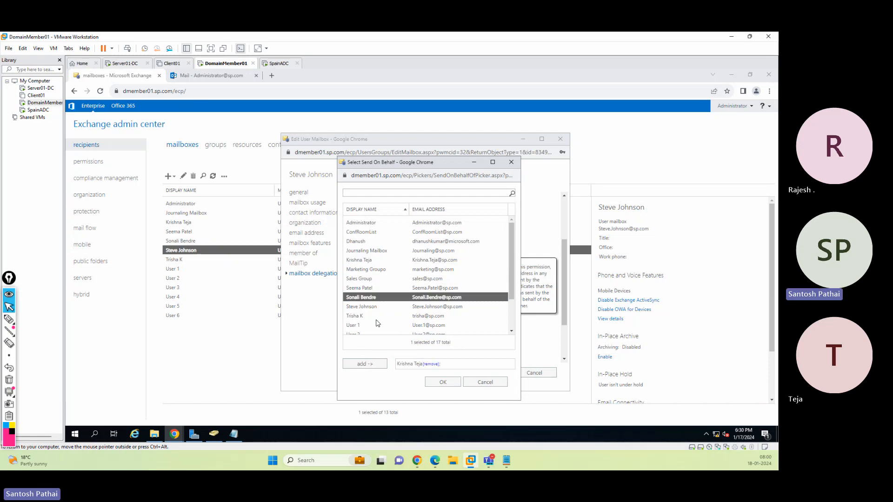
click(368, 363)
click(431, 381)
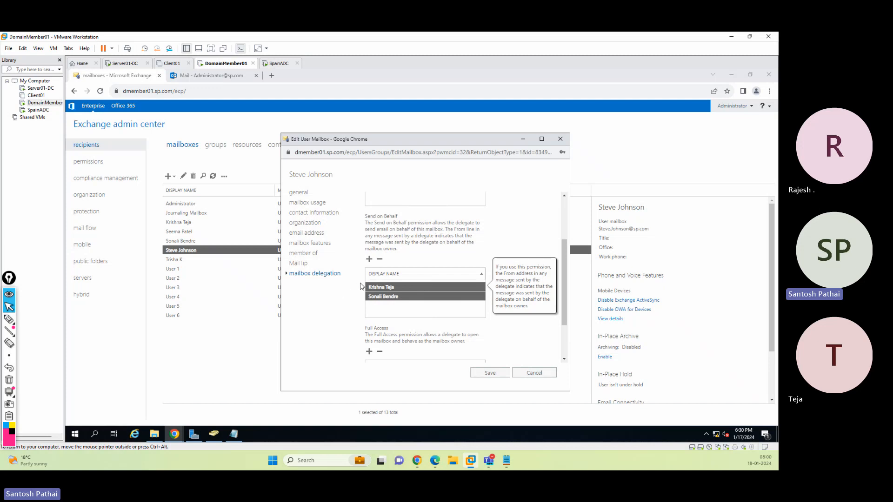
click(479, 373)
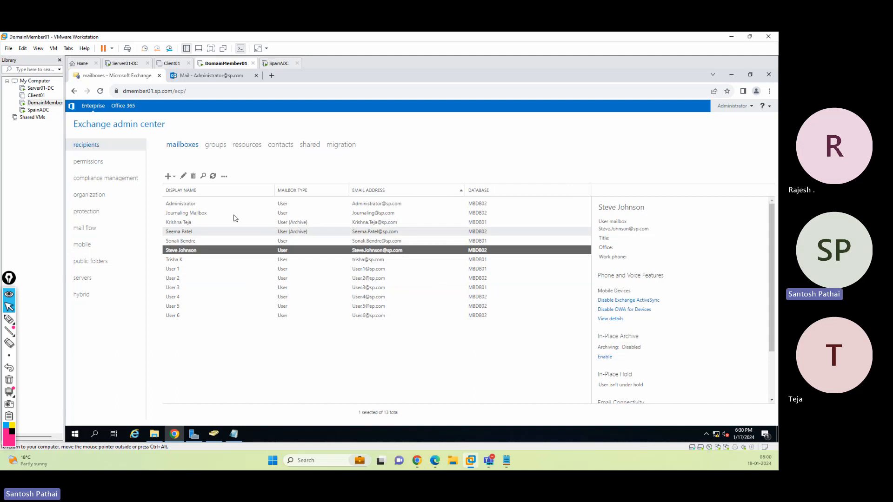
Review the other user mailbox's delegation settings for the Send on Behalf delegates, closing the dialog without changes
click(183, 176)
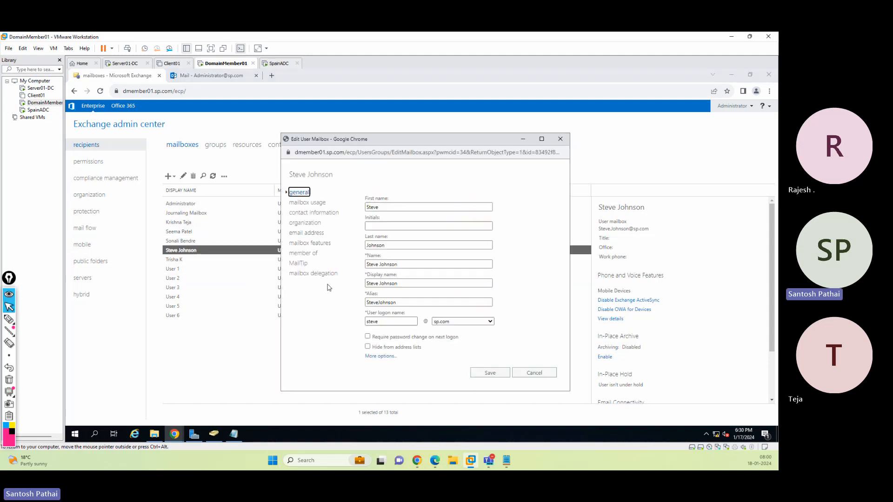
click(321, 274)
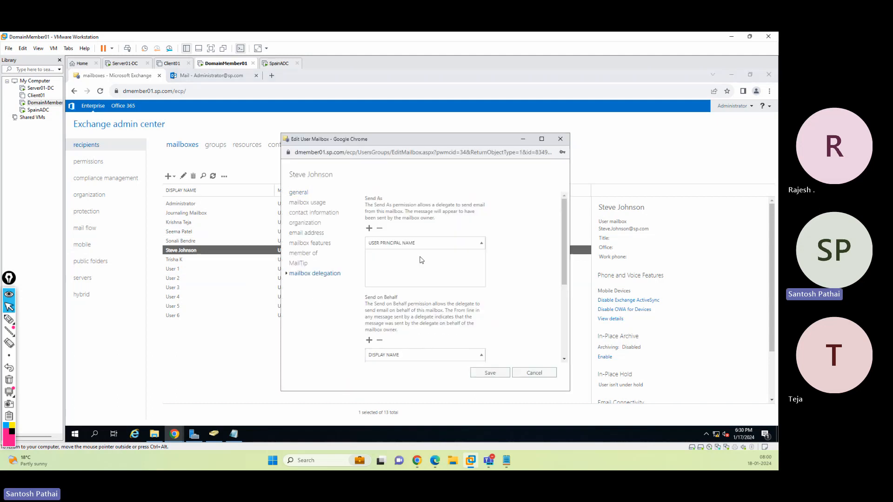
scroll(420, 261, down, 3)
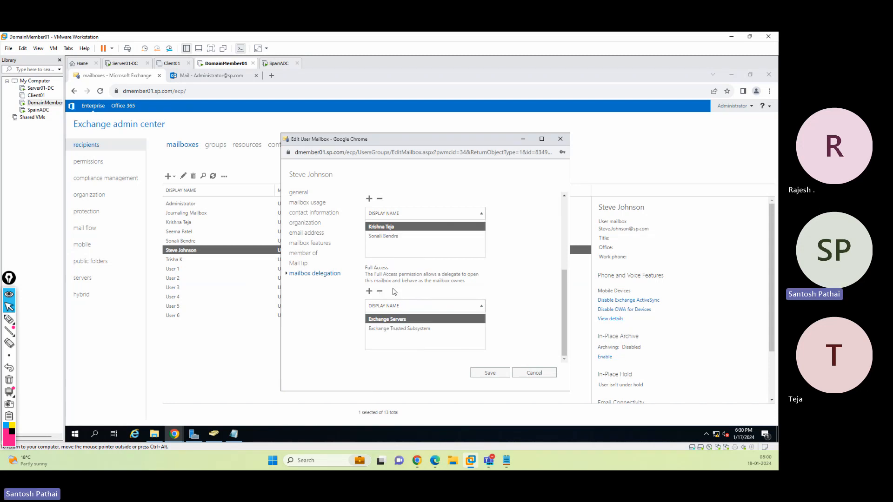
scroll(395, 289, up, 3)
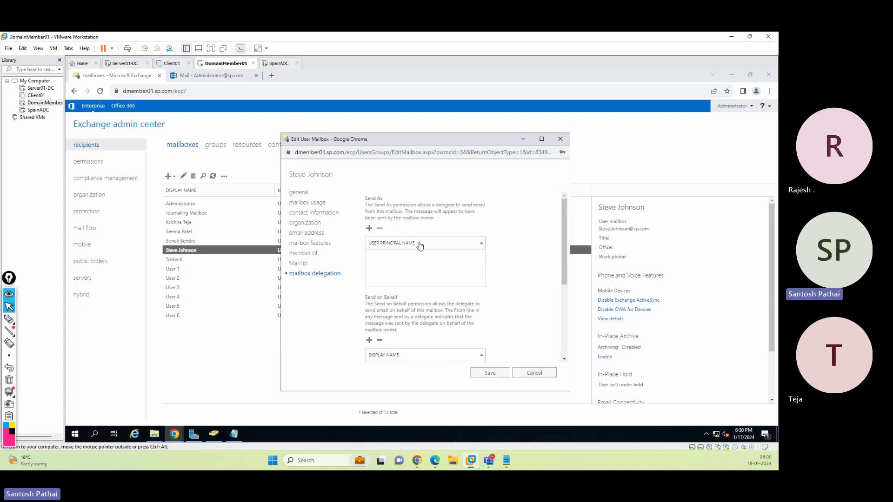
scroll(405, 257, down, 2)
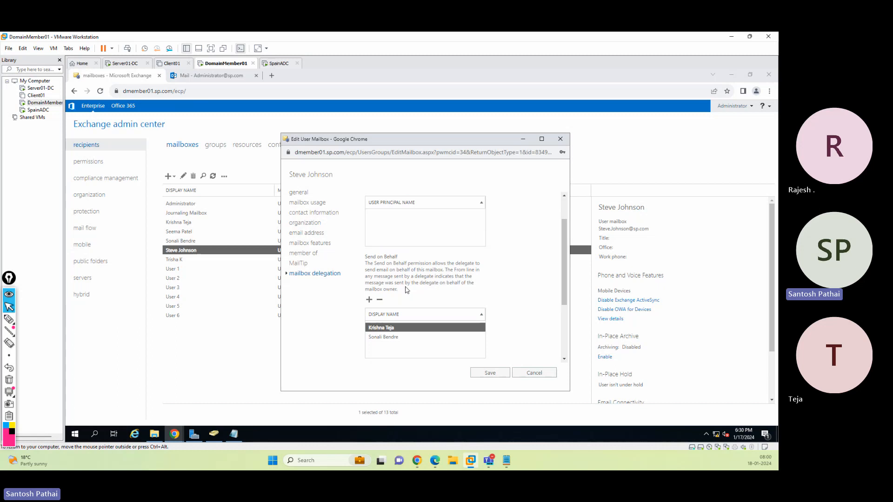
click(529, 375)
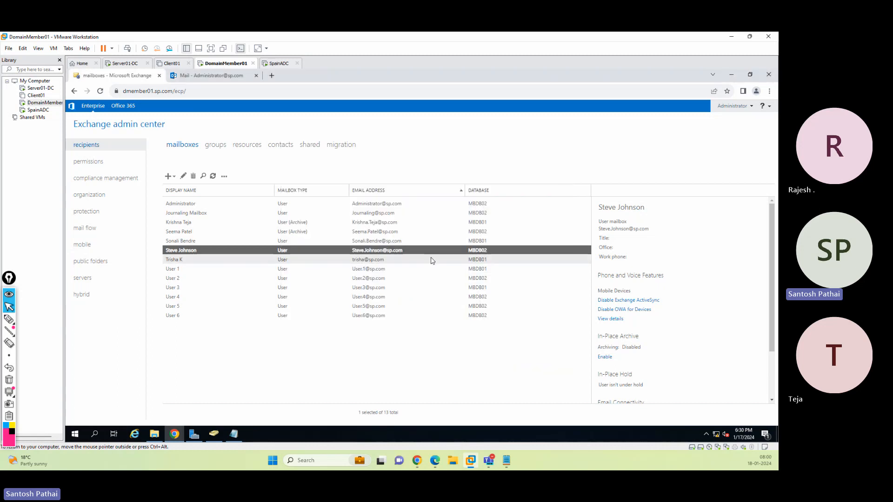
mouse_move(175, 431)
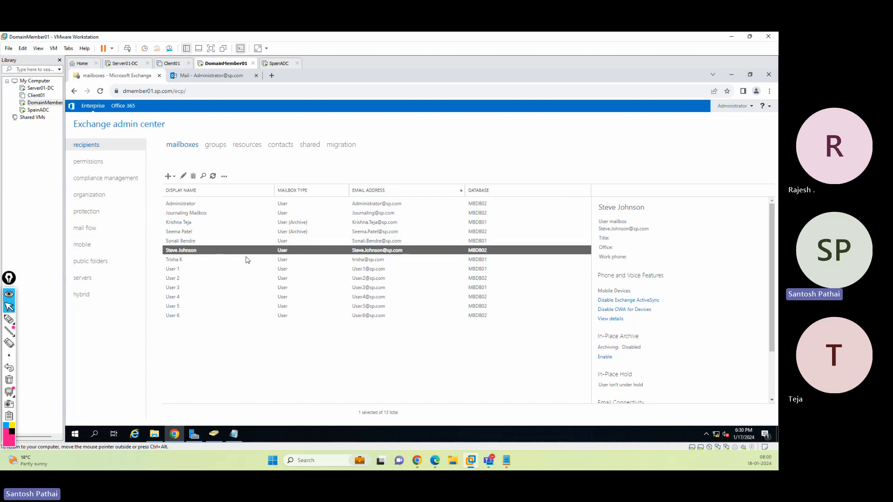
scroll(688, 321, down, 2)
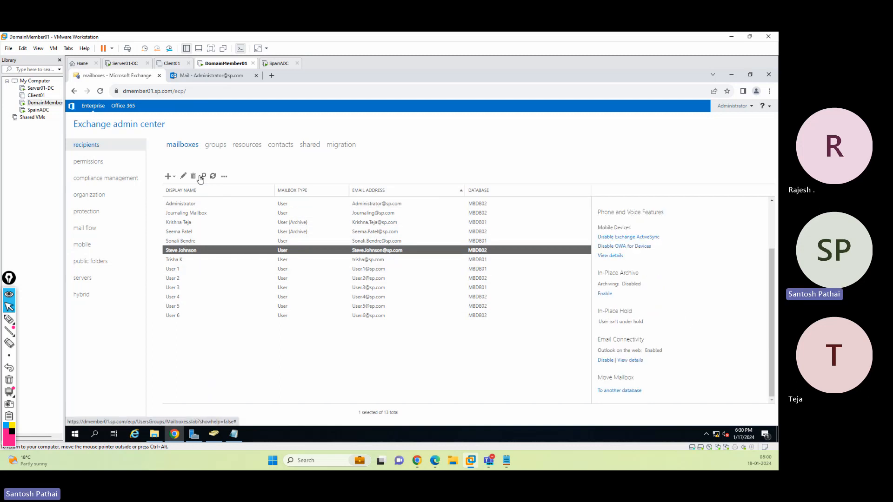
click(183, 176)
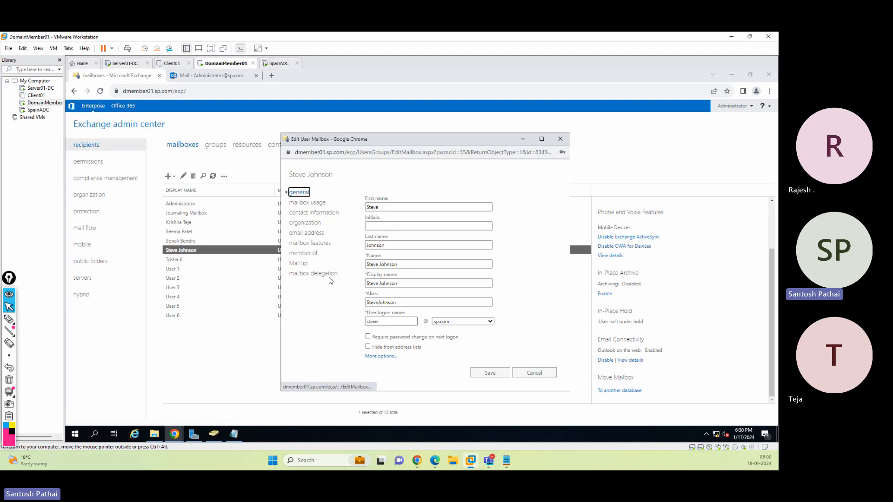
click(328, 275)
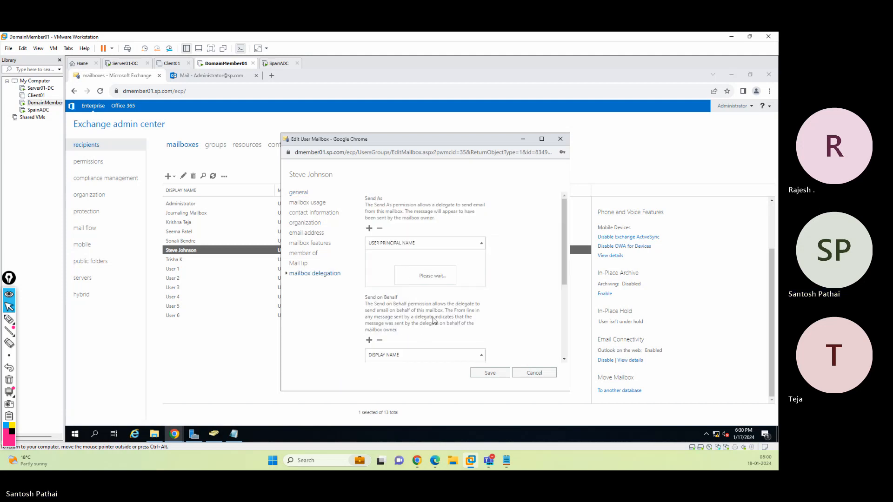
scroll(562, 261, down, 1)
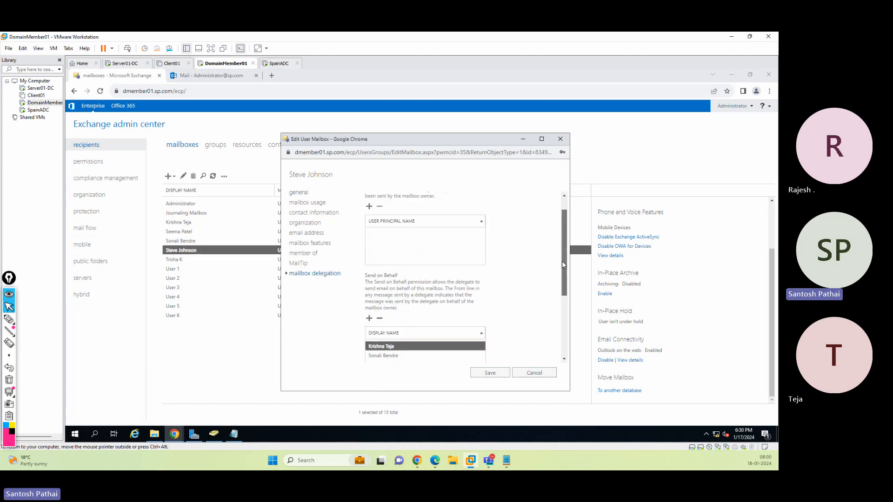
scroll(562, 261, down, 2)
click(535, 374)
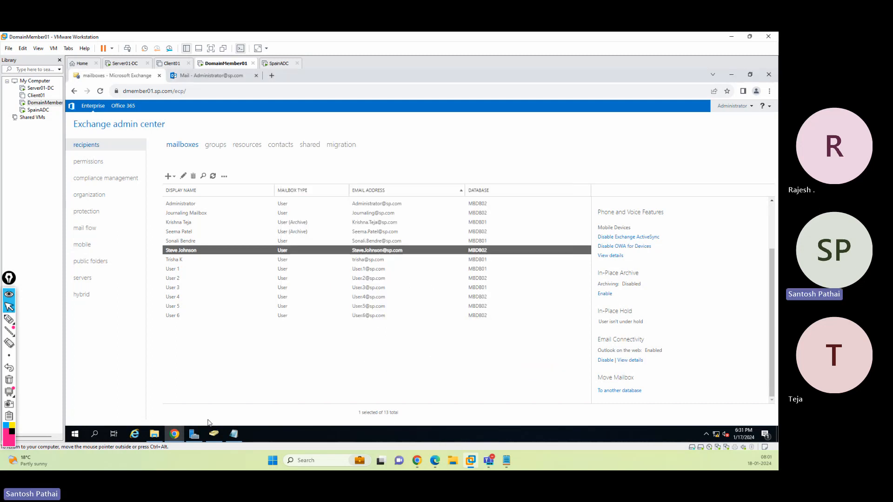
Open a new incognito window and go to the Outlook on the web address dmember01.sp.com/owa
click(770, 92)
click(751, 119)
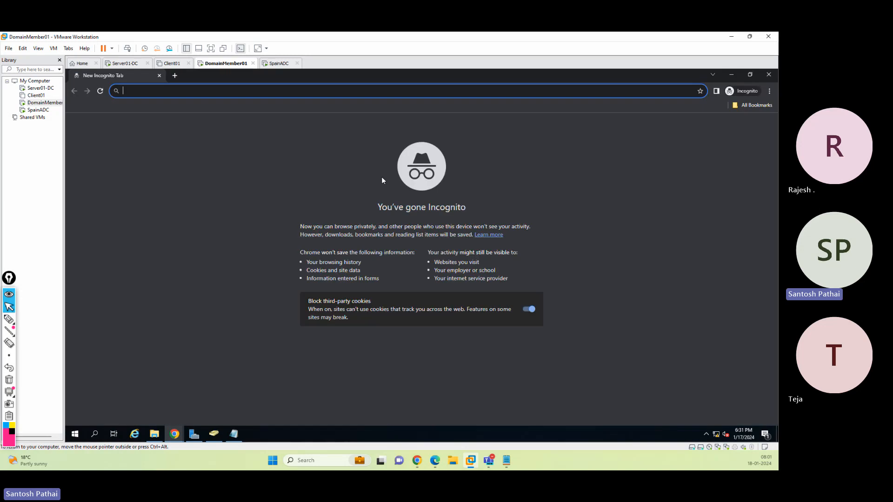
text(d)
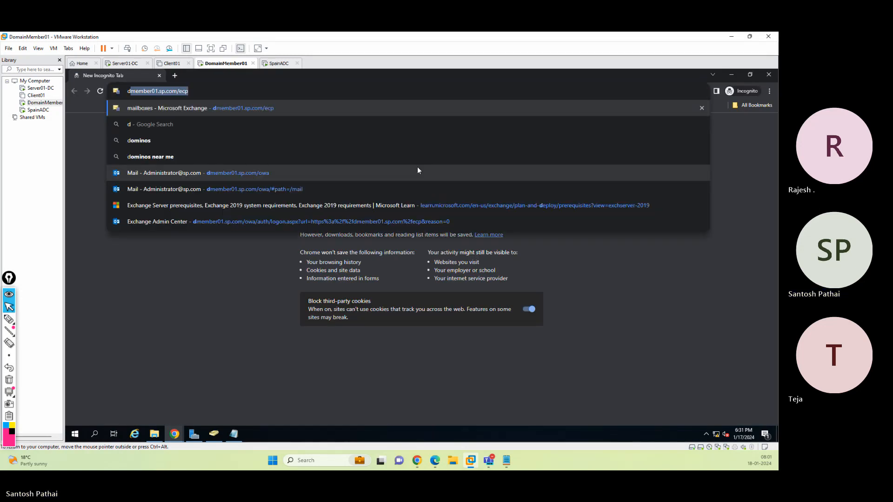
key(Down)
key(Down)
key(Down)
key(Down)
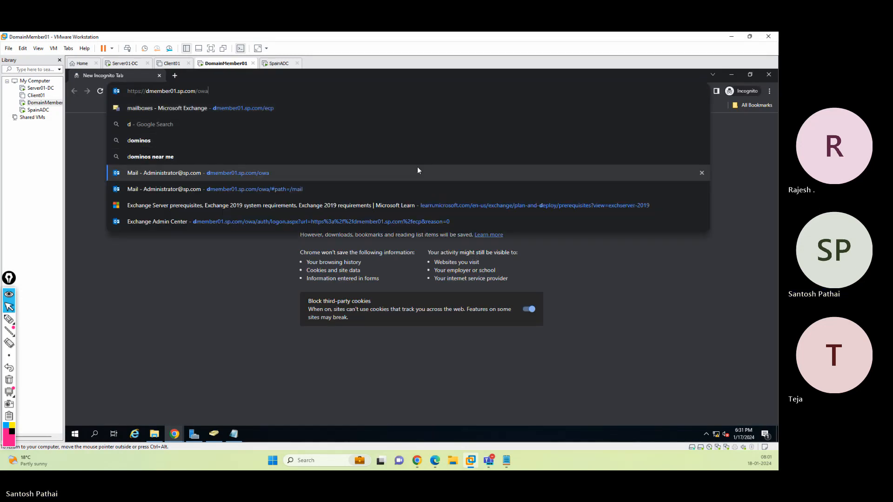
click(417, 171)
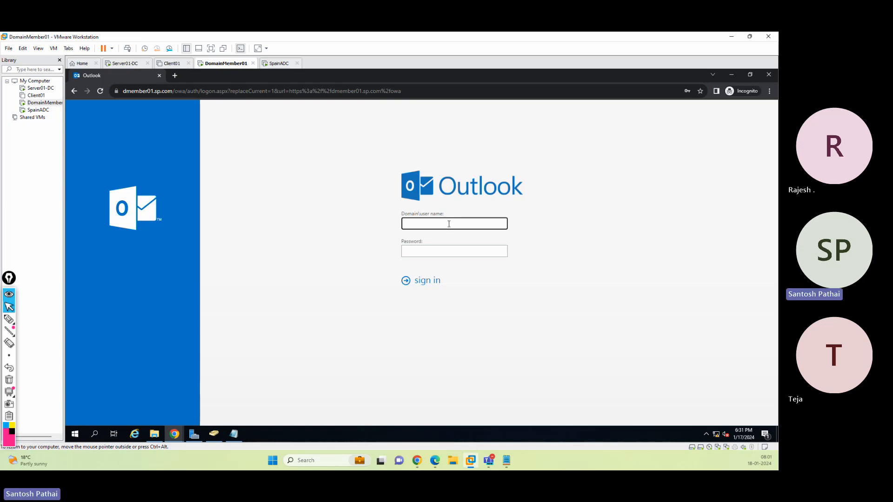
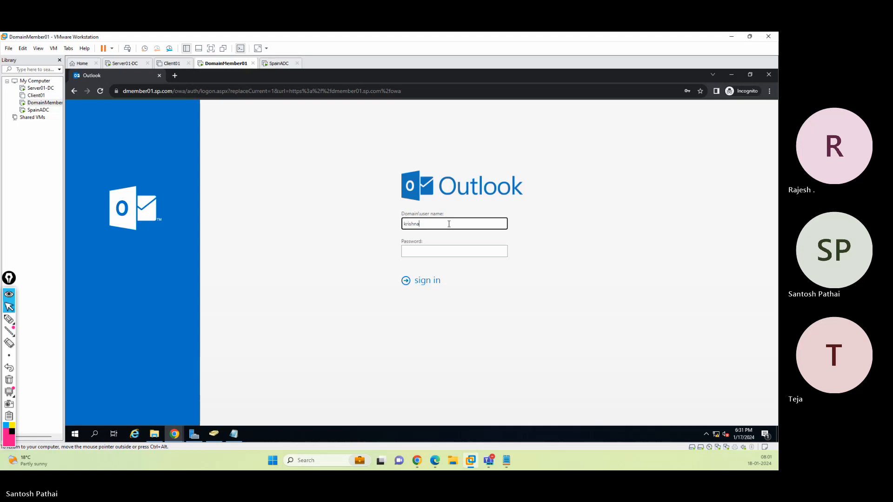
Sign in to Outlook on the web with the delegate user's e-mail address and account password
key(Tab)
text(Pass)
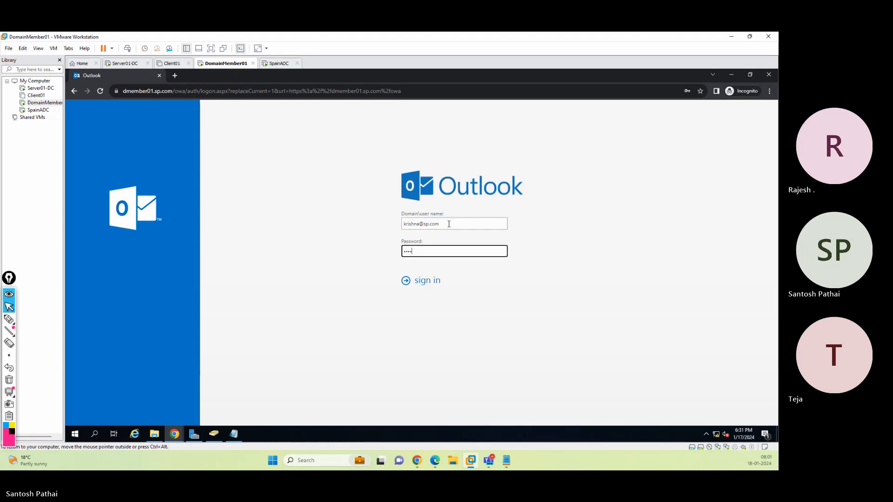
text(word@1)
key(Return)
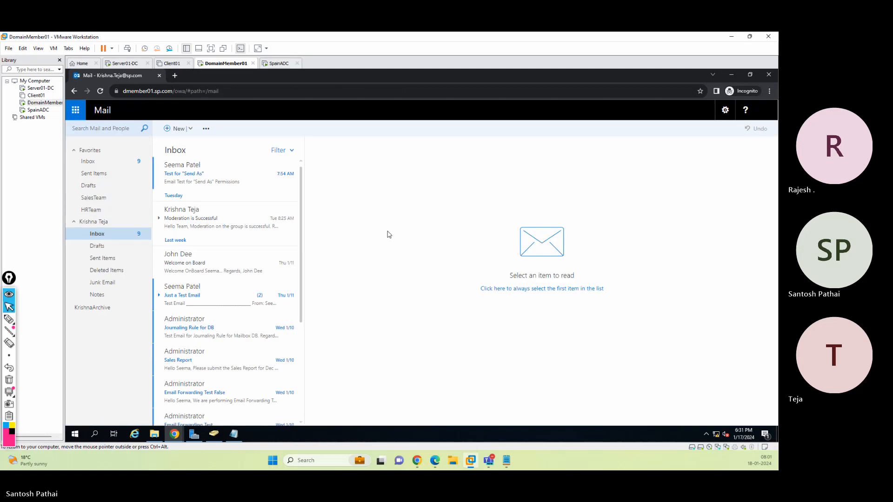
Start a new message addressed to Administrator with User 1 in Cc
click(178, 128)
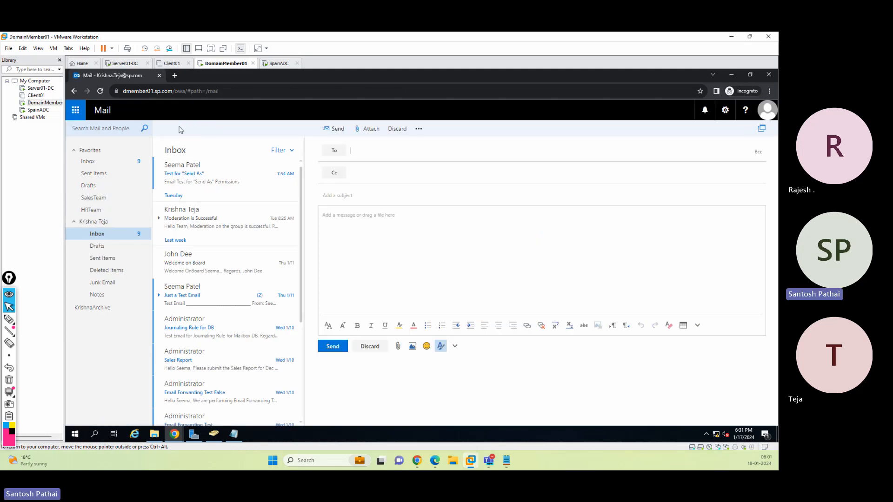
click(371, 154)
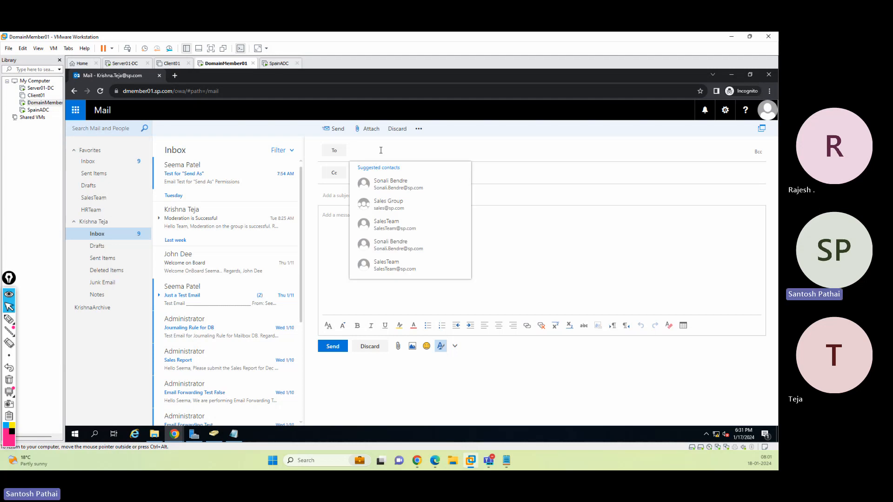
text(admini)
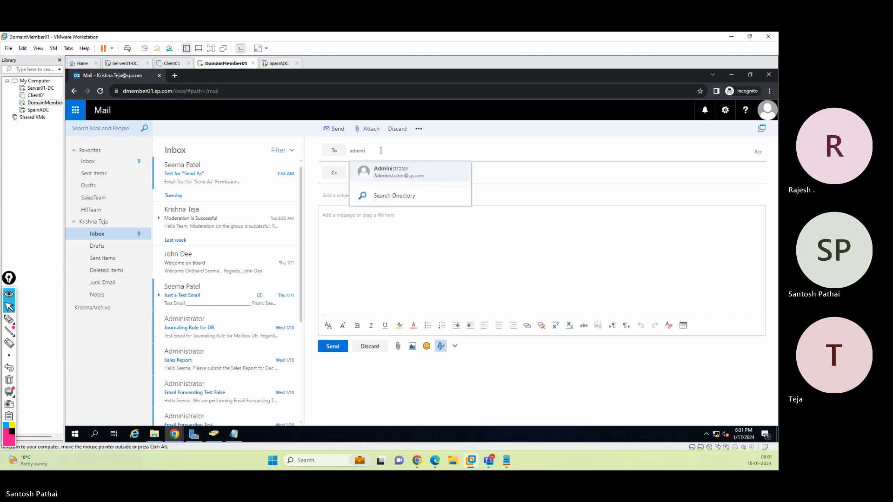
click(403, 167)
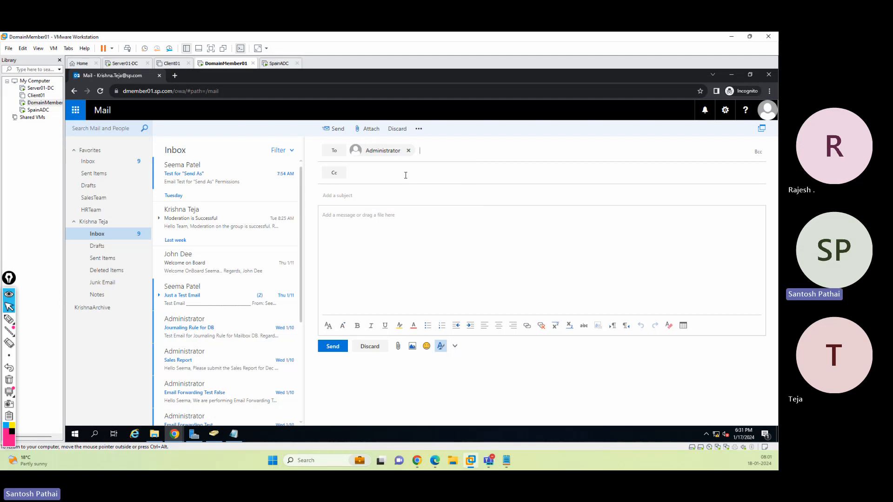
click(406, 176)
text(test)
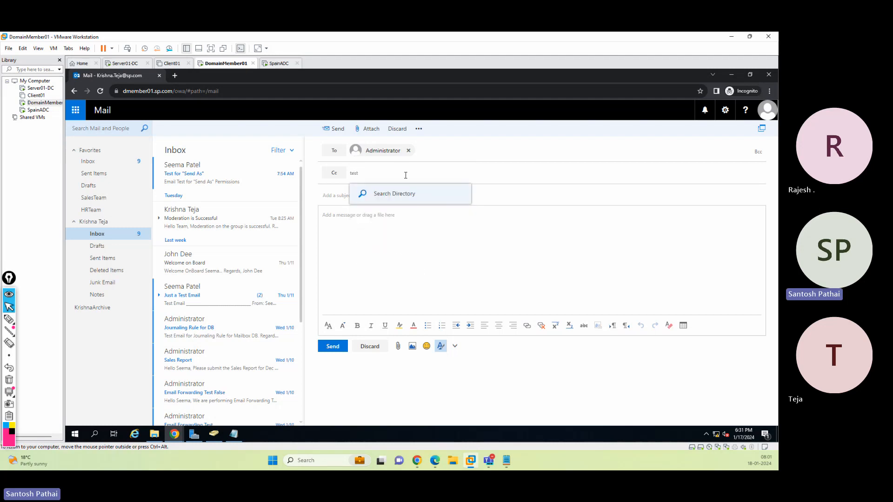
text(user)
key(BackSpace)
key(BackSpace)
key(BackSpace)
key(BackSpace)
key(BackSpace)
key(BackSpace)
key(BackSpace)
text(u)
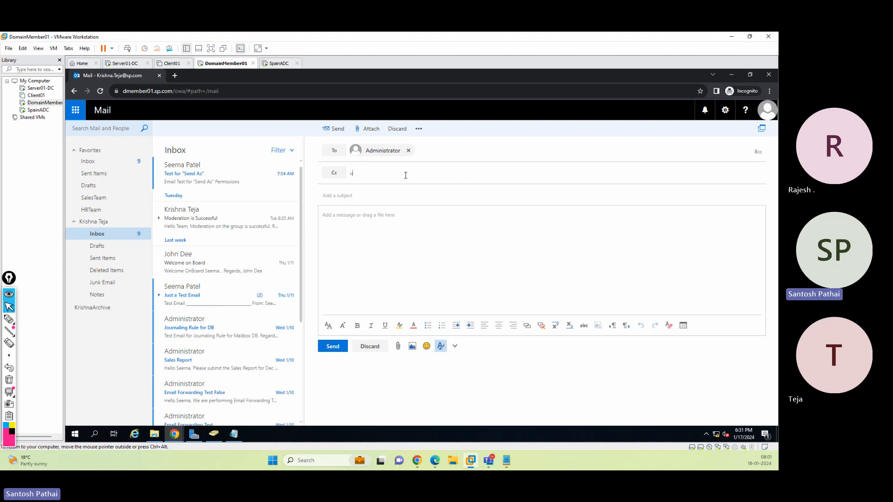
text(ser1)
key(Return)
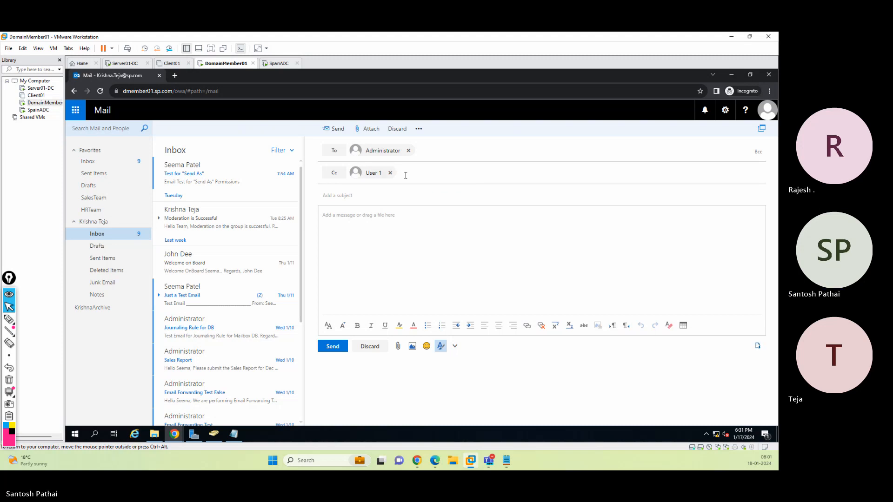
Enter the subject "Send on Behalf" Testing and a body describing the Send on Behalf test for the delegates, ending with Regards
click(470, 197)
text("Send on Be)
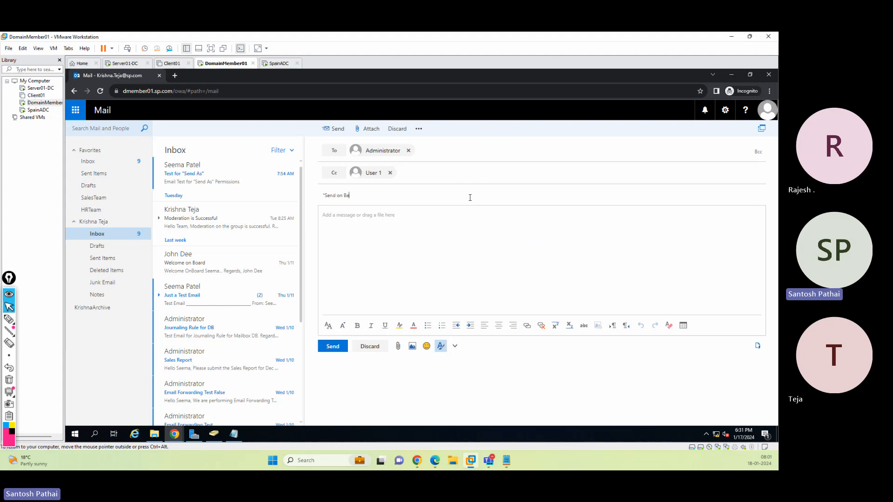
text(half" Testing)
key(Tab)
text(This email is )
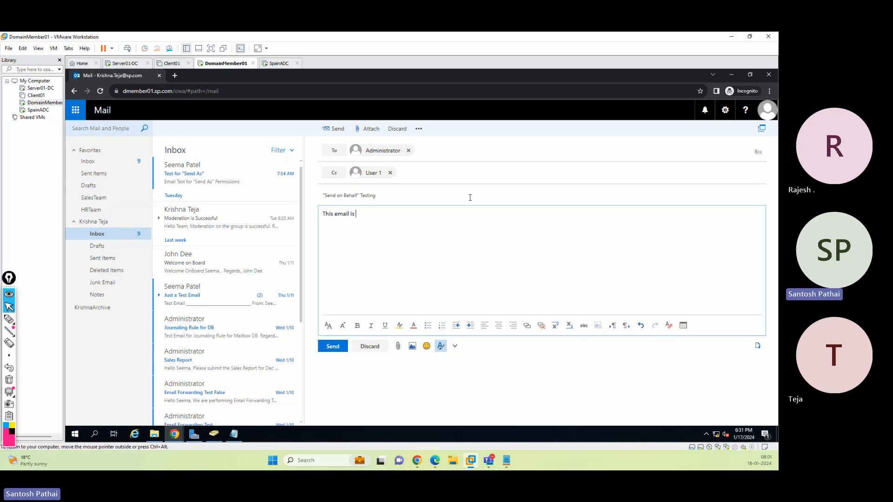
text("Send on Behalf" Testing for the user)
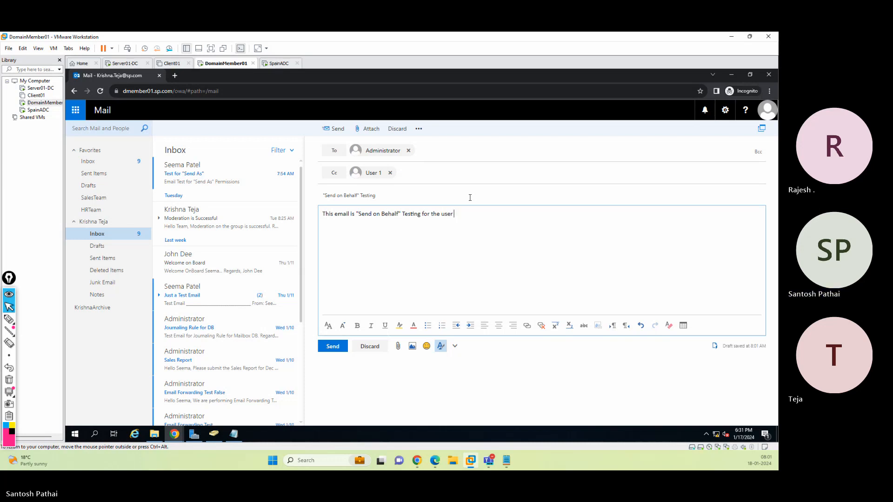
text(Steve an)
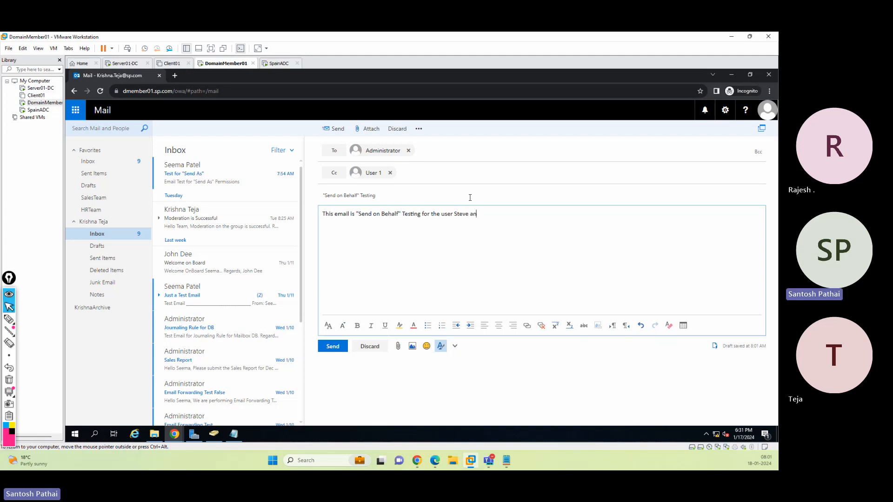
text(d permissions g)
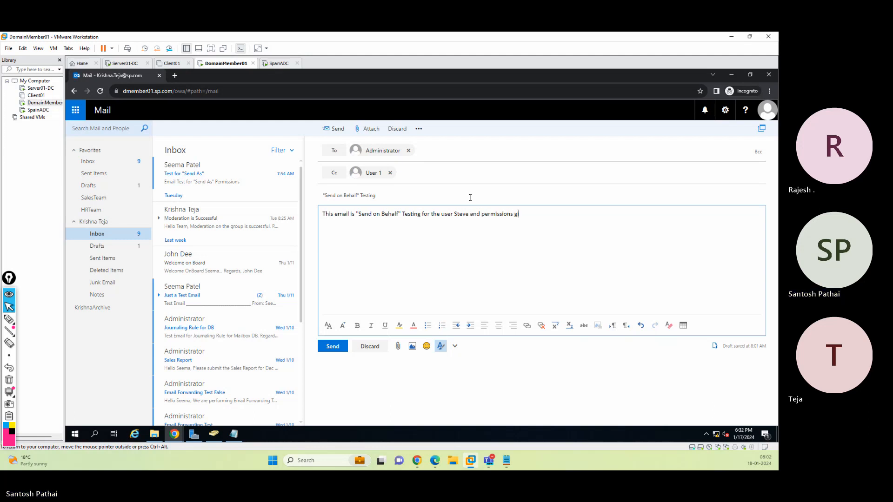
key(BackSpace)
text(assigne)
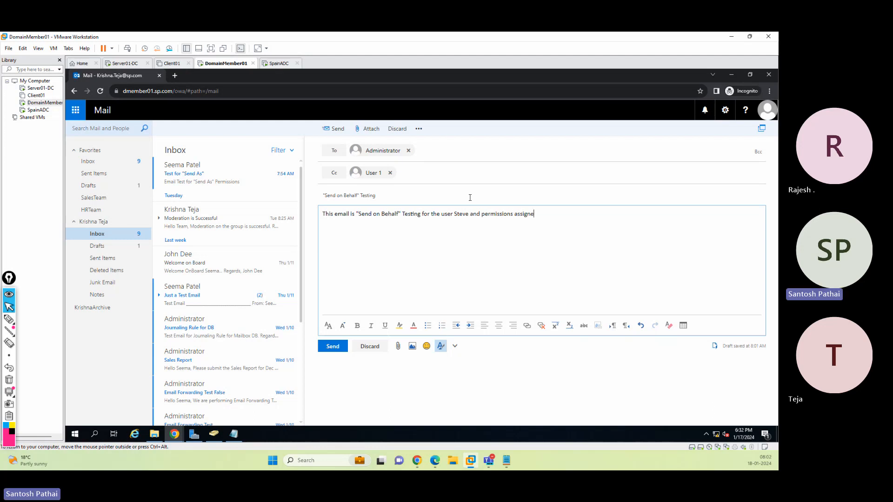
text(d to "Sonali" and "Krishna)
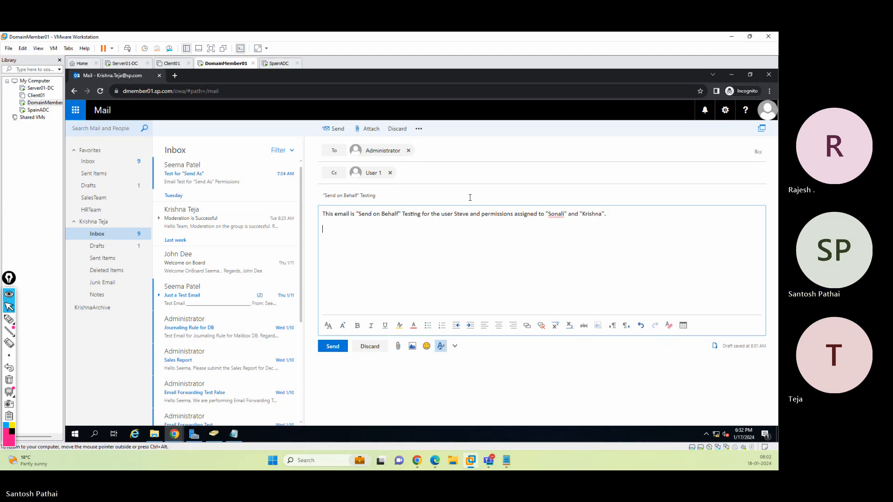
text(".)
key(Return)
key(Return)
text(Regards,)
key(Return)
text(A)
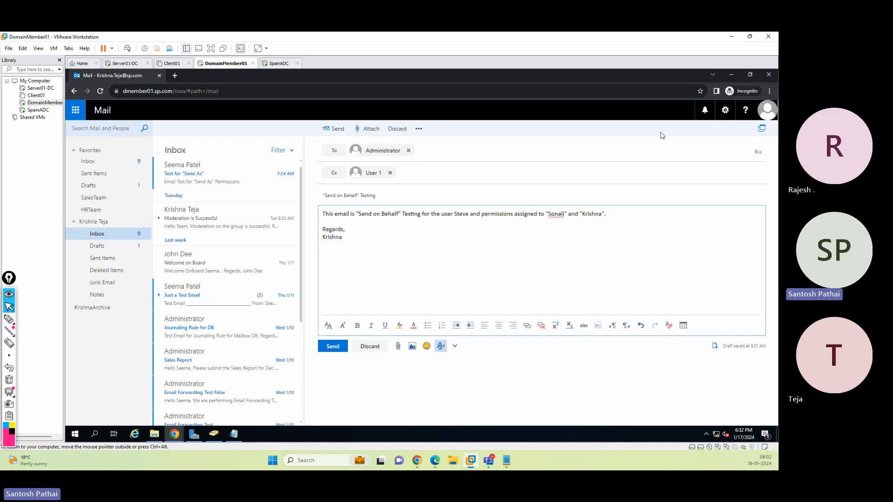
Show the From field on the Send on Behalf message and check which sender addresses are available
click(764, 113)
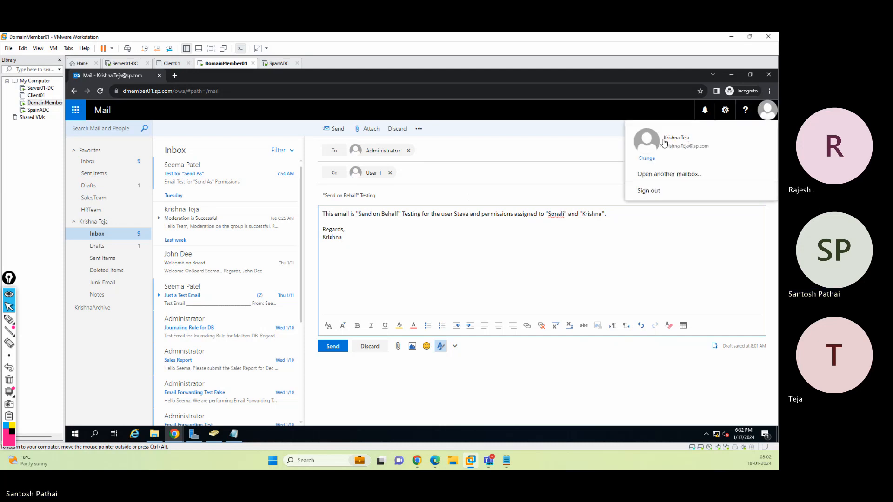
click(411, 192)
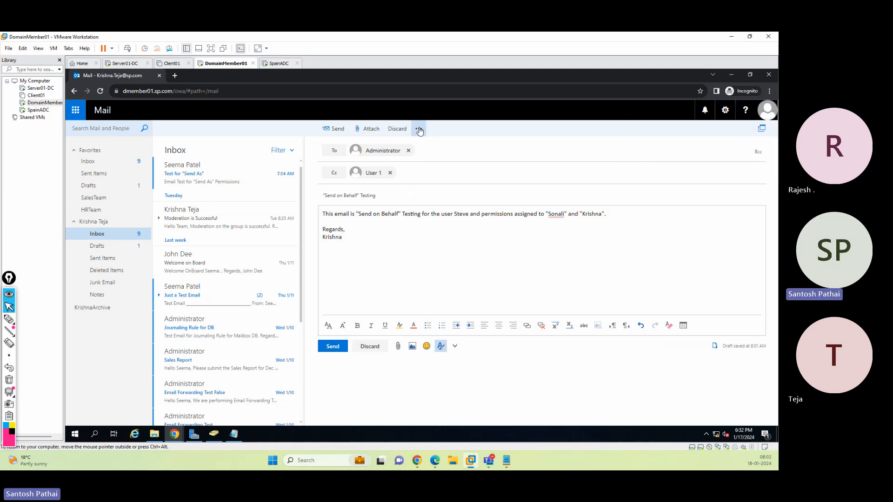
click(419, 129)
click(433, 154)
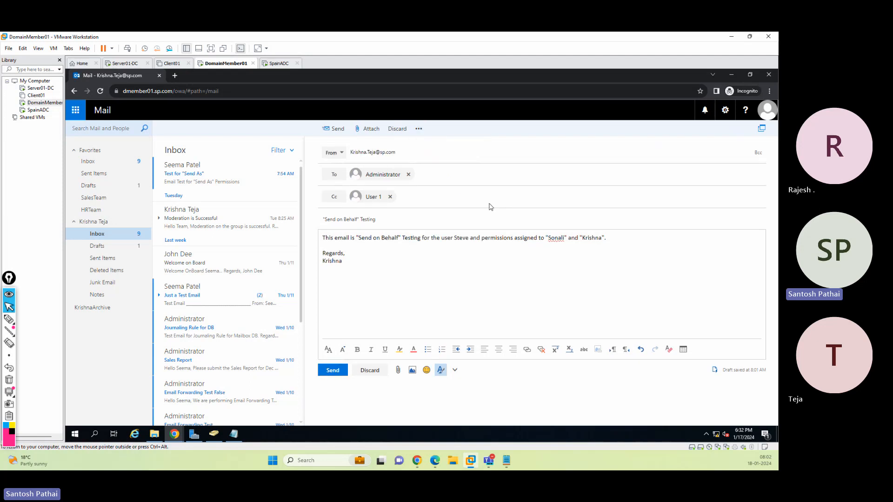
click(339, 154)
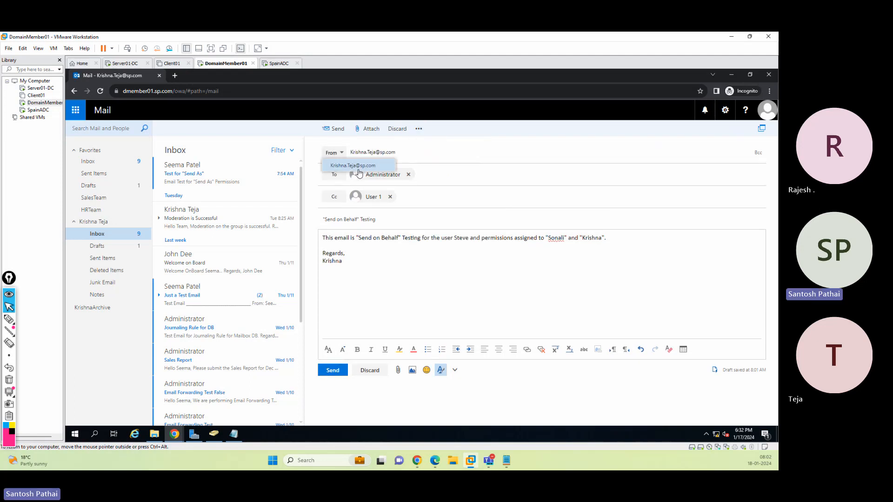
click(415, 159)
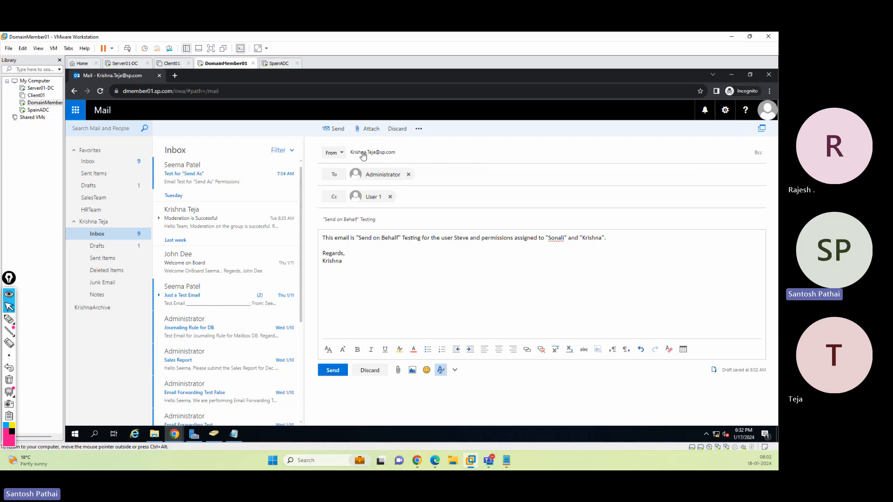
click(329, 154)
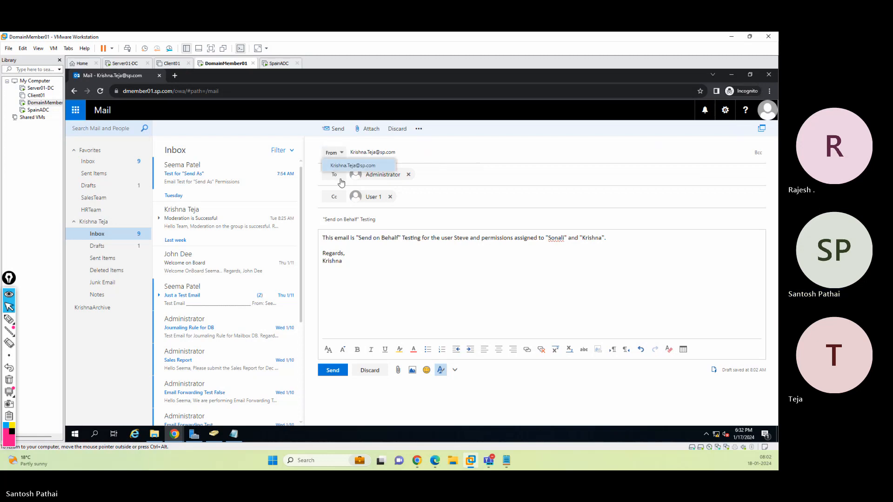
click(372, 276)
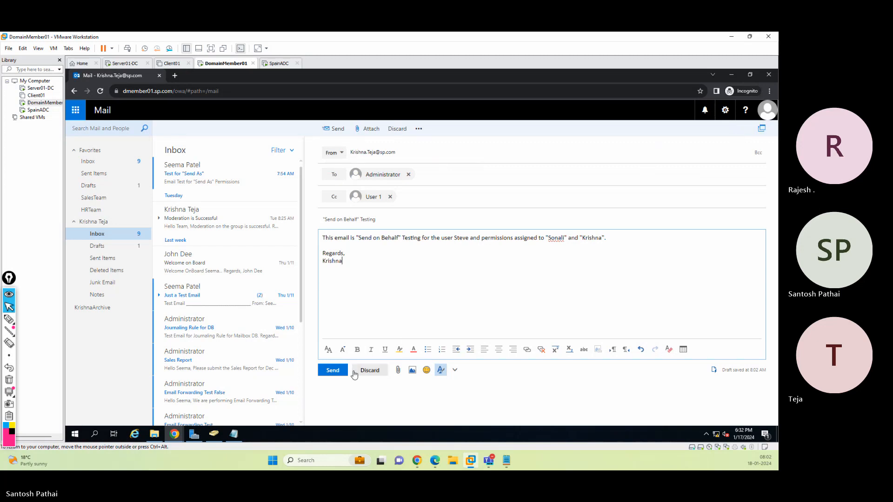
click(333, 153)
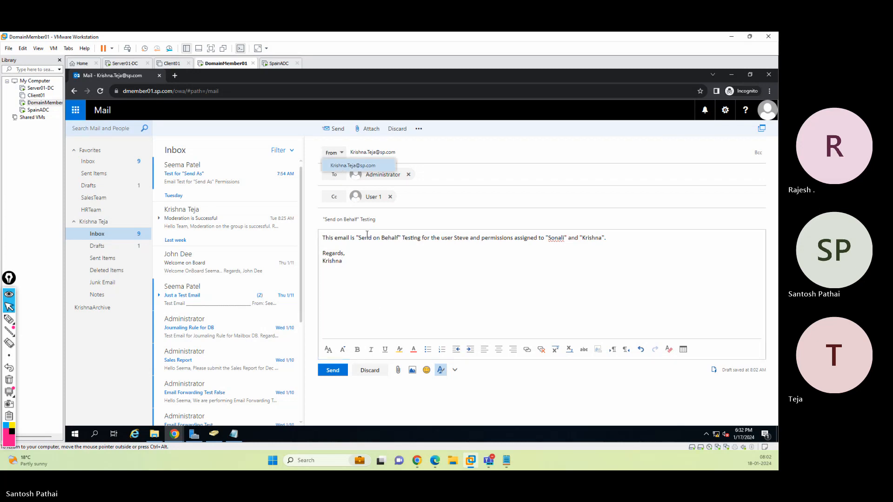
click(367, 253)
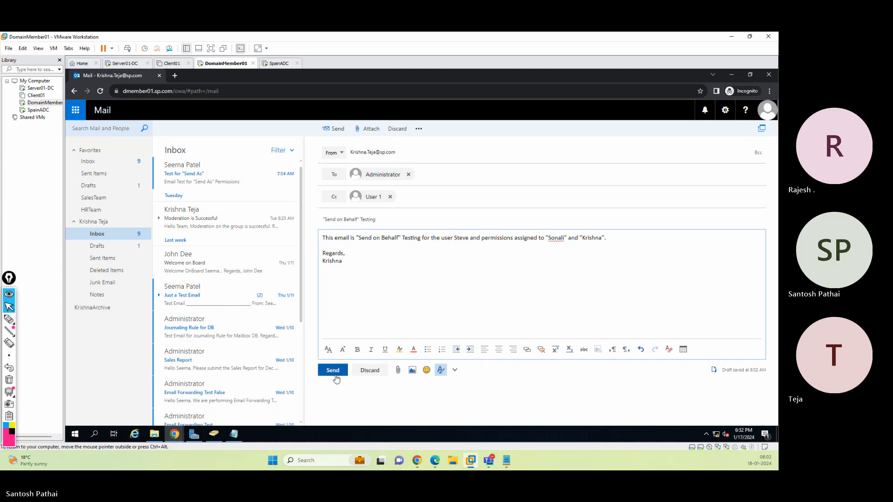
Save the message as a draft and sign out of Outlook on the web
click(419, 128)
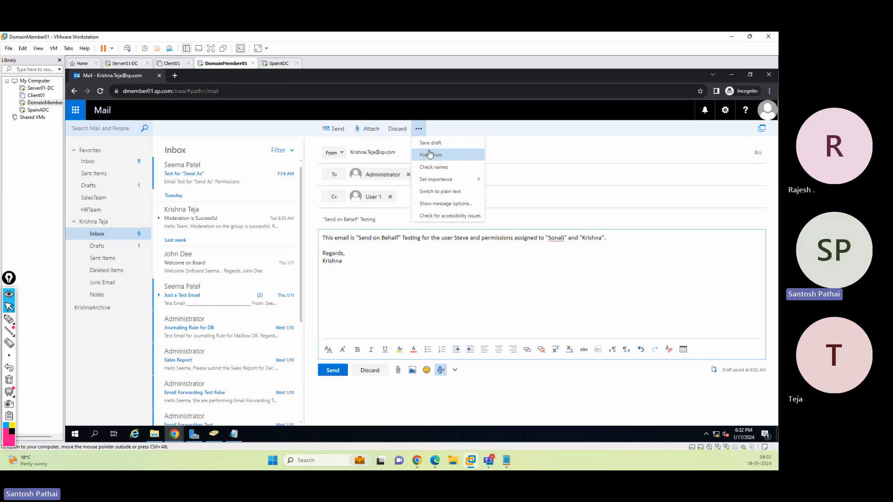
click(430, 143)
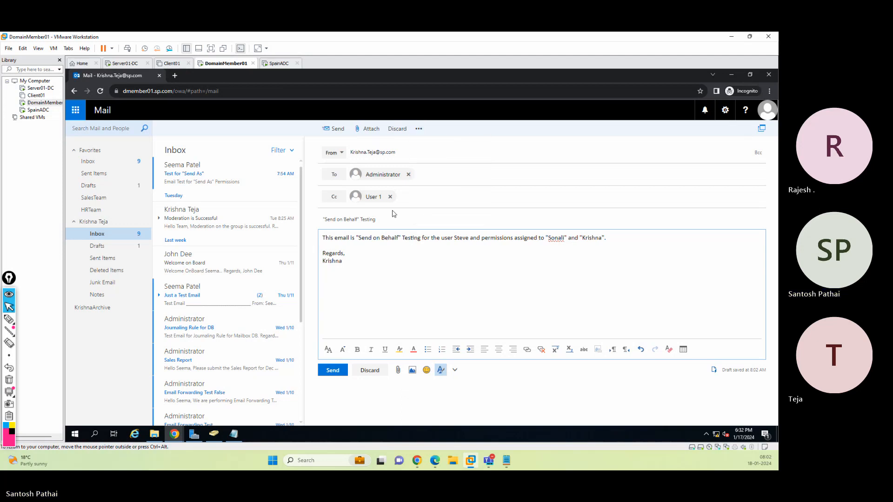
click(769, 119)
click(717, 188)
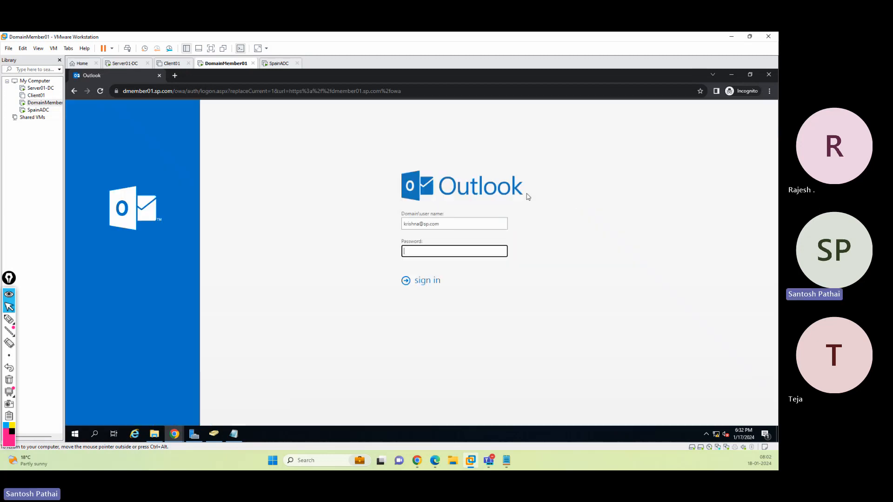
Sign in to Outlook on the web as the second delegate user, replacing the user name and using the stored password
double_click(420, 226)
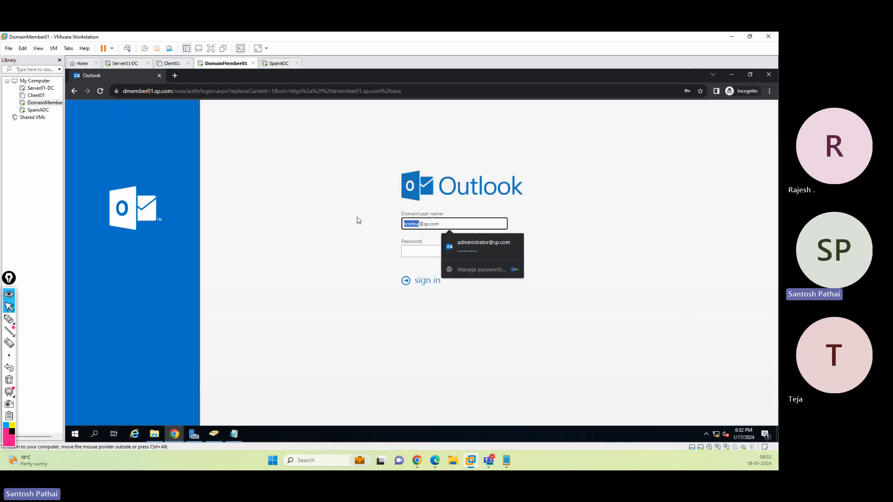
text(sonali)
key(Tab)
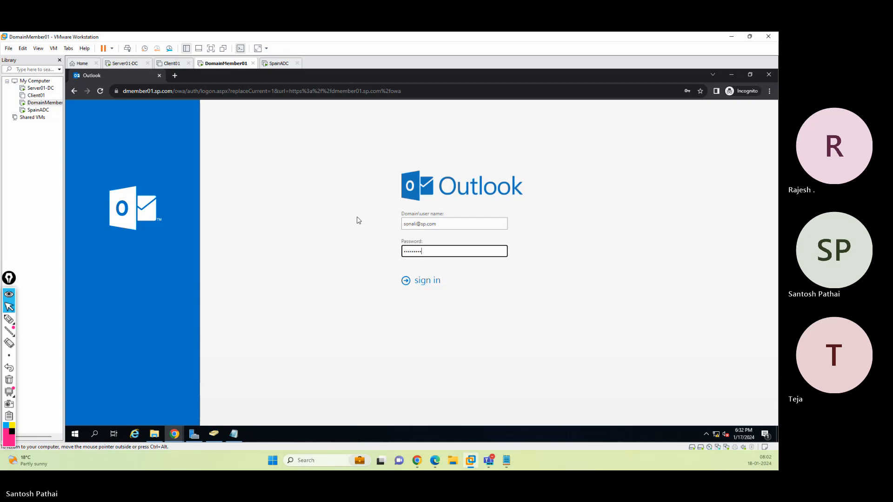
key(Return)
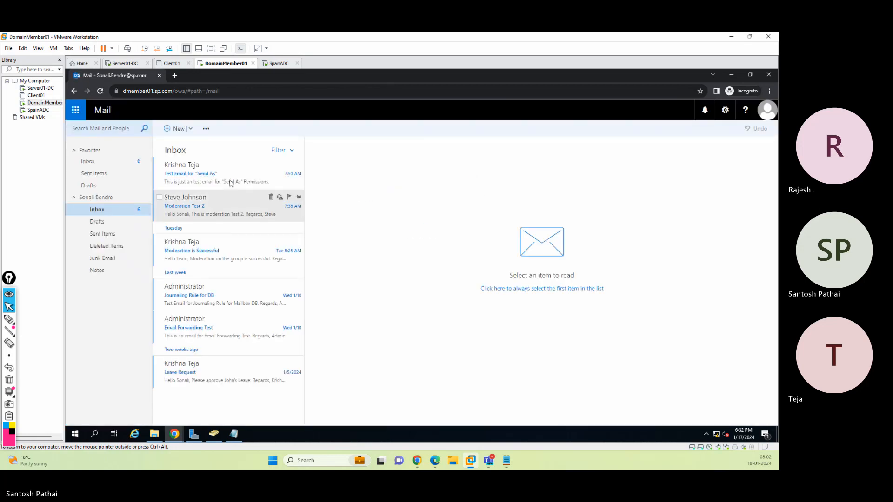
Start a new message, show its From field to check the available sender addresses, and discard it
click(175, 130)
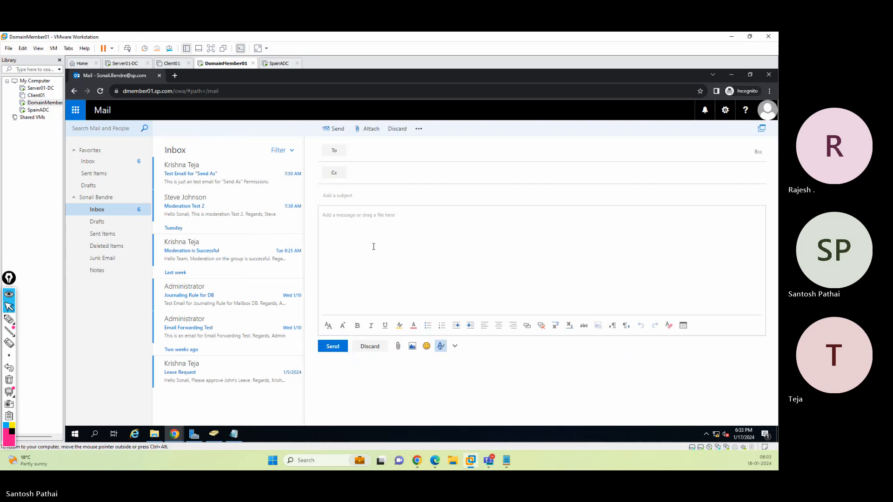
click(418, 129)
click(427, 164)
click(342, 154)
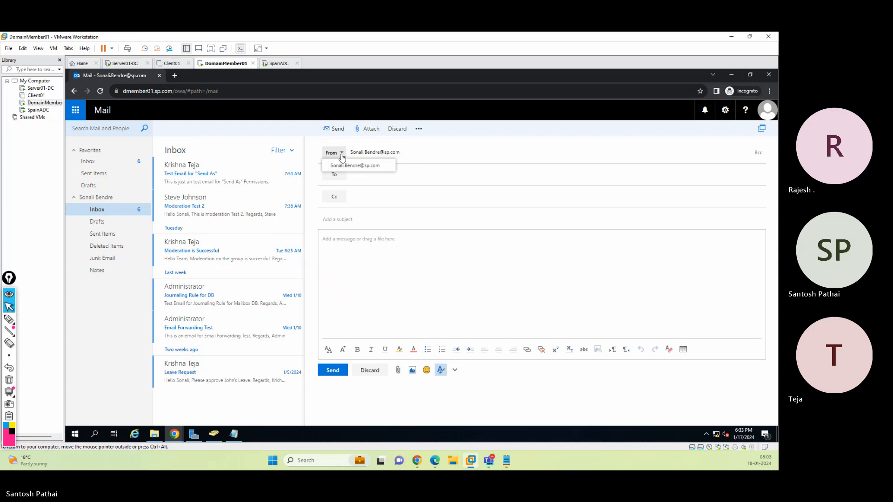
click(421, 154)
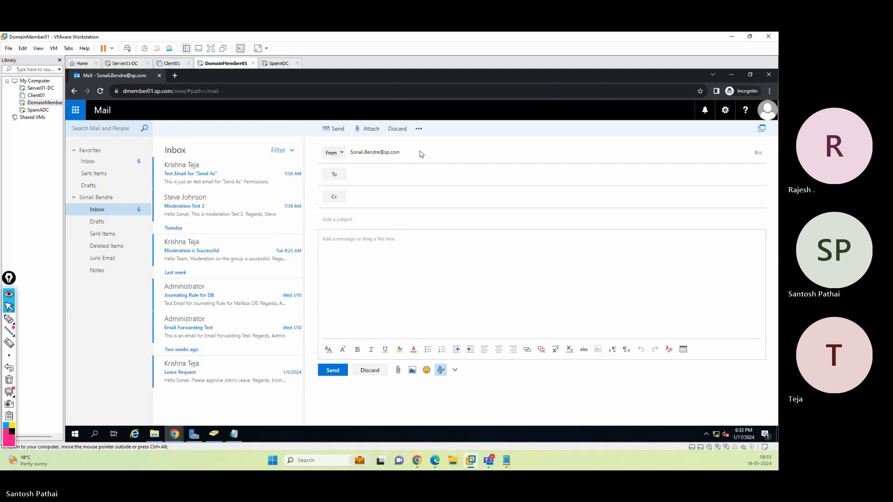
click(339, 155)
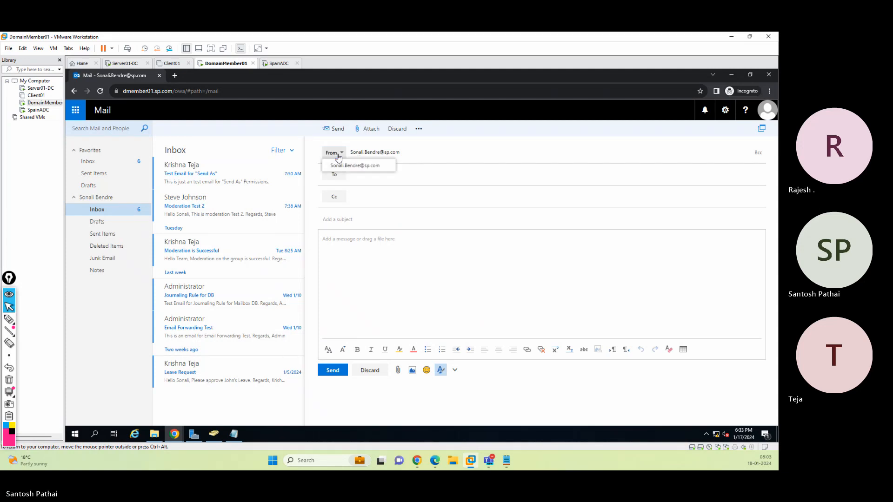
click(408, 157)
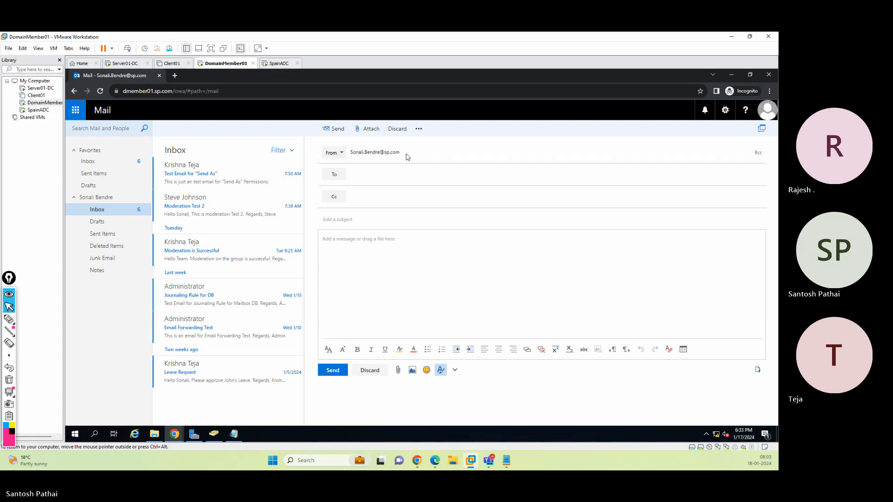
click(376, 370)
click(372, 259)
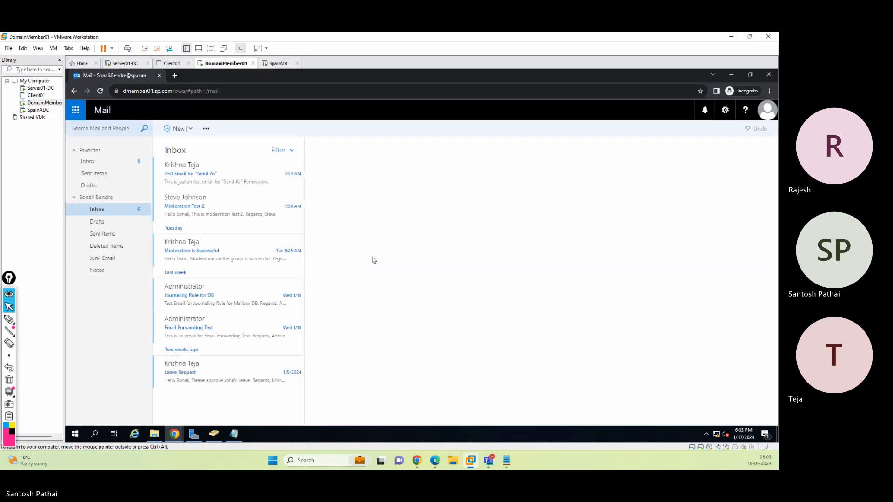
Try to open the mailbox owner's mailbox through Open another mailbox by searching the directory, then close the resulting tab
click(768, 110)
click(678, 180)
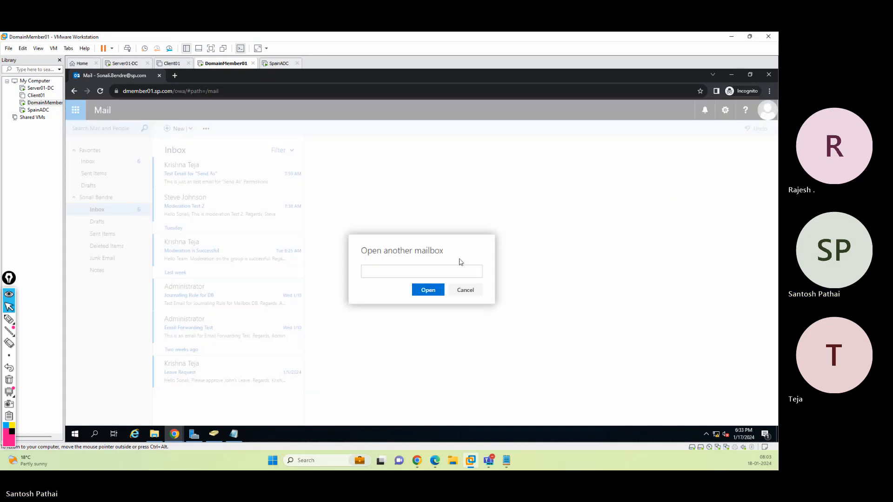
click(448, 271)
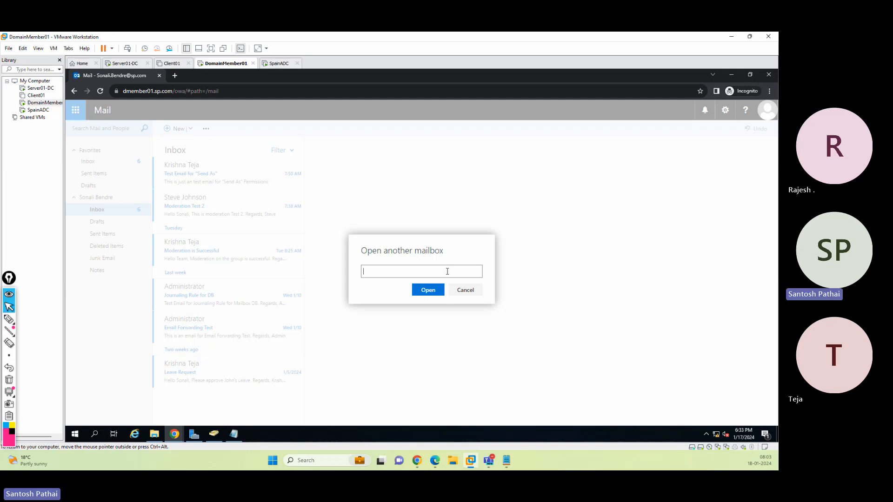
text(steve)
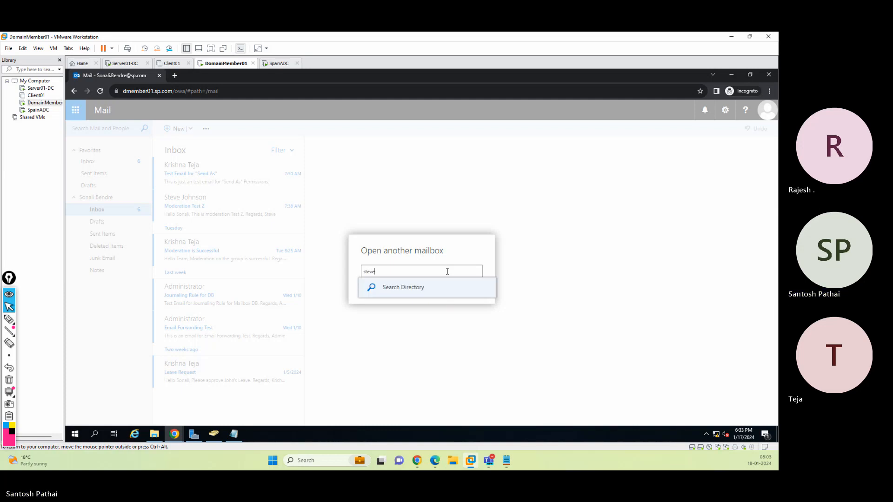
click(426, 287)
click(413, 310)
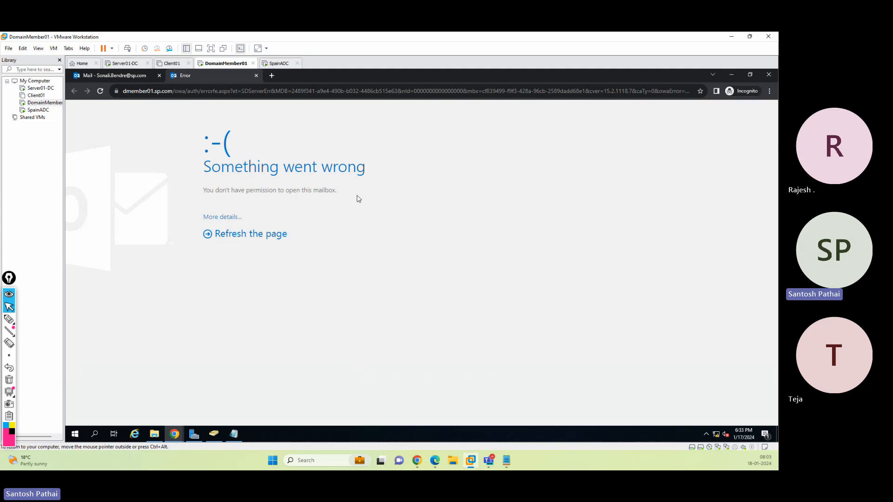
click(256, 75)
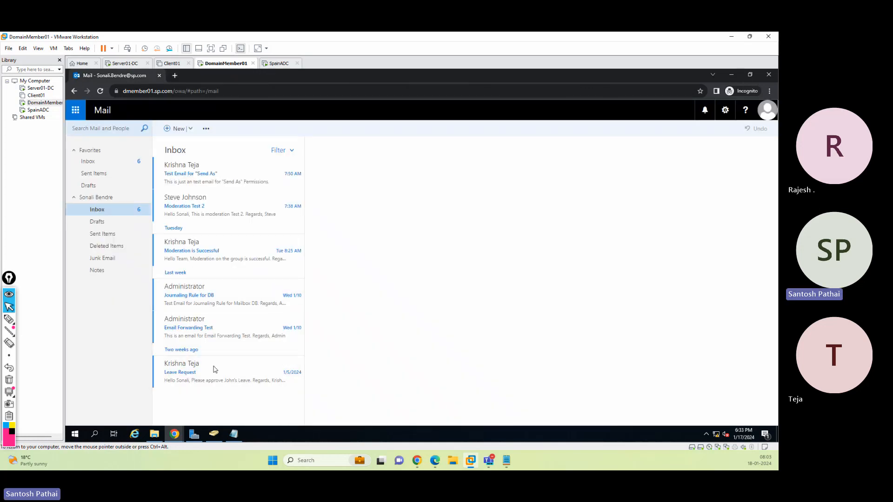
In the Exchange admin center, grant the second delegate user Full Access on the mailbox owner's mailbox delegation
click(767, 110)
click(451, 302)
mouse_move(167, 435)
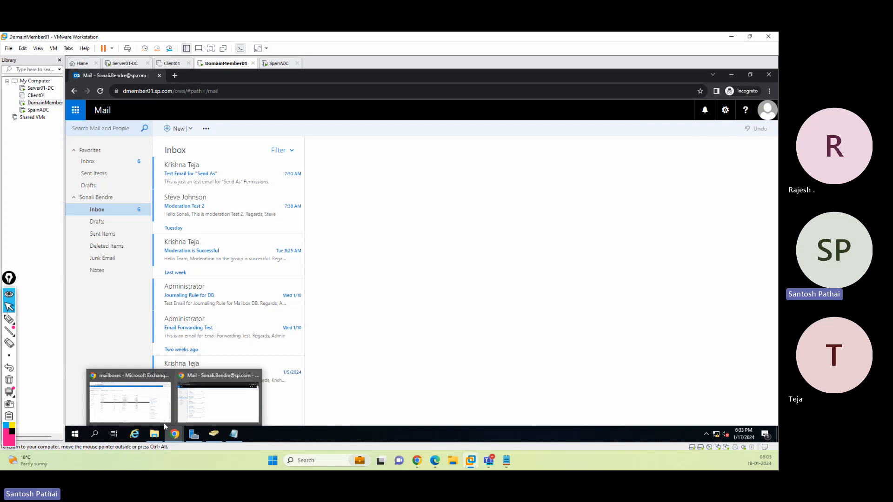
click(130, 401)
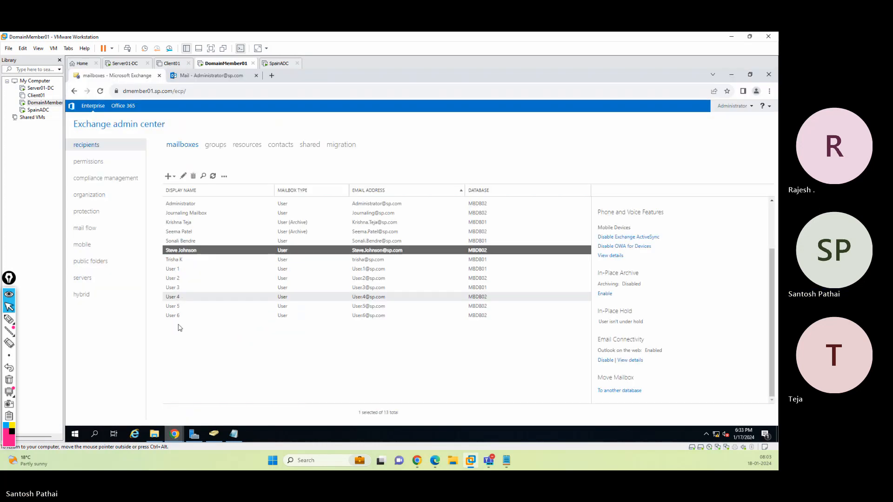
double_click(186, 250)
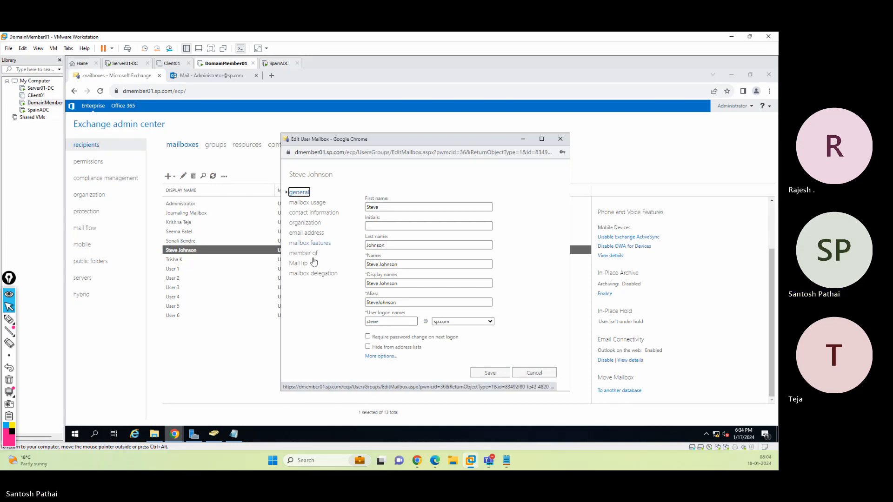
click(314, 275)
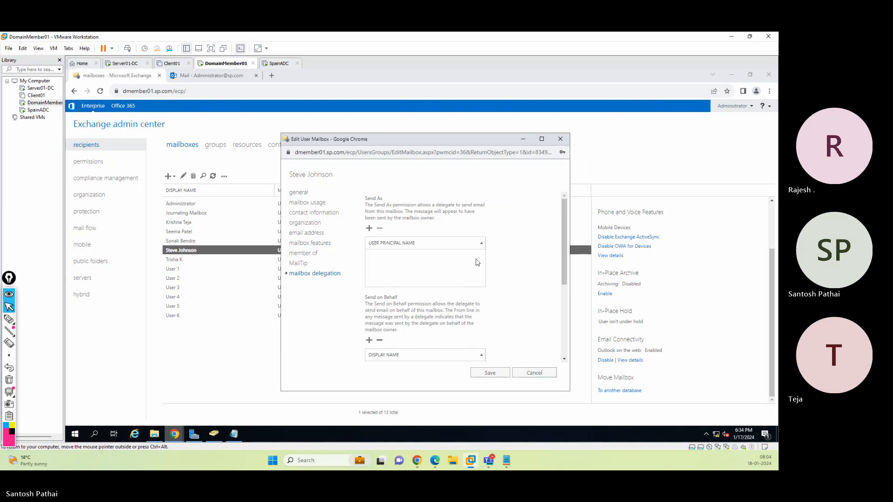
scroll(379, 294, down, 3)
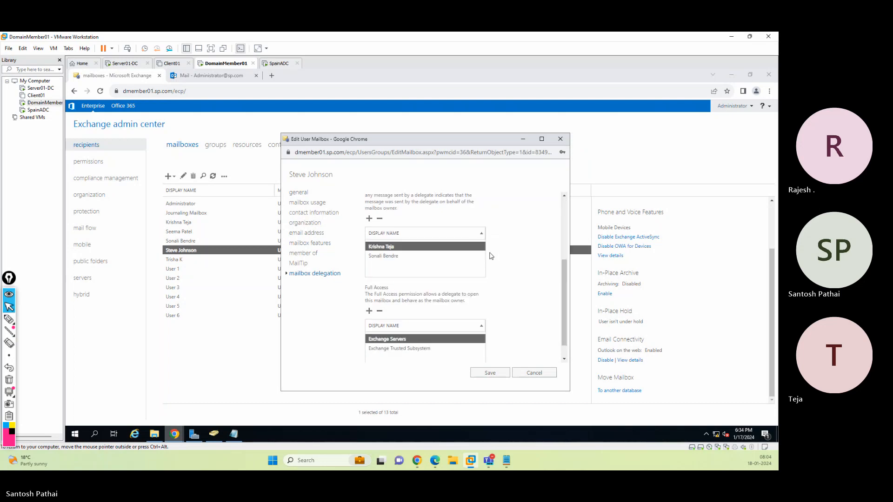
click(370, 291)
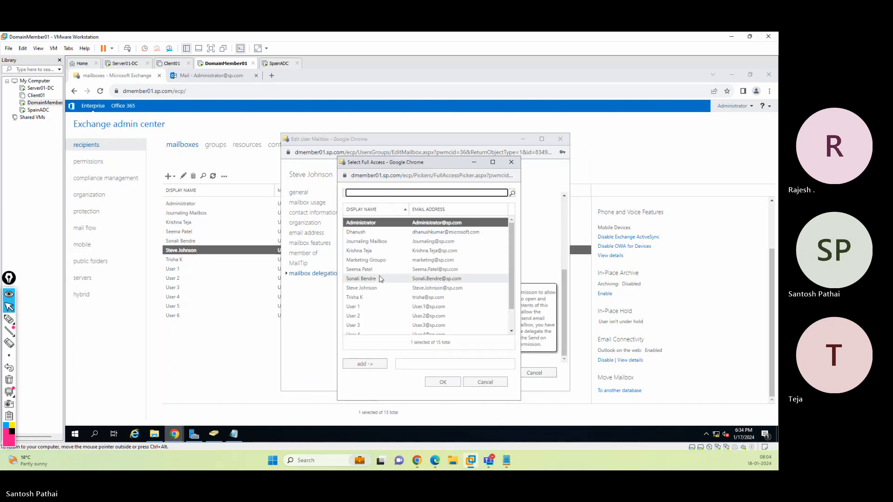
click(366, 281)
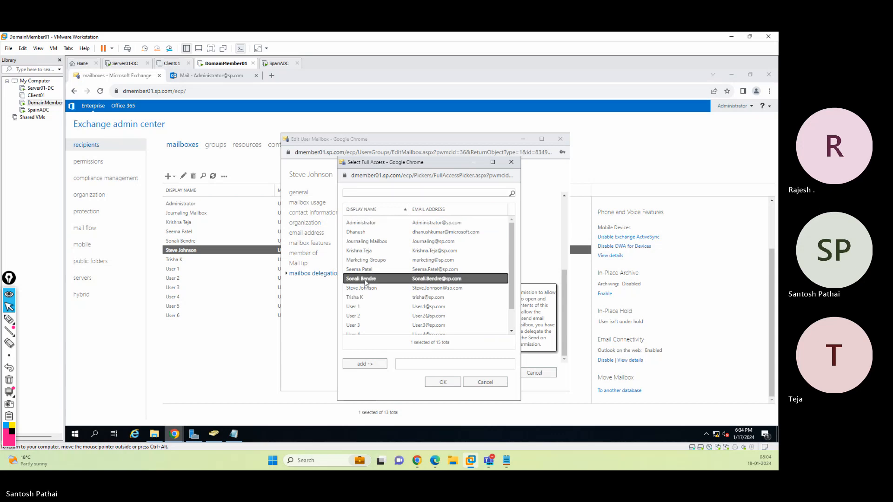
click(375, 365)
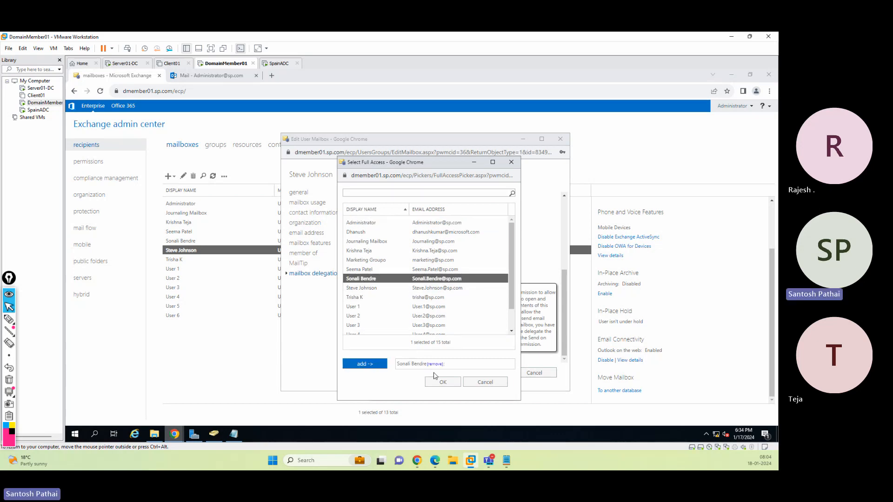
click(441, 382)
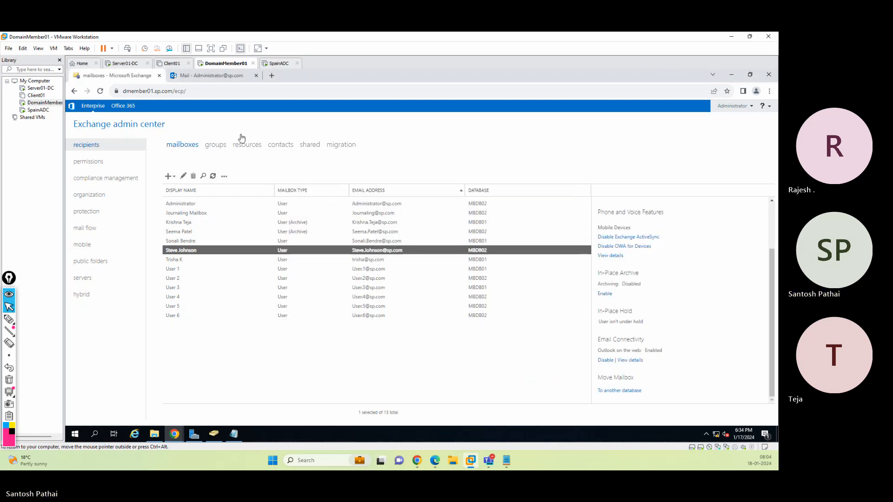
click(203, 79)
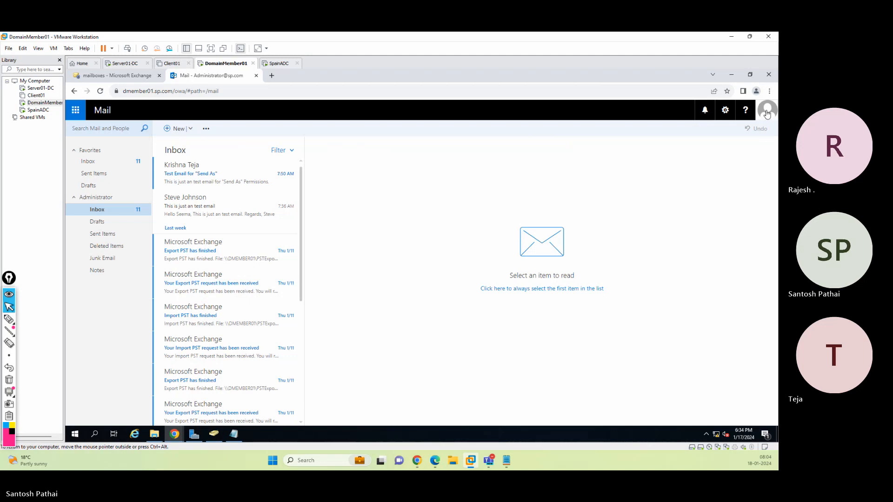
click(766, 111)
click(676, 175)
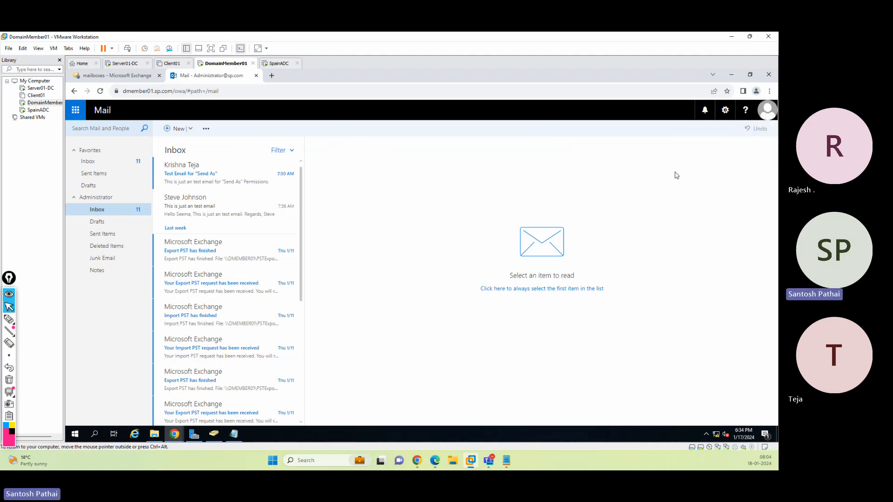
click(472, 289)
Reload the second delegate user's mail session and open the mailbox owner's mailbox through Open another mailbox
key(alt+Tab)
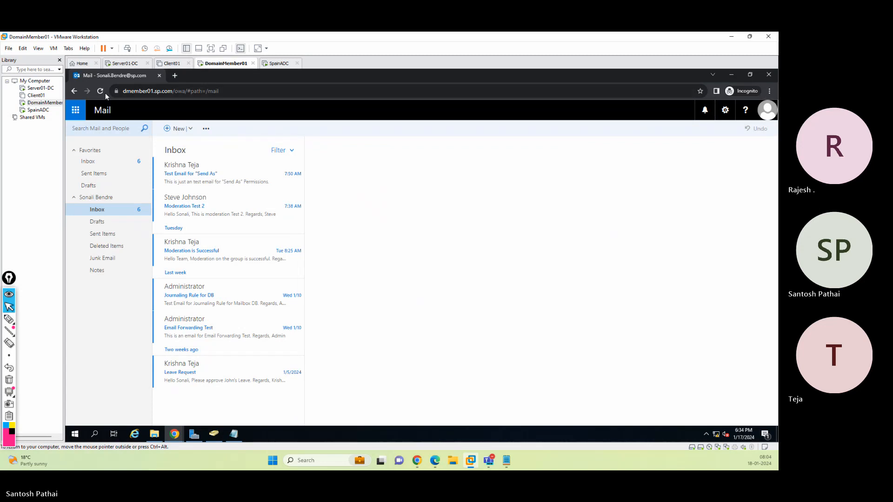
click(100, 91)
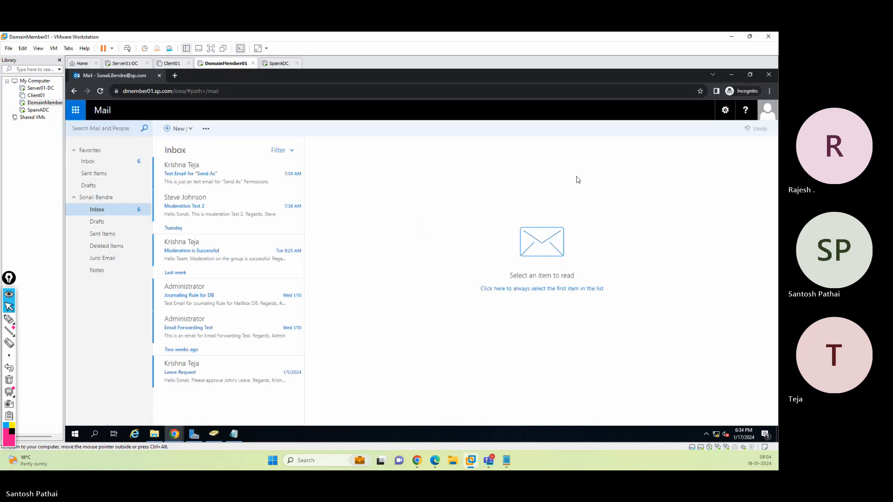
click(766, 112)
click(690, 176)
text(st)
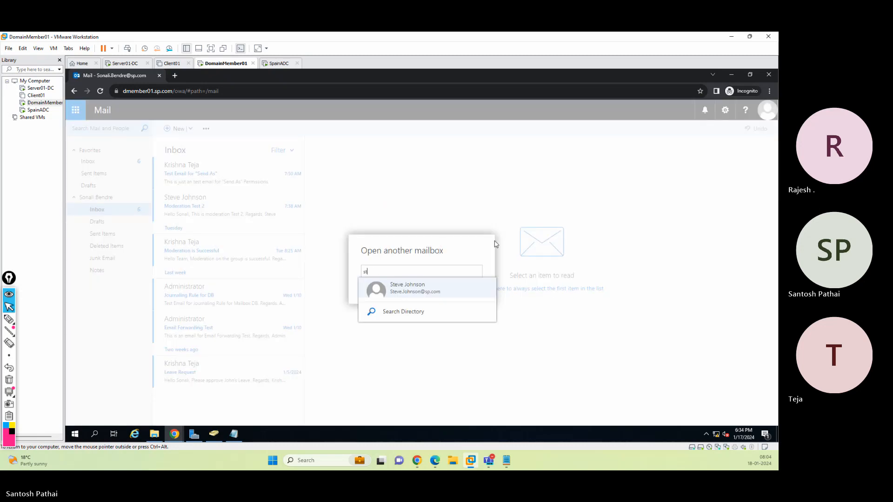
text(eve)
click(408, 287)
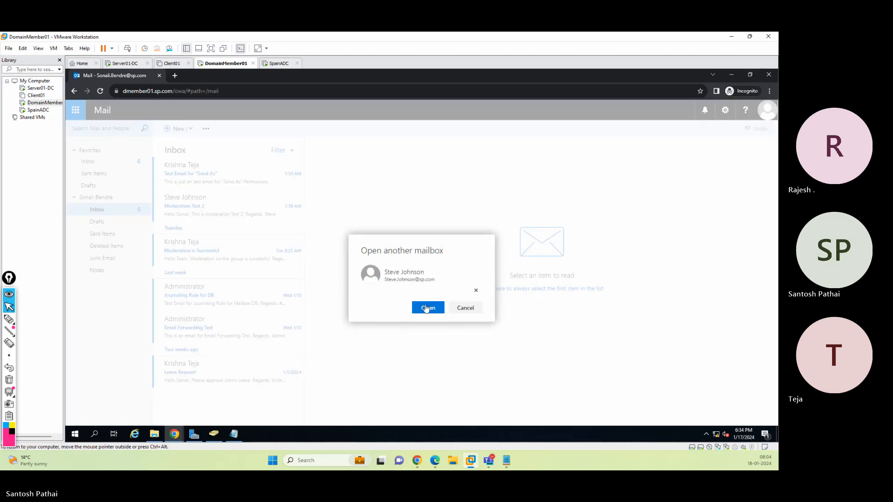
click(426, 308)
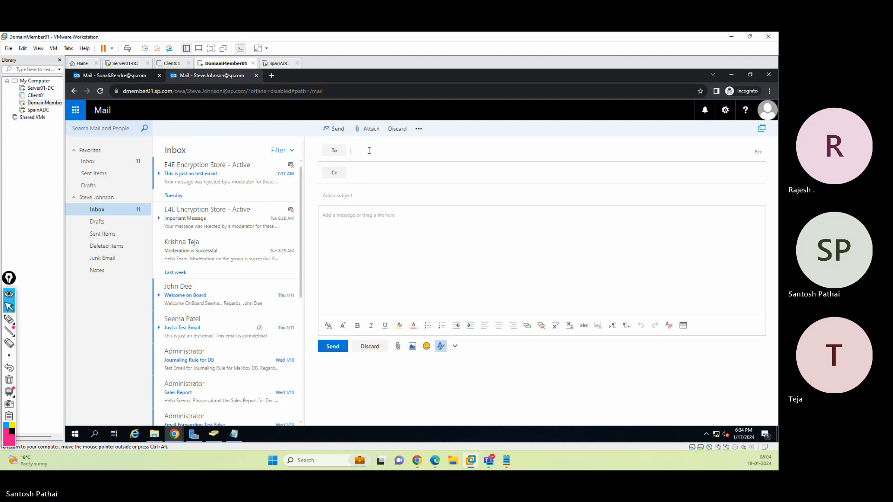
In a new message from the owner's mailbox, show the From field and check its sender address
click(420, 131)
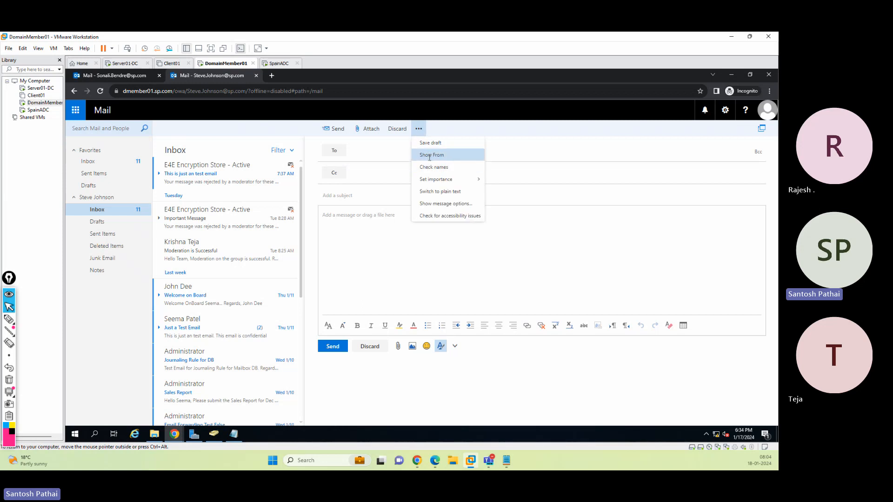
click(430, 155)
click(333, 153)
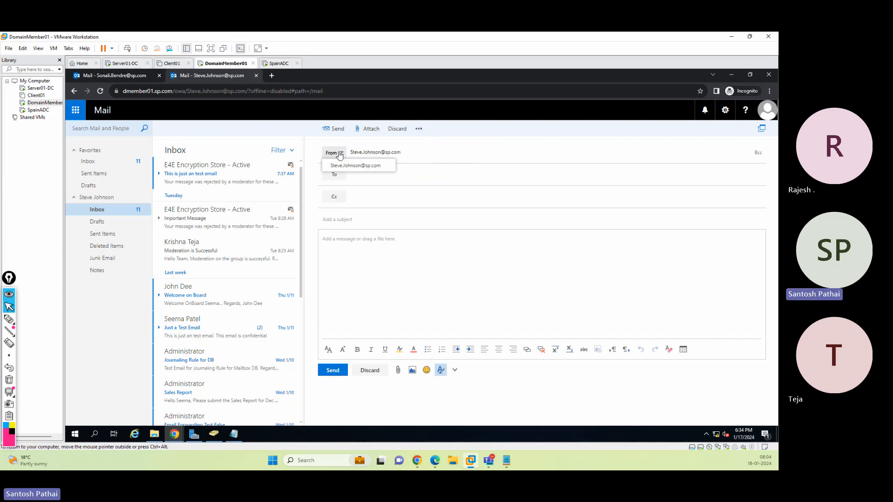
click(394, 193)
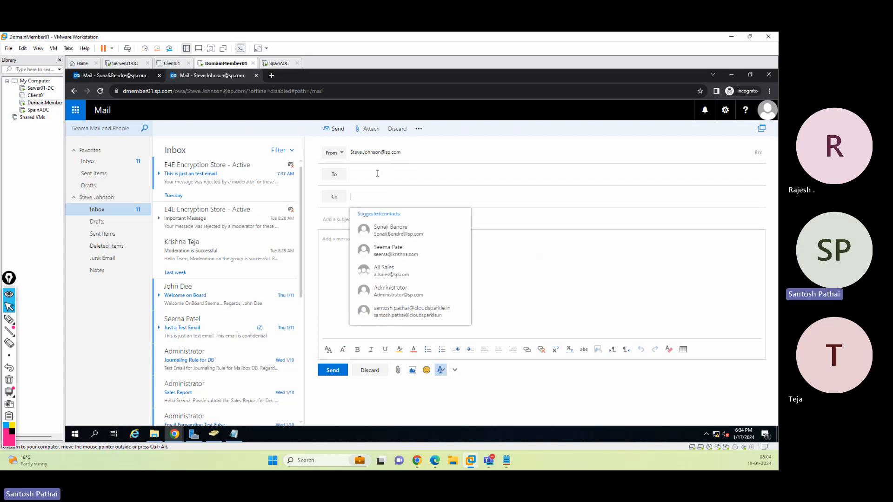
Address the message to Administrator, enter Test Email "Send on Behalf" as subject and body, and send it
click(372, 171)
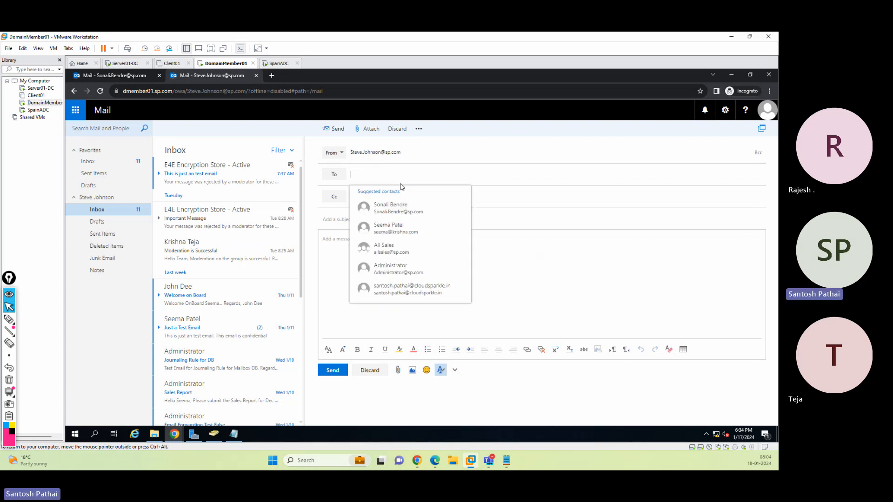
text(admin)
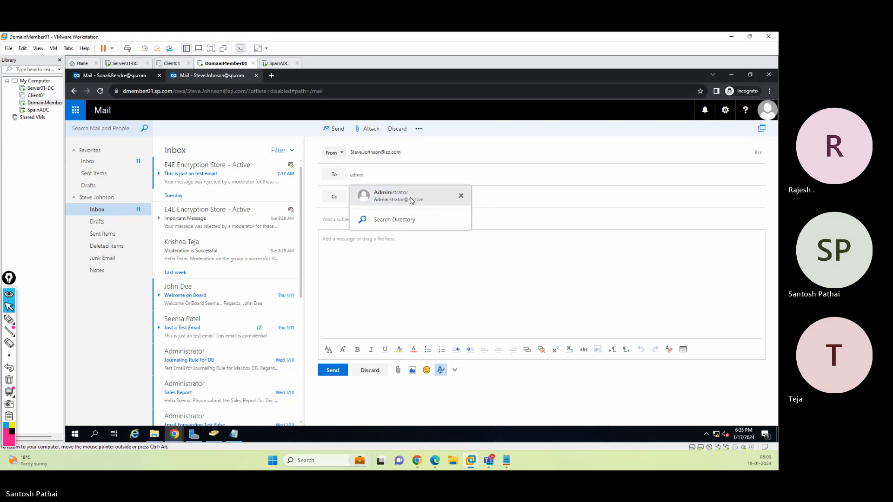
click(399, 192)
text(Test Email "Send on Behalf)
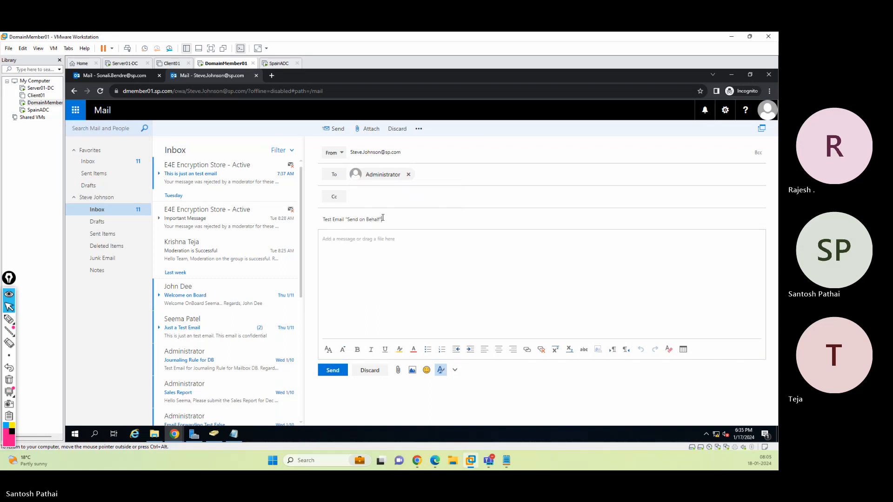
key(ctrl+a)
key(ctrl+c)
key(Tab)
key(ctrl+v)
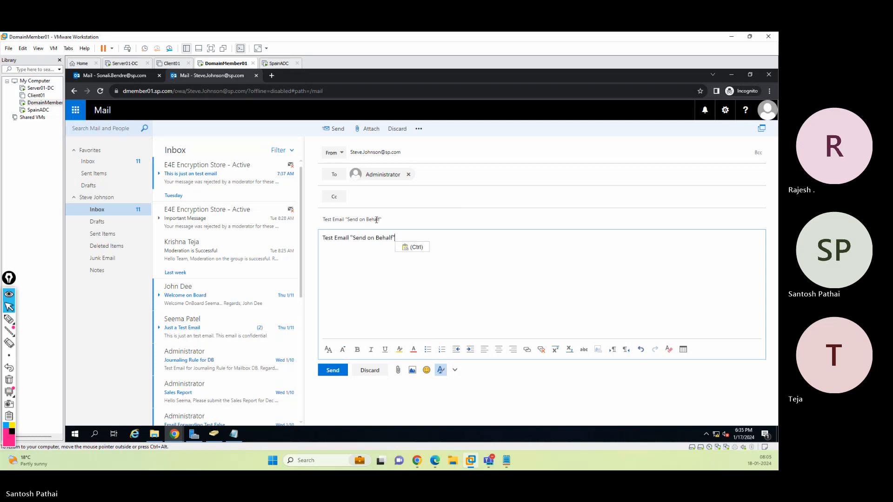
click(331, 371)
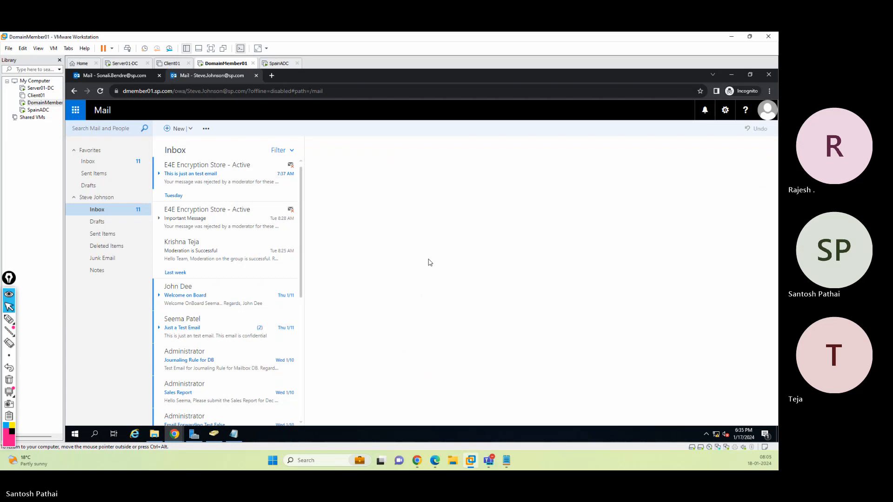
Open the owner's Sent Items and view the sent Send on Behalf test message
click(116, 236)
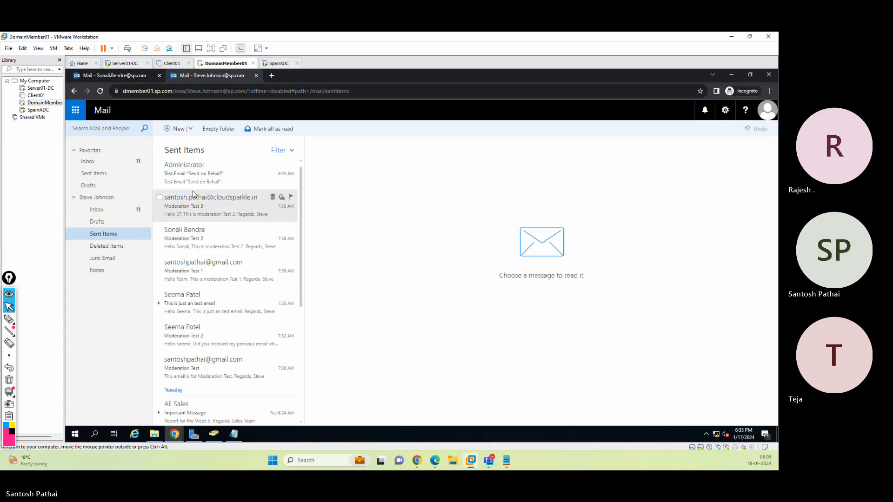
click(195, 177)
Switch to the Administrator's mailbox window and open the received Send on Behalf test message
mouse_move(175, 434)
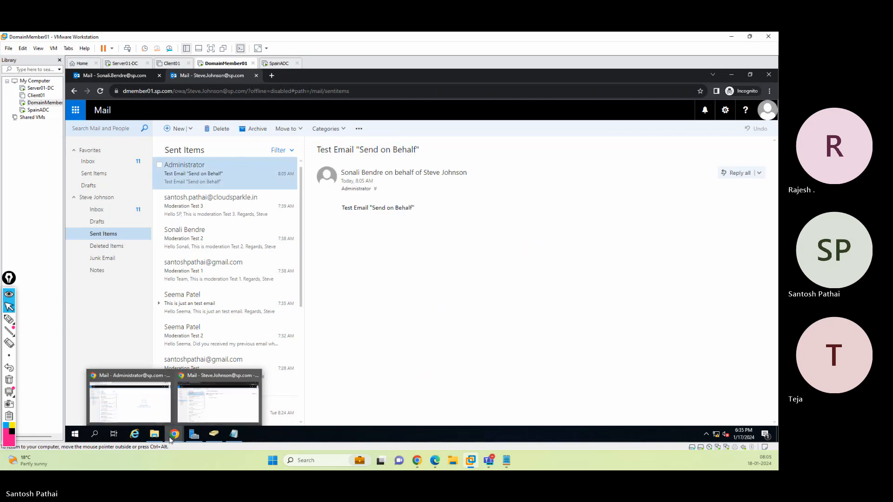
click(227, 407)
click(200, 183)
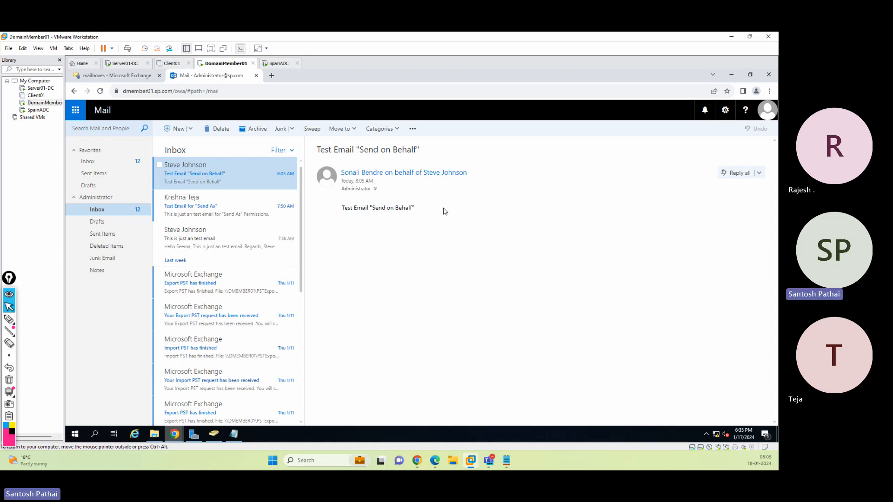
click(8, 319)
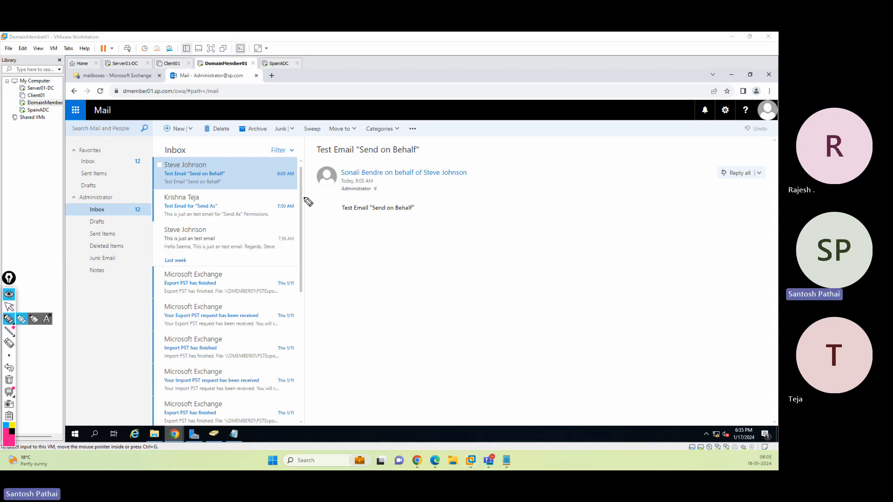
drag(347, 182, 468, 183)
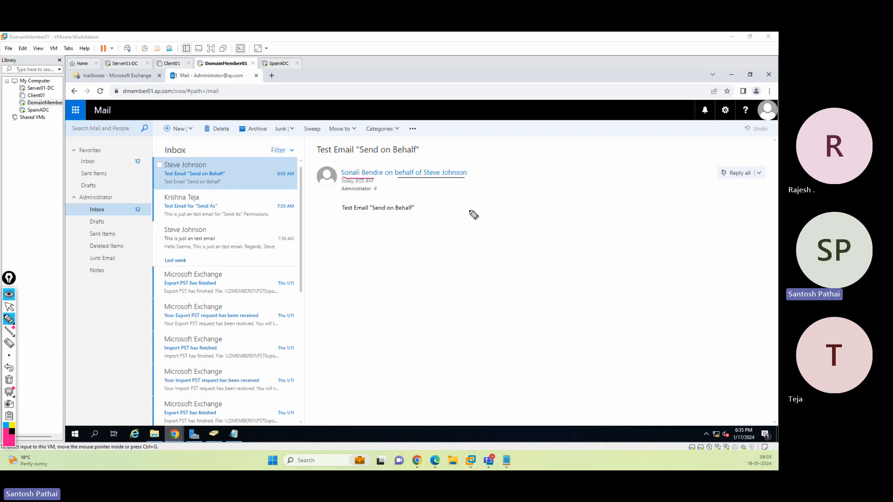
mouse_move(448, 140)
mouse_down()
mouse_move(447, 165)
mouse_move(494, 162)
mouse_move(478, 169)
mouse_up()
mouse_move(220, 191)
mouse_down()
mouse_move(148, 218)
mouse_move(216, 185)
mouse_up()
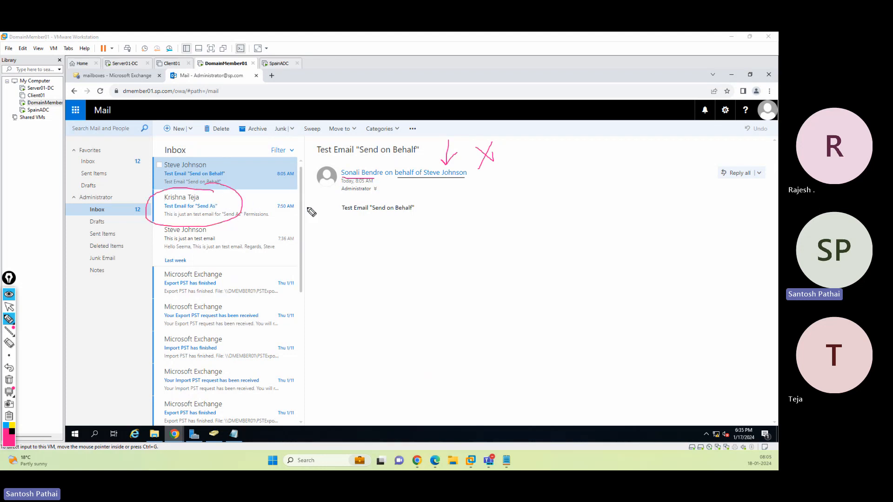
drag(386, 260, 453, 259)
drag(454, 252, 460, 265)
drag(400, 259, 421, 257)
mouse_move(552, 240)
mouse_down()
mouse_move(553, 259)
mouse_move(598, 264)
mouse_move(635, 215)
mouse_move(660, 255)
mouse_move(683, 255)
mouse_up()
mouse_move(469, 277)
mouse_down()
mouse_move(458, 307)
mouse_move(482, 297)
mouse_move(540, 305)
mouse_move(563, 279)
mouse_move(574, 285)
mouse_up()
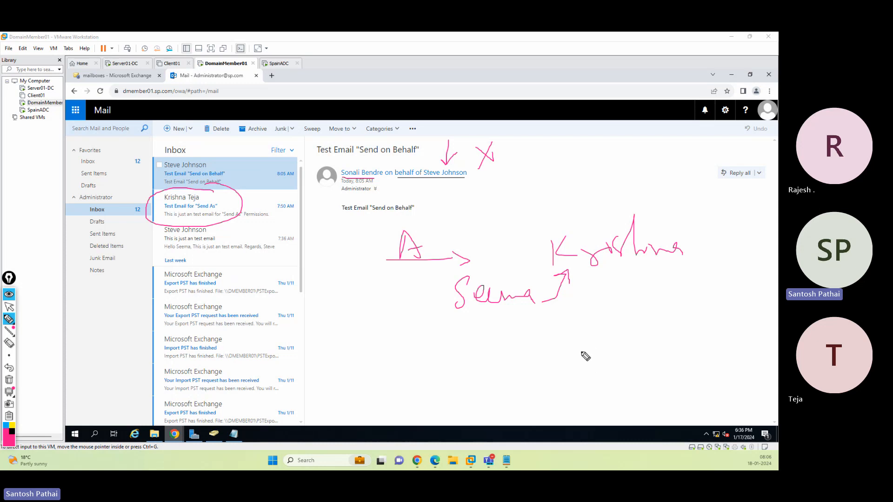
mouse_move(583, 381)
mouse_down()
mouse_move(585, 366)
mouse_move(638, 370)
mouse_move(673, 359)
mouse_up()
mouse_move(483, 385)
mouse_down()
mouse_move(485, 409)
mouse_move(552, 403)
mouse_up()
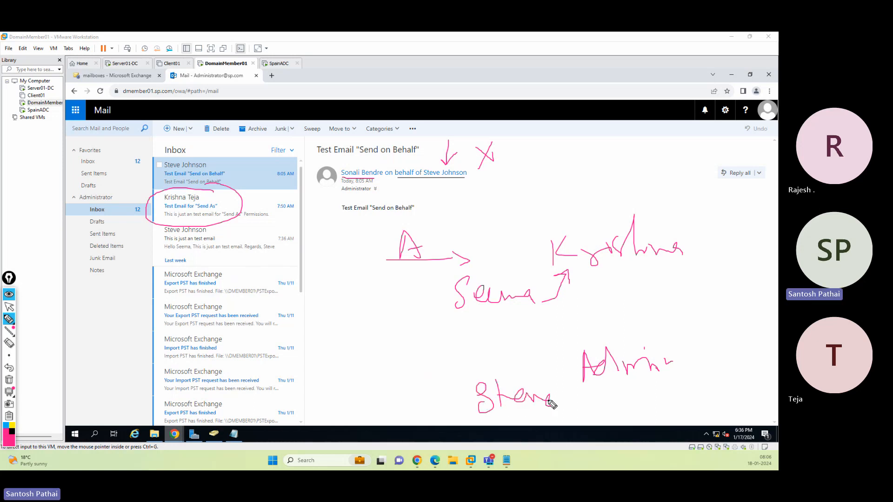
mouse_move(386, 348)
mouse_down()
mouse_move(389, 391)
mouse_move(451, 371)
mouse_move(445, 359)
mouse_move(477, 328)
mouse_move(559, 351)
mouse_move(573, 344)
mouse_up()
mouse_move(515, 378)
mouse_down()
mouse_move(554, 359)
mouse_move(553, 370)
mouse_up()
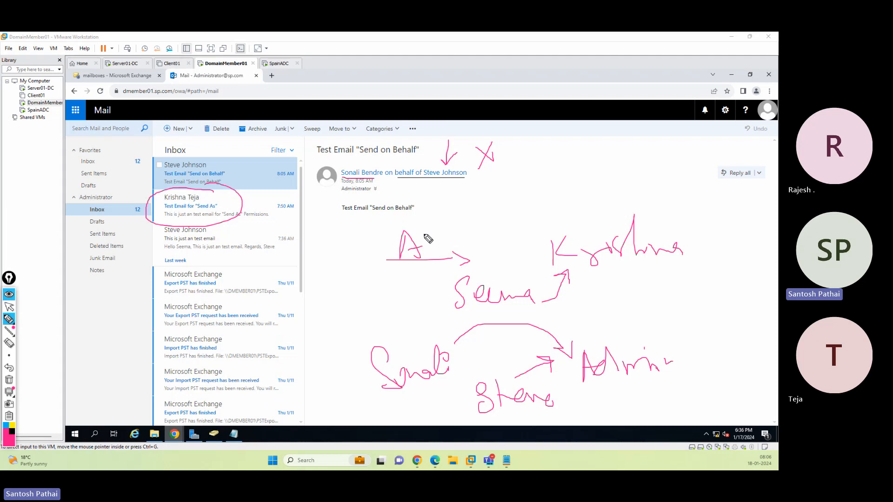
mouse_move(571, 163)
mouse_down()
mouse_move(567, 191)
mouse_move(622, 187)
mouse_up()
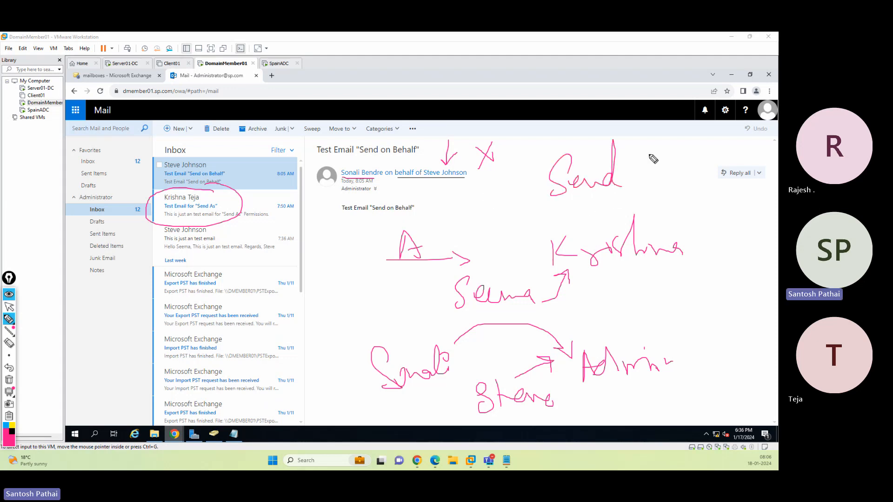
mouse_move(651, 144)
mouse_down()
mouse_move(642, 166)
mouse_move(667, 165)
mouse_up()
mouse_move(652, 194)
mouse_down()
mouse_move(649, 212)
mouse_move(670, 199)
mouse_up()
mouse_move(676, 164)
mouse_down()
mouse_move(693, 184)
mouse_move(688, 194)
mouse_move(738, 175)
mouse_move(748, 158)
mouse_move(763, 191)
mouse_move(774, 164)
mouse_up()
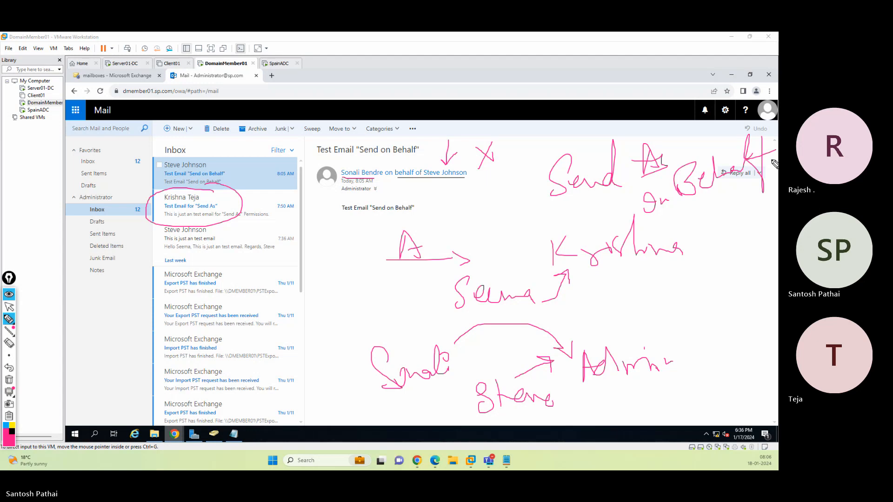
click(9, 380)
click(9, 307)
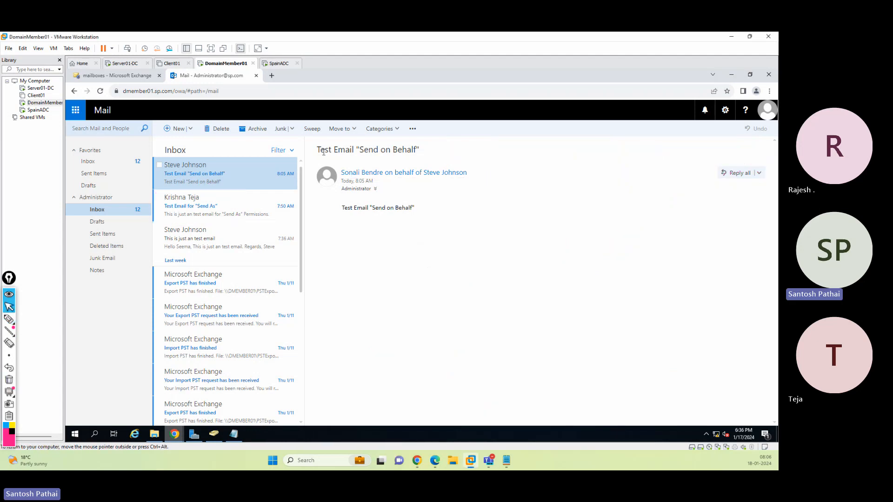
Close the mail tabs and the delegate's incognito browser window
click(256, 76)
click(732, 75)
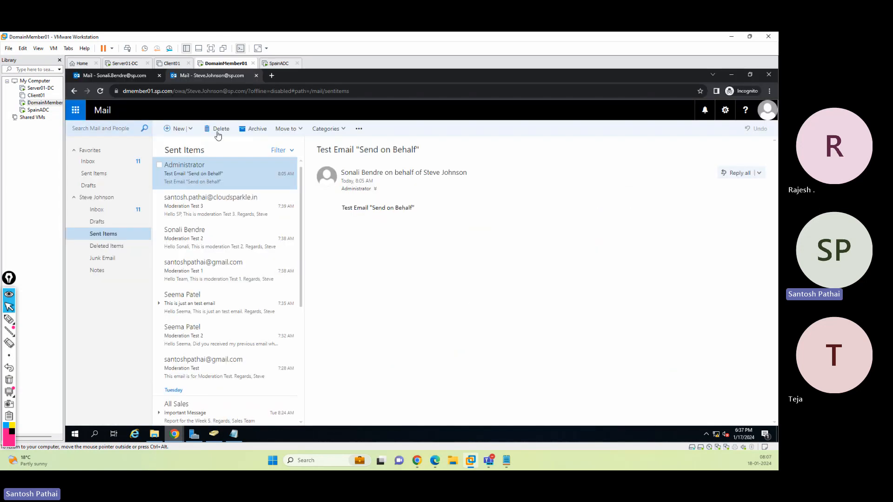
click(256, 76)
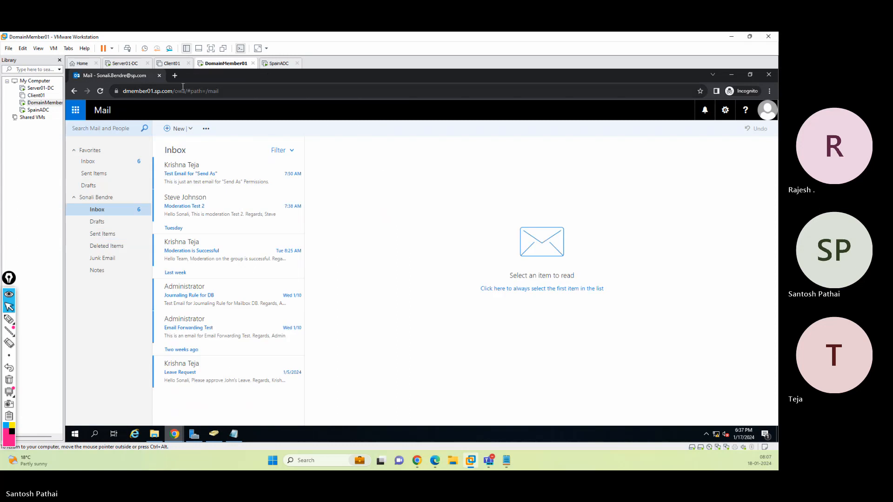
click(158, 75)
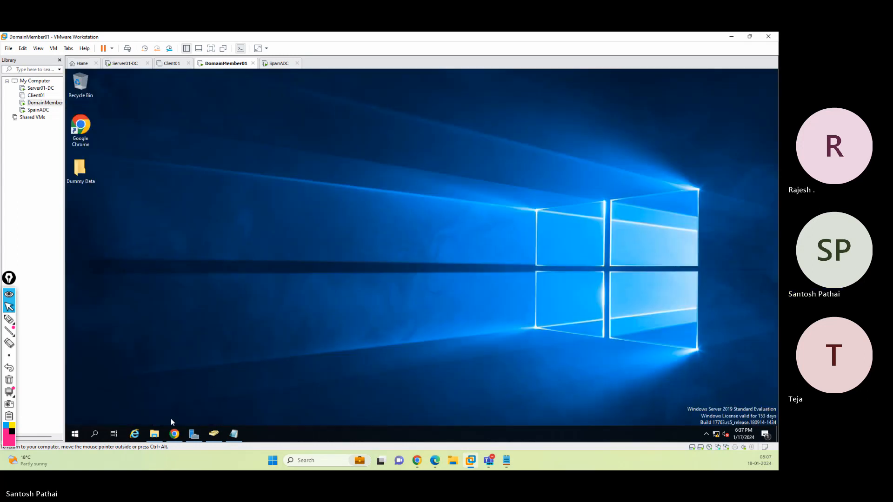
Return to the Exchange admin center and open the Permissions section's admin roles
click(174, 434)
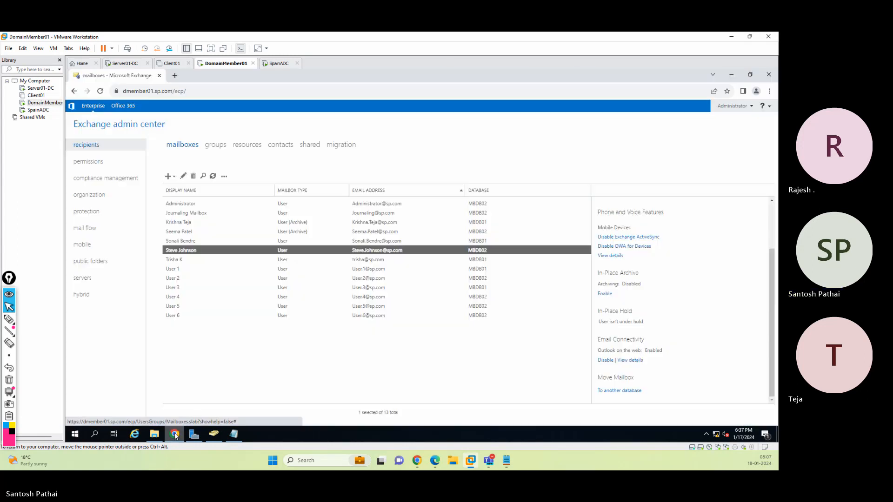
click(268, 354)
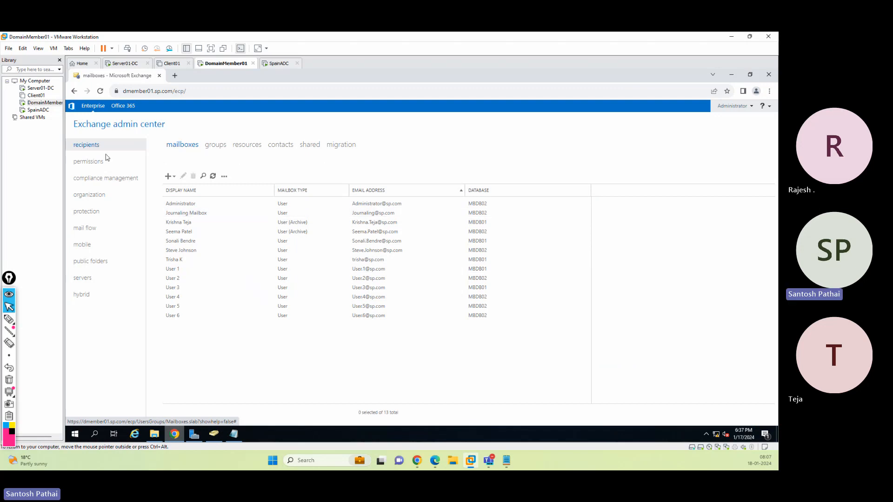
click(95, 162)
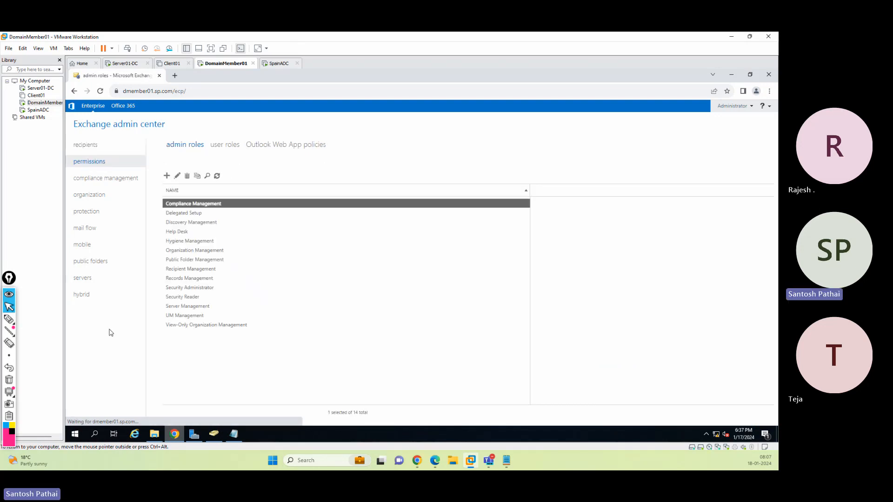
click(9, 319)
mouse_move(193, 111)
mouse_down()
mouse_move(195, 139)
mouse_move(201, 131)
mouse_up()
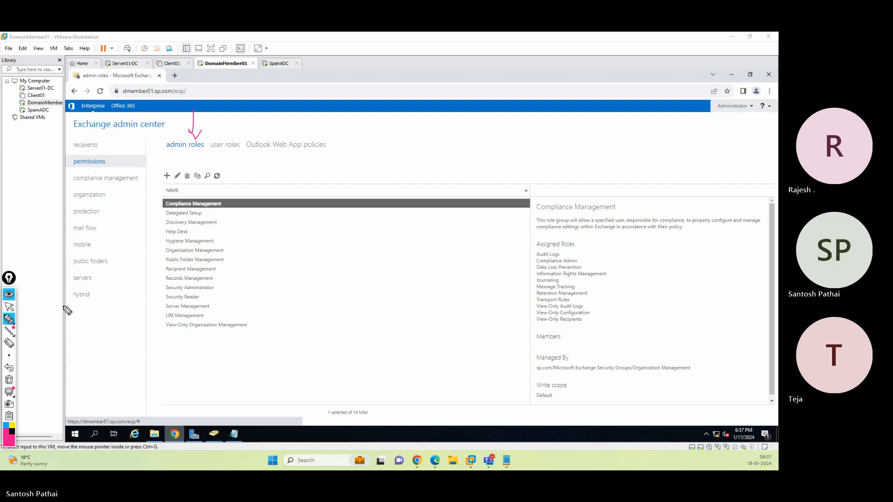
drag(301, 223, 204, 237)
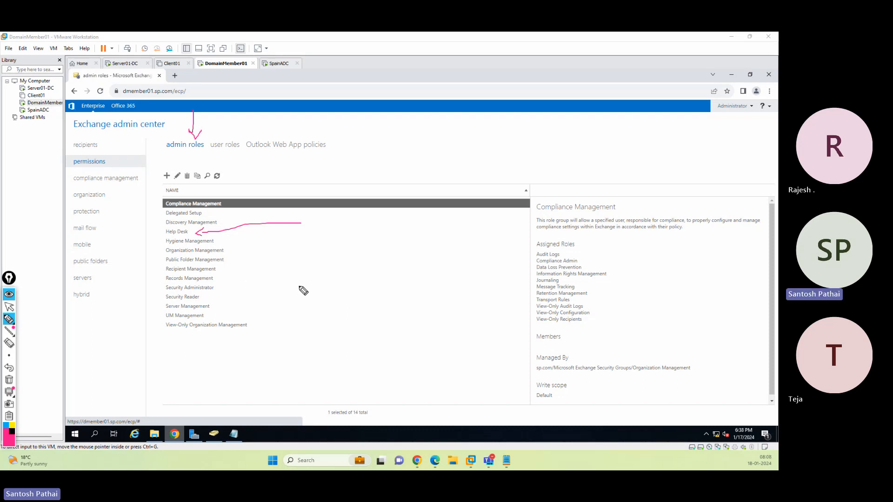
drag(292, 291, 224, 292)
mouse_move(97, 325)
mouse_down()
mouse_move(154, 304)
mouse_move(148, 314)
mouse_up()
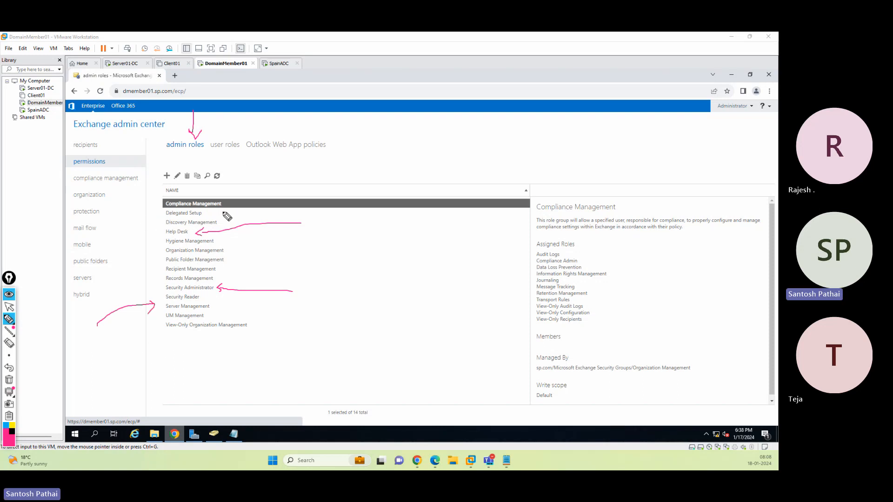
drag(345, 225, 224, 220)
drag(331, 264, 232, 256)
drag(354, 288, 233, 259)
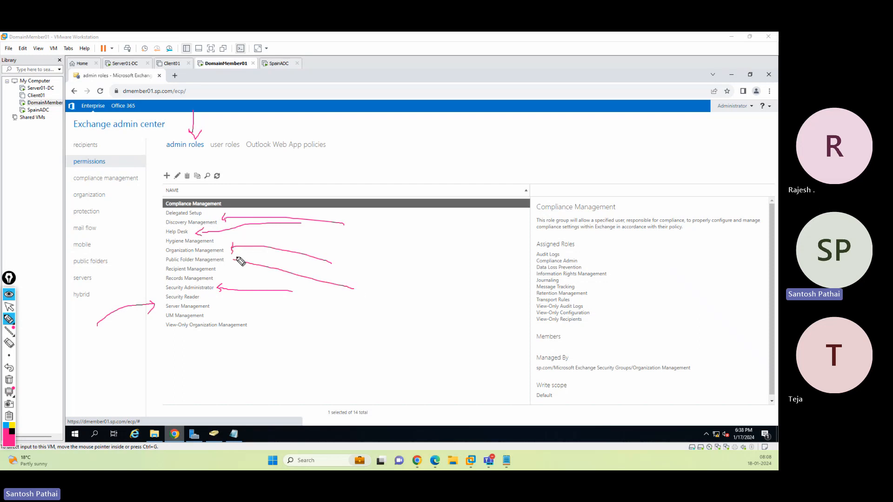
drag(101, 275, 157, 274)
click(9, 380)
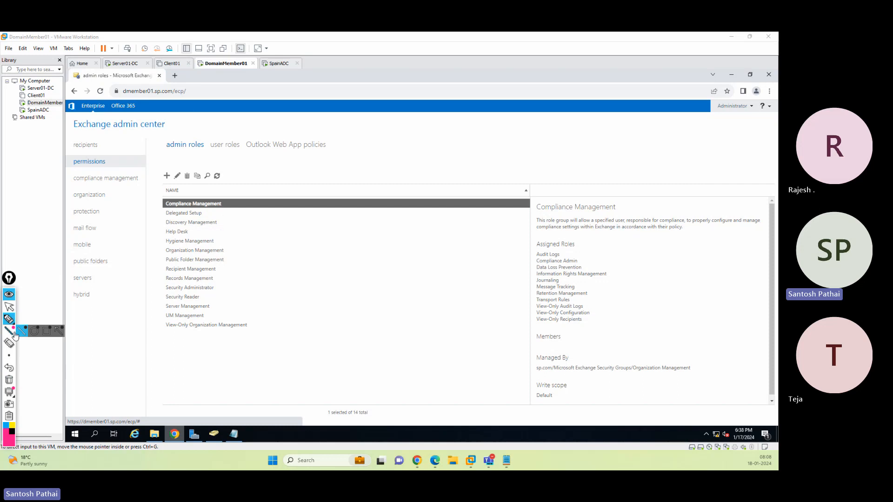
click(10, 308)
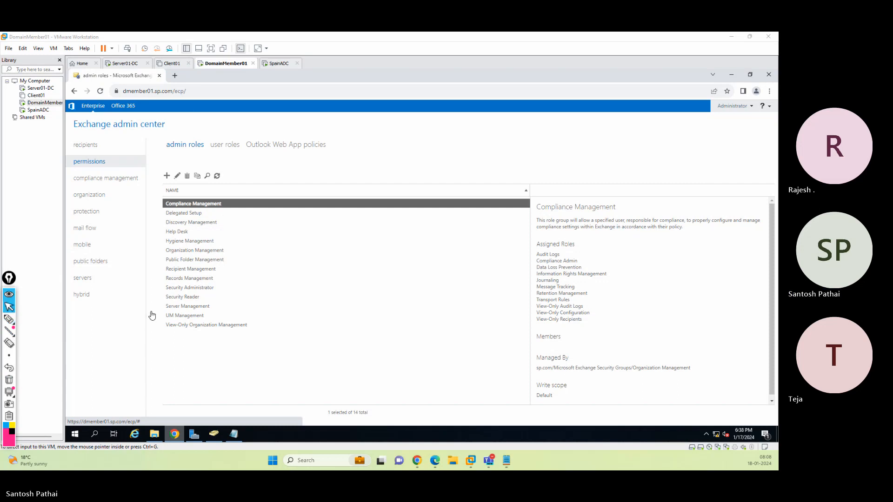
Review the Recipient Management role group's description, assigned roles and members
click(189, 269)
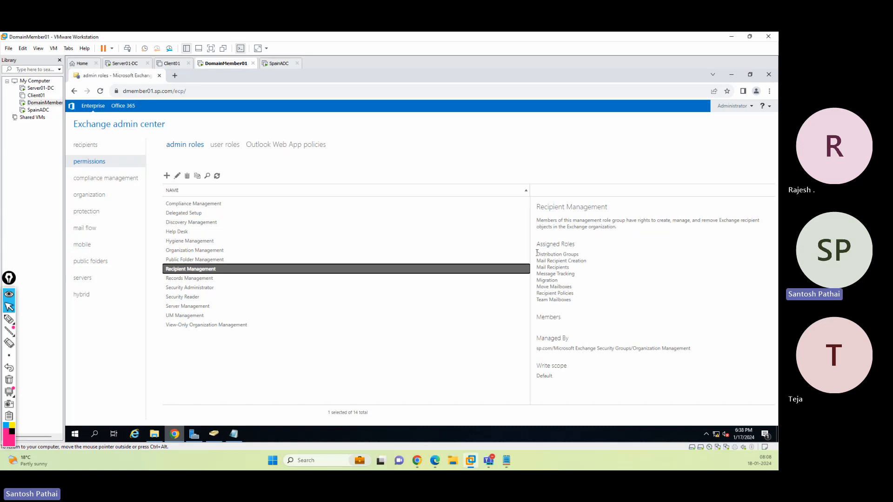
click(537, 253)
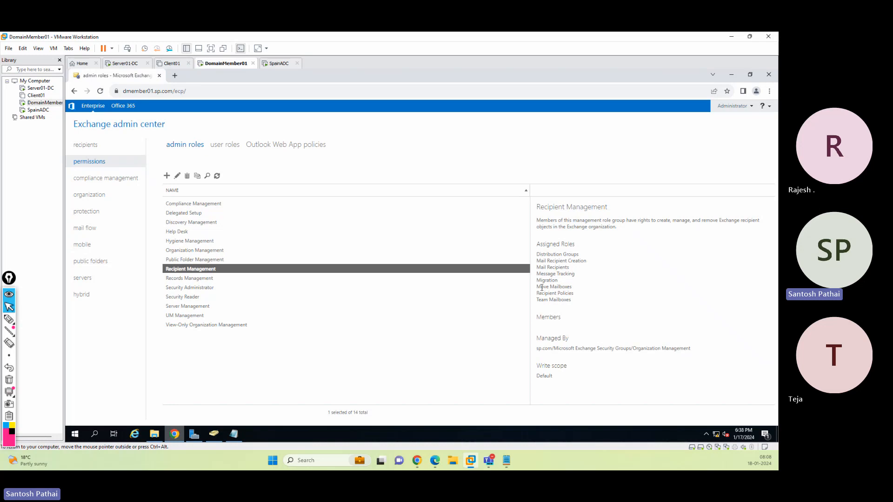
drag(537, 287, 601, 318)
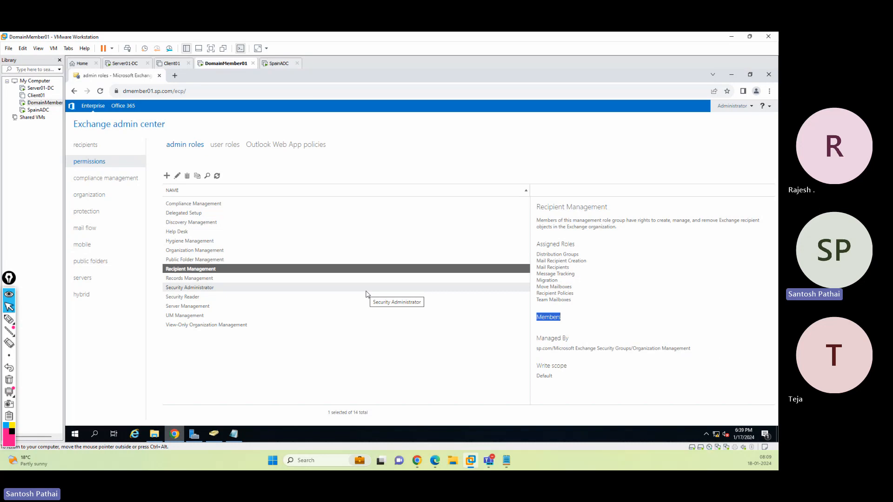
Browse the Microsoft Exchange Security Groups container in Active Directory Users and Computers beside the admin roles list
click(213, 434)
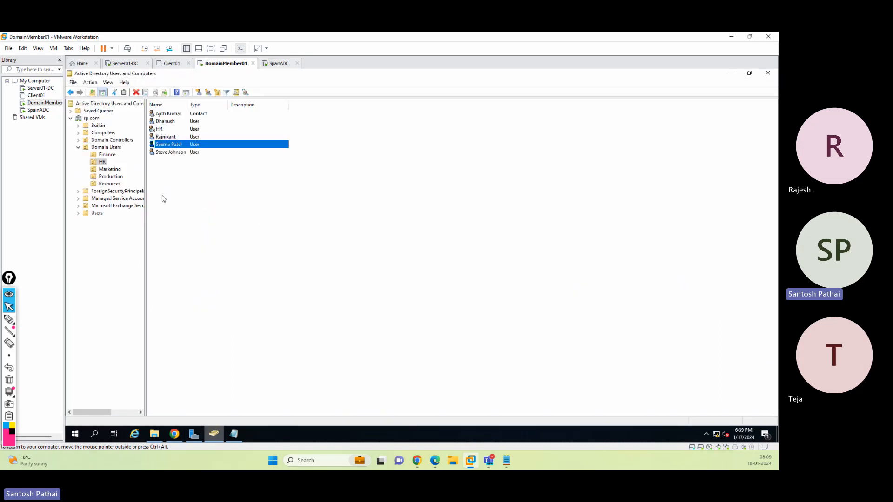
drag(145, 226, 218, 226)
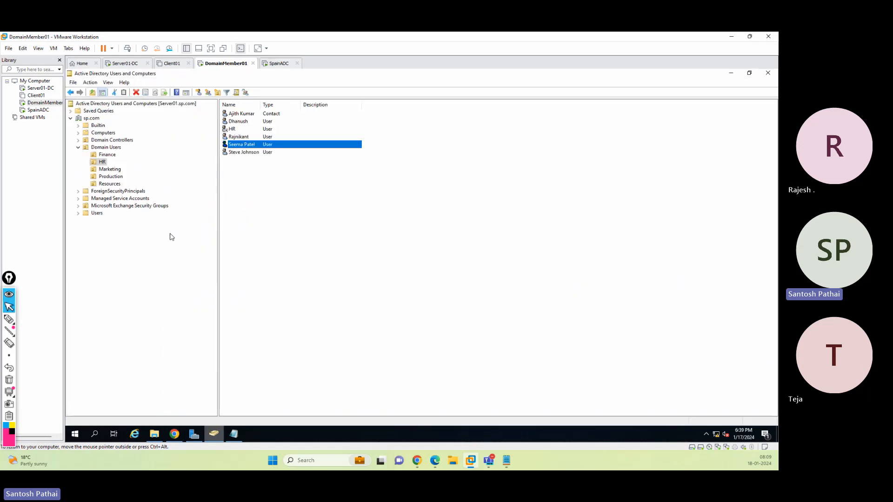
click(129, 207)
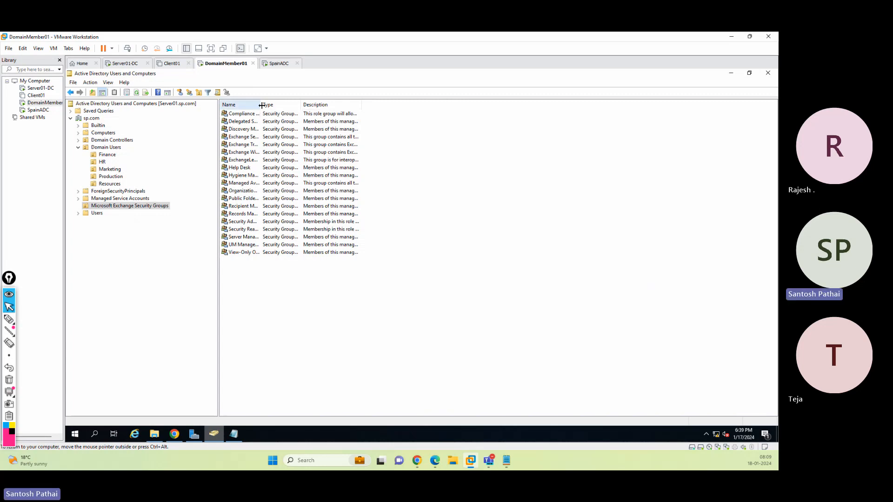
double_click(261, 105)
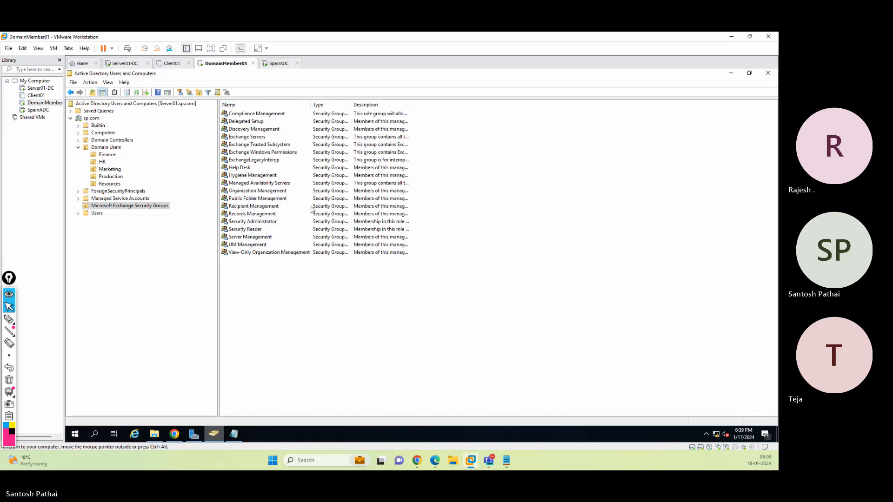
double_click(351, 105)
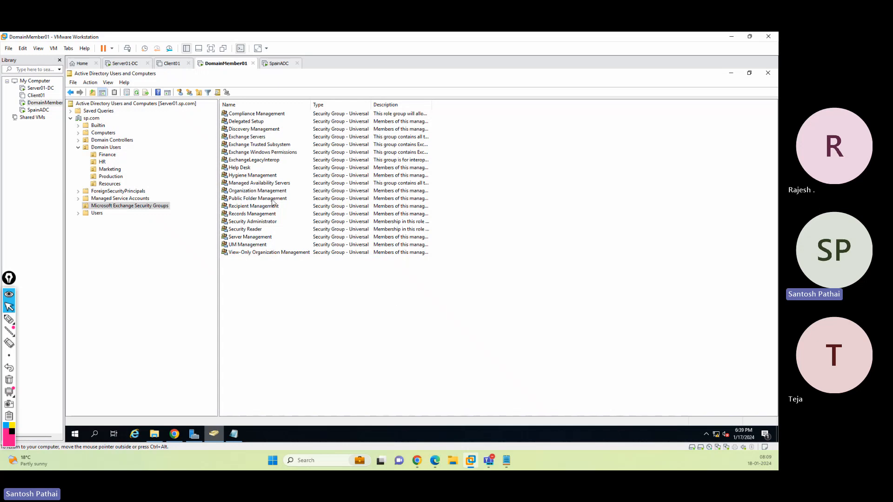
click(749, 74)
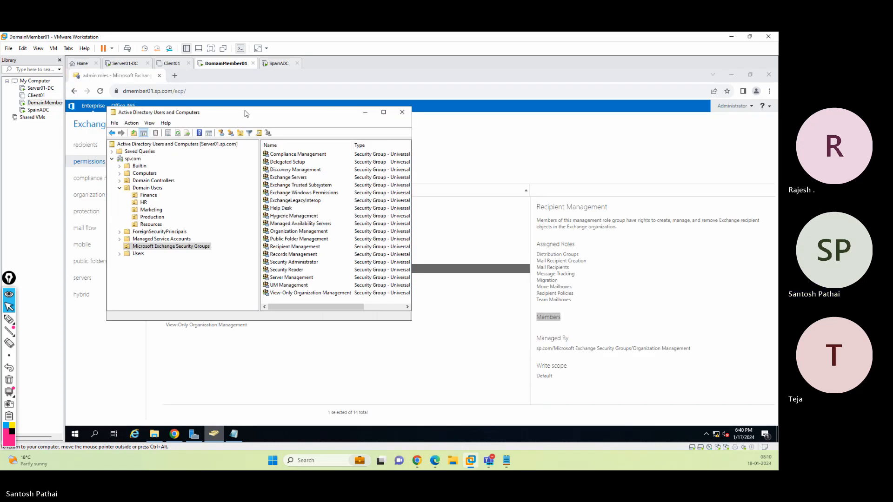
drag(247, 114, 472, 146)
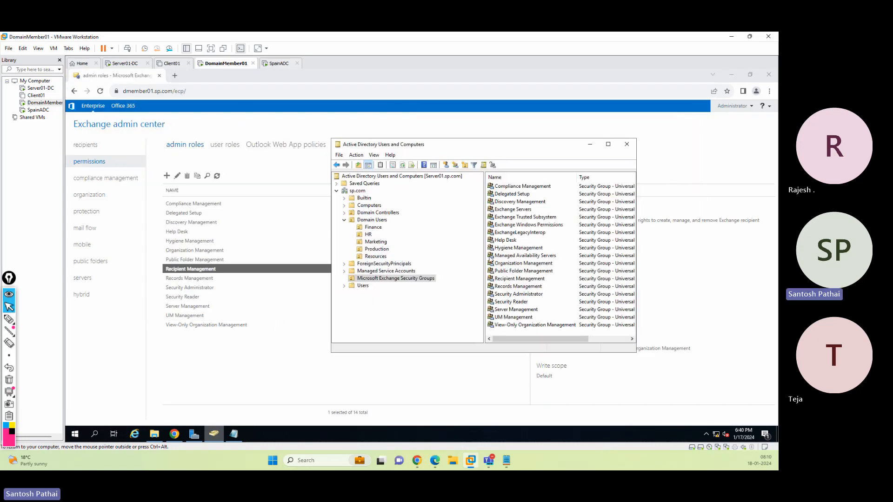
drag(485, 258, 458, 259)
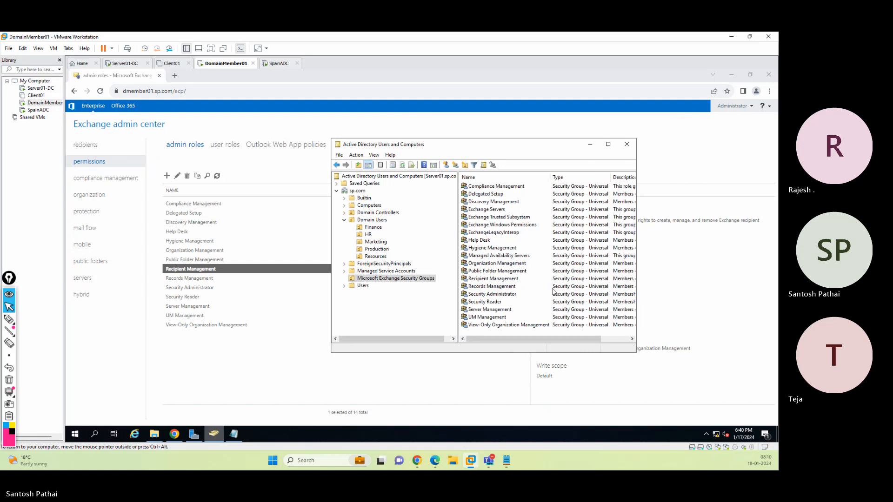
click(9, 319)
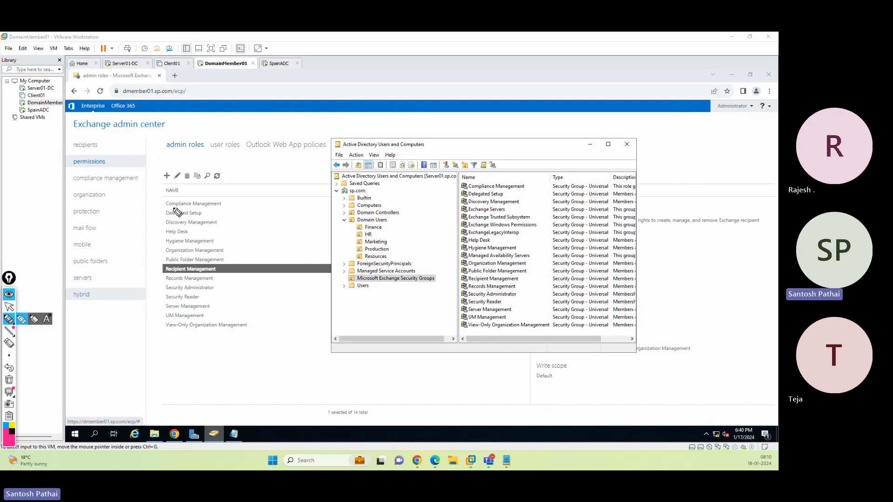
drag(174, 208, 222, 205)
drag(479, 187, 524, 186)
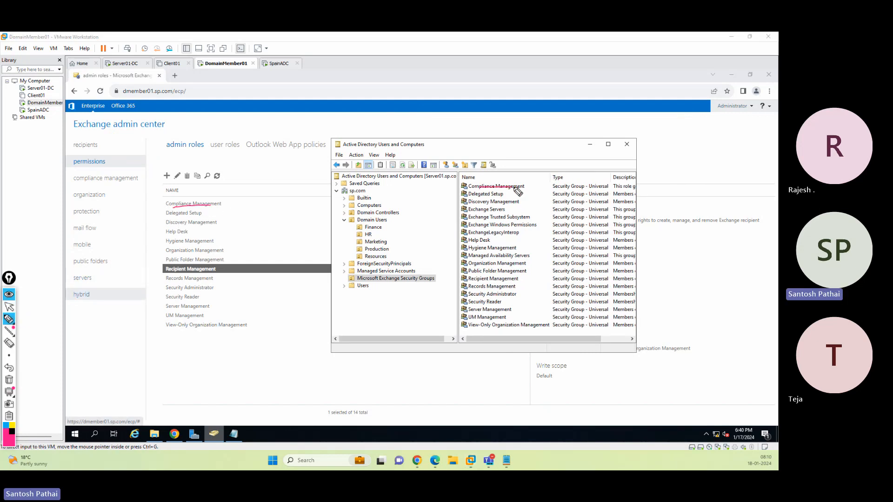
mouse_move(174, 216)
mouse_down()
mouse_move(411, 212)
mouse_move(458, 197)
mouse_up()
drag(221, 222, 458, 201)
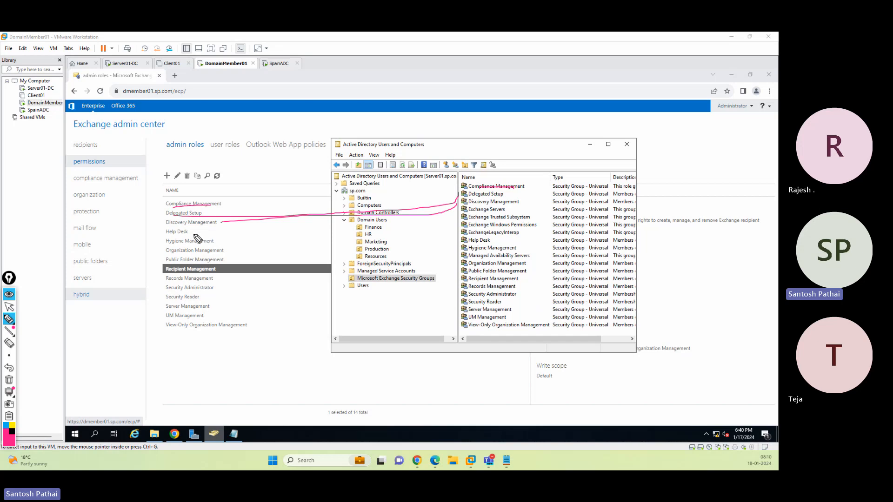
drag(194, 233, 456, 241)
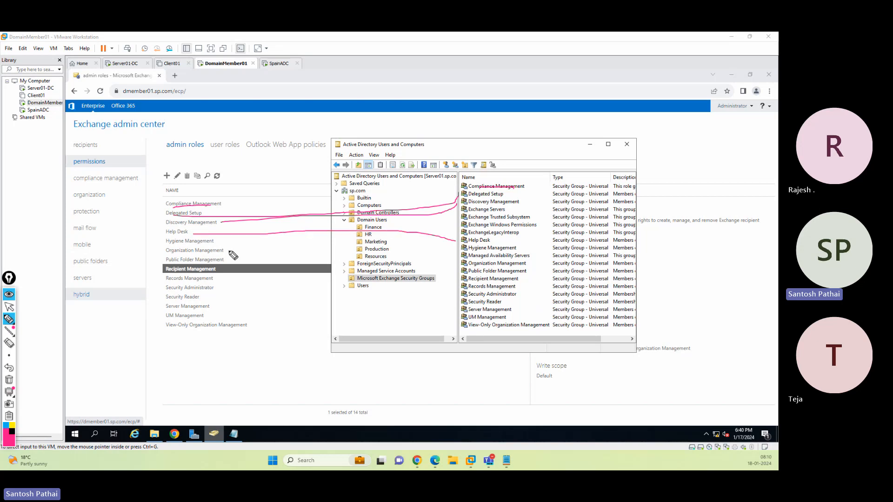
drag(227, 250, 452, 260)
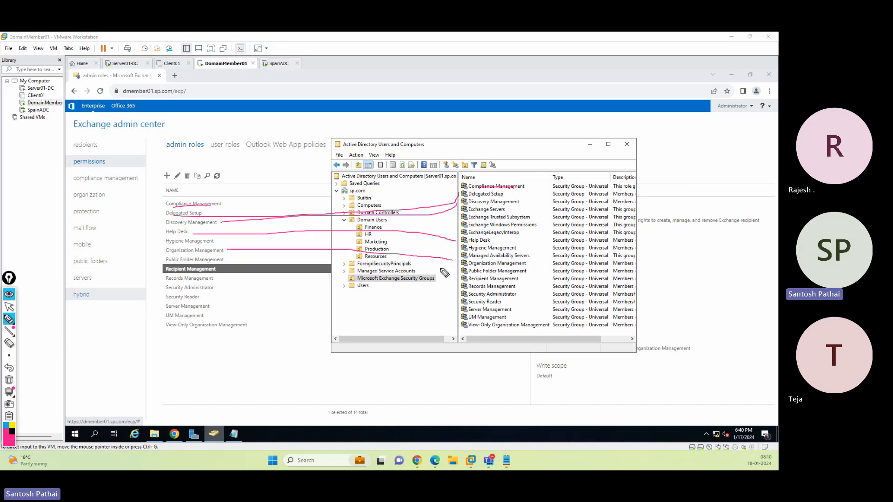
drag(228, 260, 456, 269)
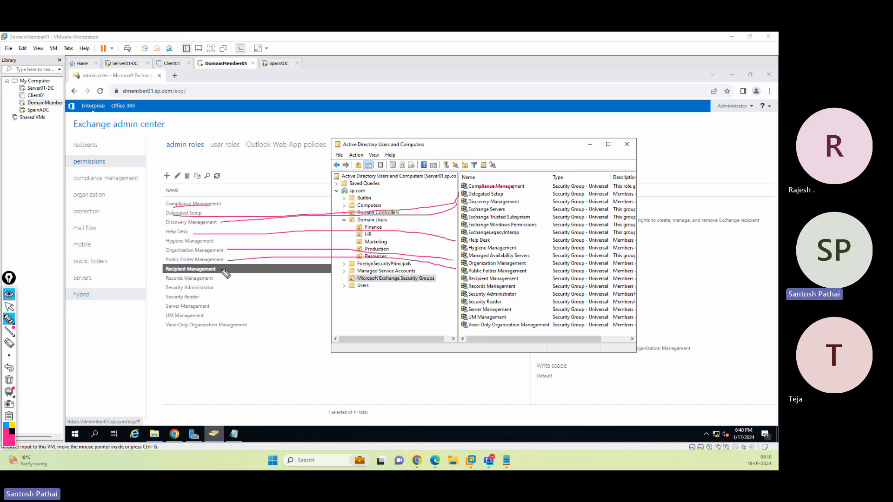
drag(223, 271, 454, 280)
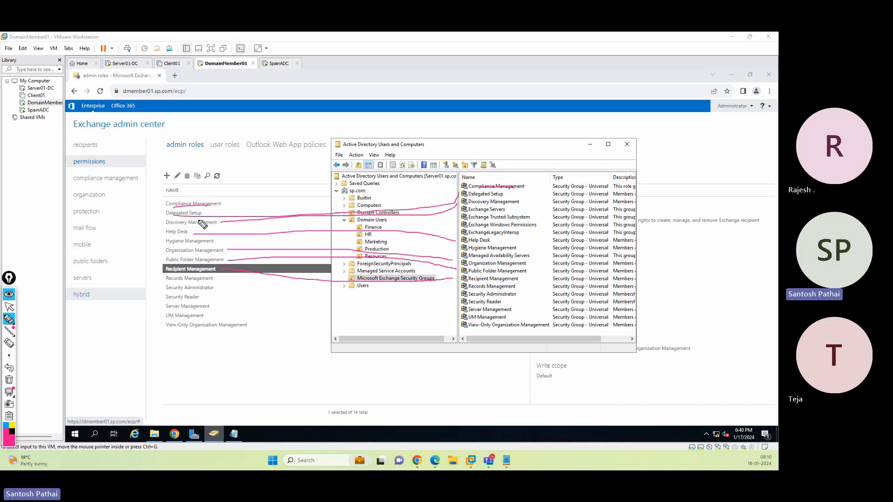
mouse_move(227, 191)
mouse_down()
mouse_move(140, 236)
mouse_move(176, 341)
mouse_move(272, 218)
mouse_move(228, 189)
mouse_move(309, 130)
mouse_move(440, 119)
mouse_move(489, 148)
mouse_move(499, 184)
mouse_move(507, 166)
mouse_up()
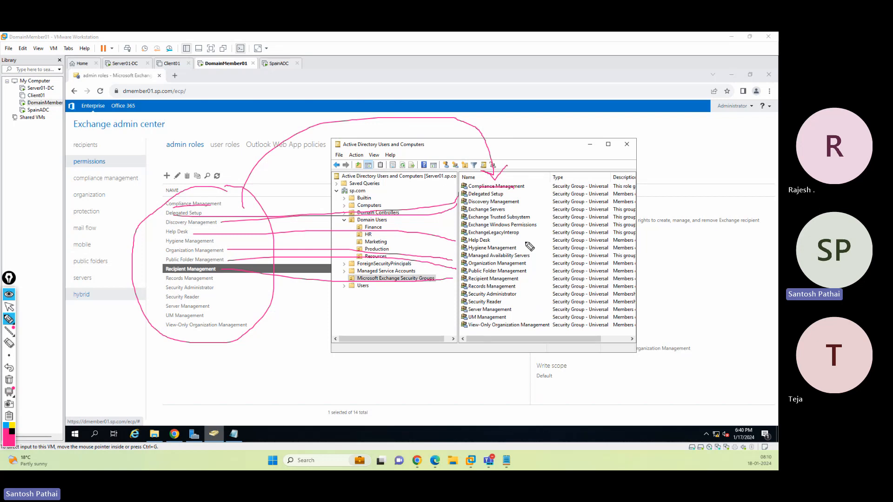
click(8, 382)
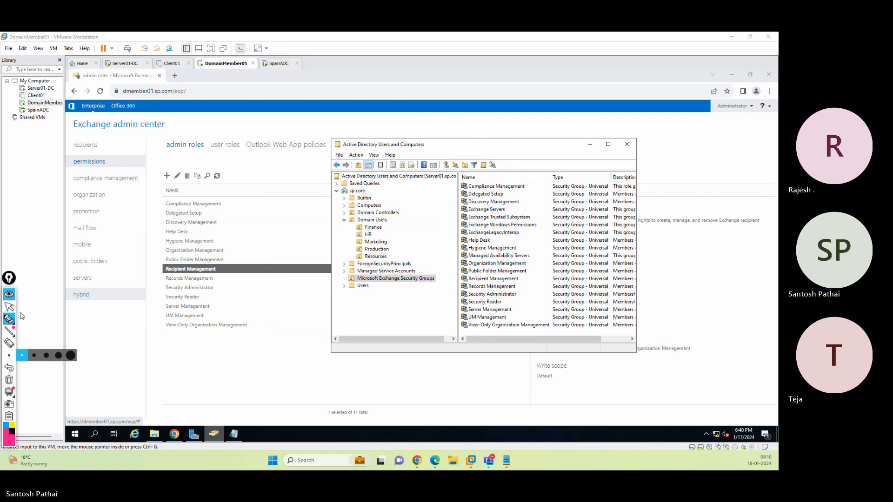
click(8, 307)
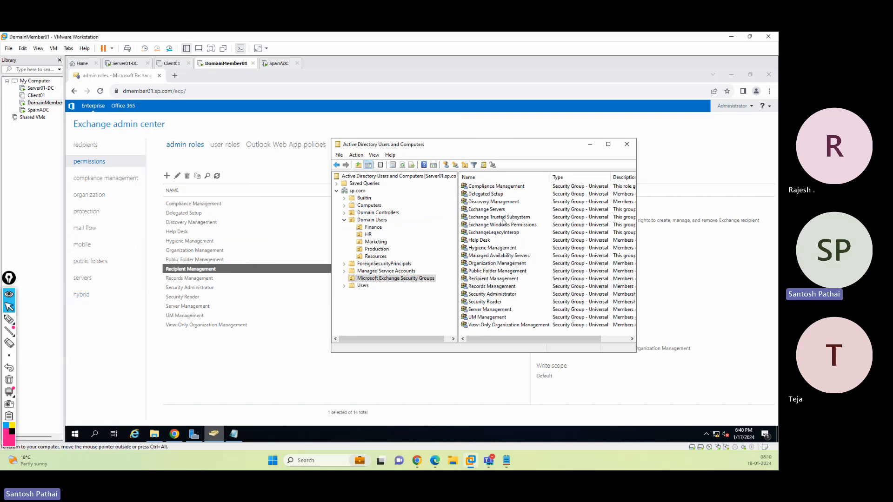
Check the Compliance Management group's members in Active Directory and review the Help Desk role group's assigned roles
click(487, 187)
double_click(487, 186)
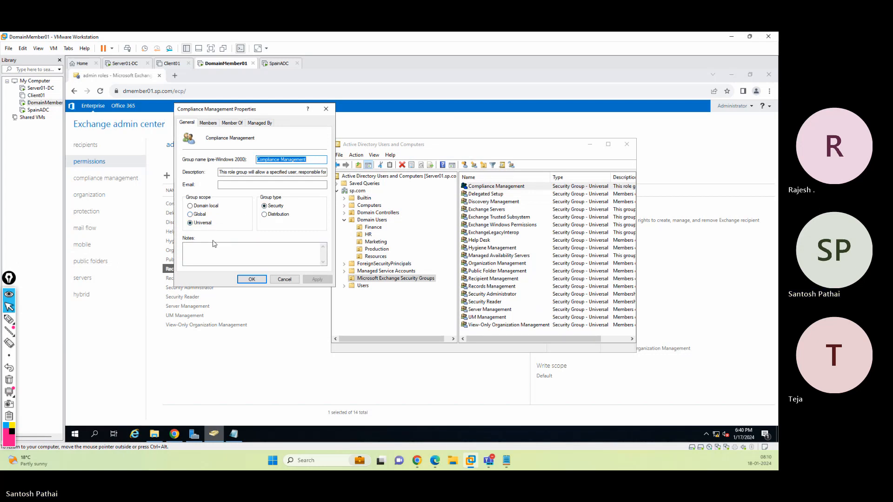
click(207, 123)
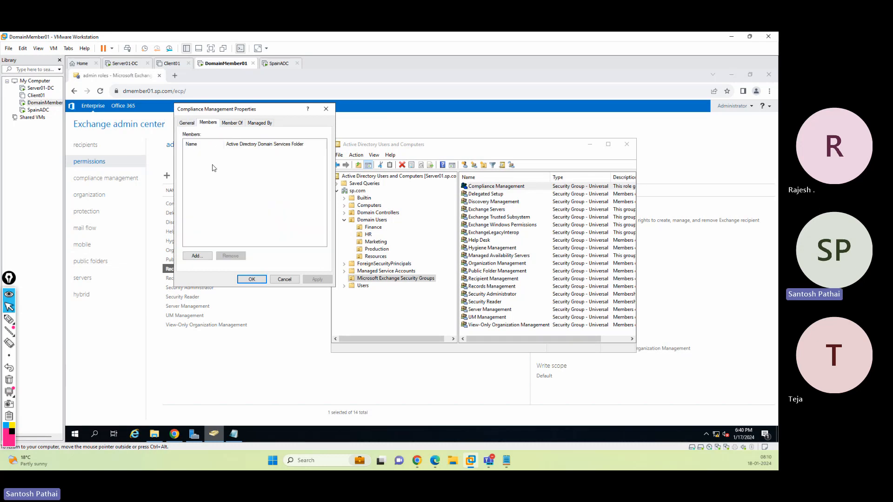
click(285, 279)
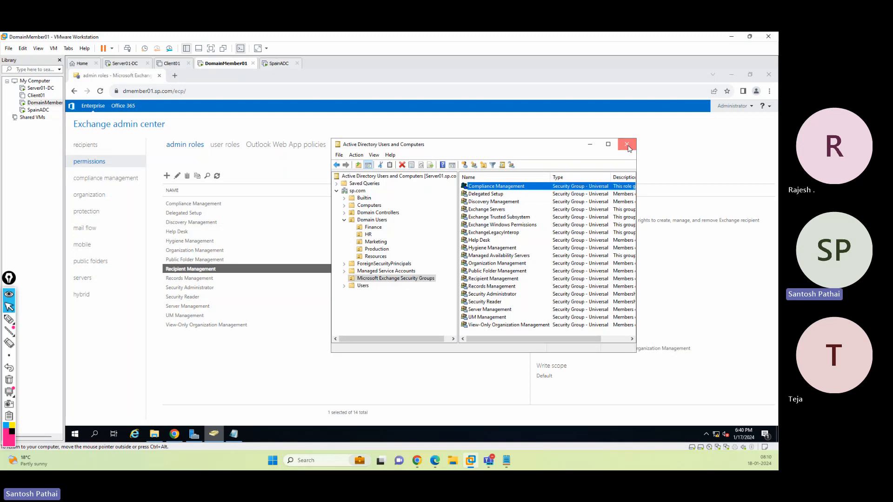
click(626, 144)
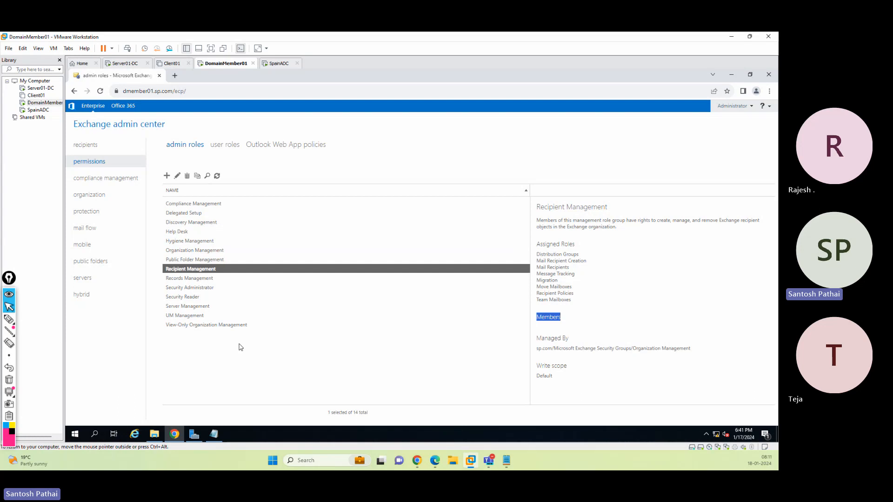
click(176, 233)
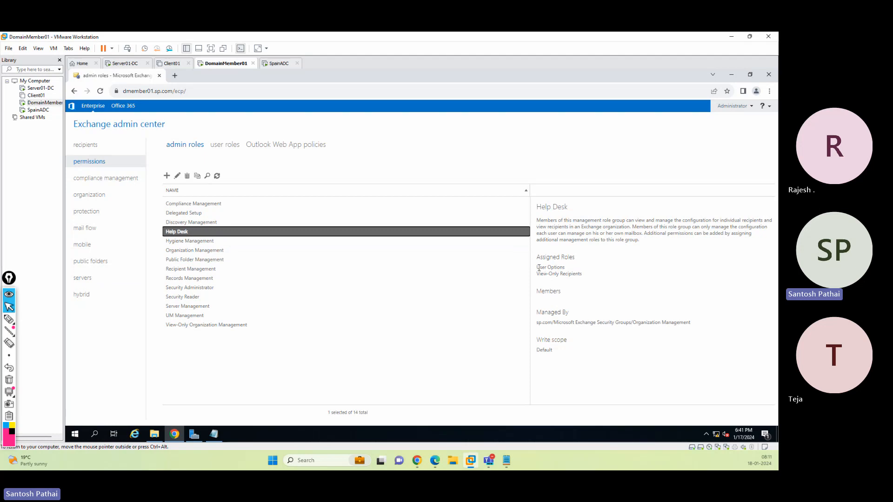
drag(538, 268, 584, 276)
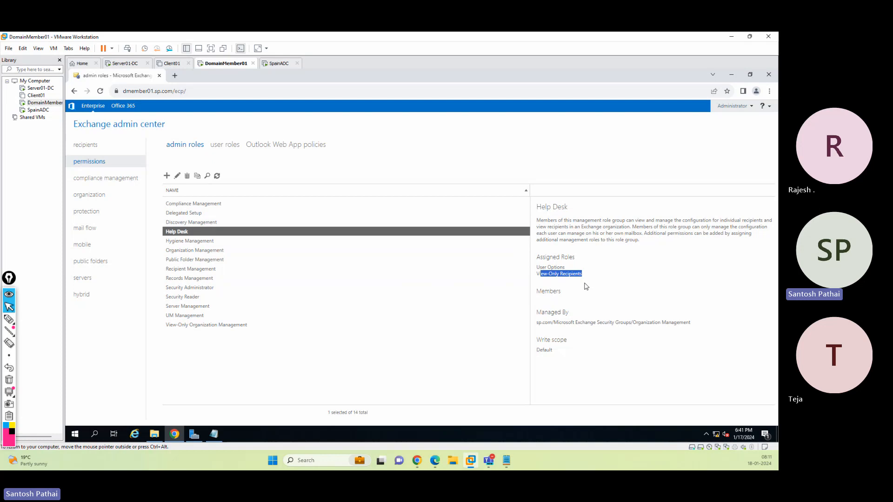
Start a new role group named SD Team with the description "This Role is meant for our Service Delivery Team (L1) Resources."
click(166, 176)
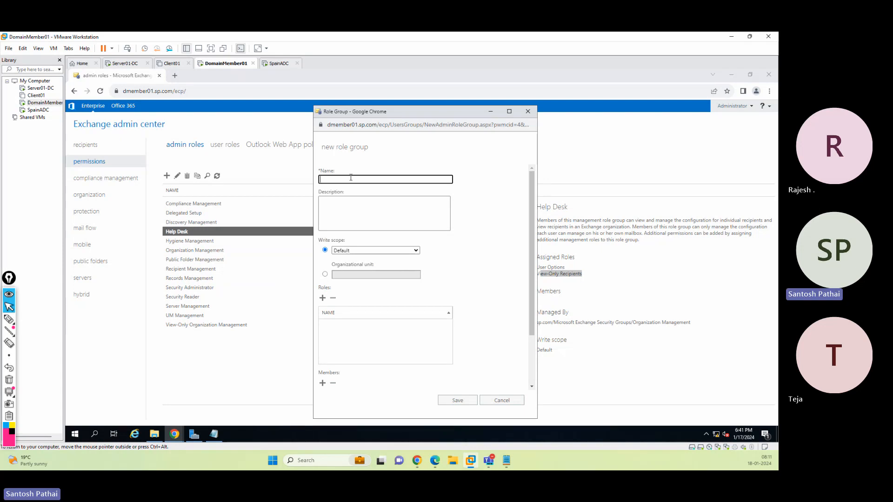
text(SD Team)
click(340, 203)
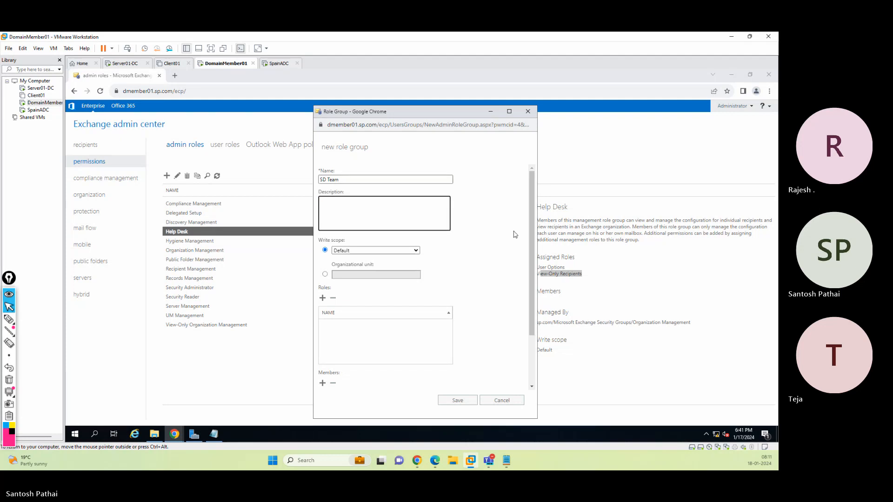
text(This Role is m)
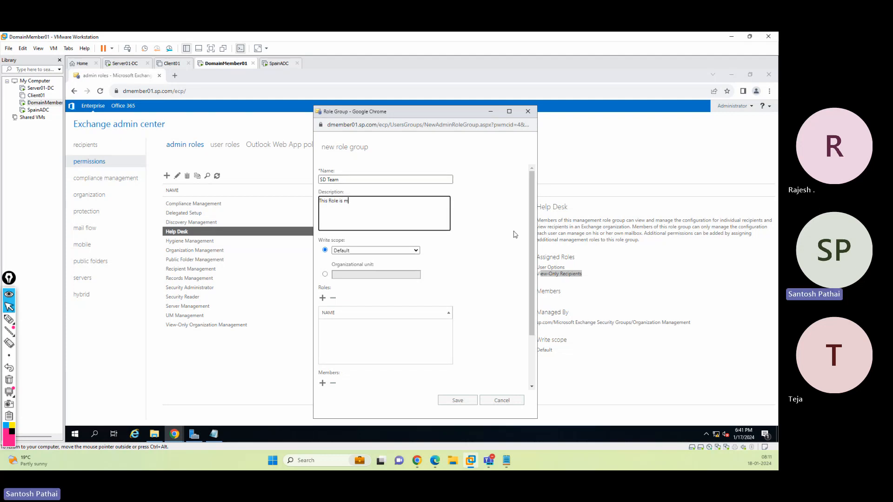
text(eant for S)
text(ur)
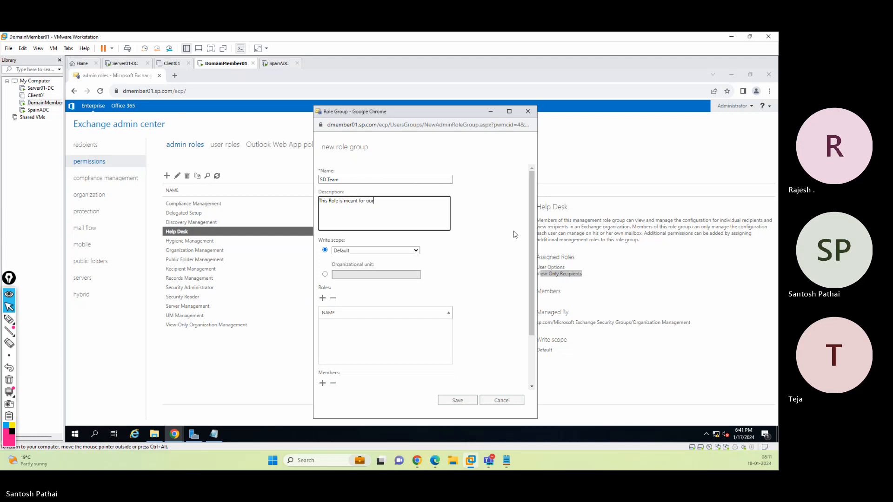
text( Service Delivery Team (L1)
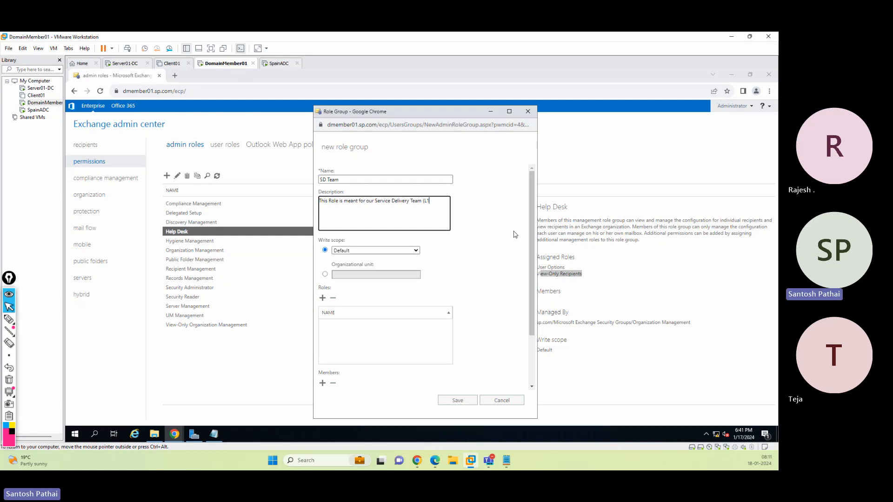
text() Resources.)
click(343, 414)
Open Active Directory Users and Computers with dsa.msc and maximize its window
key(super+r)
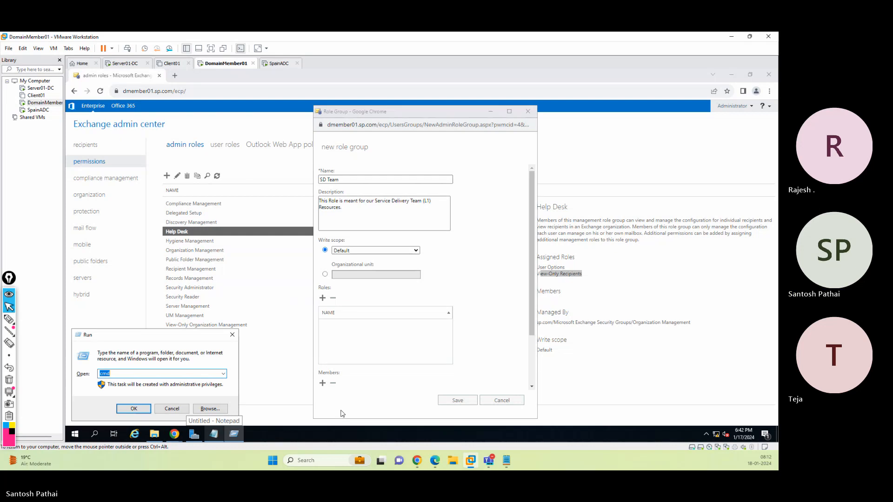
text(dsa.msc)
key(Return)
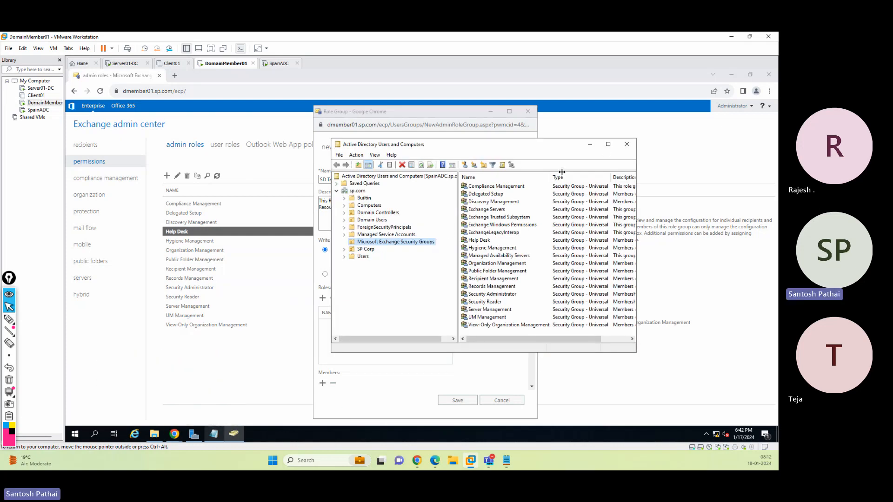
click(608, 144)
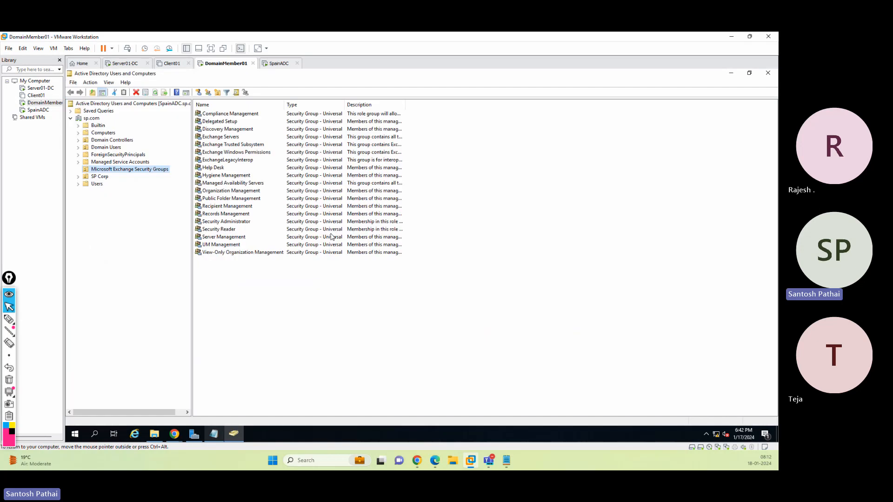
Browse the organizational units under Domain Users and SP Corp to inspect their contents
click(78, 147)
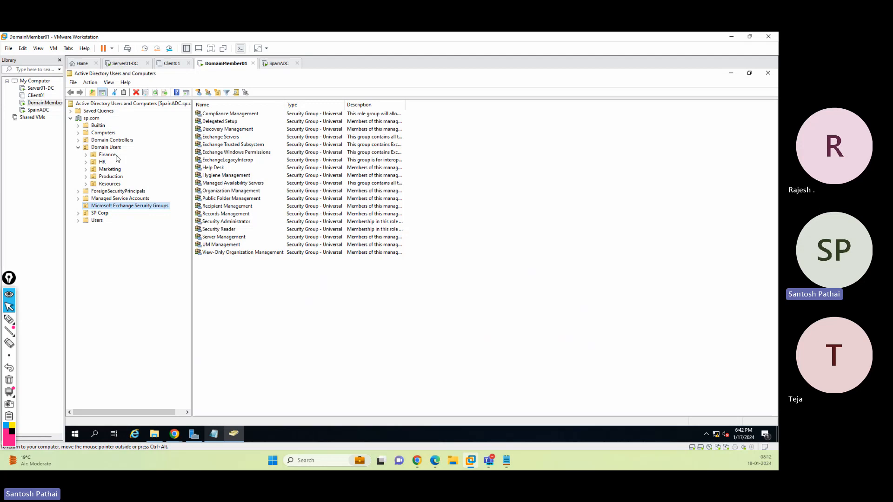
click(78, 213)
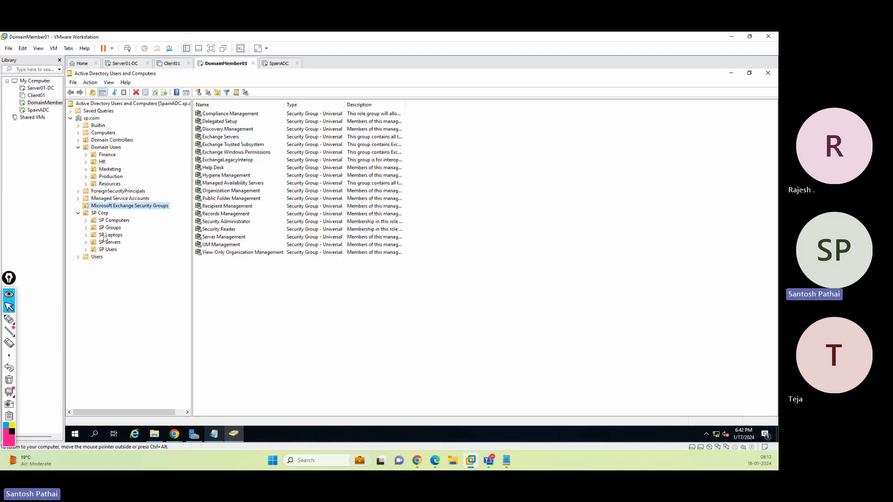
click(110, 251)
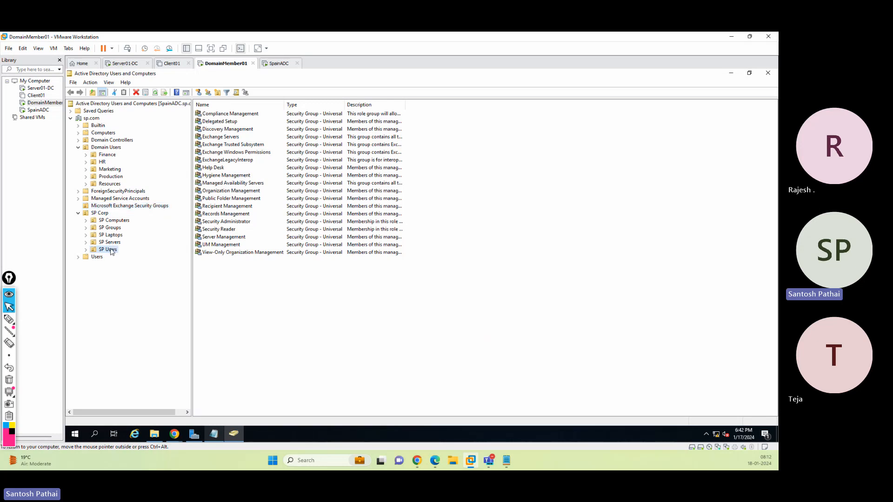
click(85, 250)
click(114, 258)
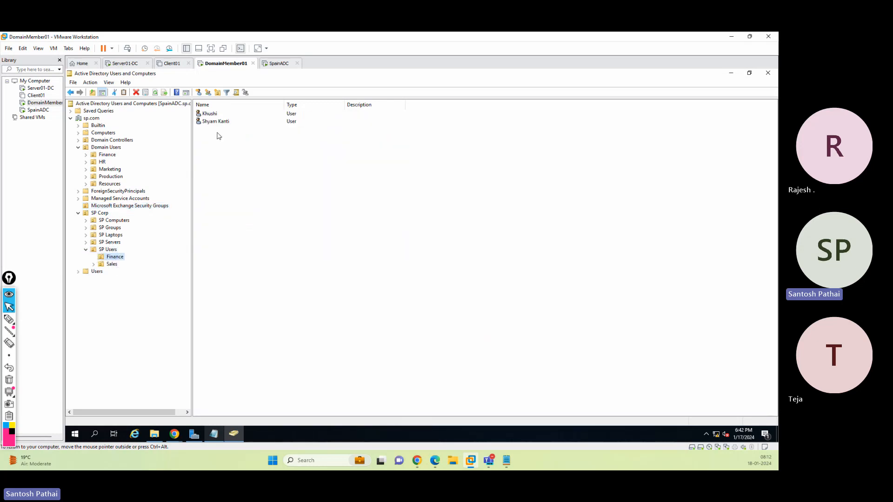
click(113, 264)
click(107, 156)
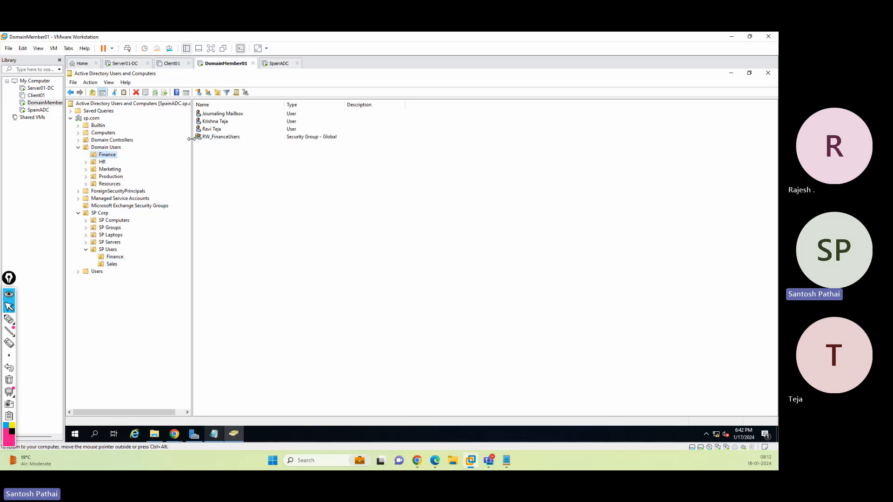
click(103, 162)
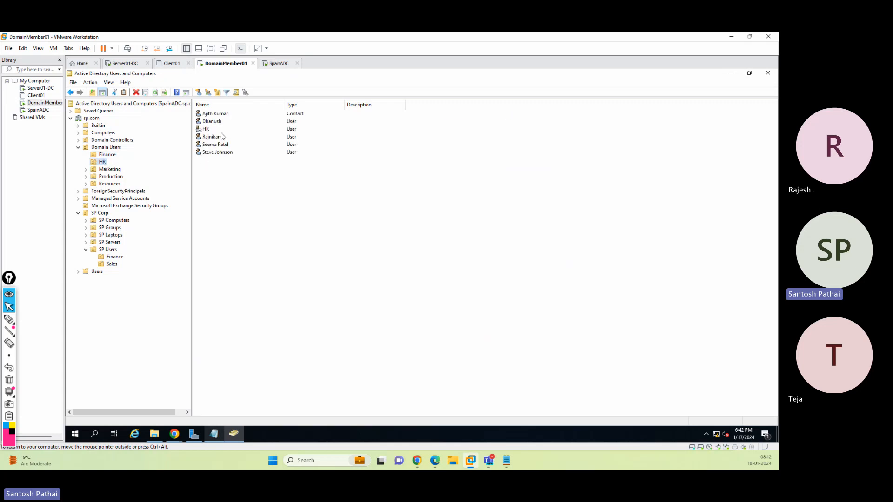
click(109, 169)
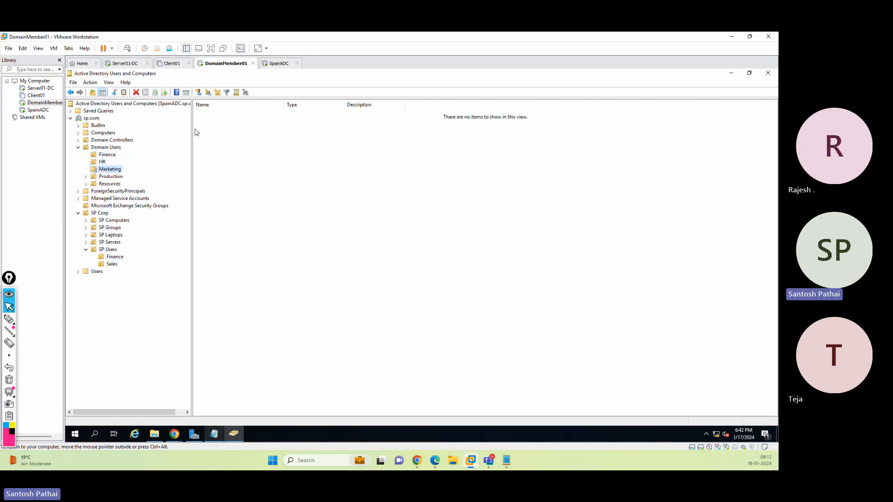
click(110, 177)
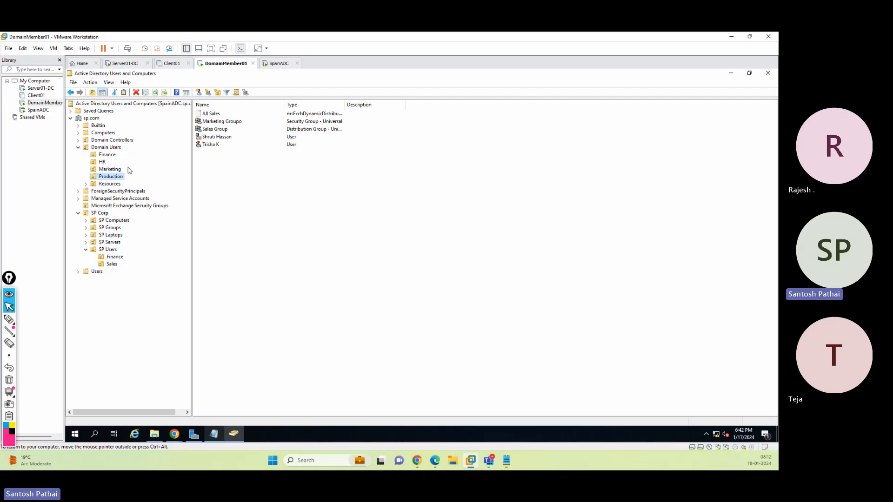
click(110, 184)
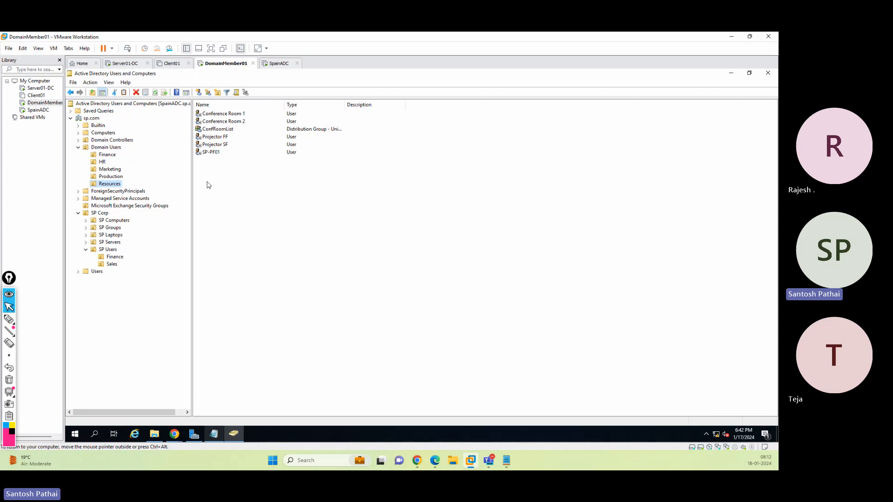
click(104, 163)
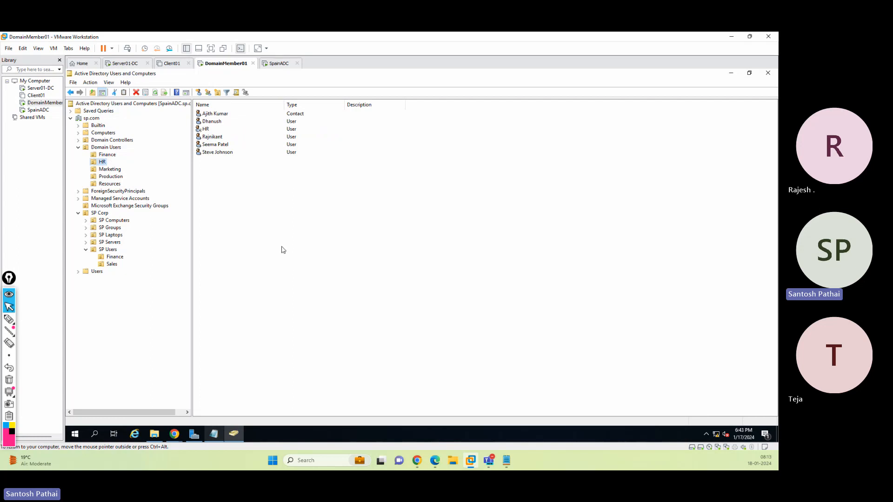
Copy the HR organizational unit's path from a new user dialog, then cancel the dialog
right_click(102, 163)
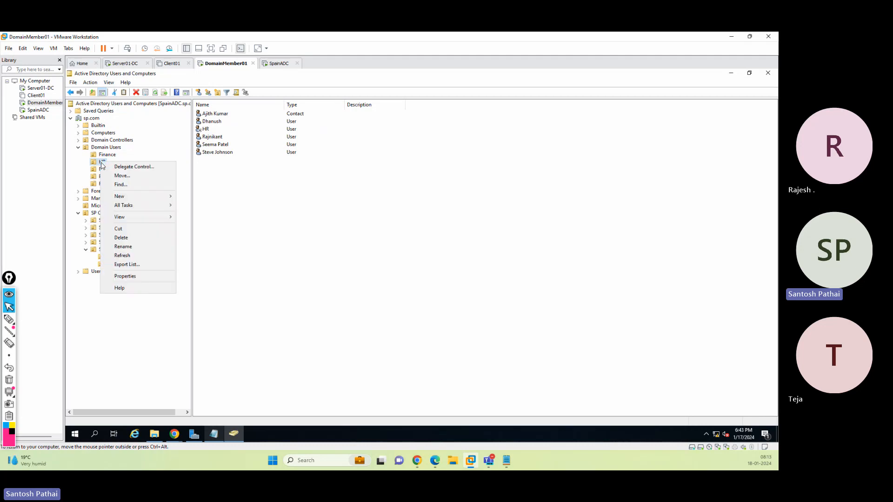
mouse_move(126, 195)
click(208, 288)
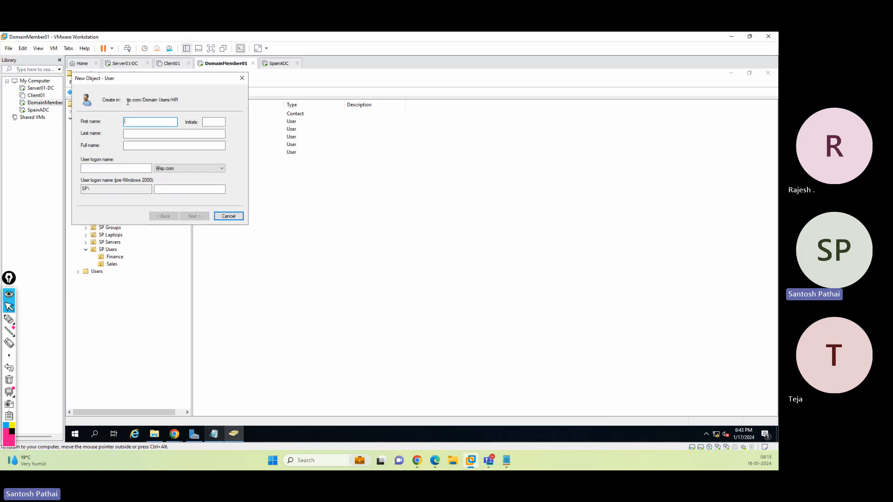
drag(127, 100, 204, 114)
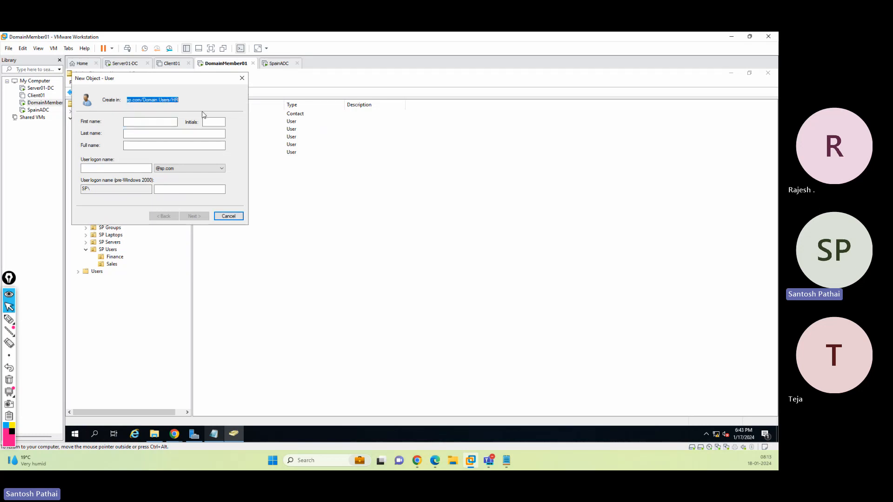
right_click(173, 101)
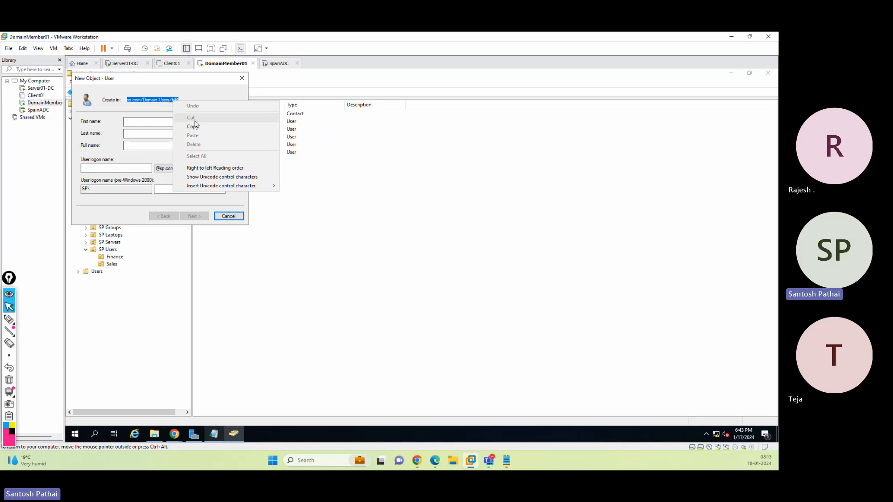
click(197, 127)
click(223, 218)
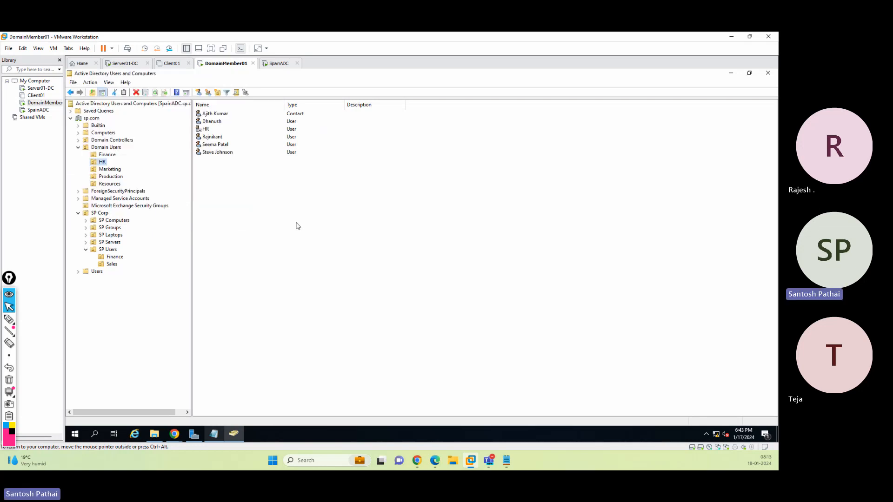
click(732, 73)
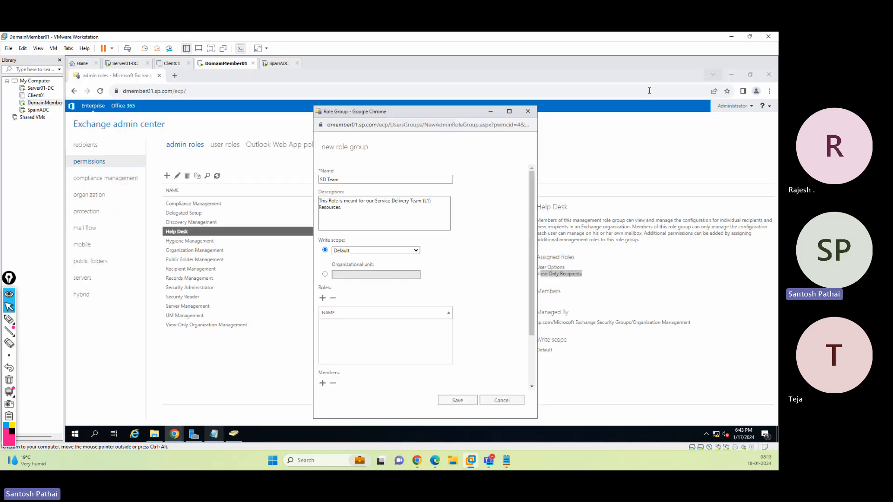
Set the role group's write scope to the organizational unit sp.com/Domain Users/HR
click(325, 275)
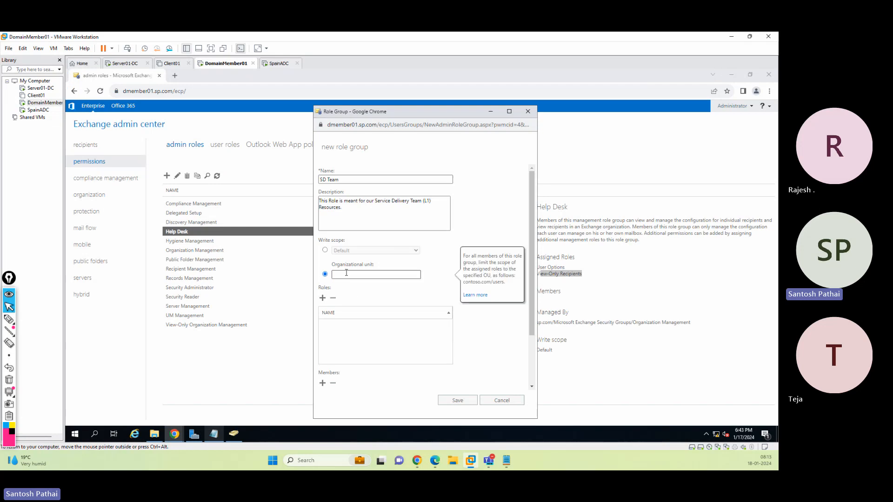
key(ctrl+v)
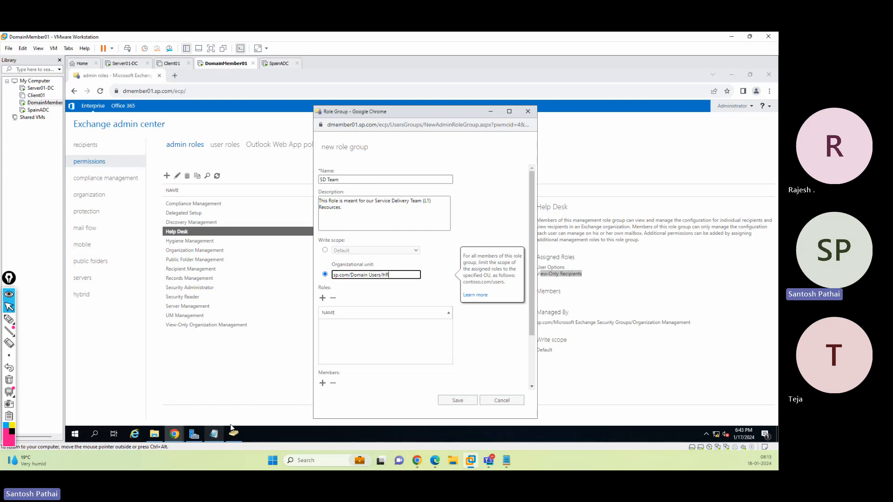
click(215, 435)
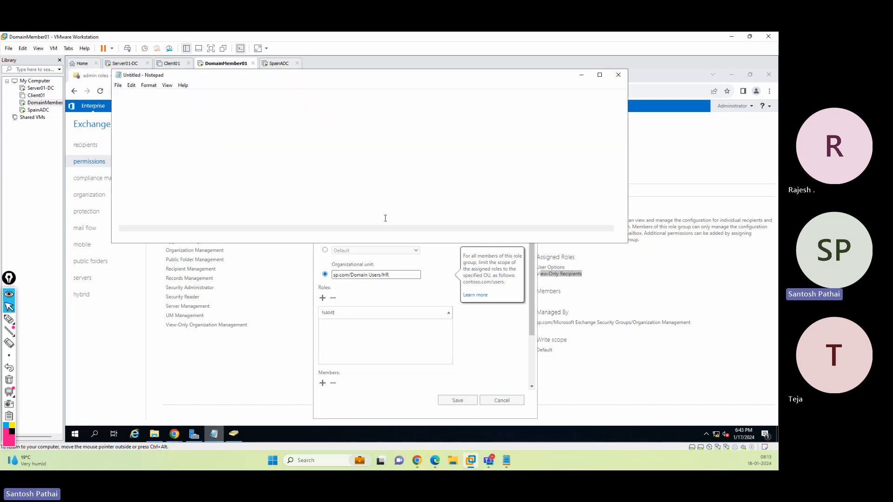
click(416, 147)
click(582, 75)
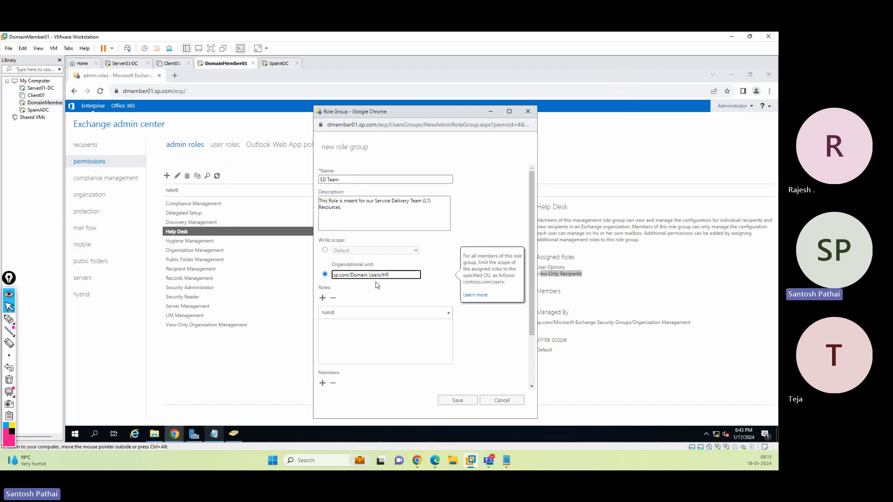
Open the role picker and add the Address Lists role to the role group
click(323, 299)
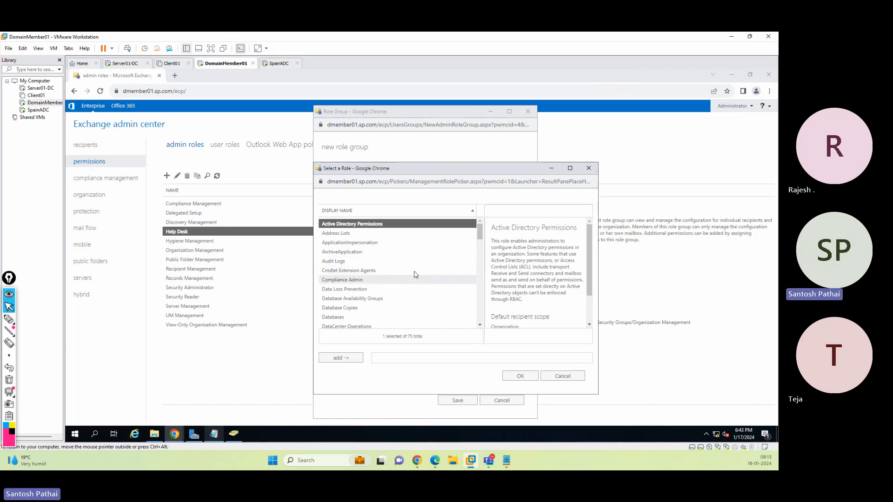
click(348, 234)
click(351, 359)
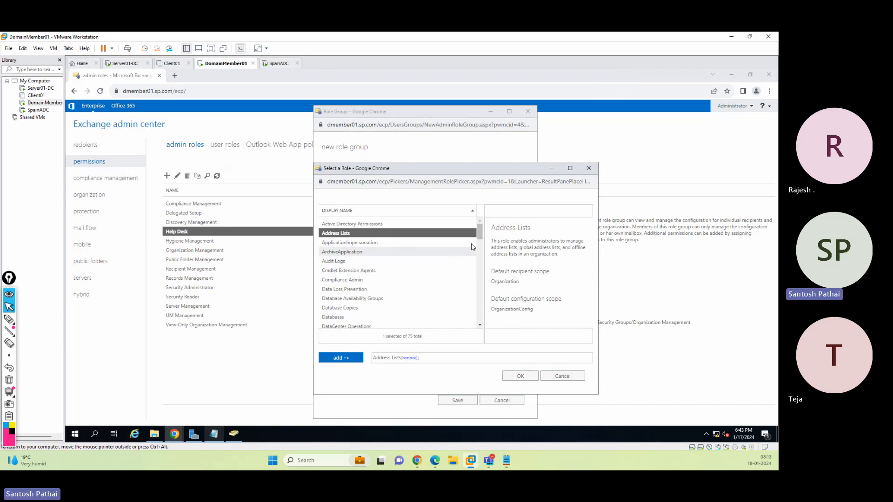
Enlarge the role picker and add the Mail Recipient Creation, Mail Recipients and Mail Tips roles
click(570, 169)
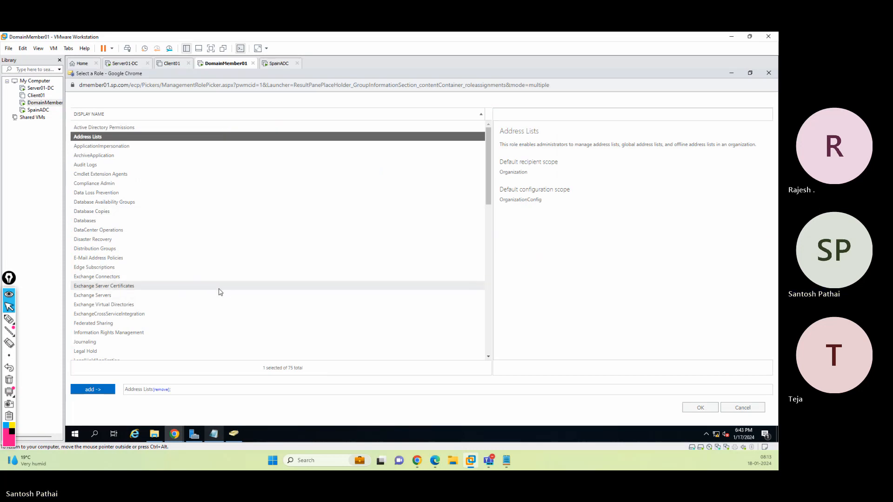
scroll(220, 293, down, 6)
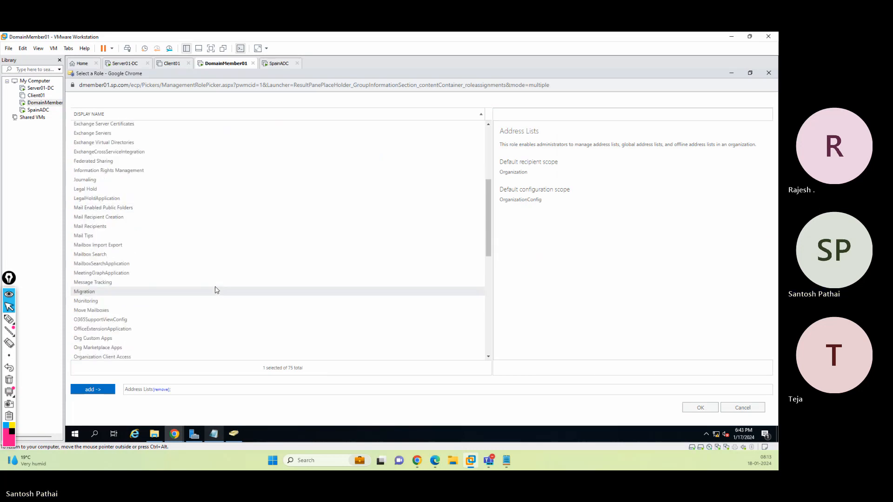
click(106, 218)
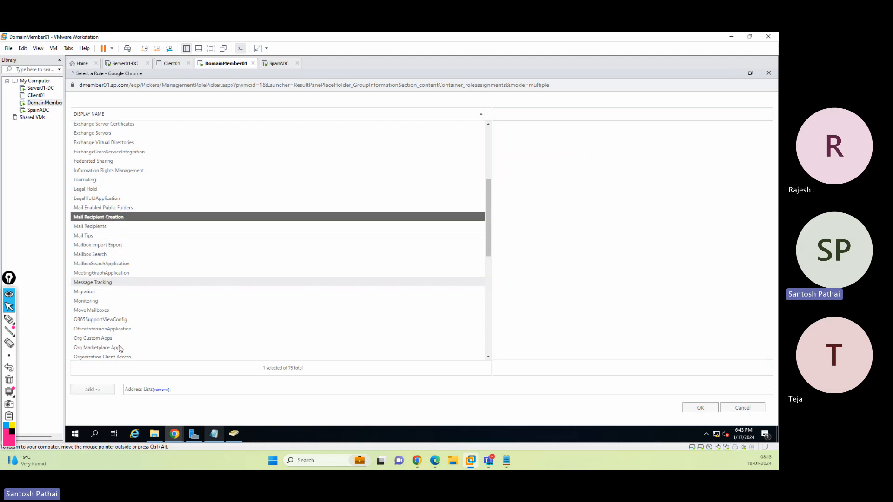
click(96, 390)
click(95, 227)
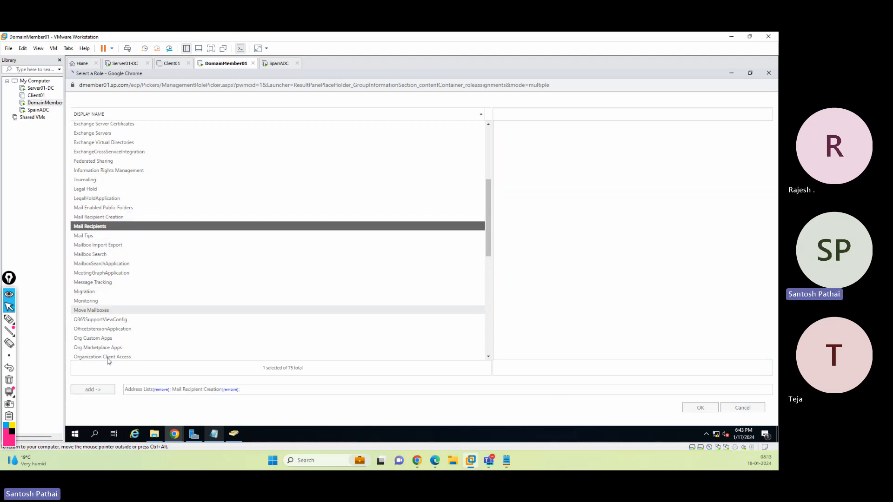
click(100, 391)
click(91, 236)
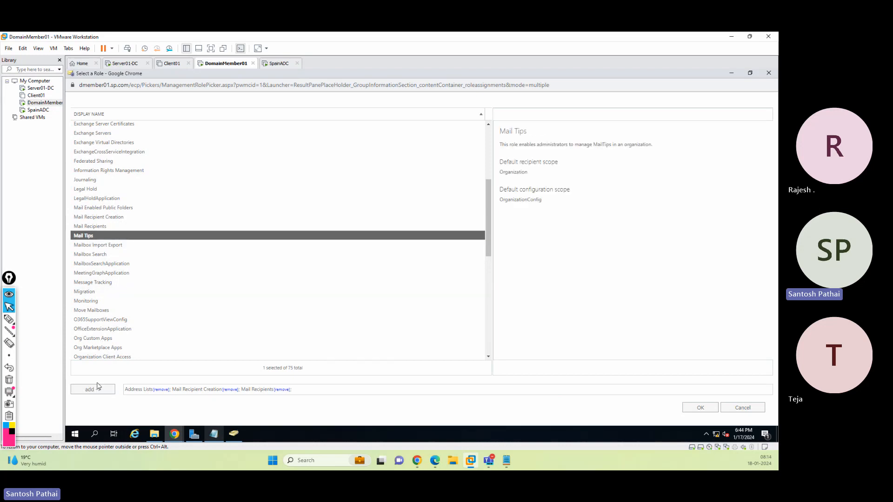
click(96, 391)
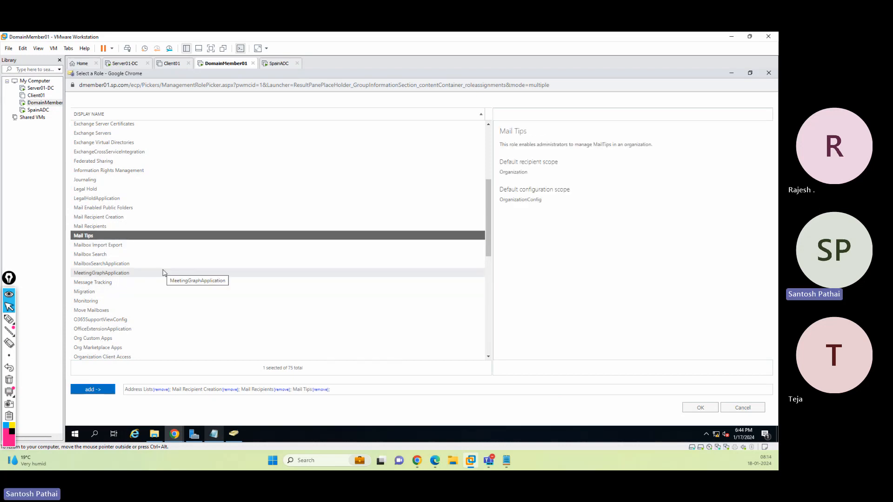
Add the Monitoring and Reset Password roles to the selection
scroll(162, 272, down, 1)
click(105, 260)
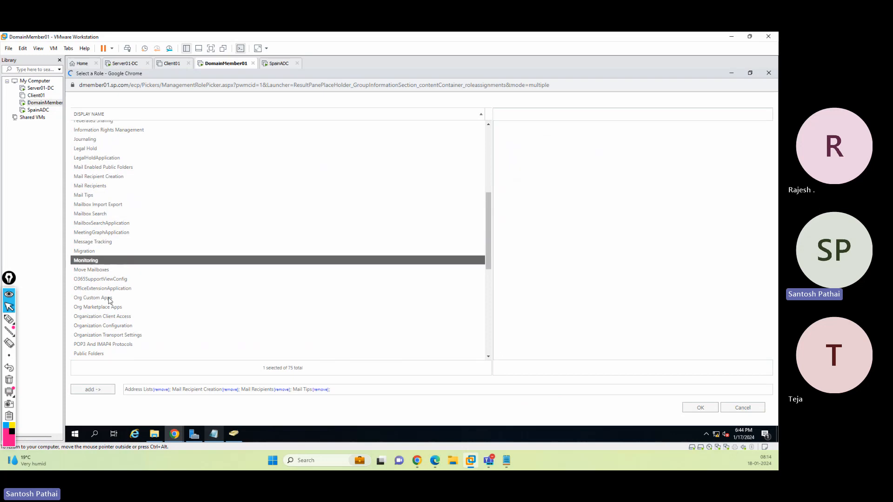
click(93, 390)
scroll(122, 338, down, 3)
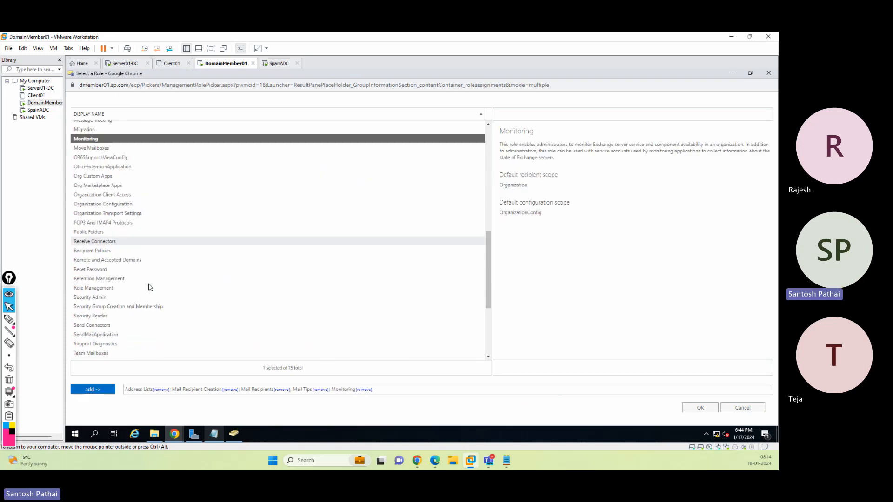
click(100, 270)
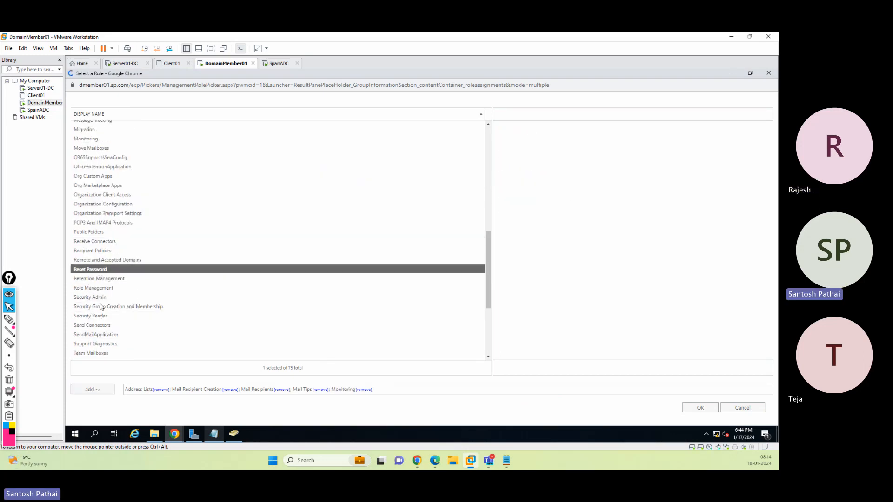
click(100, 390)
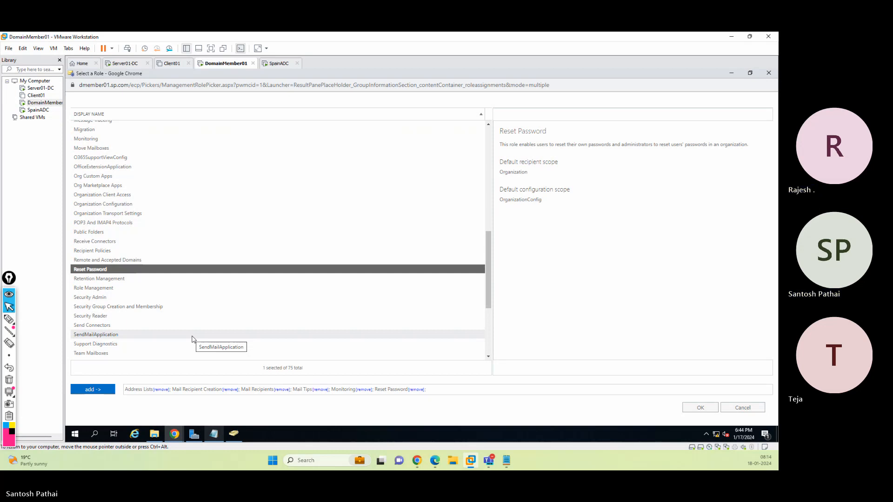
scroll(117, 305, down, 3)
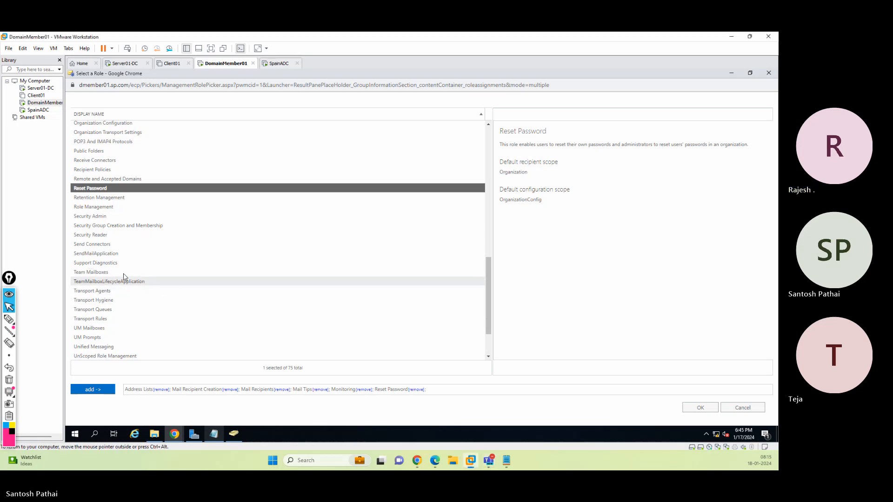
scroll(129, 281, up, 9)
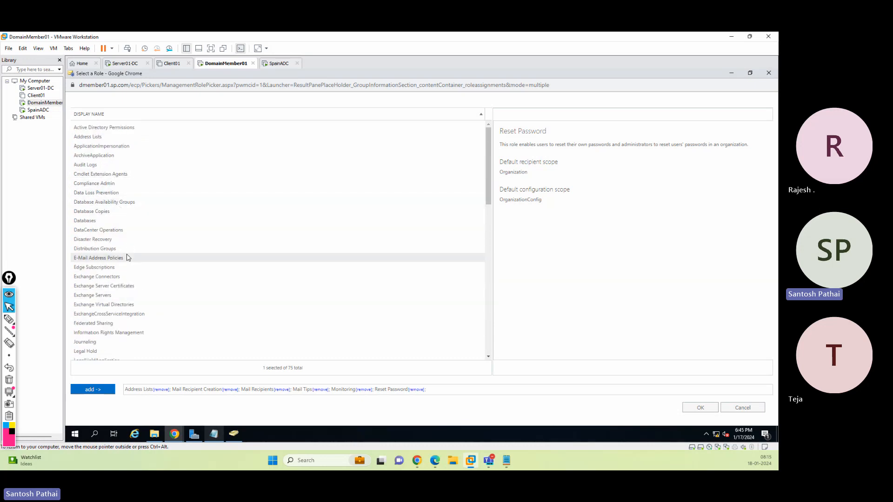
scroll(125, 258, down, 3)
scroll(124, 257, down, 10)
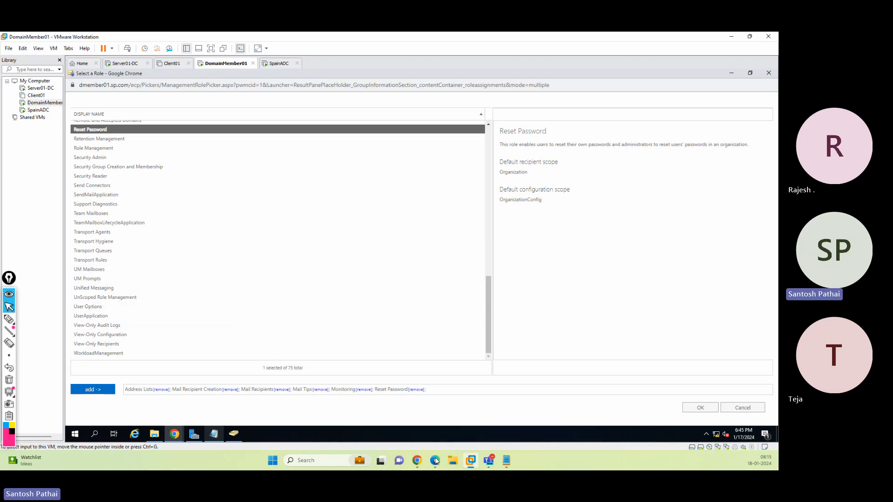
Switch to the host browser and search Google for "Search Mail" in a new tab
mouse_move(437, 461)
click(434, 401)
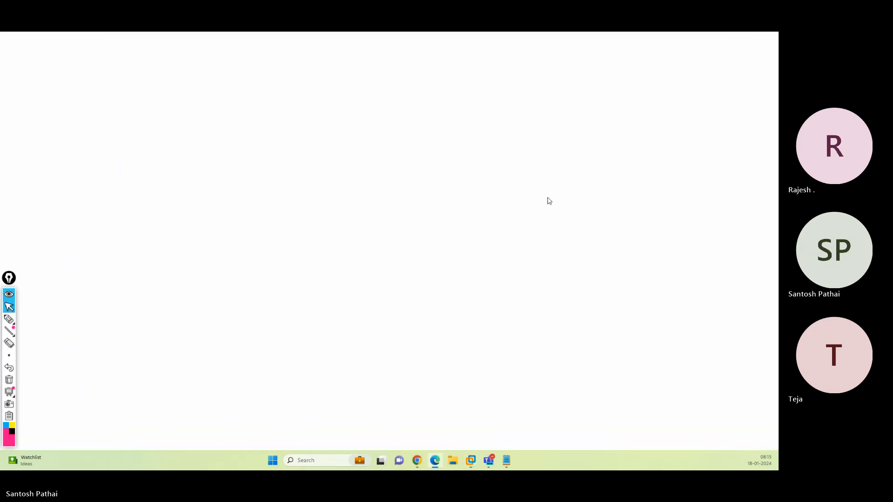
click(700, 39)
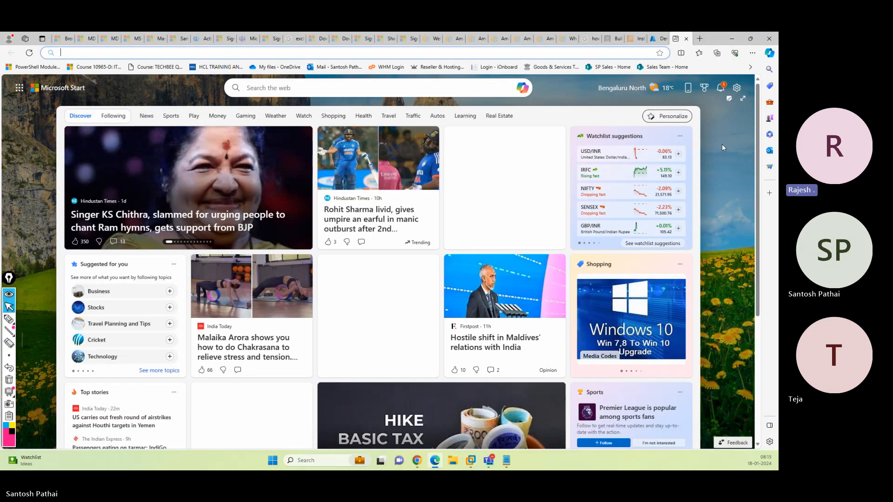
text(google.com)
key(Return)
text("Search )
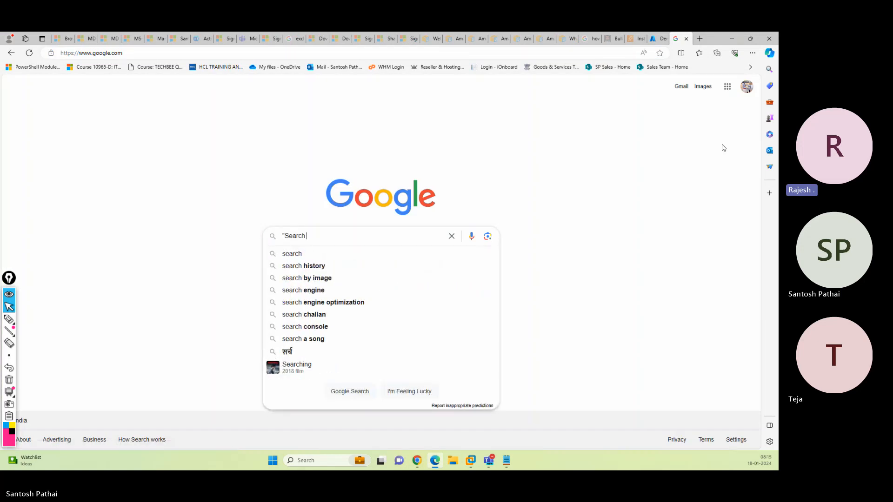
text(Mail)
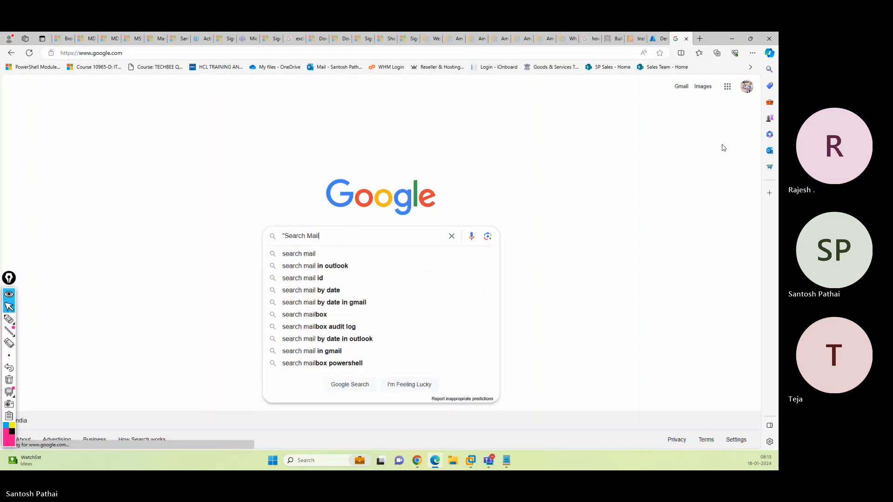
click(732, 39)
Confirm the selected roles and close the role picker
click(128, 205)
scroll(137, 234, up, 3)
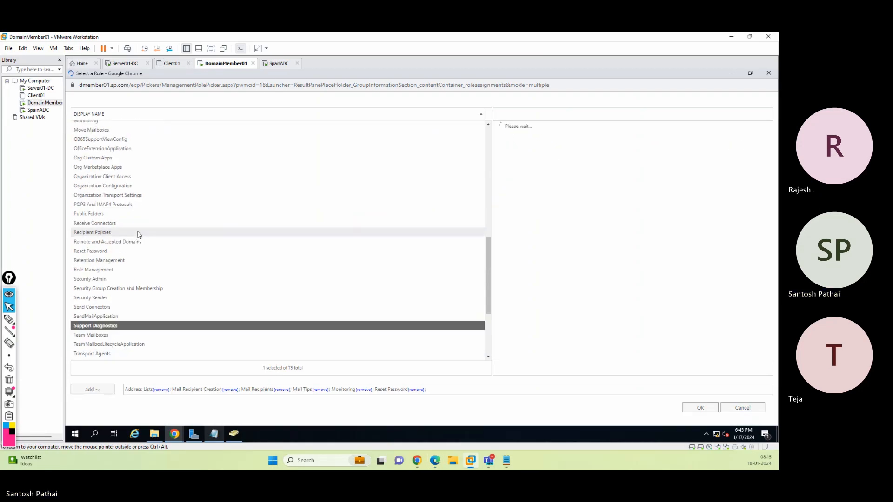
scroll(138, 233, up, 3)
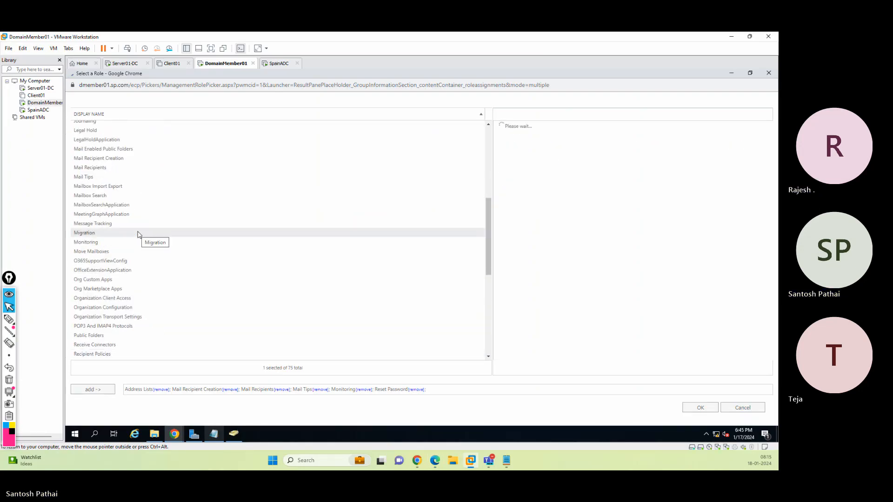
click(95, 197)
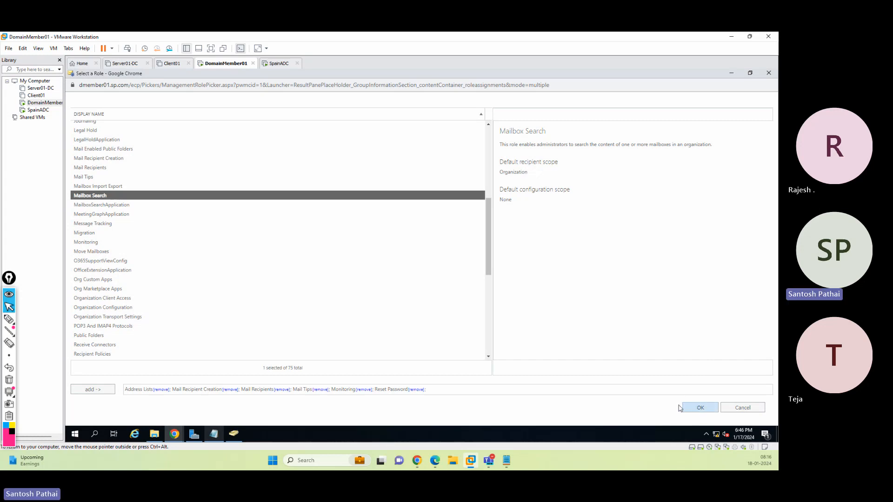
click(698, 407)
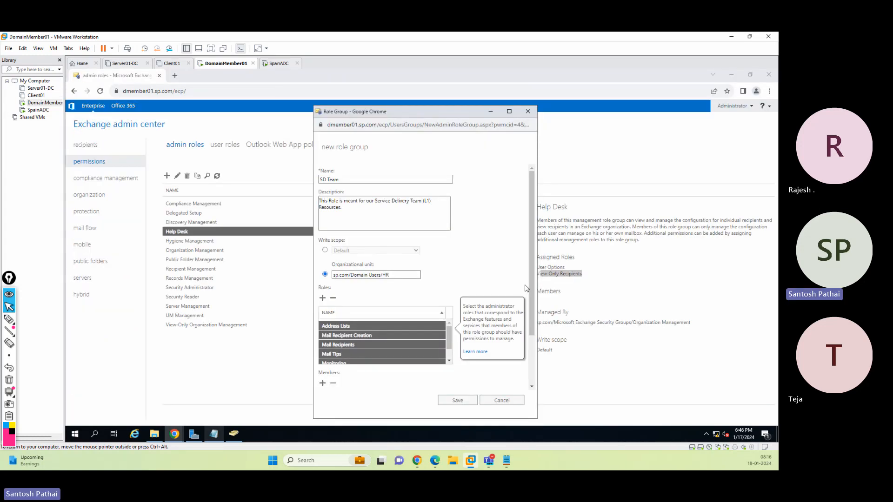
Add a user from the Domain Users/Finance OU as a member of the role group
drag(530, 280, 530, 339)
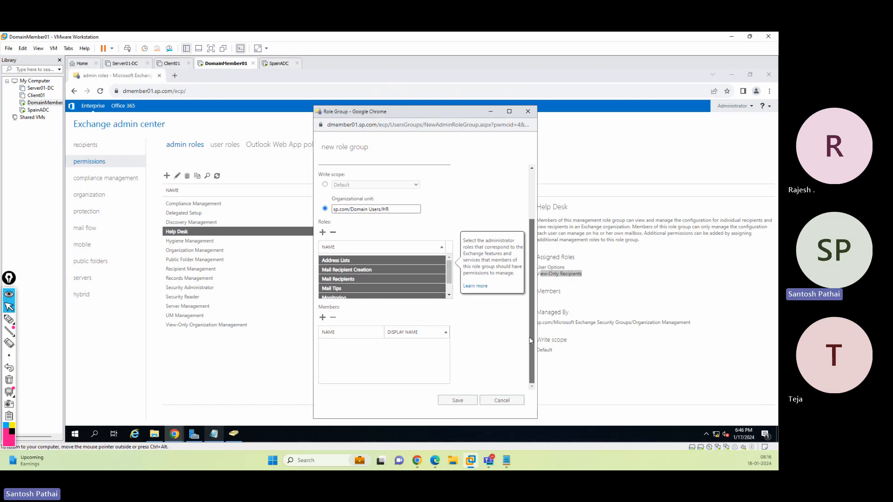
click(323, 319)
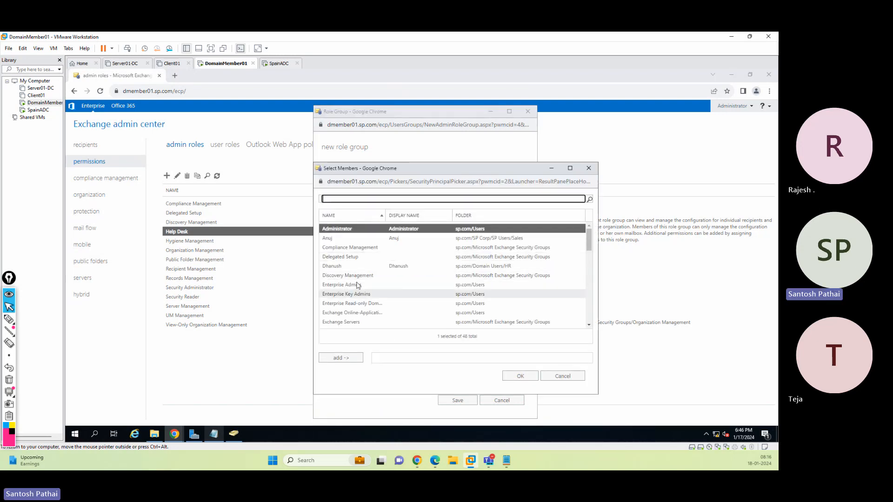
scroll(347, 279, down, 3)
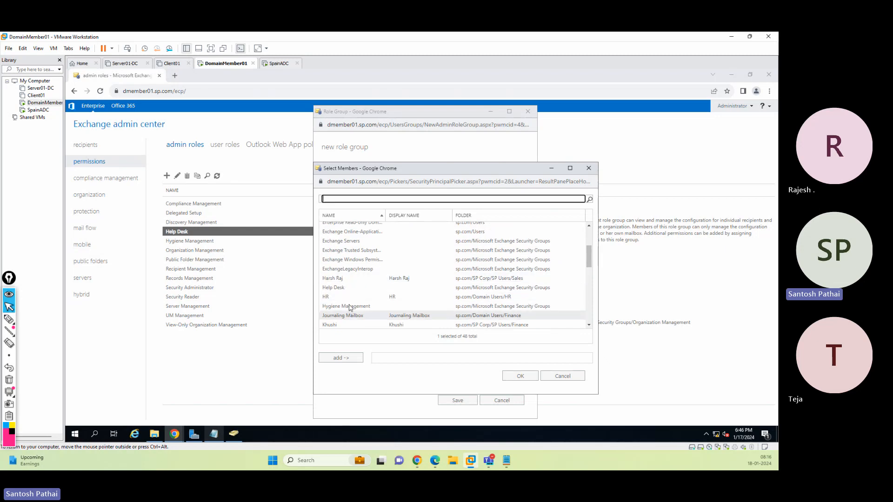
scroll(351, 307, down, 3)
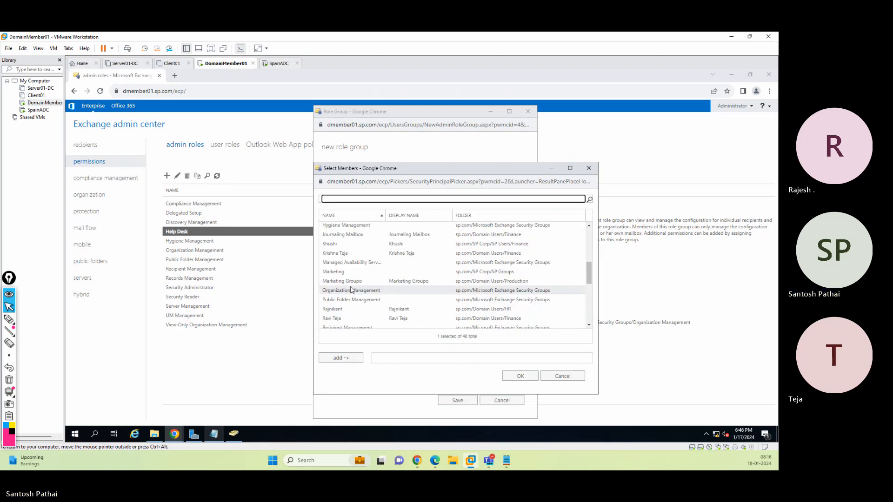
click(349, 253)
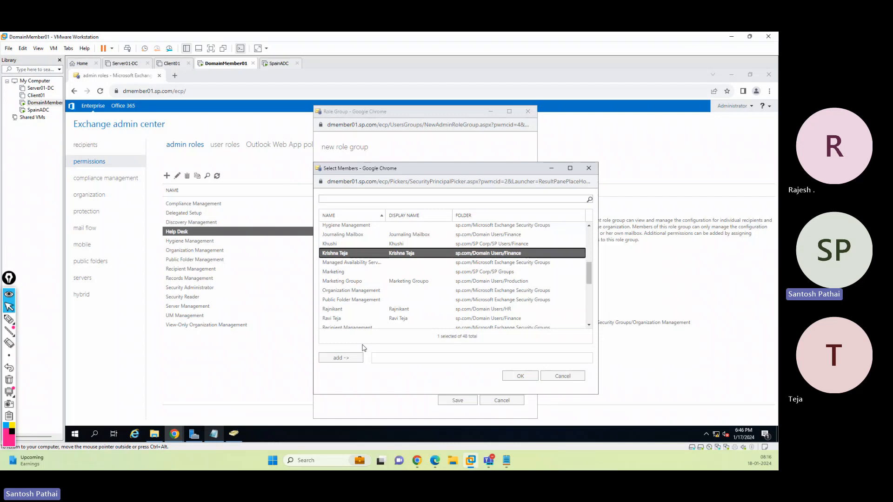
click(348, 357)
click(520, 376)
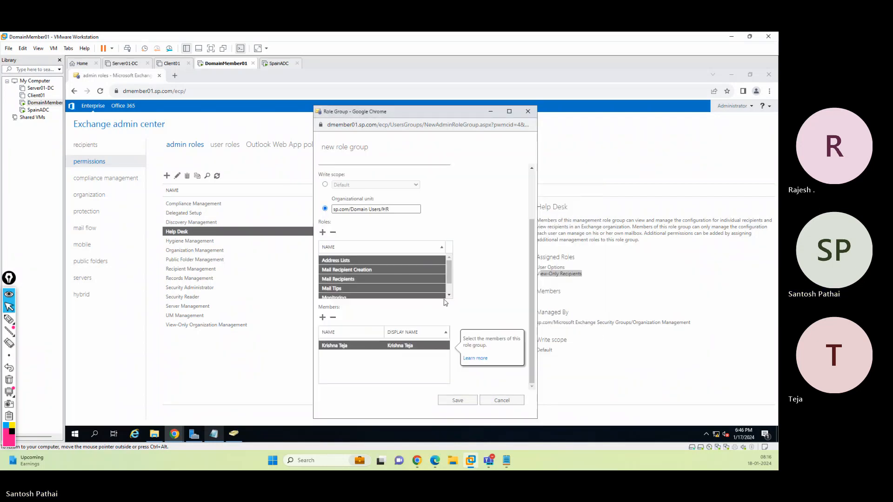
Try to save the new role group with the organizational unit write scope
click(457, 400)
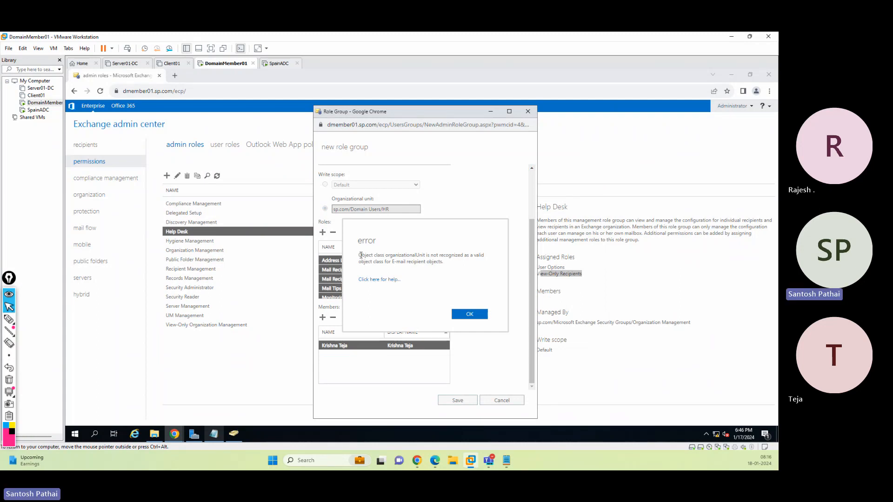
drag(359, 254, 465, 263)
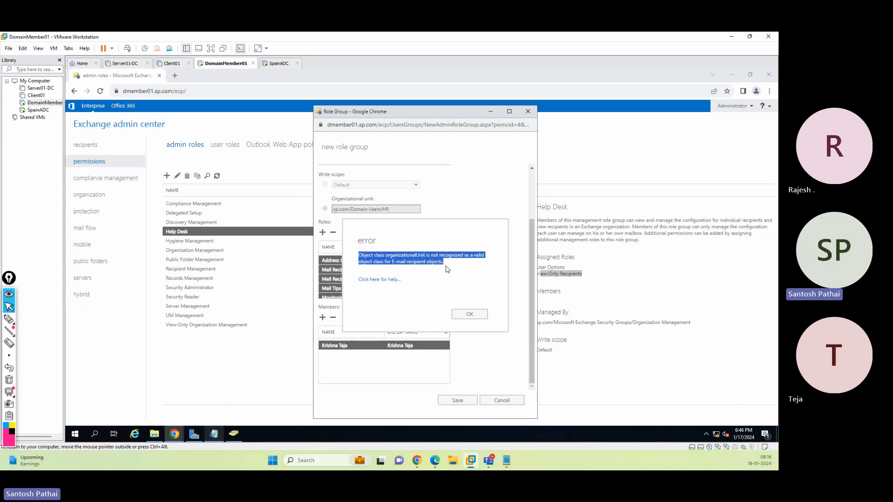
click(478, 318)
Switch the write scope to Default and save the new role group
scroll(372, 262, up, 1)
click(324, 225)
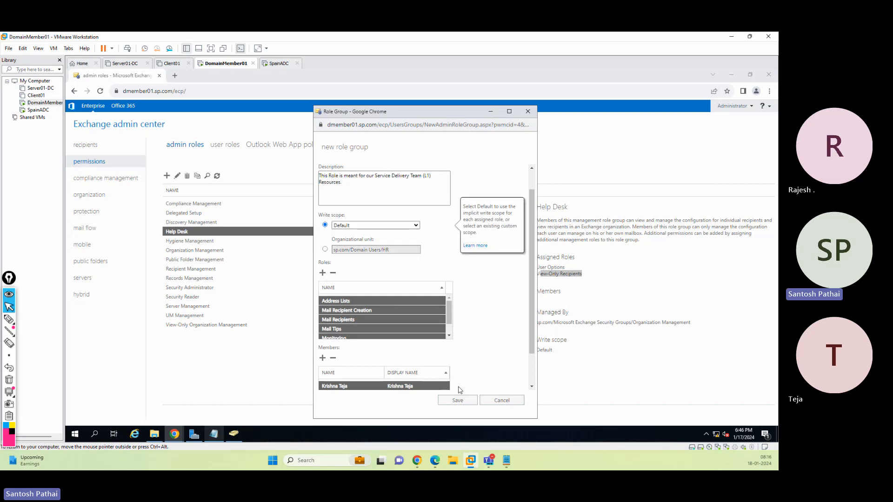
click(458, 400)
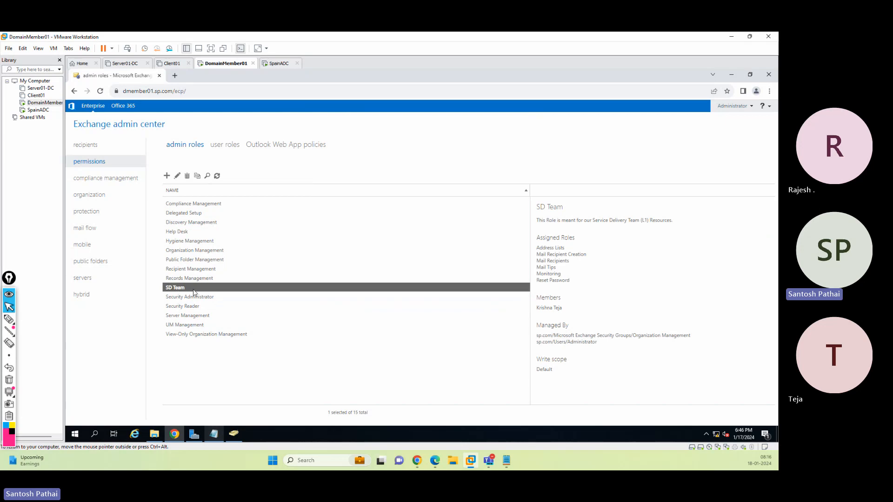
Edit the SD Team role group and set its write scope to organizational unit sp.com/Domain Users/HR
double_click(545, 369)
click(177, 176)
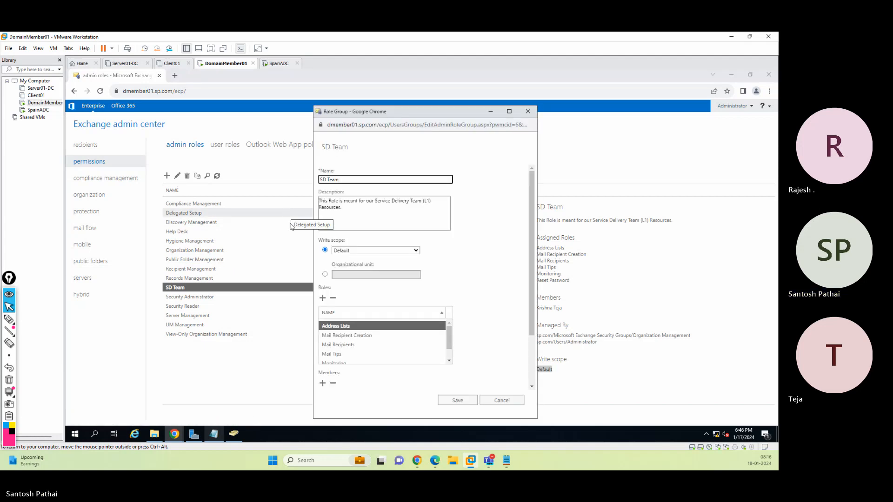
click(325, 274)
click(349, 276)
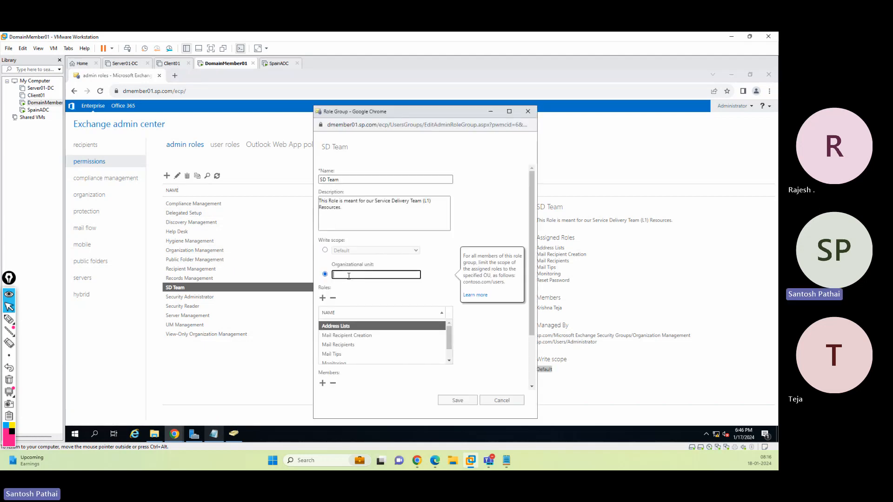
text(sp.com/Domain Users/HR)
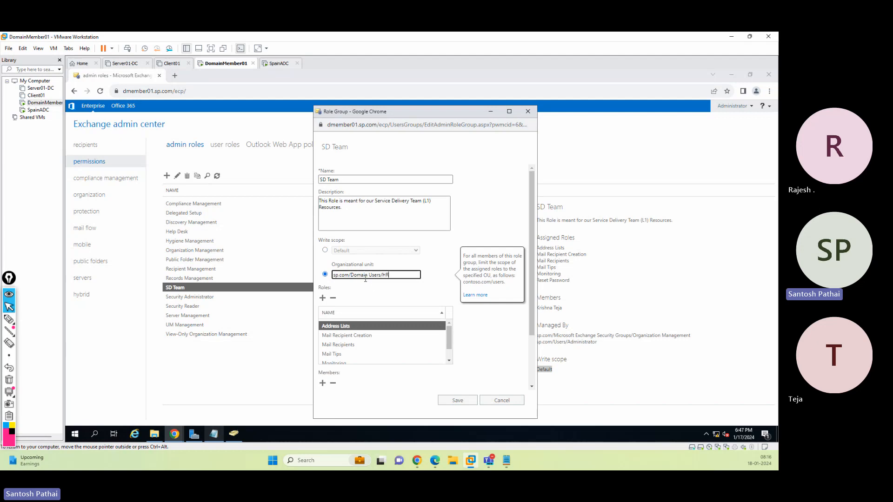
click(457, 401)
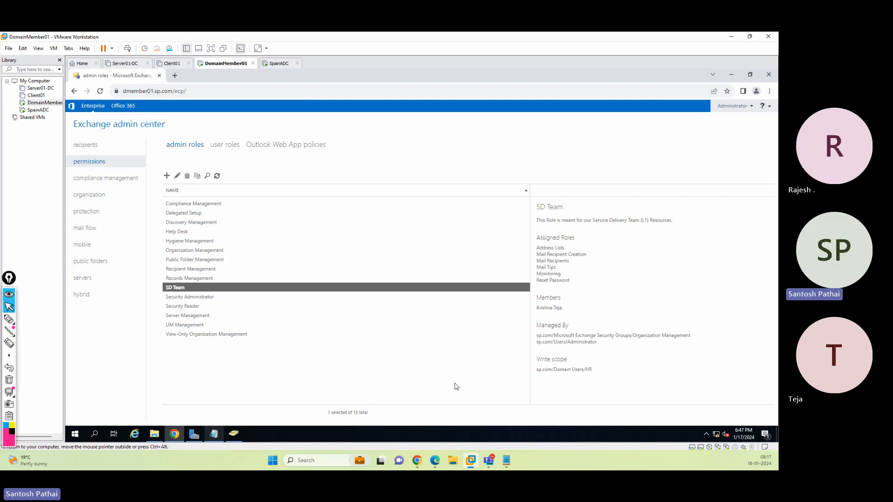
Sign out of the Exchange admin center
drag(538, 371, 593, 371)
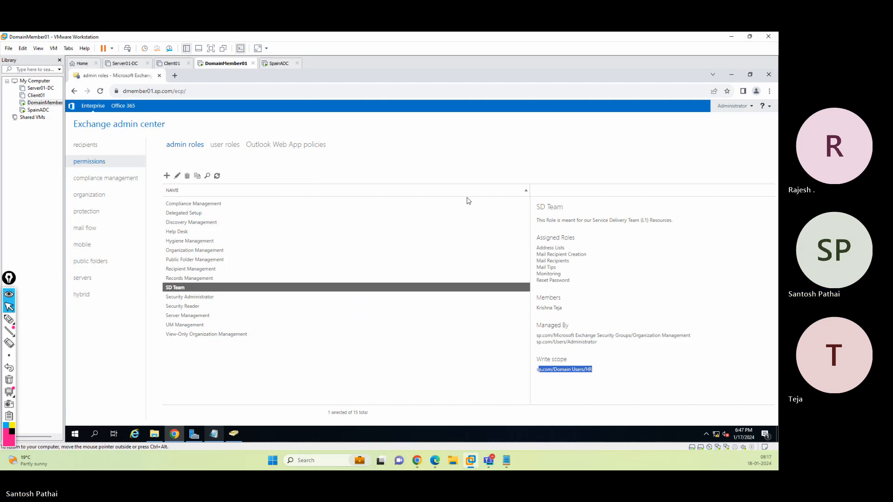
click(751, 108)
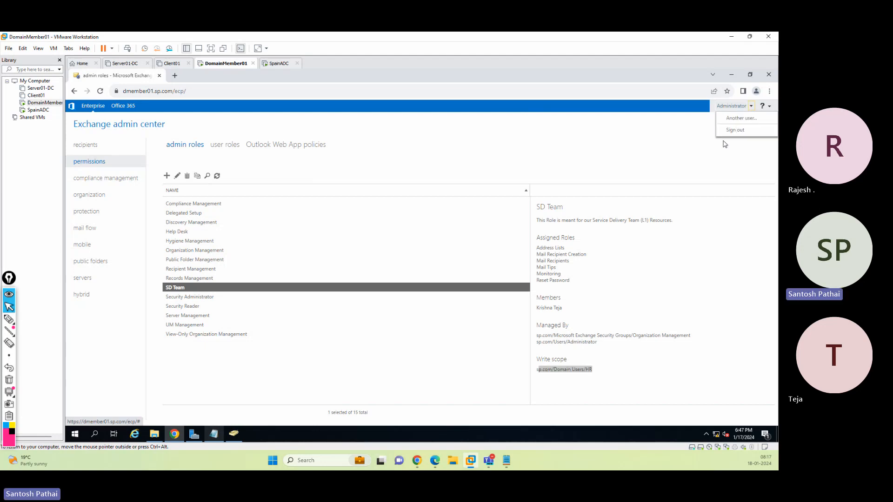
click(729, 133)
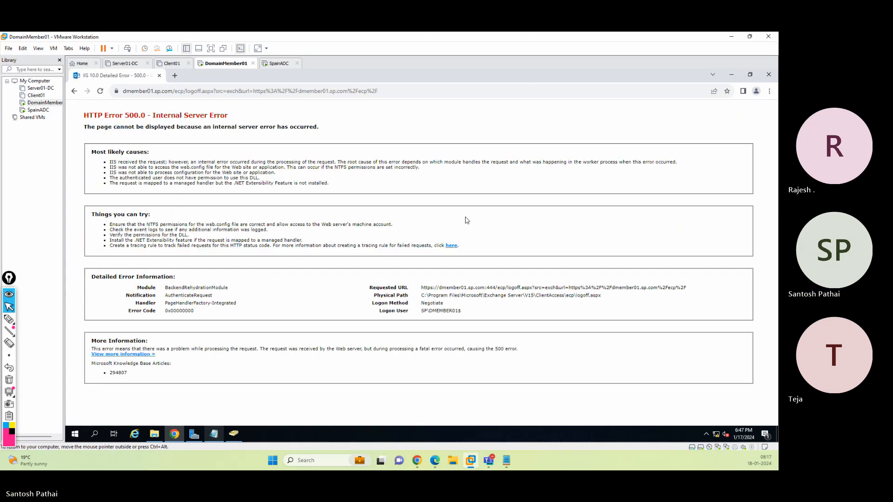
Switch to the Server01-DC virtual machine and power it on
click(125, 63)
click(97, 94)
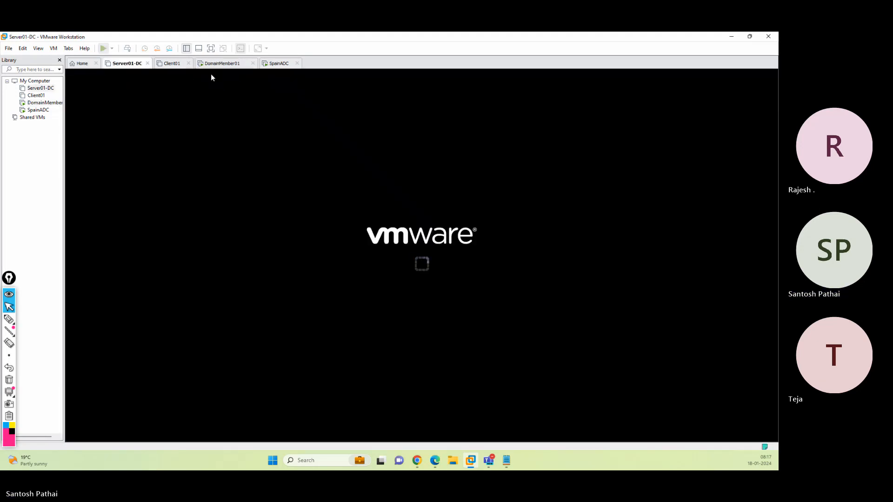
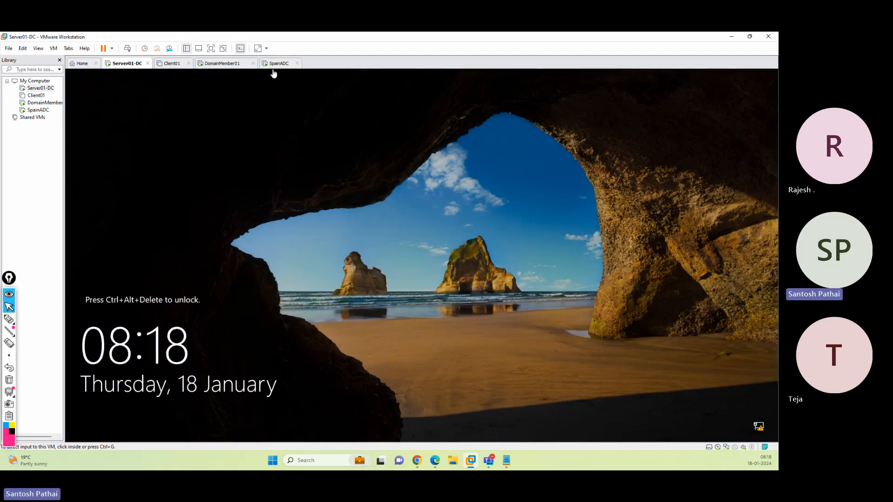
Switch to the DomainMember01 machine, reopen the Exchange admin center address and sign in as administrator
click(233, 65)
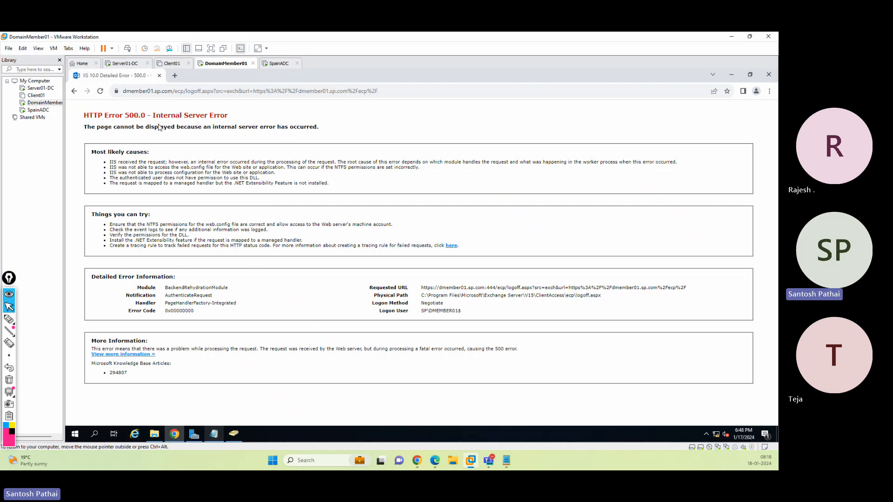
click(152, 91)
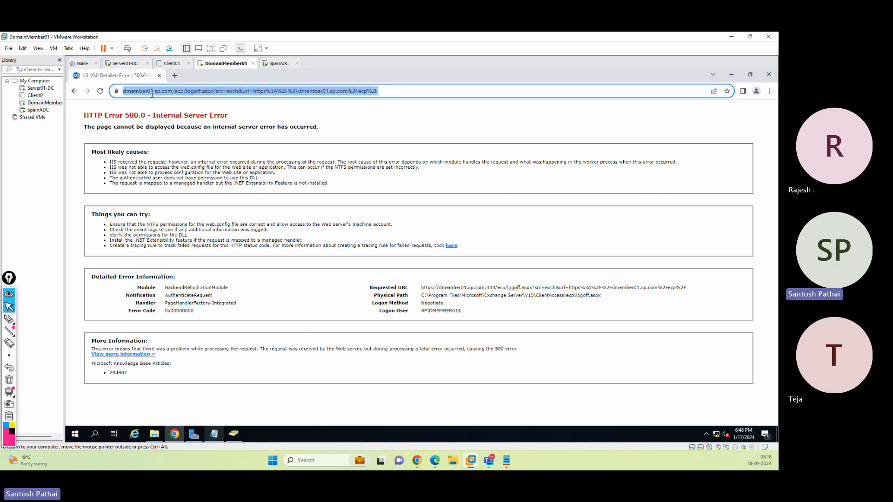
text(dm)
key(Down)
key(Down)
key(Down)
key(Down)
key(Down)
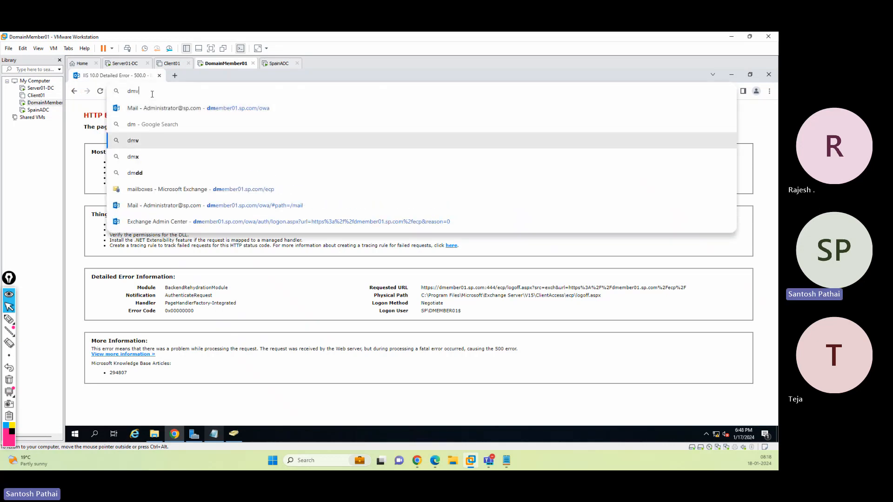
key(Return)
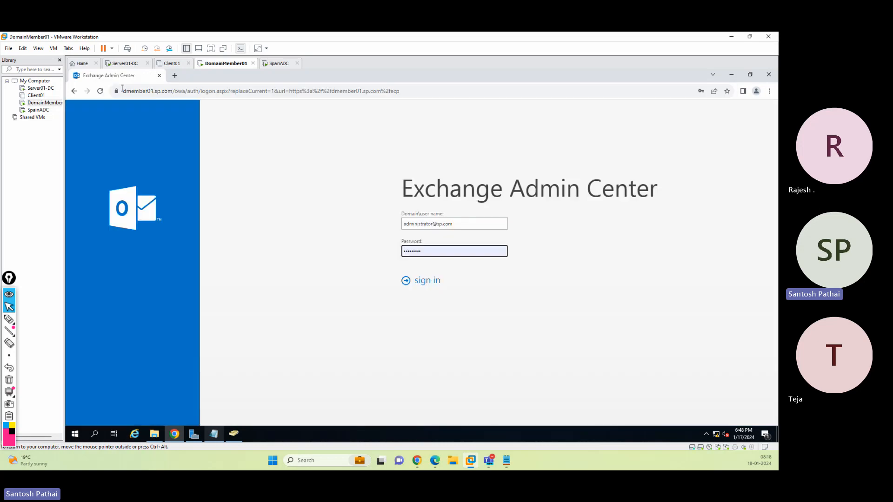
click(423, 281)
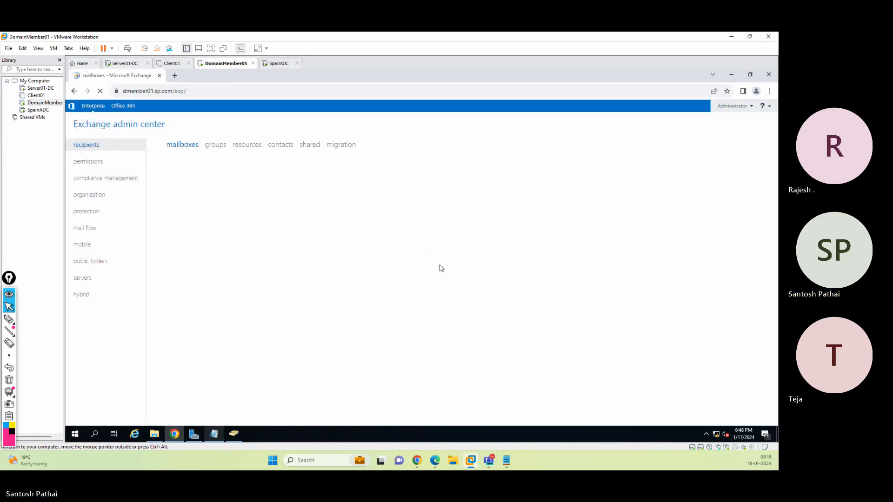
Inspect the SD Team role group's assigned roles, members and write scope under permissions
click(97, 163)
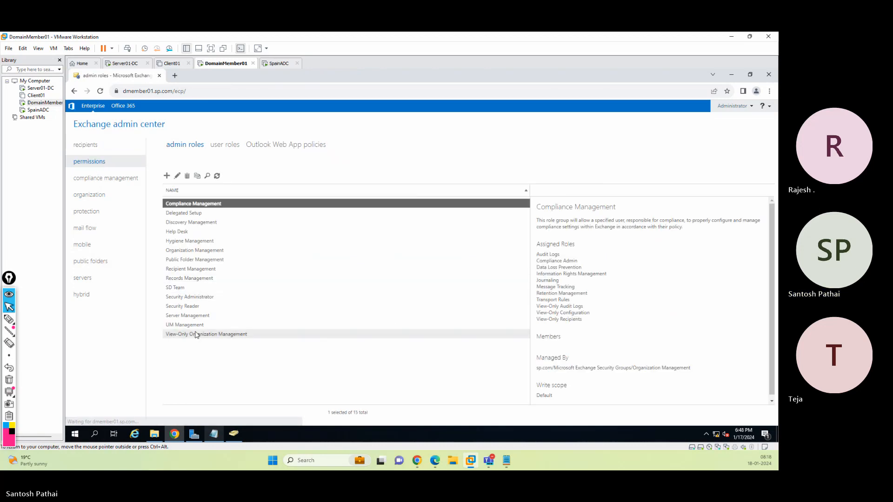
click(183, 289)
drag(538, 370, 592, 370)
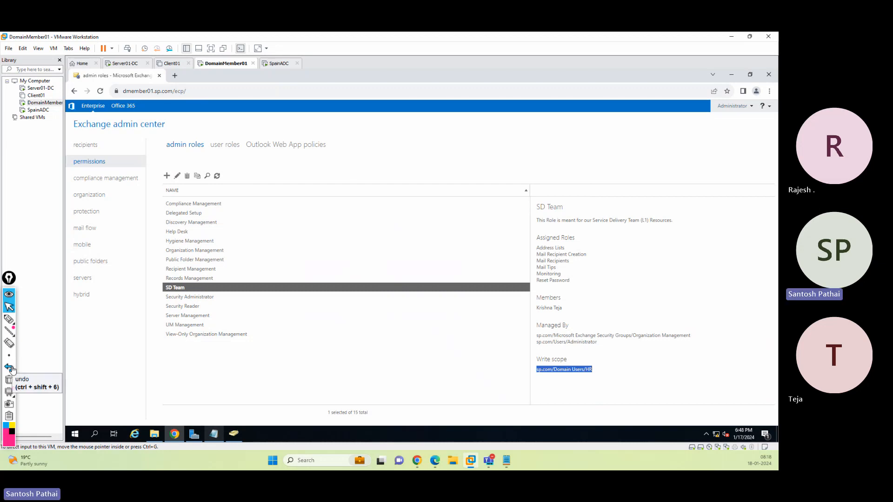
Sign out and sign back in to the Exchange admin center as the SD Team member krishna, declining to save the password
click(736, 111)
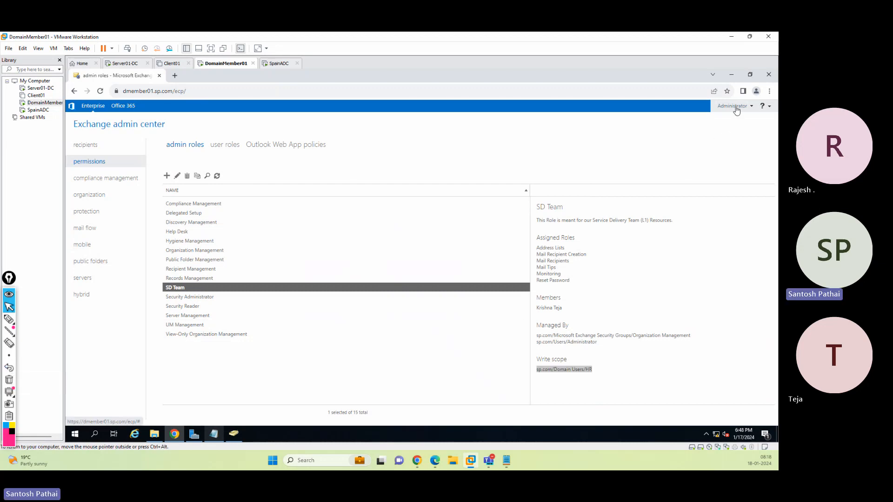
click(737, 134)
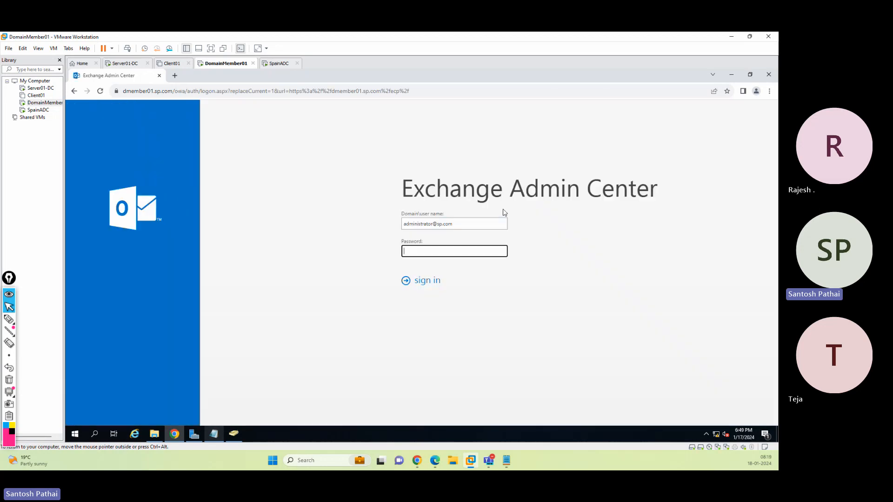
drag(434, 222, 342, 226)
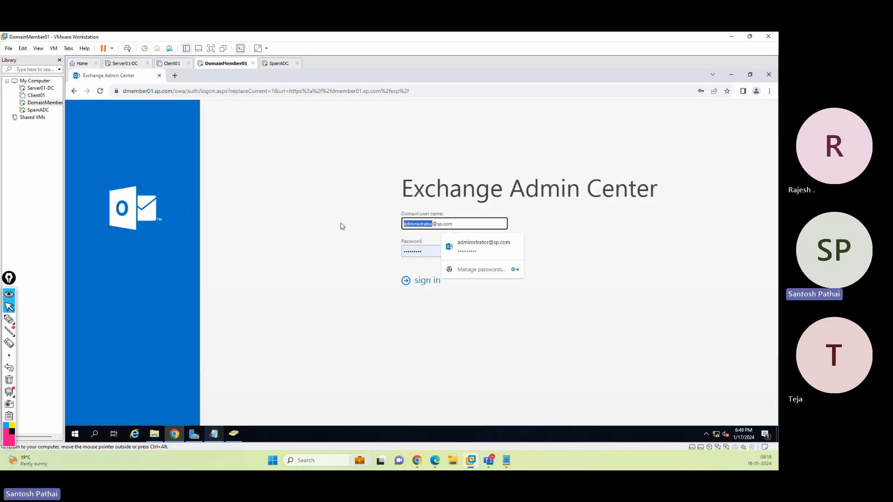
text(krishna)
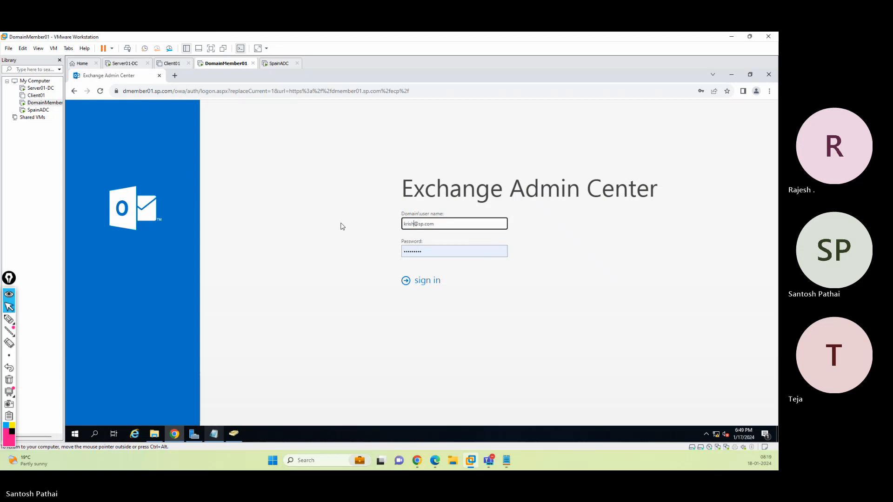
click(423, 283)
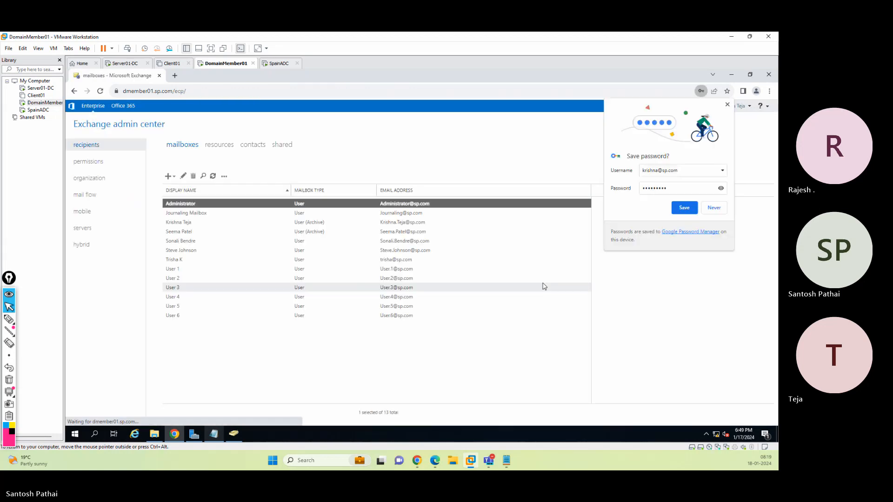
click(727, 105)
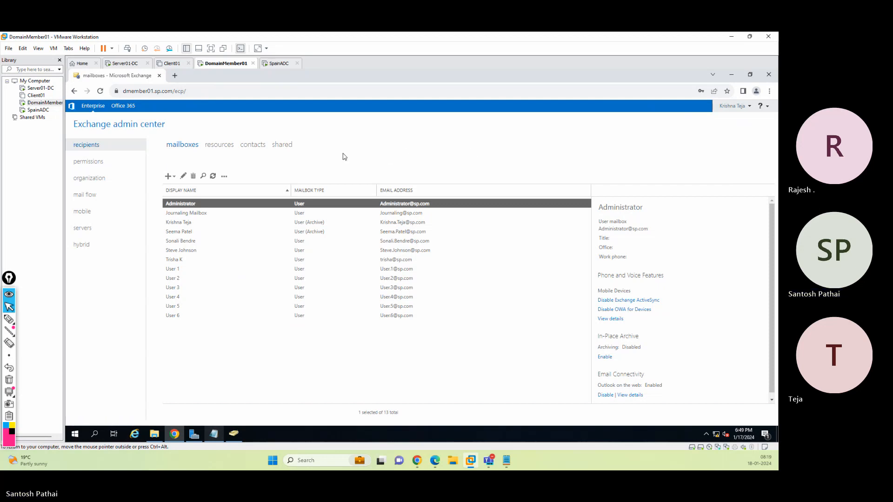
Browse the servers, mail flow, permissions and recipients sections available to the SD Team member
click(90, 228)
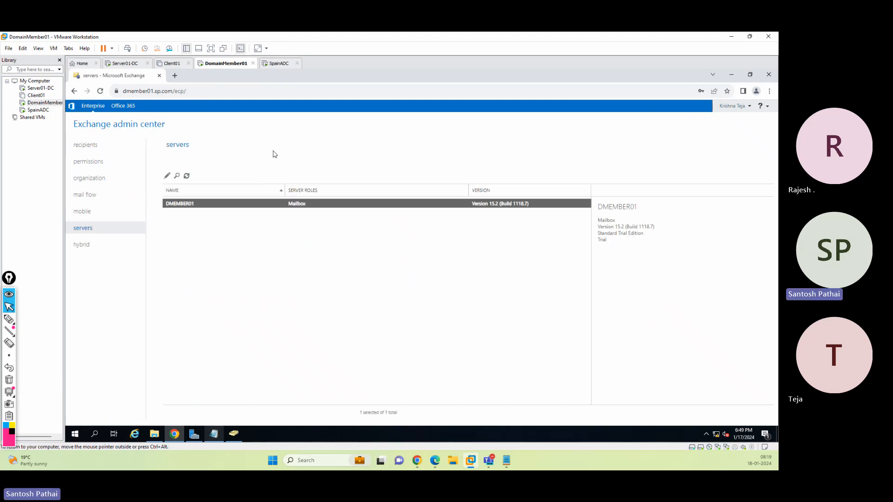
click(101, 196)
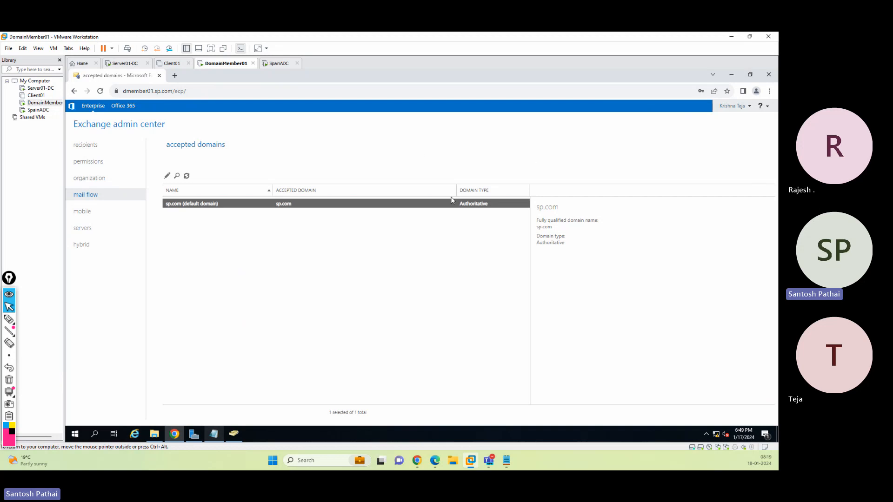
click(106, 163)
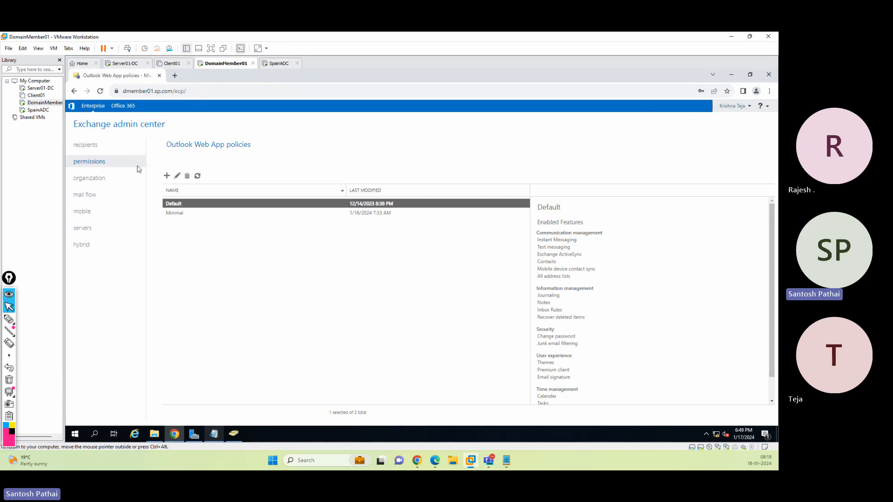
click(106, 146)
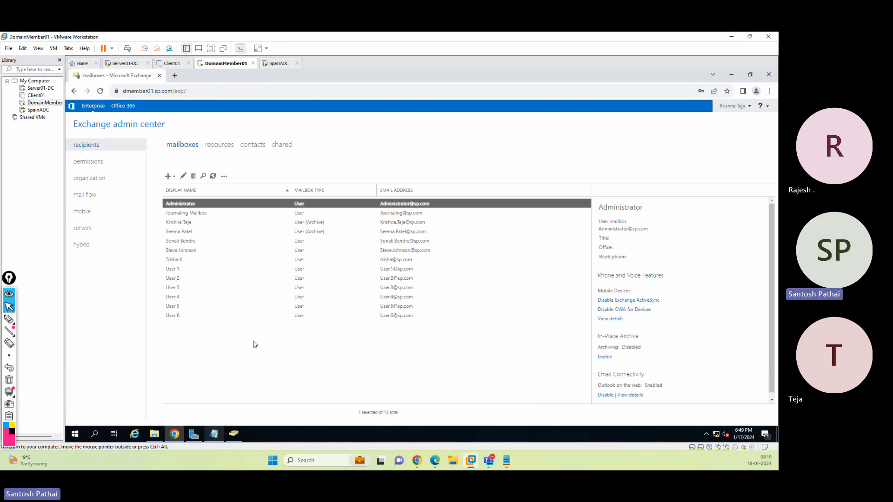
Add the Organizational Unit column to the mailbox list and widen it
click(203, 233)
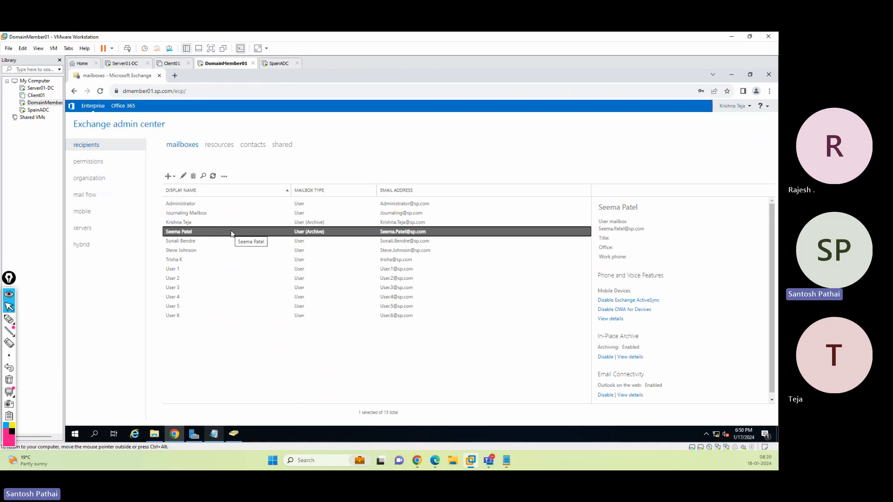
click(224, 177)
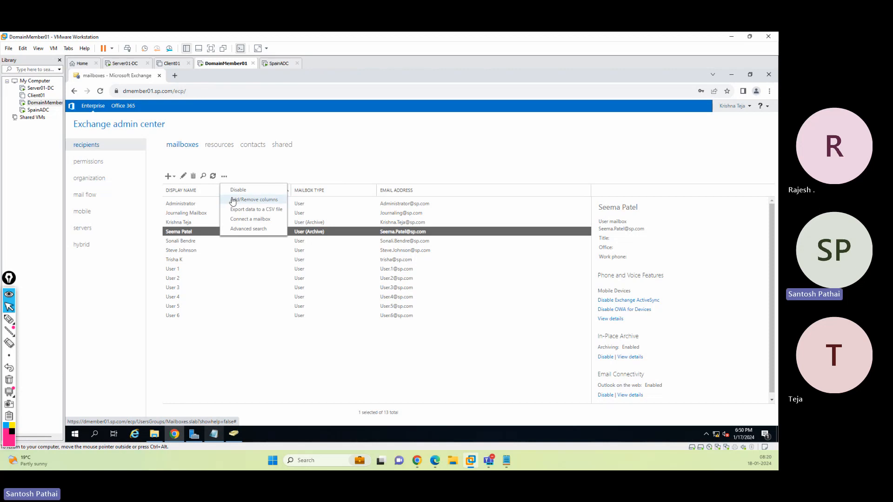
click(233, 201)
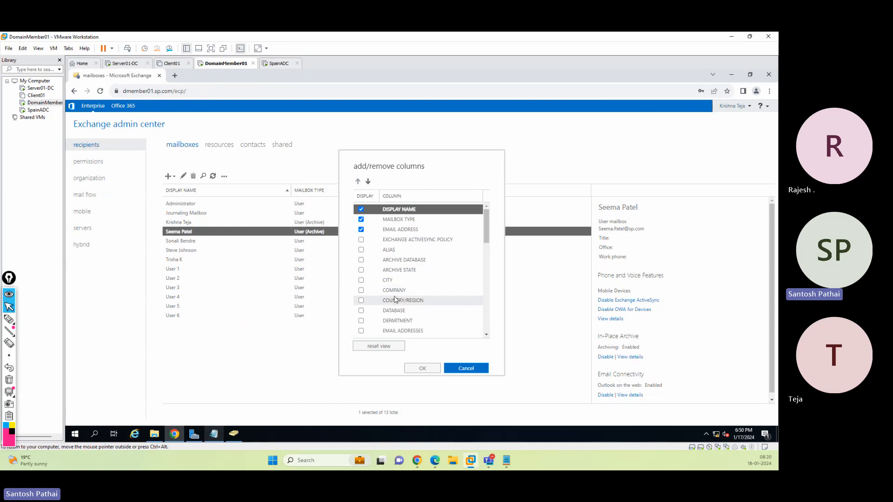
scroll(396, 298, down, 2)
scroll(396, 294, down, 1)
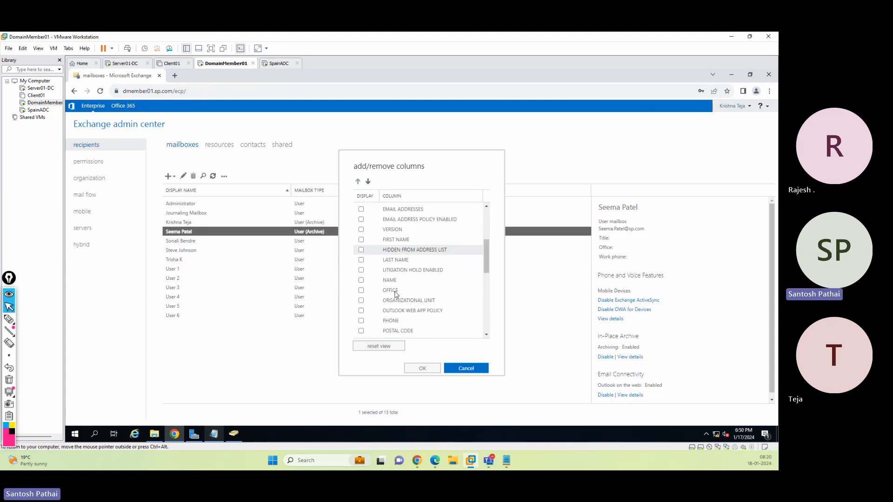
click(361, 302)
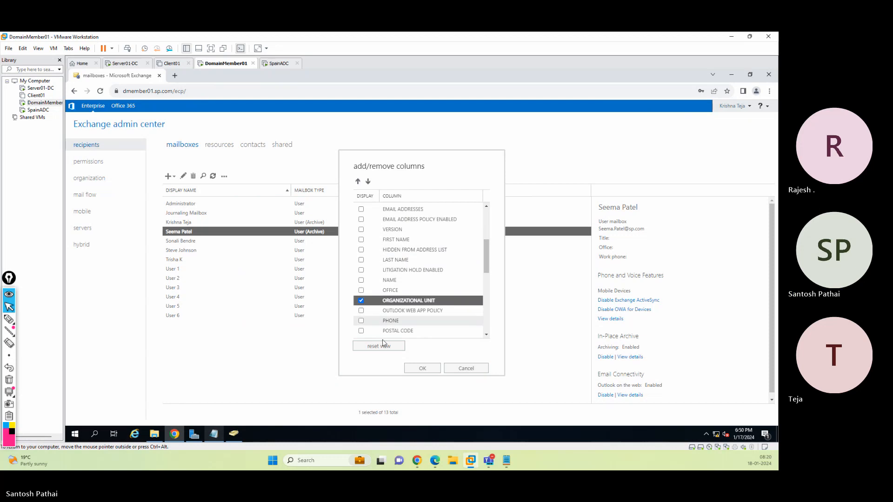
click(421, 368)
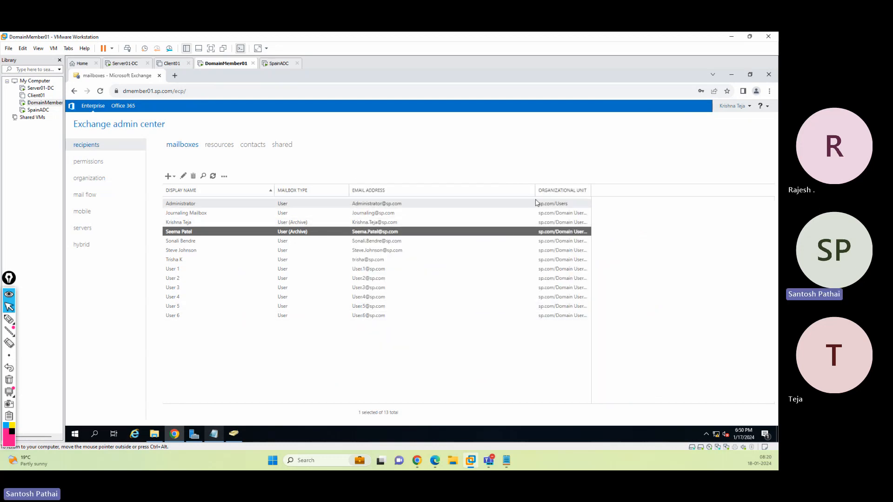
drag(535, 190, 509, 192)
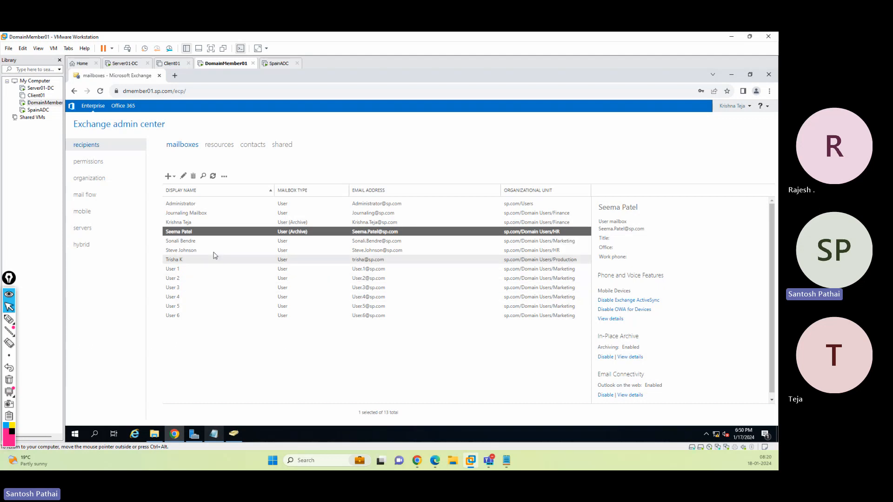
Open the MailTip settings of a Marketing OU user's mailbox and cancel without changes
click(195, 242)
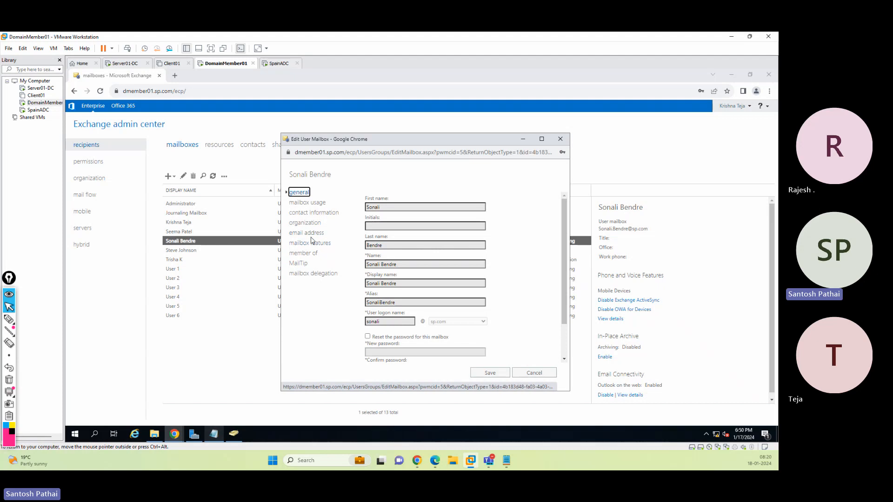
click(303, 263)
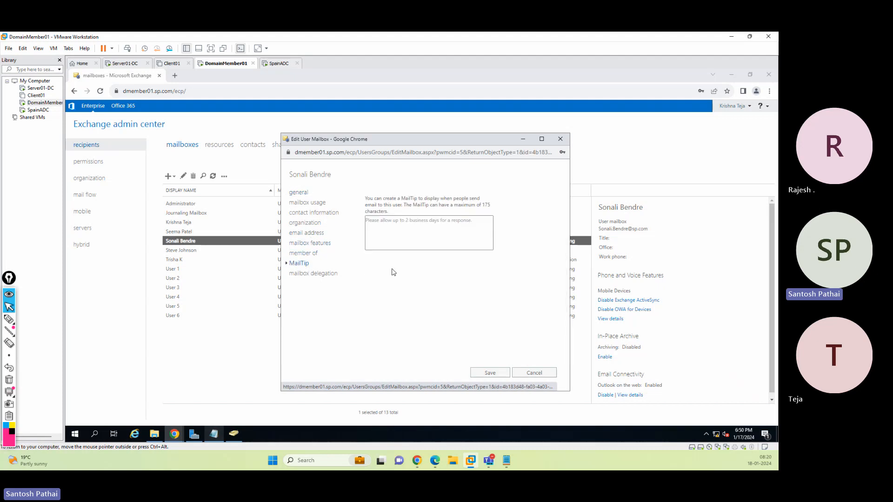
click(392, 229)
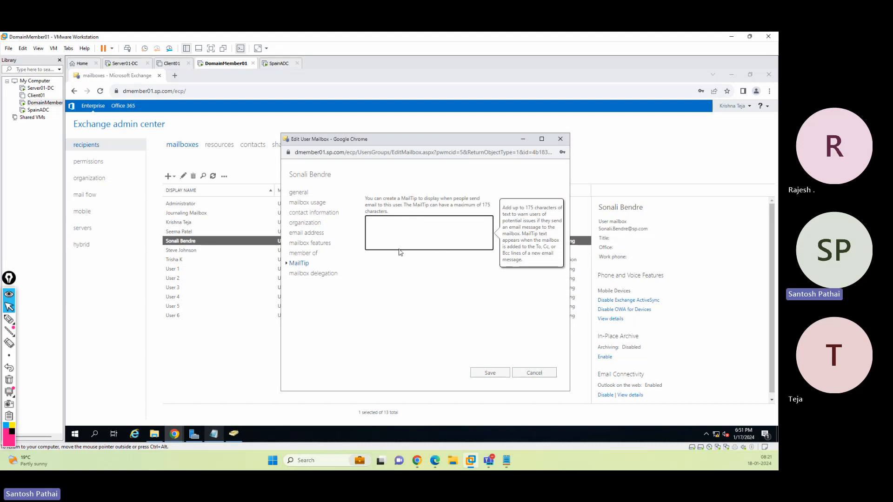
click(531, 372)
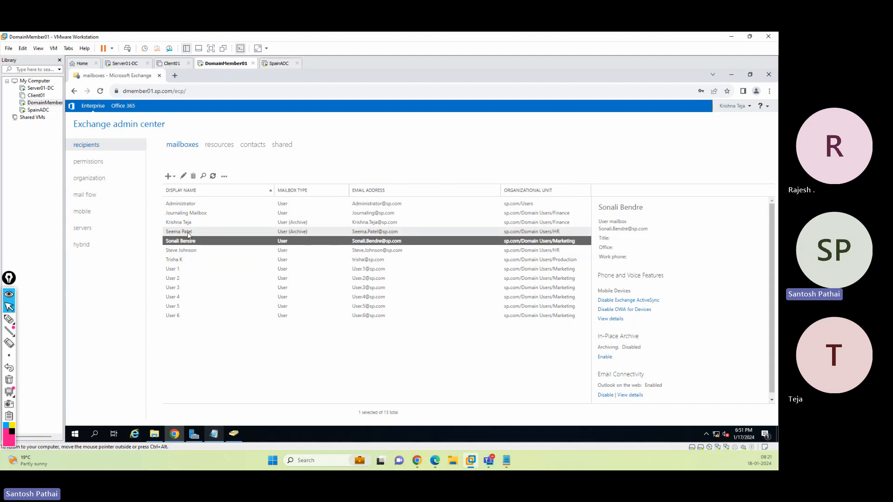
Set the MailTip of the HR OU user's mailbox to "Sample MailTip" and save
click(209, 231)
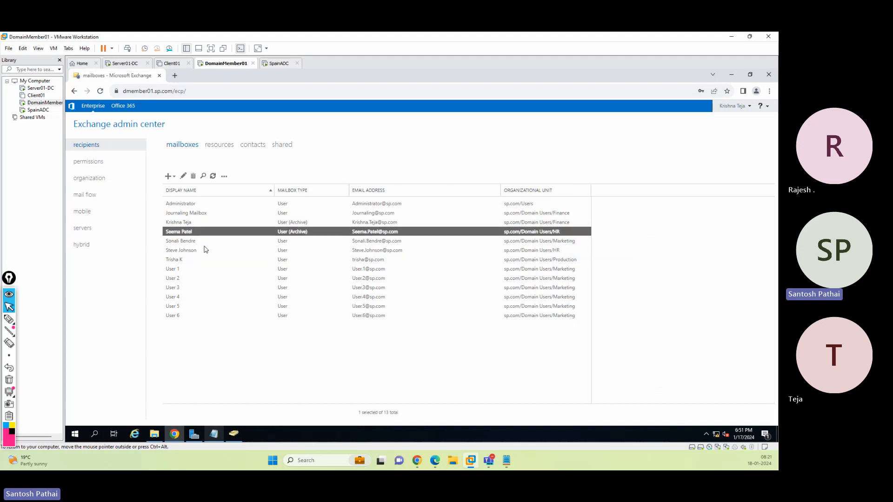
click(183, 176)
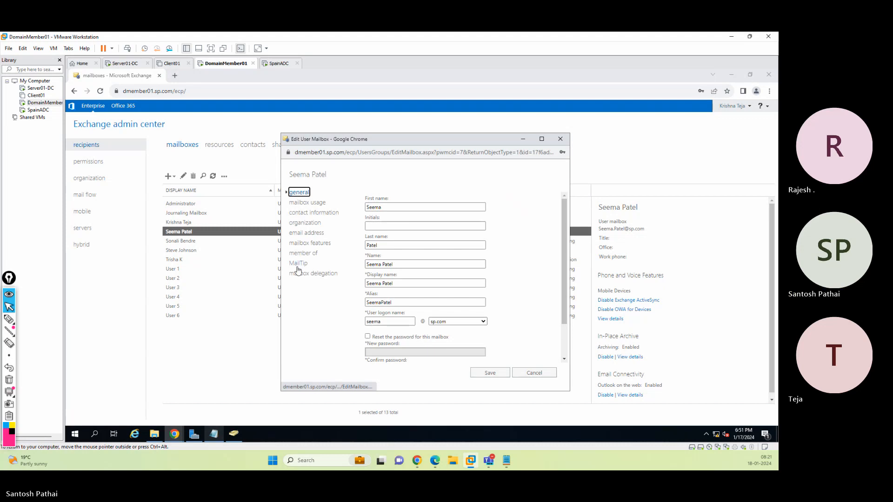
click(299, 263)
click(393, 221)
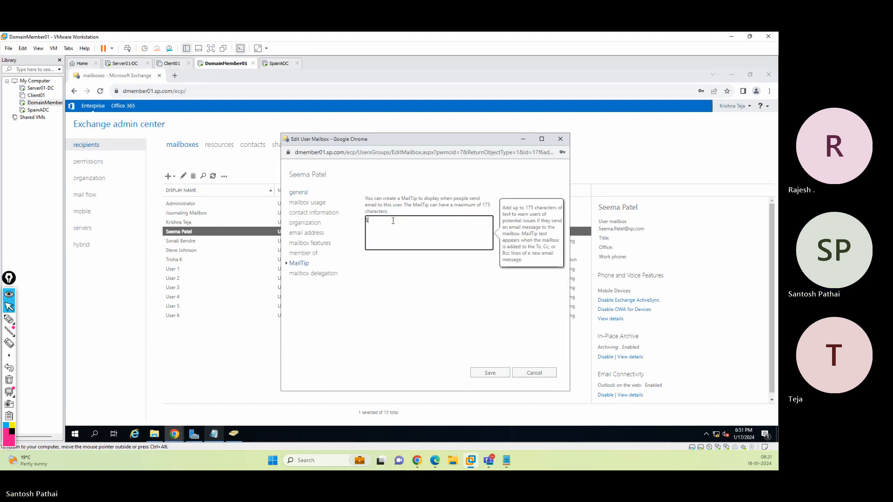
text(Sample MailTip)
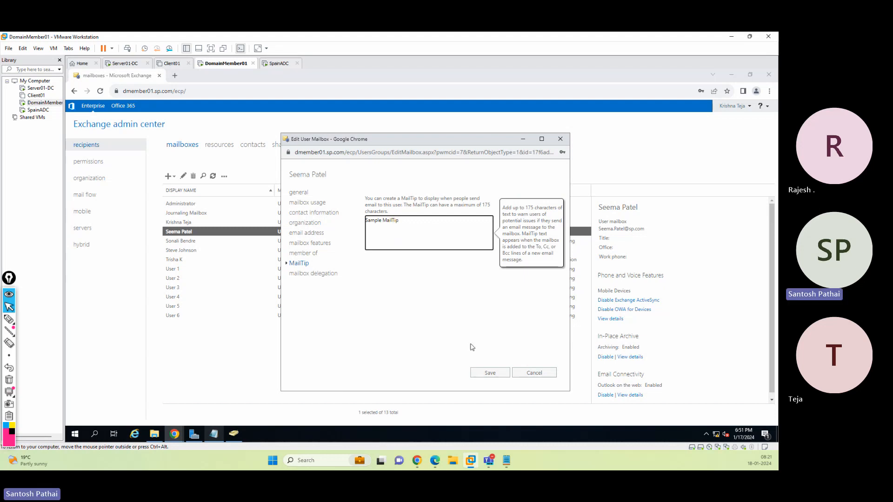
click(488, 372)
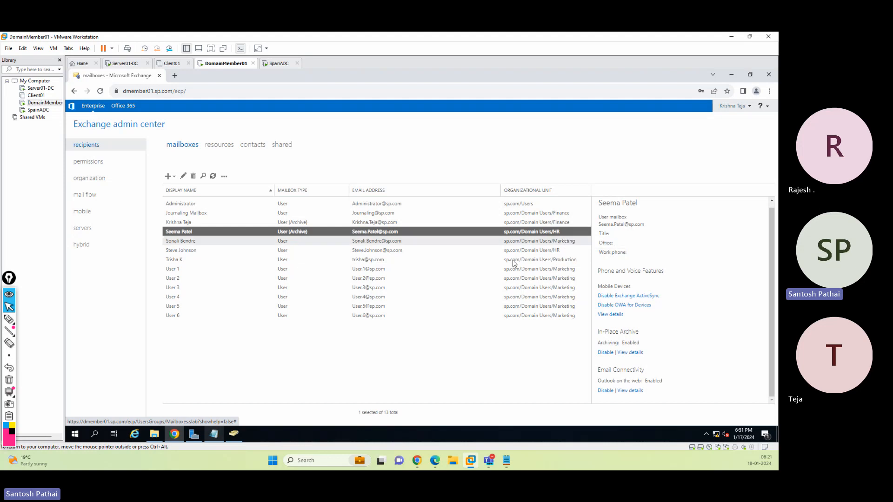
Check which mailbox commands and creation options are available to the SD Team member for the Marketing OU user
click(210, 242)
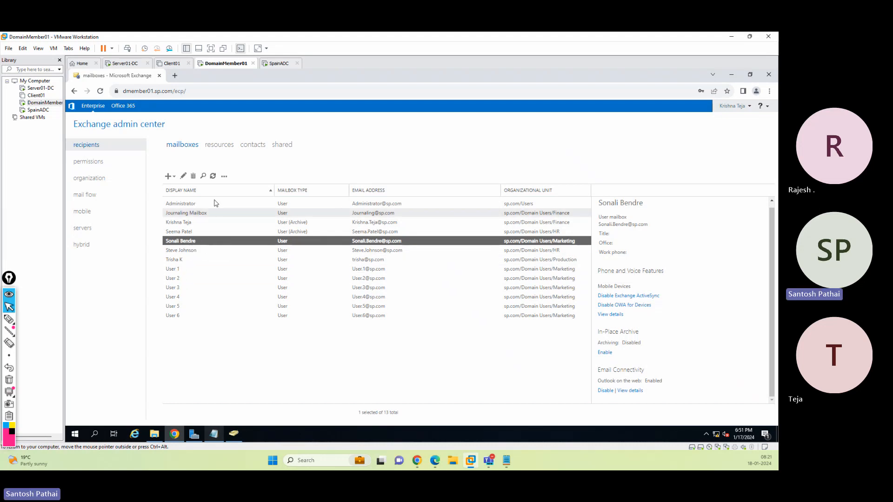
click(225, 176)
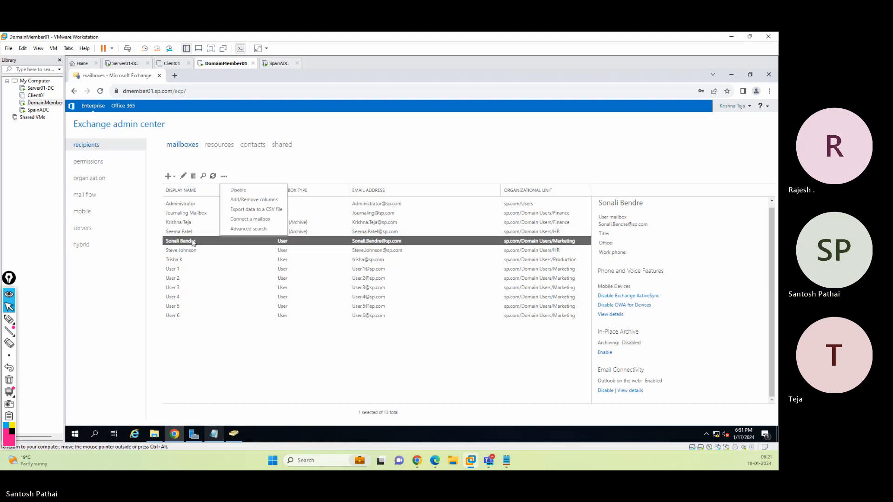
click(221, 349)
click(195, 245)
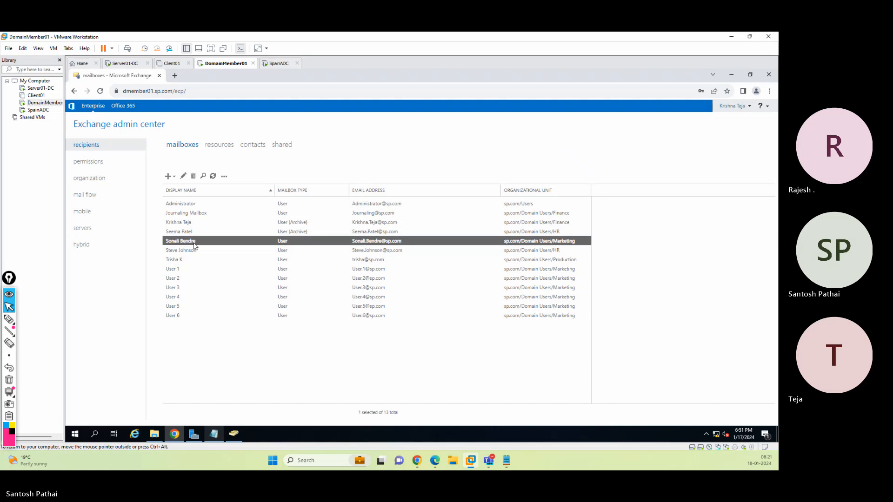
click(172, 178)
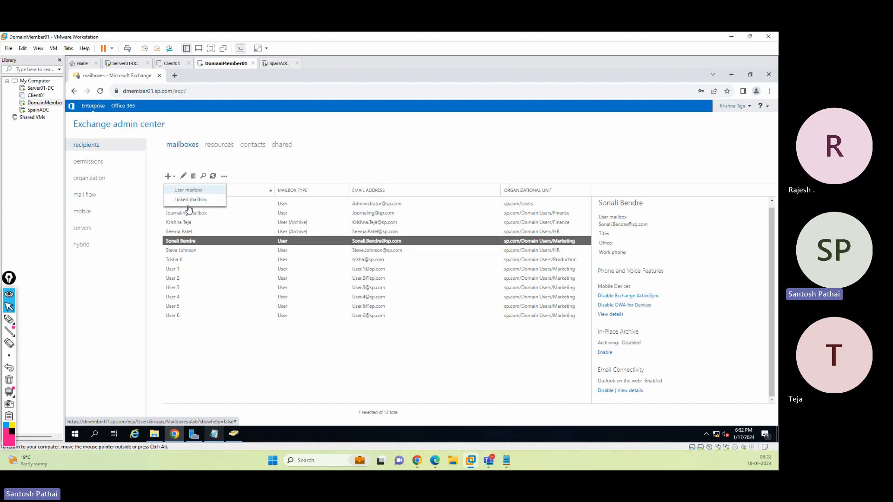
click(203, 351)
click(198, 243)
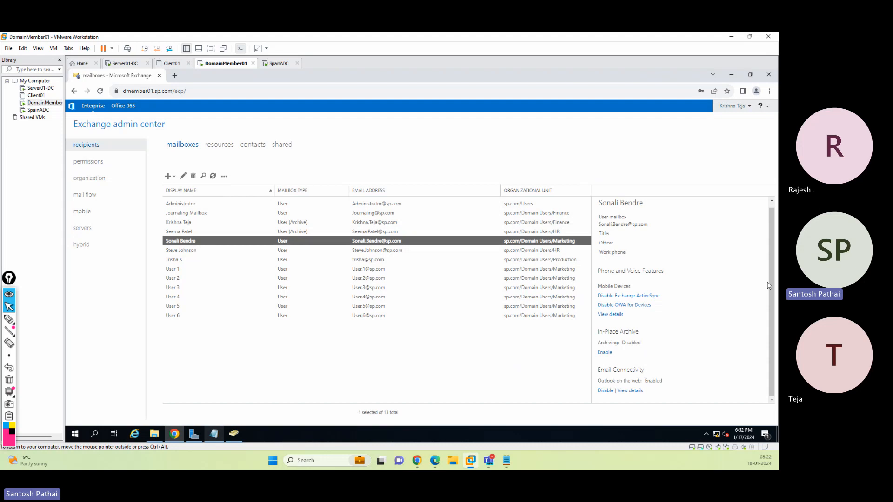
drag(772, 281, 772, 269)
Open the HR OU user's mailbox properties, browse the general and contact pages, tick password reset, and cancel
click(193, 233)
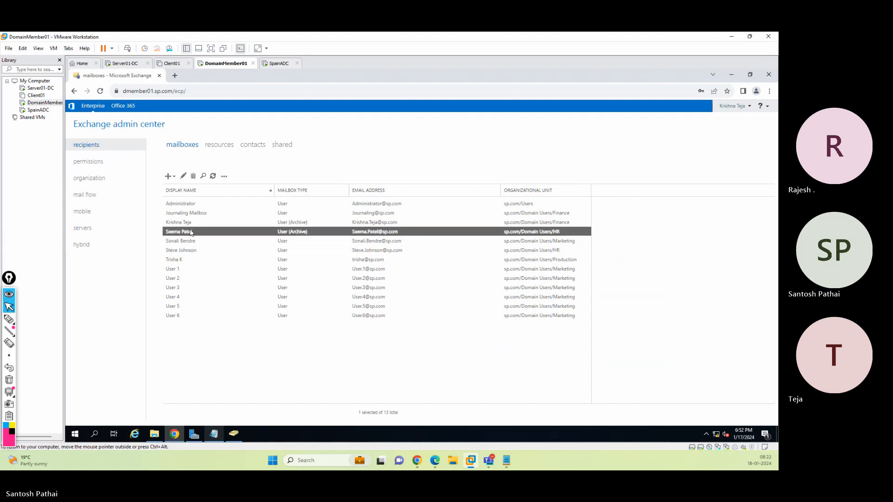
scroll(712, 270, down, 1)
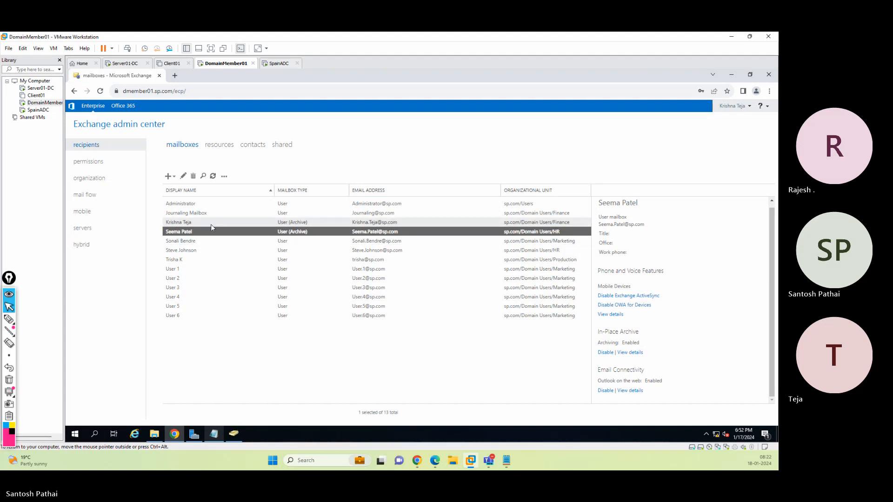
click(224, 176)
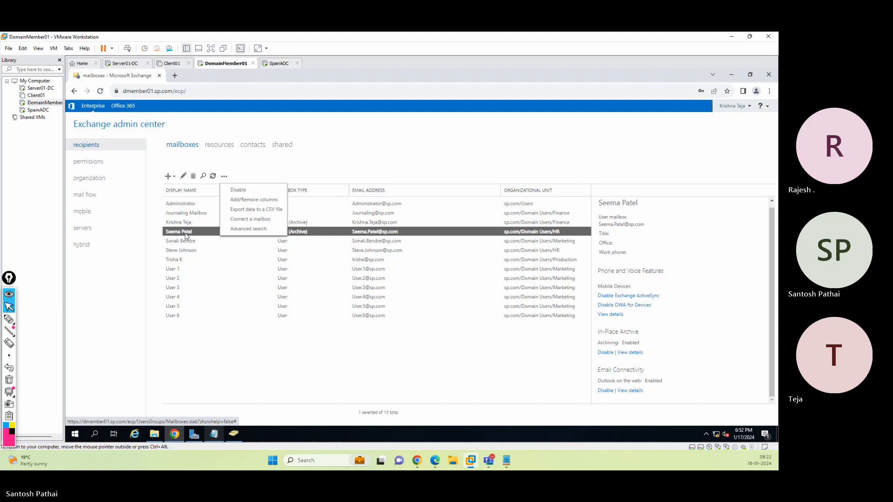
click(257, 176)
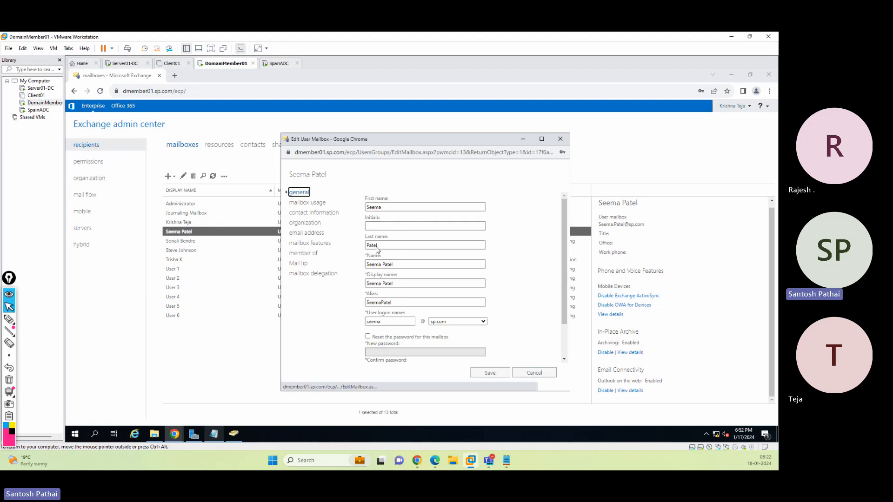
click(310, 214)
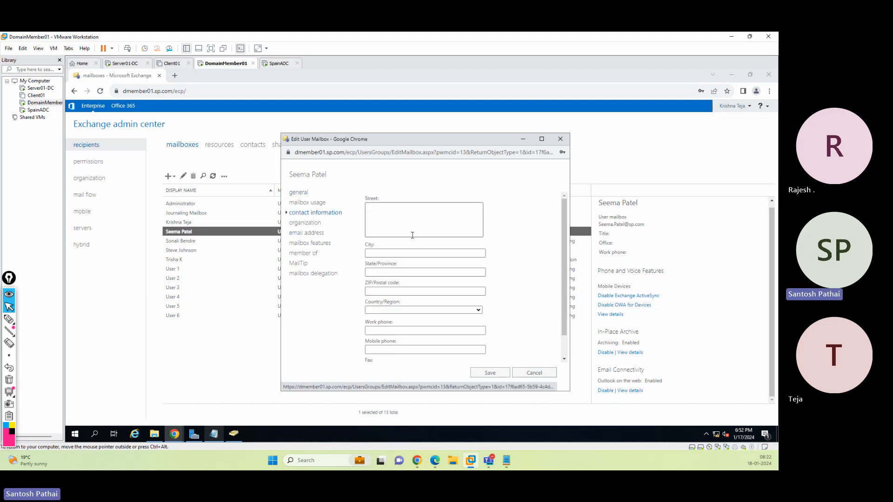
click(299, 192)
scroll(466, 284, down, 1)
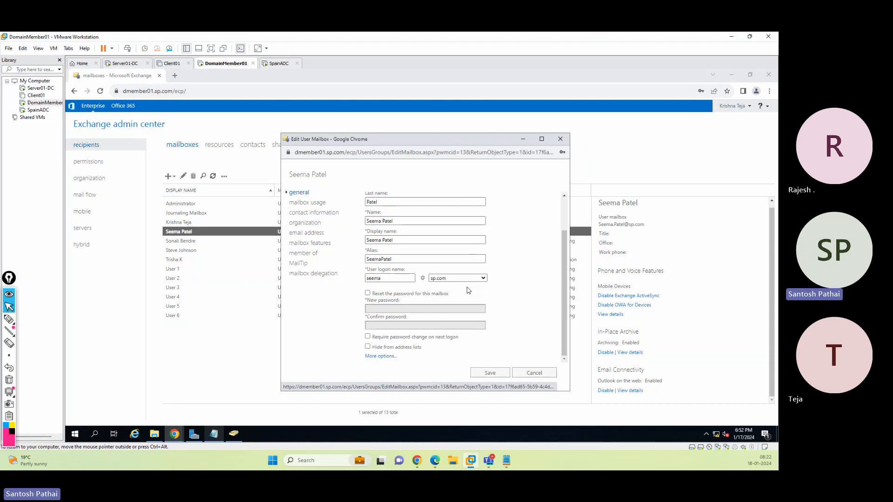
click(368, 294)
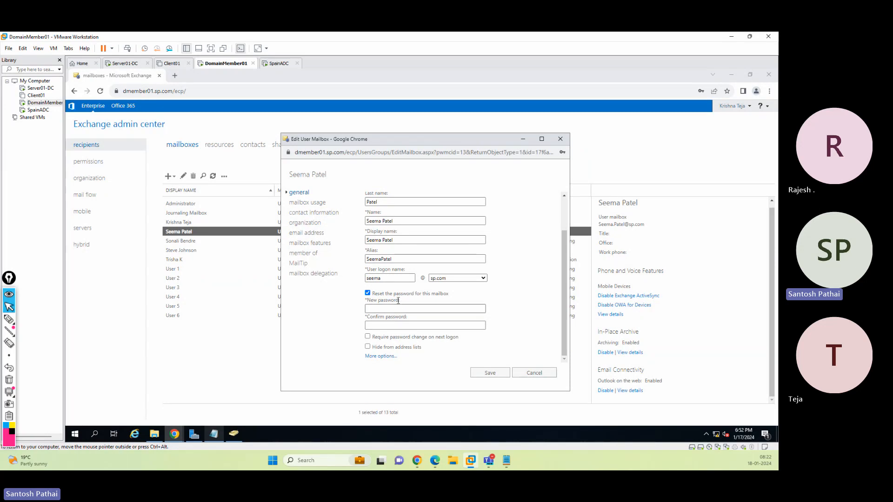
mouse_move(445, 338)
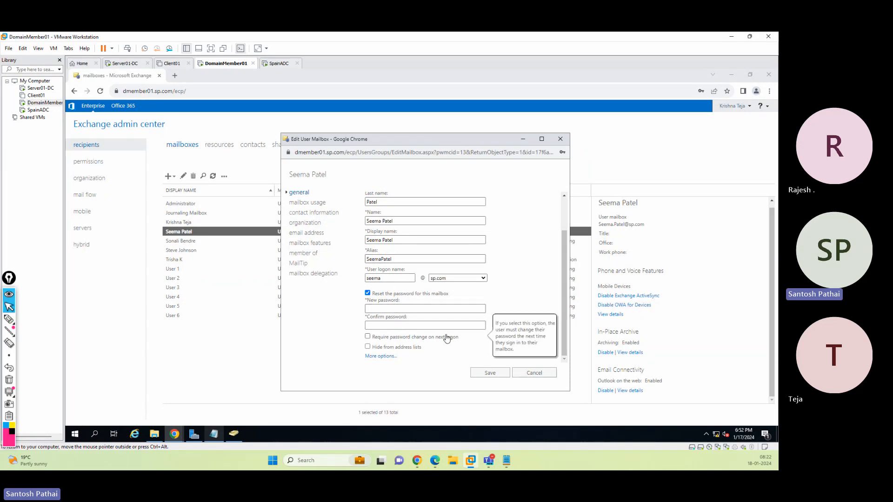
click(530, 373)
Try to reset the Marketing OU user's mailbox password, entering and confirming a new password, then dismiss and cancel
click(201, 241)
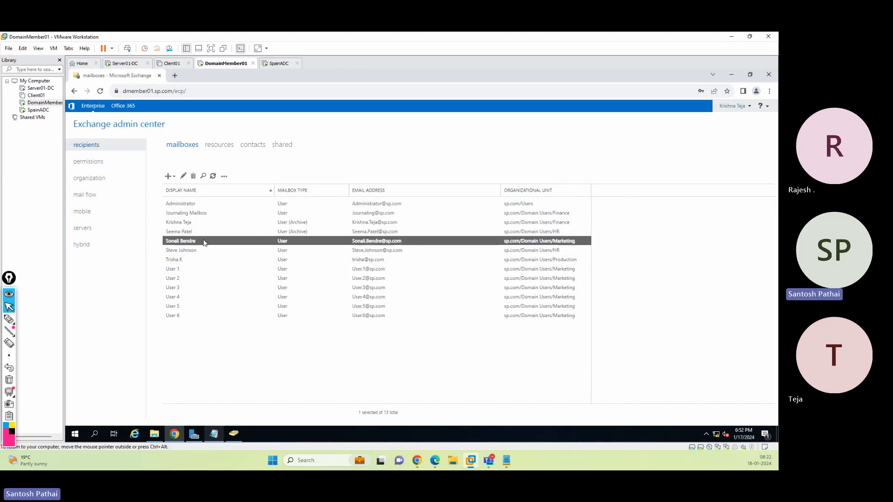
click(184, 175)
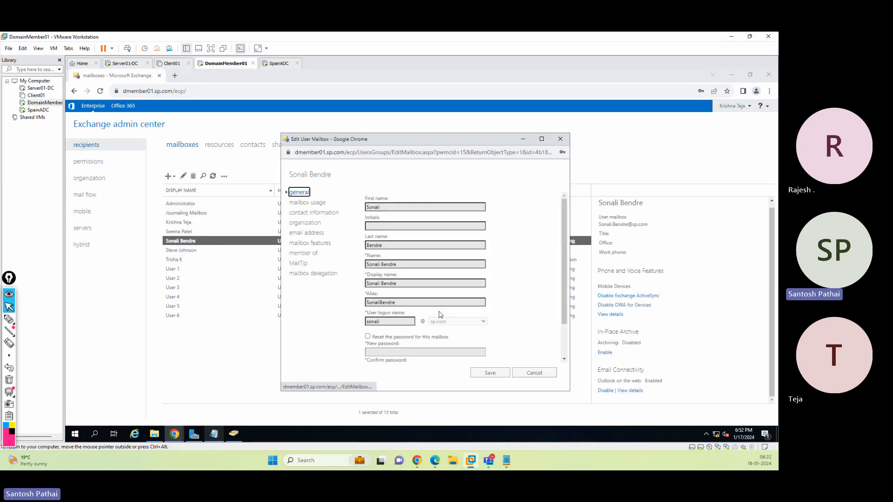
scroll(440, 314, down, 1)
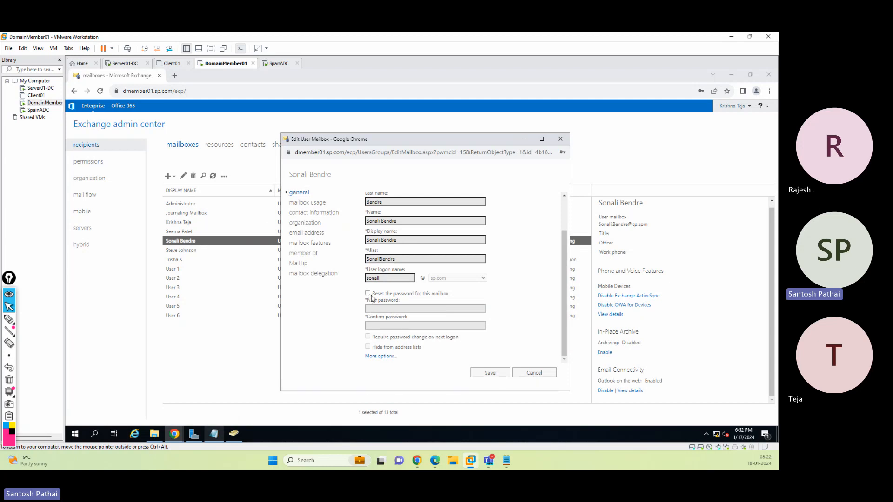
click(367, 293)
click(378, 308)
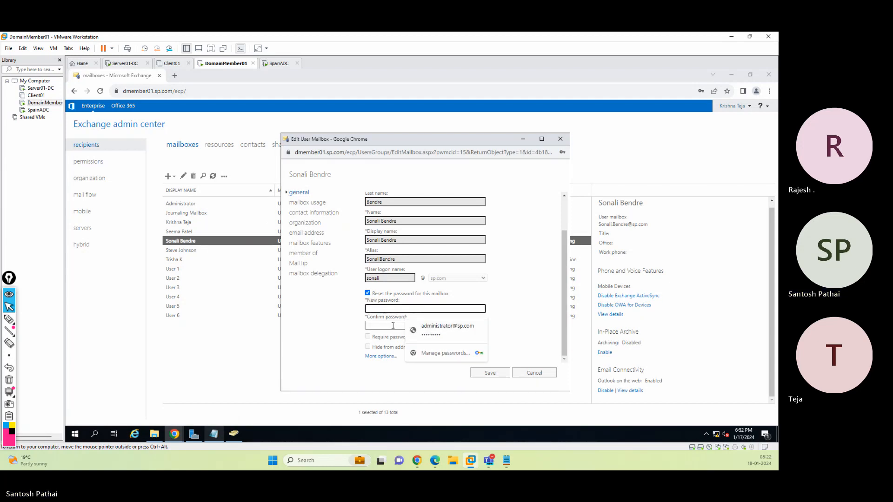
key(Escape)
click(338, 309)
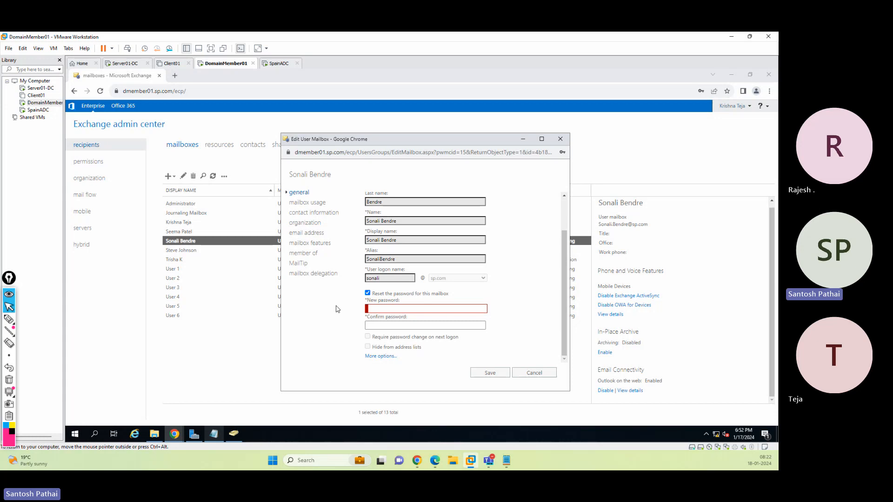
click(461, 309)
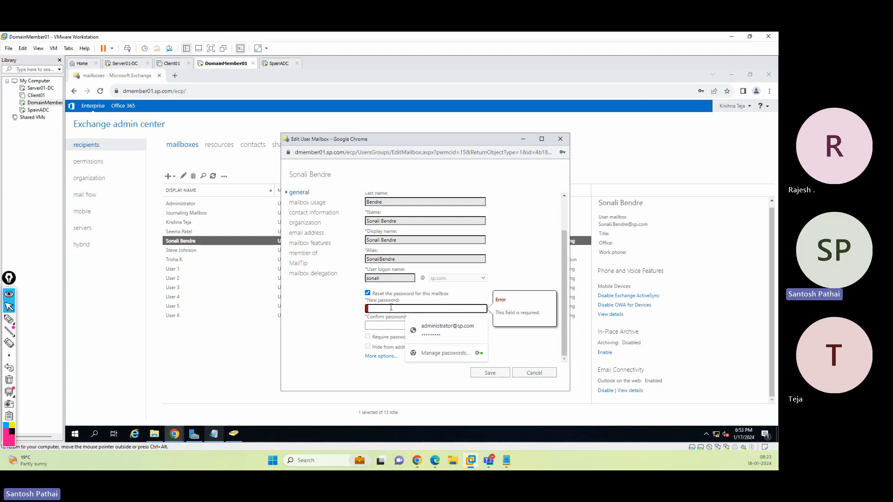
text(•)
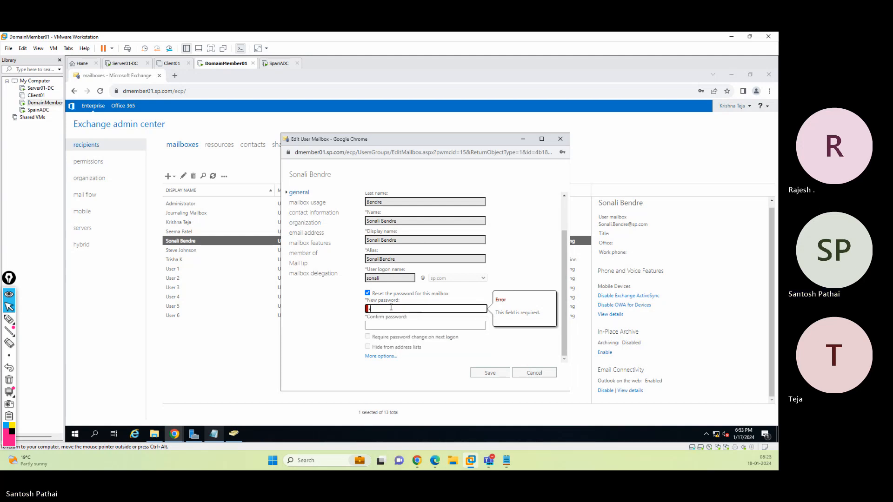
key(BackSpace)
text(••••)
key(Tab)
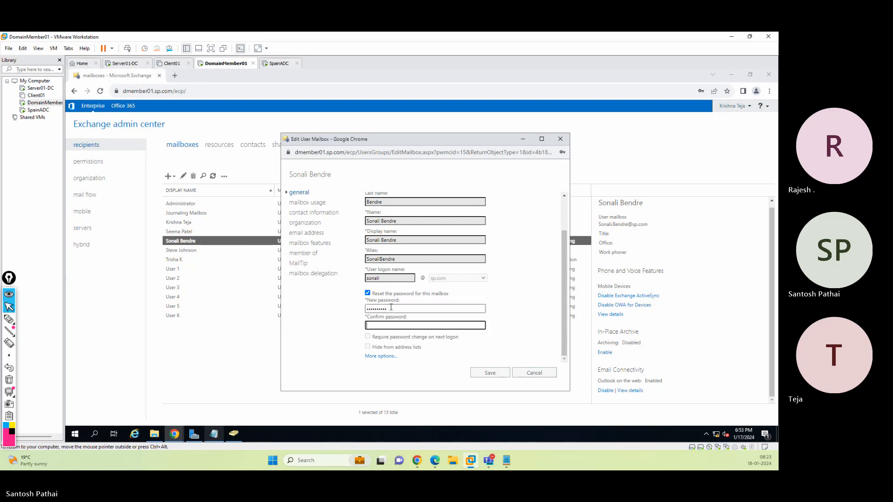
text(••••••••••)
click(484, 373)
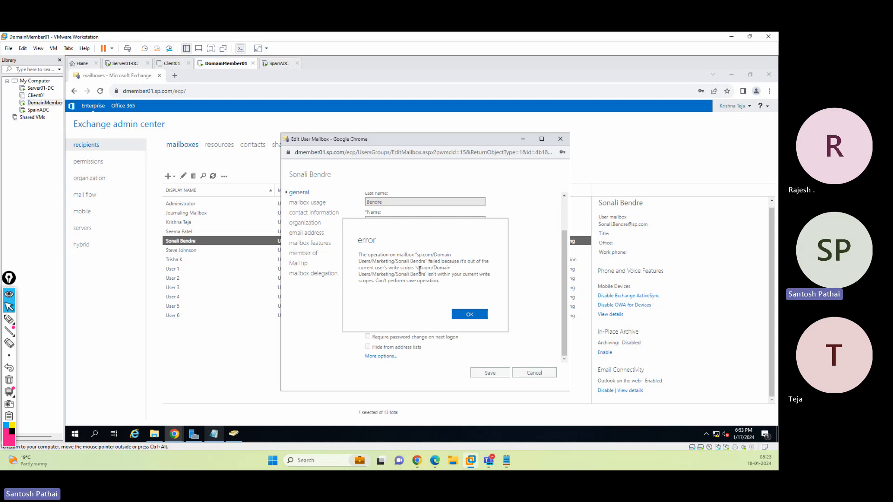
drag(378, 268, 445, 270)
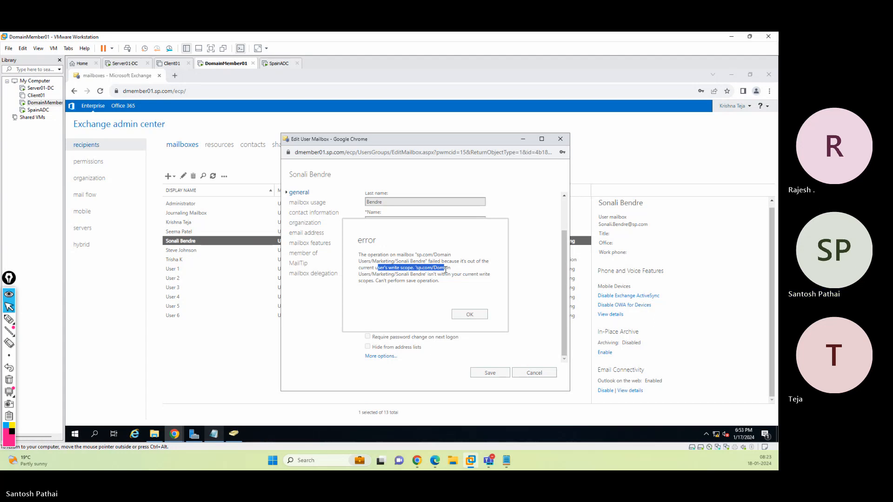
click(480, 317)
click(531, 373)
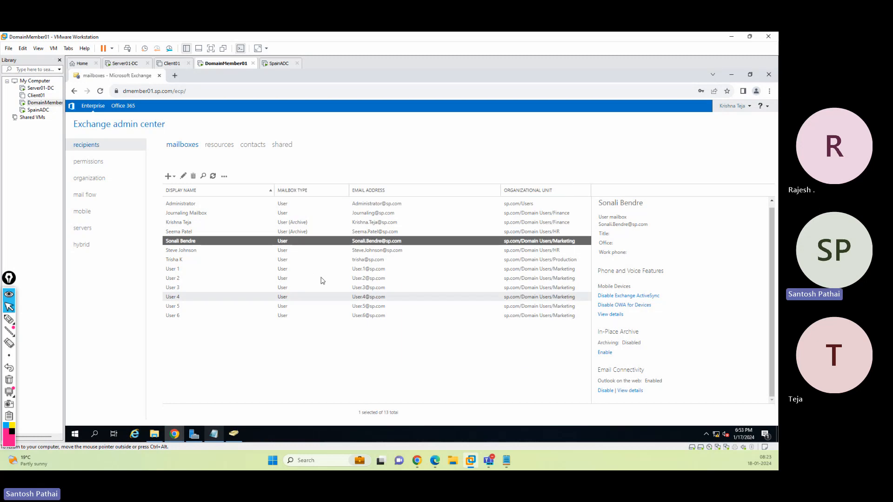
Sign out and sign back in to the admin center as the administrator using the saved credentials
click(190, 232)
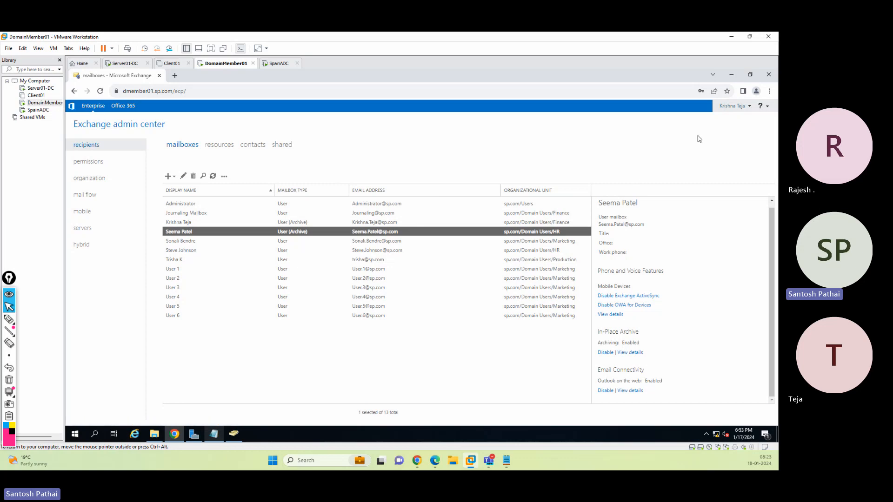
click(734, 113)
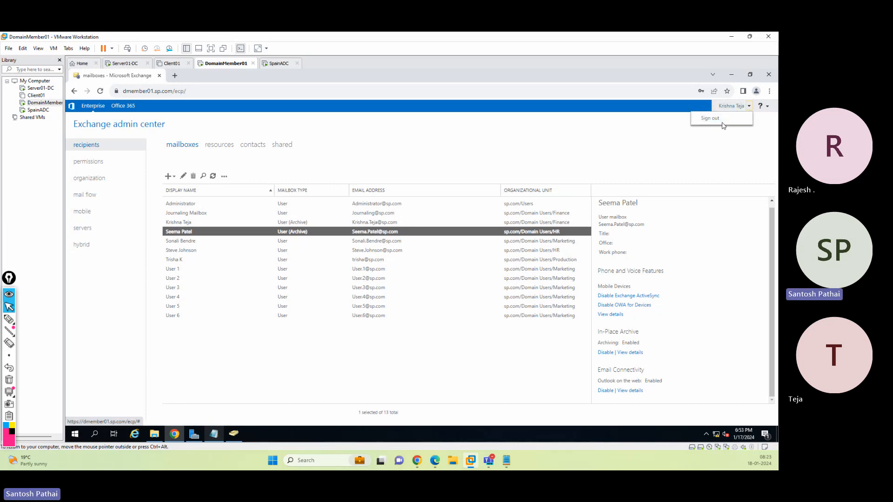
click(723, 123)
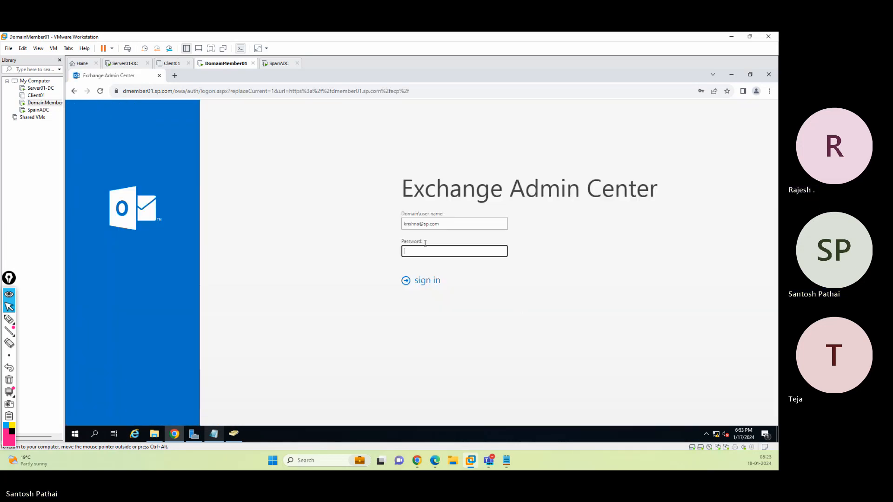
click(420, 225)
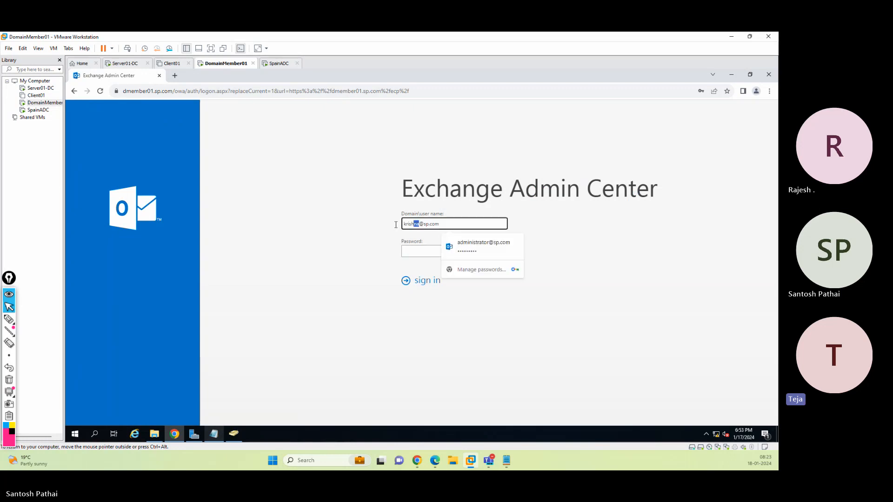
click(483, 252)
click(417, 288)
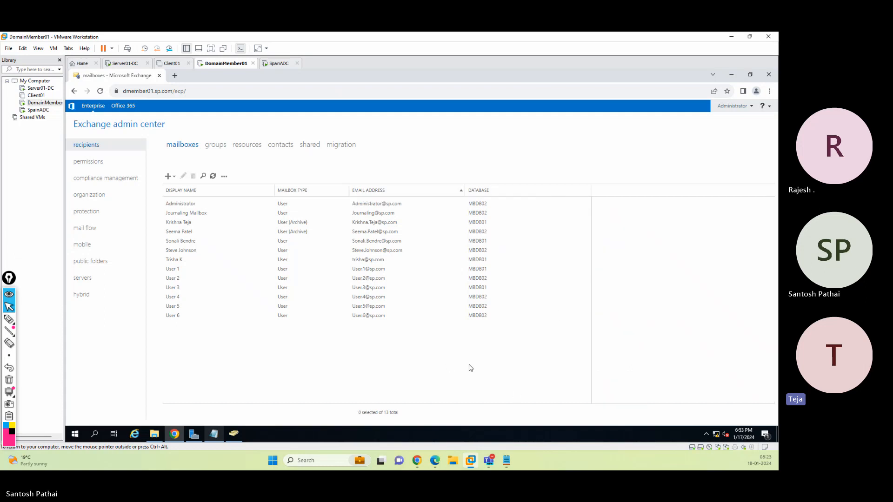
Open the Compliance Management role group in permissions, review its write scope and assigned roles, and cancel
click(449, 368)
click(109, 165)
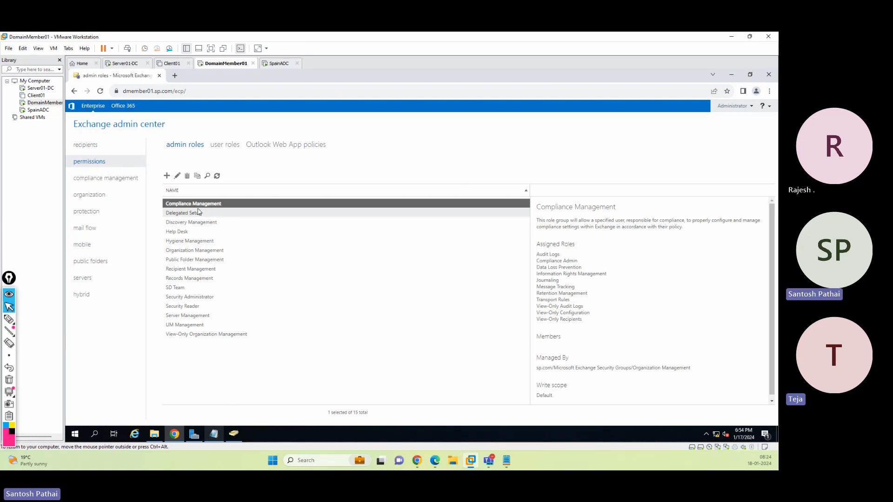
click(178, 176)
scroll(408, 329, down, 2)
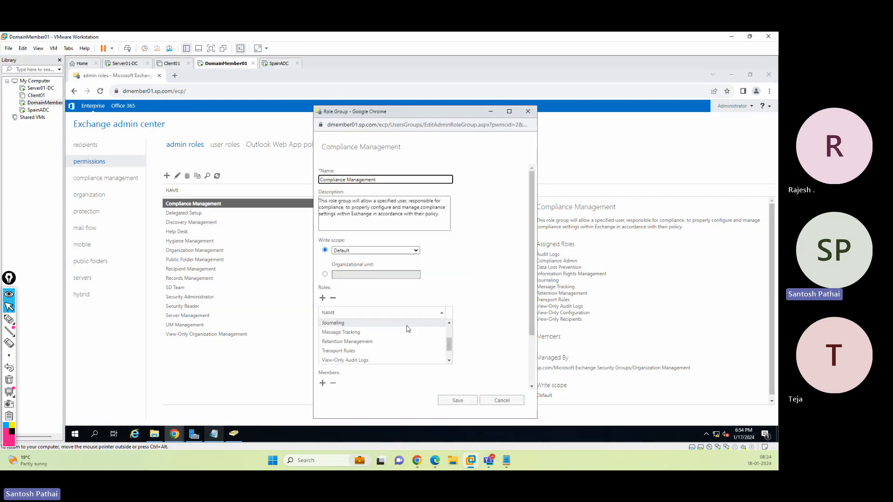
scroll(408, 329, down, 1)
click(373, 336)
scroll(358, 344, down, 1)
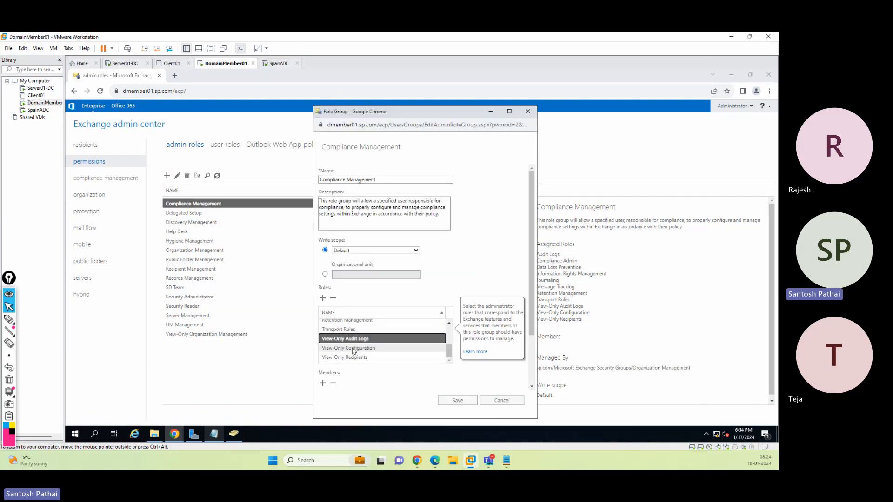
click(356, 330)
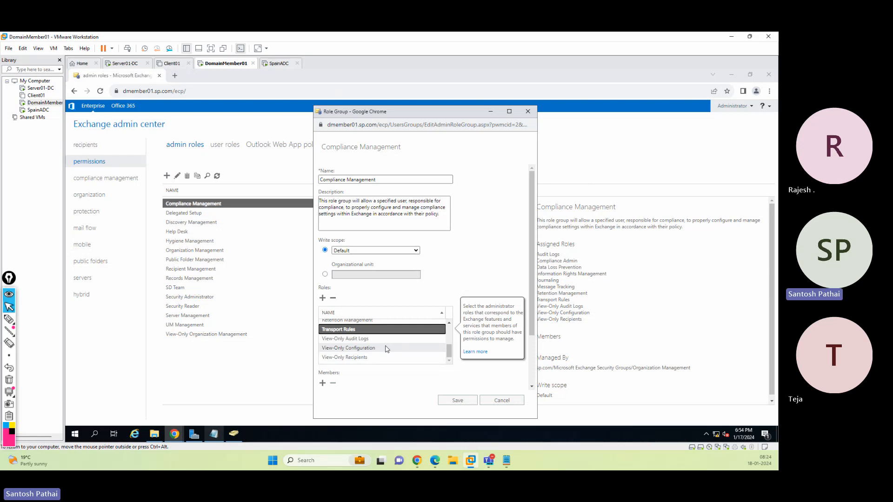
drag(449, 352, 449, 331)
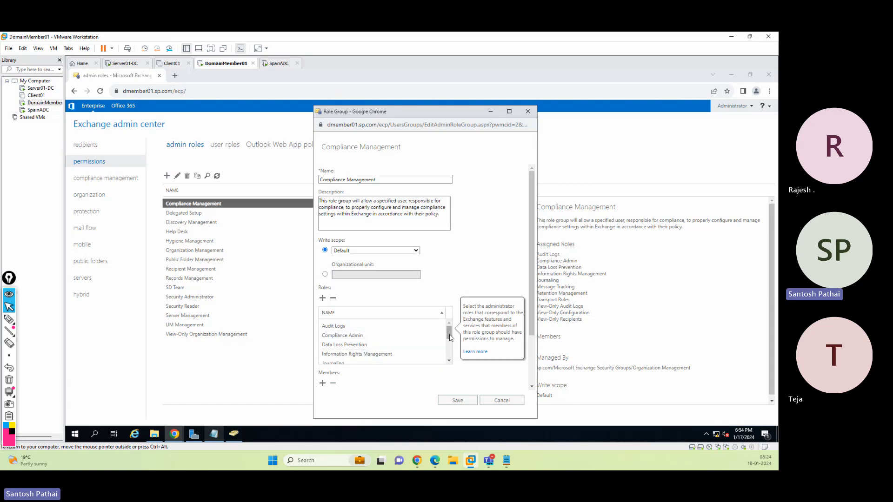
scroll(450, 338, down, 2)
click(484, 401)
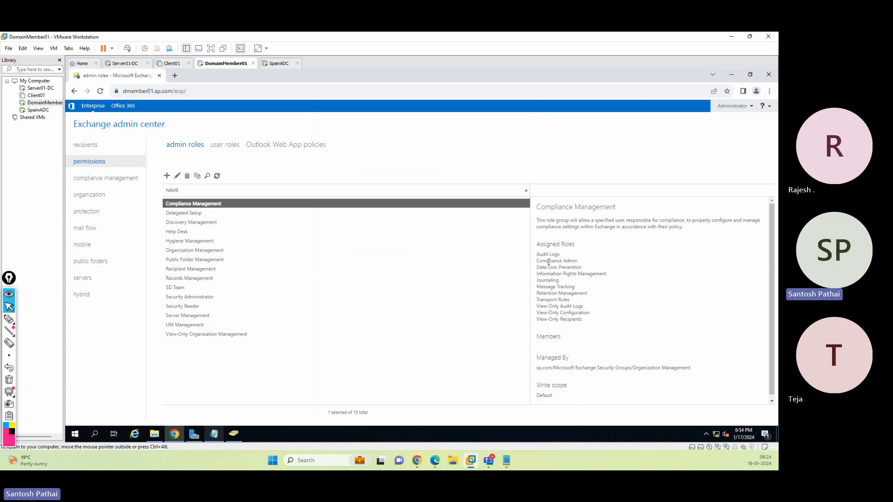
Copy the Compliance Management role group's assigned roles and paste them into Notepad
drag(548, 263, 588, 324)
key(ctrl+c)
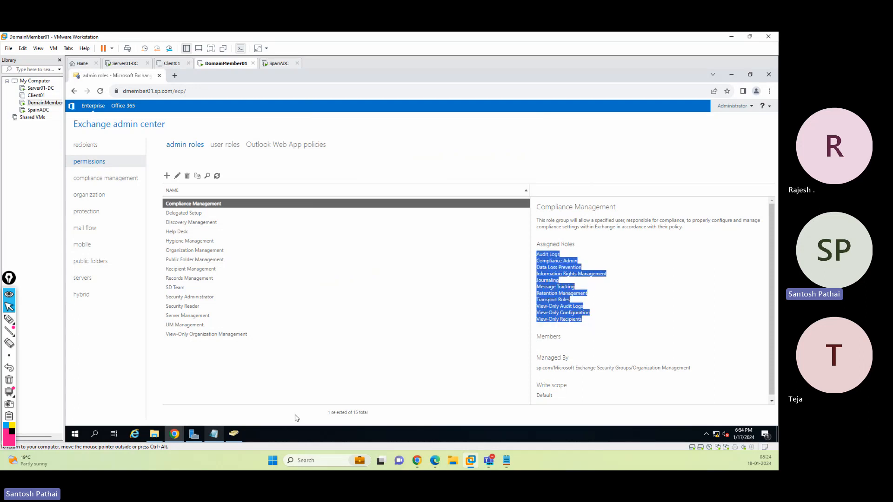
click(214, 434)
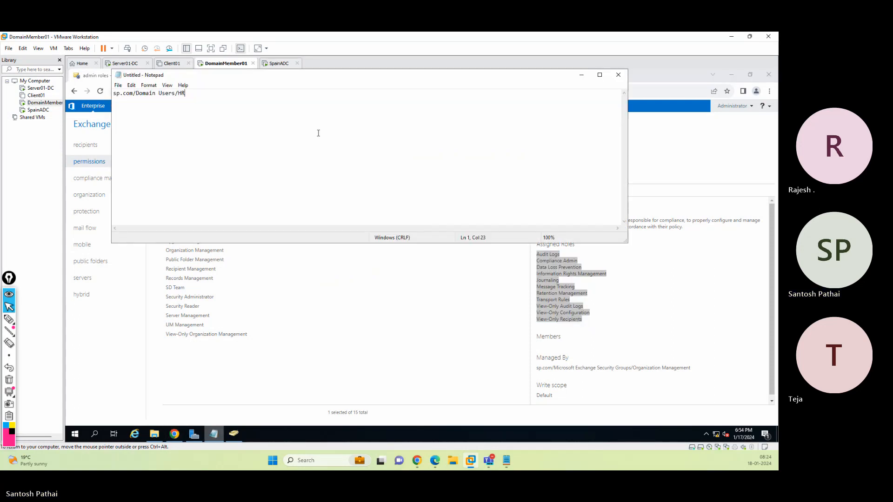
key(ctrl+a)
key(ctrl+v)
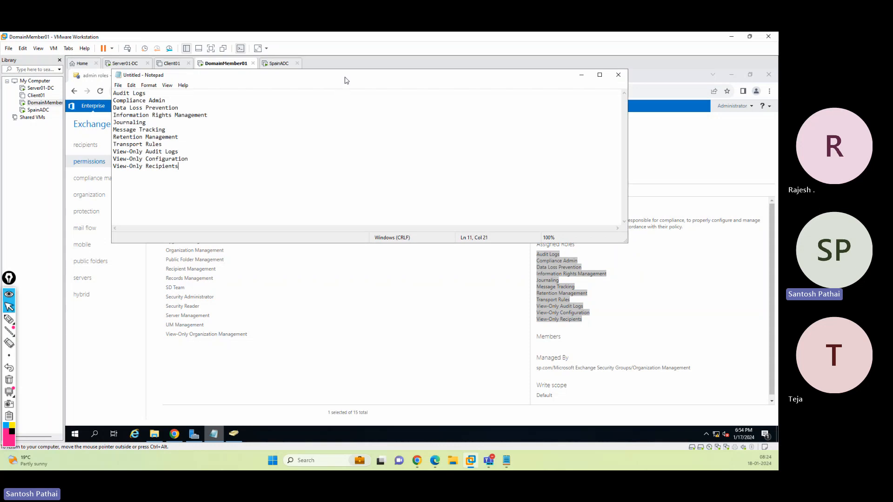
drag(347, 76, 402, 154)
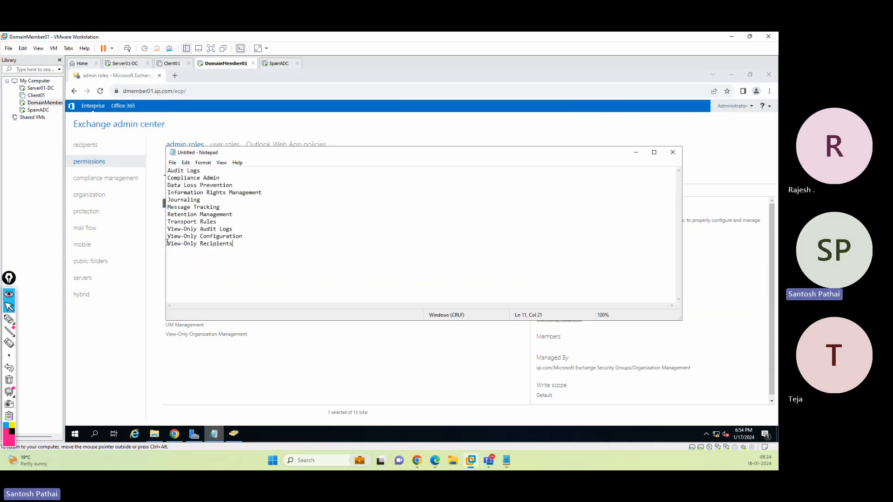
drag(166, 241, 542, 243)
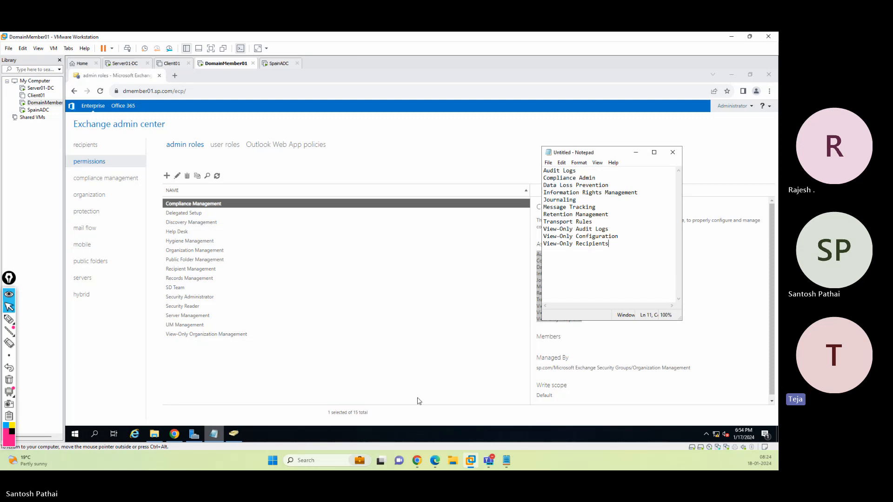
Open the UM Management group's properties under Microsoft Exchange Security Groups, try the Domain local and Global scopes, and cancel
click(214, 433)
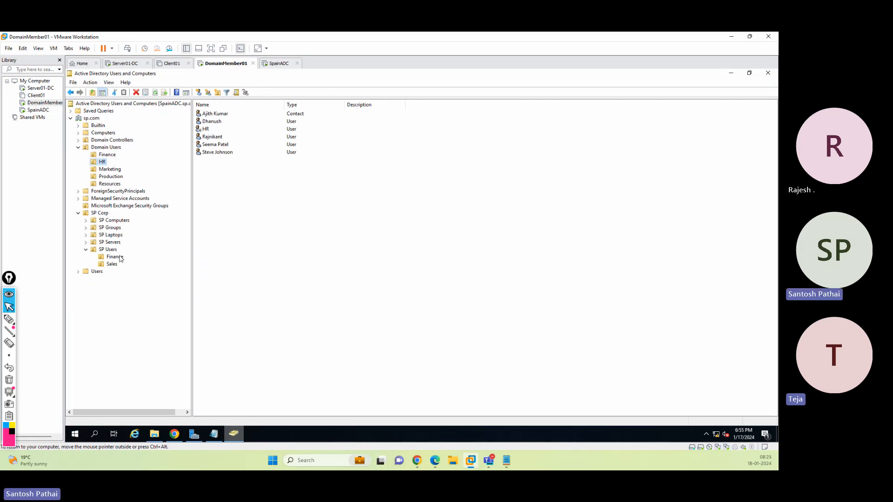
click(128, 206)
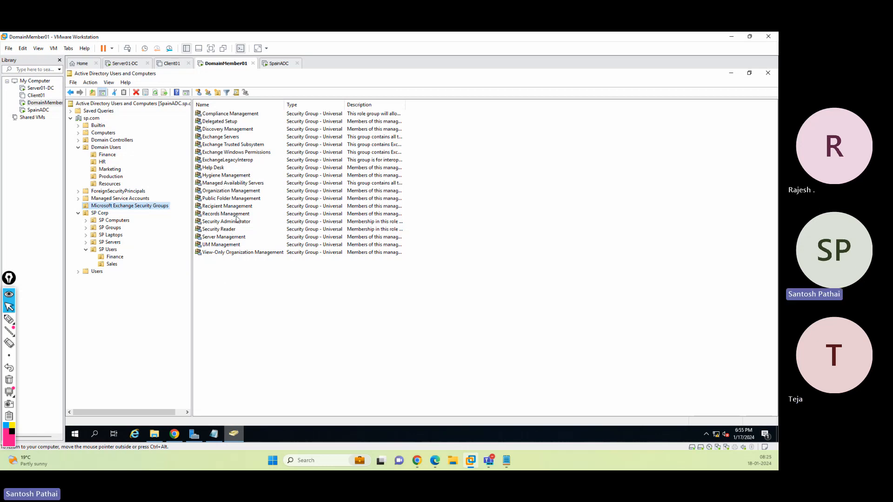
double_click(227, 245)
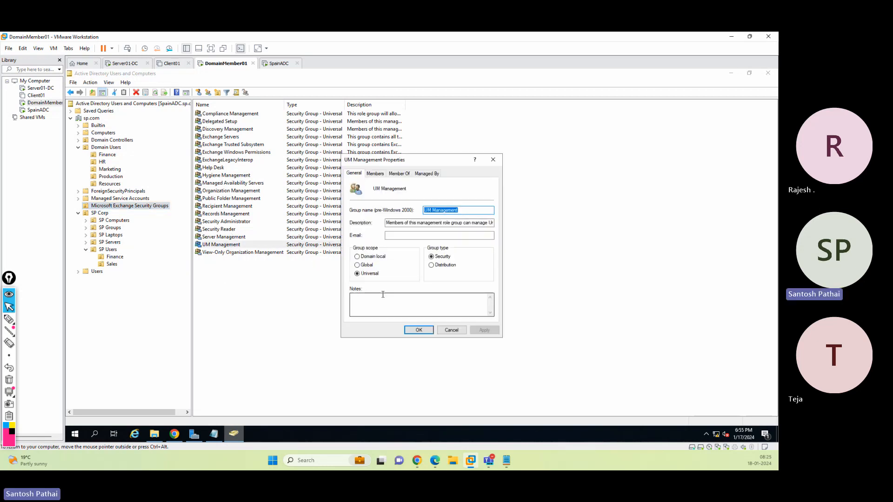
click(376, 259)
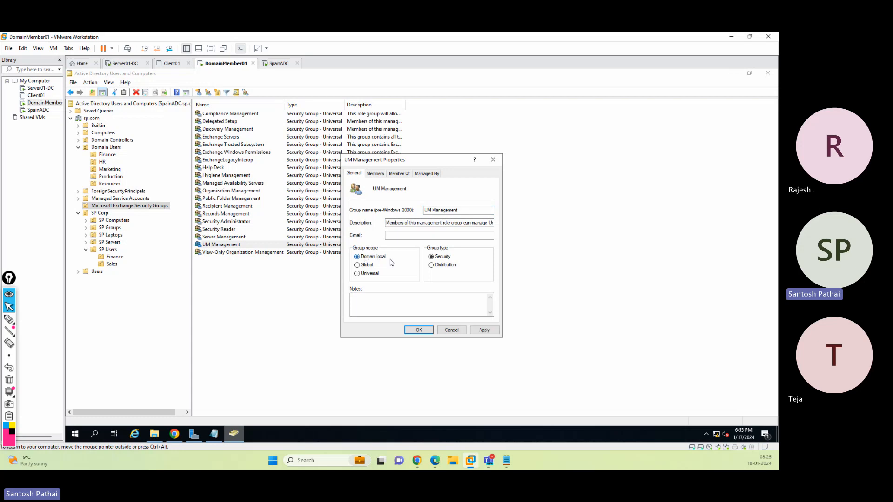
click(370, 266)
click(453, 330)
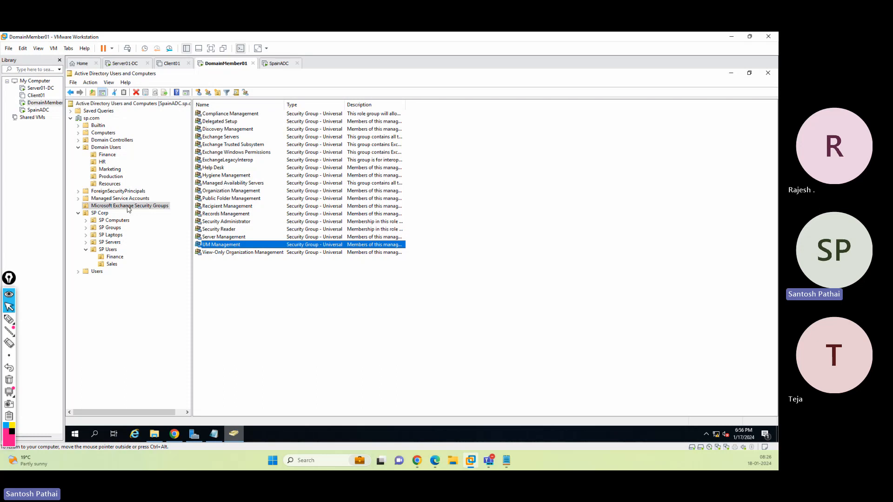
Refresh the security groups and add the HR user to the SD Team group's members in Active Directory
click(156, 93)
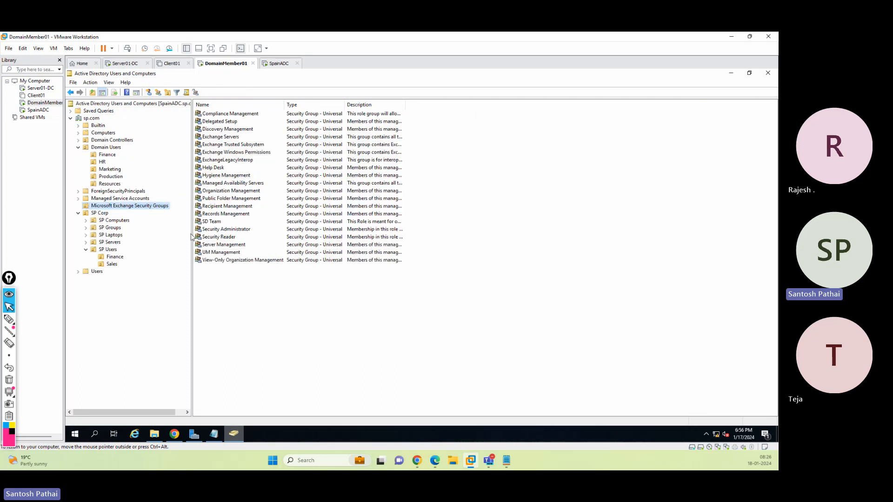
click(220, 221)
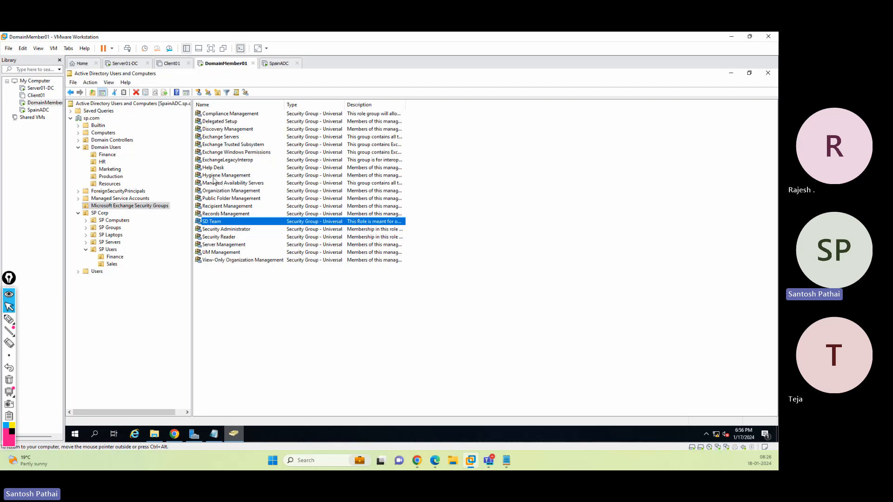
double_click(220, 222)
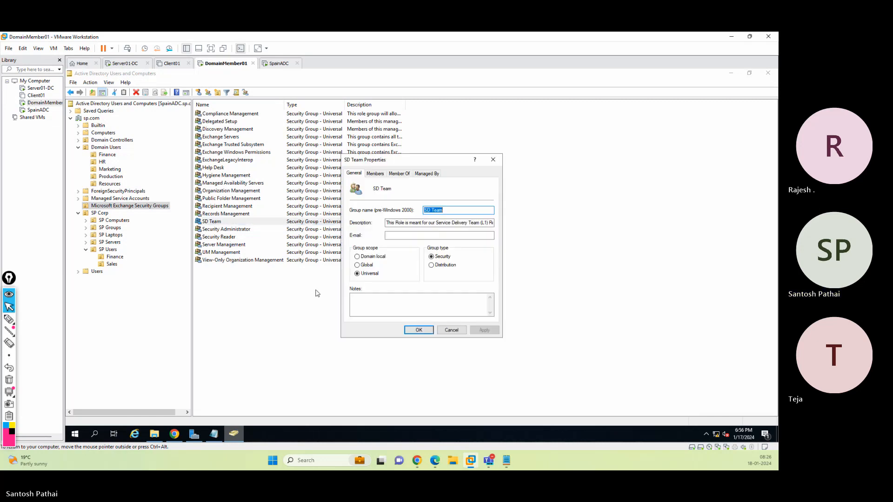
click(376, 173)
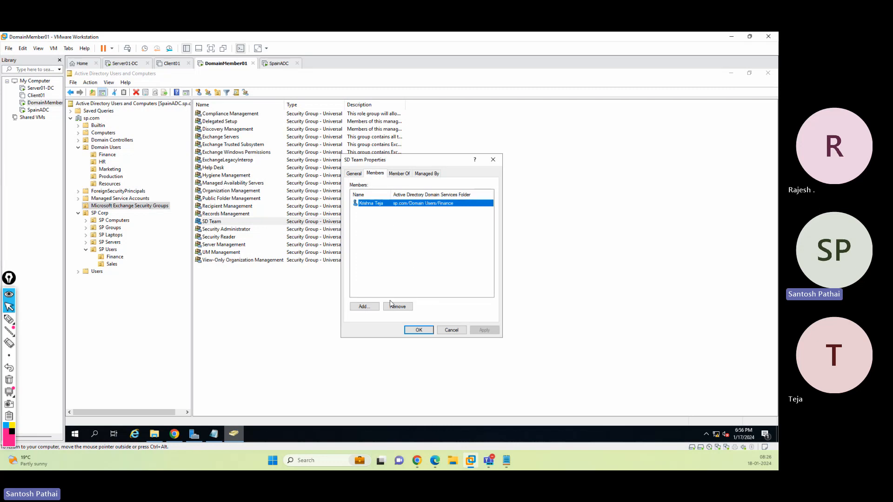
click(365, 307)
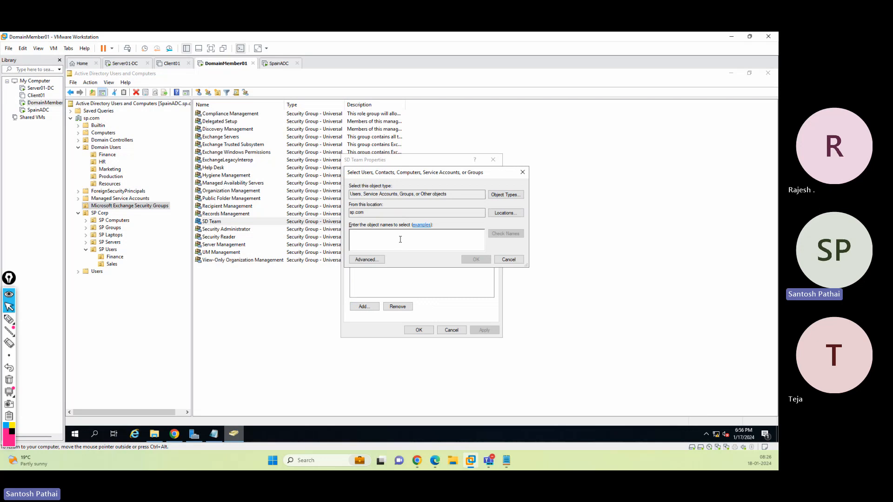
text(seema)
key(Tab)
key(Return)
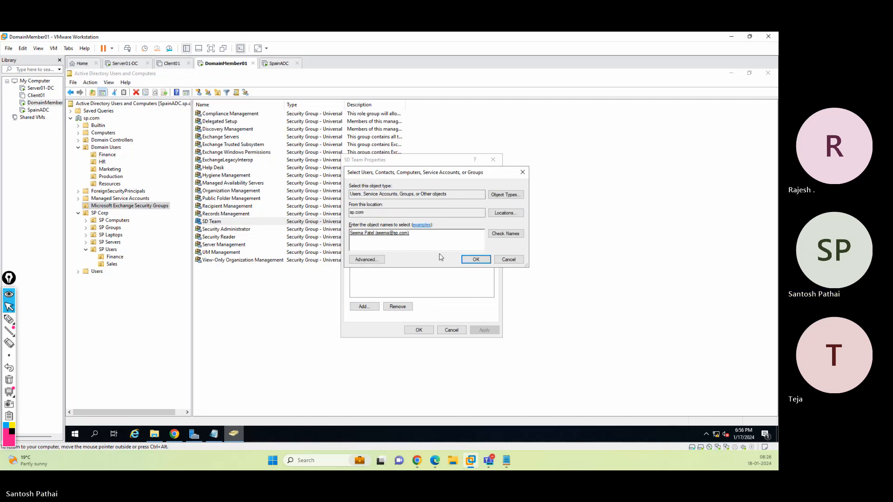
click(476, 259)
click(419, 329)
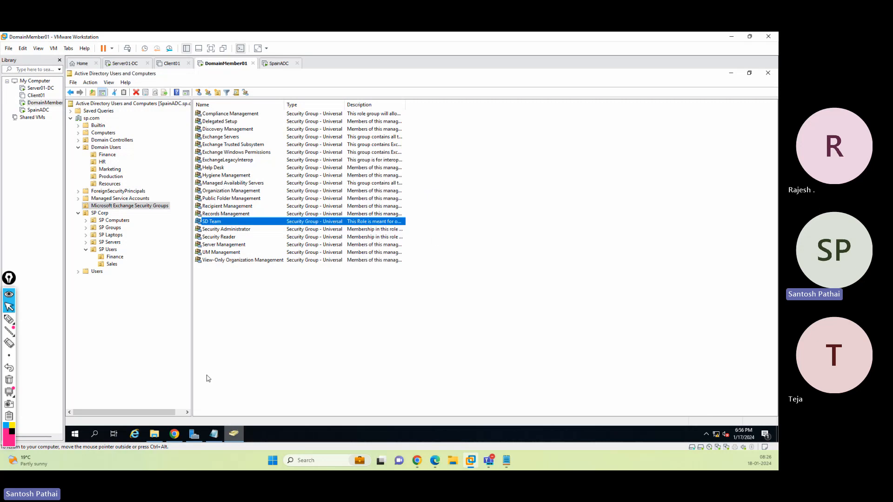
Edit the SD Team role group in the admin center, remove the HR user from its members, and save
click(174, 439)
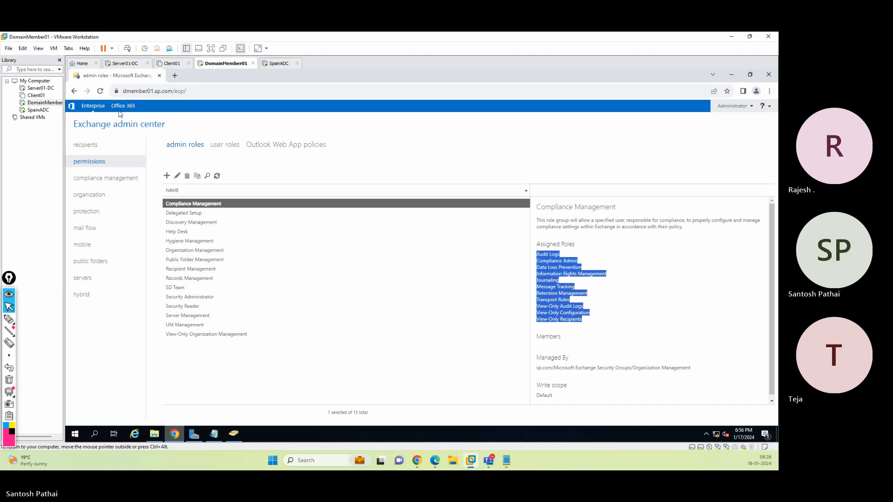
click(100, 92)
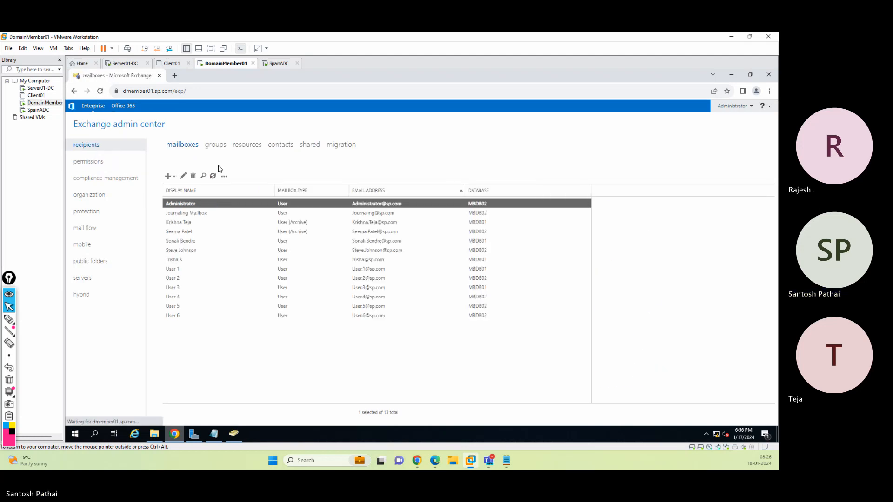
click(89, 166)
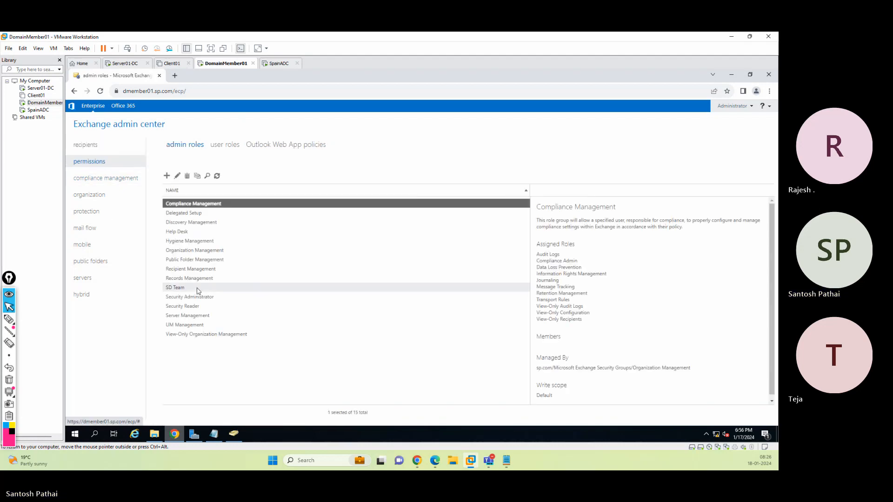
click(197, 289)
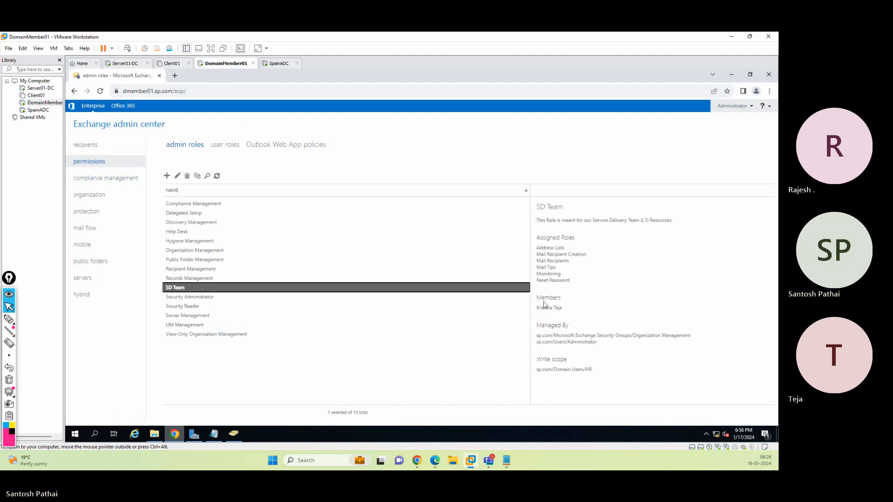
click(177, 176)
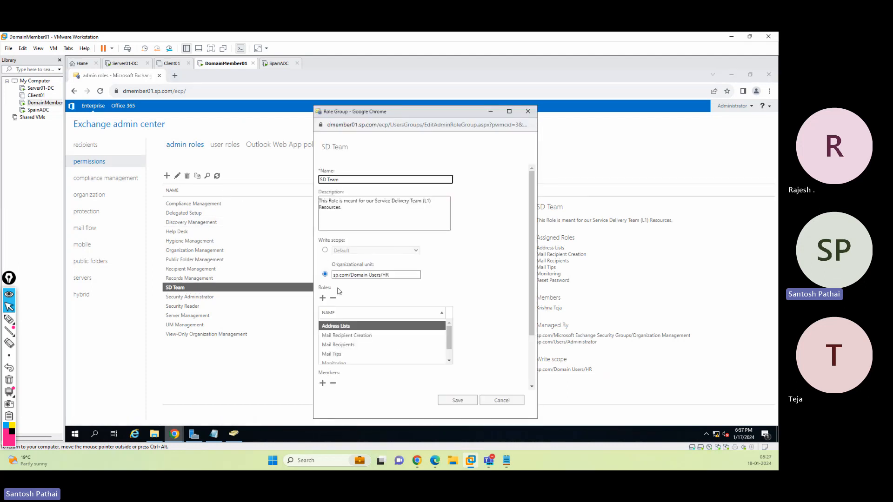
scroll(484, 300, down, 3)
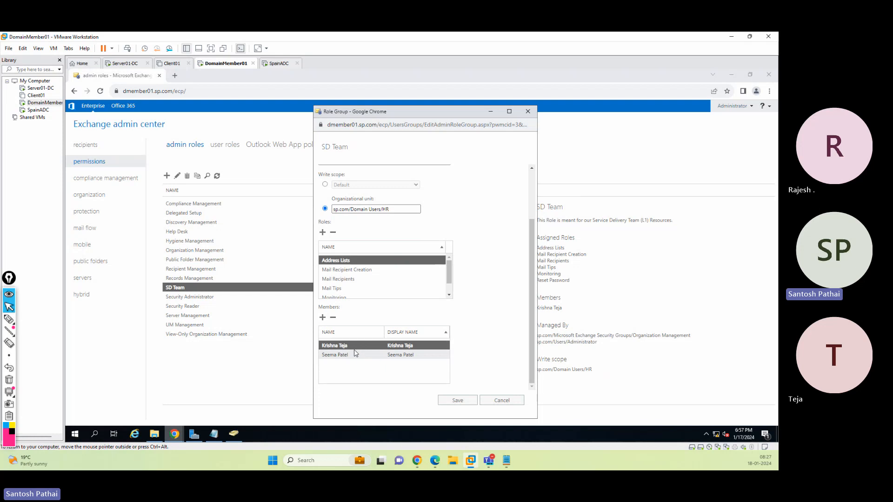
click(444, 359)
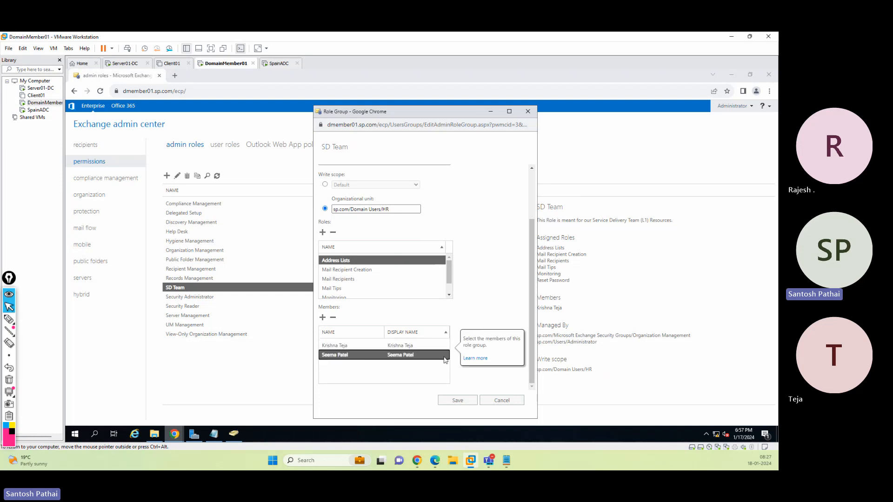
click(333, 317)
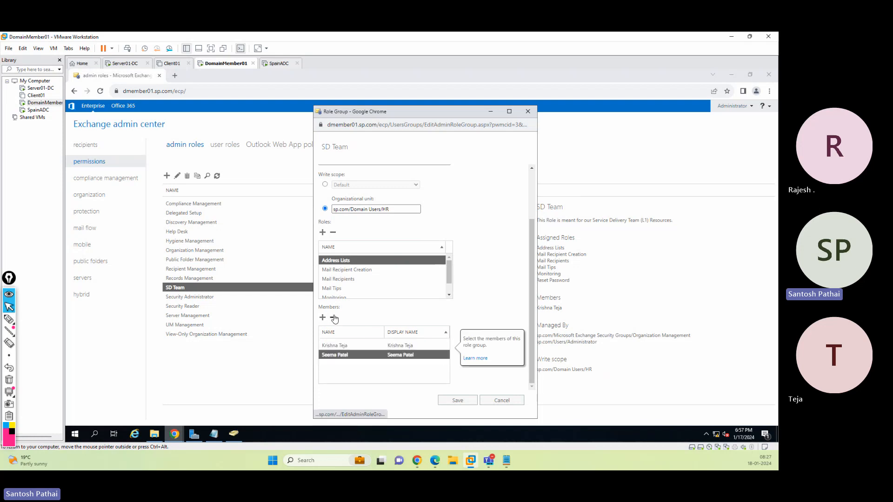
click(450, 400)
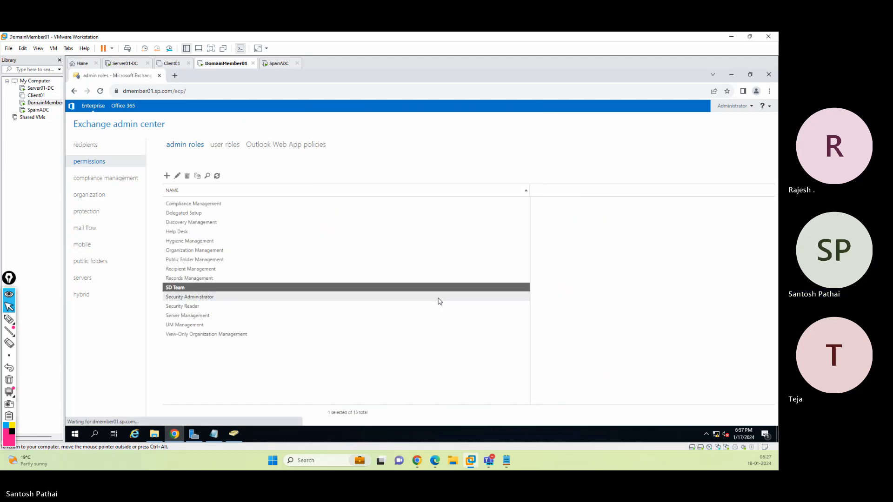
Check the SD Team group's members in Active Directory and cancel the properties
click(234, 433)
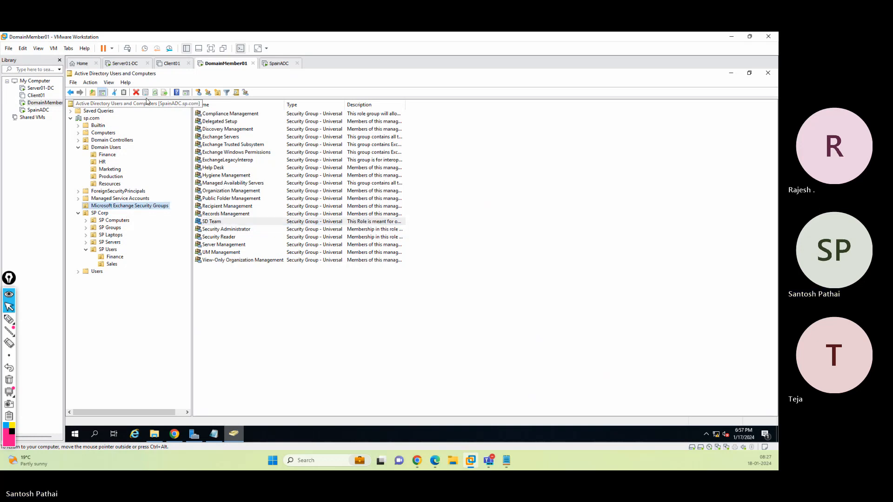
click(216, 222)
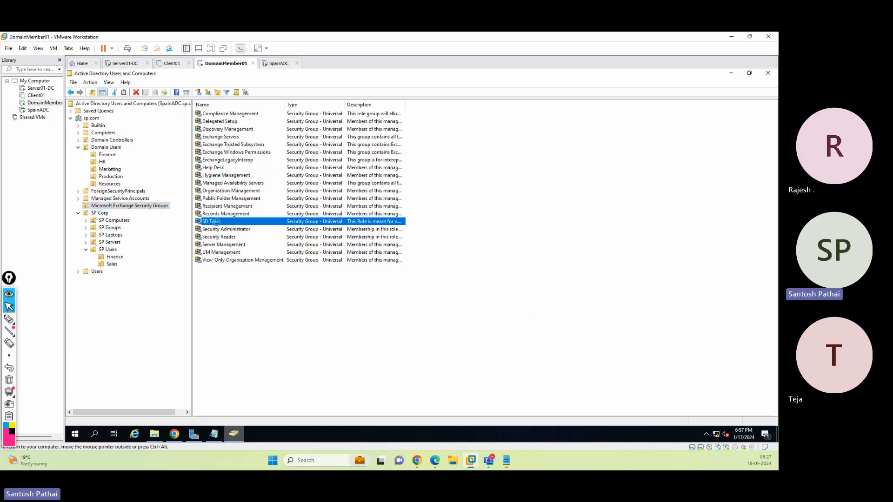
double_click(216, 222)
click(375, 173)
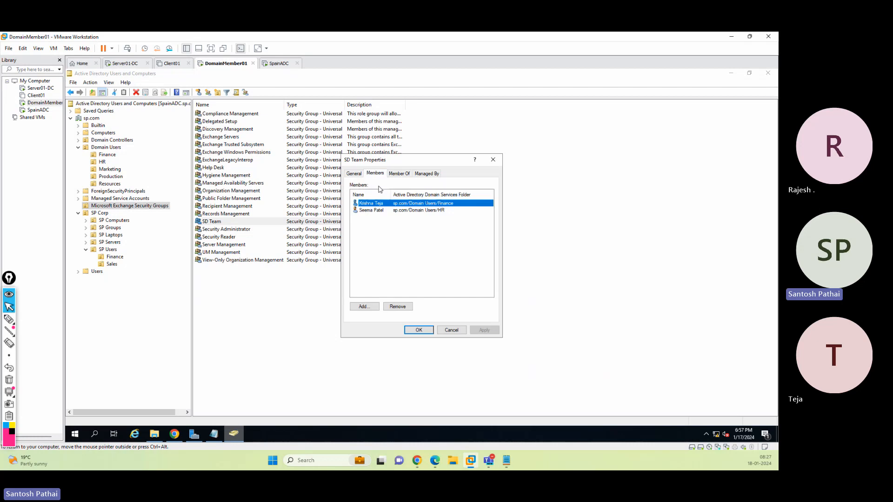
click(450, 331)
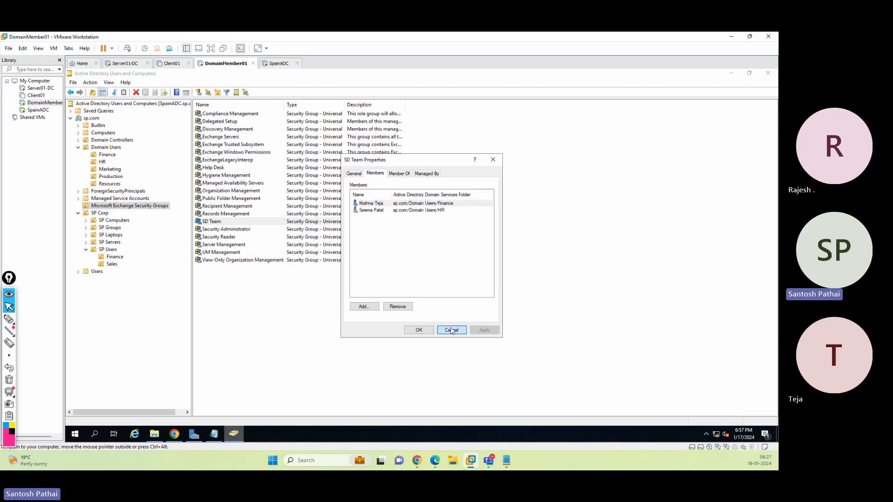
Review the SD Team role group's details in the admin center permissions list
click(733, 75)
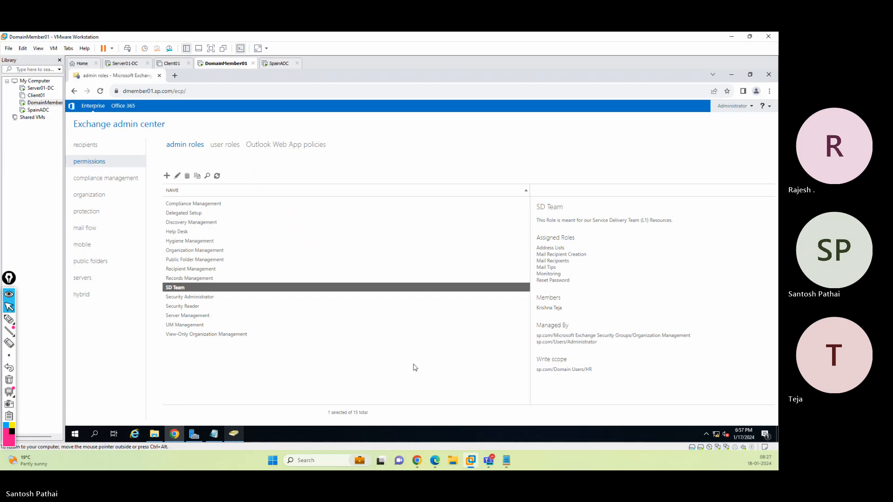
click(101, 106)
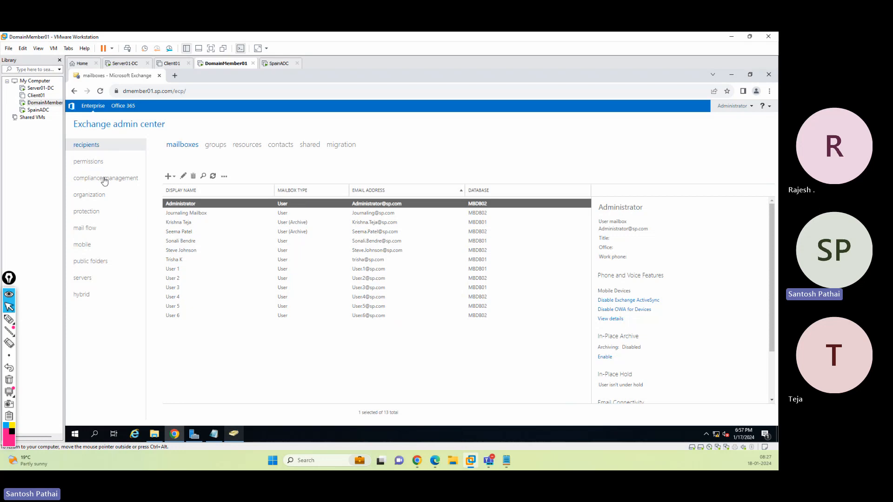
click(89, 161)
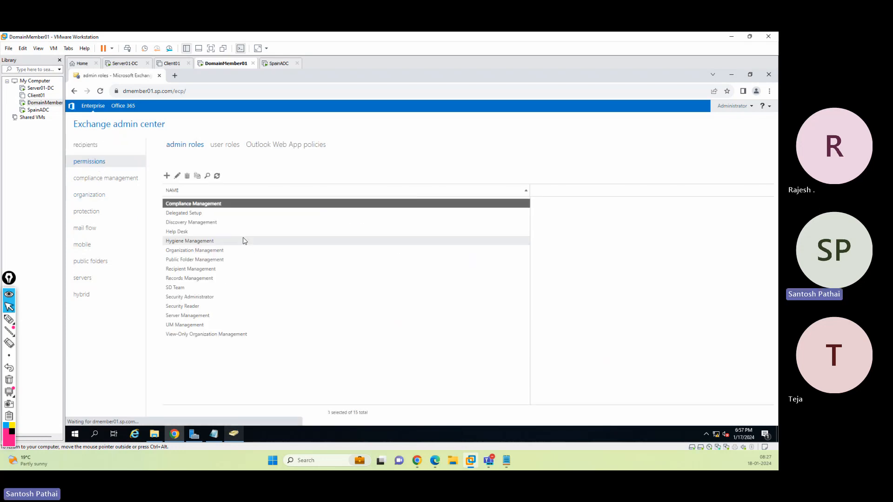
click(208, 288)
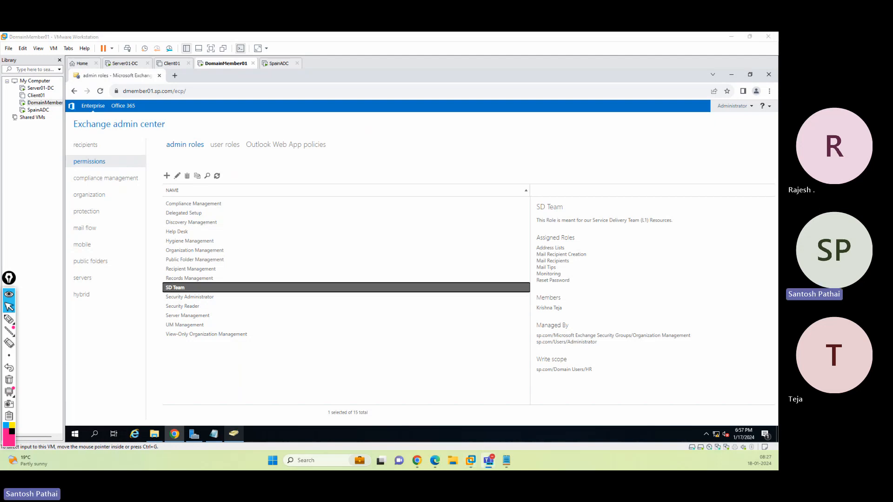
click(254, 369)
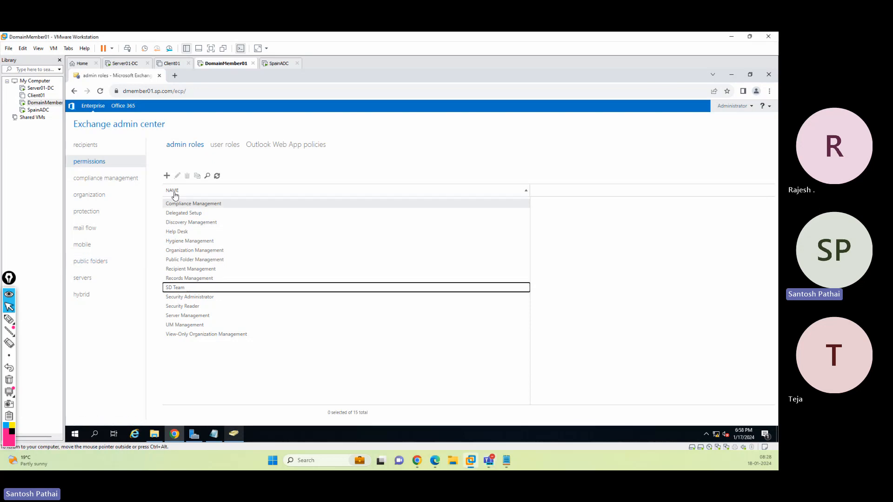
Try to add the Marketing Groupo group to the SD Team role group's members, then cancel the edit
click(183, 287)
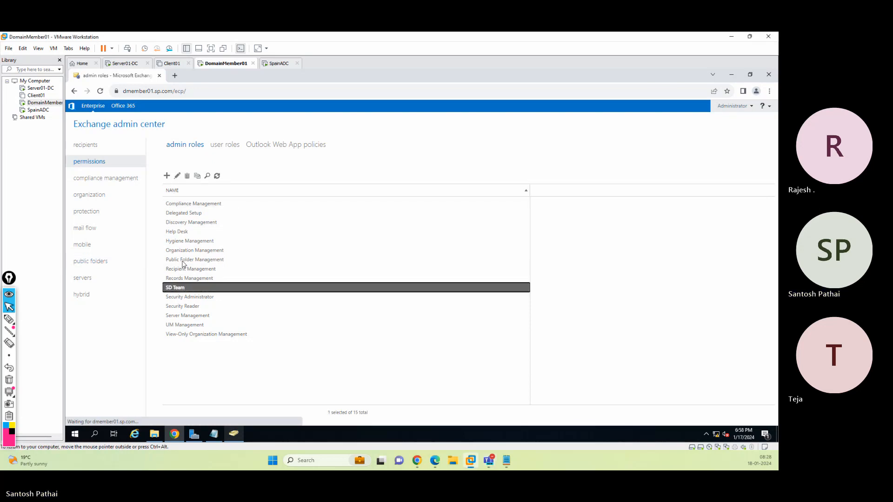
click(177, 176)
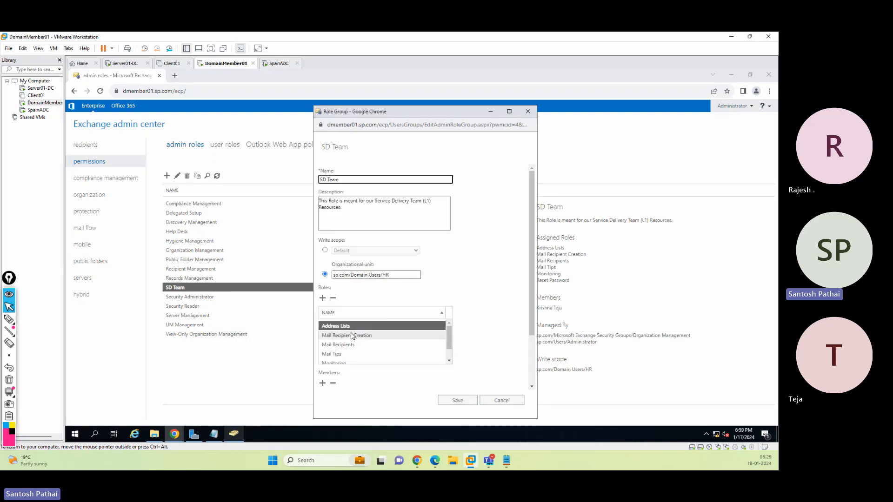
scroll(481, 323, down, 2)
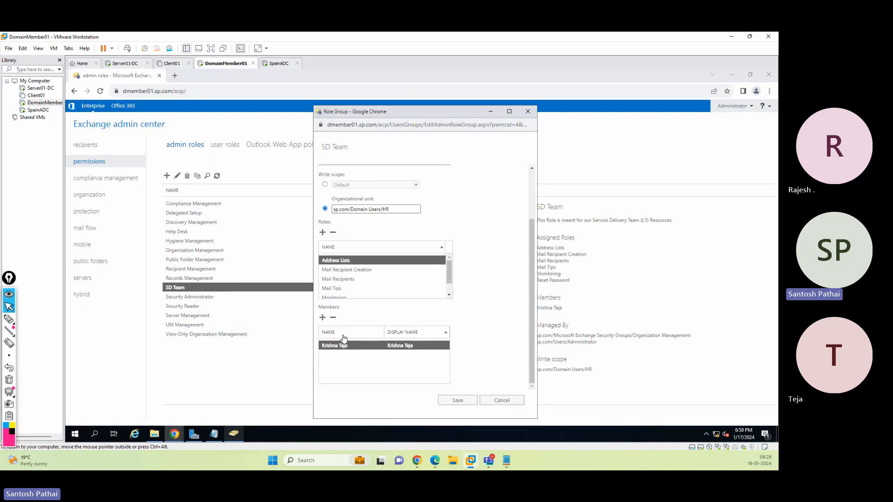
click(322, 317)
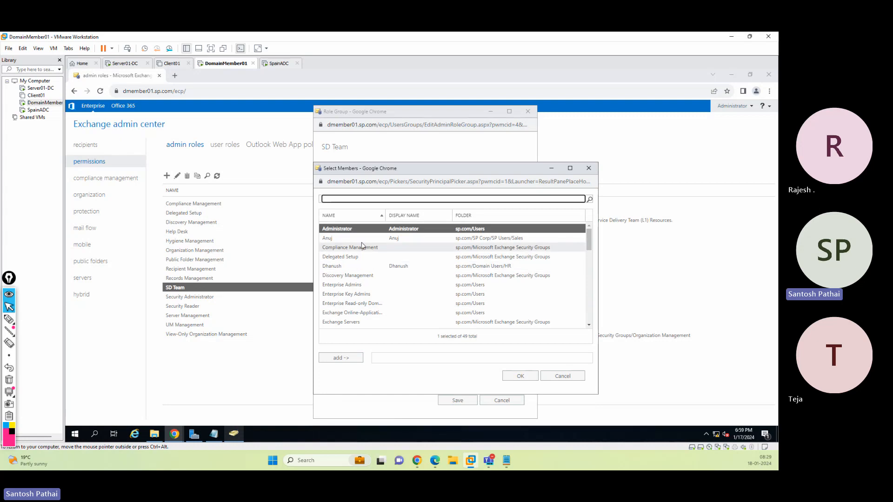
scroll(352, 260, down, 3)
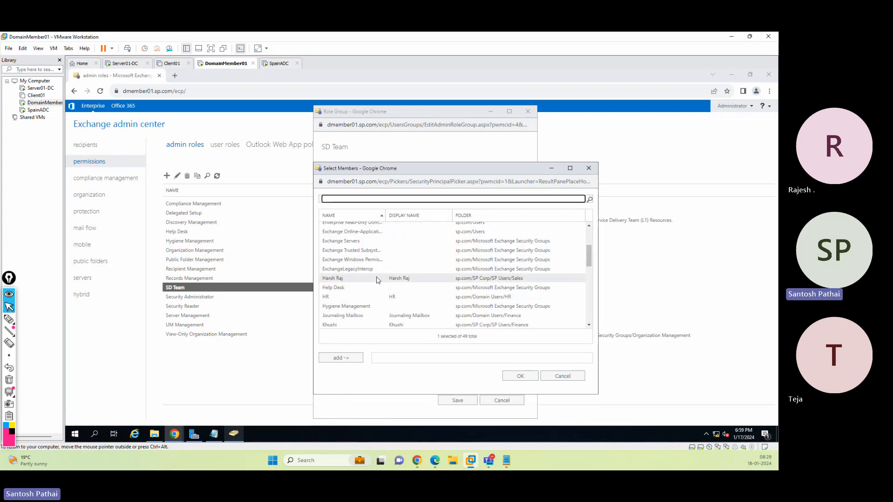
scroll(377, 280, down, 2)
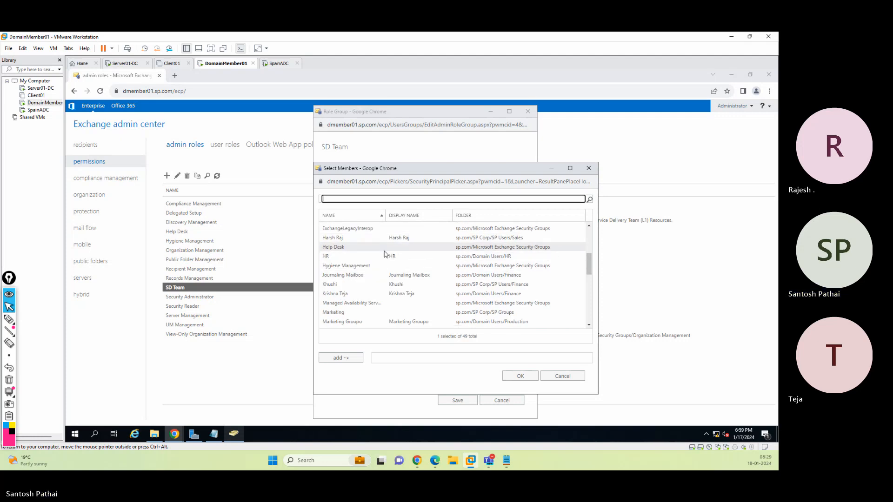
click(361, 321)
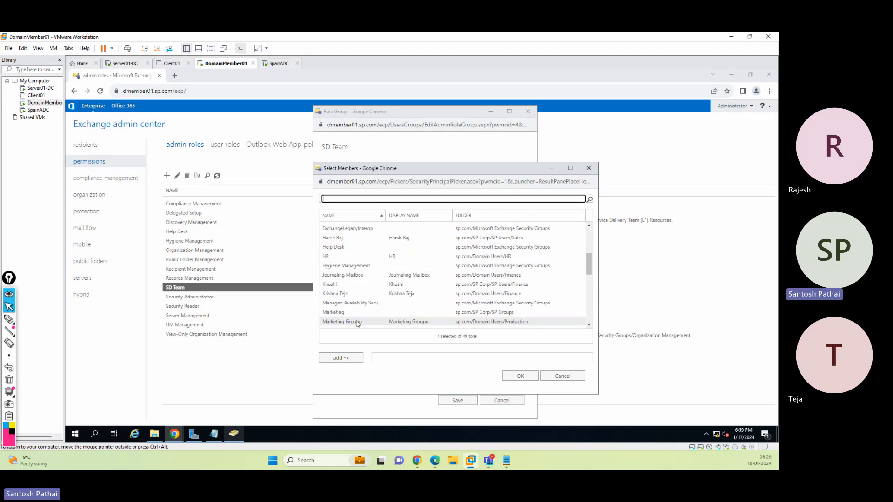
click(357, 359)
click(516, 376)
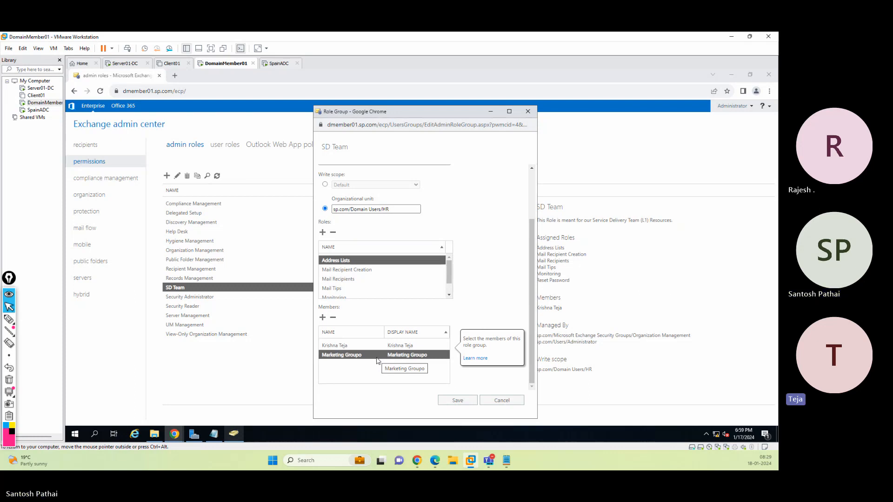
click(493, 403)
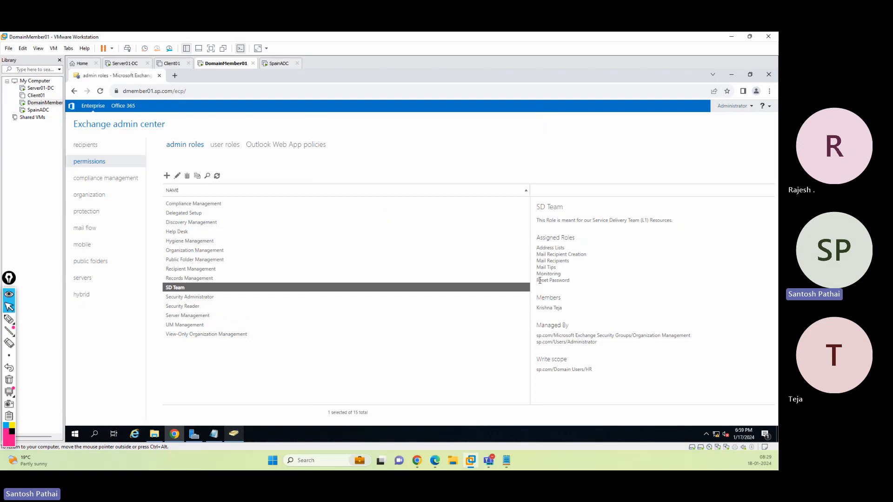
Start a new admin role group and add the View-Only Recipients role to its roles
drag(539, 280, 574, 284)
click(167, 176)
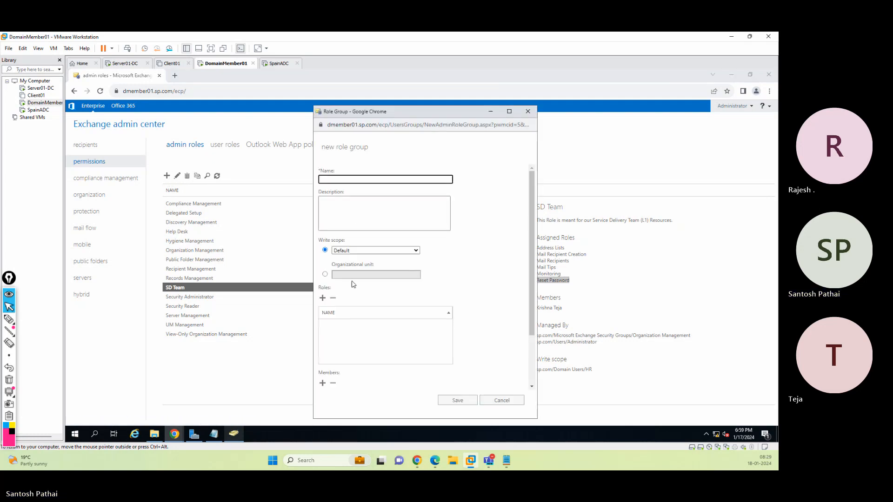
click(322, 298)
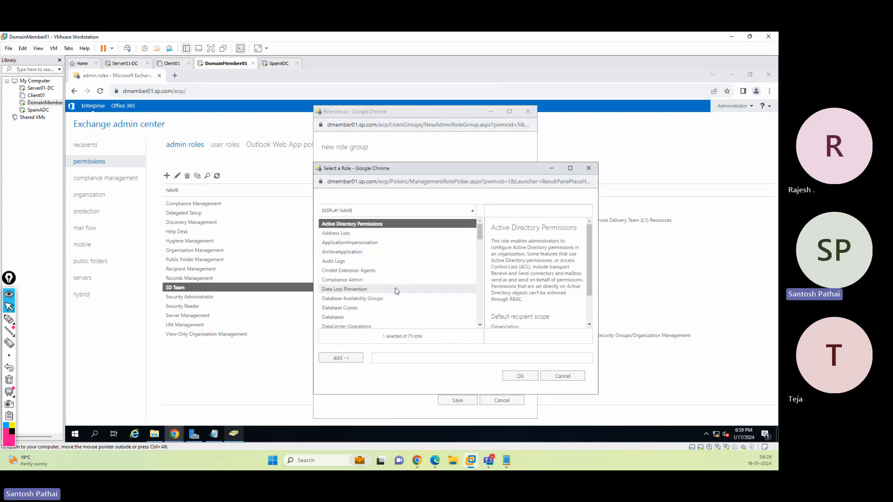
scroll(392, 274, down, 4)
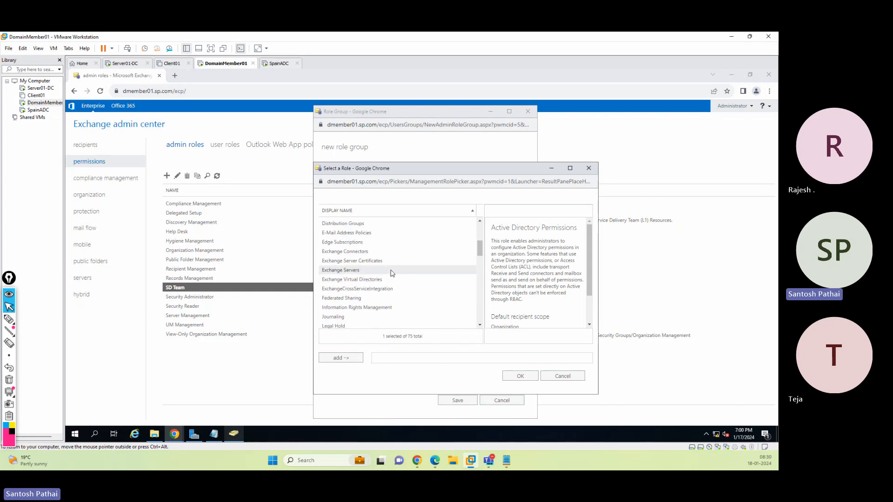
scroll(393, 273, down, 4)
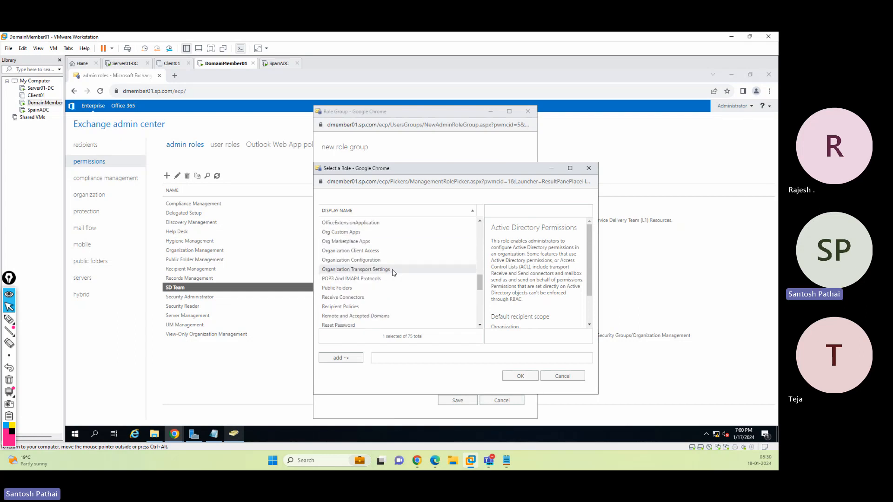
scroll(393, 274, down, 10)
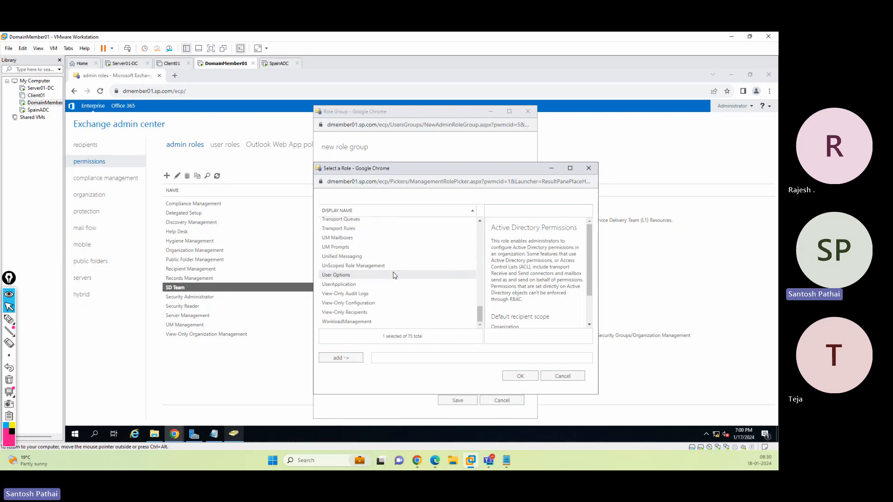
click(352, 313)
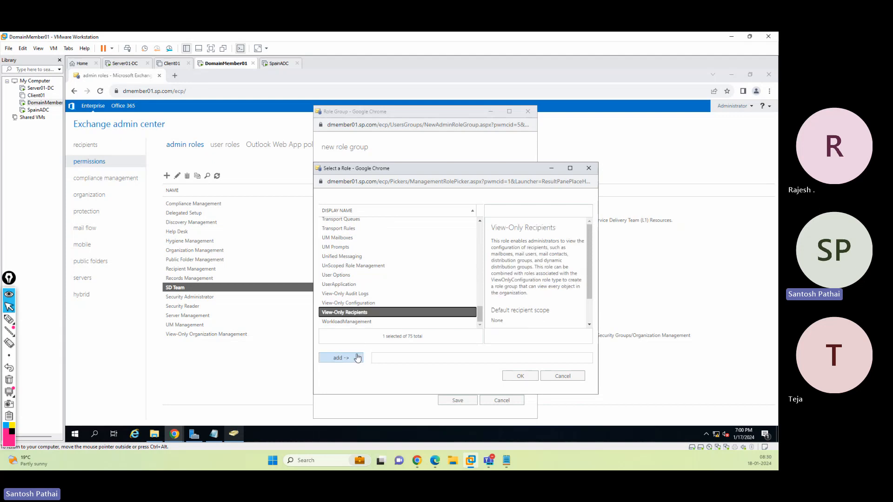
click(341, 358)
Add the Reset Password role as well and confirm the role selection for the new role group
scroll(385, 293, up, 3)
scroll(386, 274, up, 2)
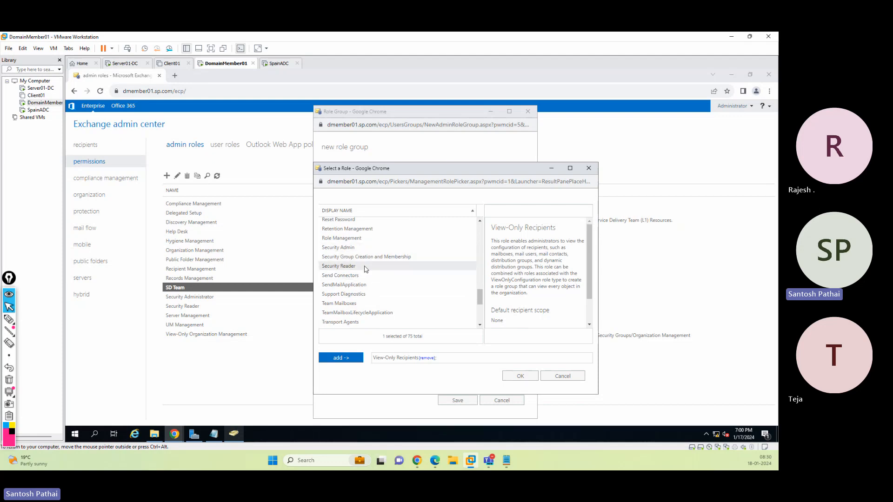
click(347, 211)
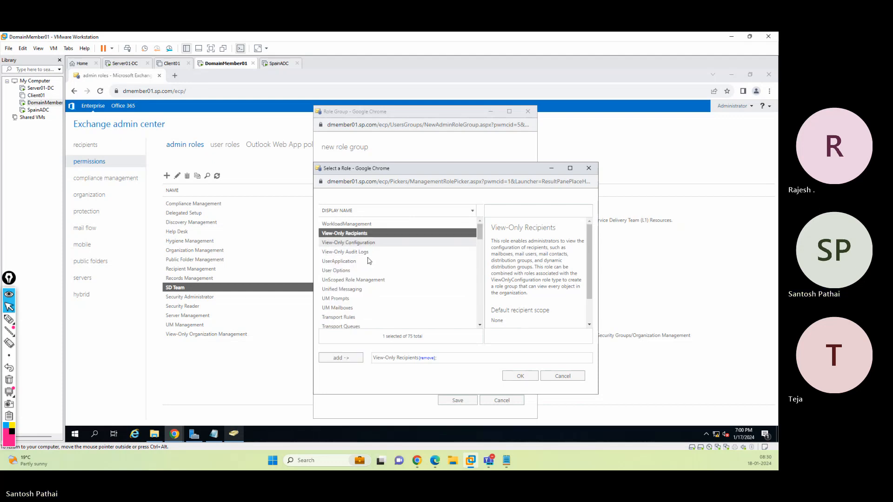
scroll(389, 270, down, 3)
scroll(387, 270, down, 8)
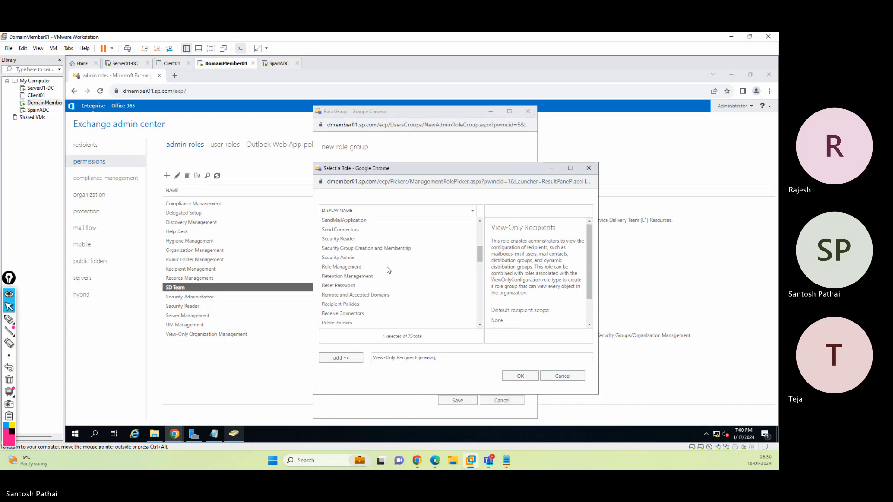
scroll(354, 254, up, 5)
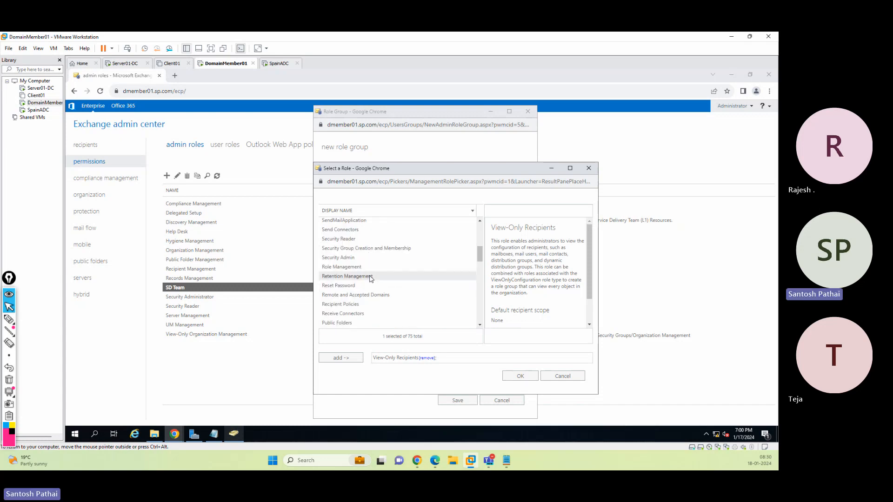
click(349, 287)
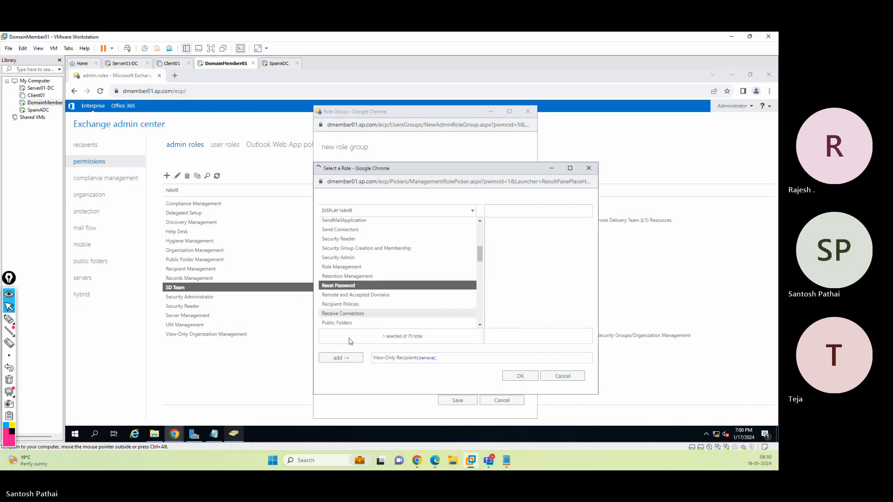
click(341, 358)
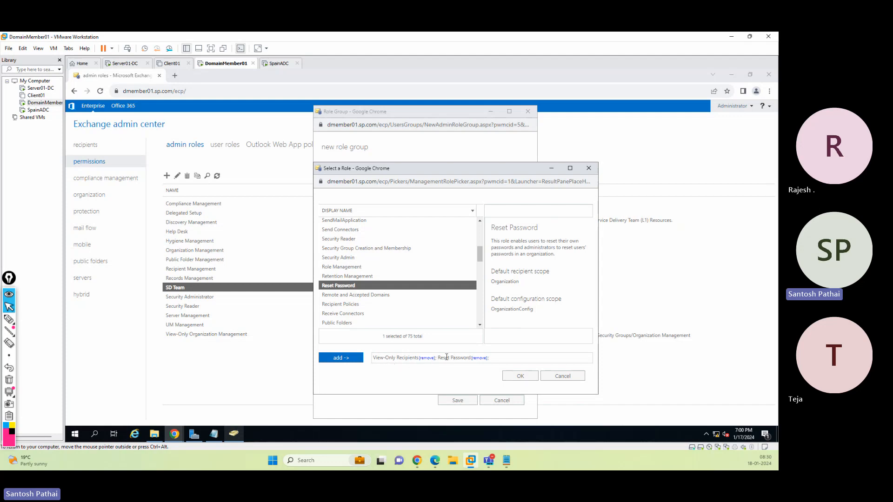
click(520, 376)
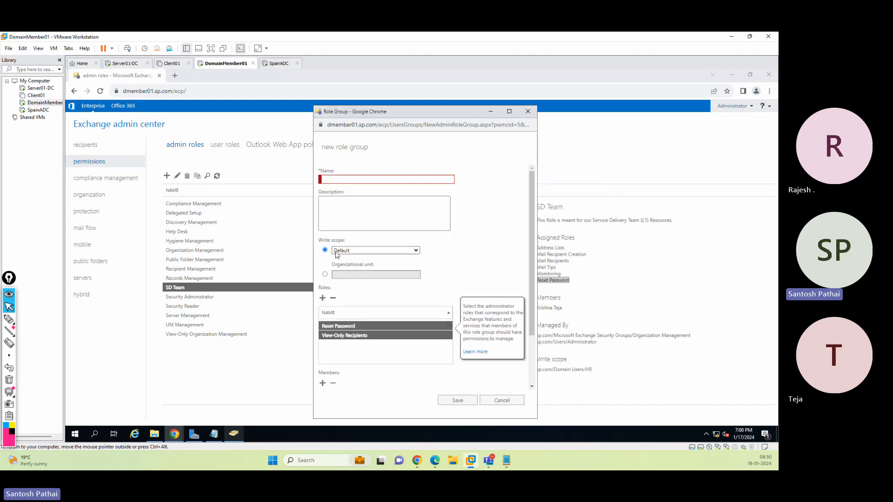